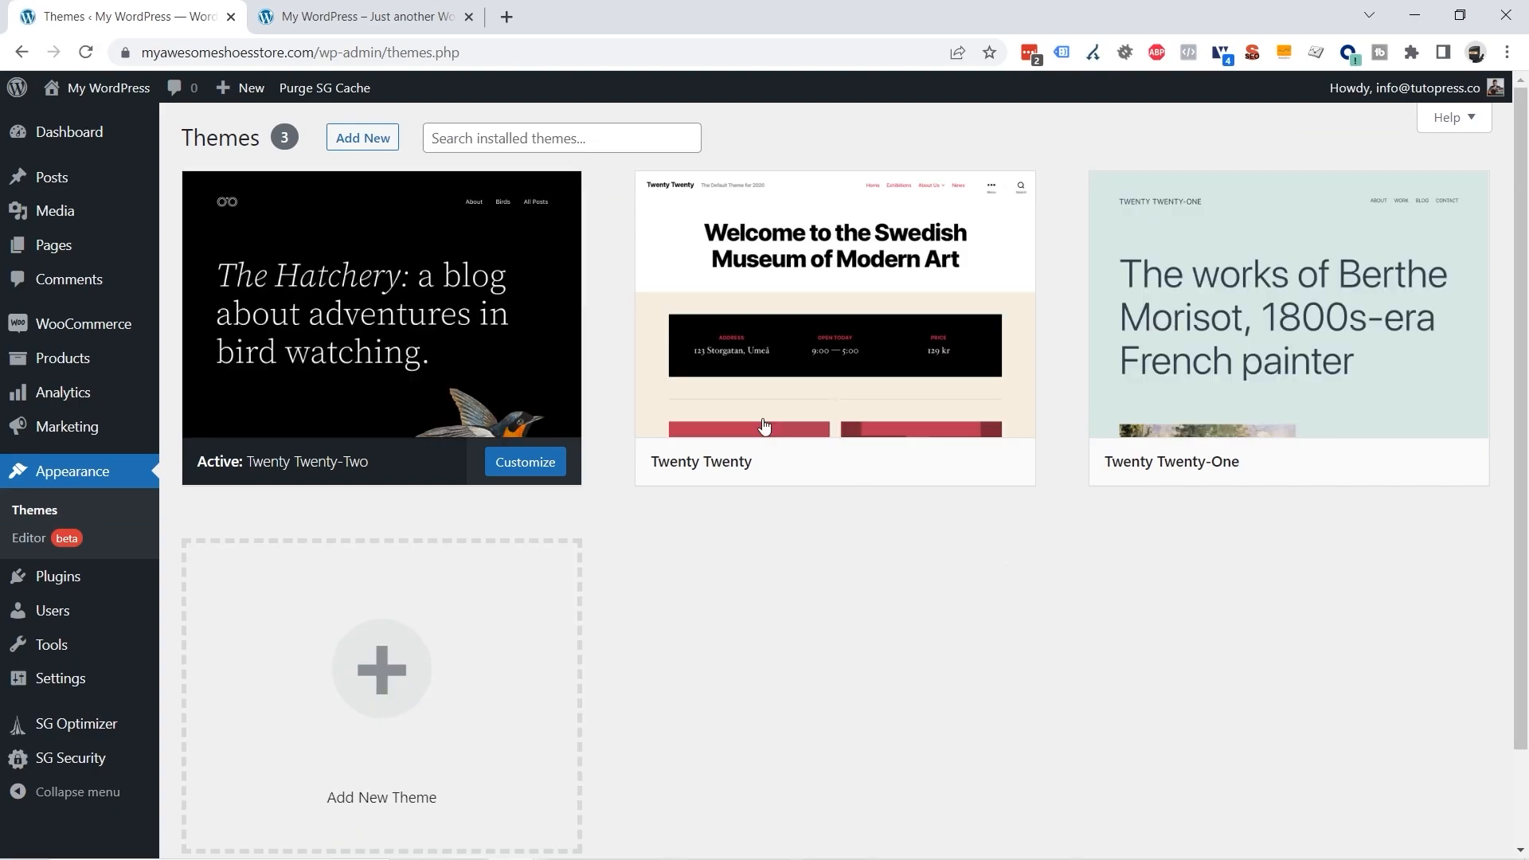
Step: Find the Astra theme in the WordPress theme directory, then install and activate it
click(363, 139)
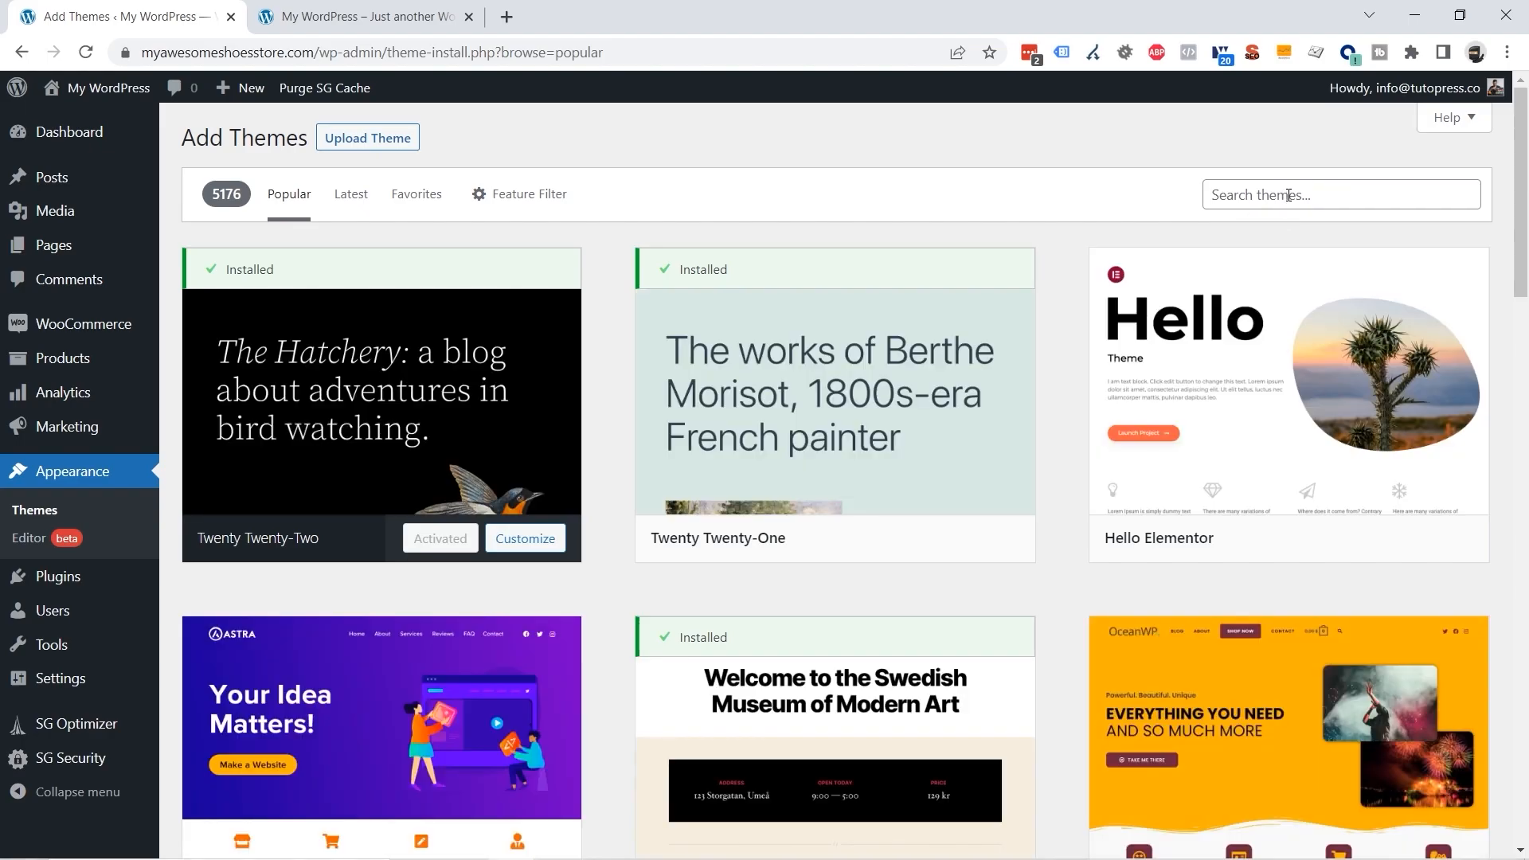
click(1289, 195)
text(astra)
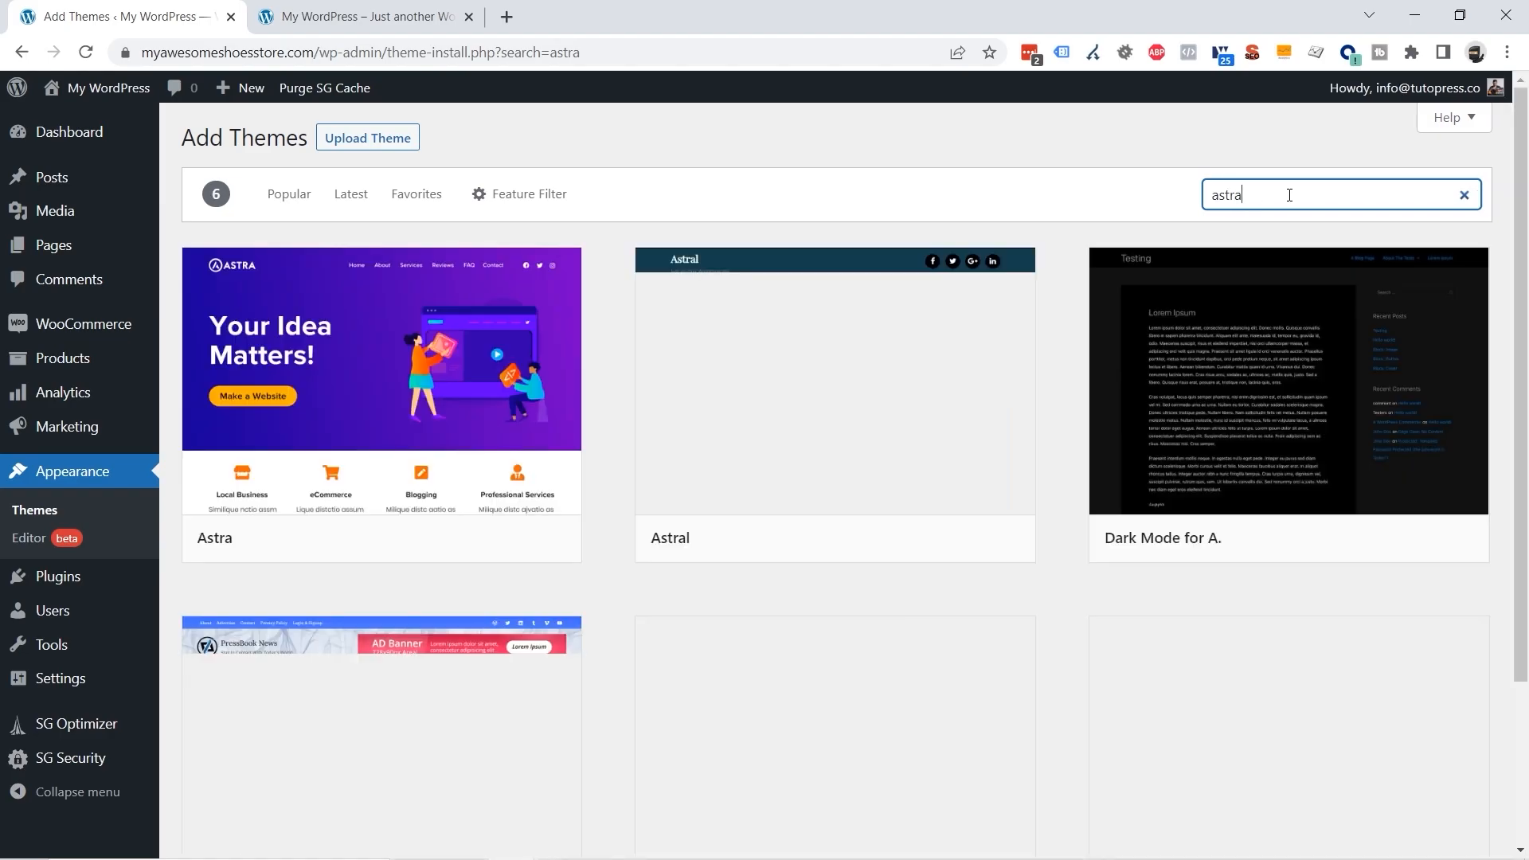
mouse_move(454, 426)
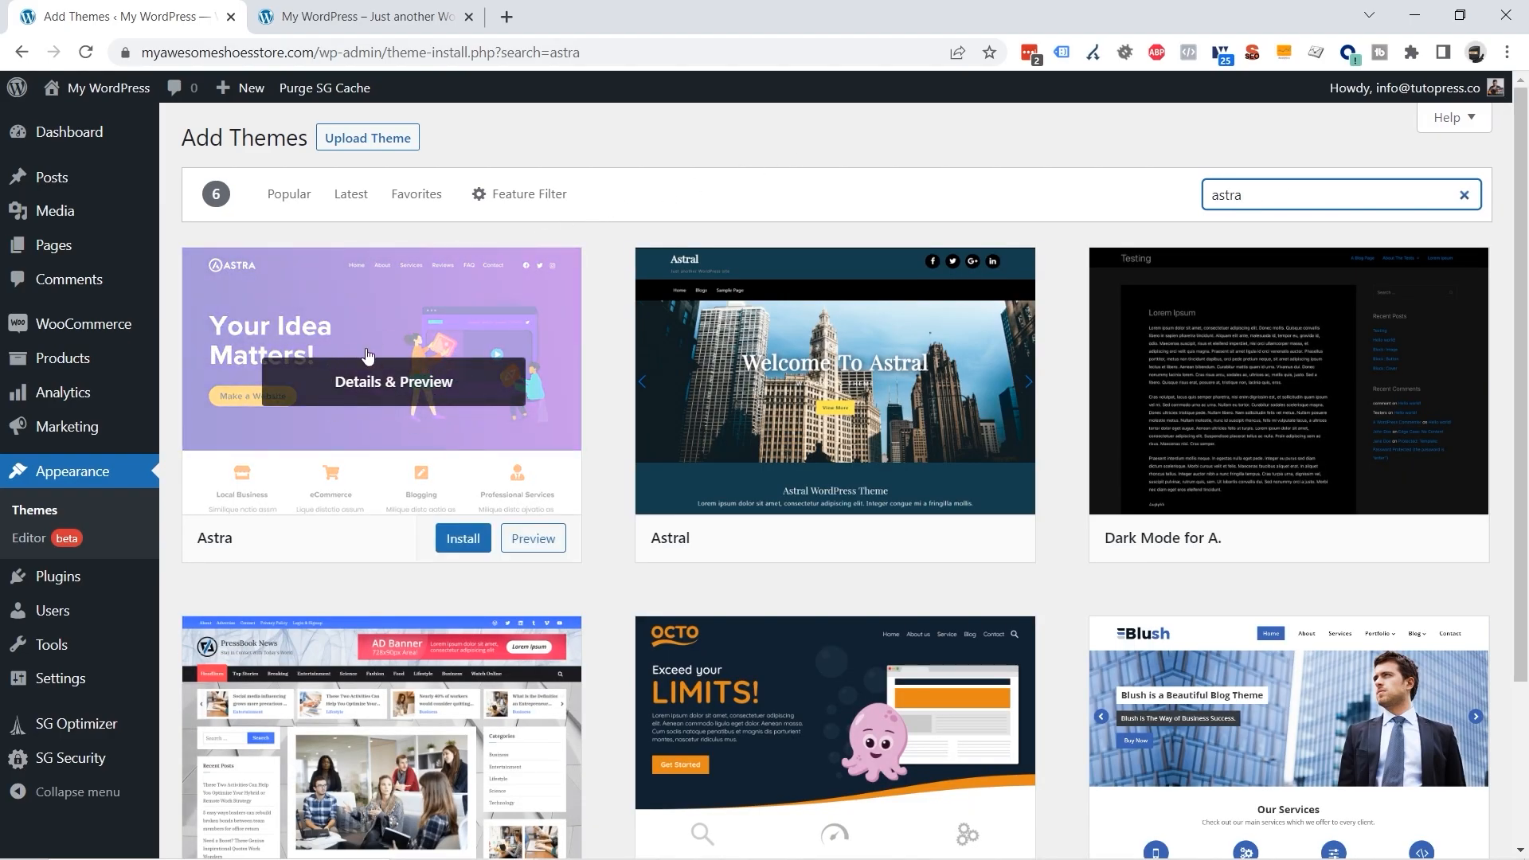
click(463, 545)
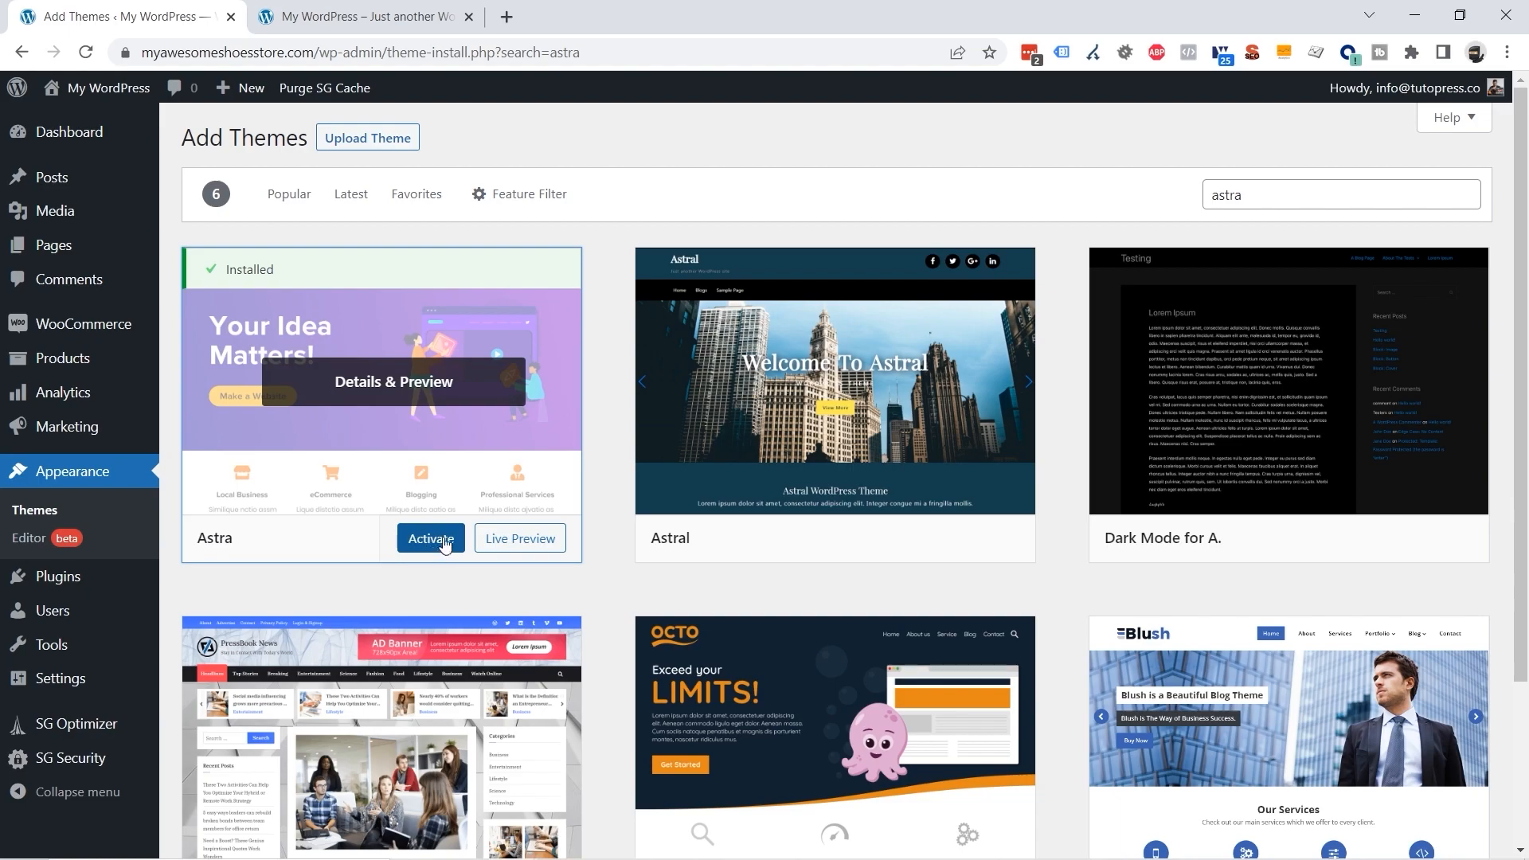
click(437, 545)
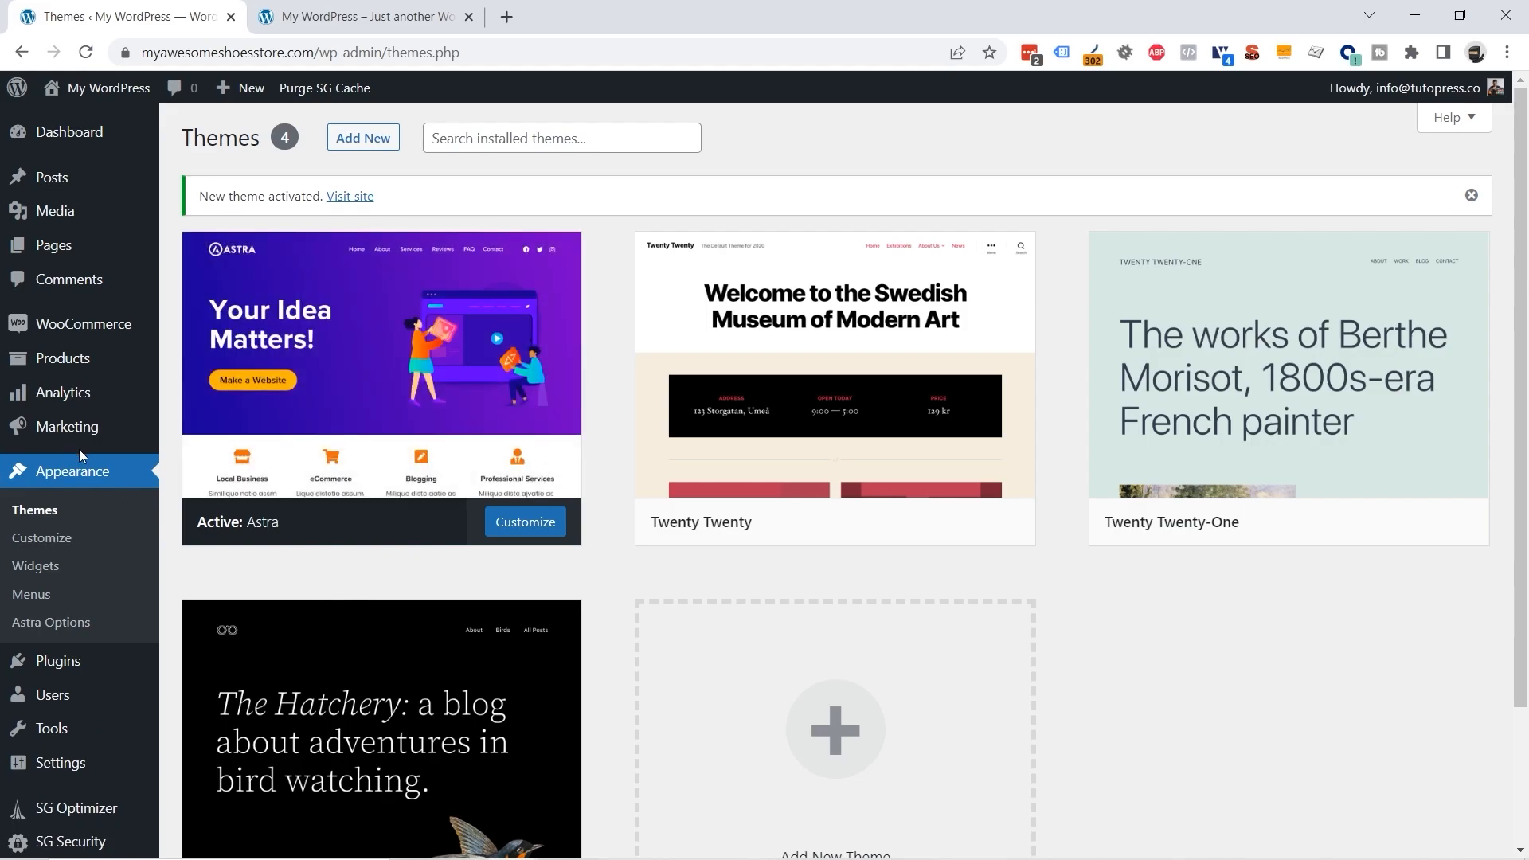
Step: Reload the live site's homepage to view it with the newly activated theme
click(94, 468)
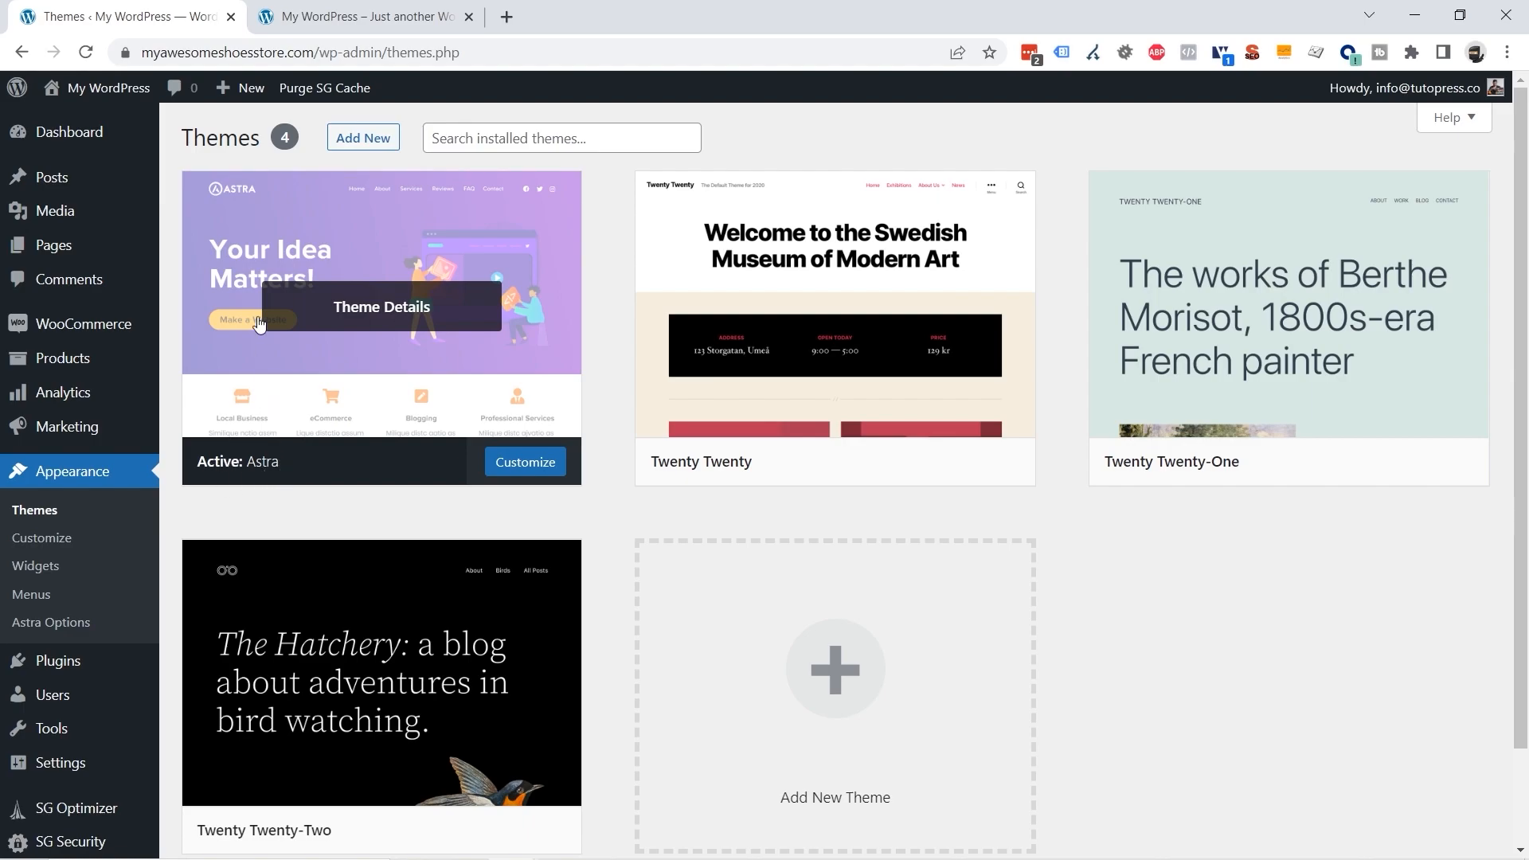
click(351, 22)
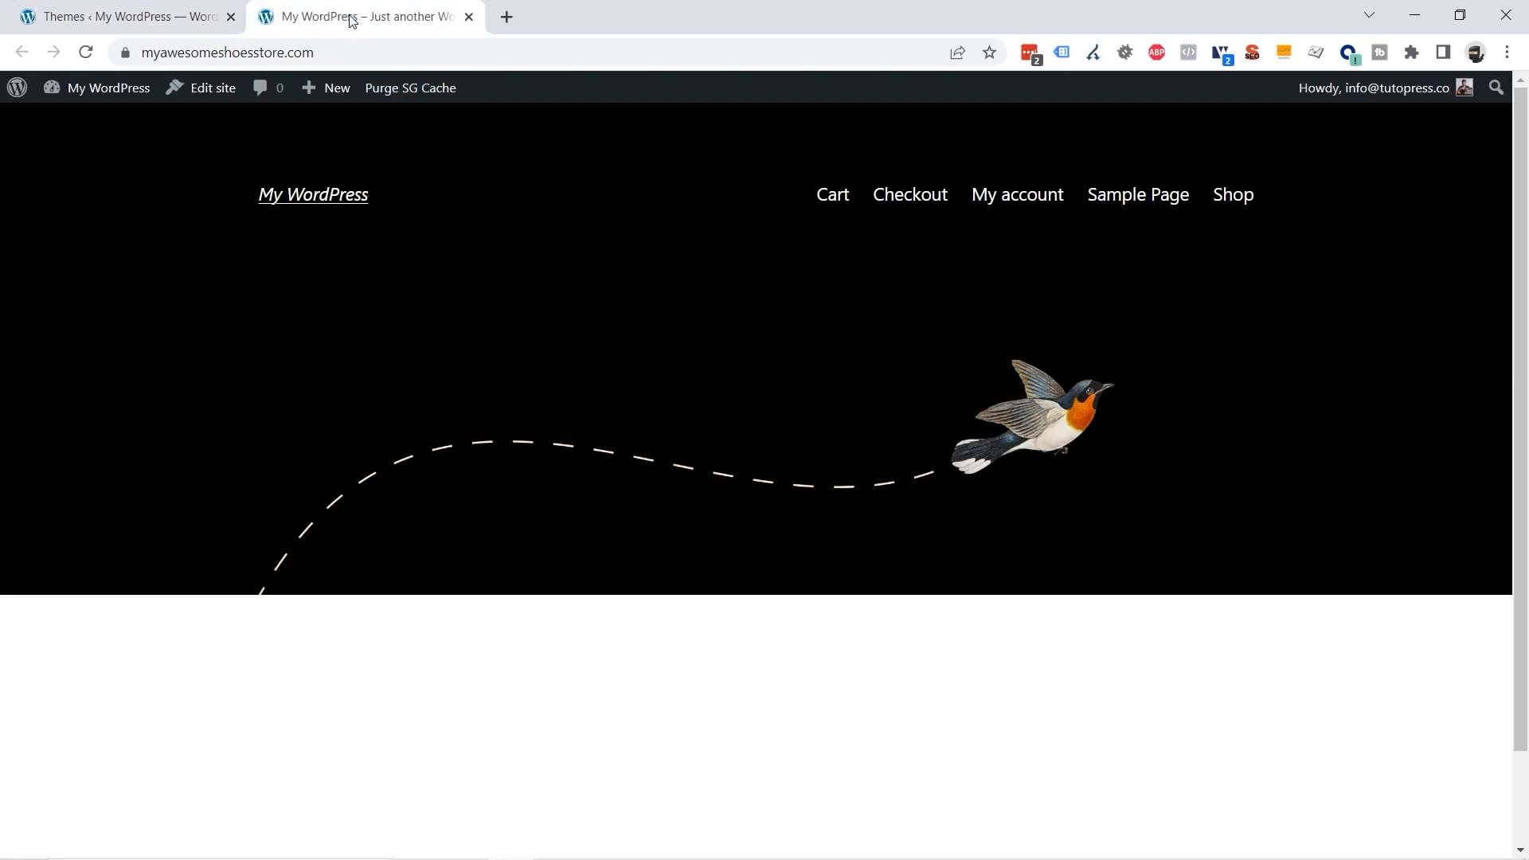
click(85, 51)
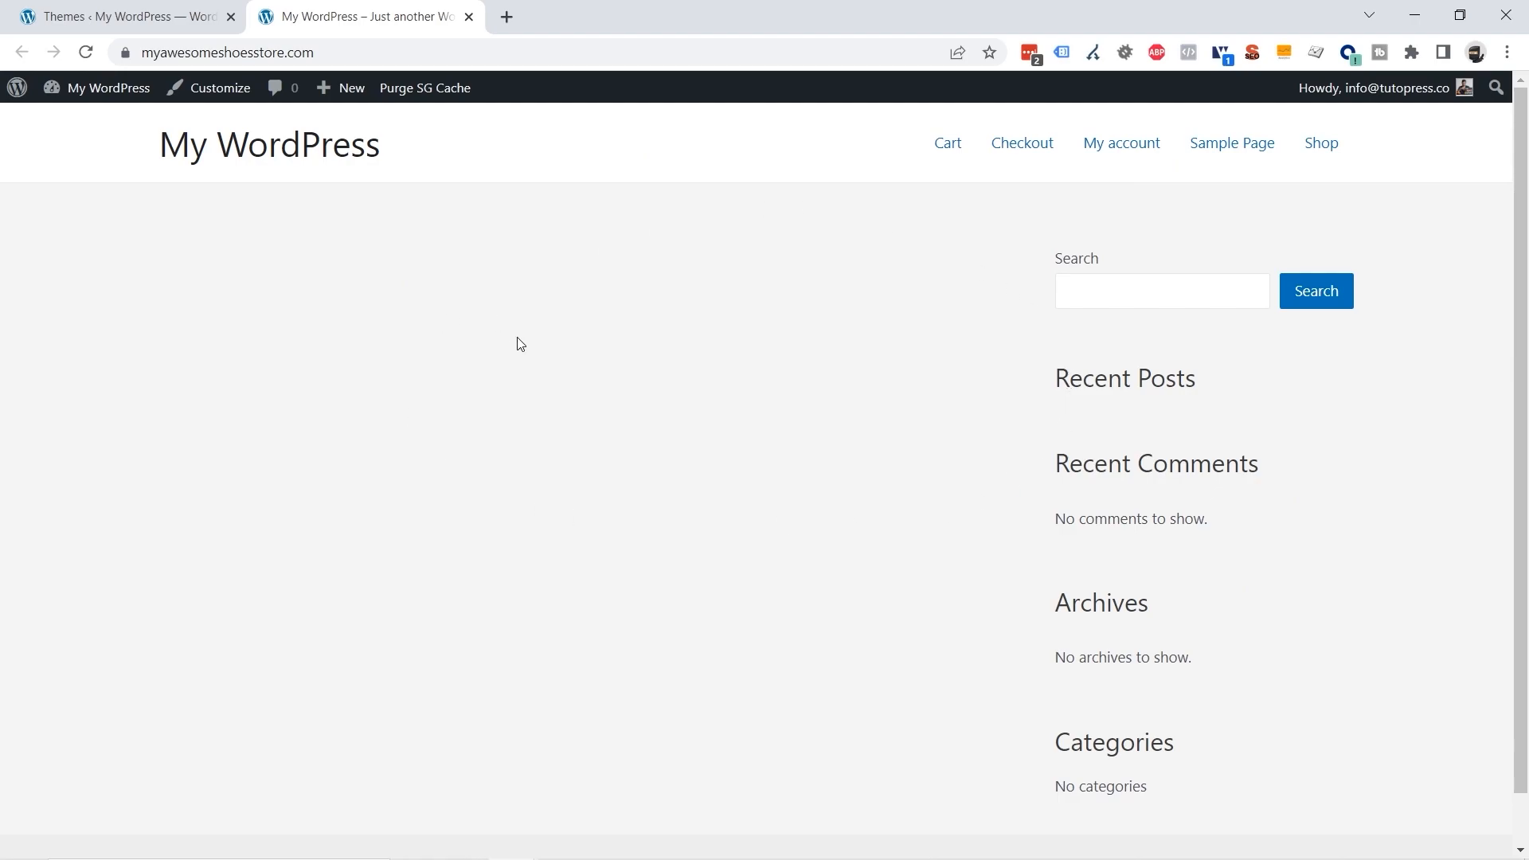
Step: Search the plugin directory for "starter themes" and install and activate the Starter Templates plugin by Brainstorm Force
click(135, 17)
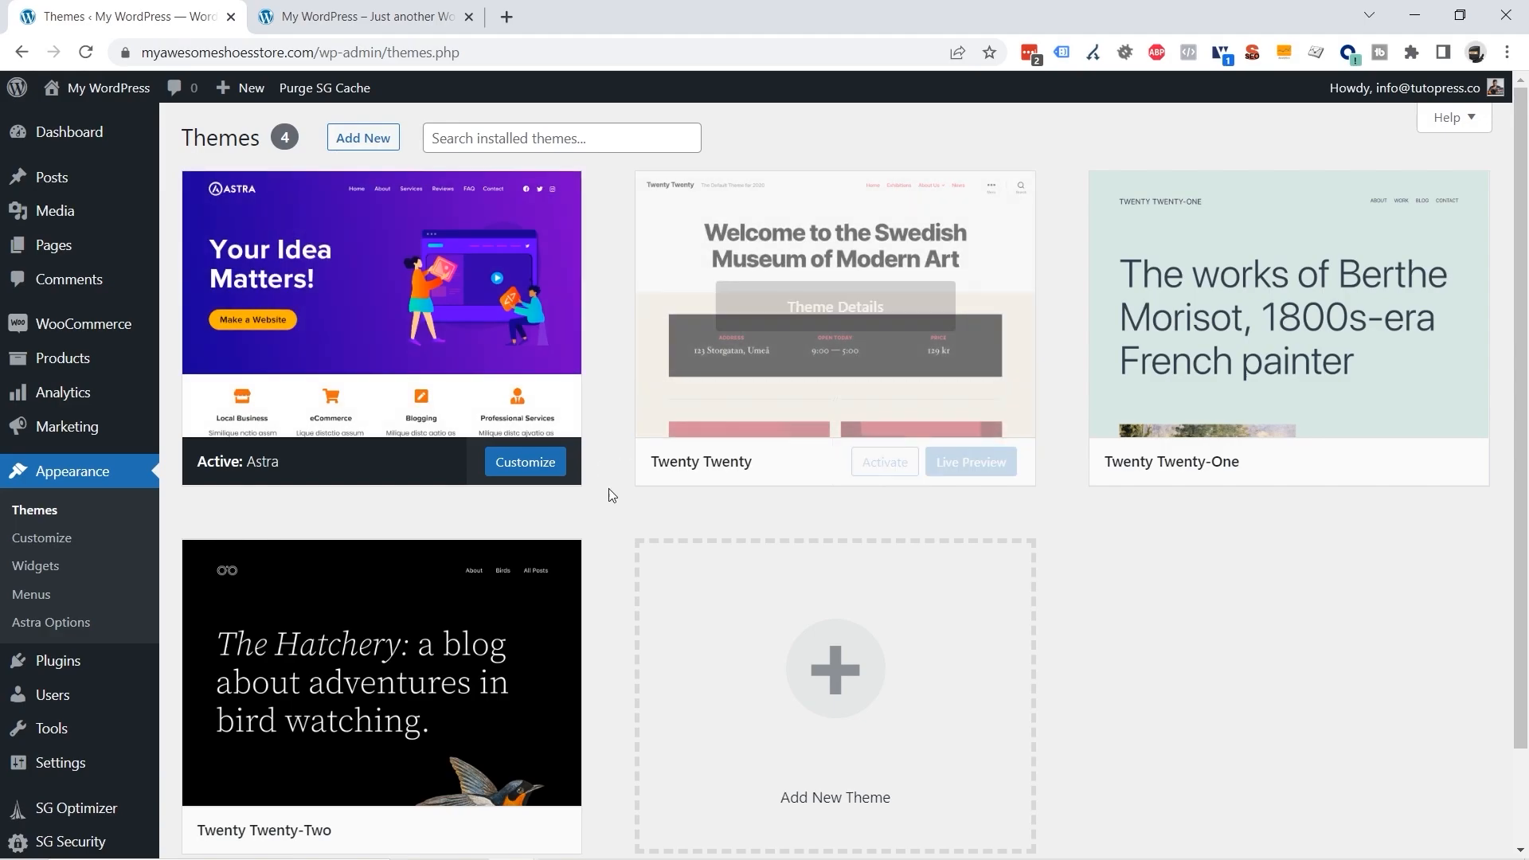
scroll(774, 470, down, 2)
mouse_move(63, 625)
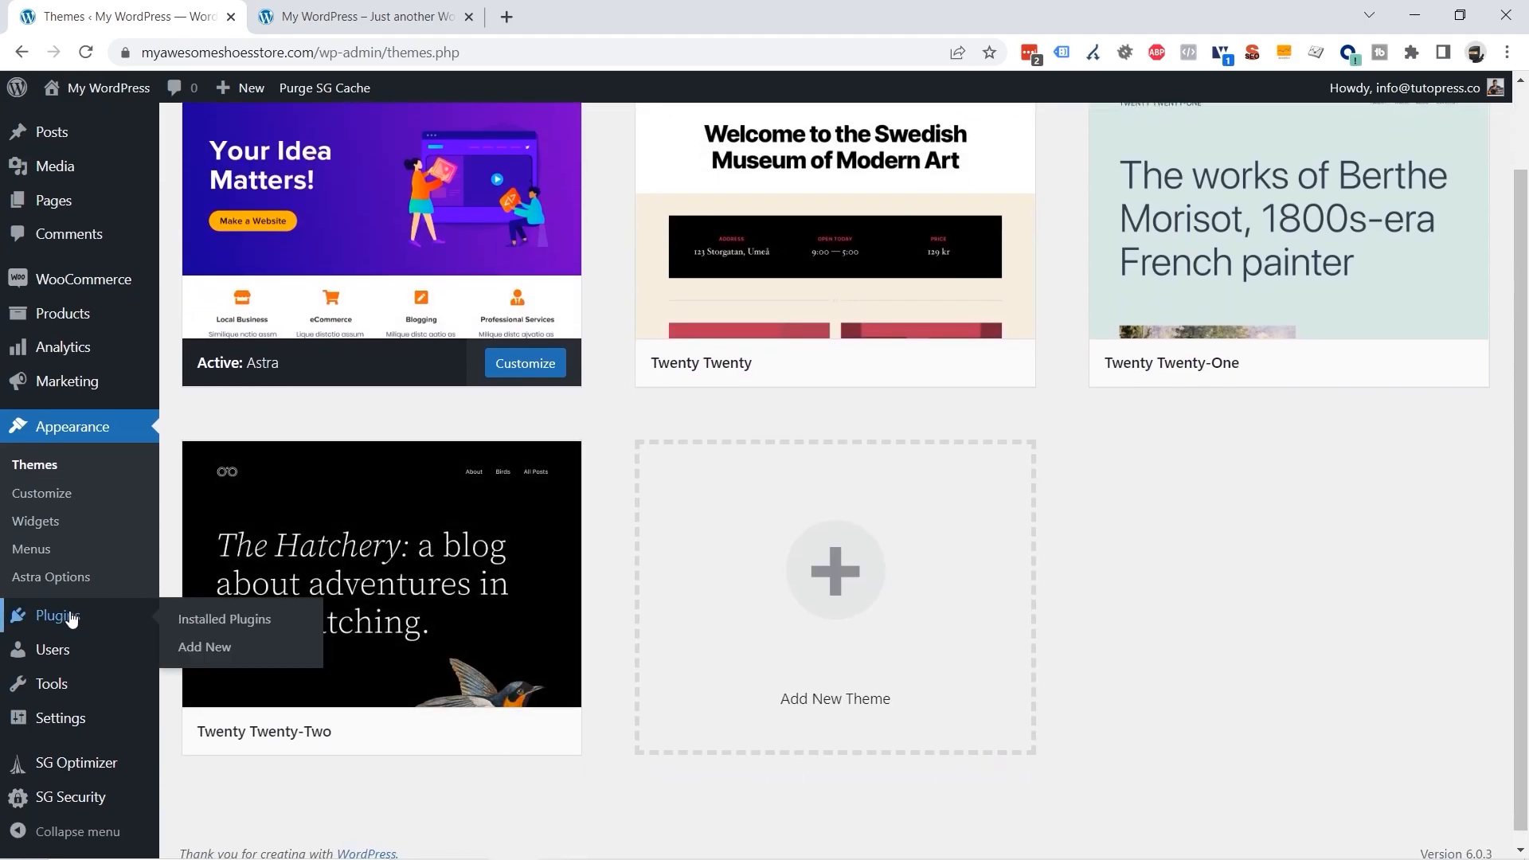
click(215, 651)
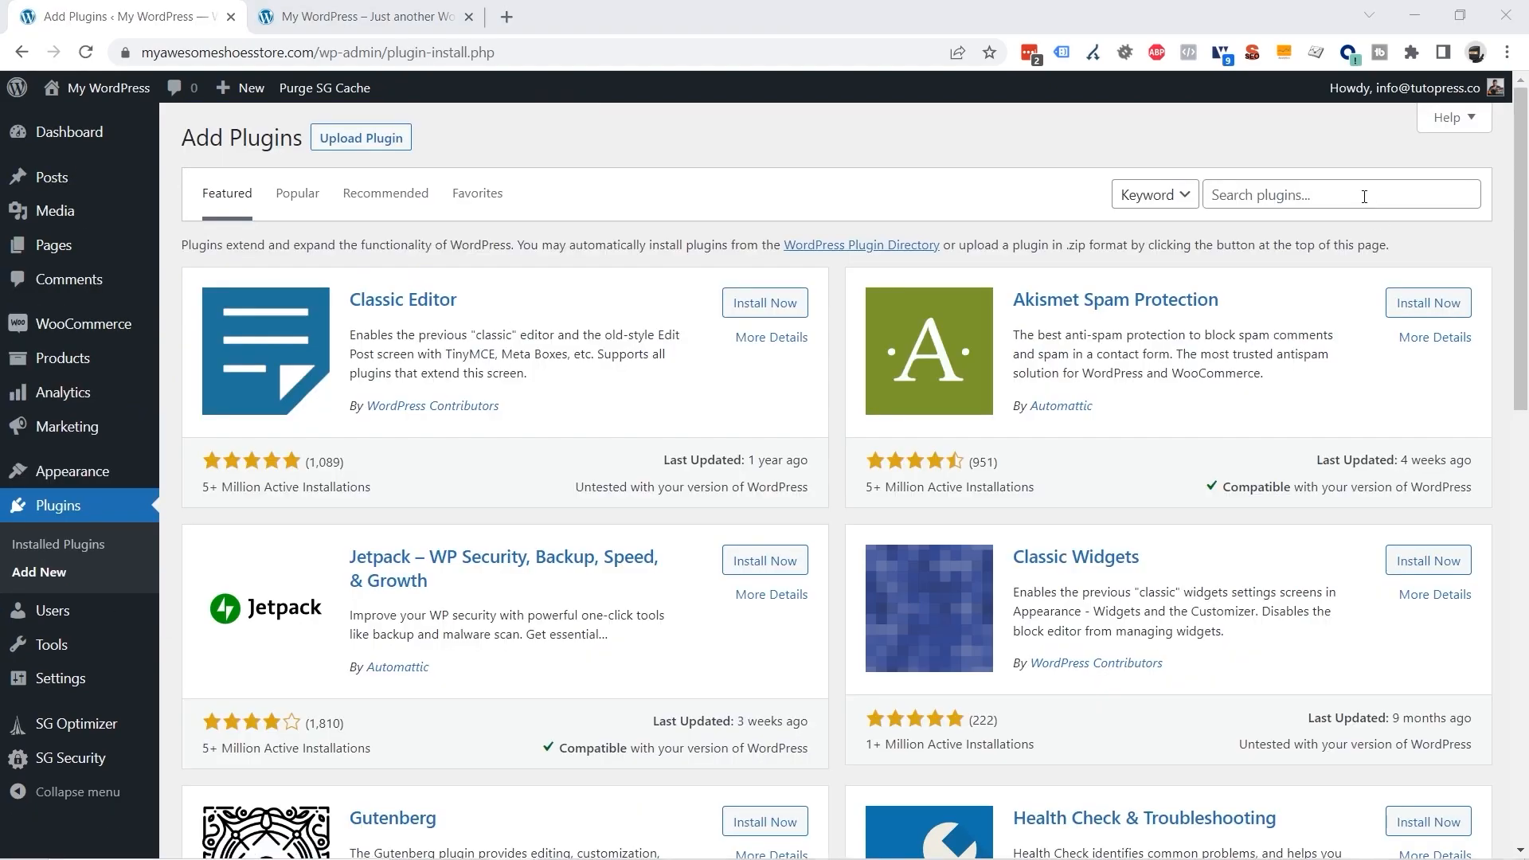
click(1364, 197)
text(starter themes)
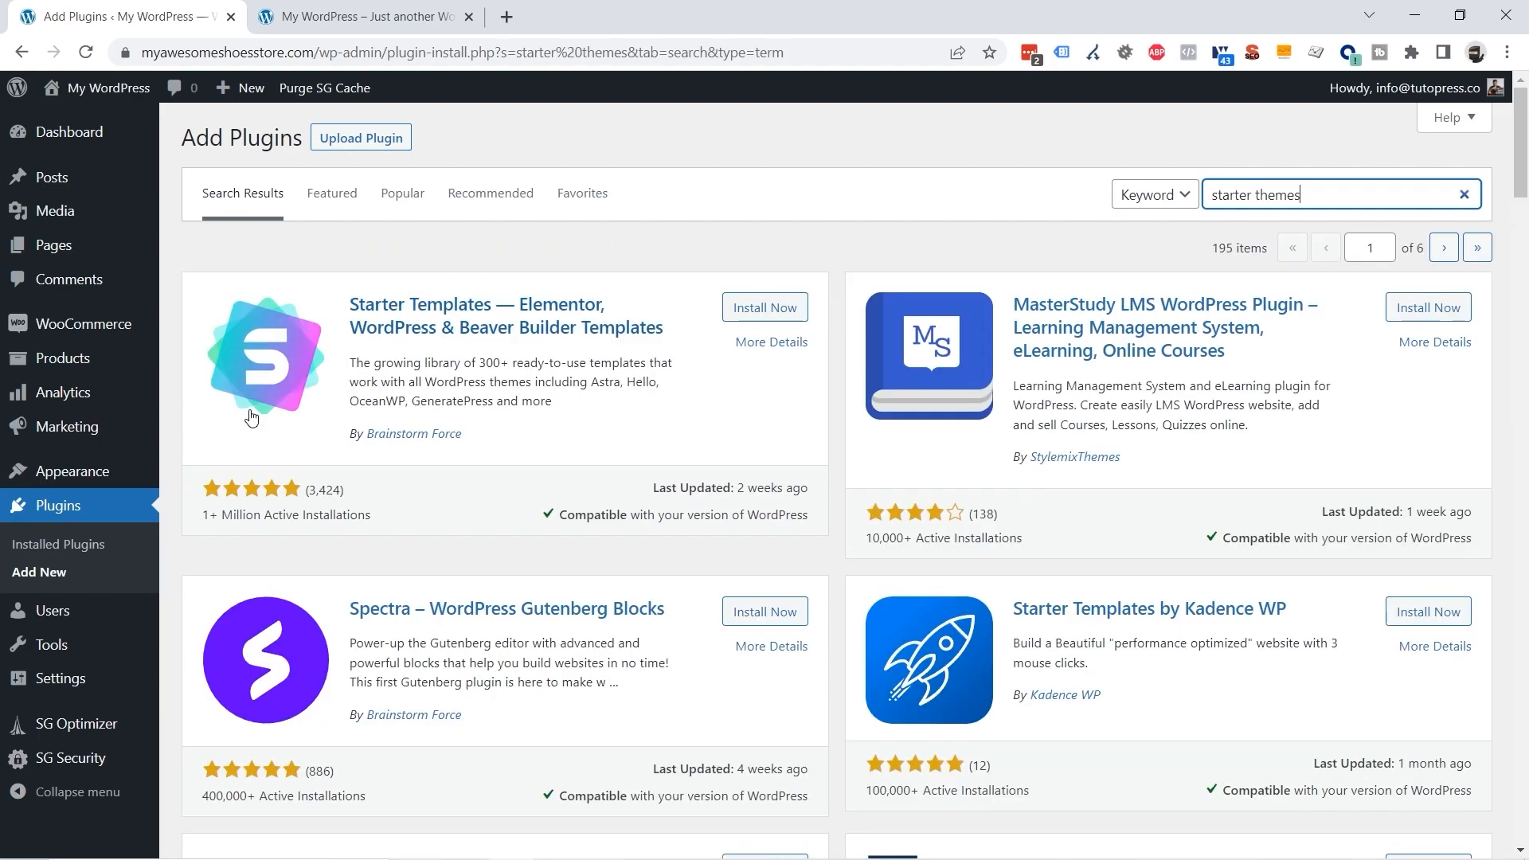
click(758, 311)
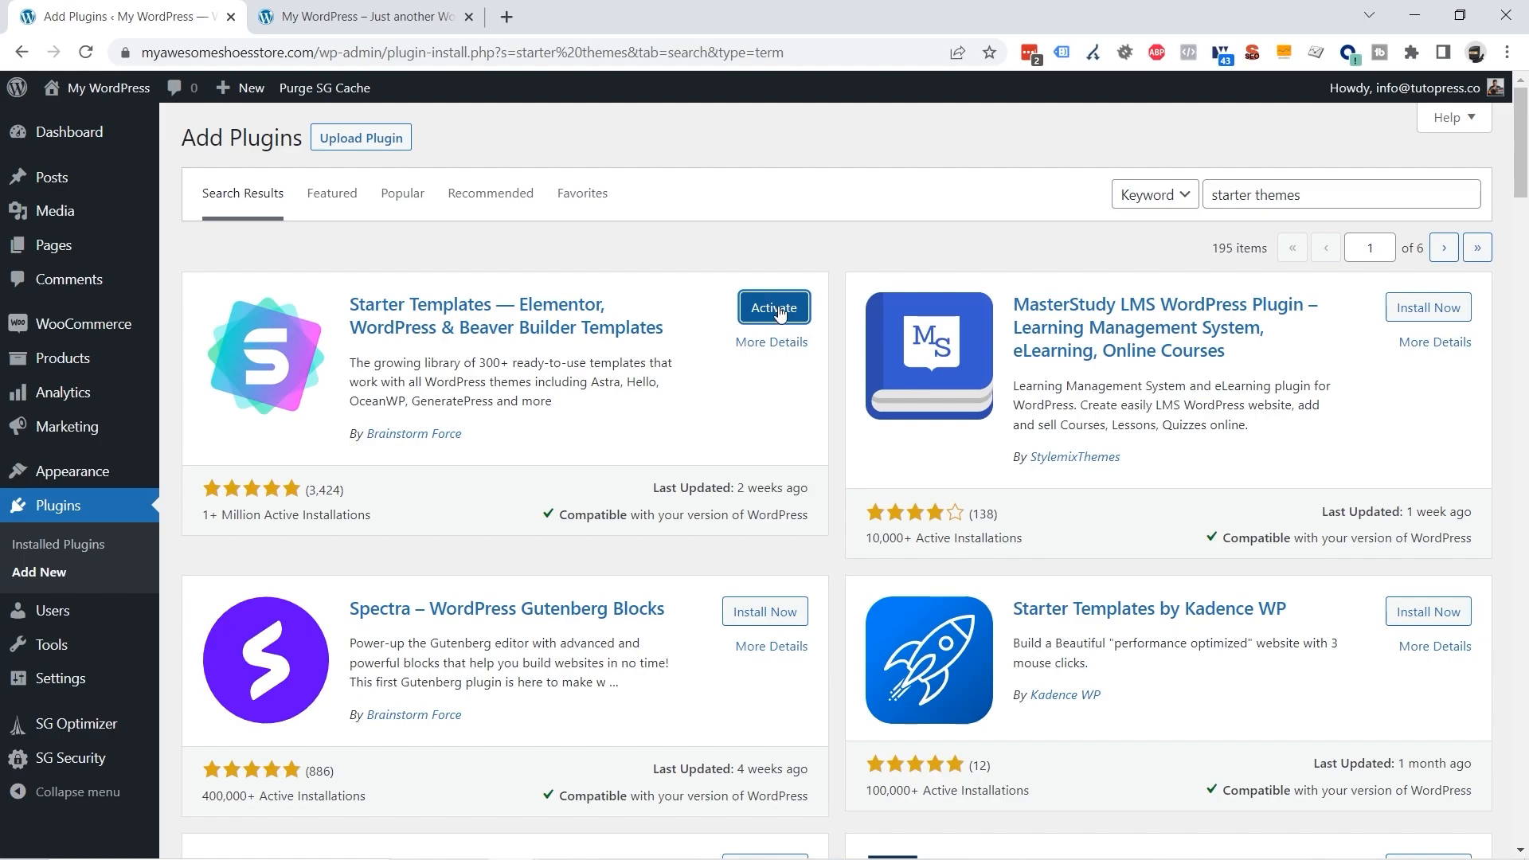
click(774, 311)
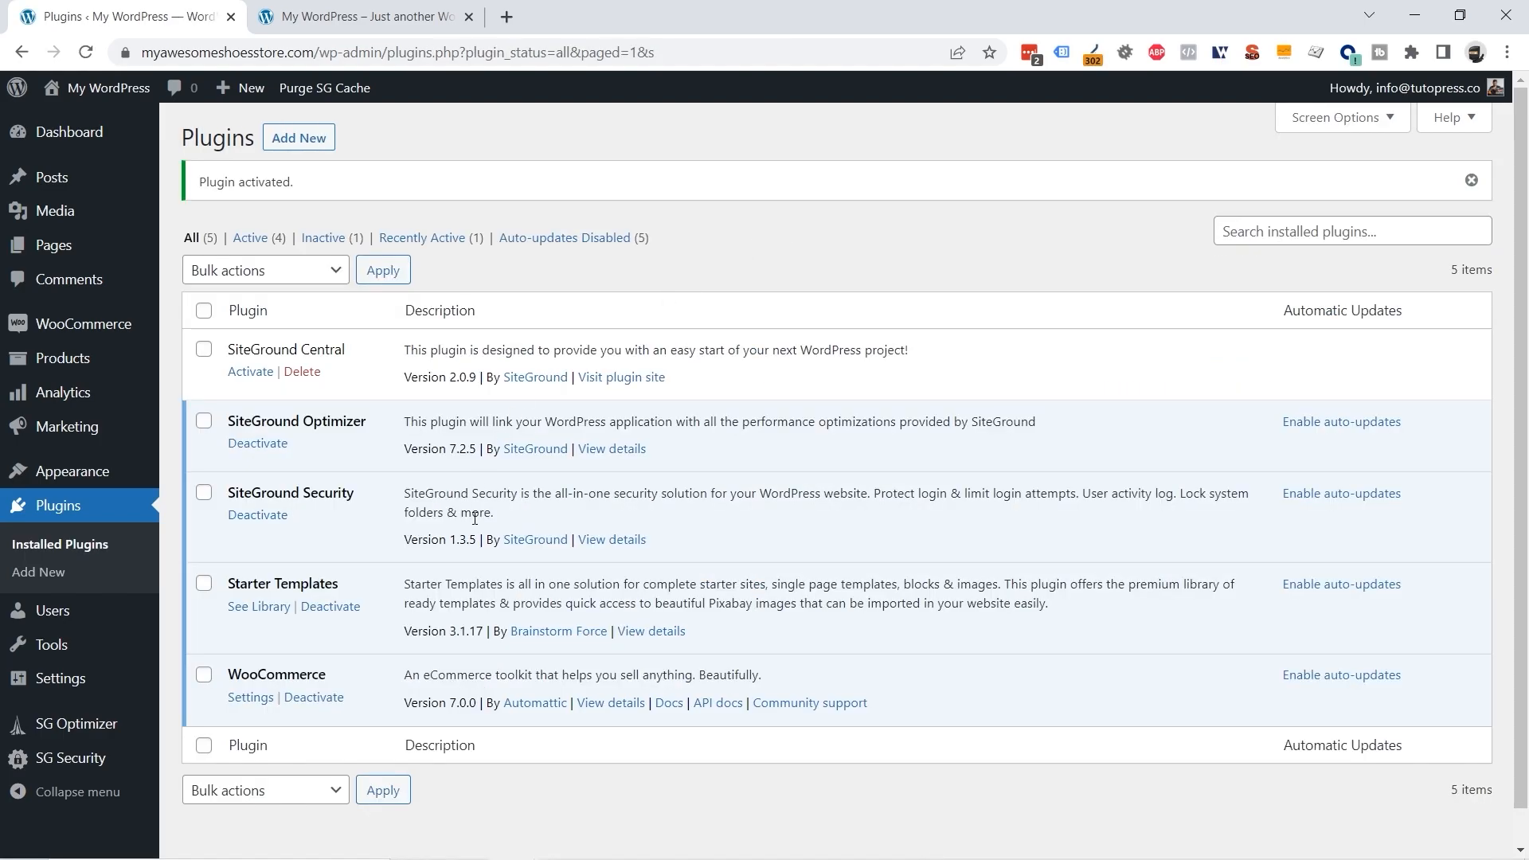
Step: Start building a website in Starter Templates and choose Elementor as the page builder
mouse_move(78, 474)
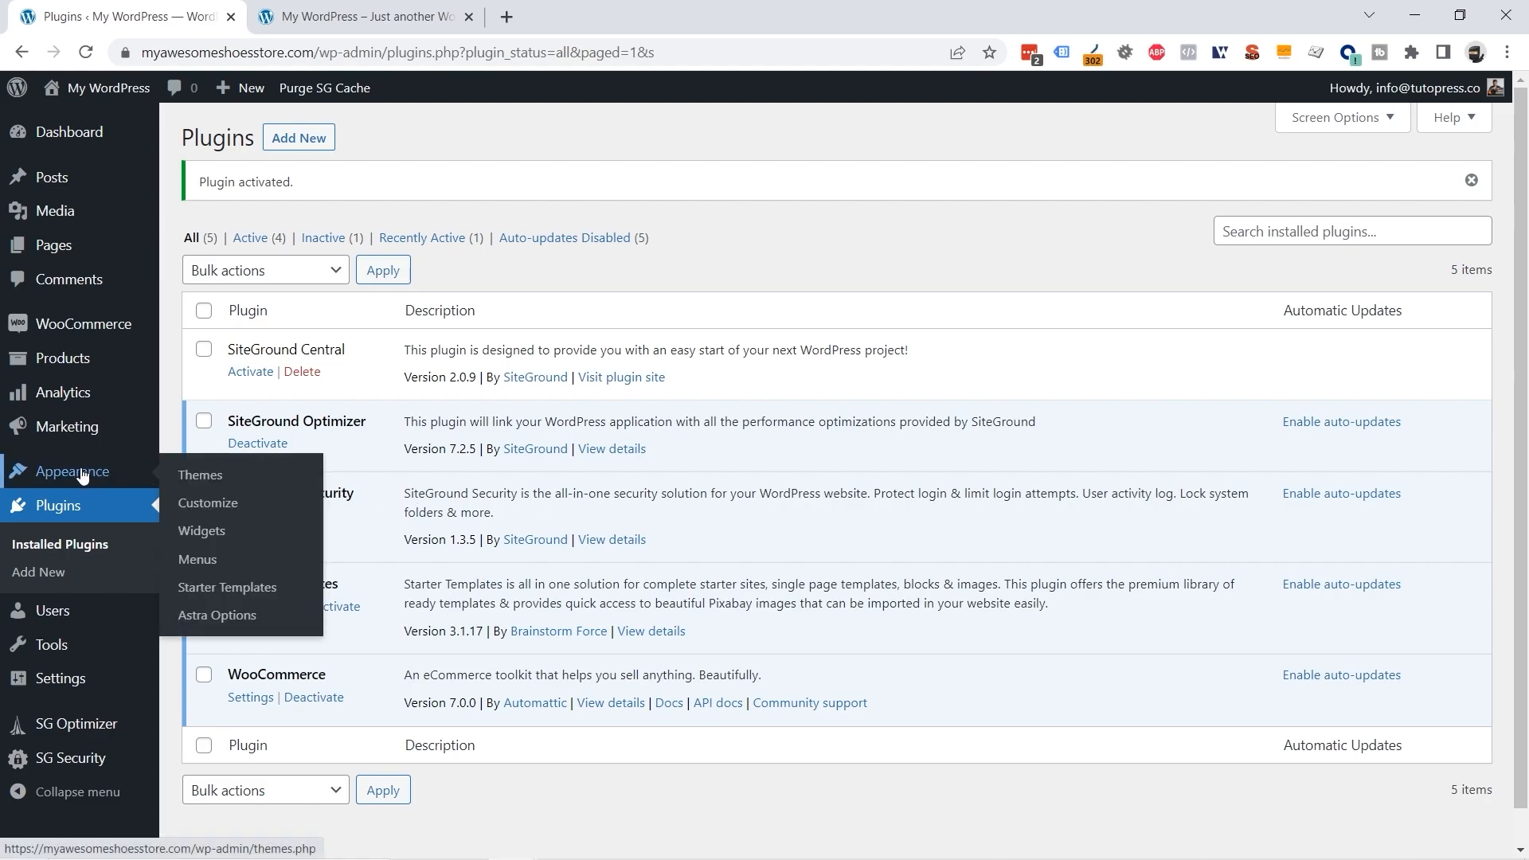
click(229, 589)
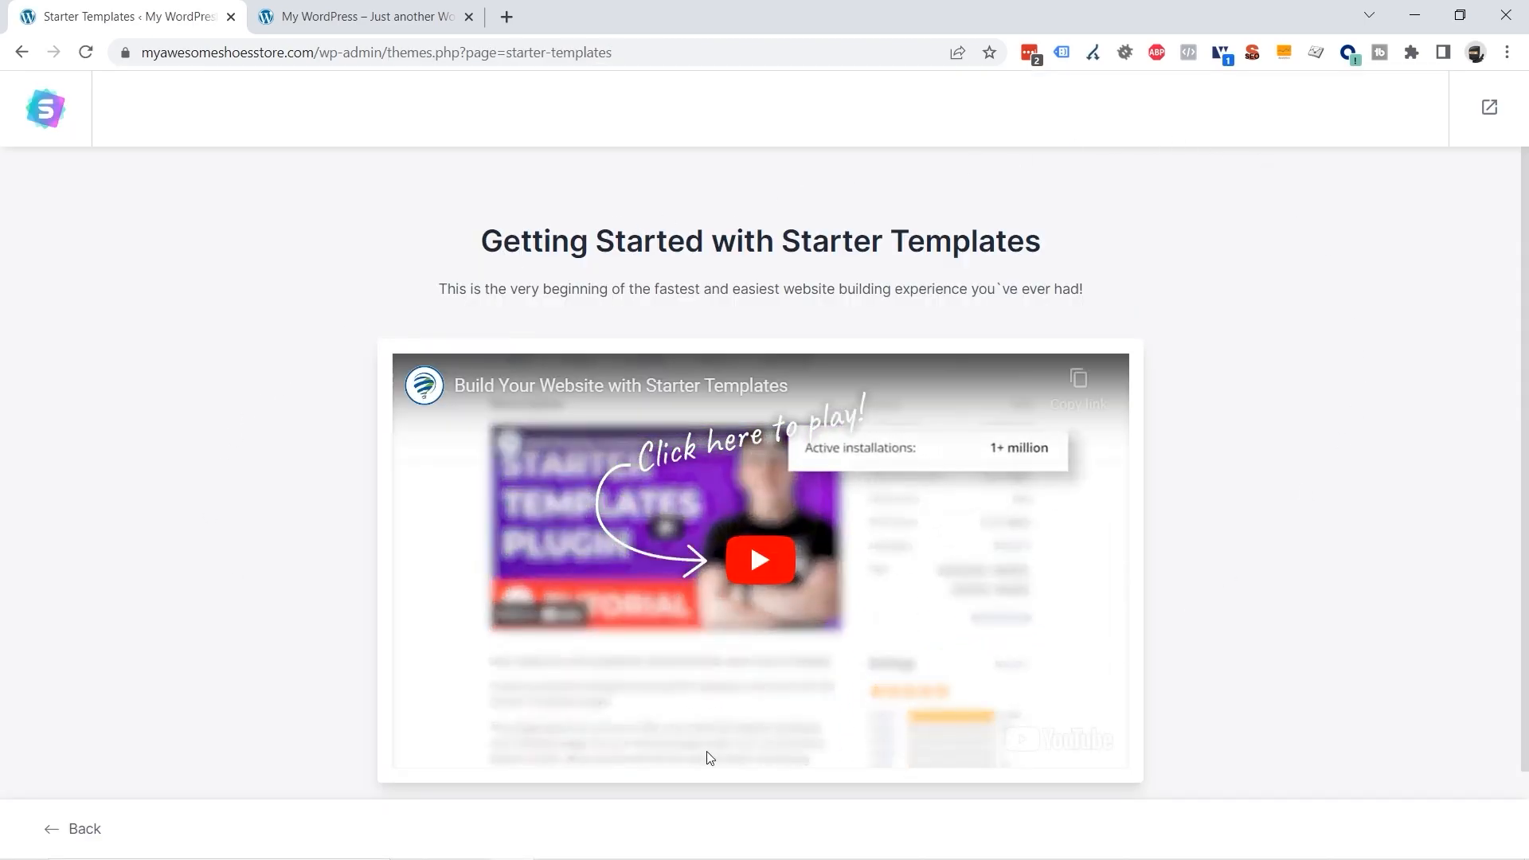
scroll(1210, 270, down, 1)
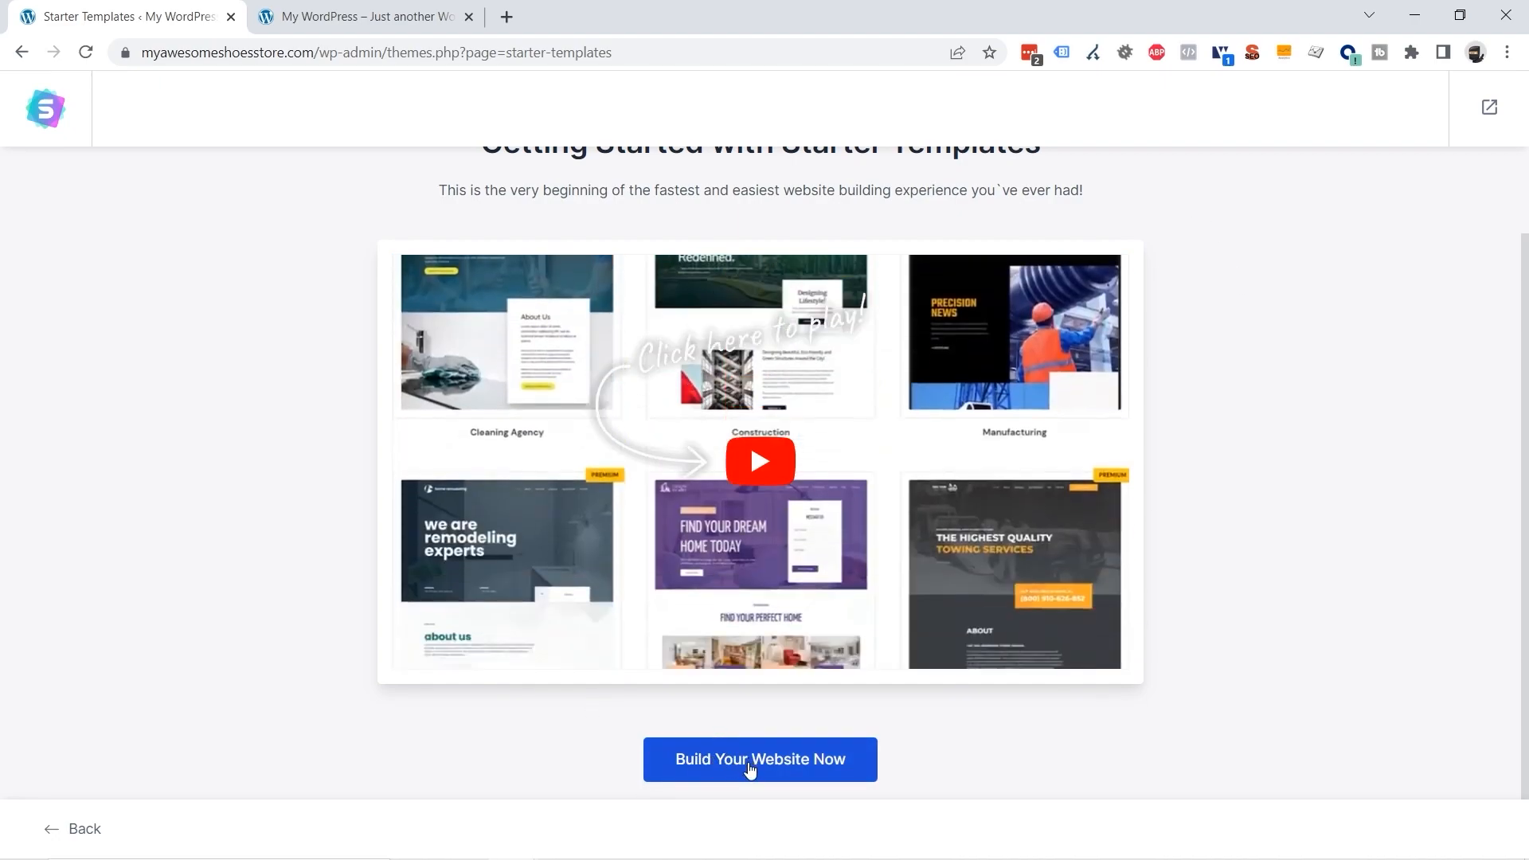
click(736, 763)
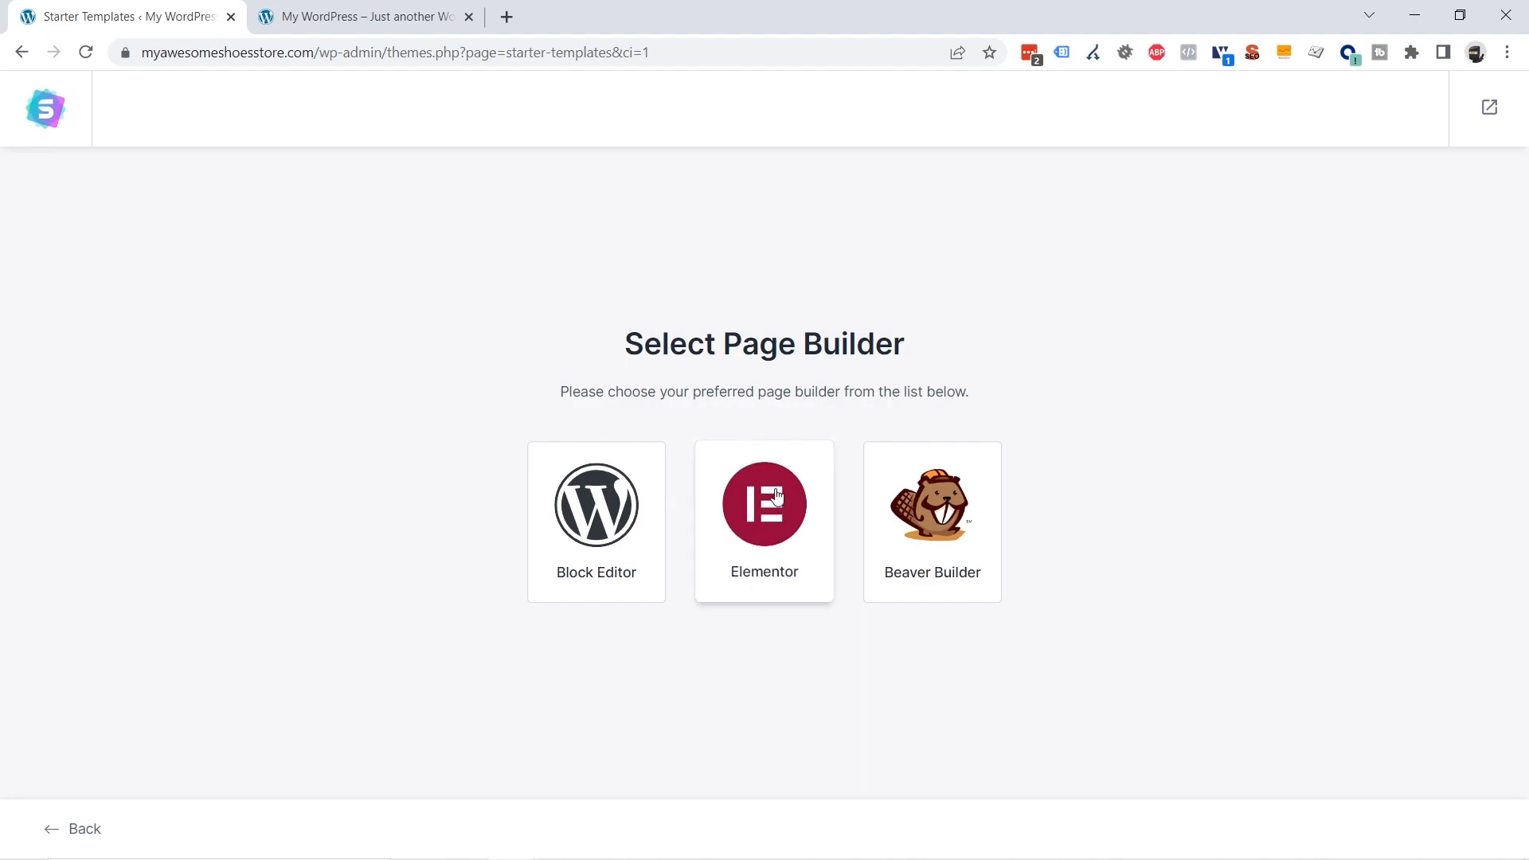
click(766, 515)
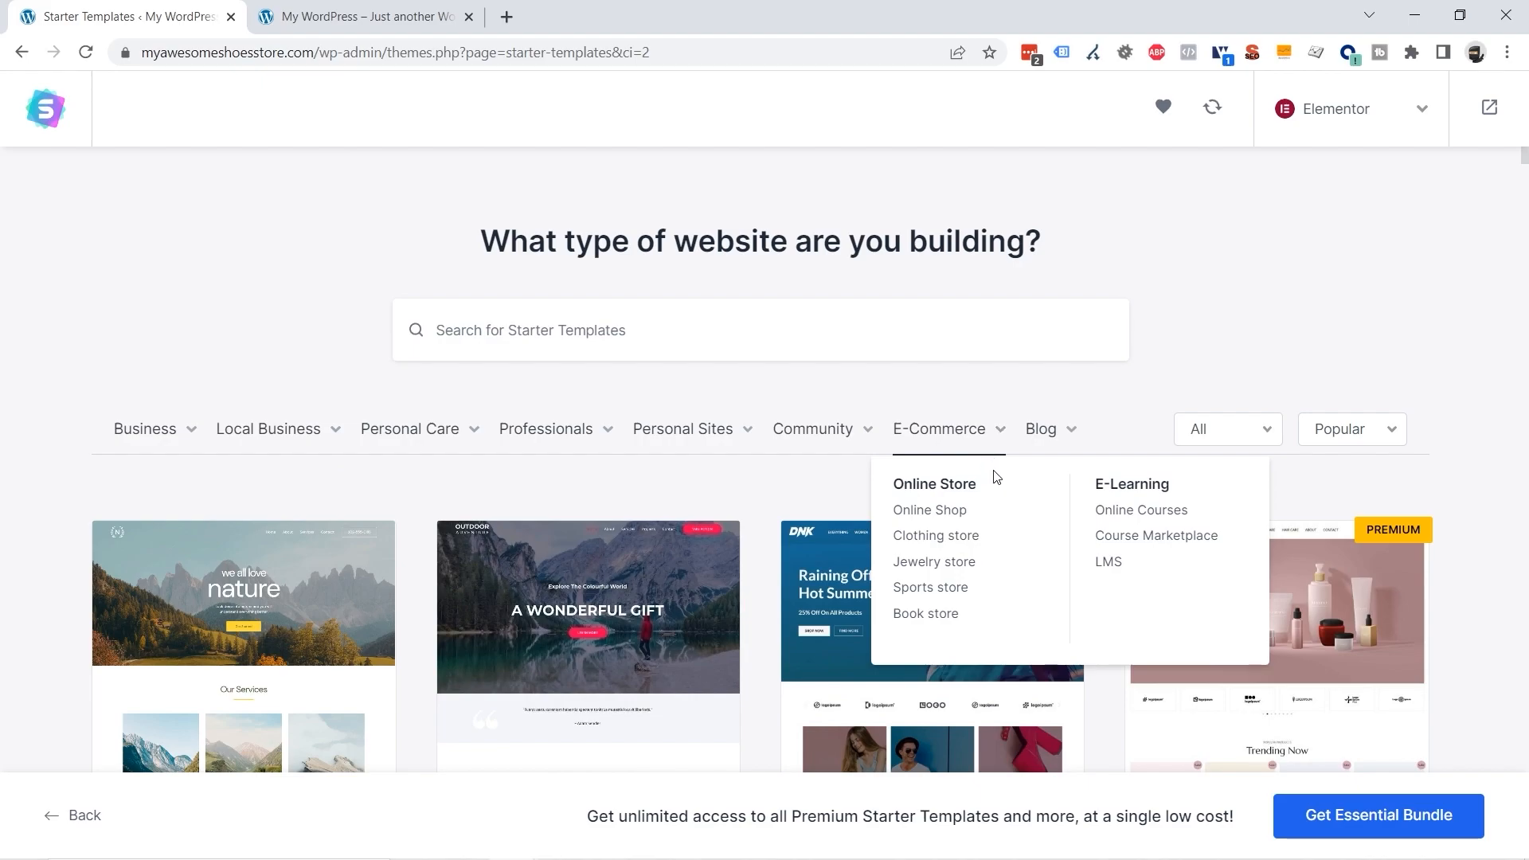
Step: Filter the starter templates to the E-Commerce category and select the Simply Natural template
mouse_move(929, 432)
click(939, 431)
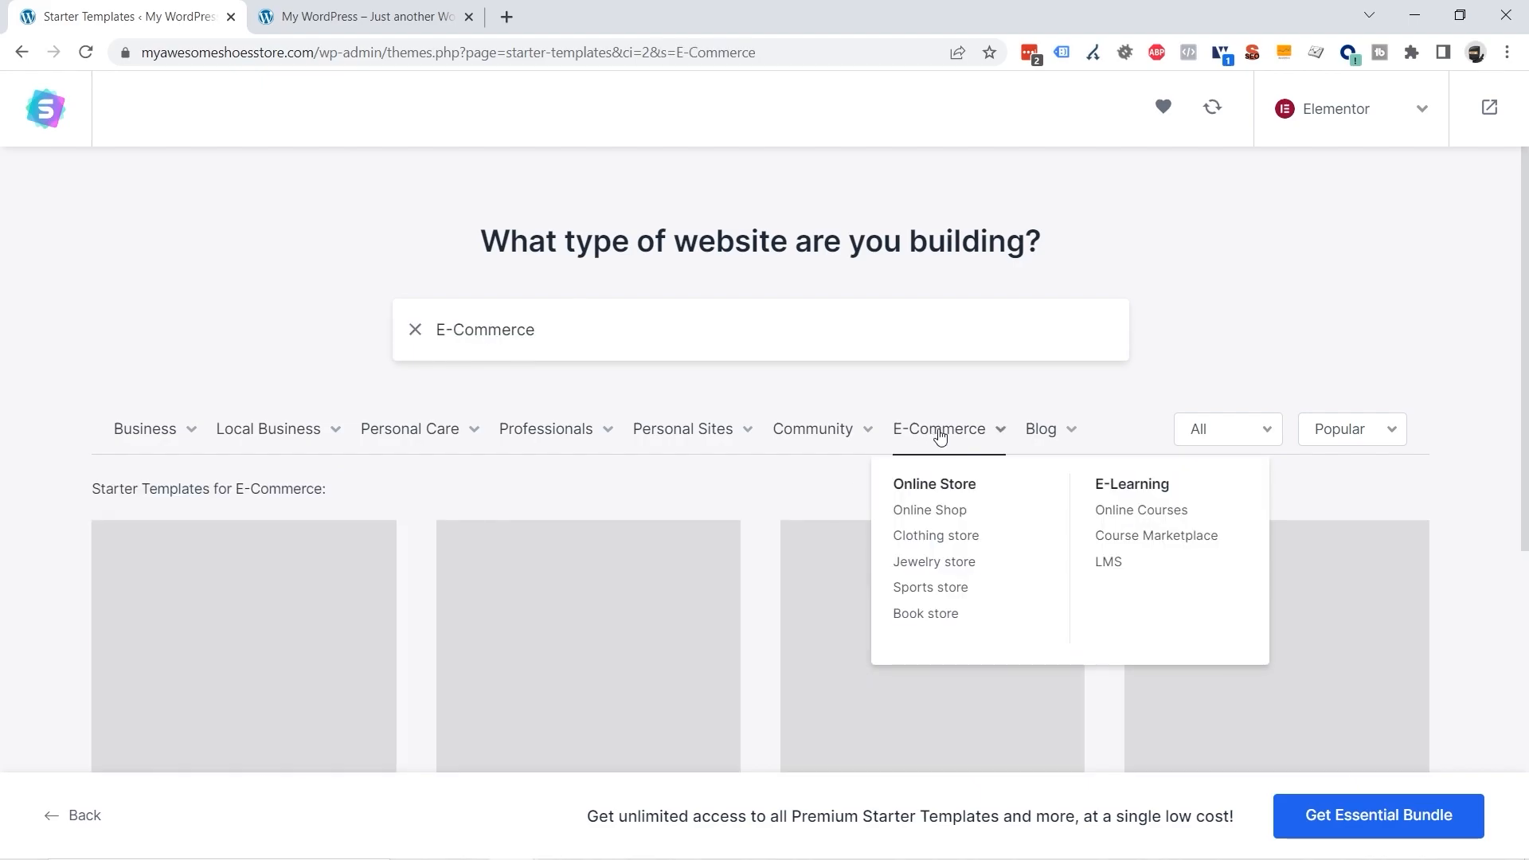
scroll(1337, 255, down, 6)
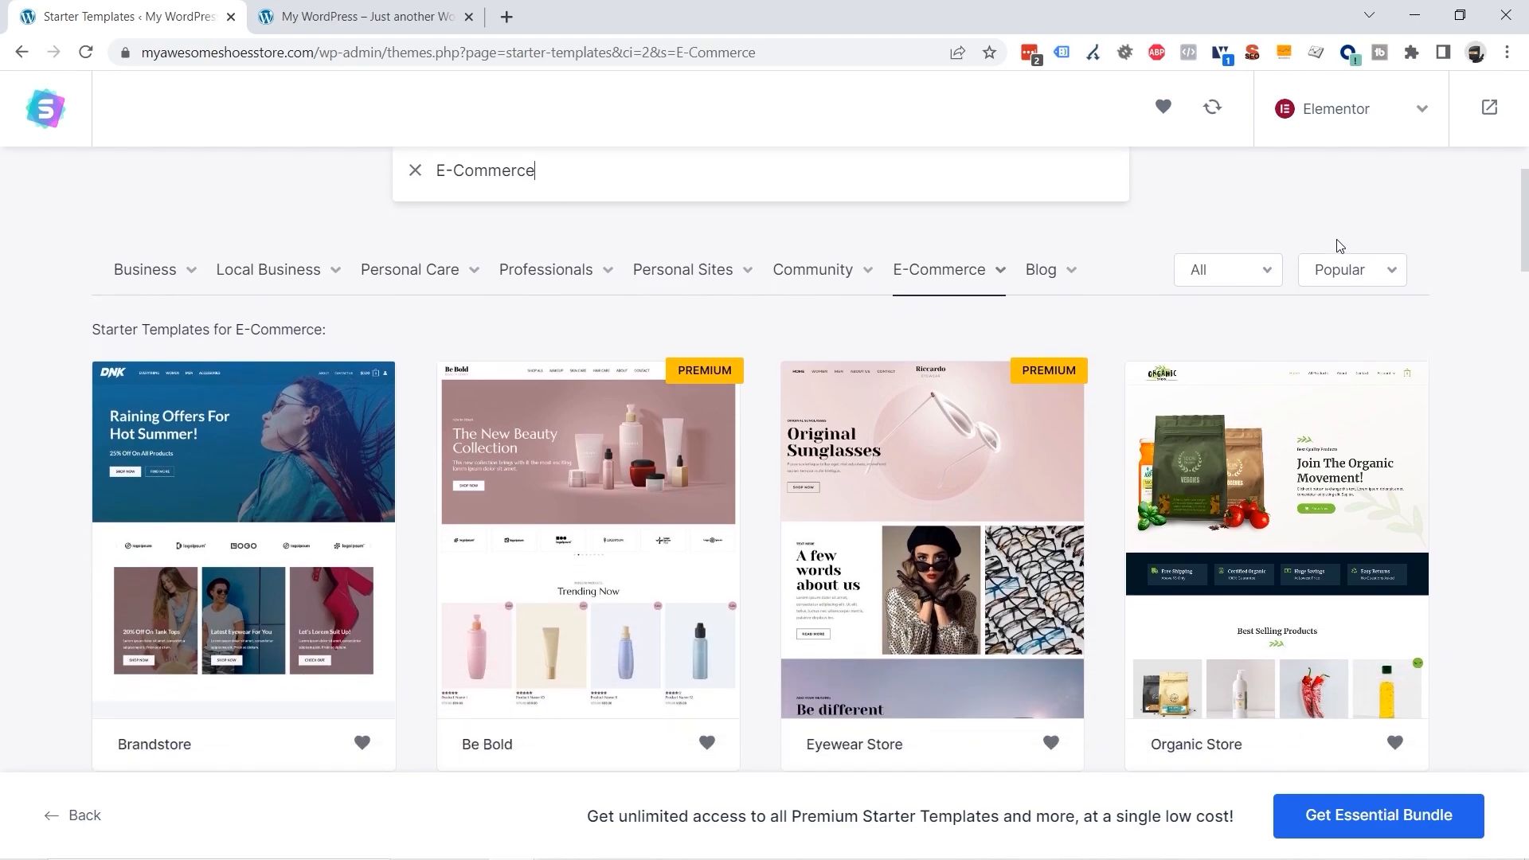
scroll(1453, 274, down, 5)
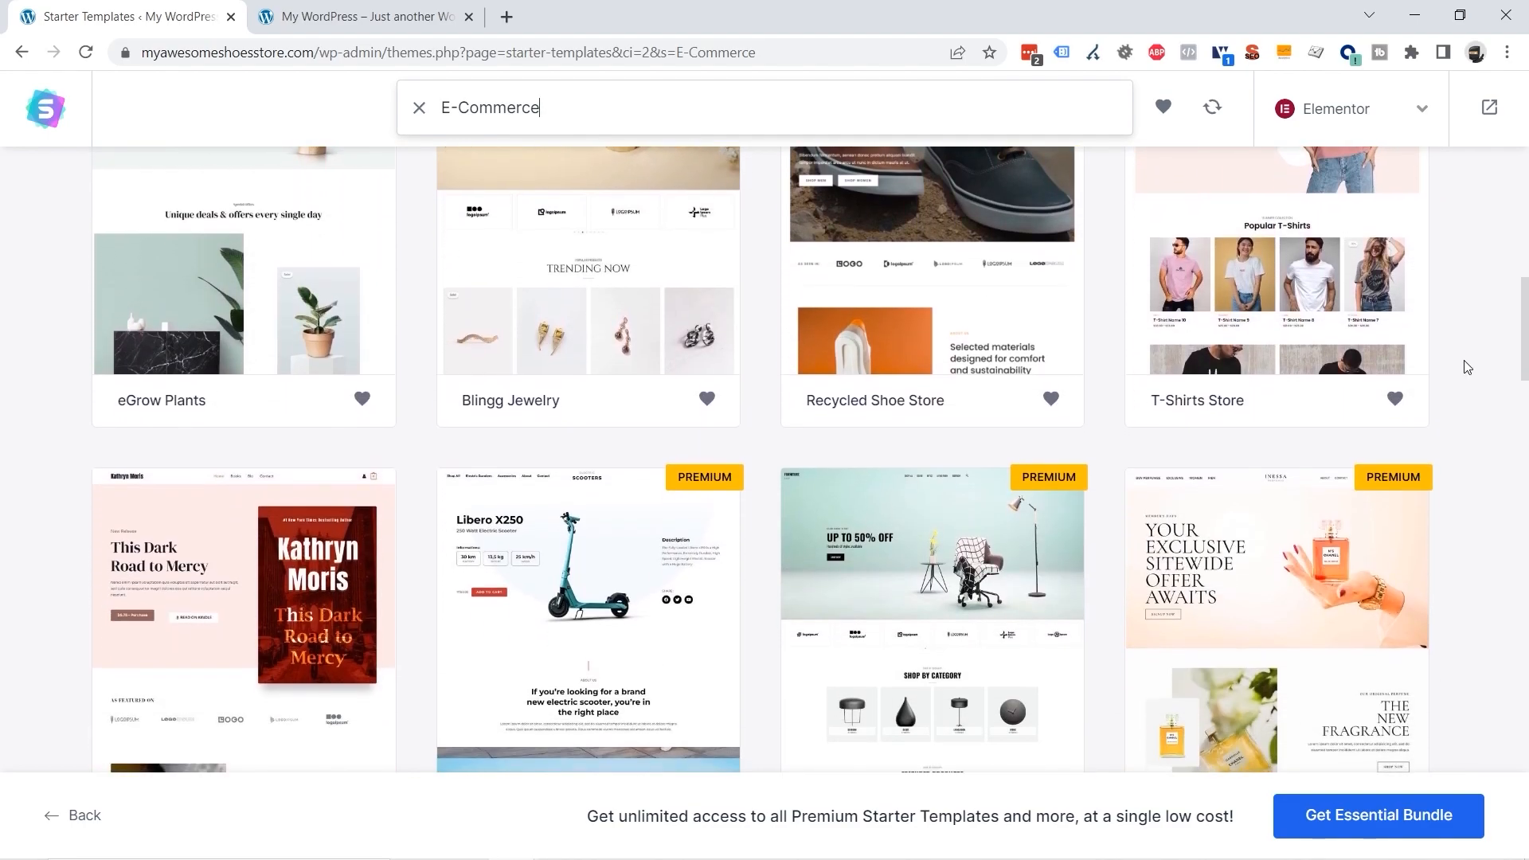
scroll(1472, 517, up, 12)
scroll(1483, 502, down, 8)
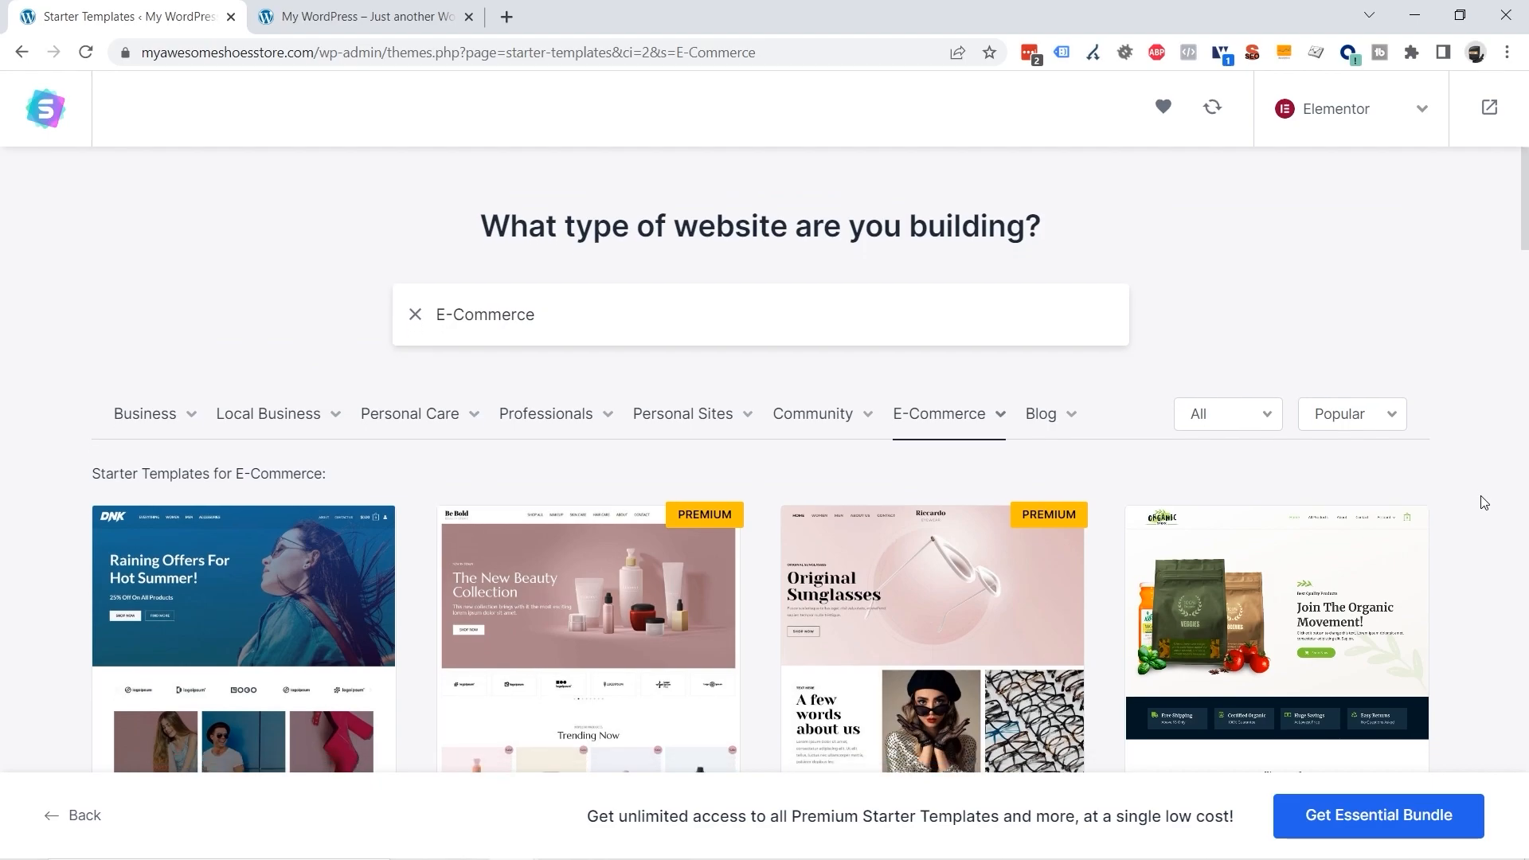
scroll(1483, 502, down, 10)
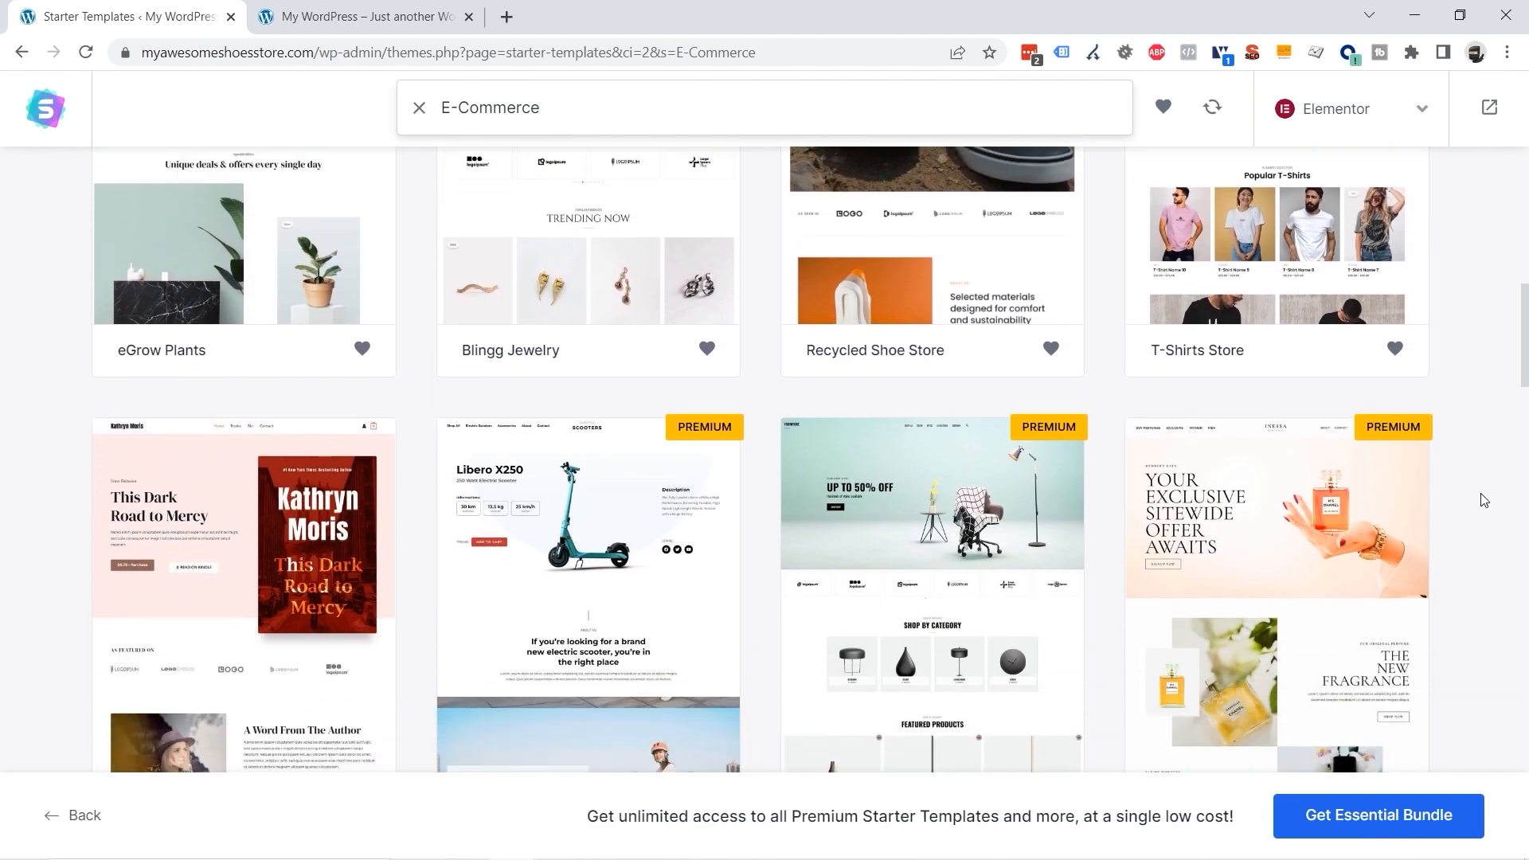
scroll(1479, 491, down, 5)
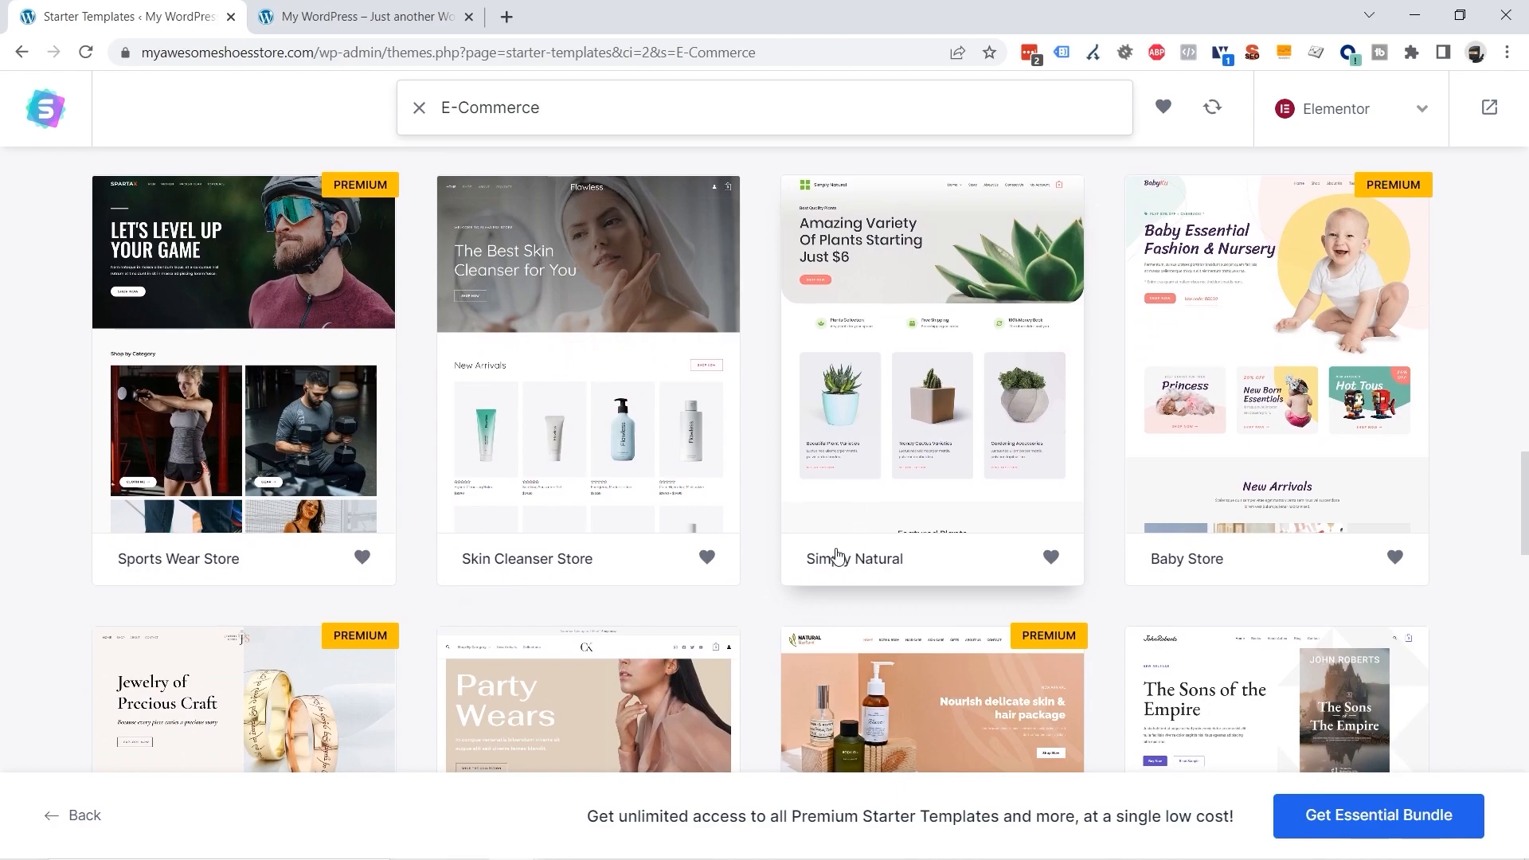
click(899, 410)
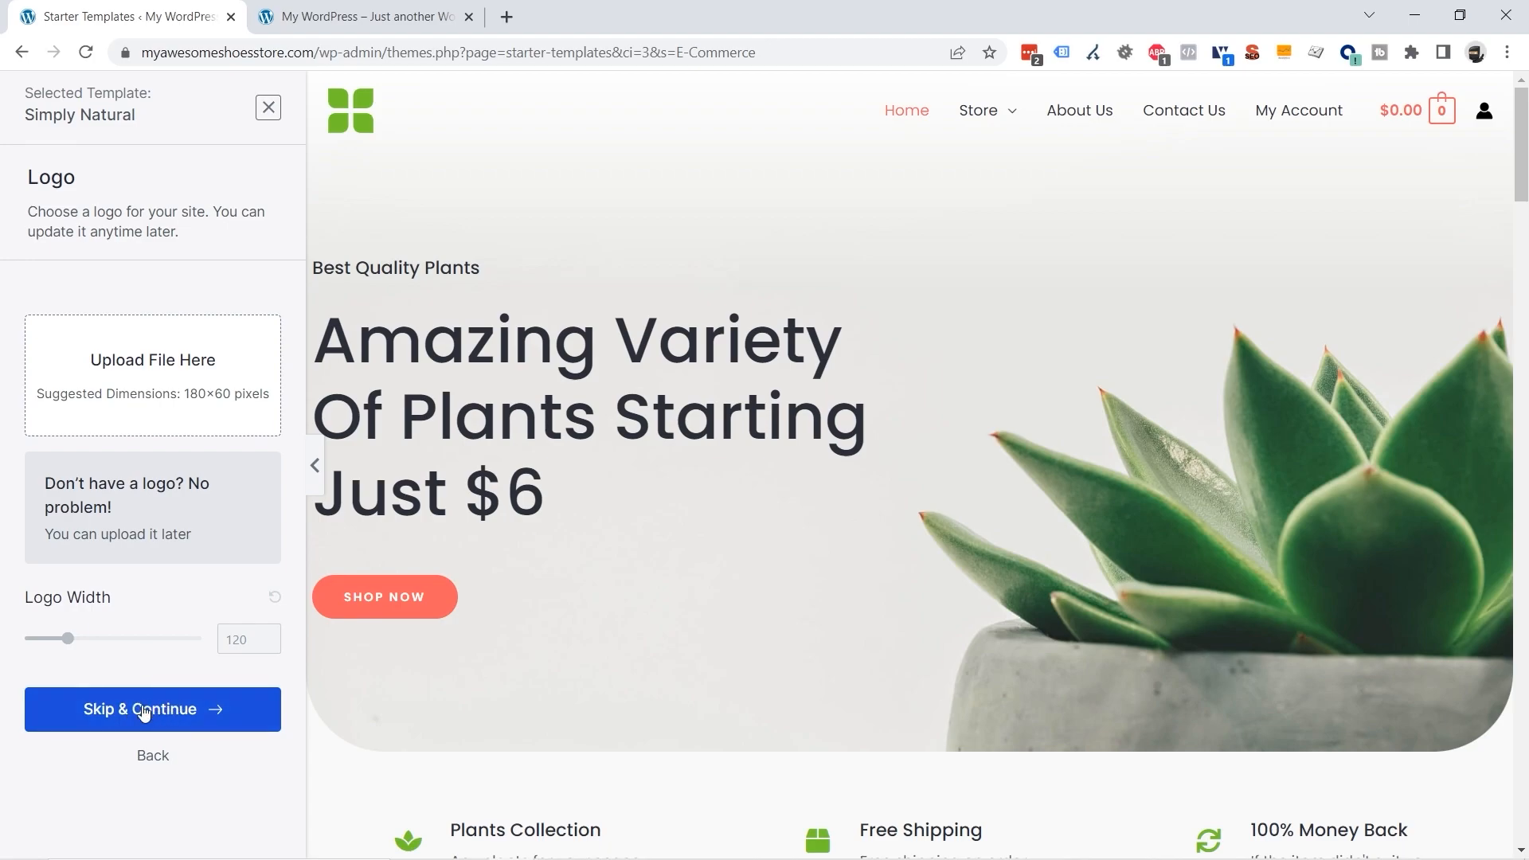
Step: Skip the logo upload and continue with the template's default colors and Poppins fonts
click(178, 716)
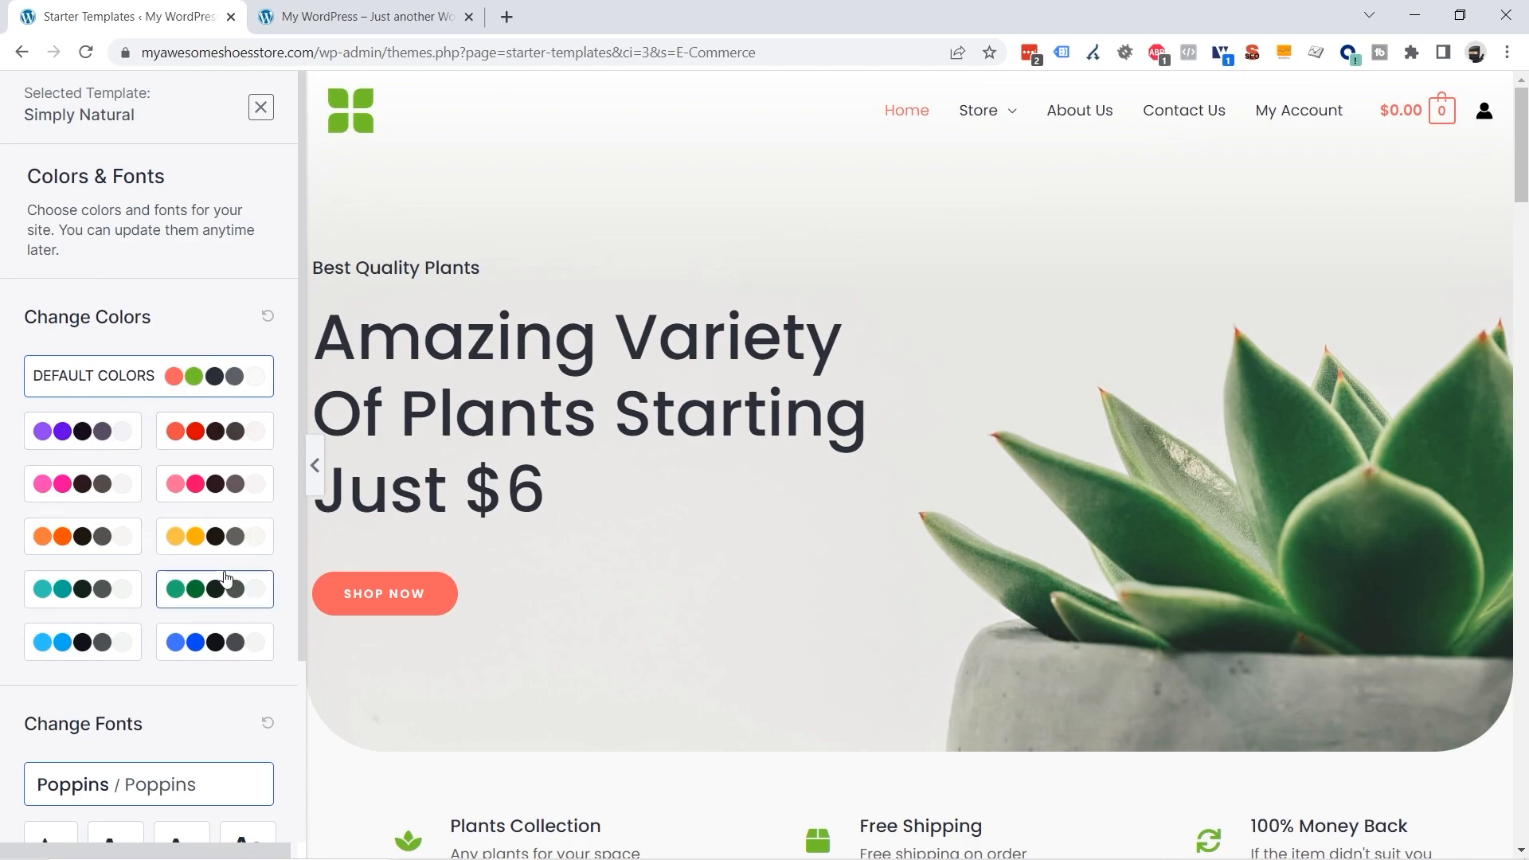
scroll(183, 433, down, 1)
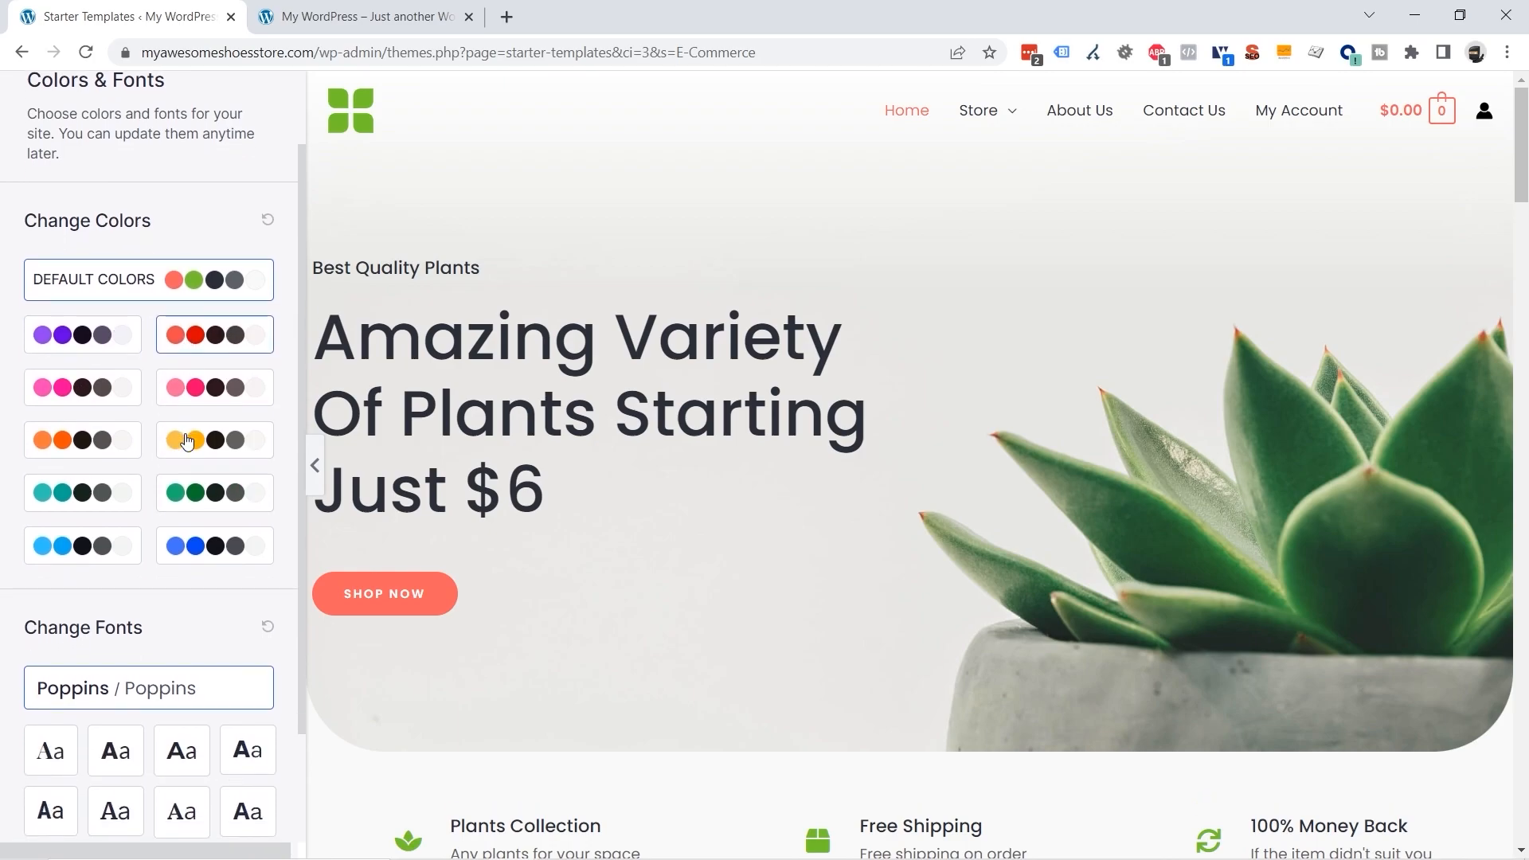
scroll(186, 441, down, 2)
scroll(187, 434, up, 3)
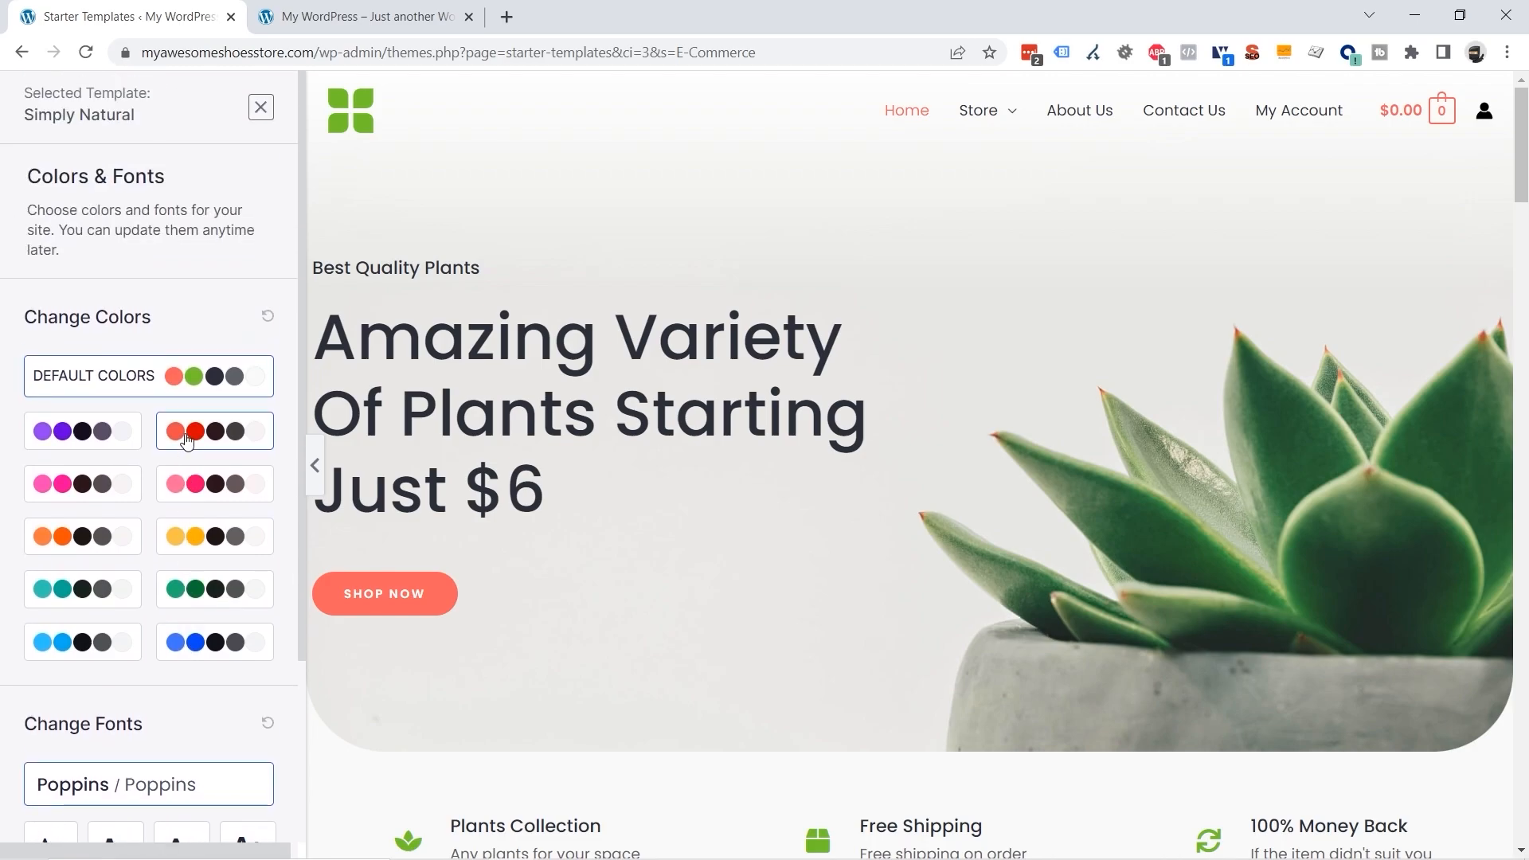
scroll(184, 437, down, 3)
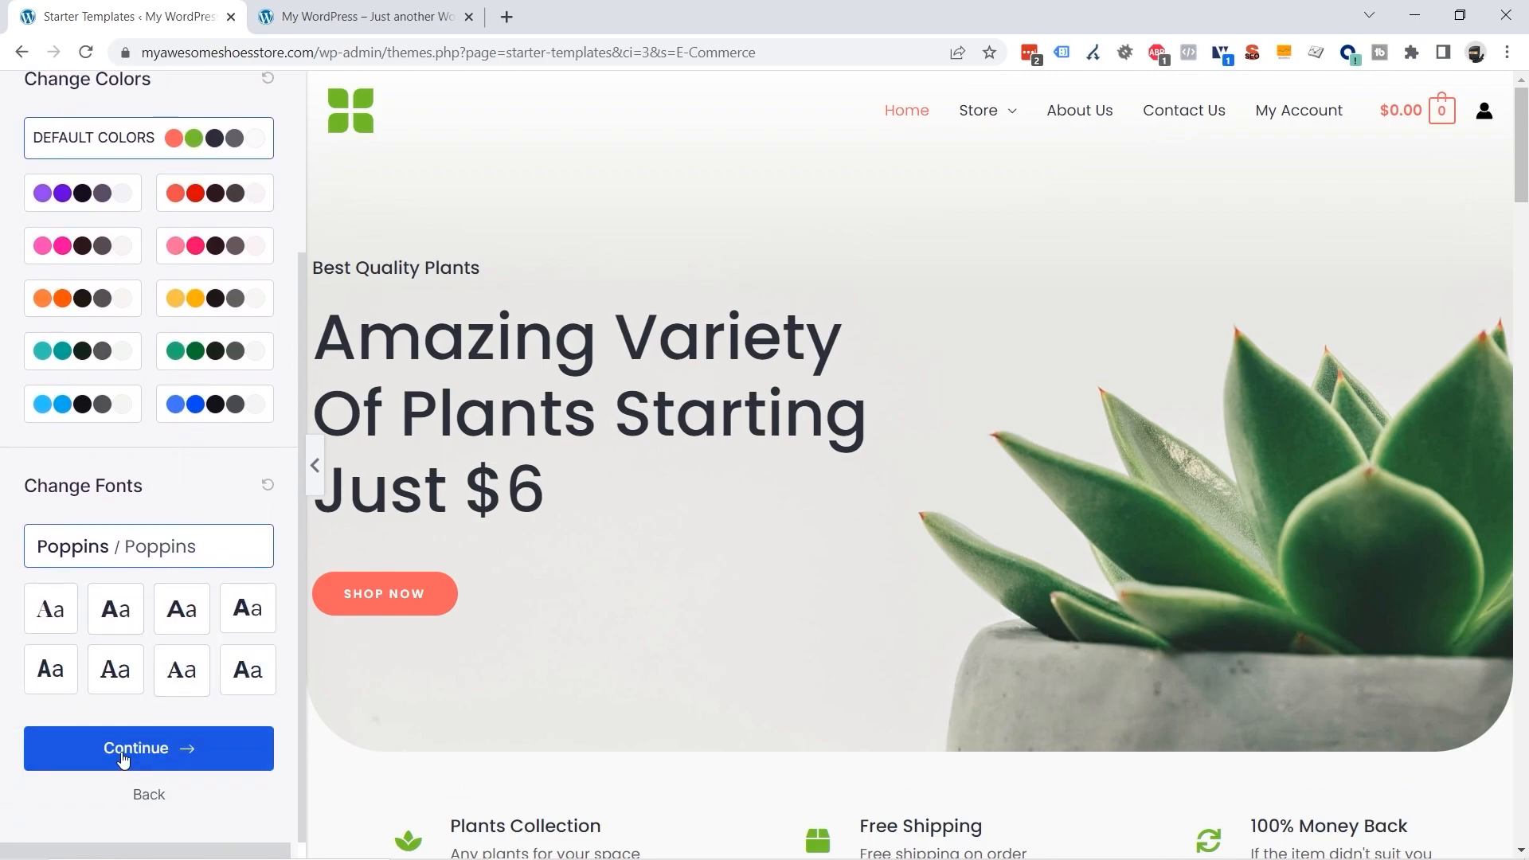
click(162, 752)
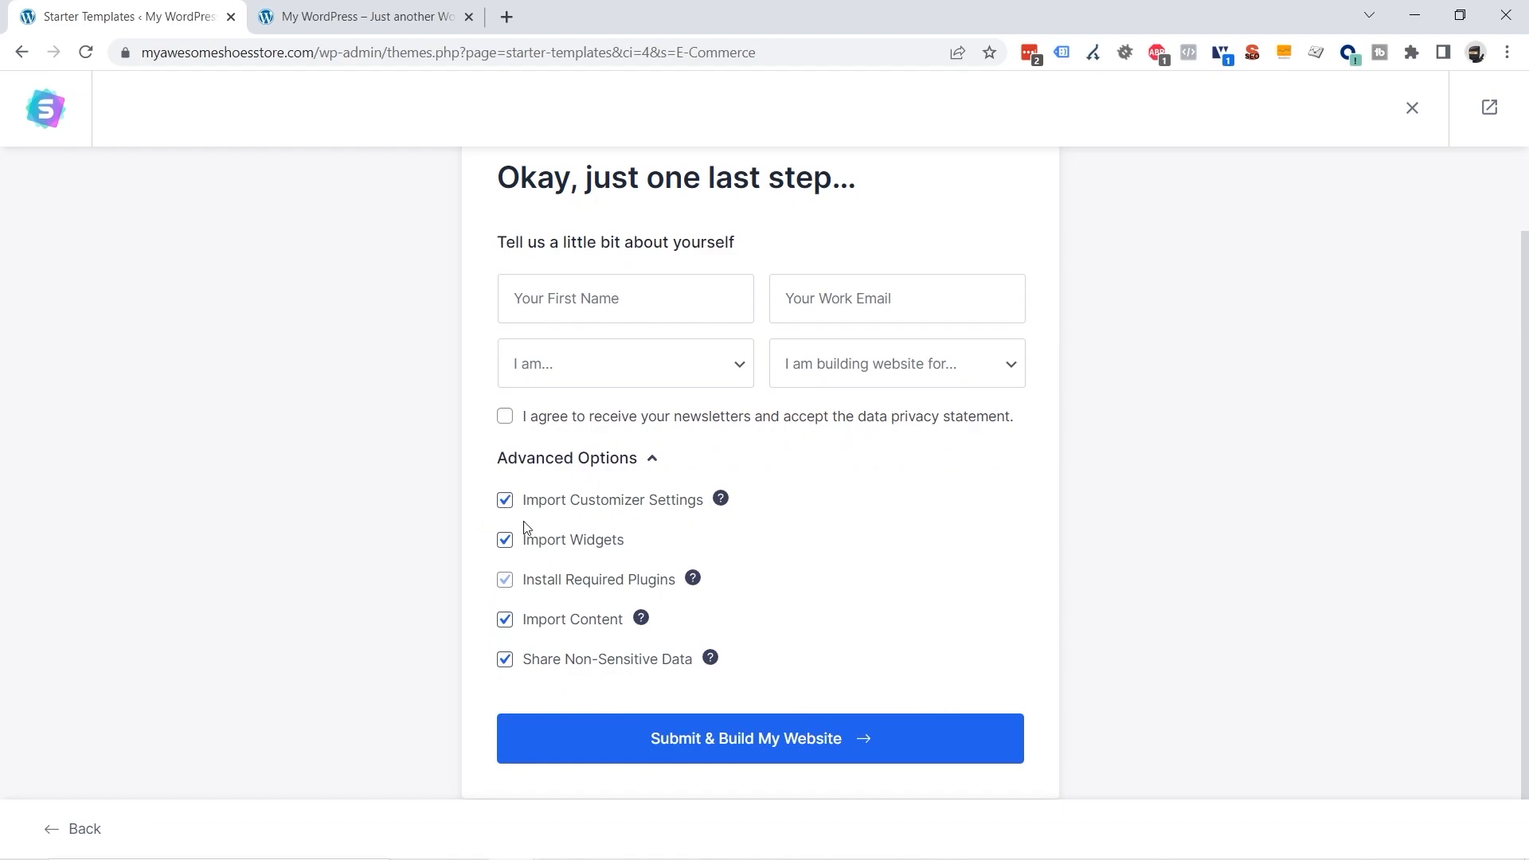
Step: Submit the final form with all advanced import options checked to build the website, and reload the live homepage to view it
scroll(393, 557, down, 1)
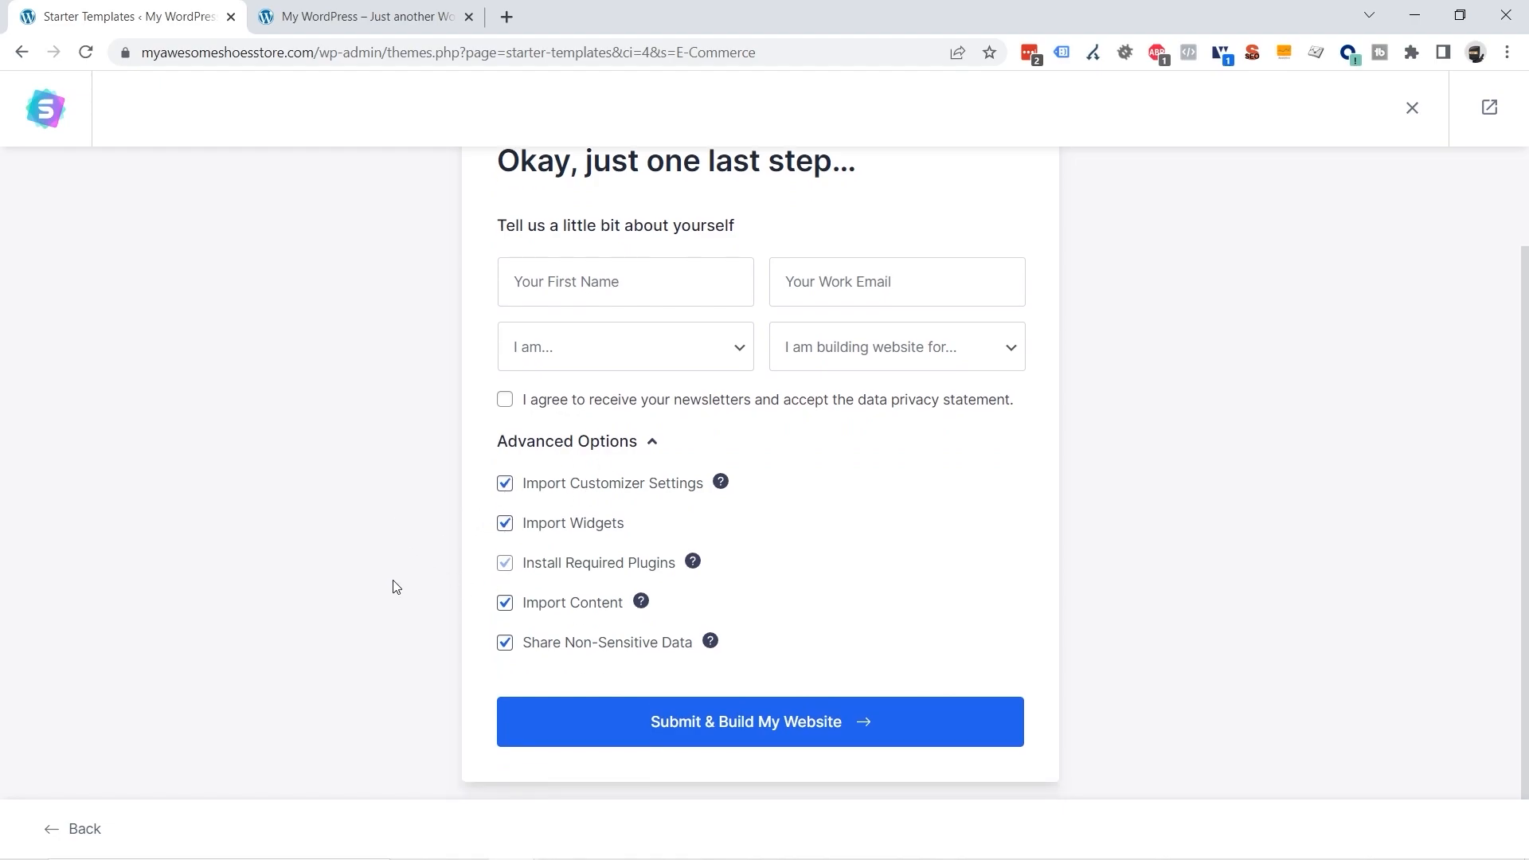
click(681, 723)
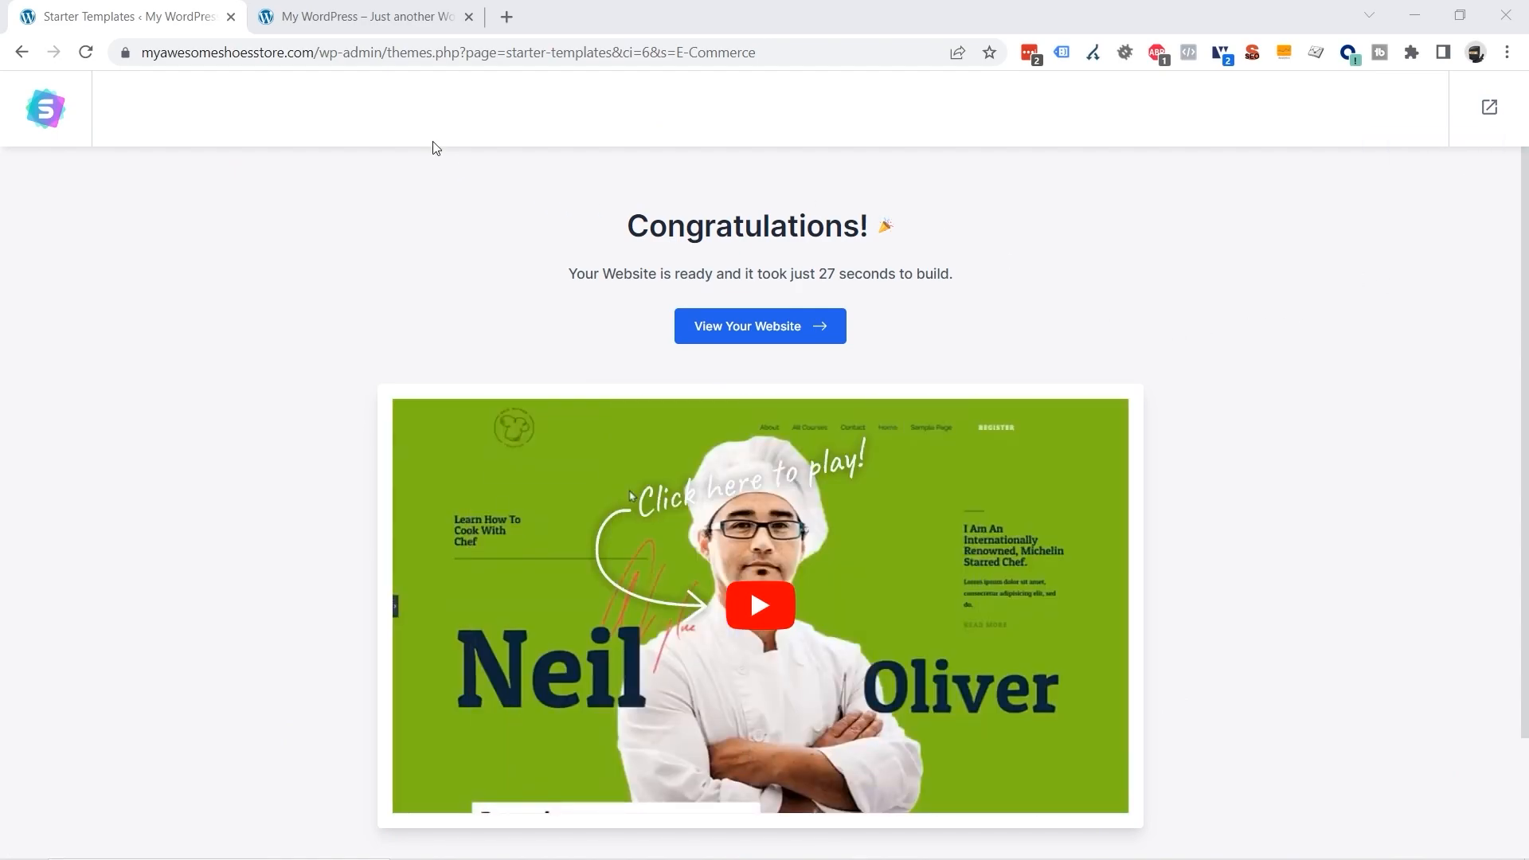
click(363, 19)
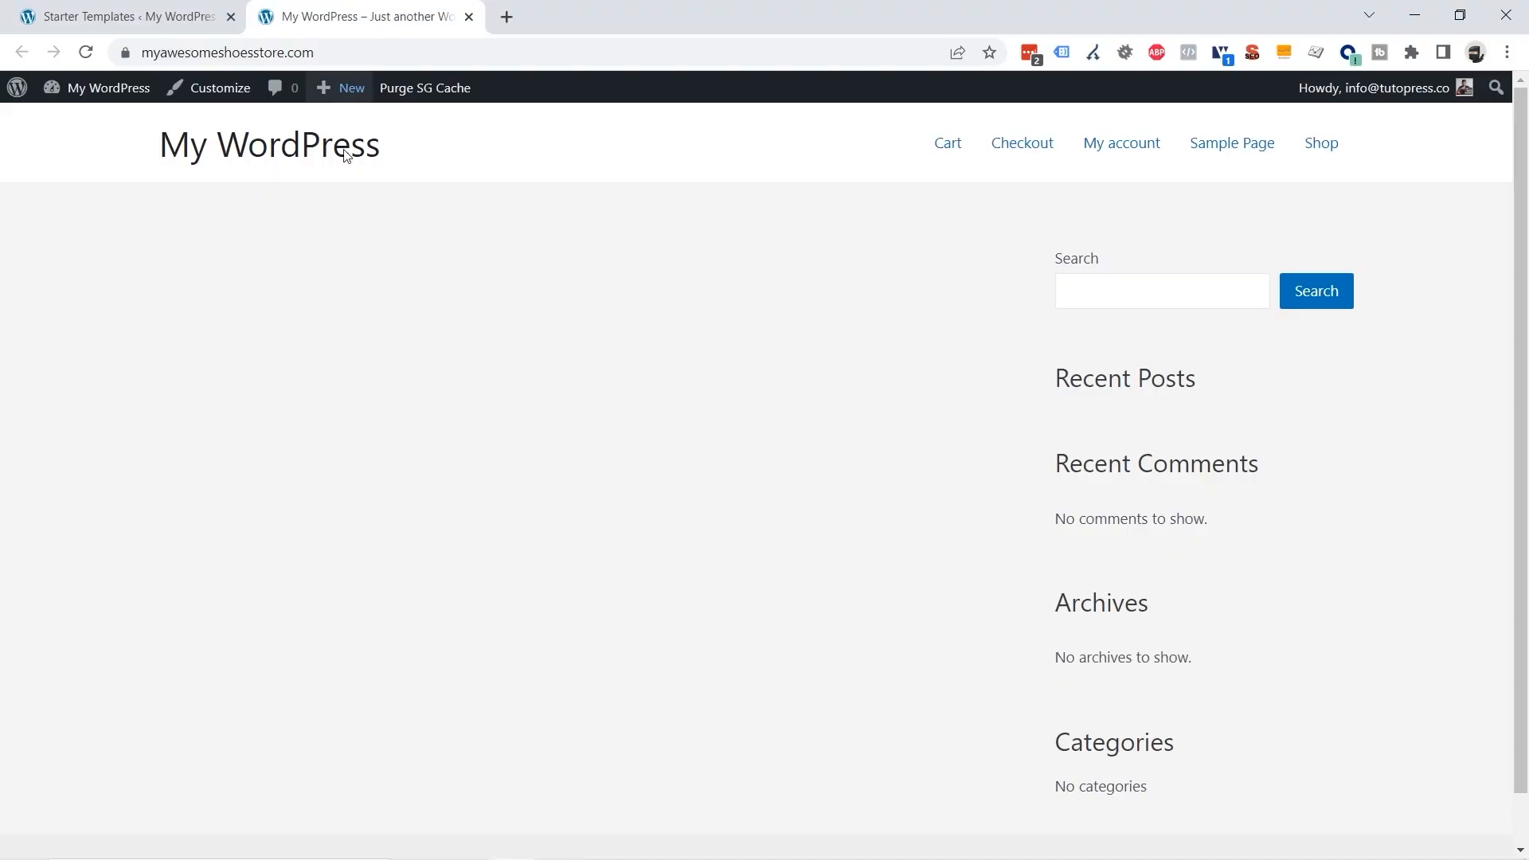
click(86, 53)
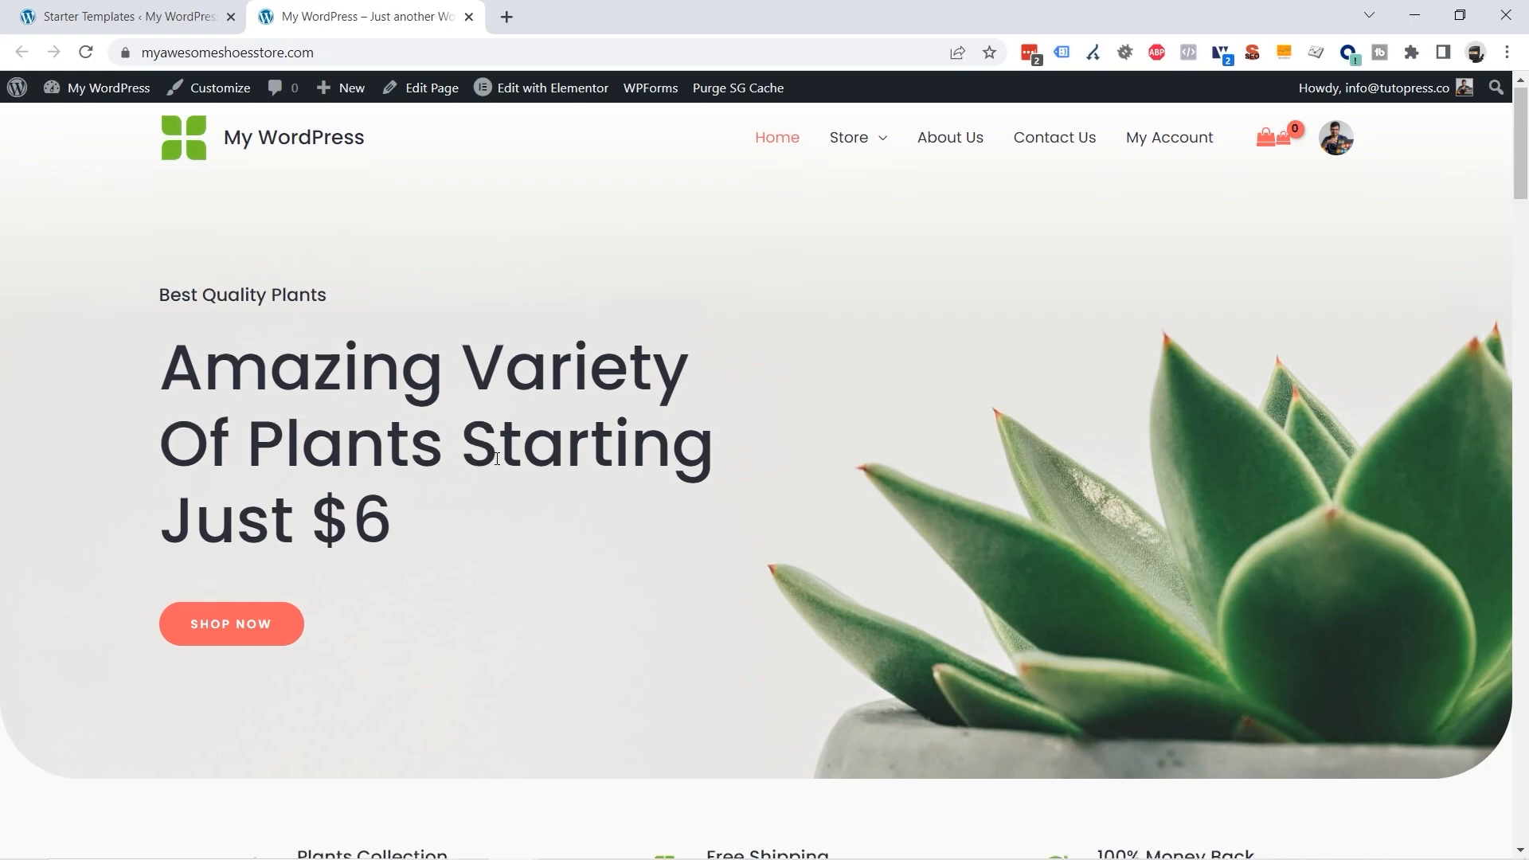
Step: Look through the imported live homepage from the hero section down to the featured plant products
scroll(496, 458, down, 15)
scroll(495, 458, down, 10)
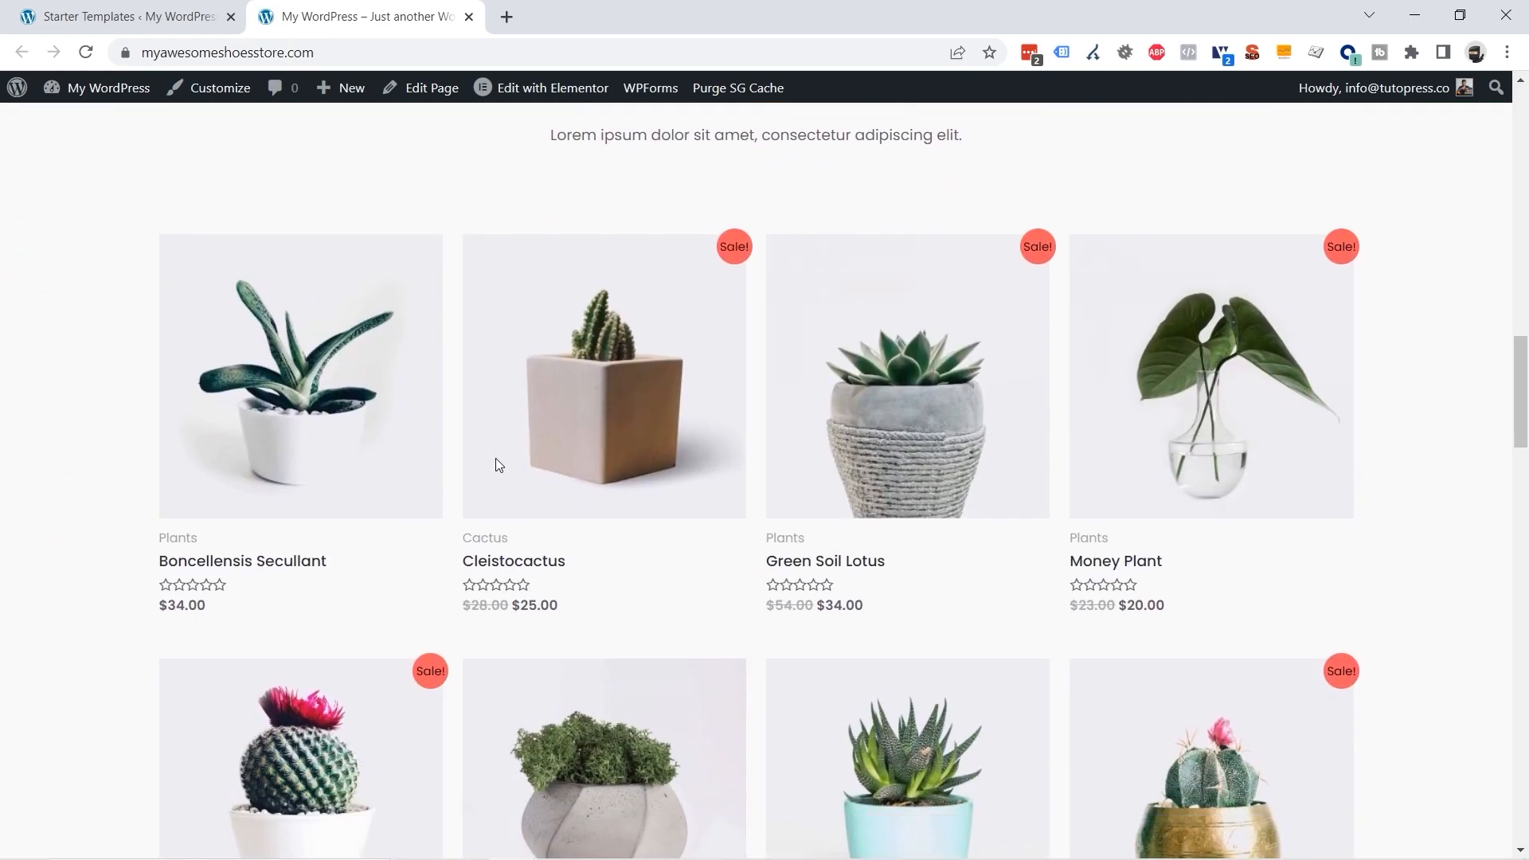
scroll(581, 601, up, 10)
scroll(581, 604, up, 10)
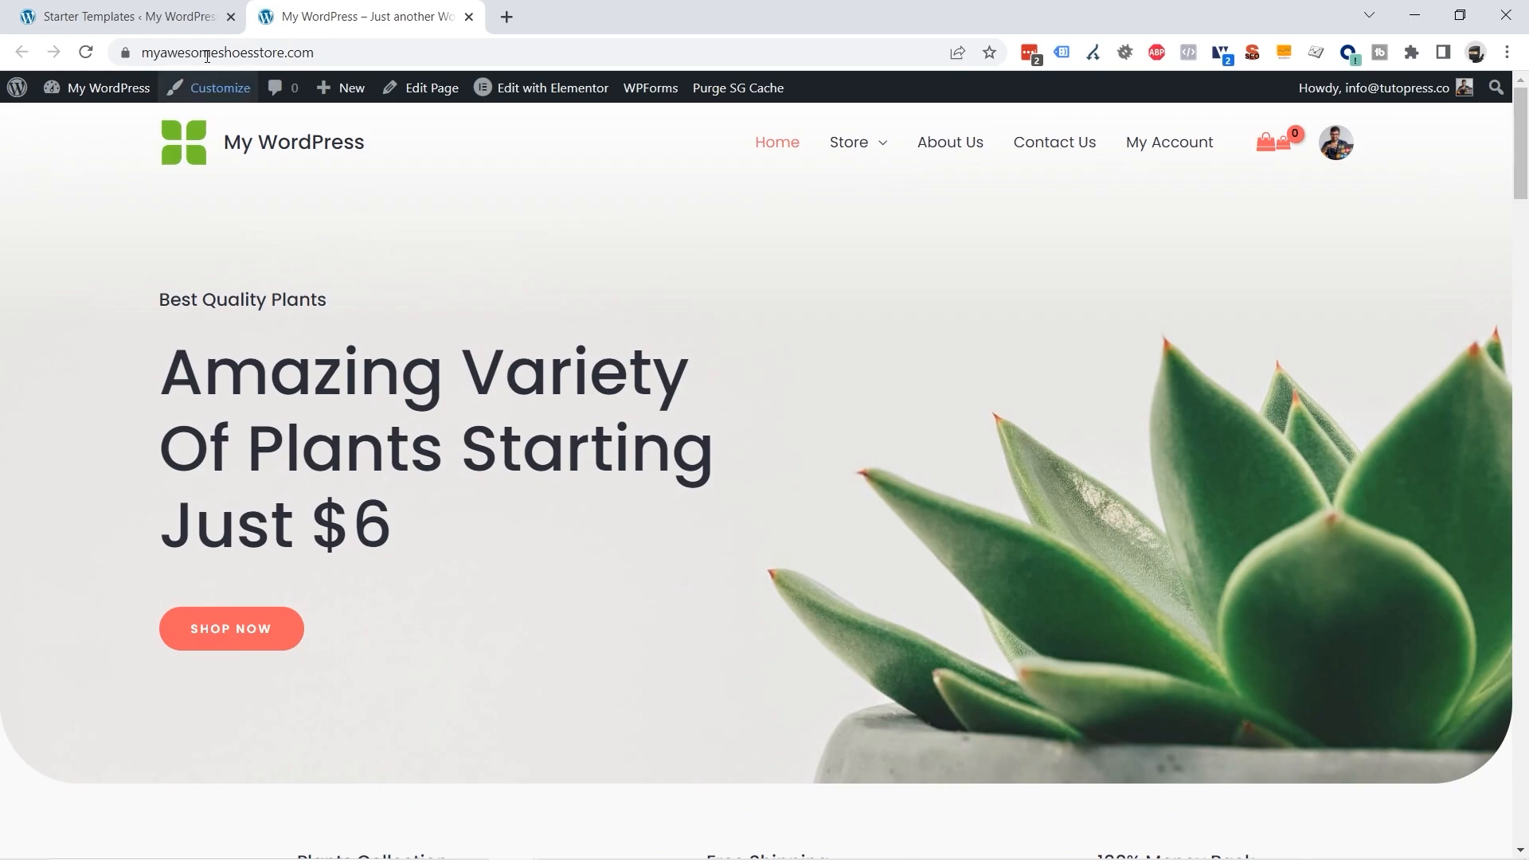
Step: Exit Starter Templates to the WordPress dashboard, dismiss the Starter Templates rating notice and skip the Stripe setup
click(151, 17)
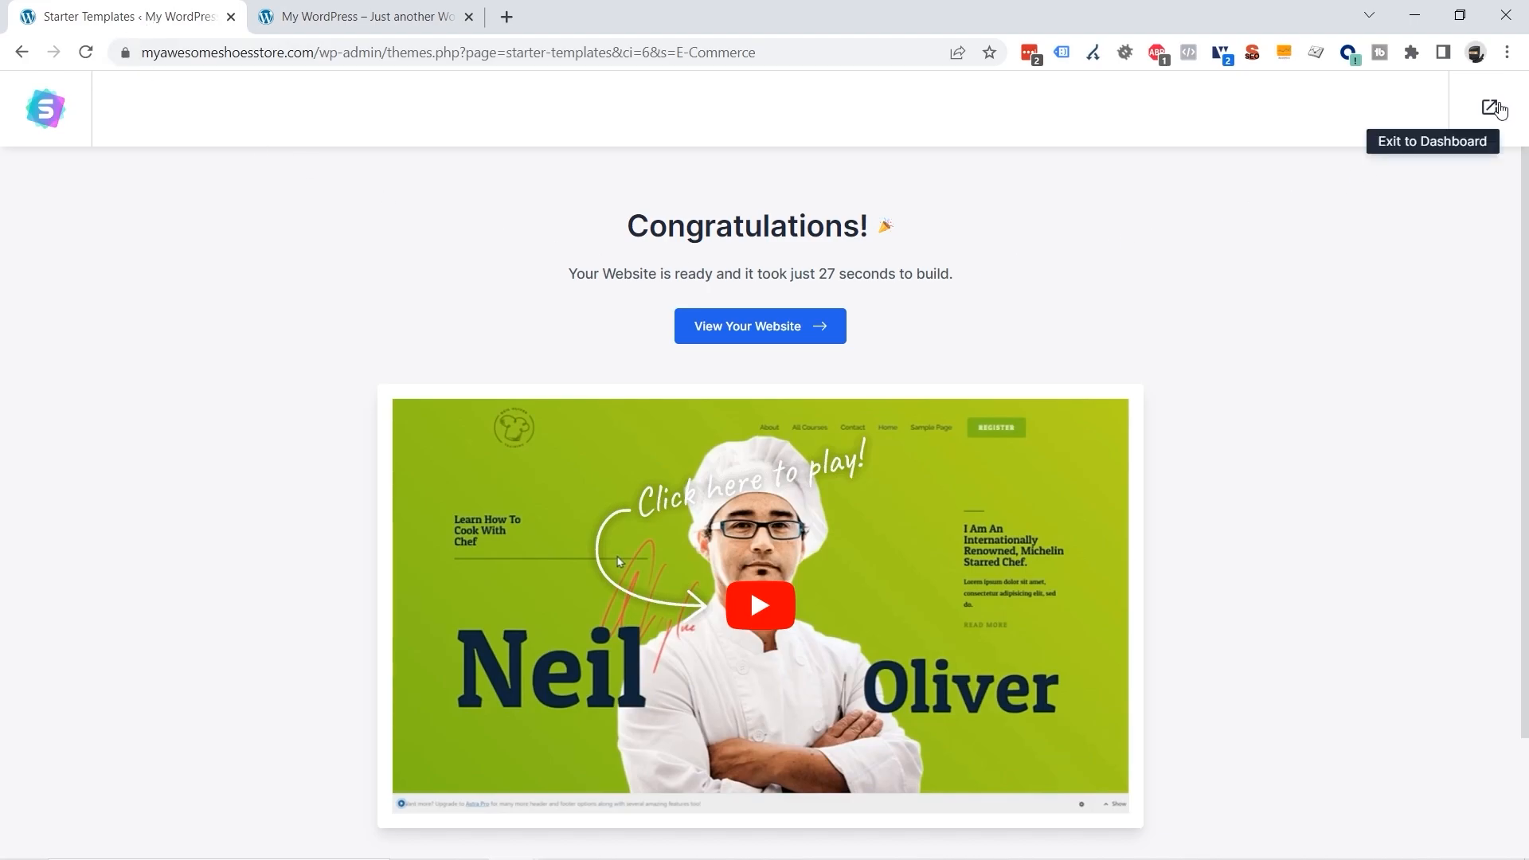
click(1488, 109)
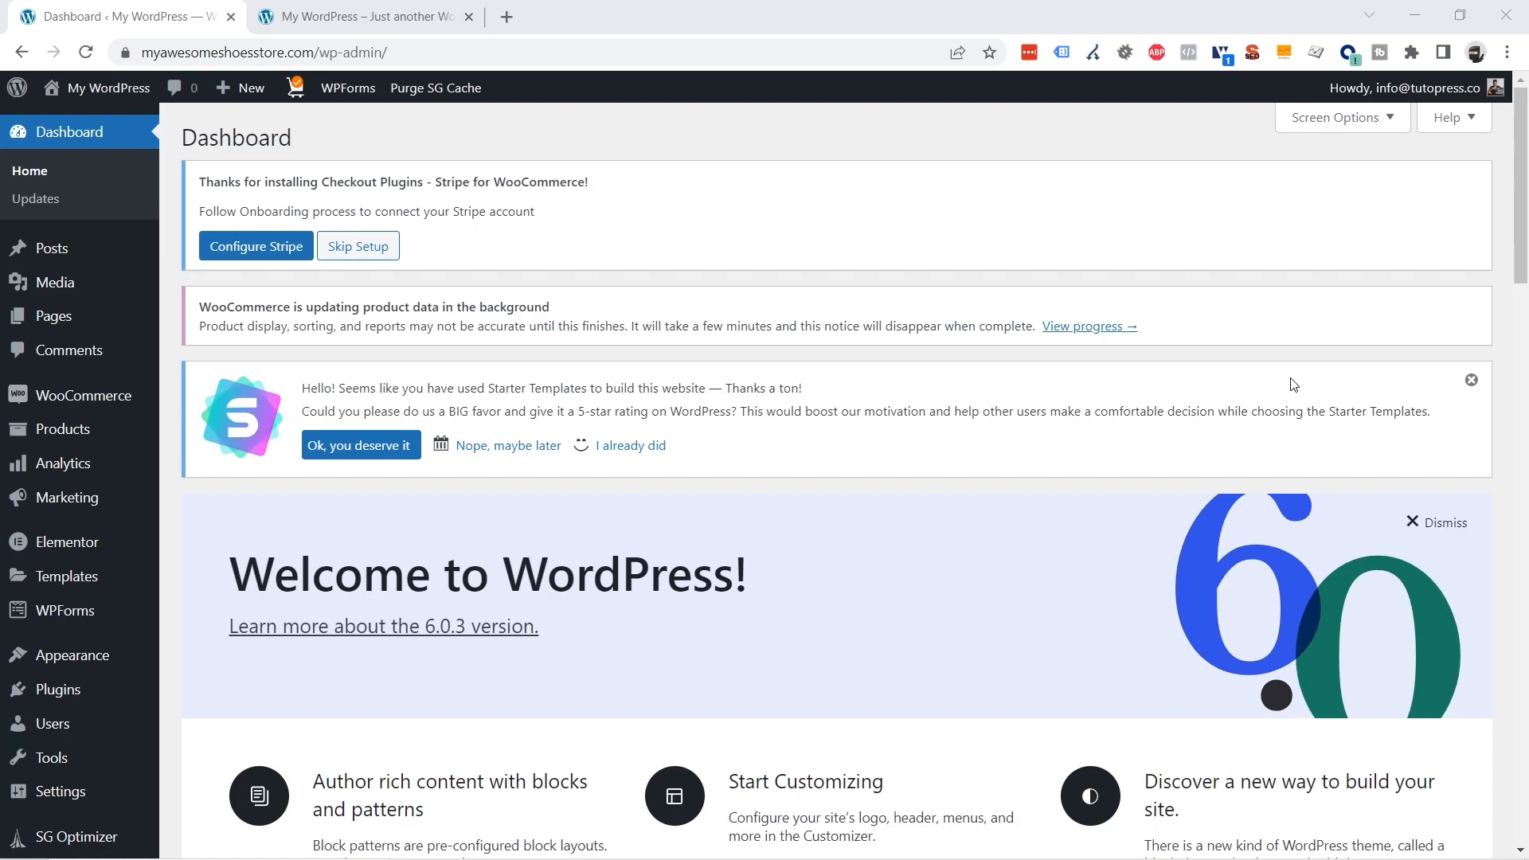
click(1470, 381)
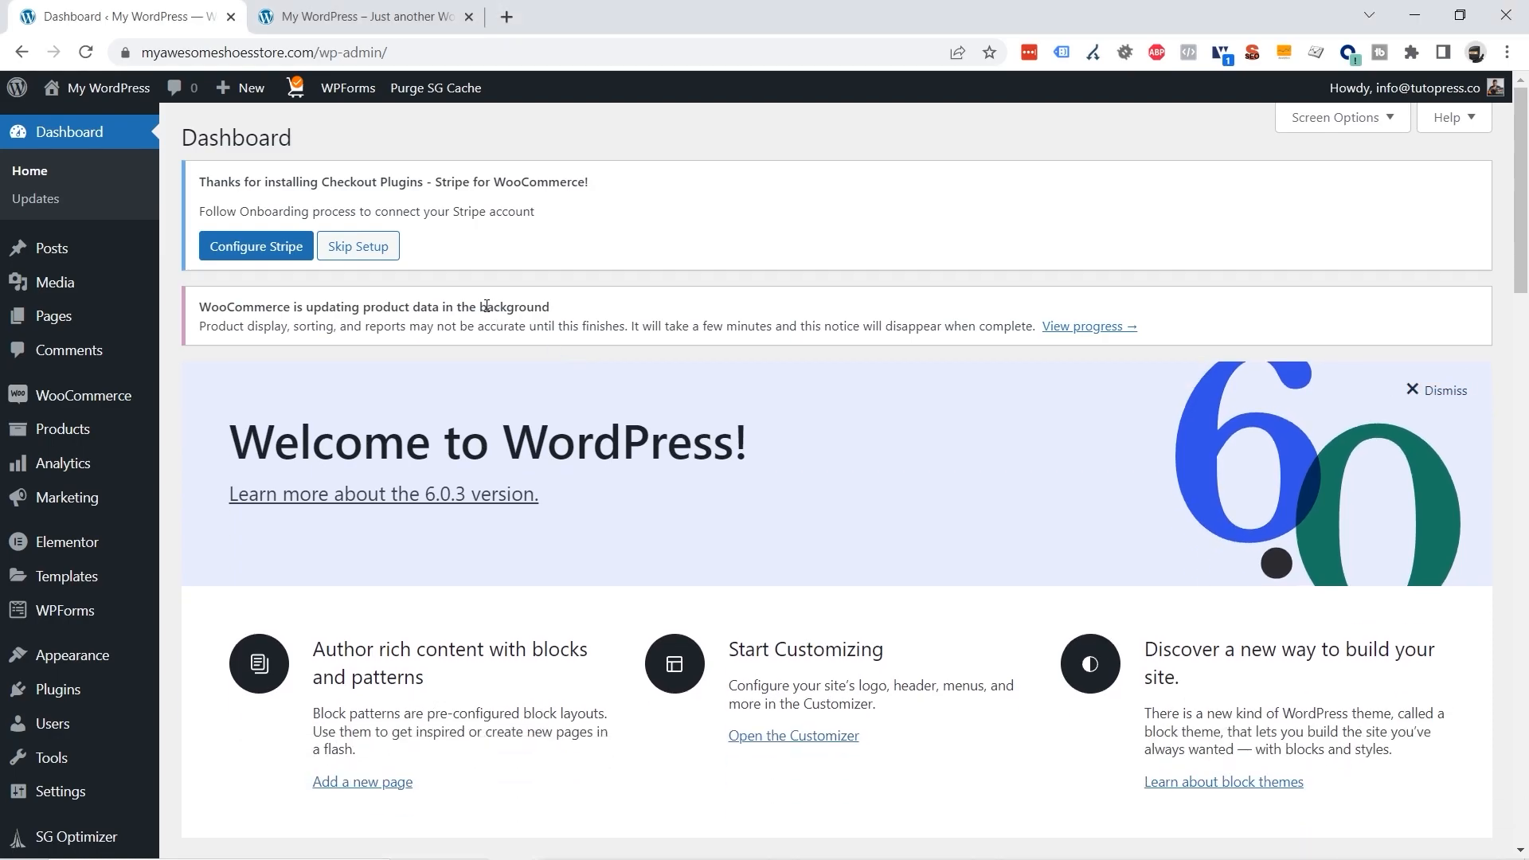
click(362, 253)
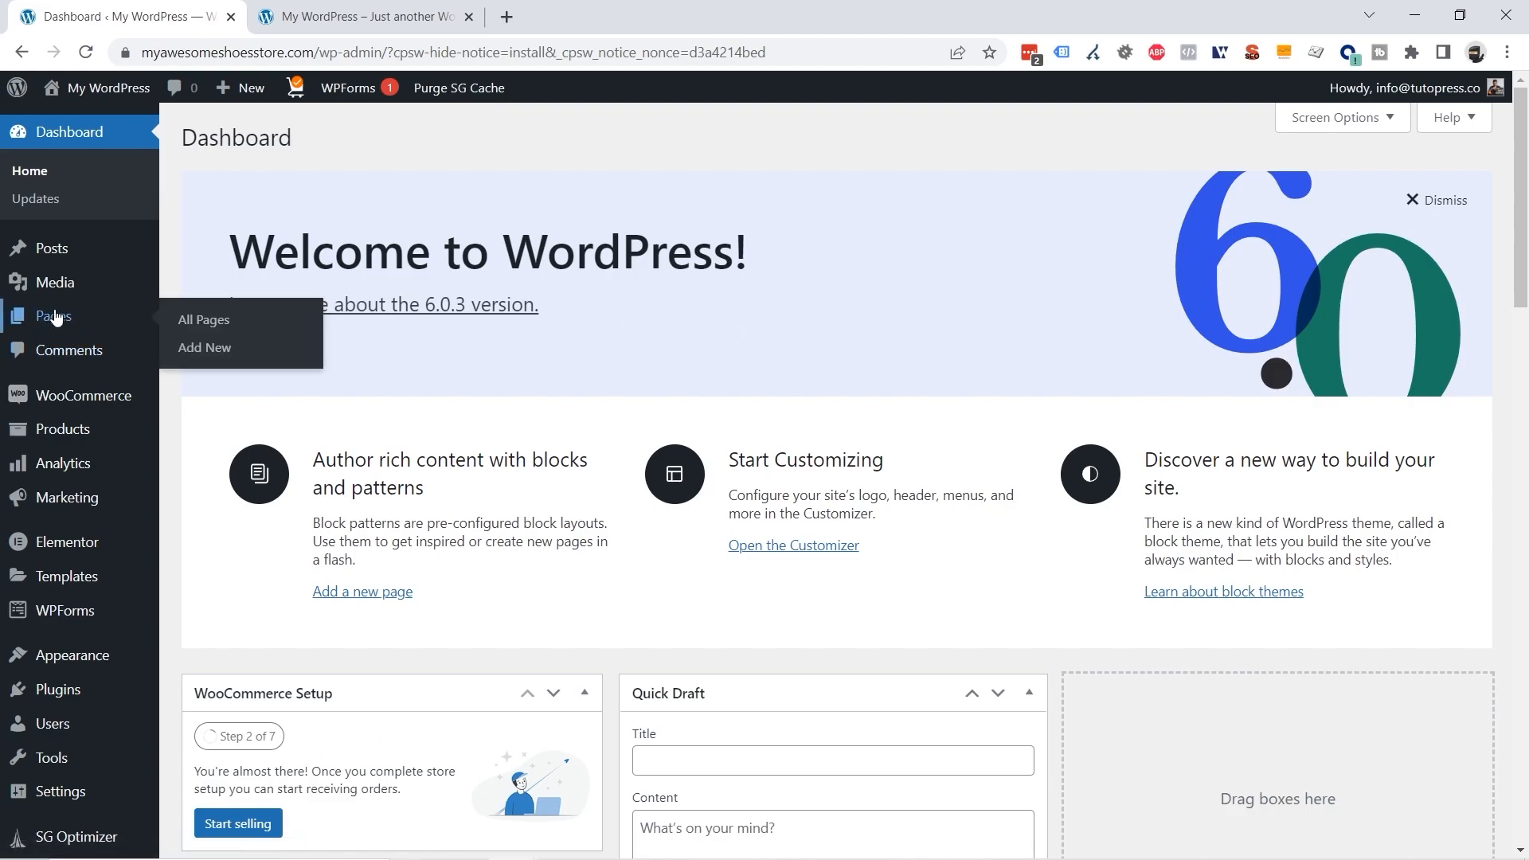
Step: In the Pages list, move About Us, Sample Page and the unlabelled duplicates of Cart, Checkout, My account and Shop to the trash
click(55, 318)
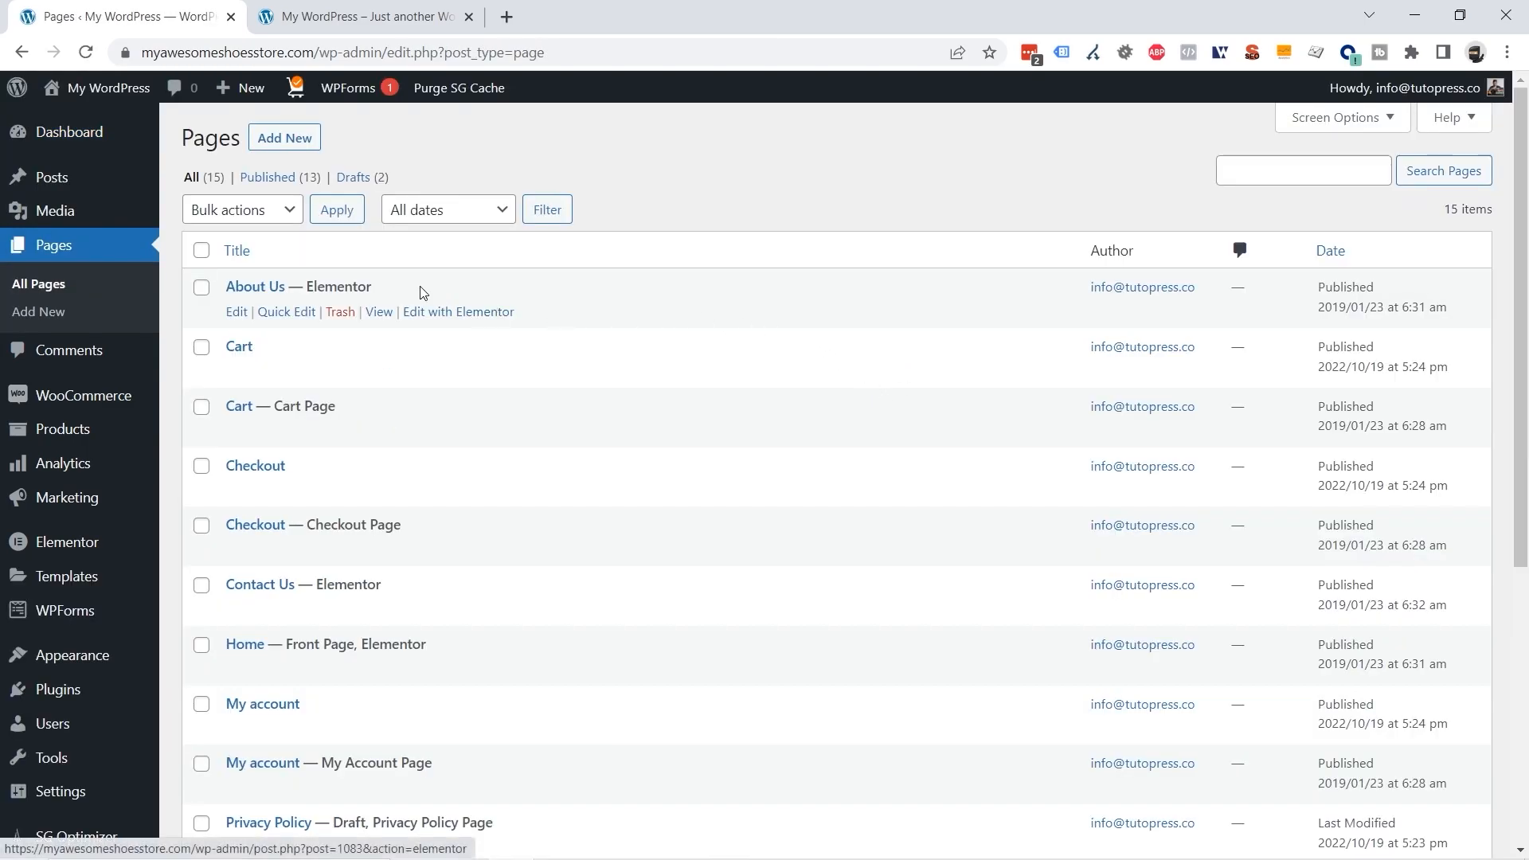
click(199, 353)
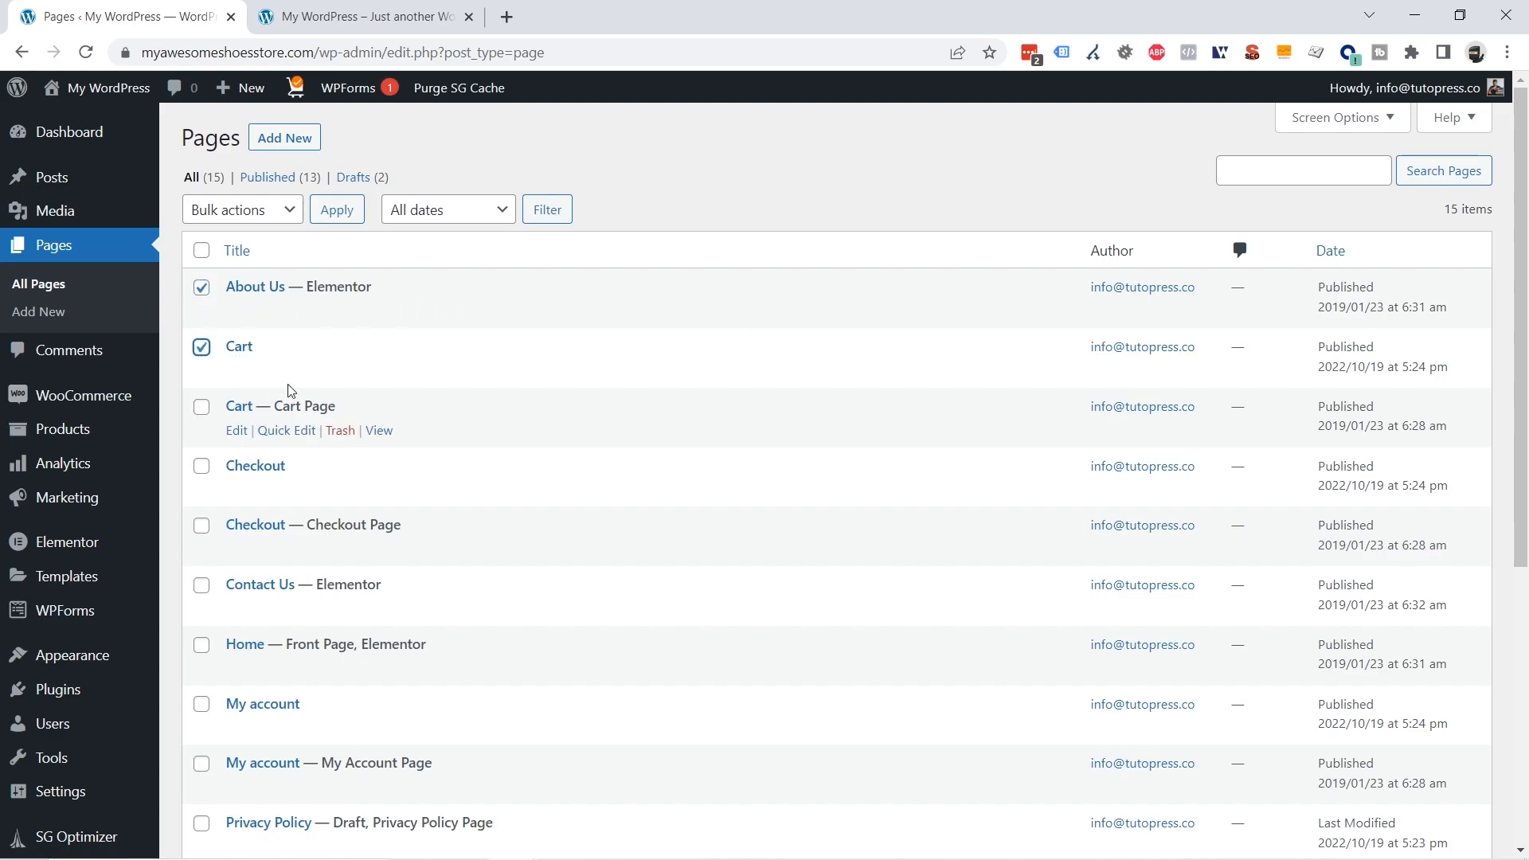
scroll(700, 389, down, 2)
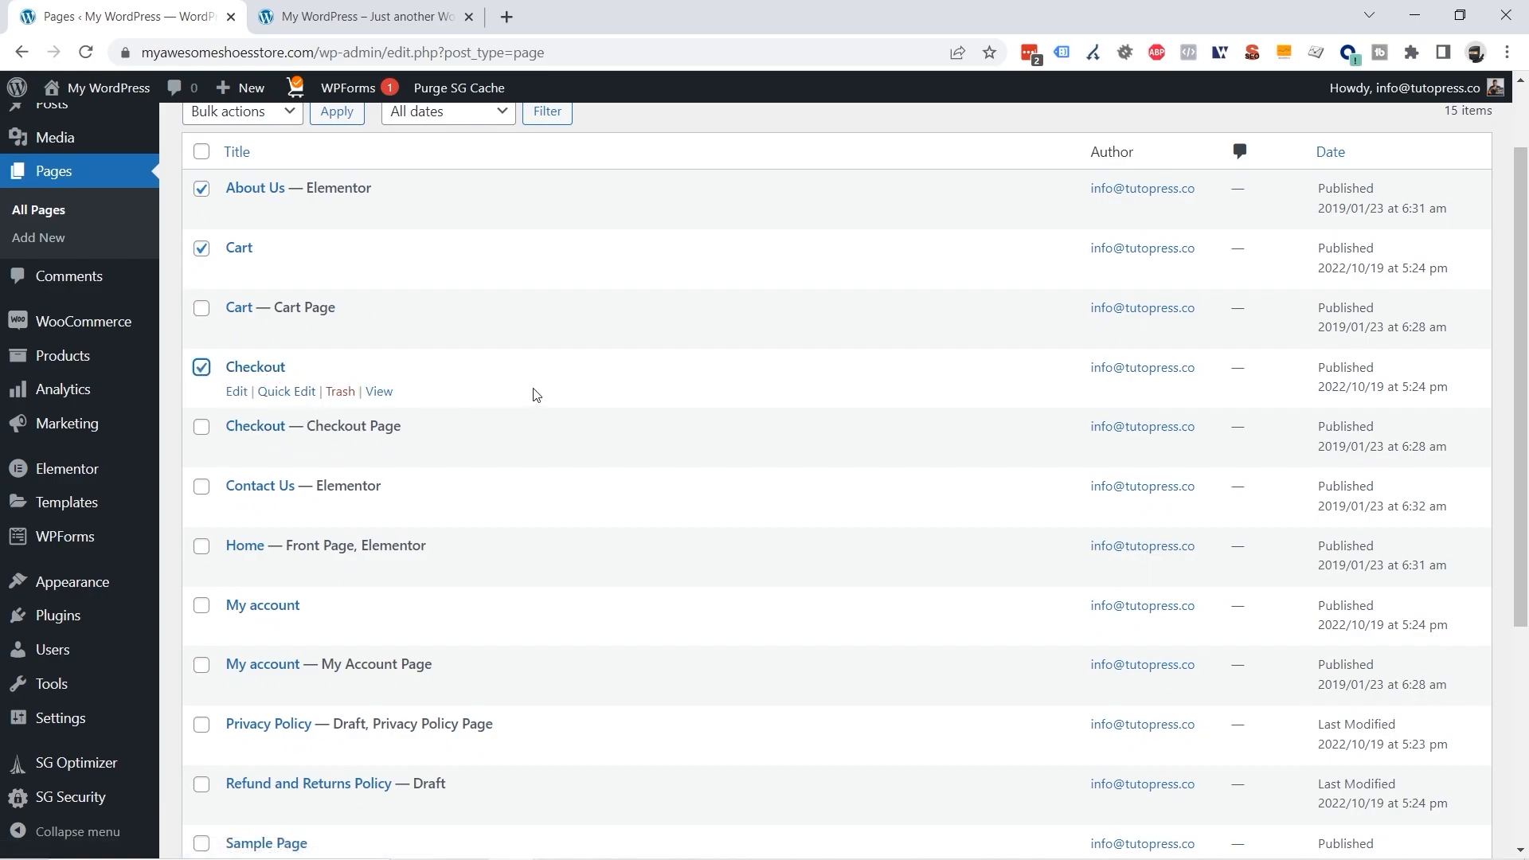
scroll(613, 355, down, 2)
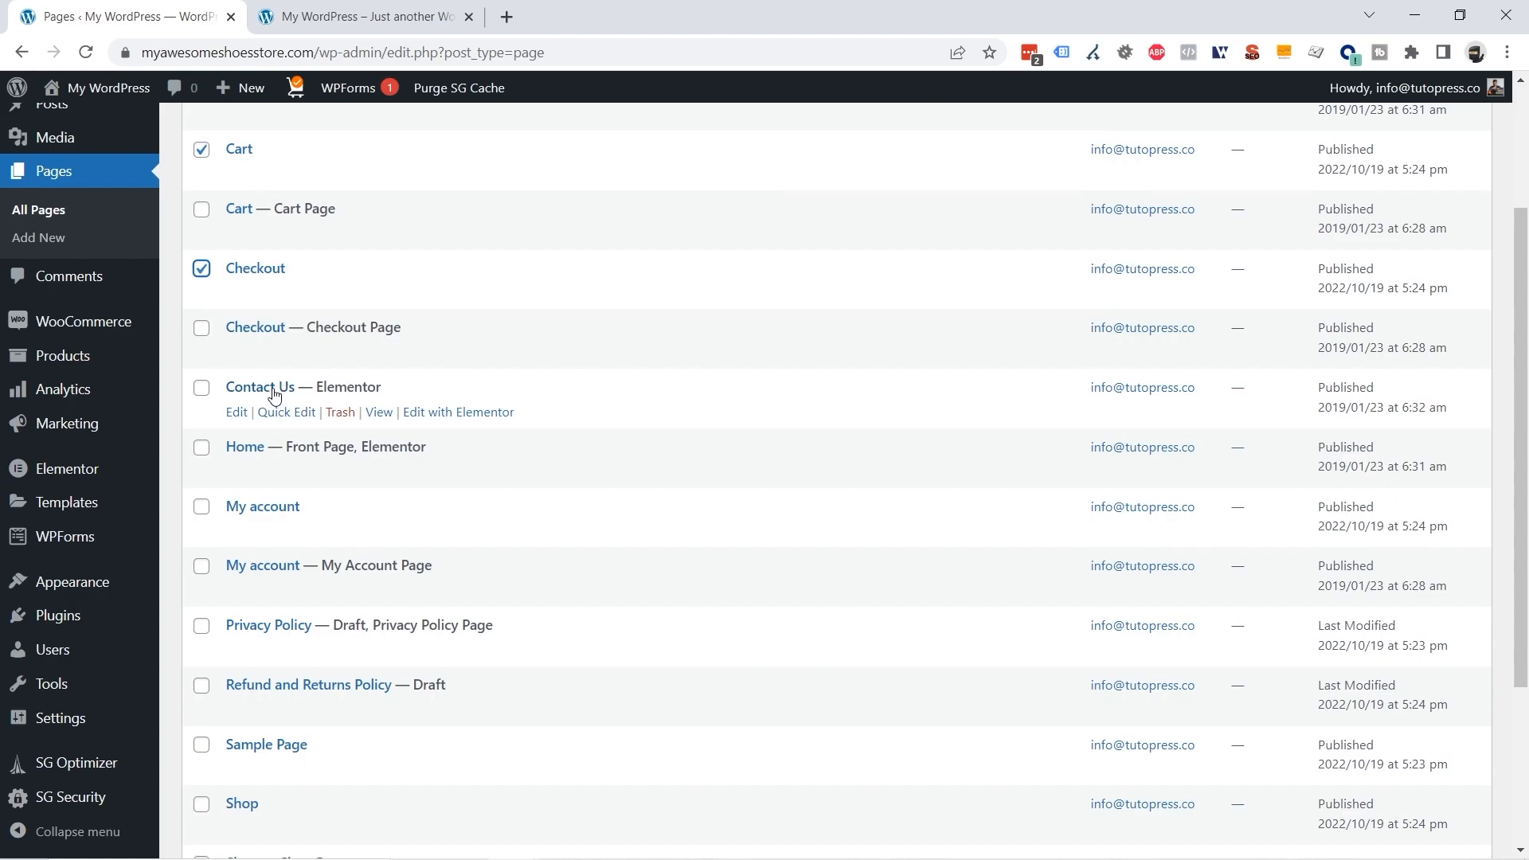
scroll(518, 430, down, 1)
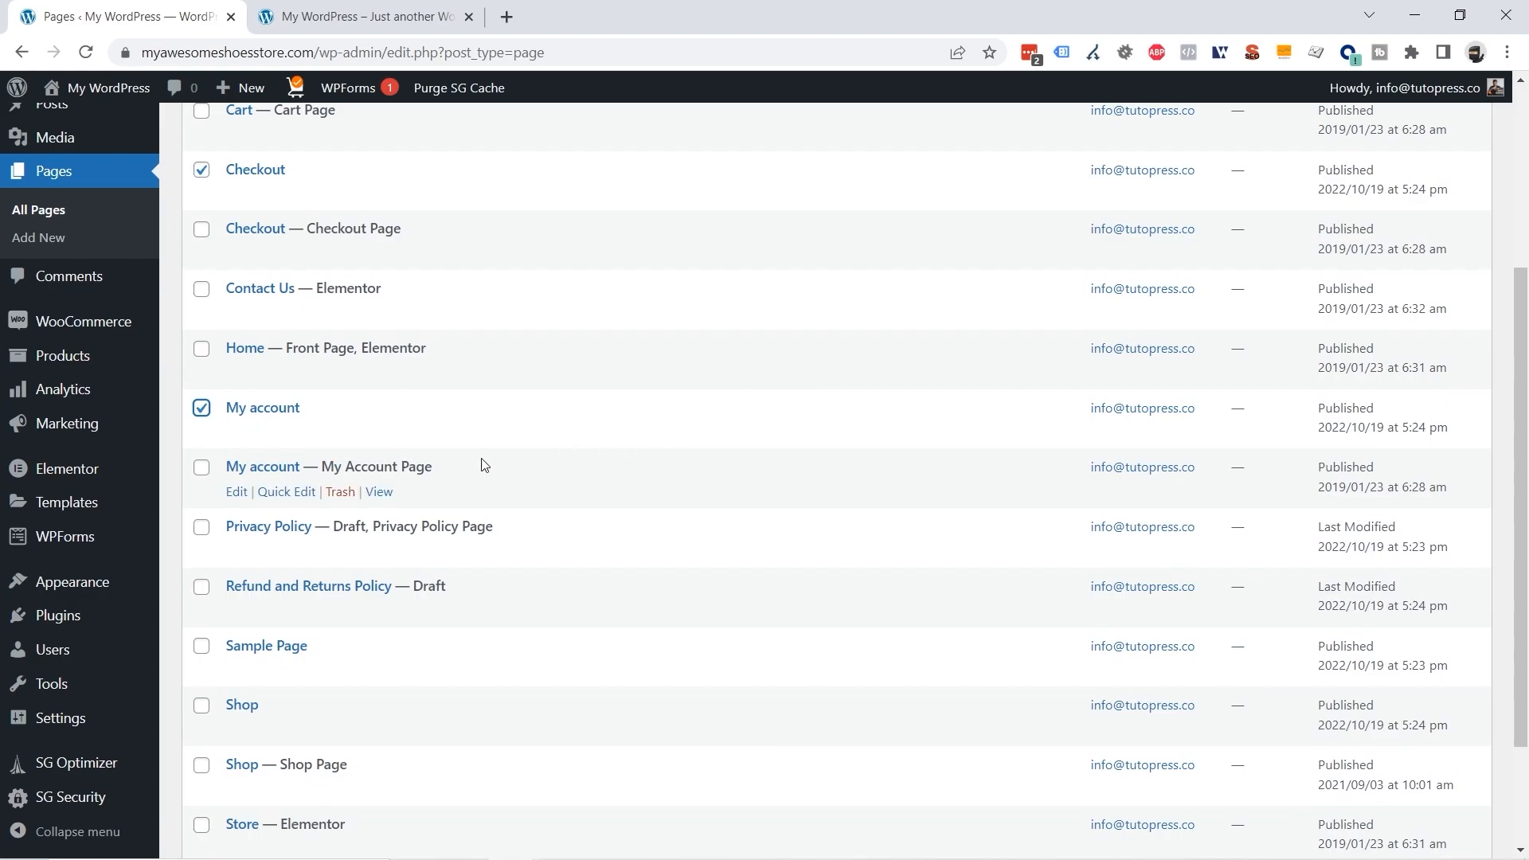
scroll(706, 386, down, 1)
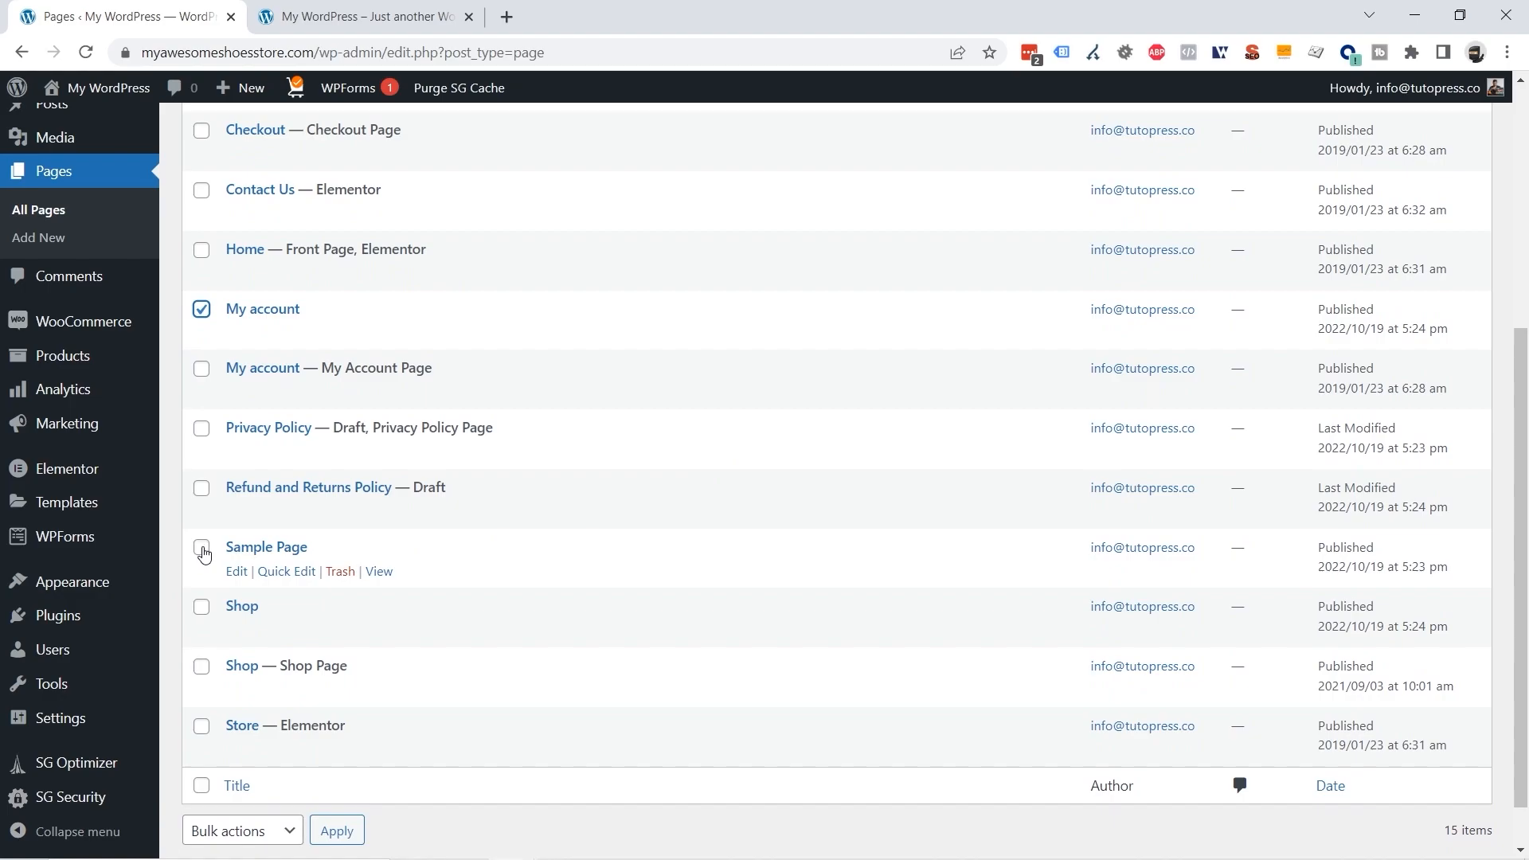
click(198, 610)
scroll(740, 478, down, 1)
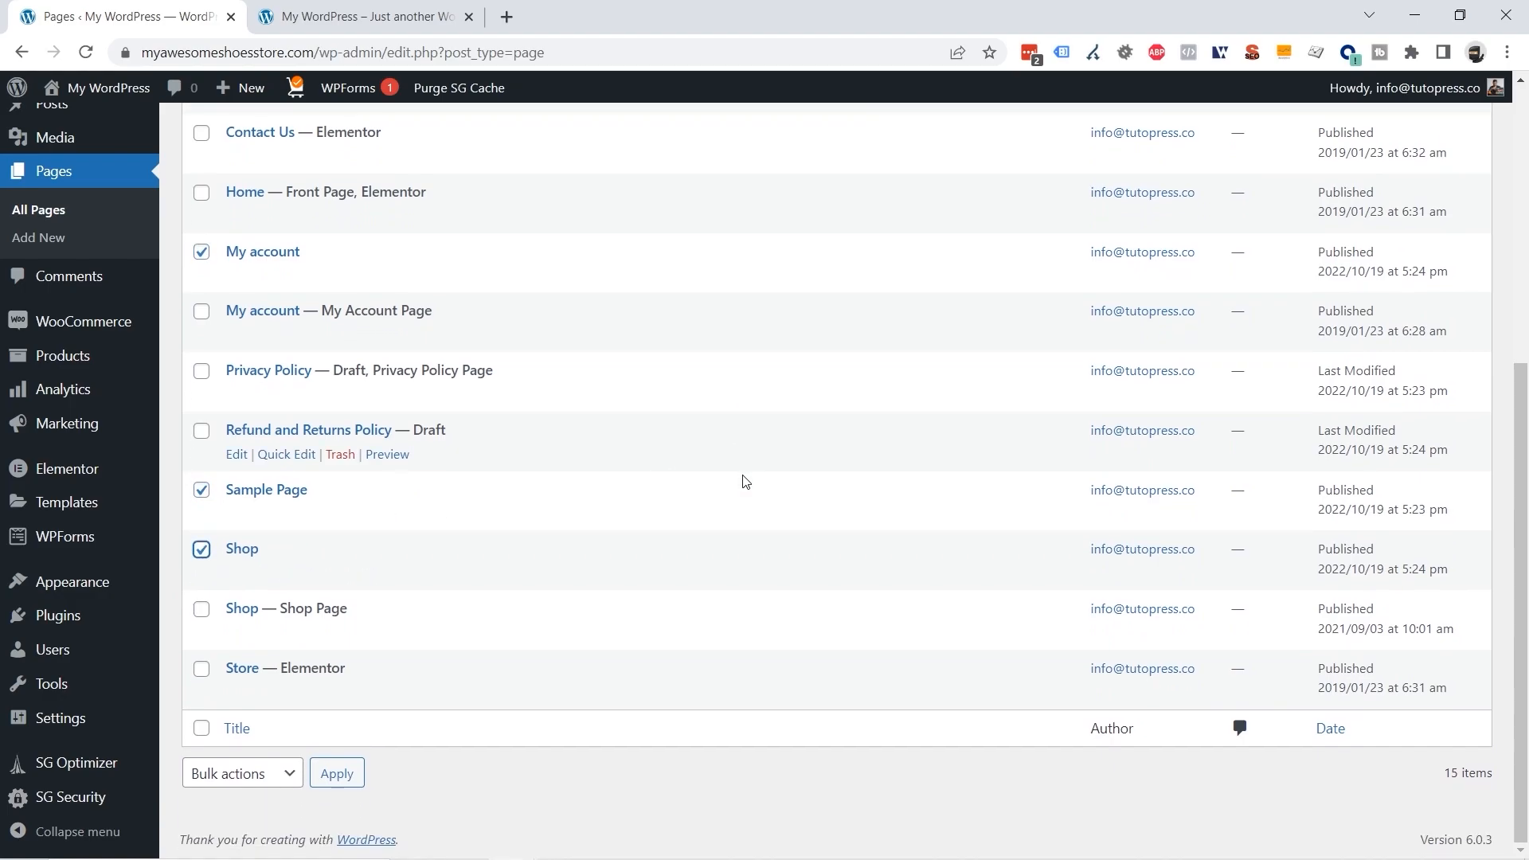
scroll(746, 480, up, 3)
scroll(744, 478, up, 3)
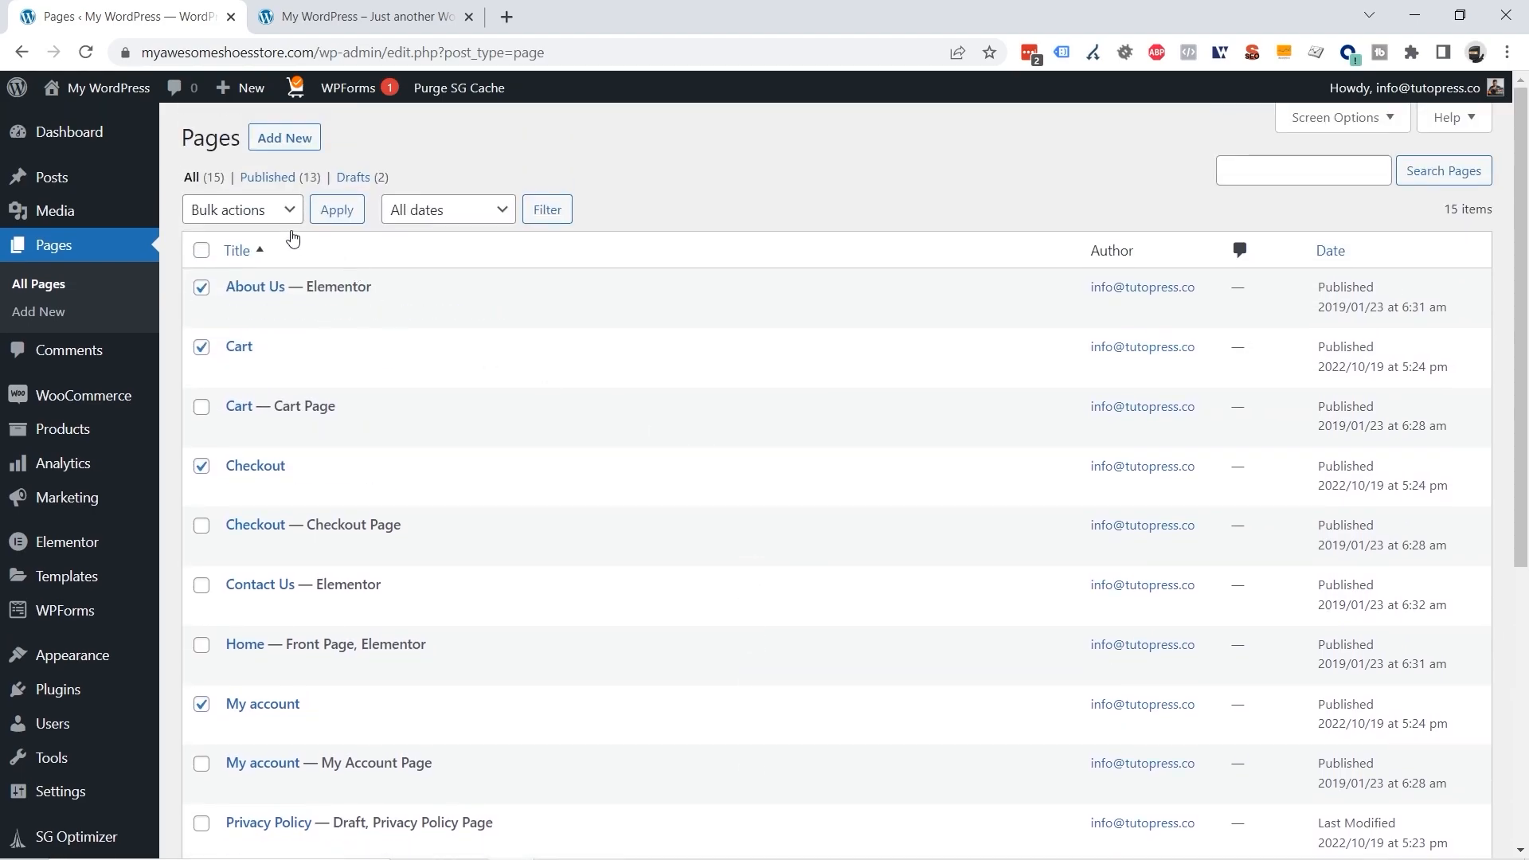
click(253, 217)
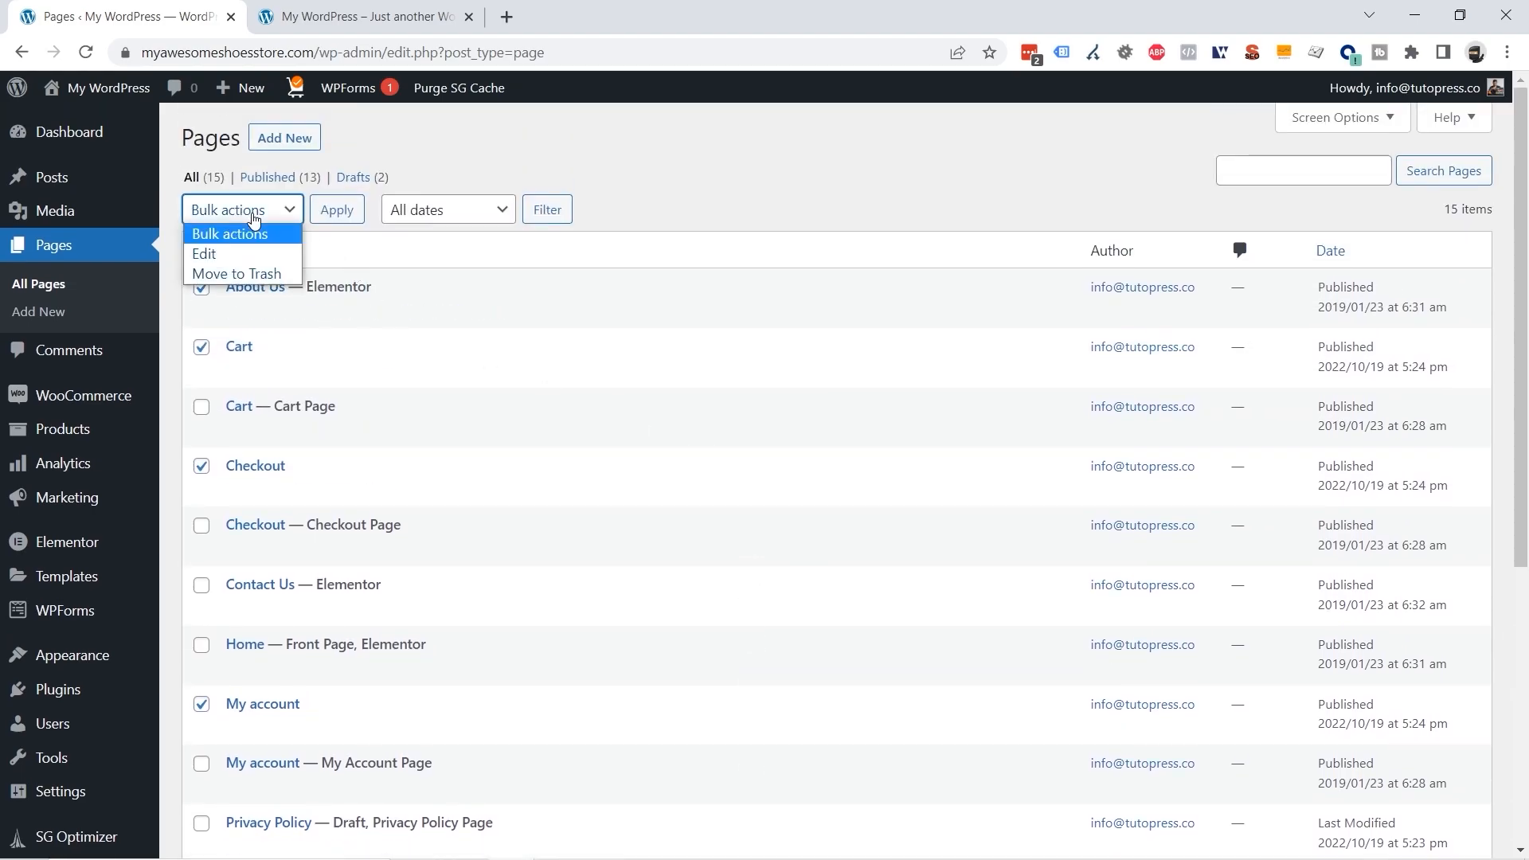
click(253, 274)
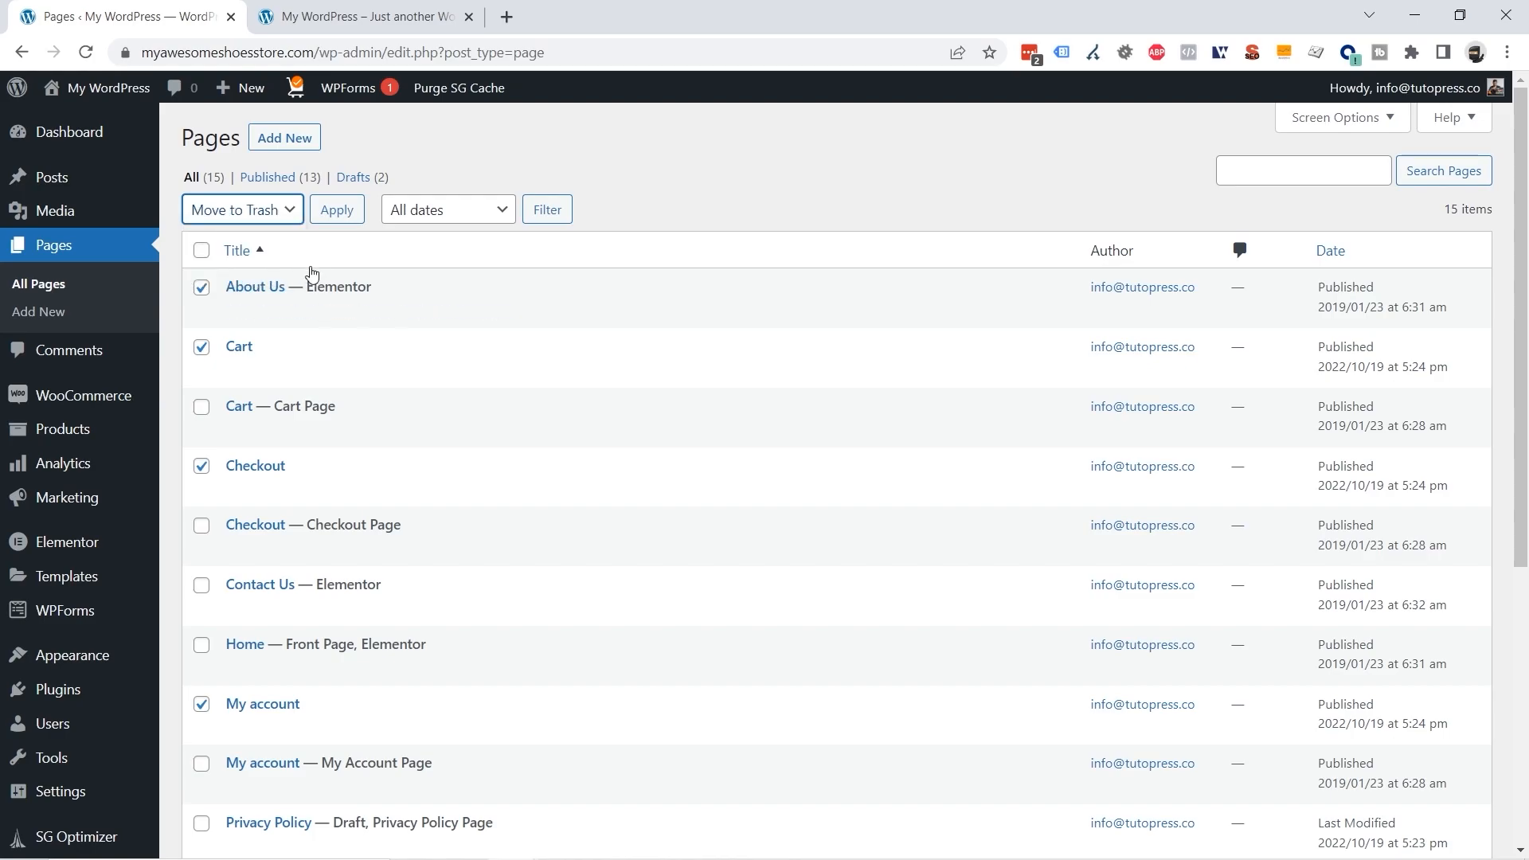
click(337, 215)
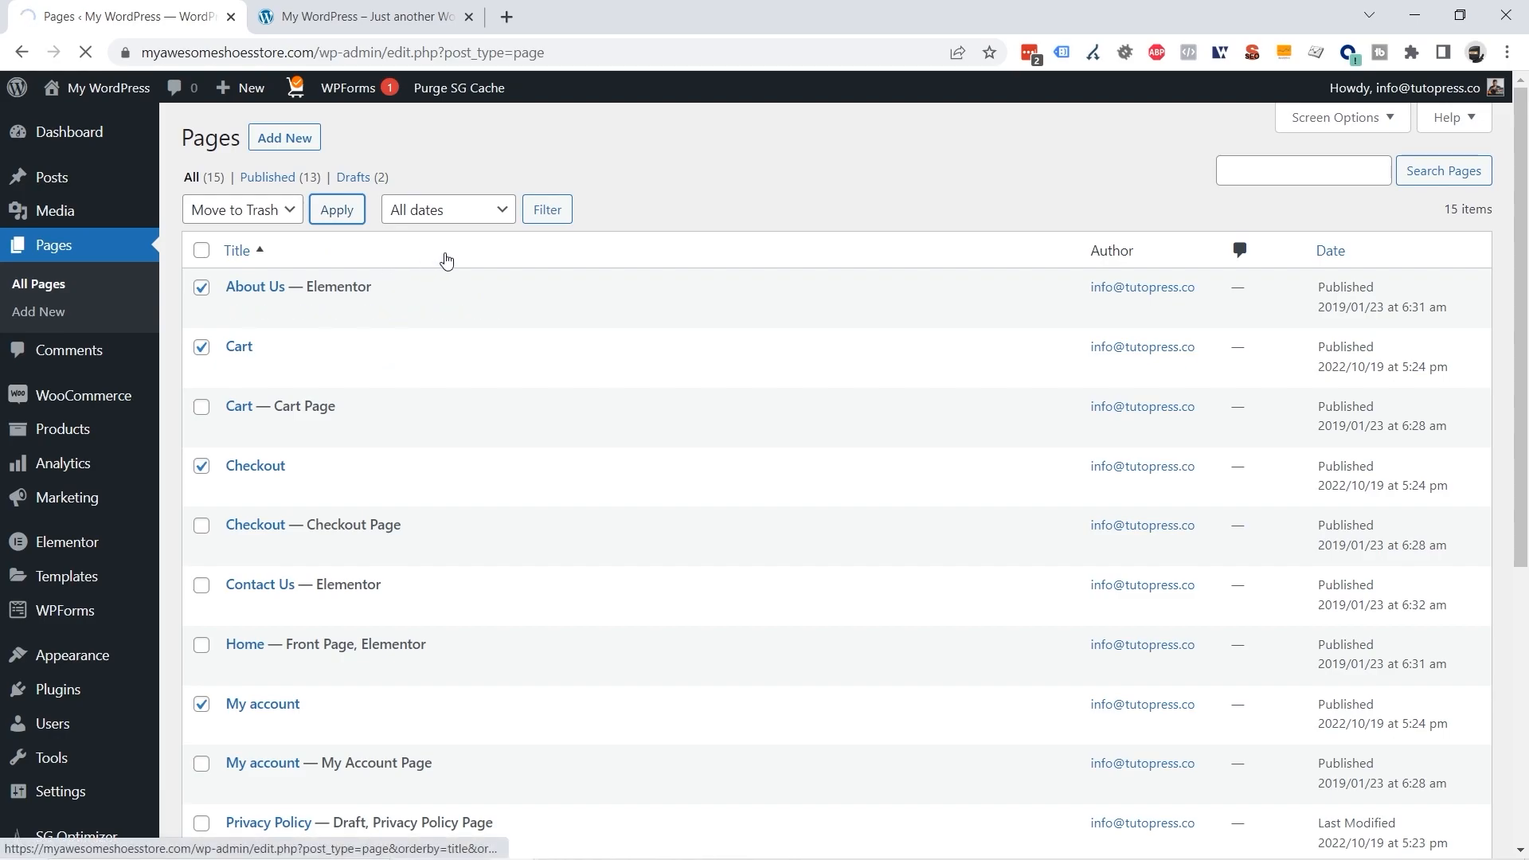
Step: Check the remaining pages in the list and open the Customizer for the active theme
scroll(860, 253, down, 1)
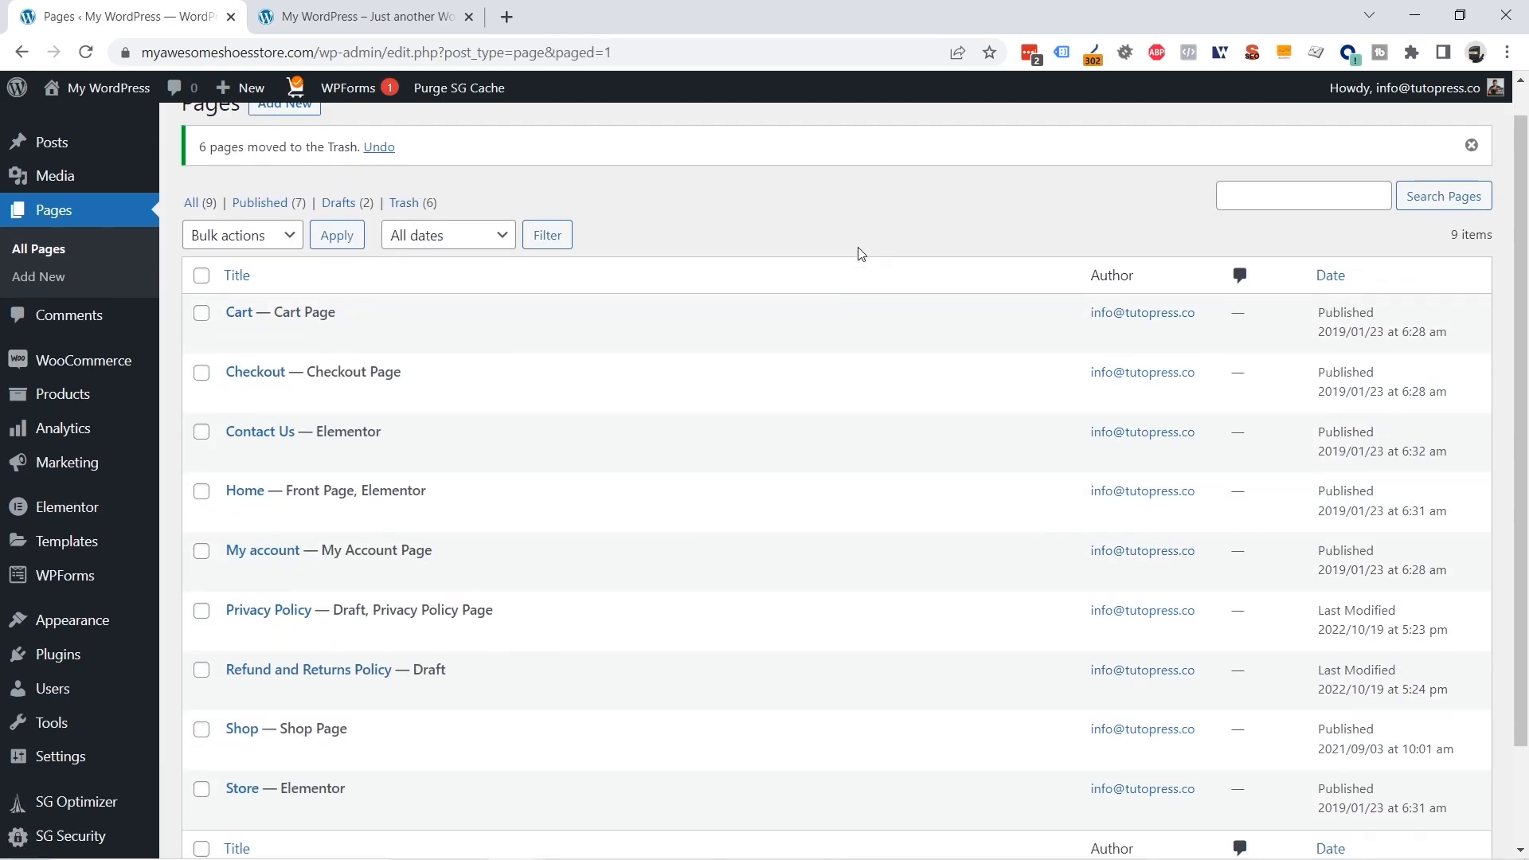
scroll(860, 253, down, 1)
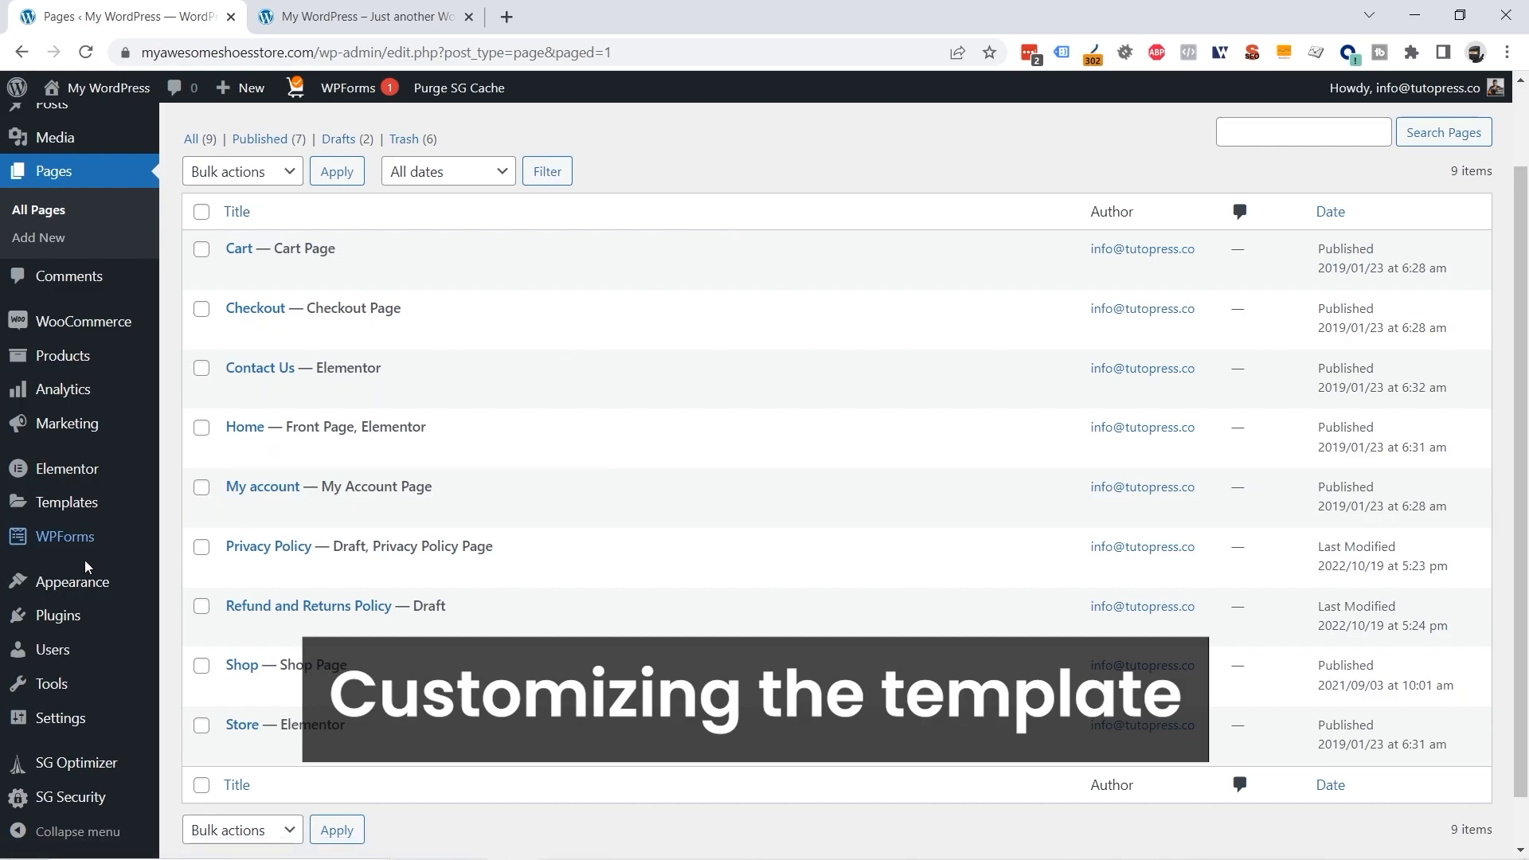
mouse_move(94, 590)
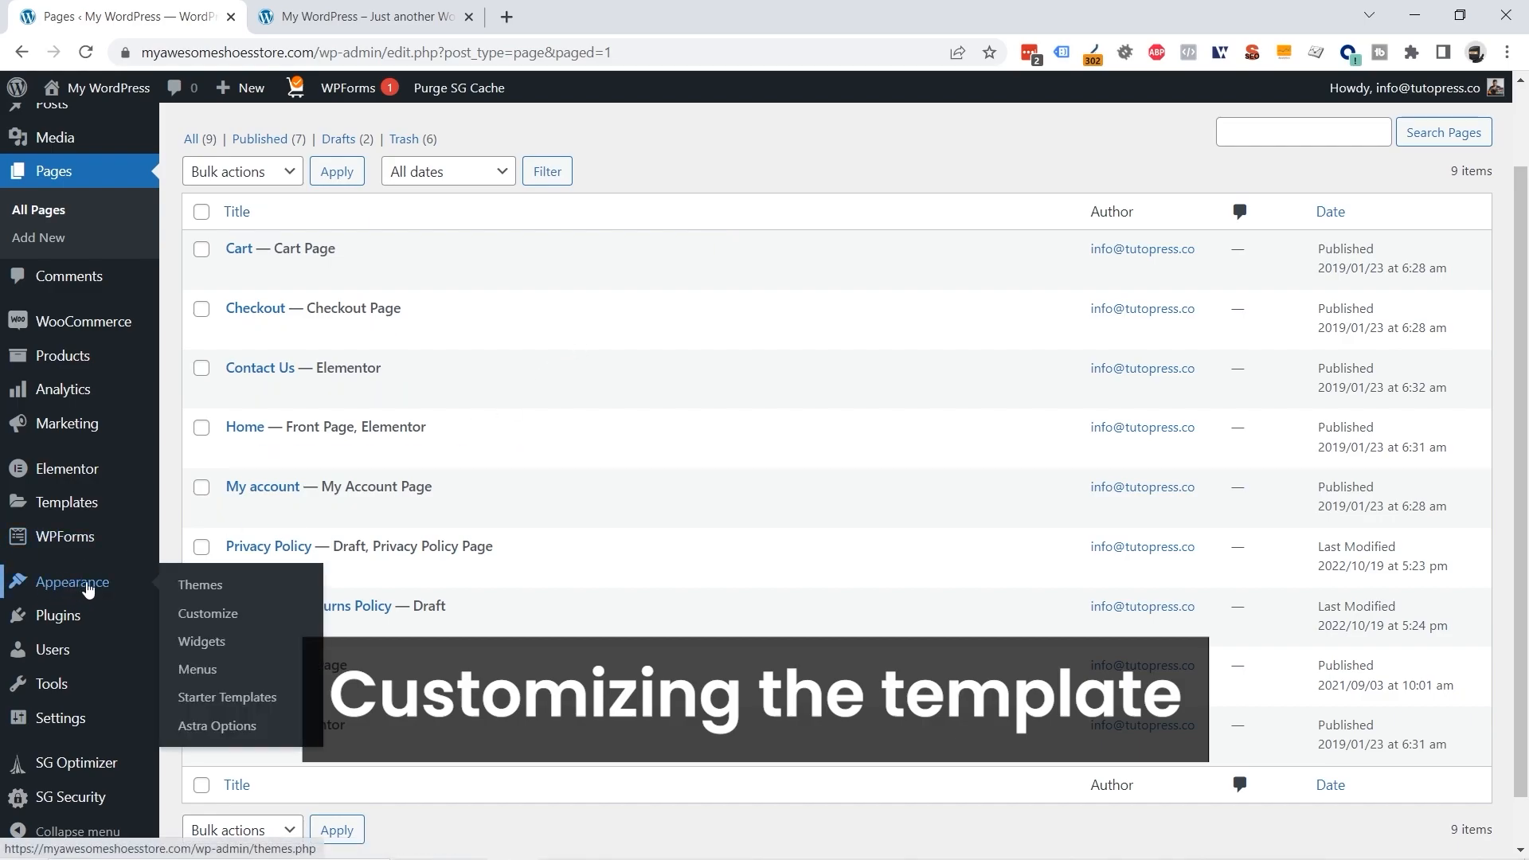
click(220, 614)
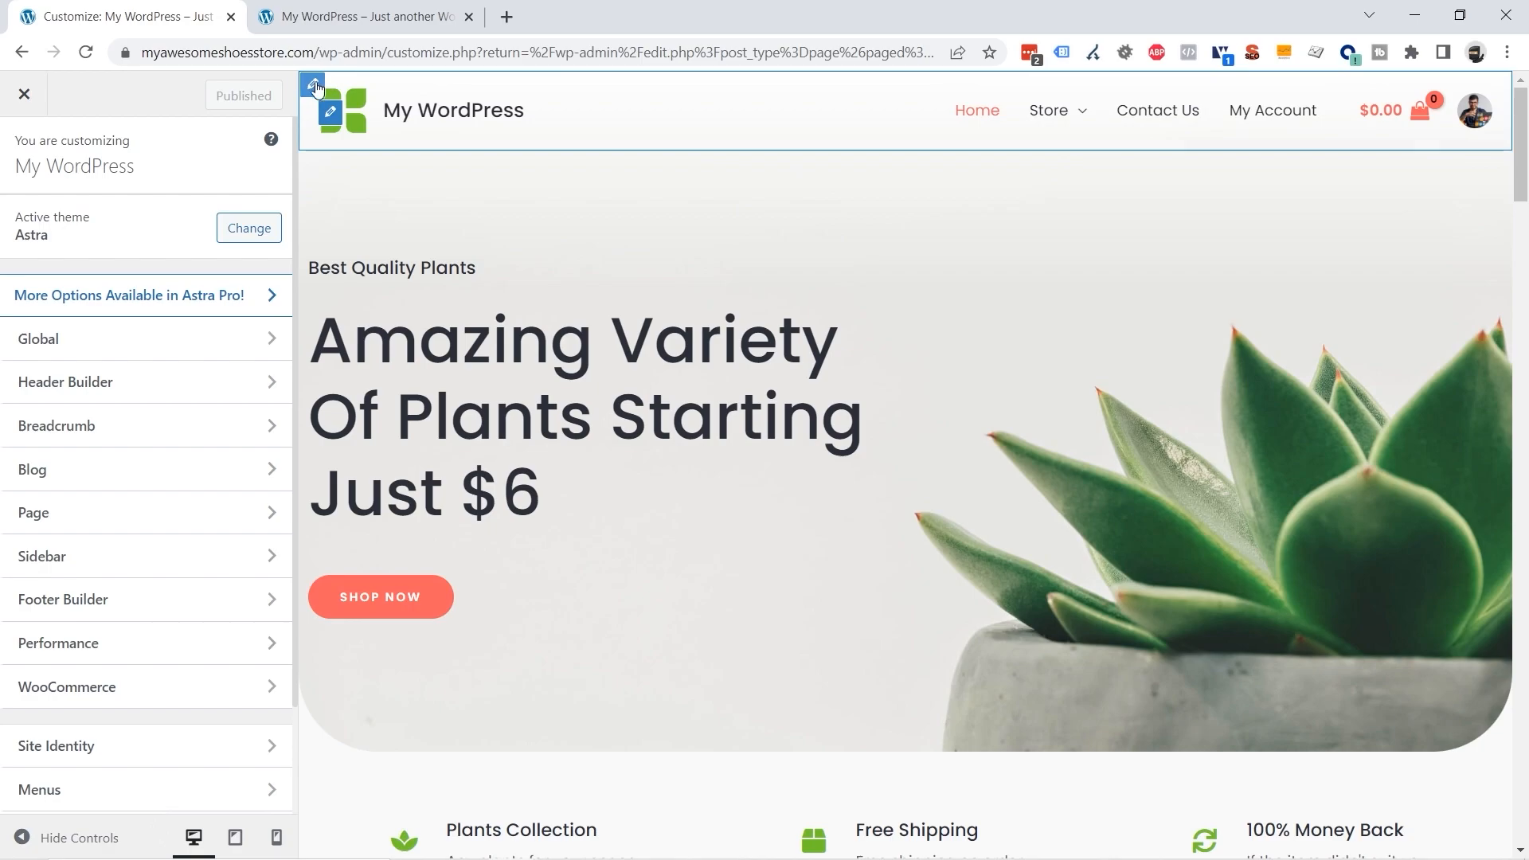
Step: Examine the homepage preview in the Customizer from the header down to the footer
scroll(651, 223, down, 20)
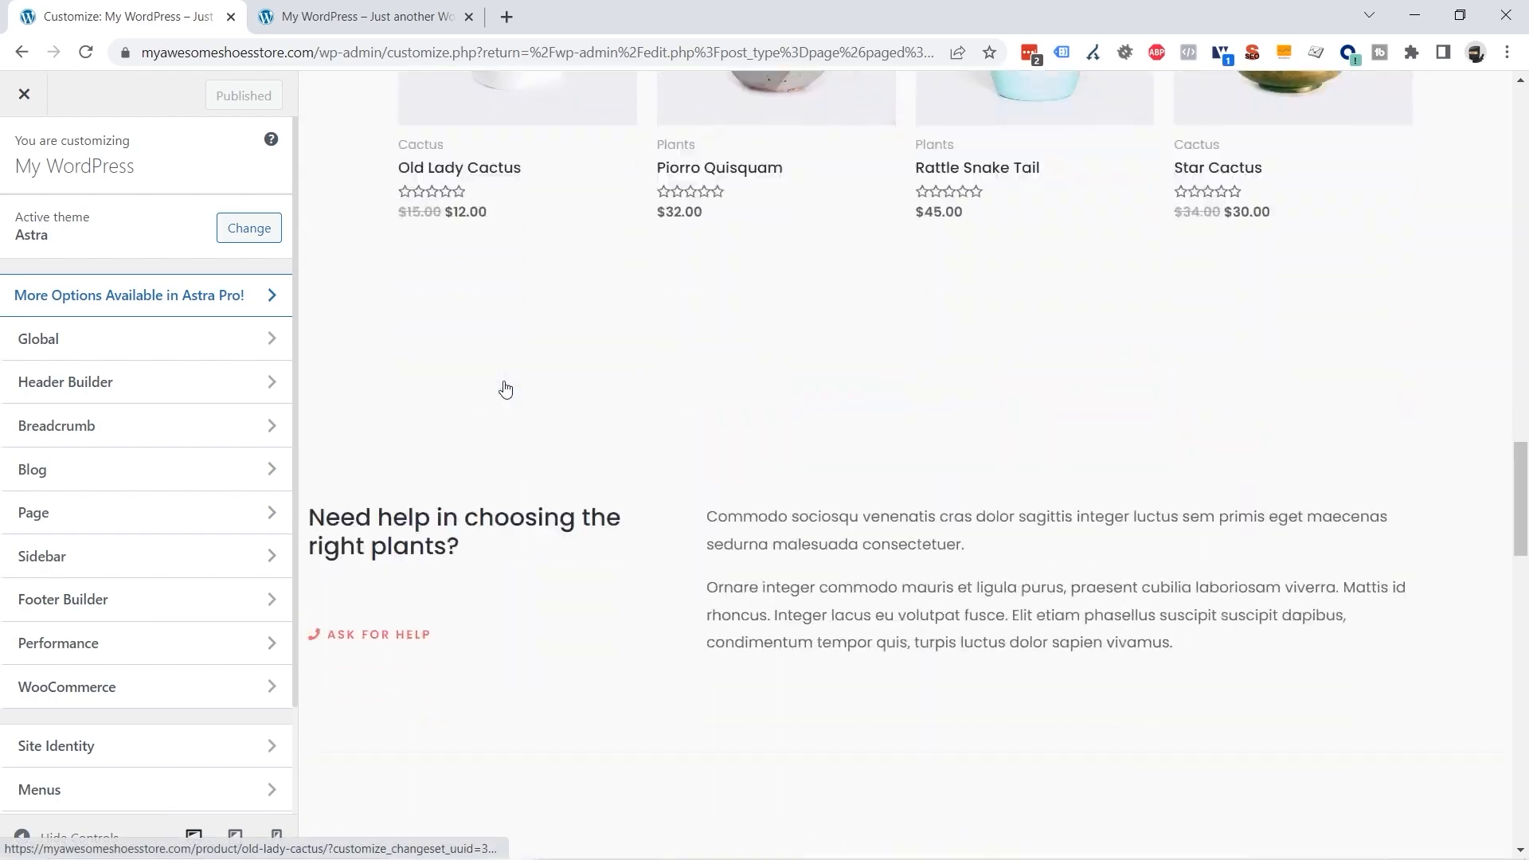
scroll(503, 380, down, 10)
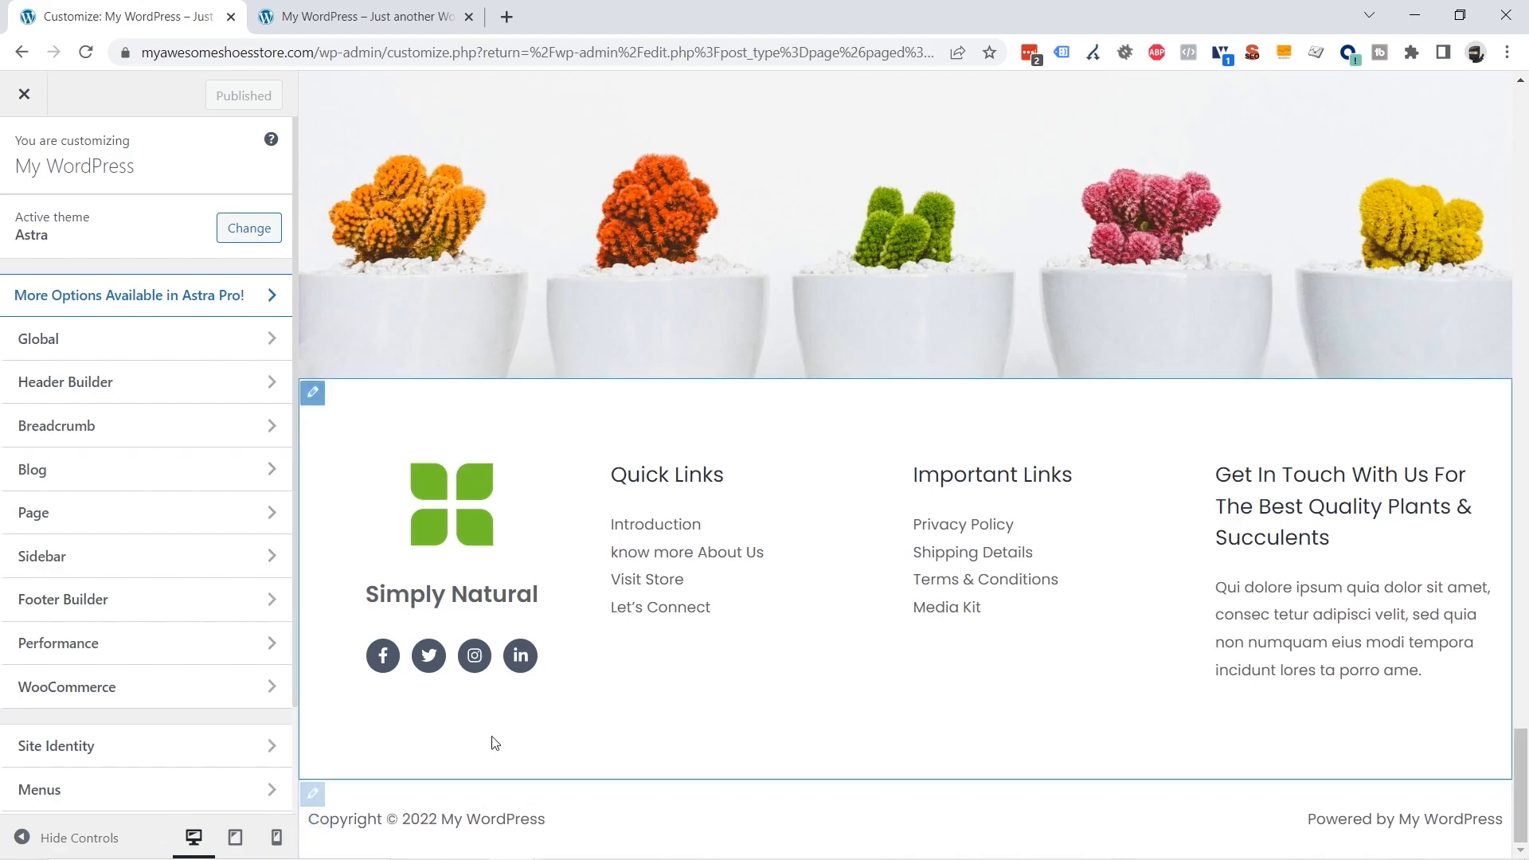
scroll(703, 620, up, 6)
scroll(704, 621, up, 20)
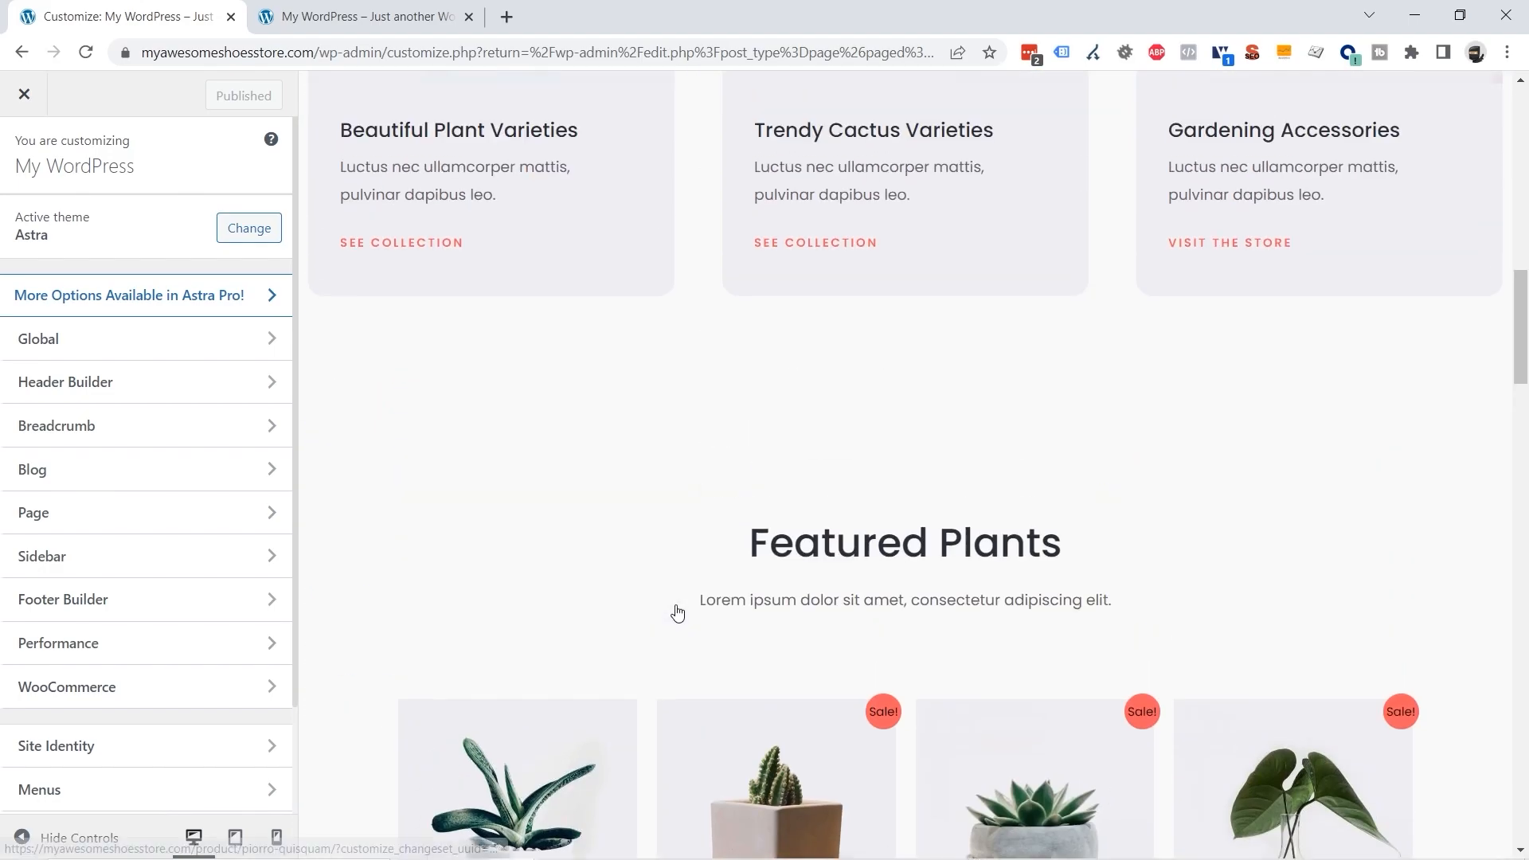
scroll(629, 608, up, 5)
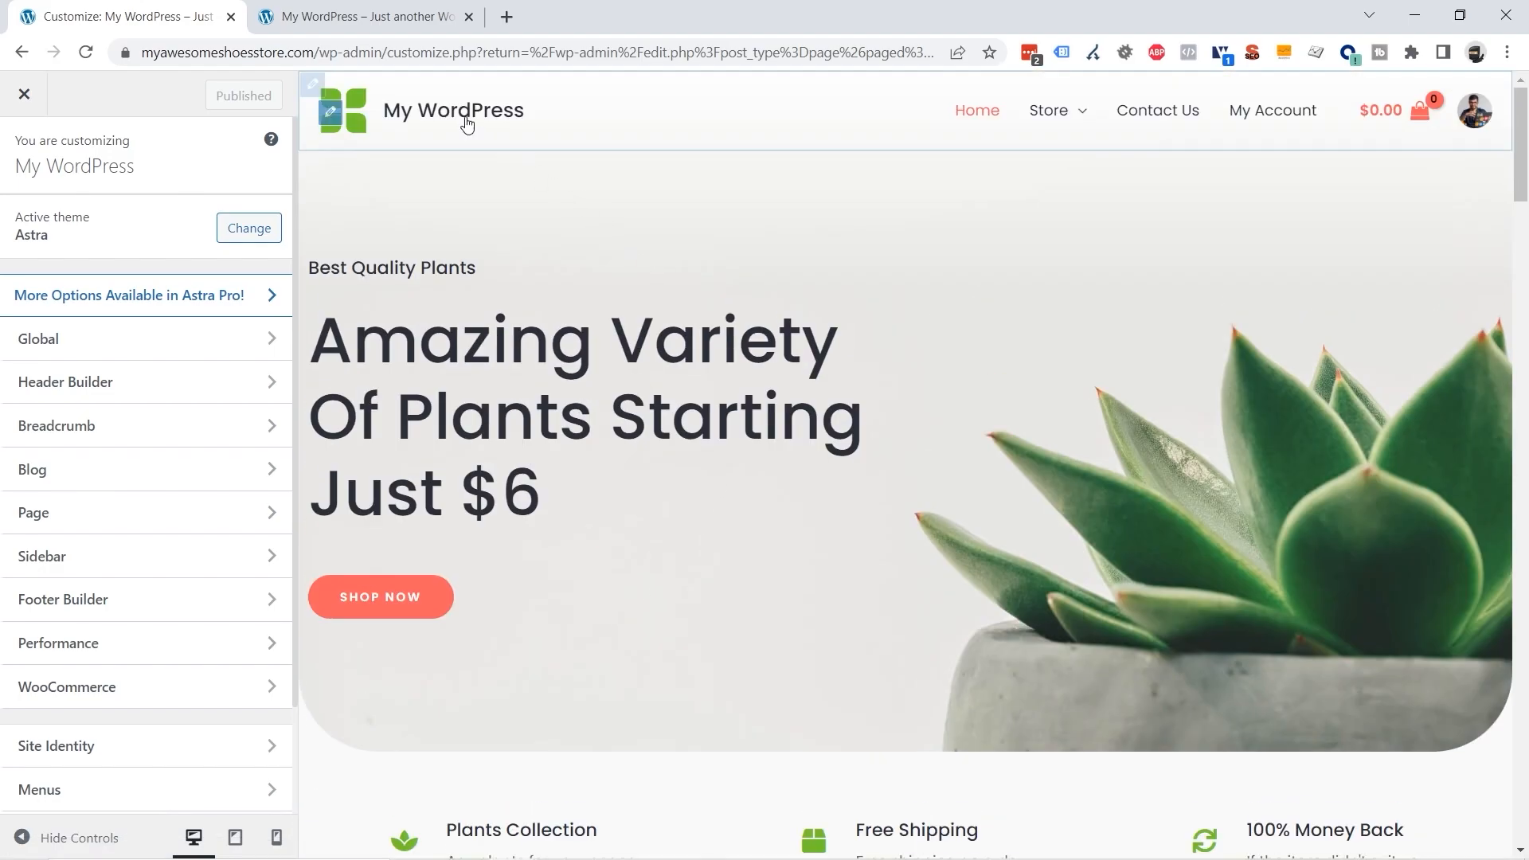
Step: View the settings of the header's logo, primary header row, primary menu, cart and account elements, and the Store submenu
click(331, 113)
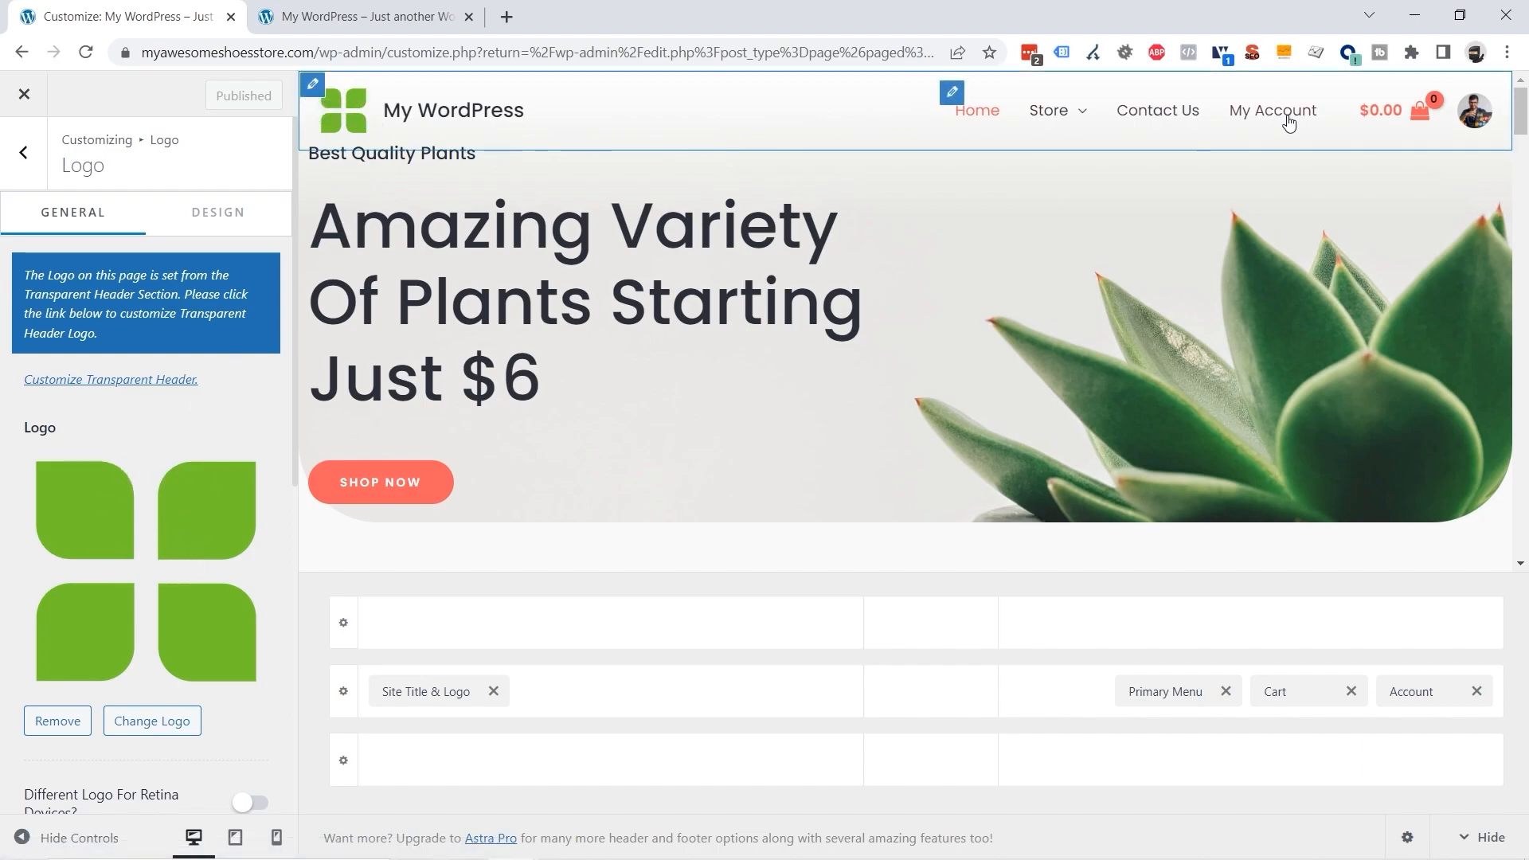
click(314, 86)
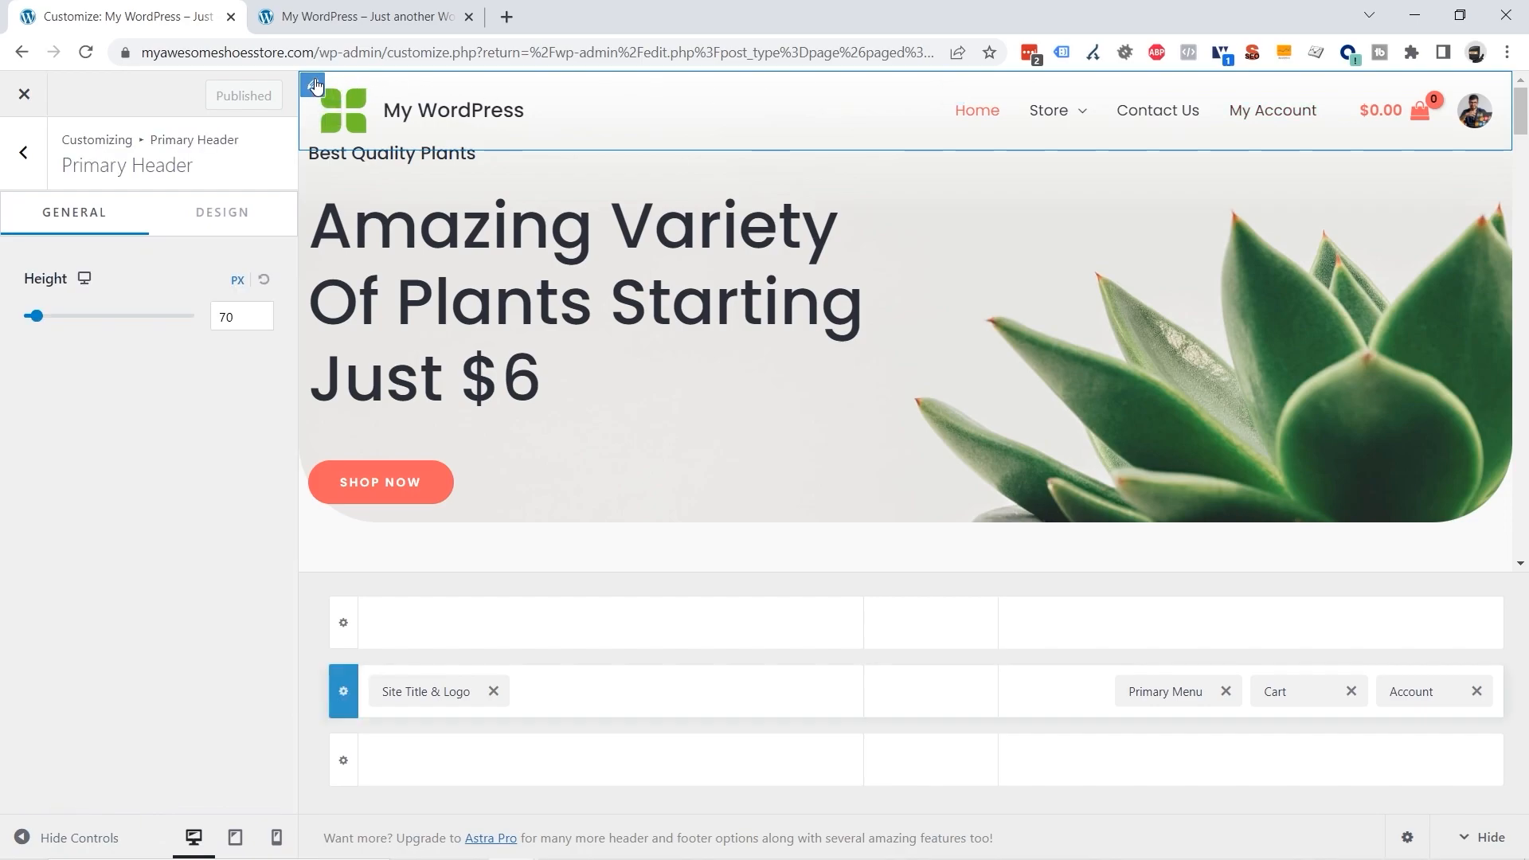
click(953, 94)
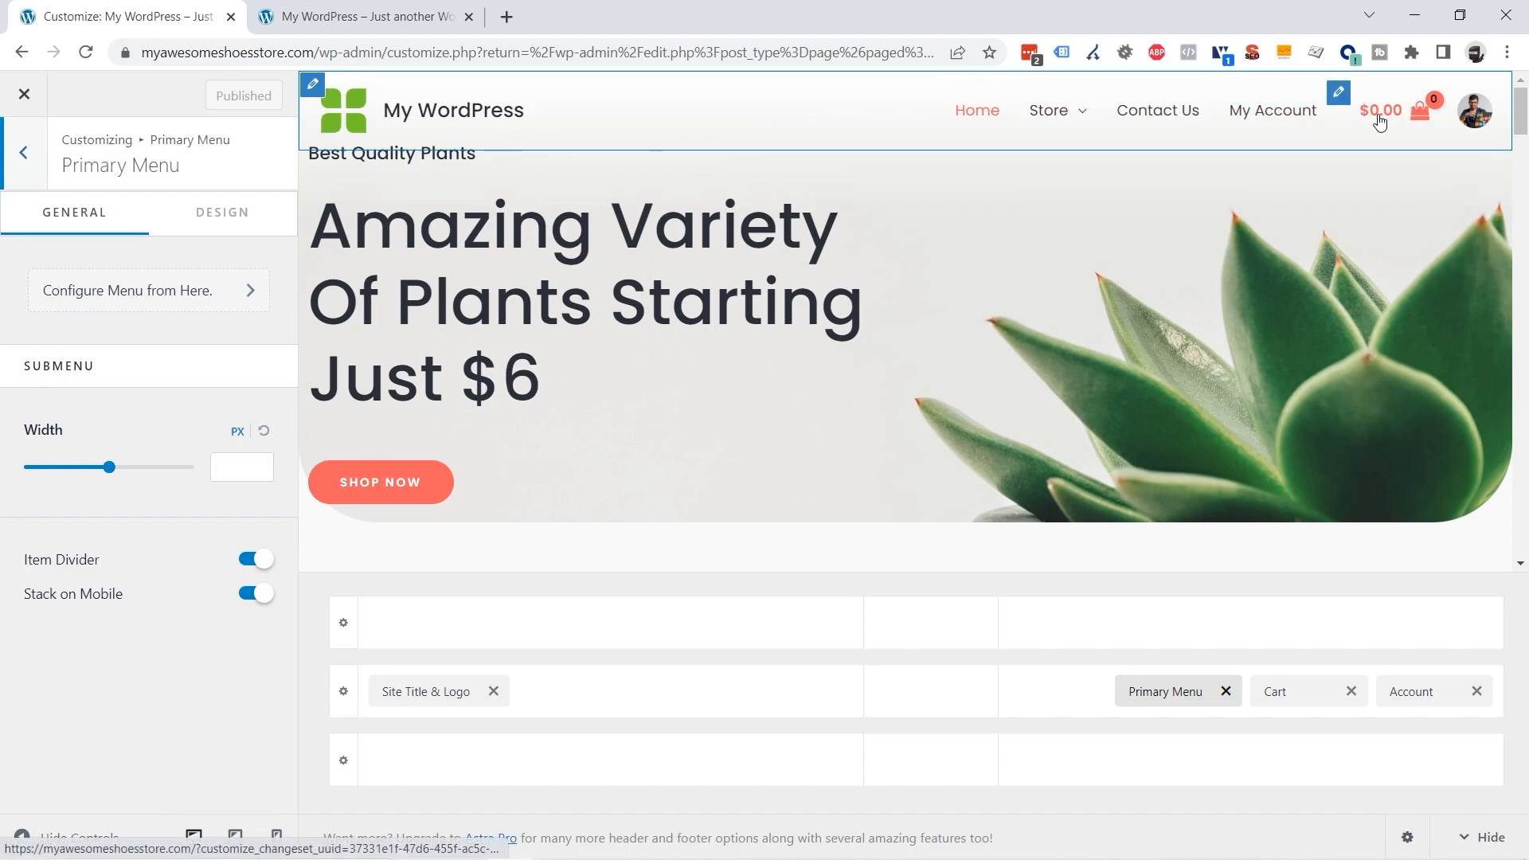
click(1339, 94)
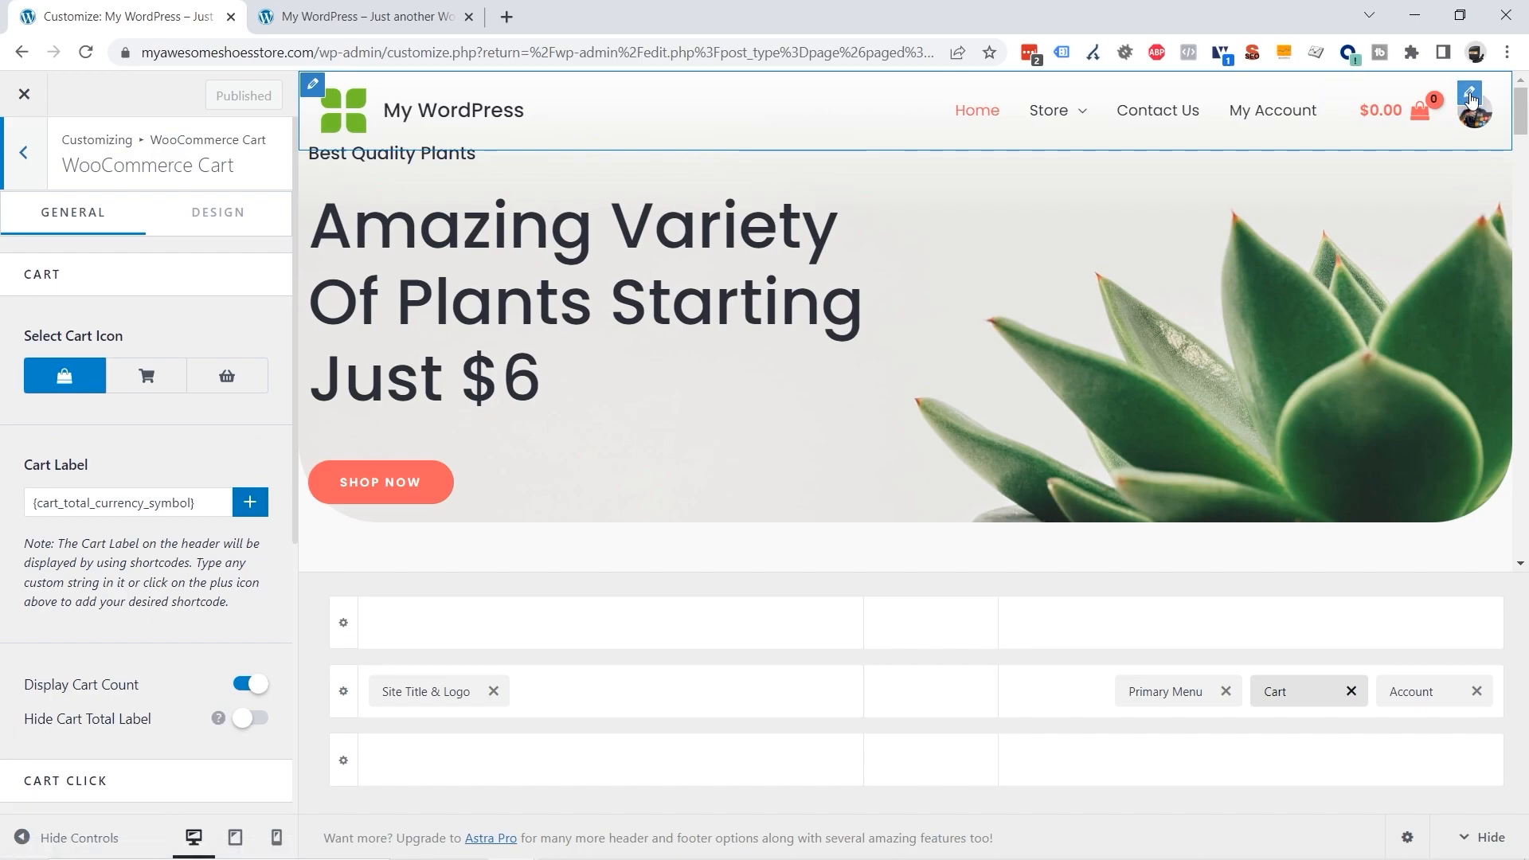
click(1470, 94)
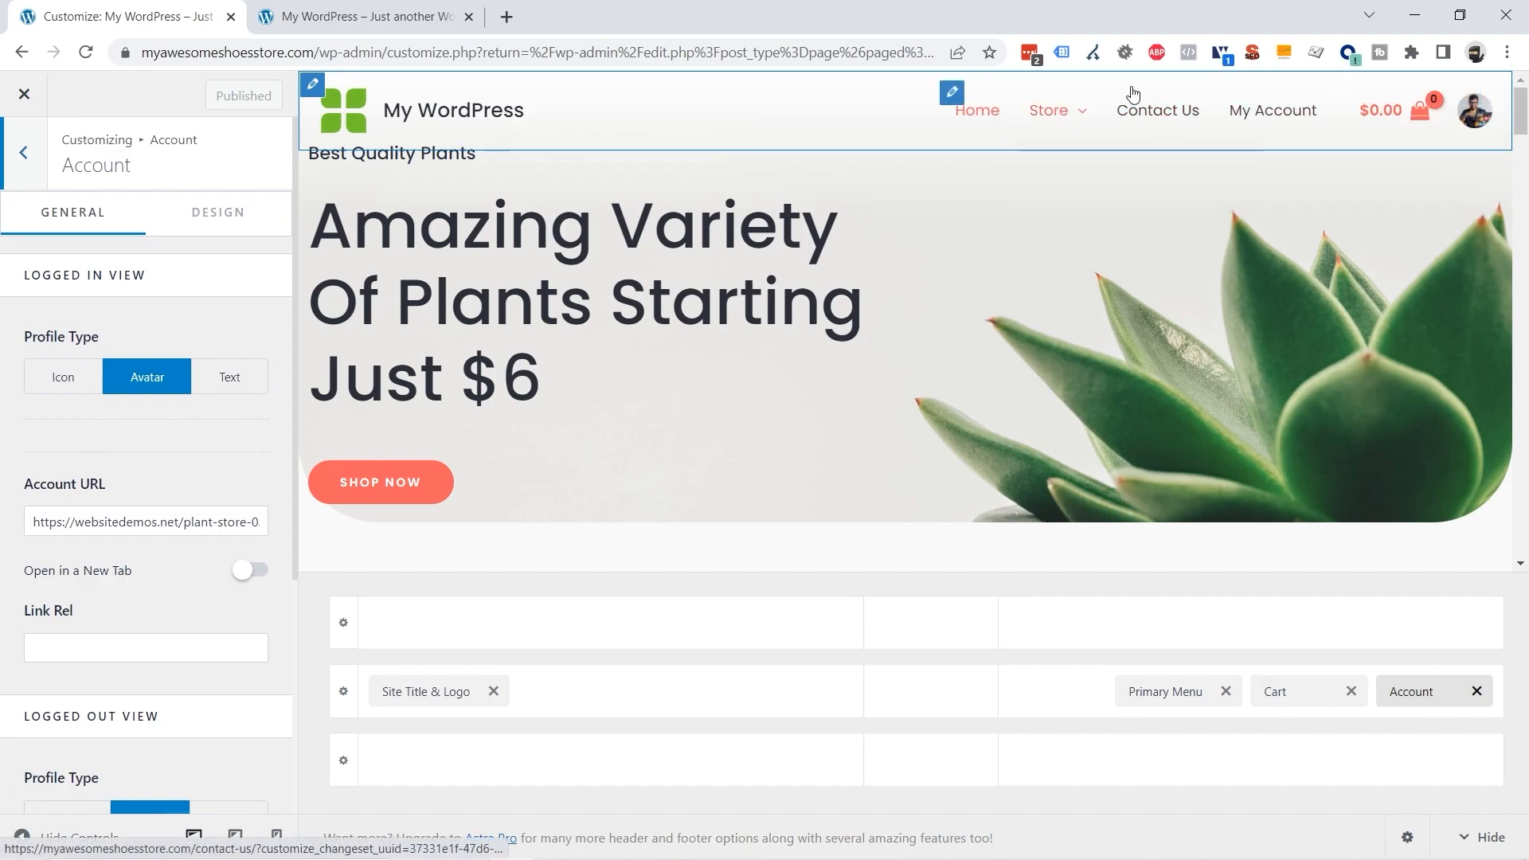
mouse_move(1074, 121)
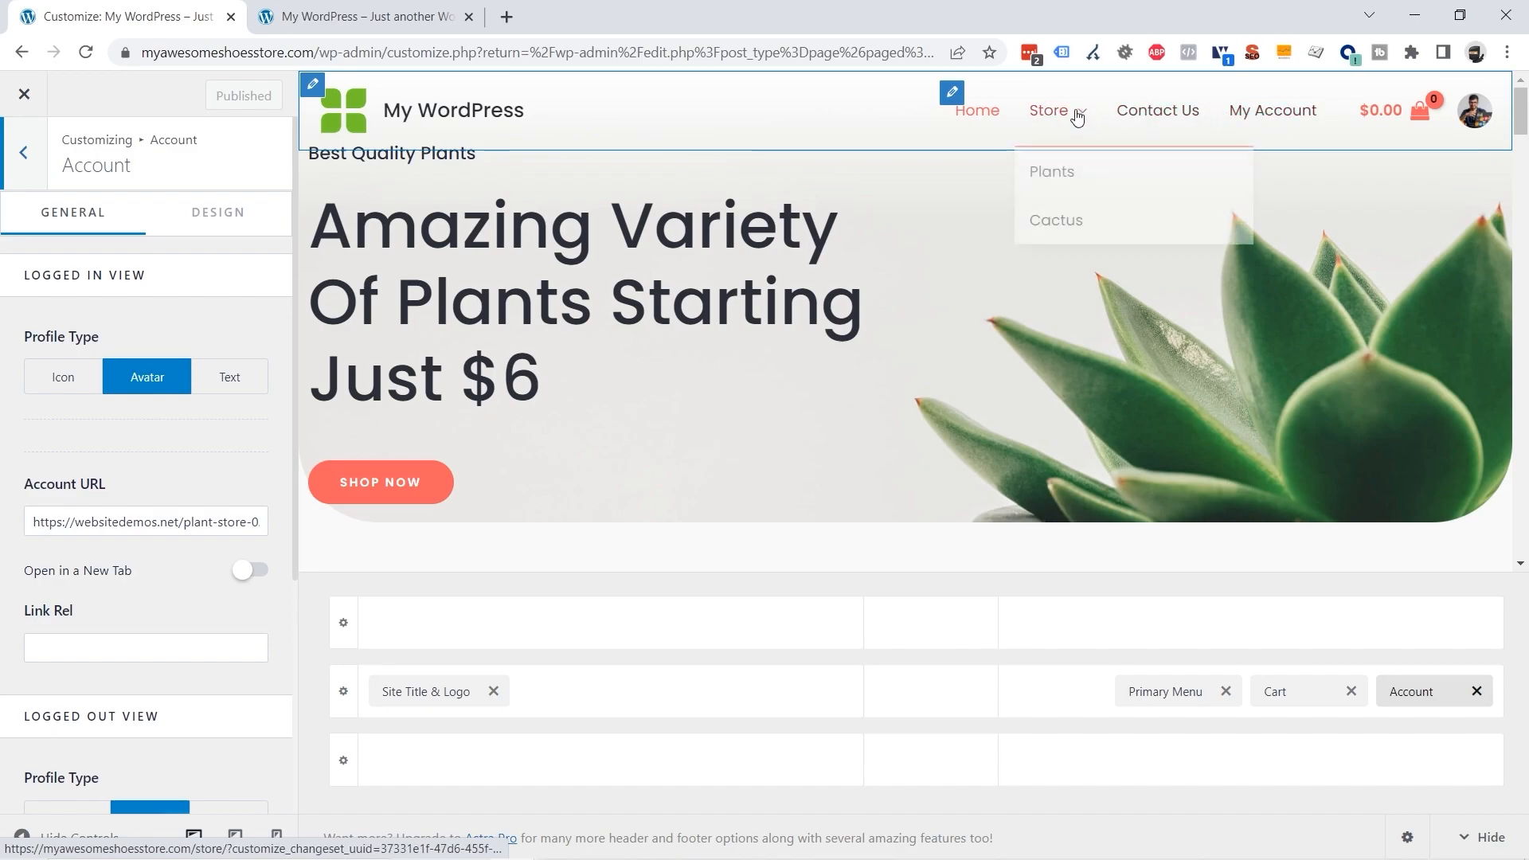
mouse_move(1103, 100)
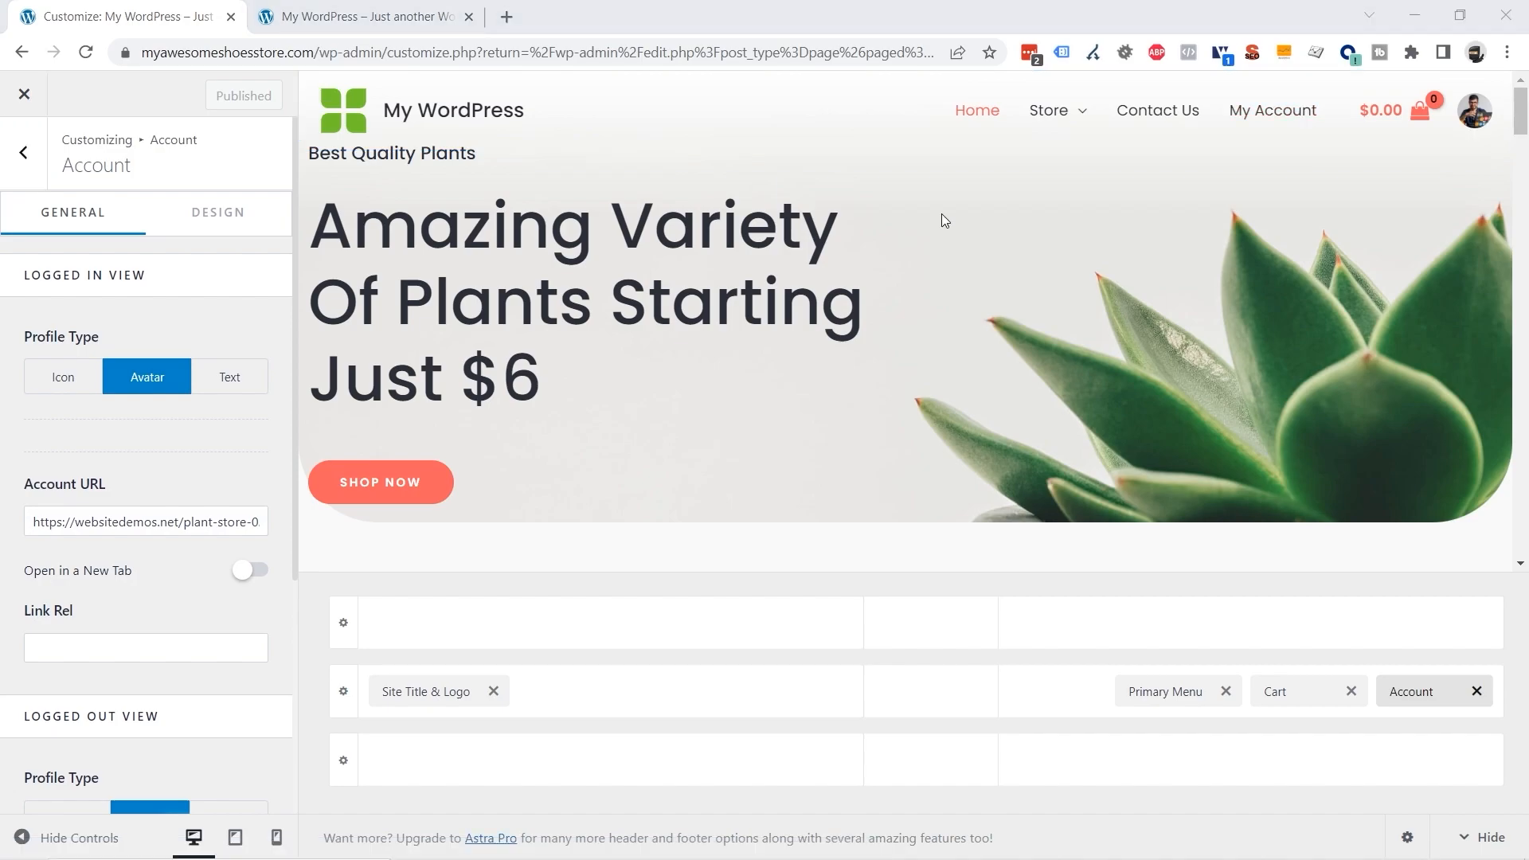
Step: Remove the invalid page, Store and Contact Us items from the Main Menu
click(24, 156)
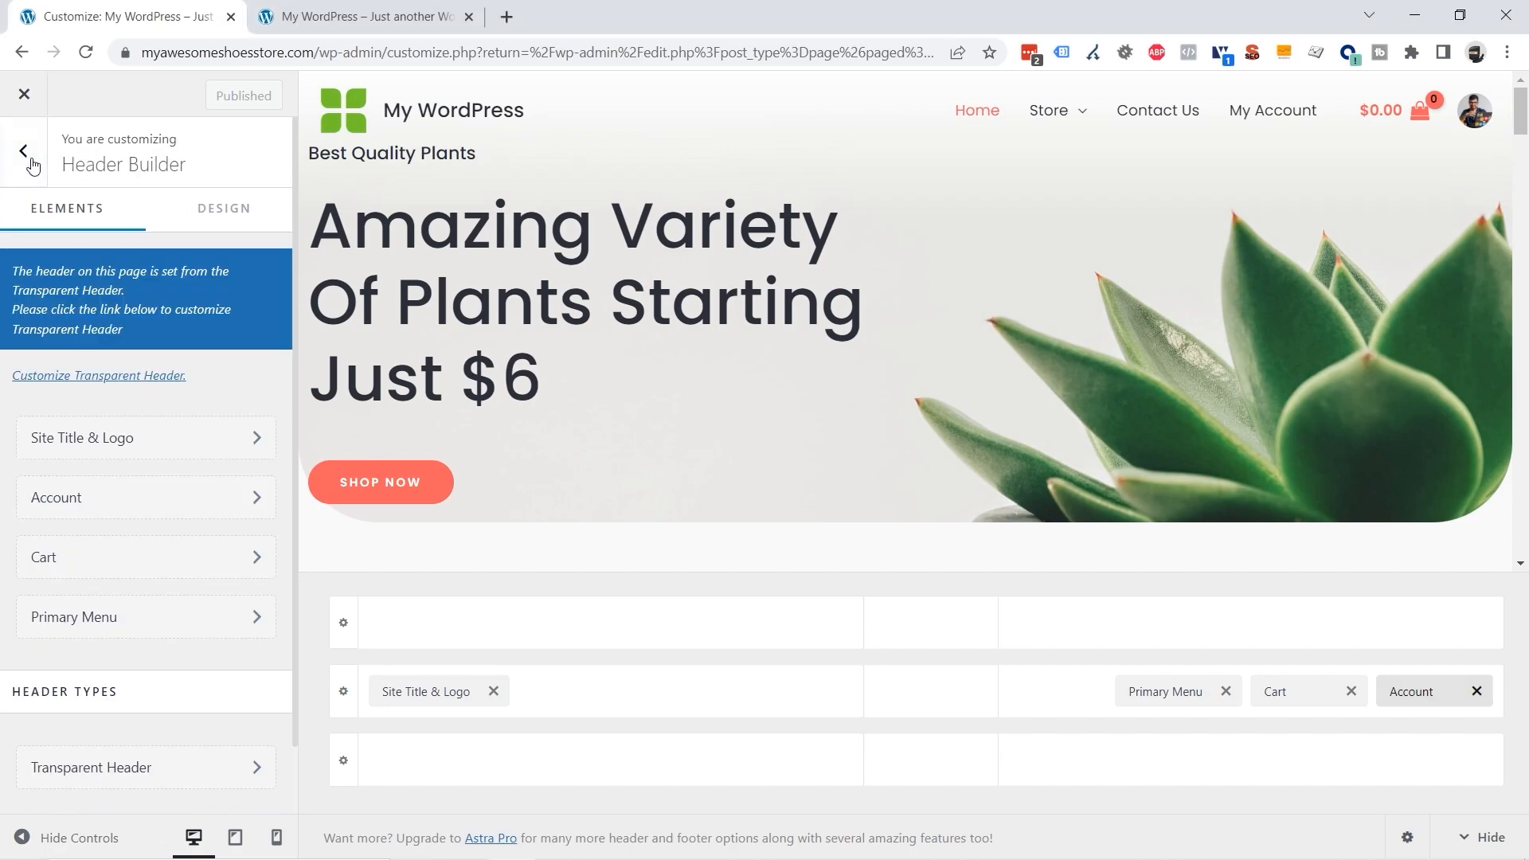
click(24, 155)
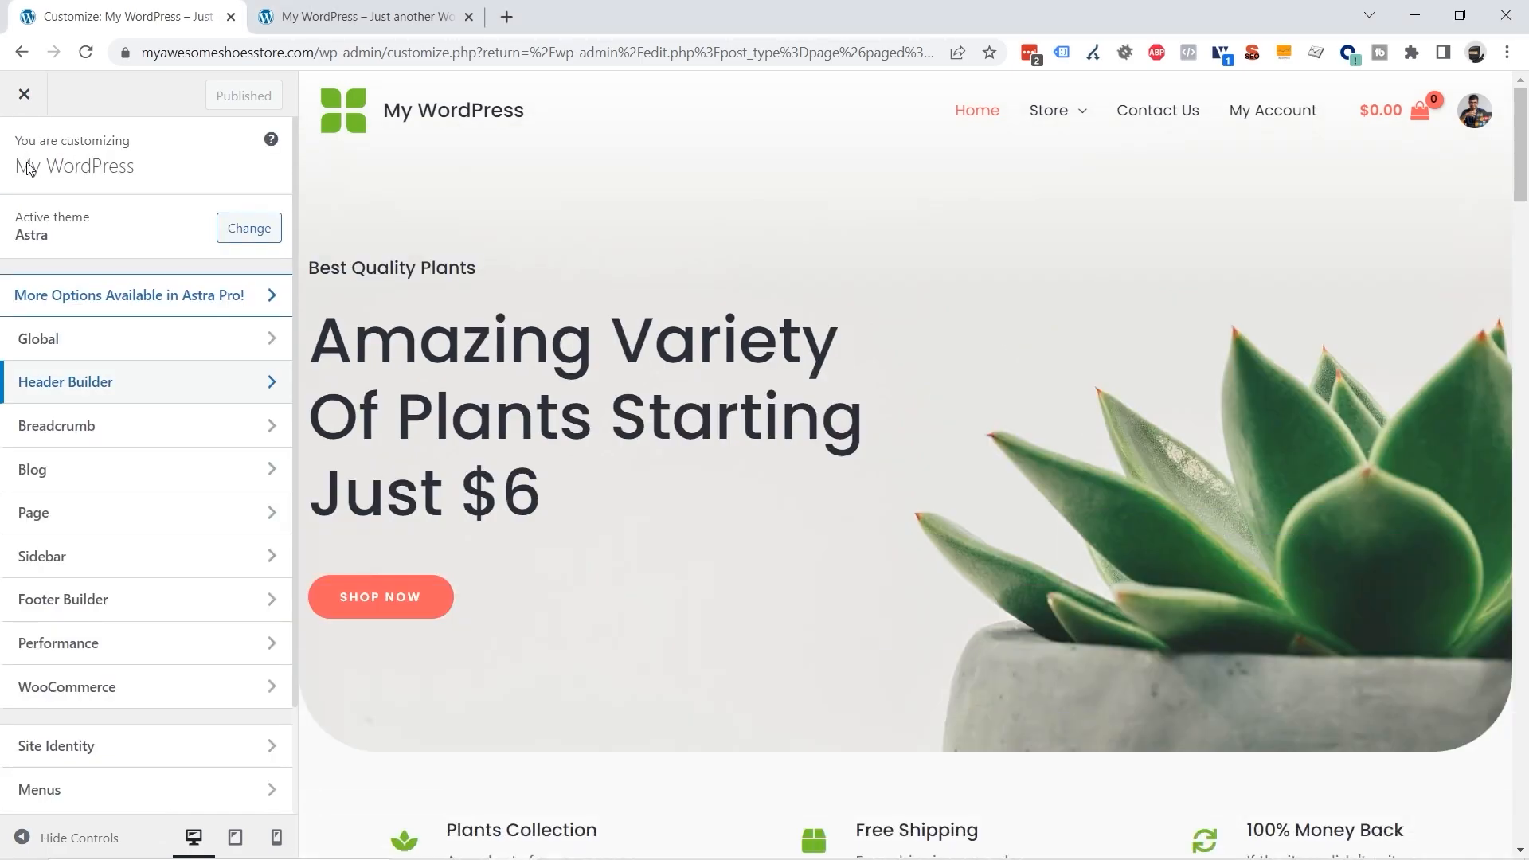
scroll(195, 578, down, 2)
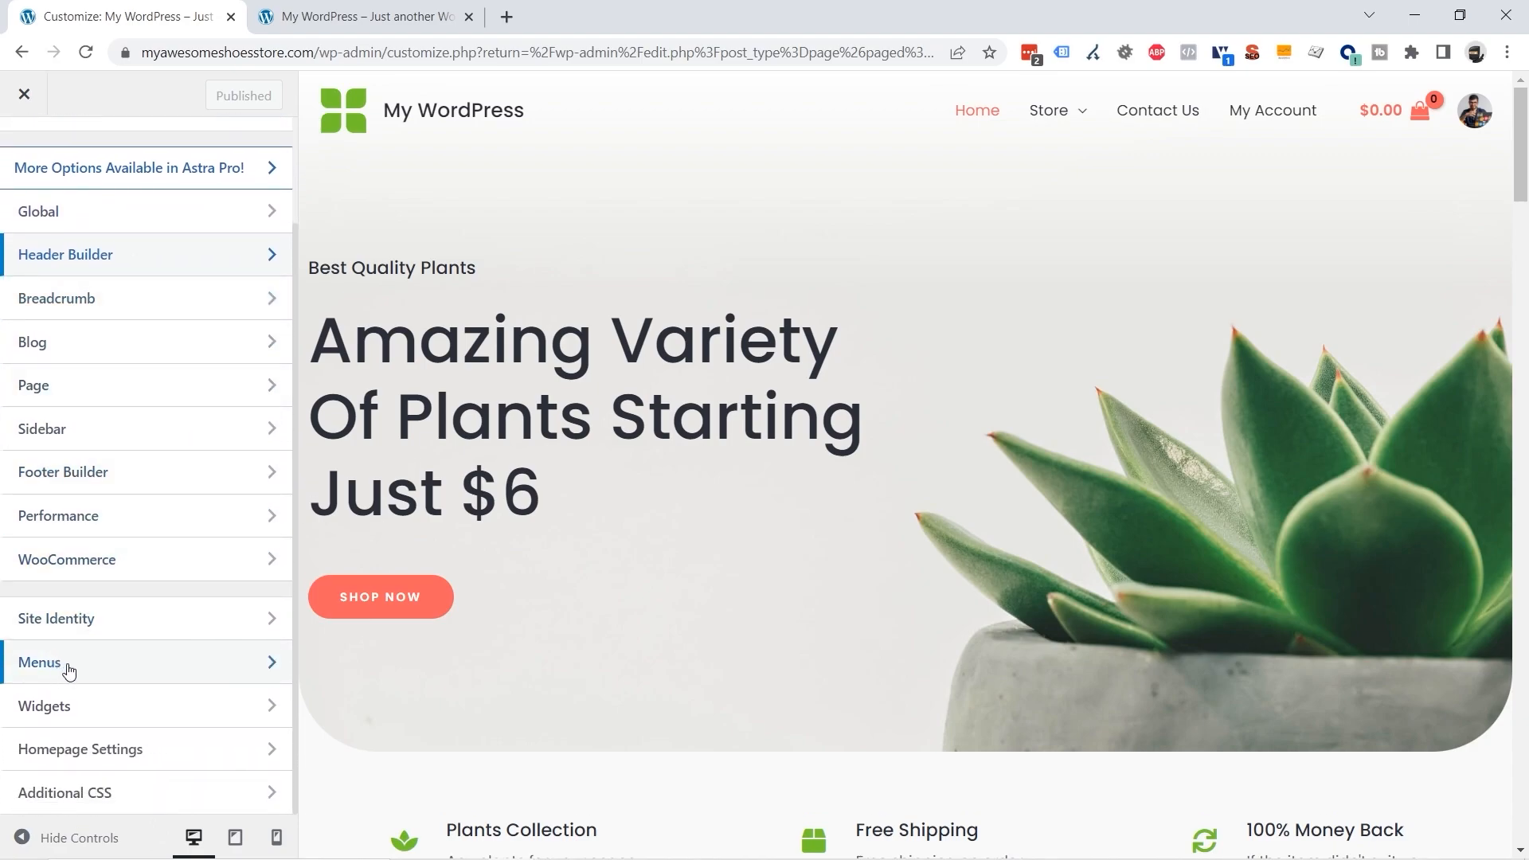
click(68, 671)
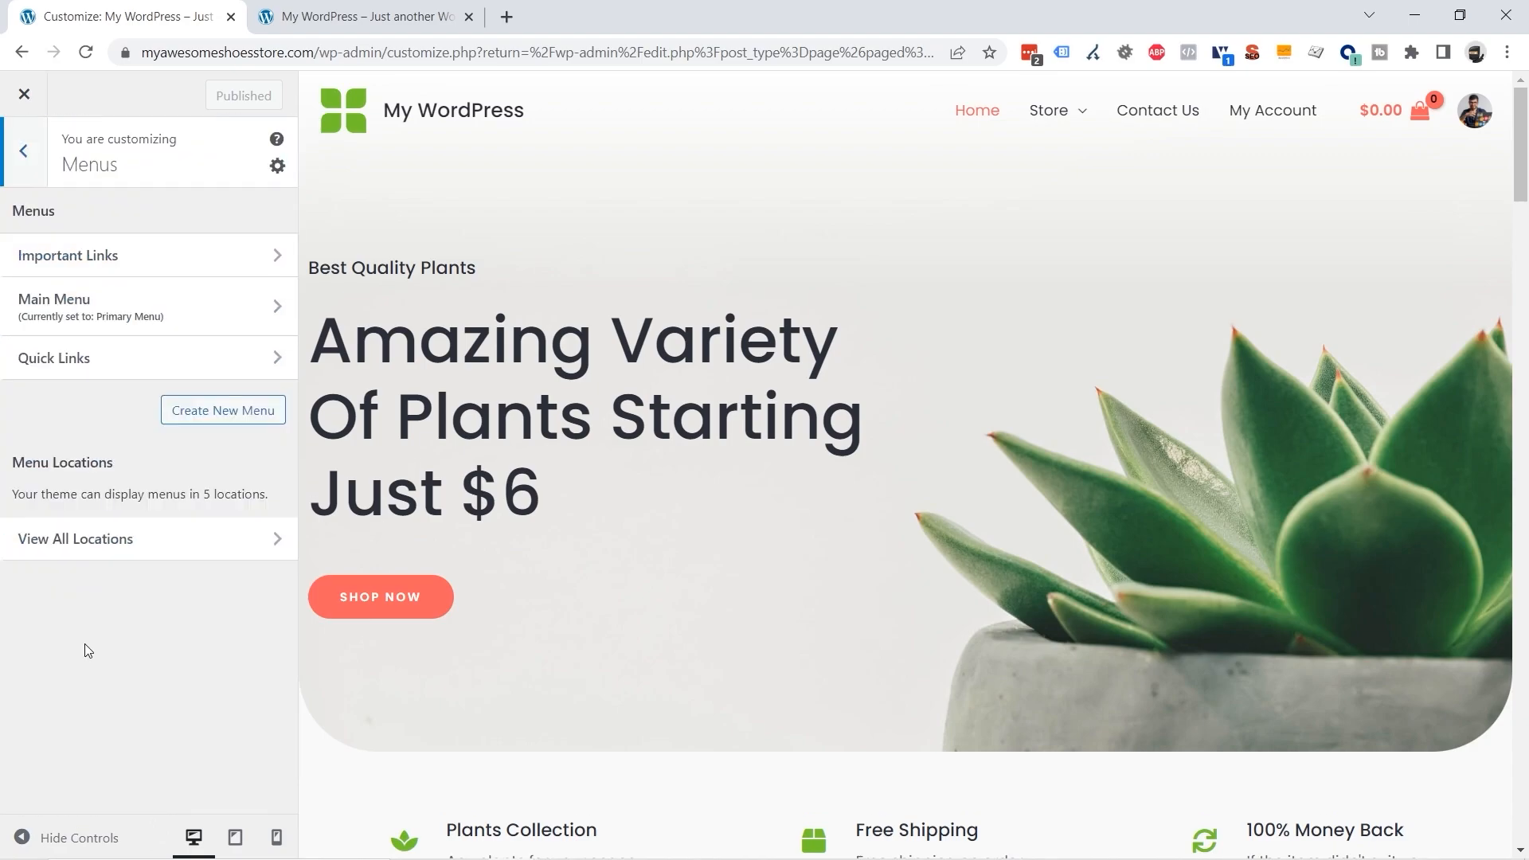
click(89, 308)
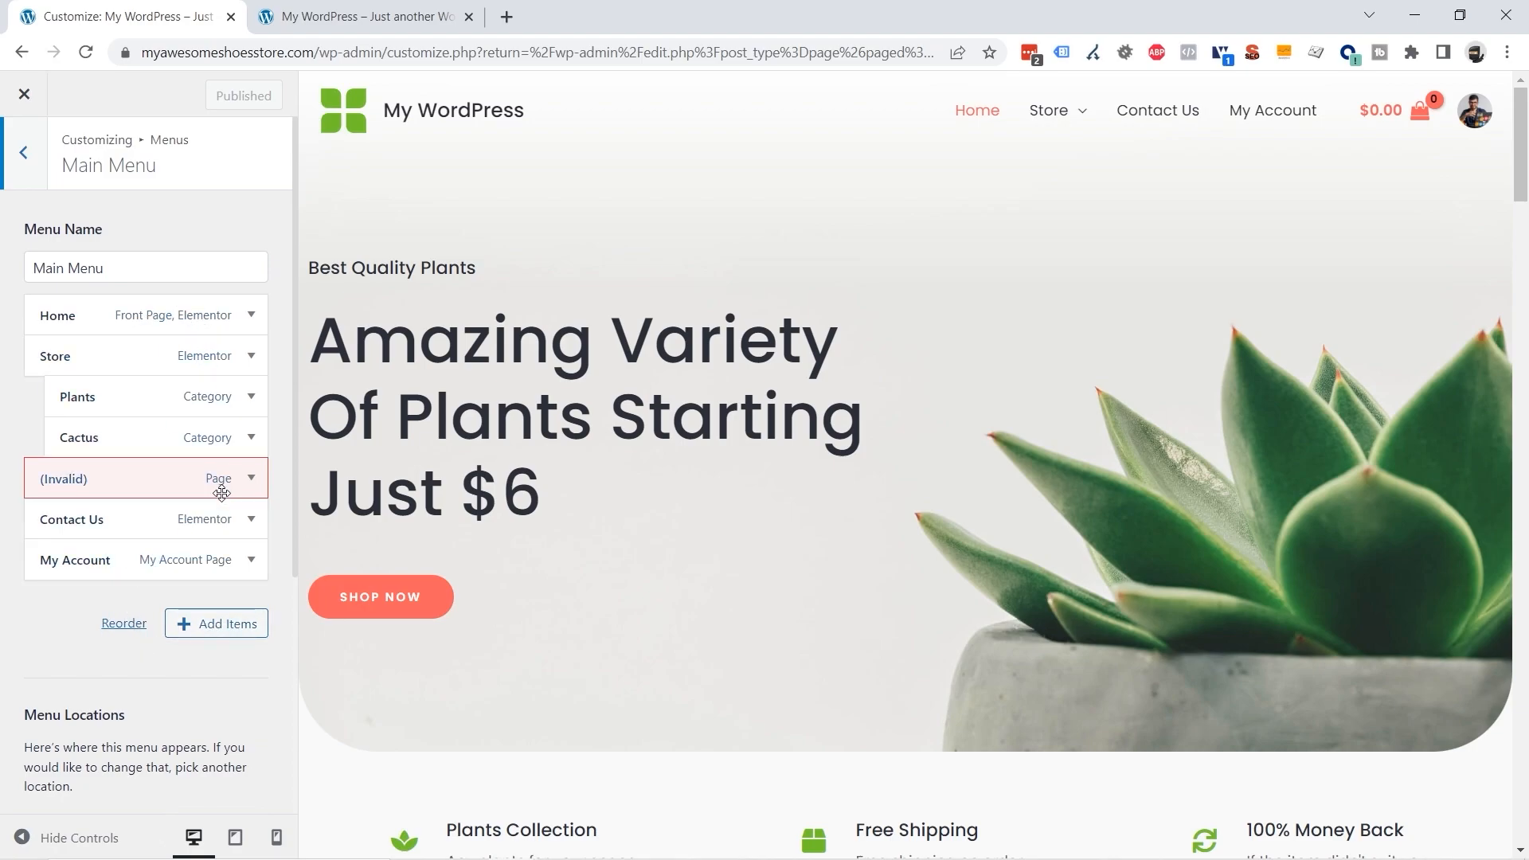
click(227, 623)
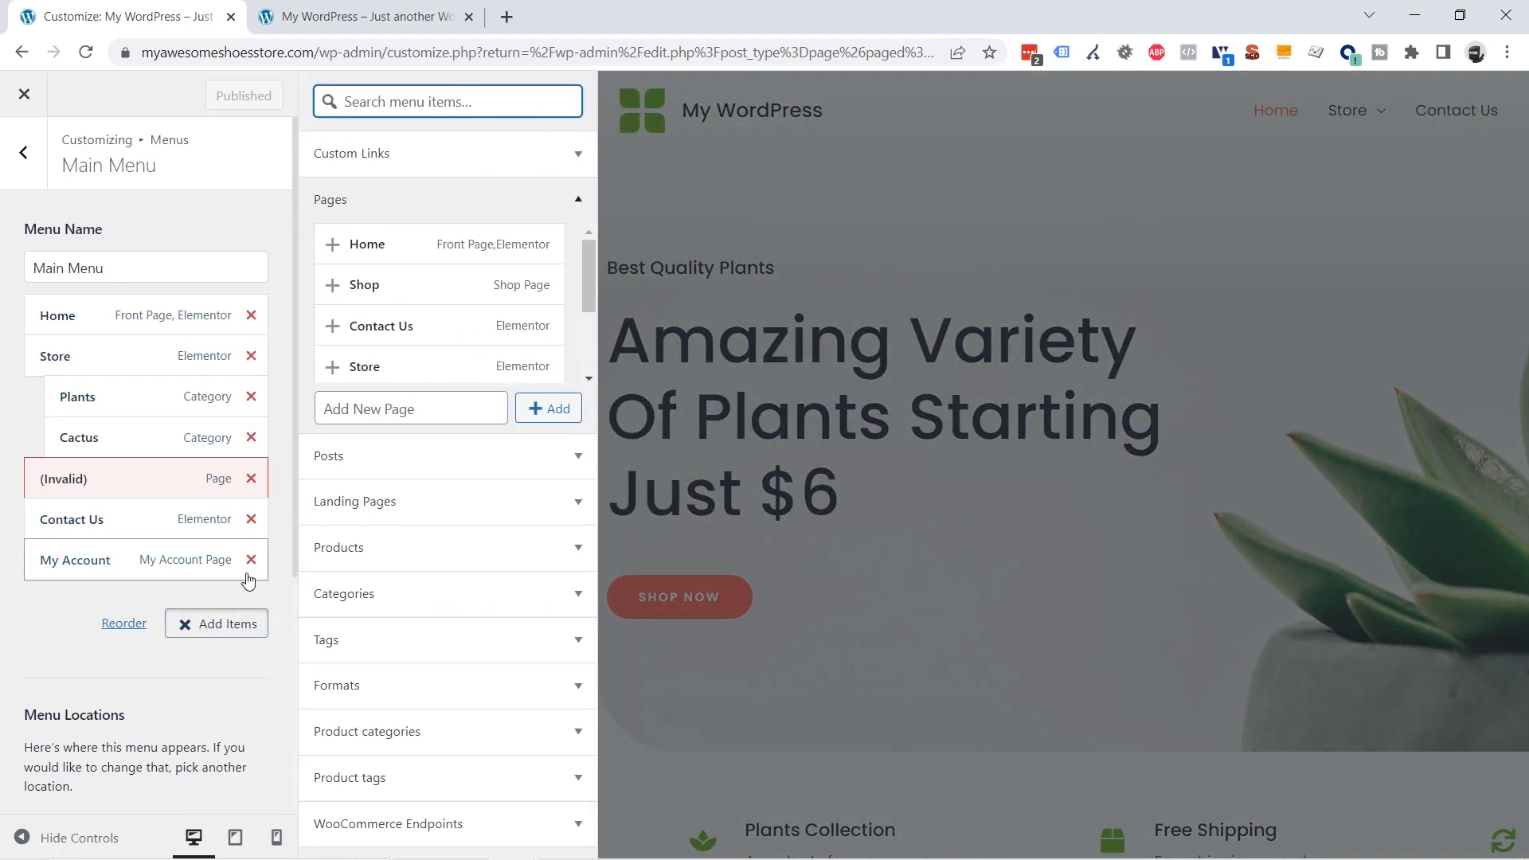
click(251, 479)
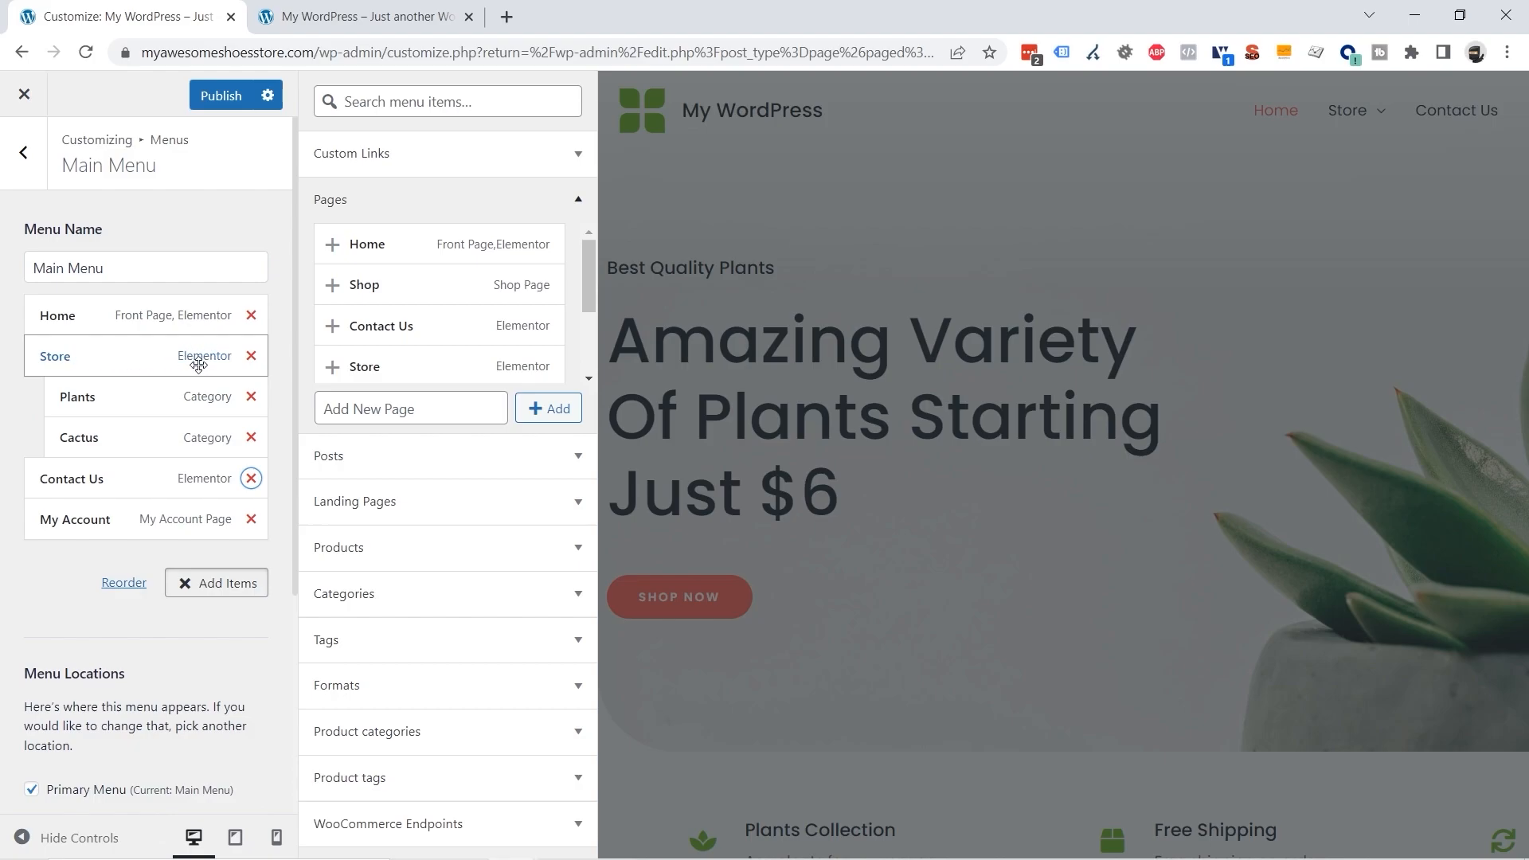
click(251, 356)
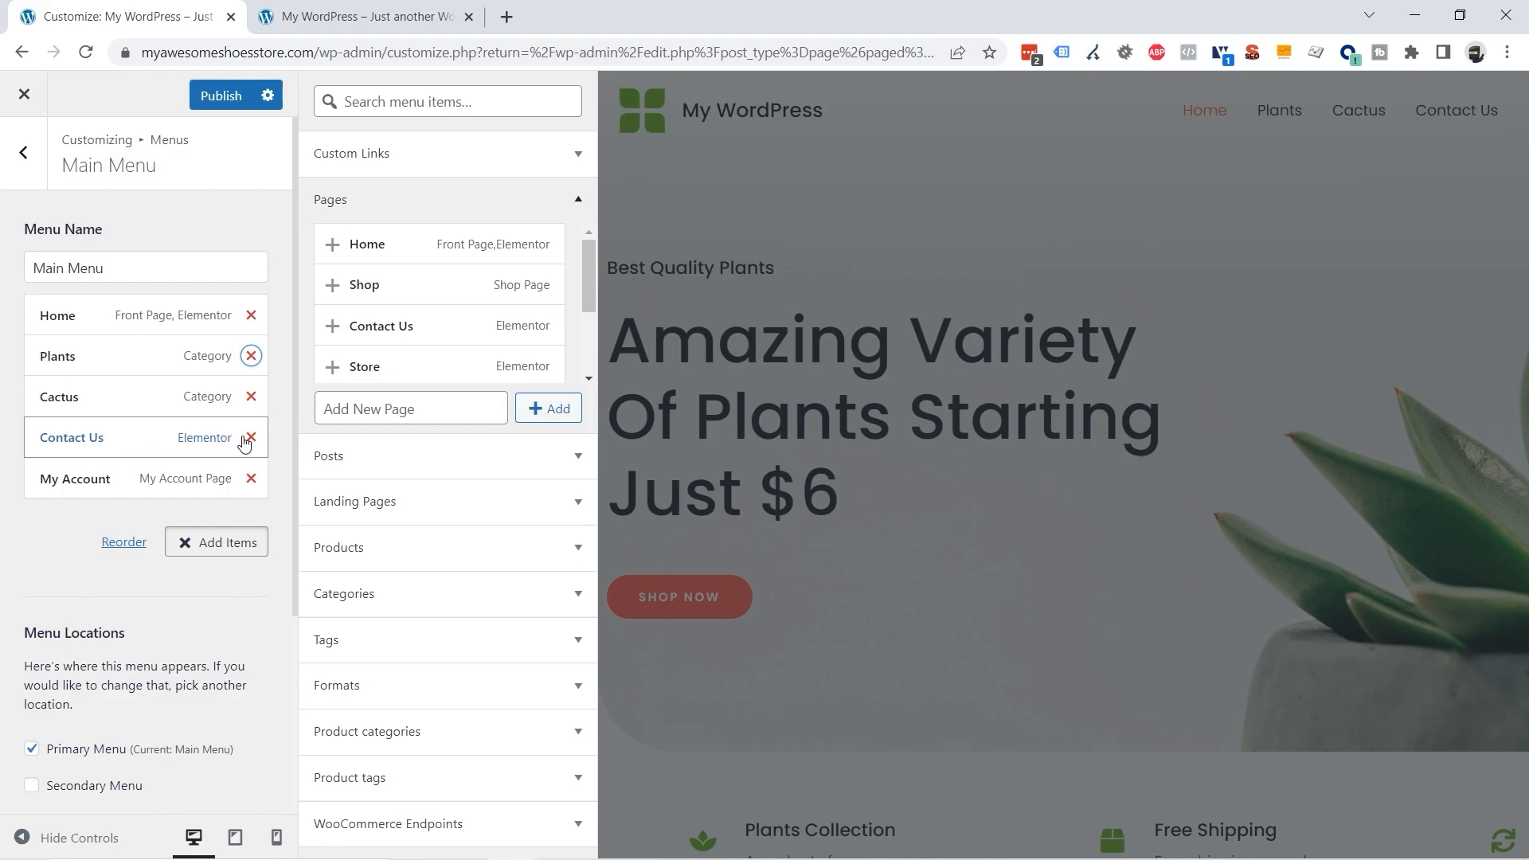
click(251, 437)
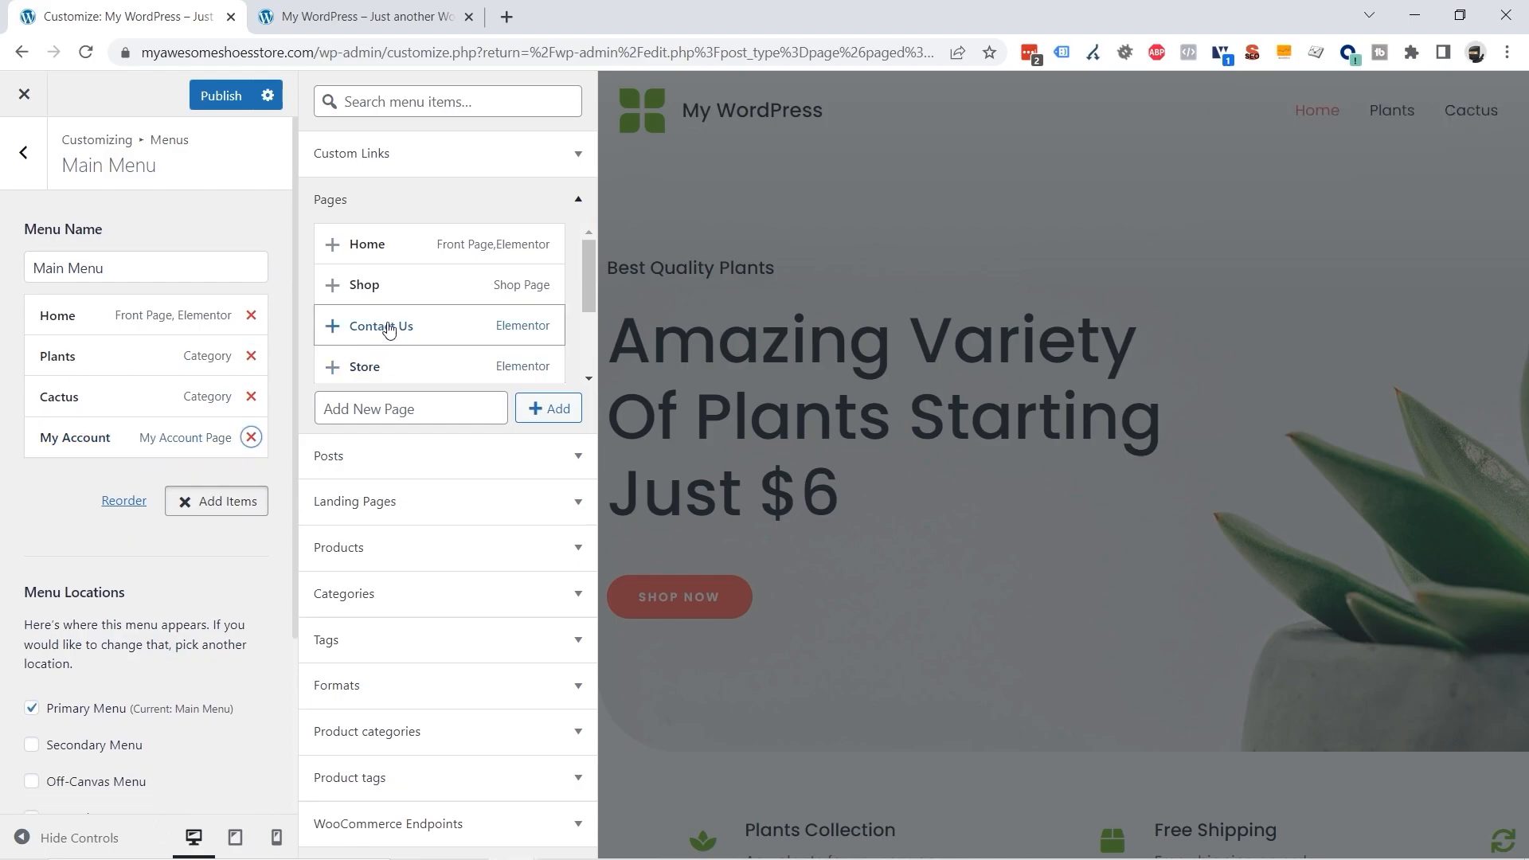
Step: Add the Shop page to the Main Menu and move it up to directly after Home
click(332, 290)
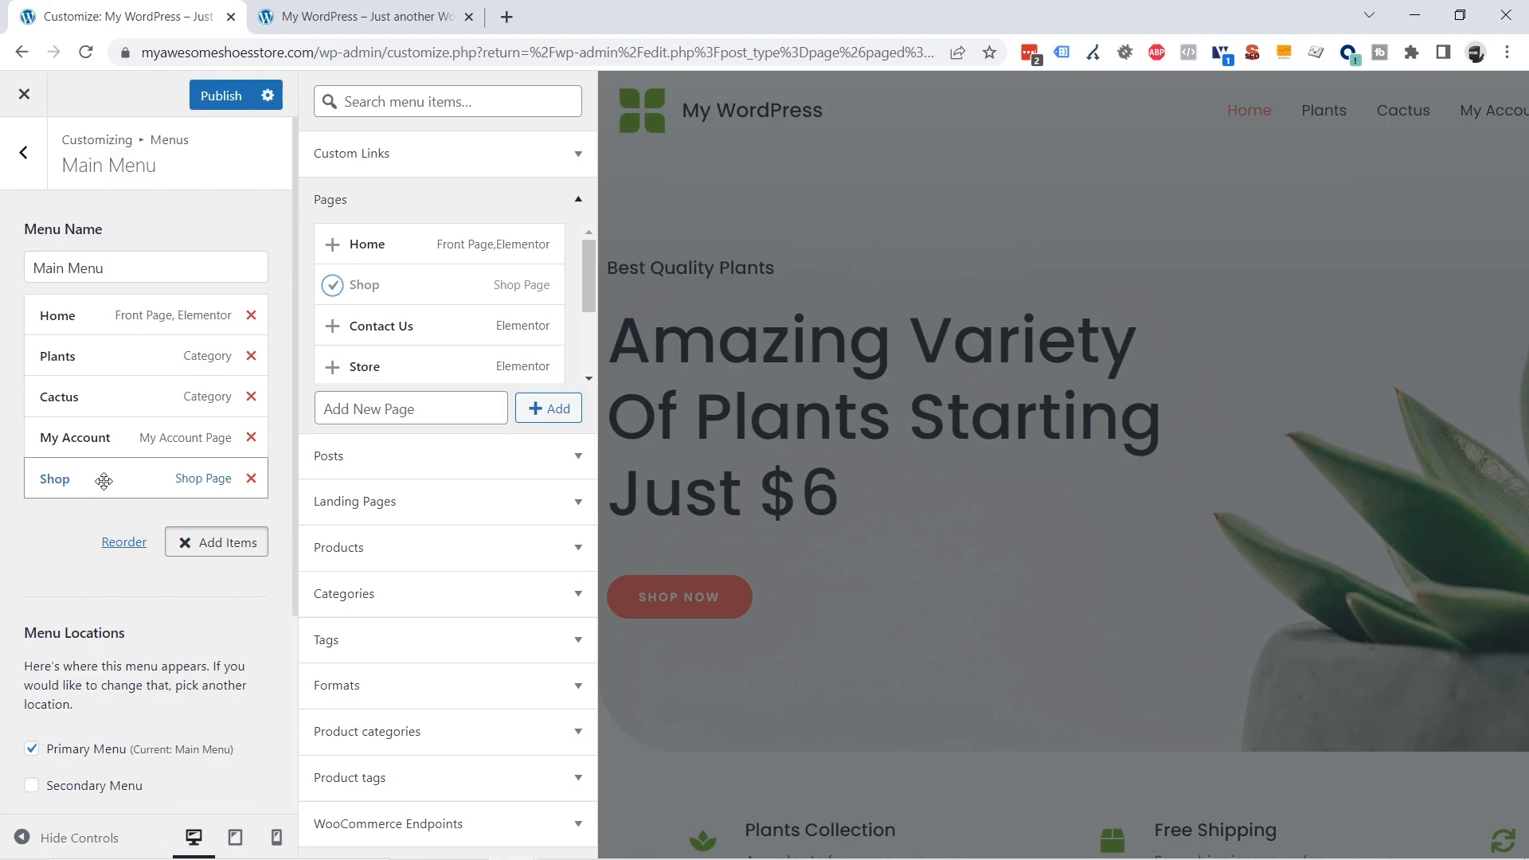
click(121, 543)
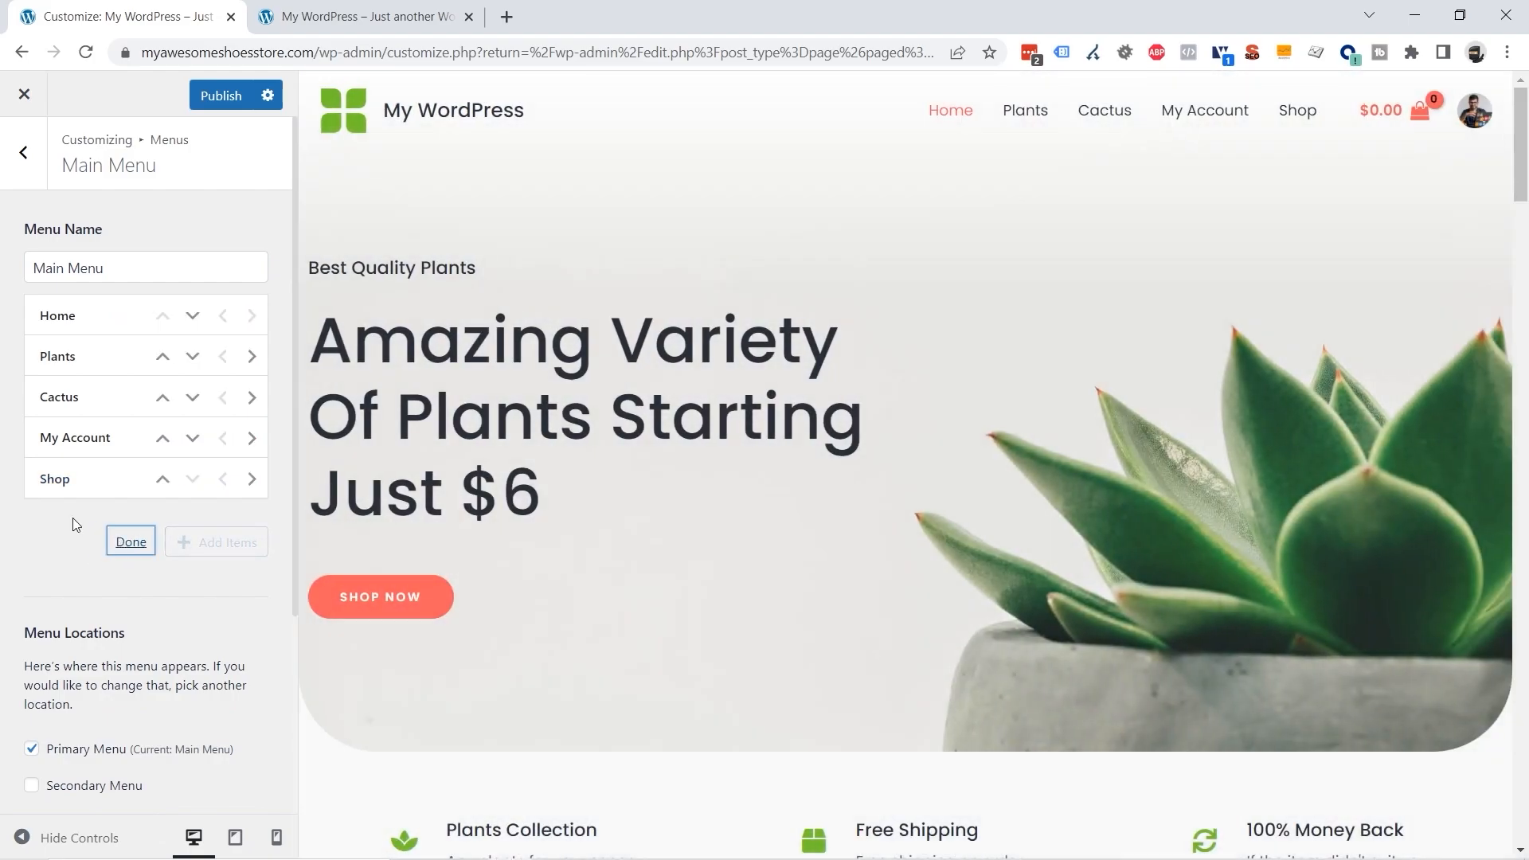
click(162, 480)
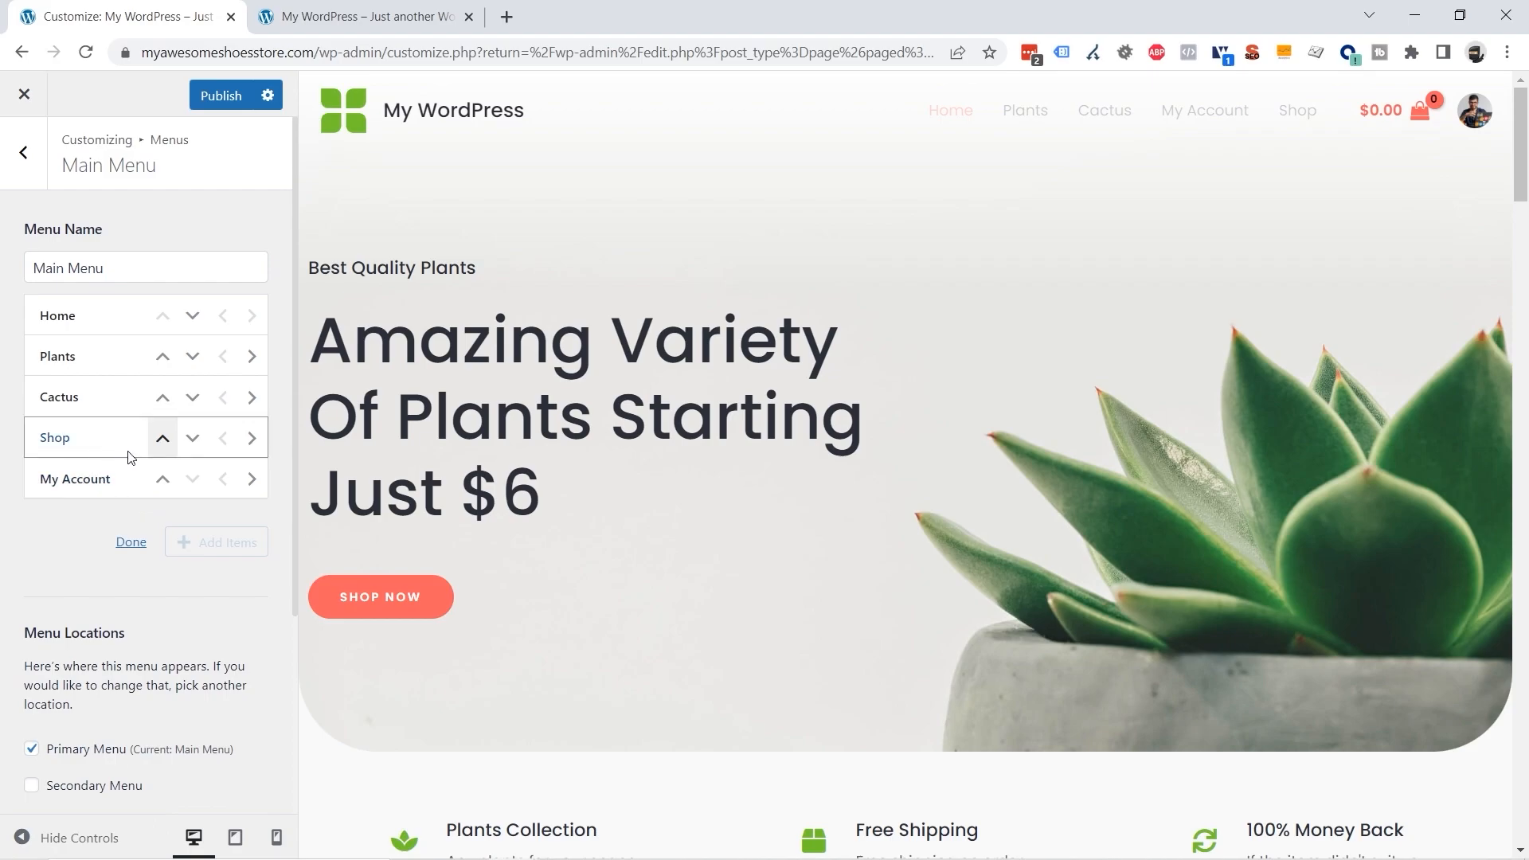
click(163, 440)
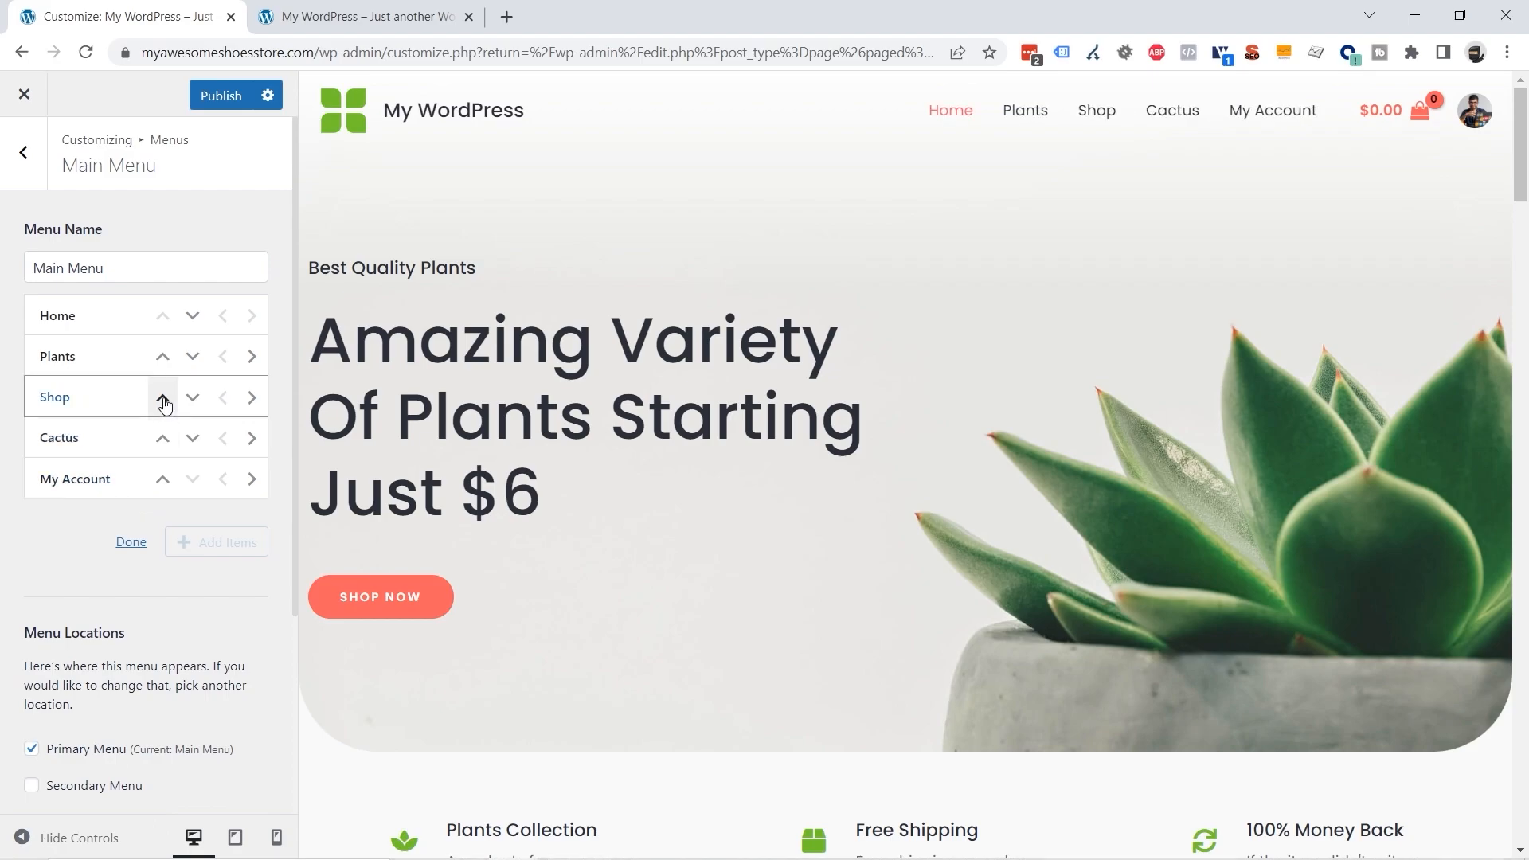
click(162, 398)
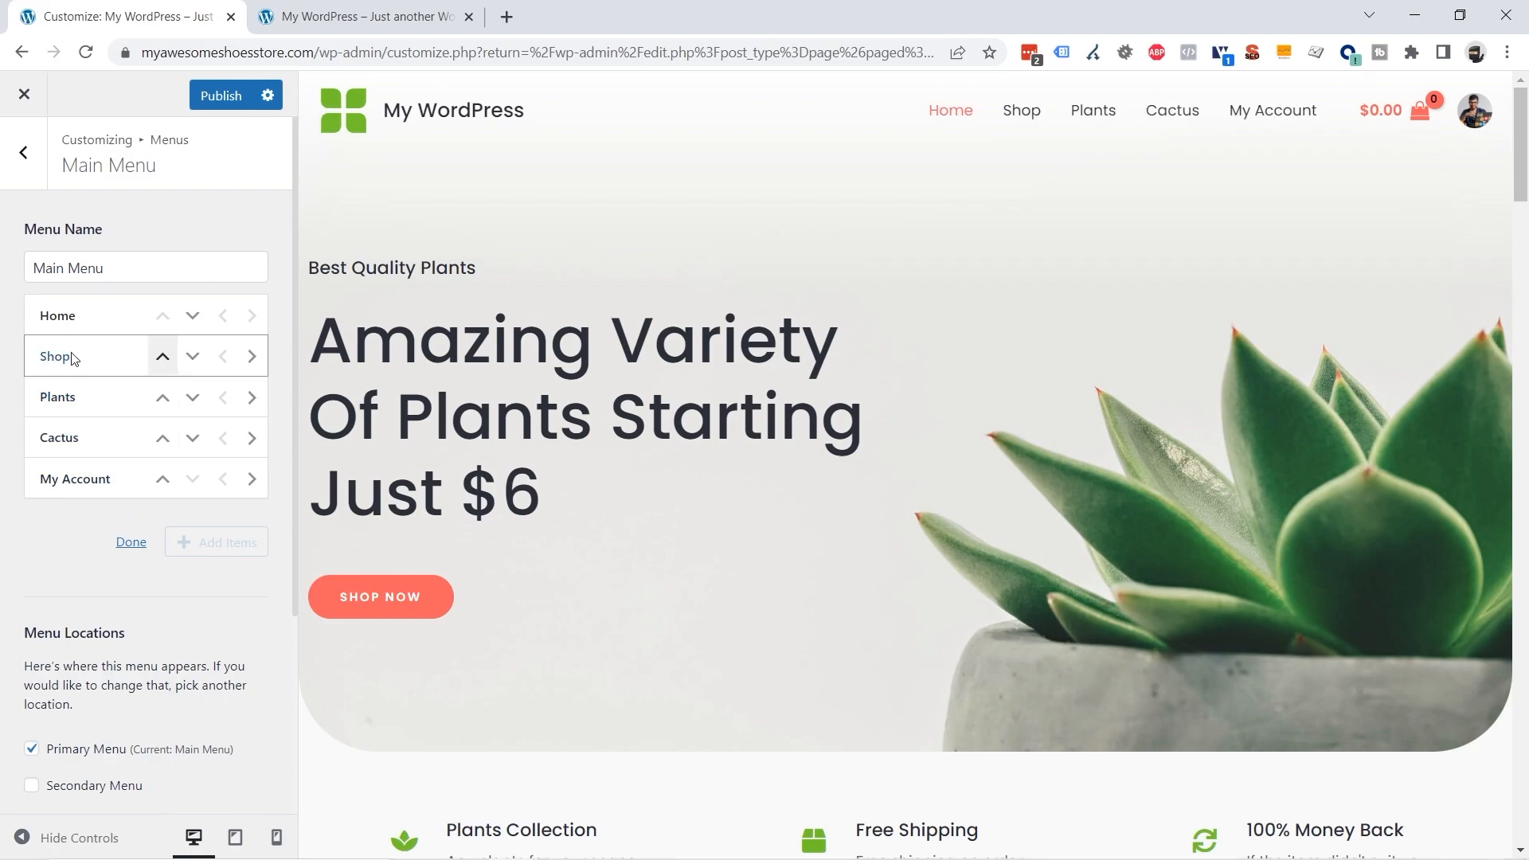
click(130, 545)
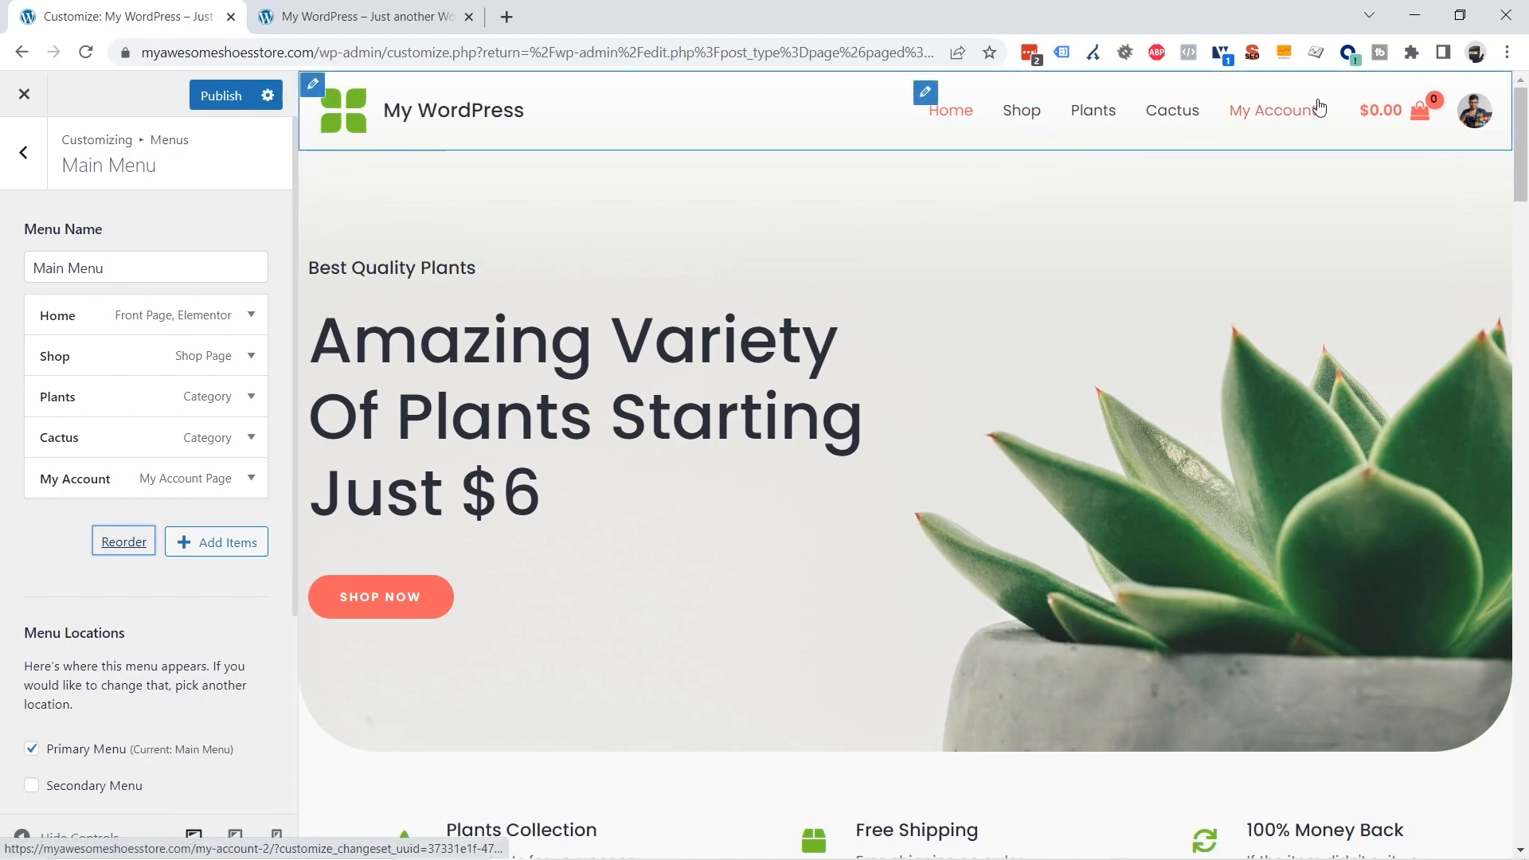
Step: Open the Shop page in the preview and look at its price filter
click(1025, 114)
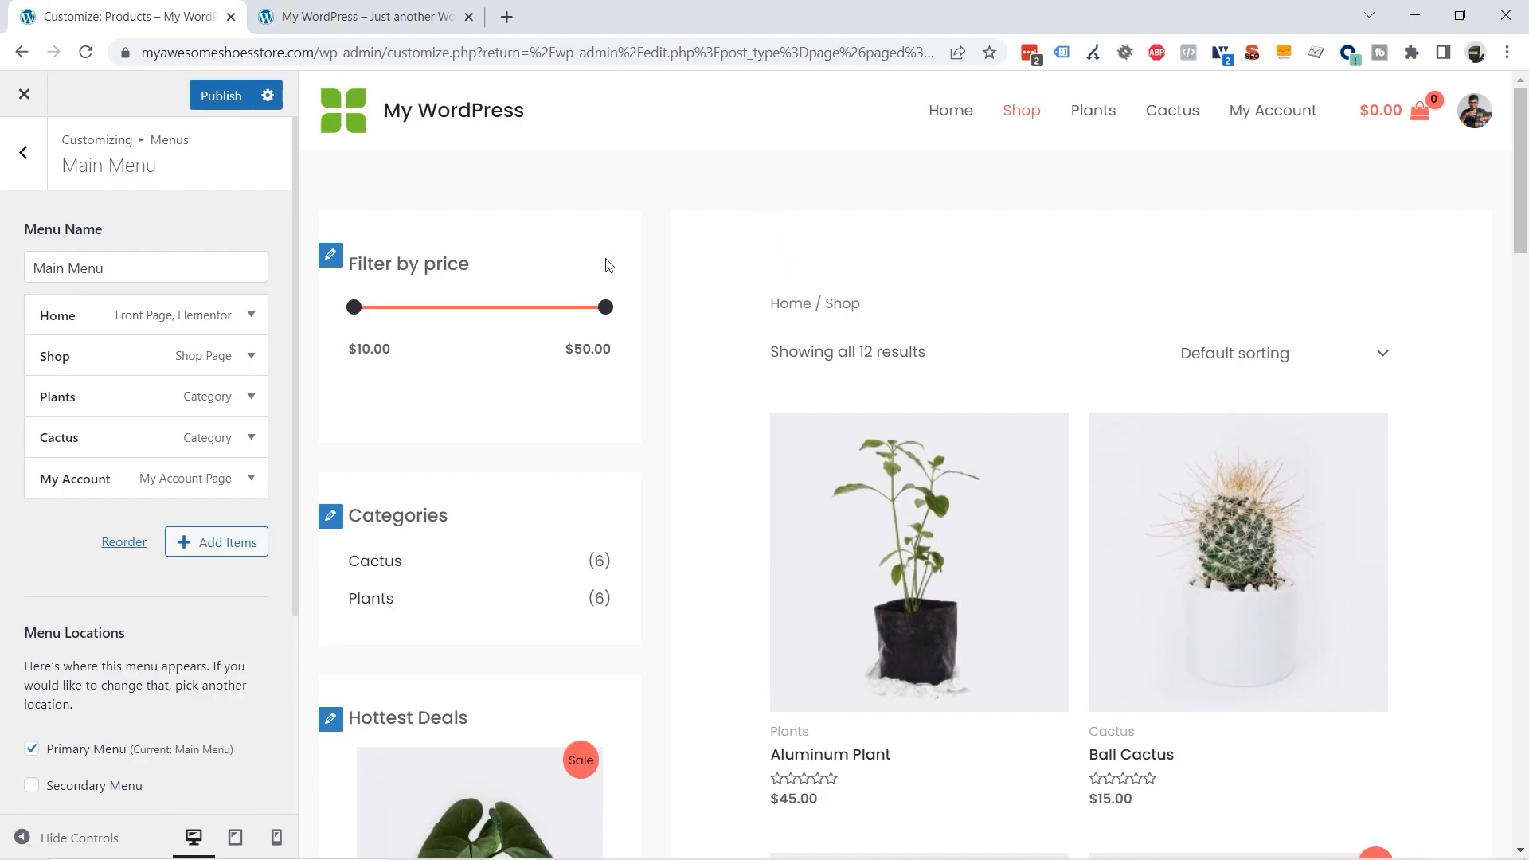
drag(367, 263, 456, 288)
click(608, 193)
Step: Try the first preset and the Lato / Lora preset in the global typography settings, and reset the preset choice
click(25, 165)
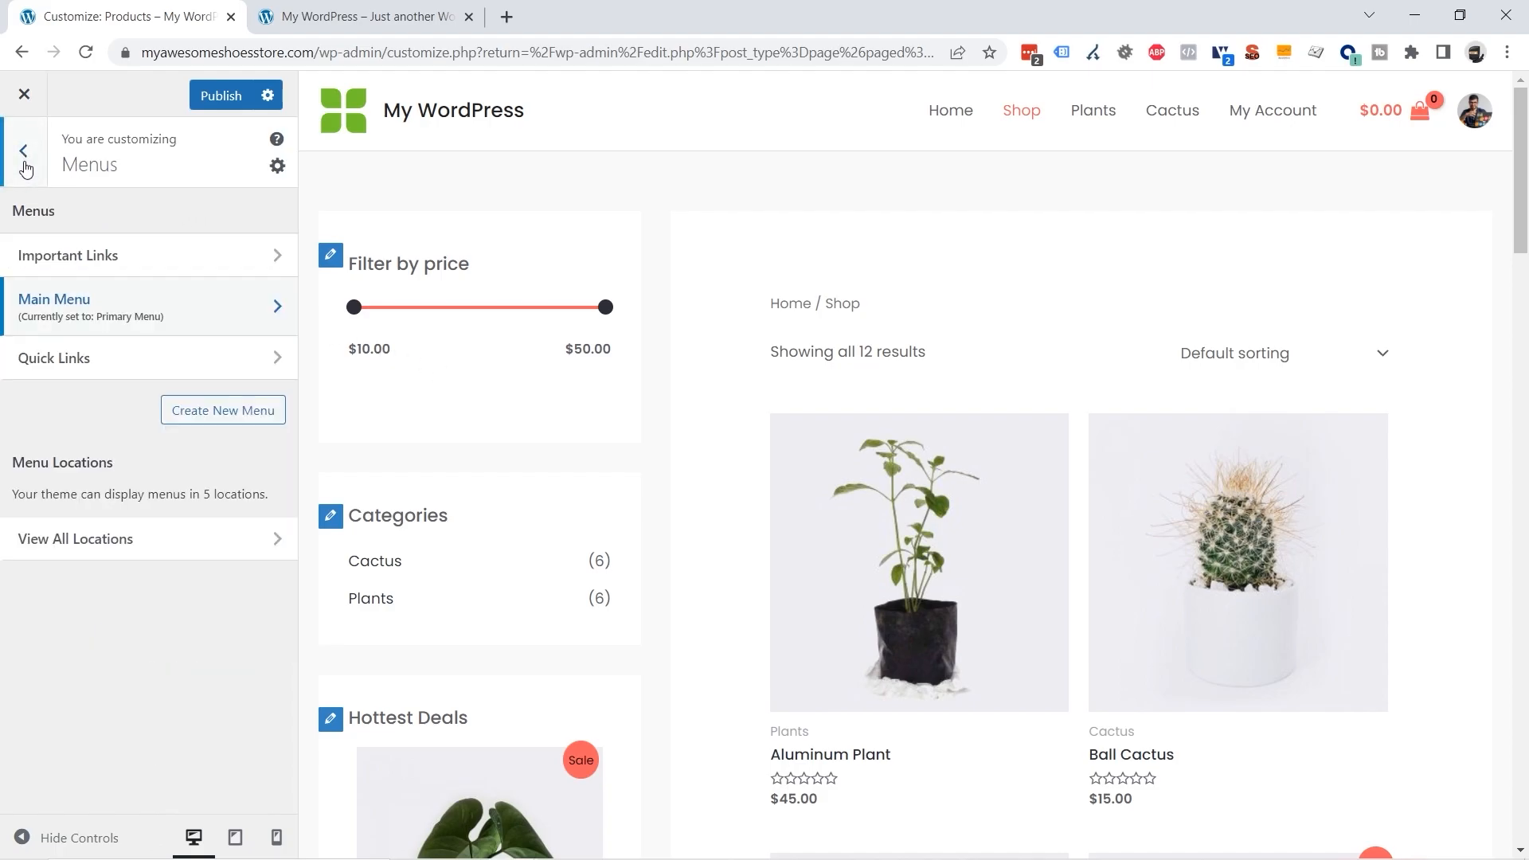
click(24, 151)
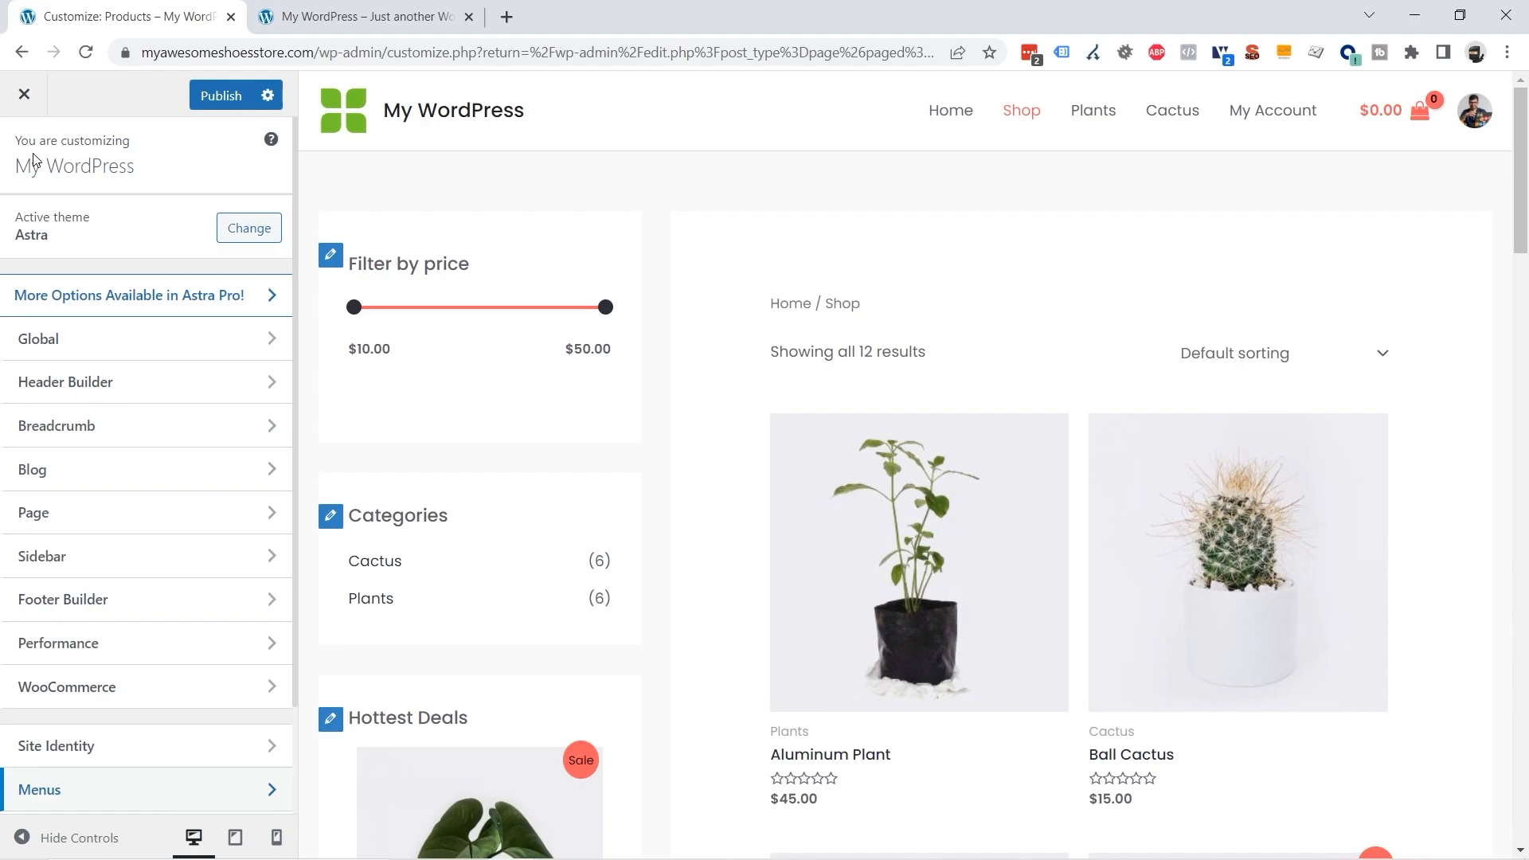
scroll(127, 281, down, 2)
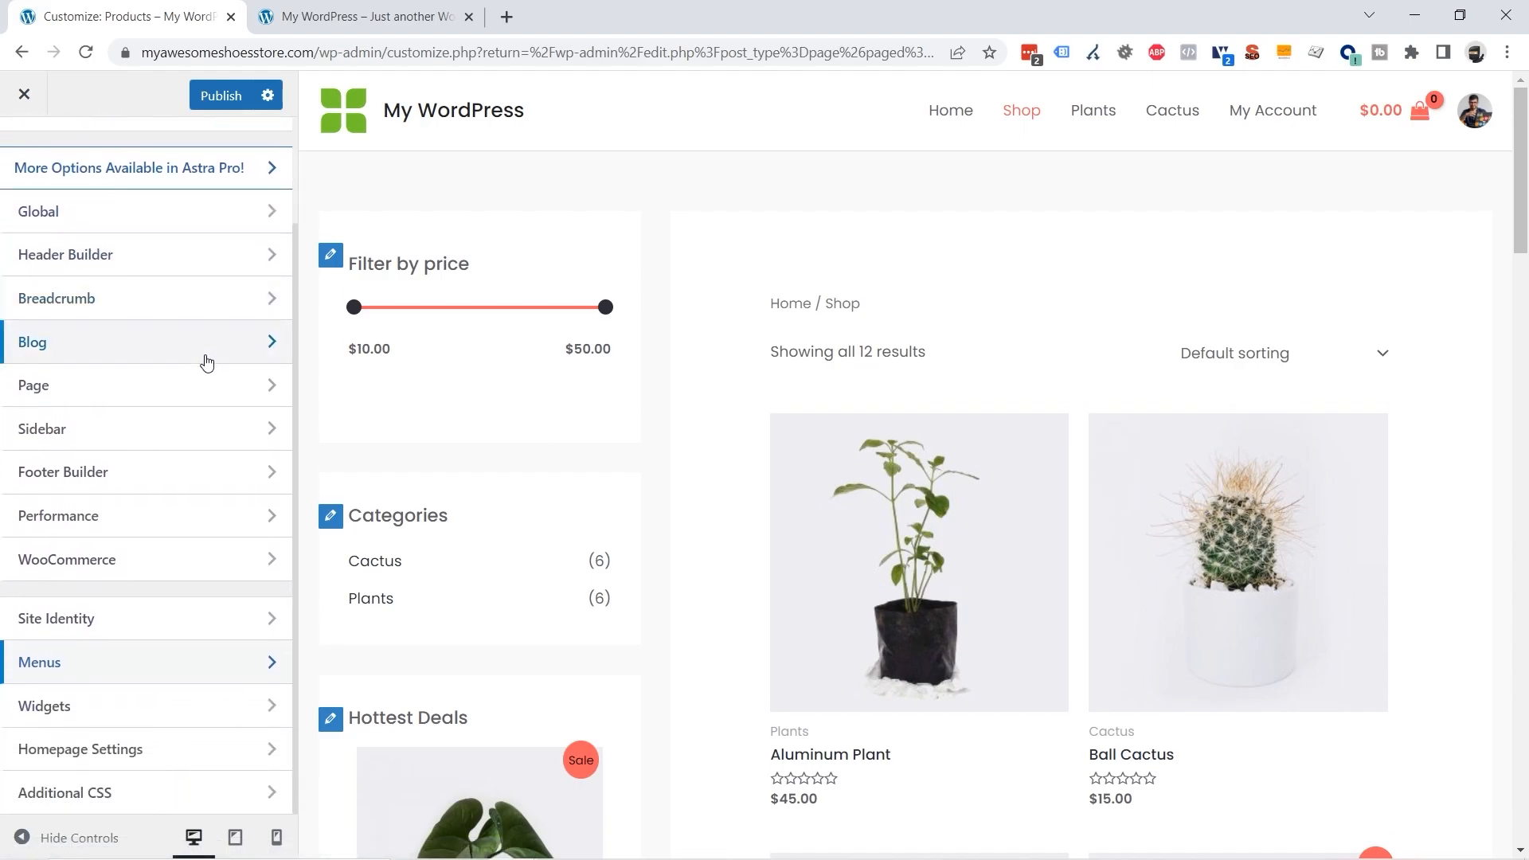
scroll(175, 561, up, 2)
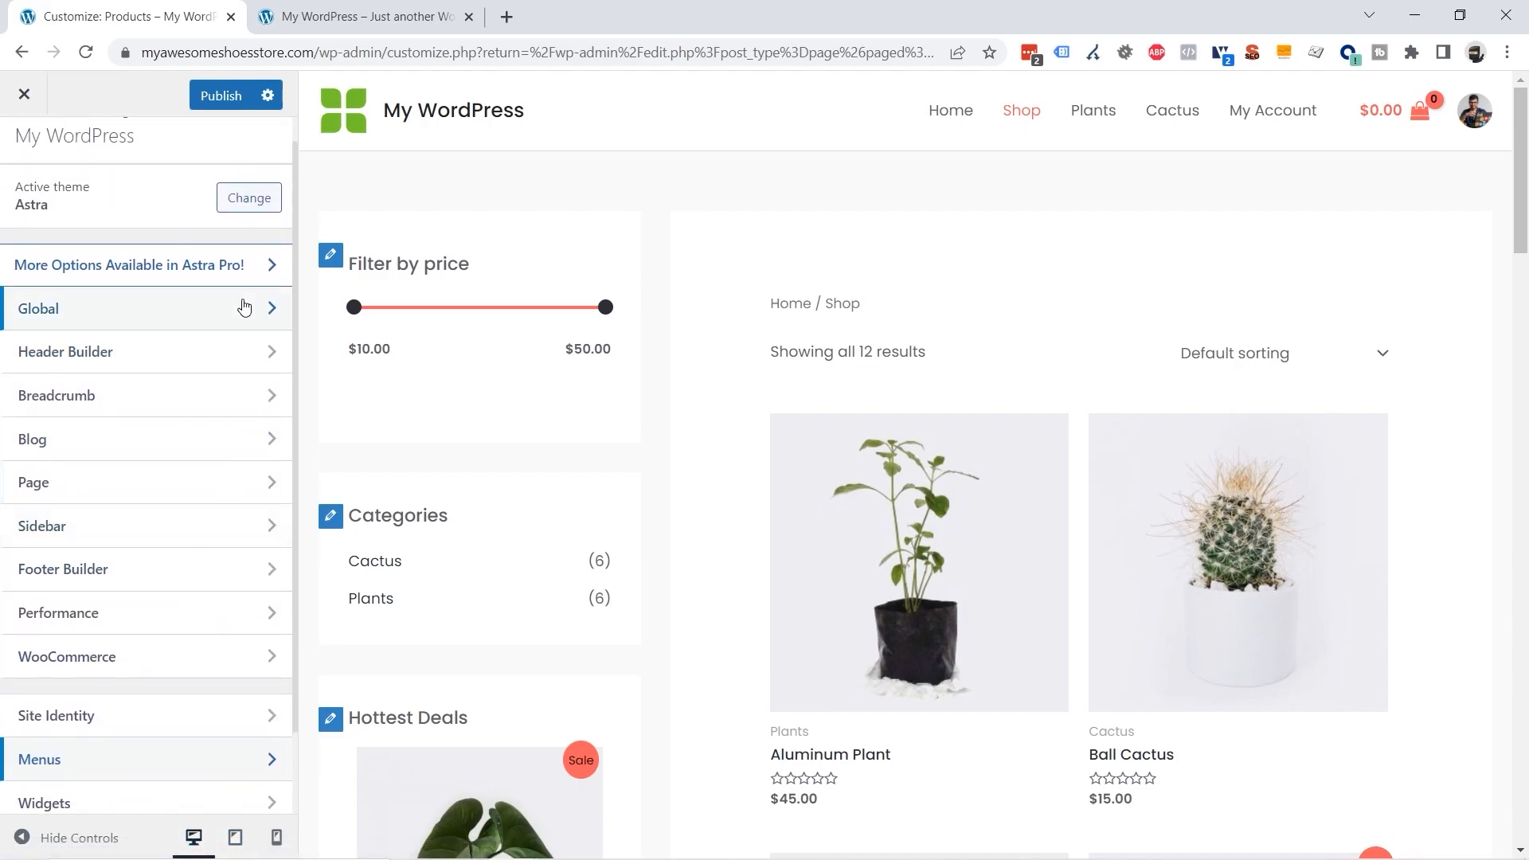
click(79, 317)
click(89, 211)
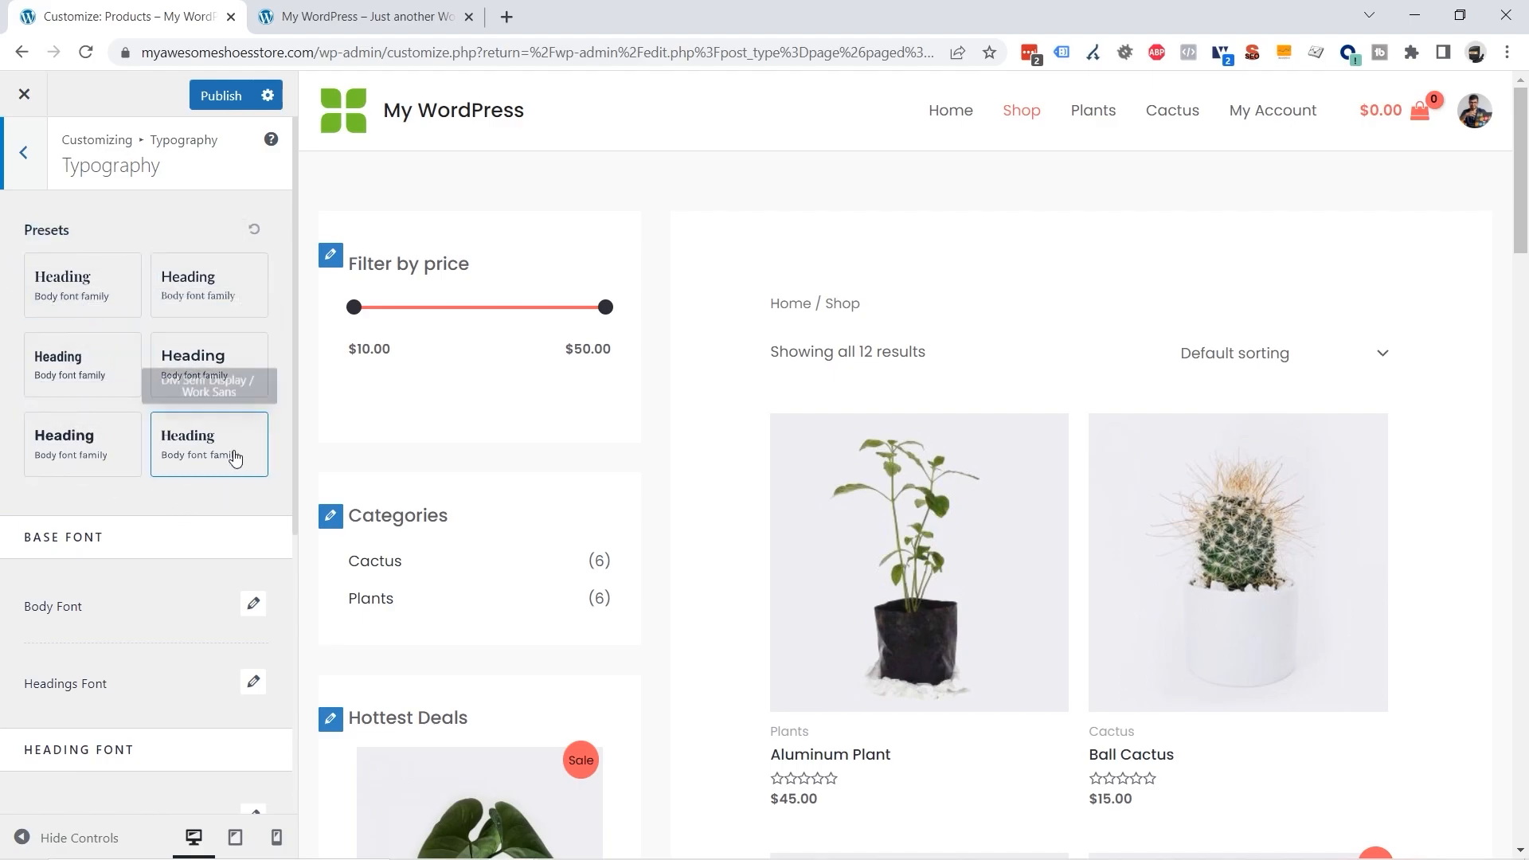
click(100, 298)
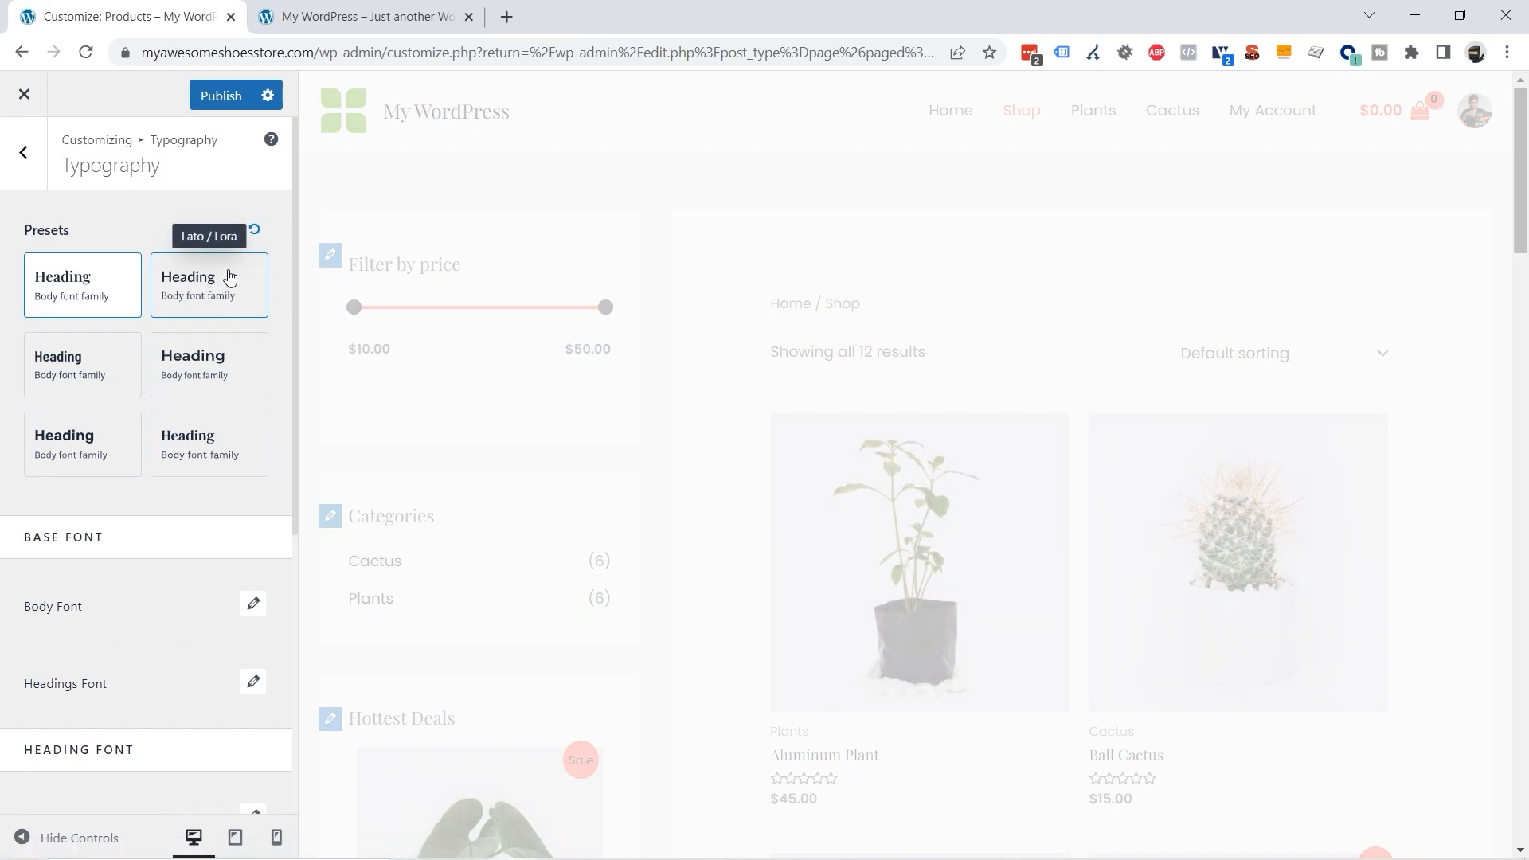
click(206, 293)
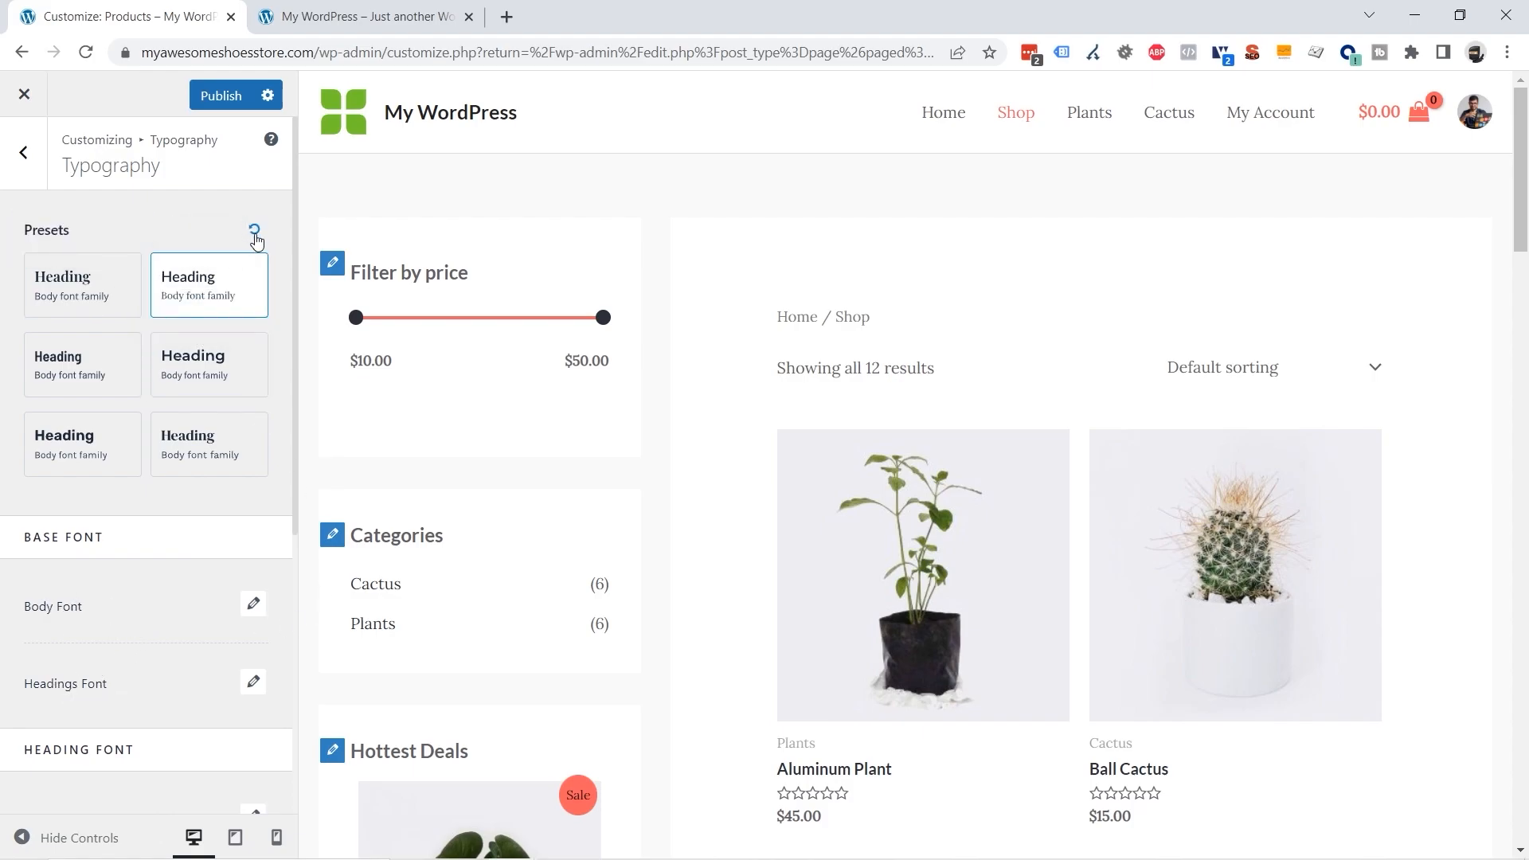
click(255, 231)
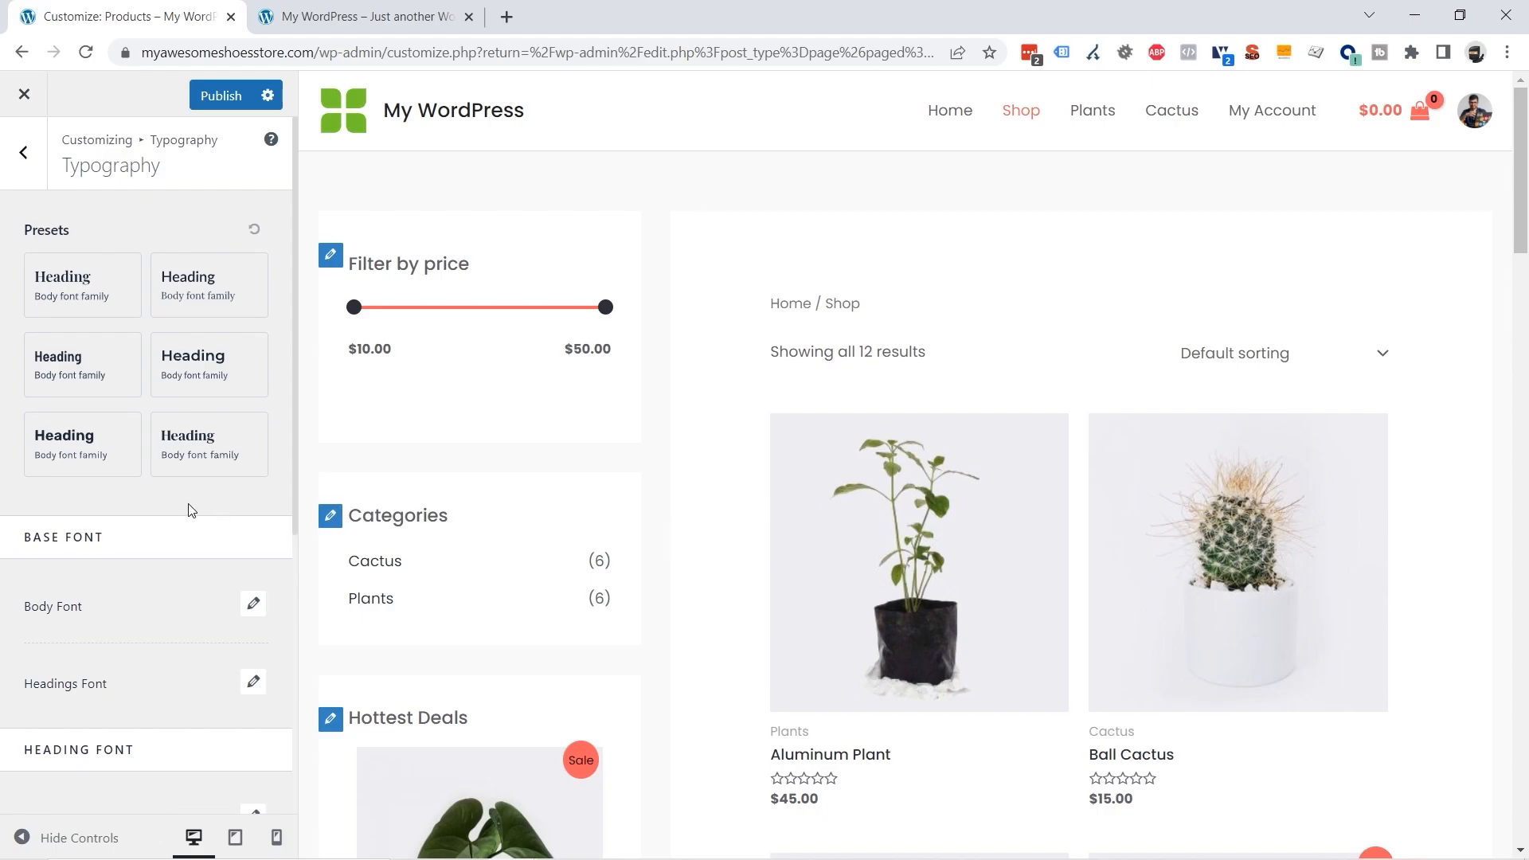
Step: Examine the base and heading font settings in the global typography alongside the shop page preview
scroll(183, 493, down, 2)
scroll(166, 419, down, 2)
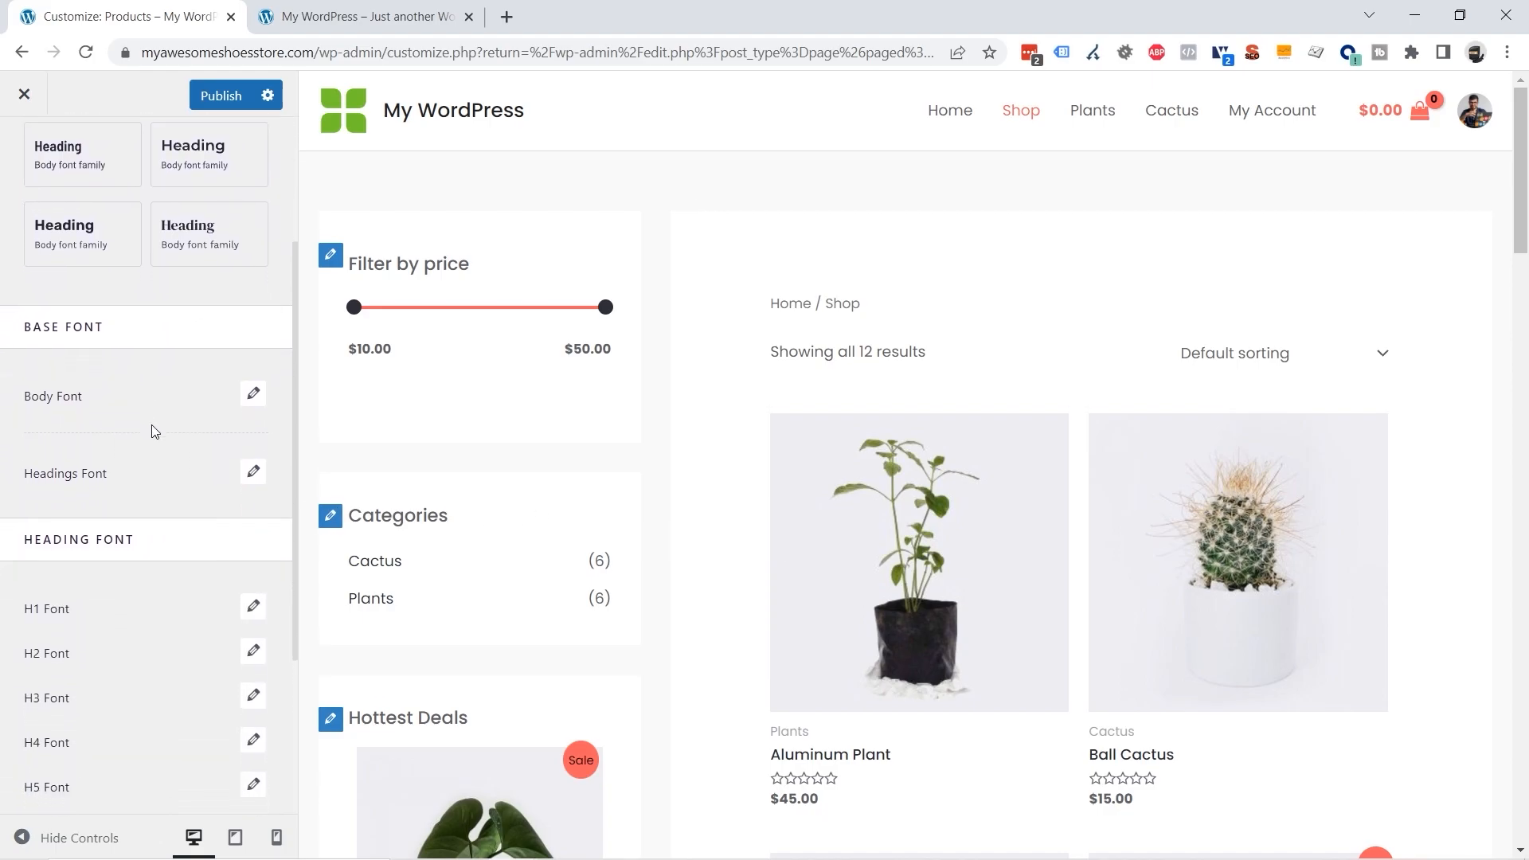
scroll(155, 431, down, 1)
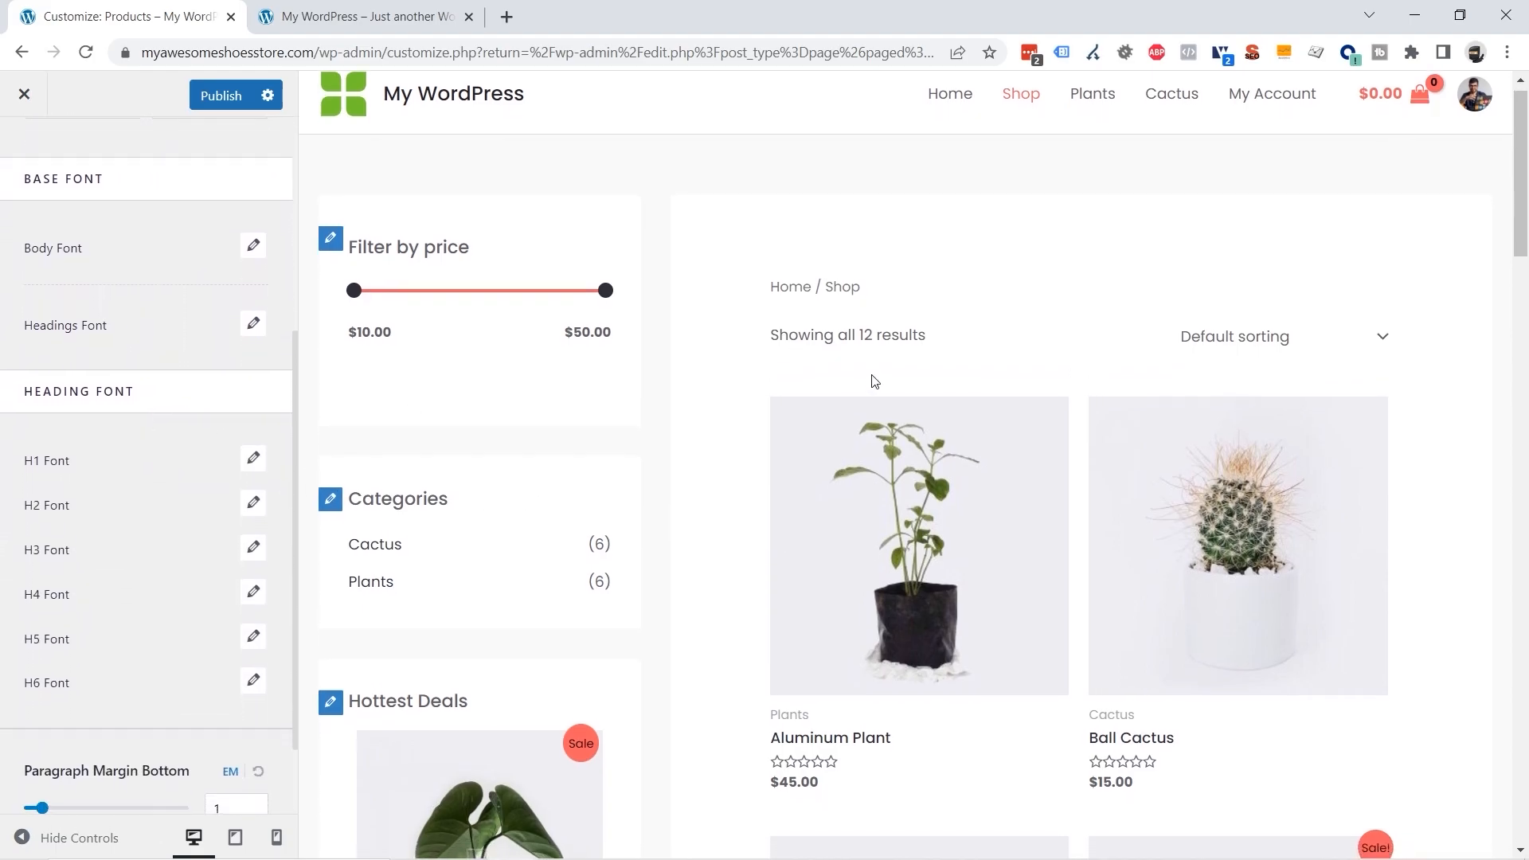
scroll(797, 358, down, 1)
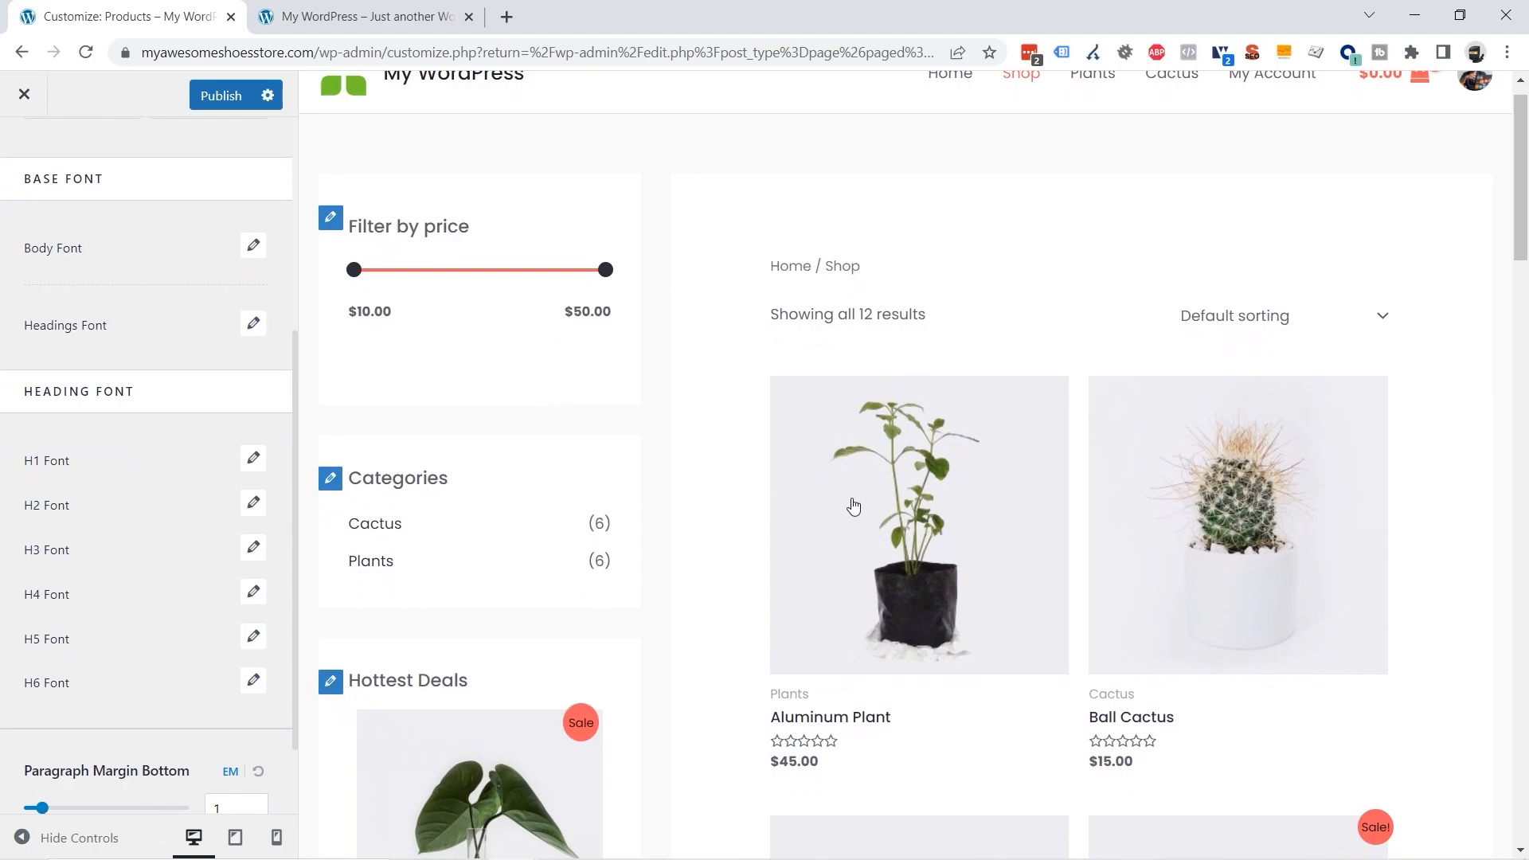
scroll(61, 246, up, 5)
Step: Switch the global color palette to Style 2 and check the header colors in the preview
click(24, 153)
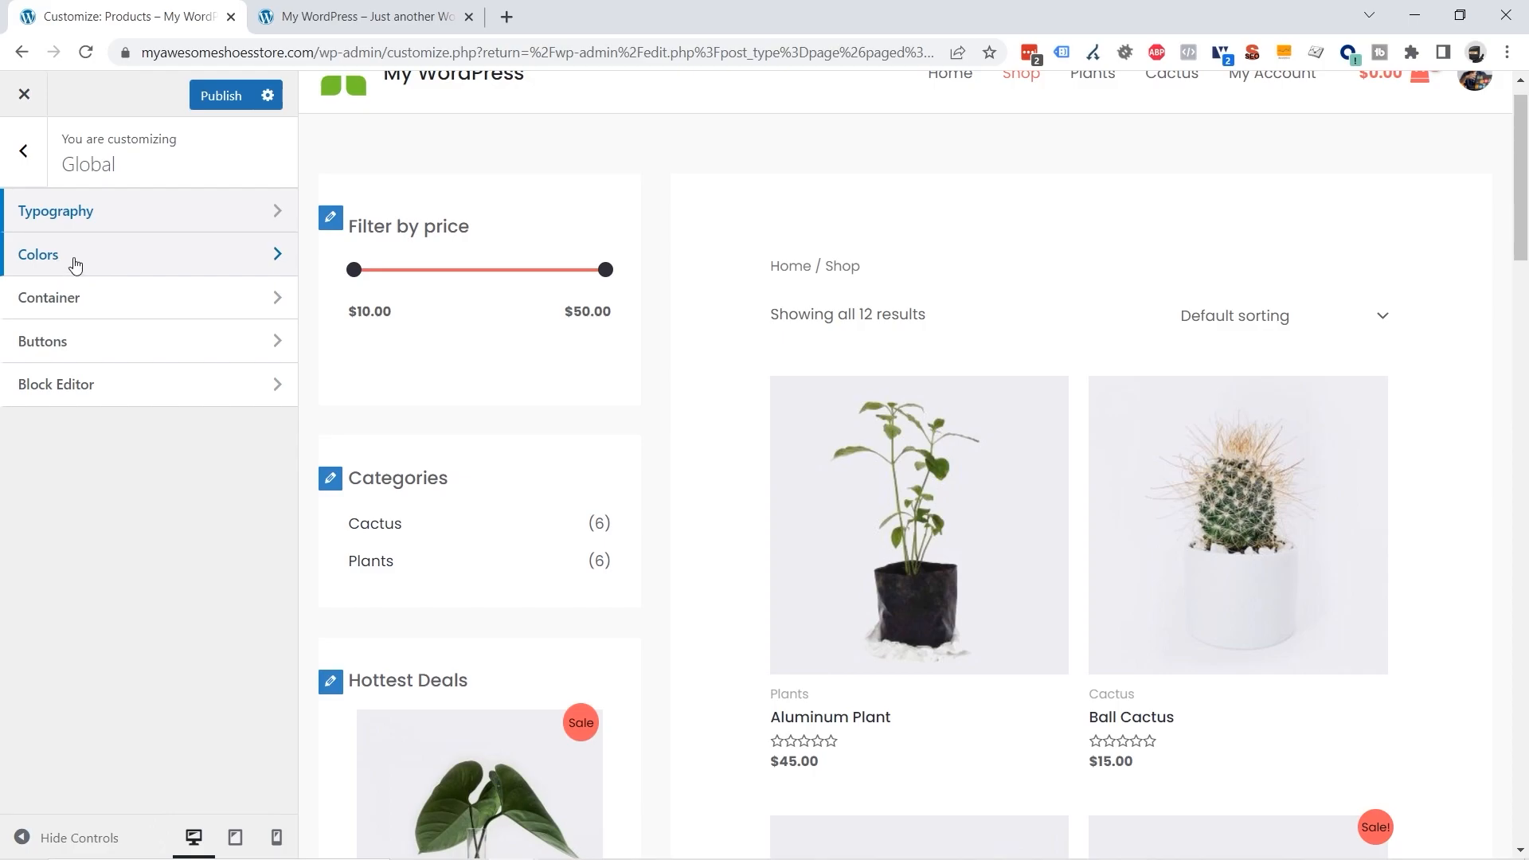
click(75, 265)
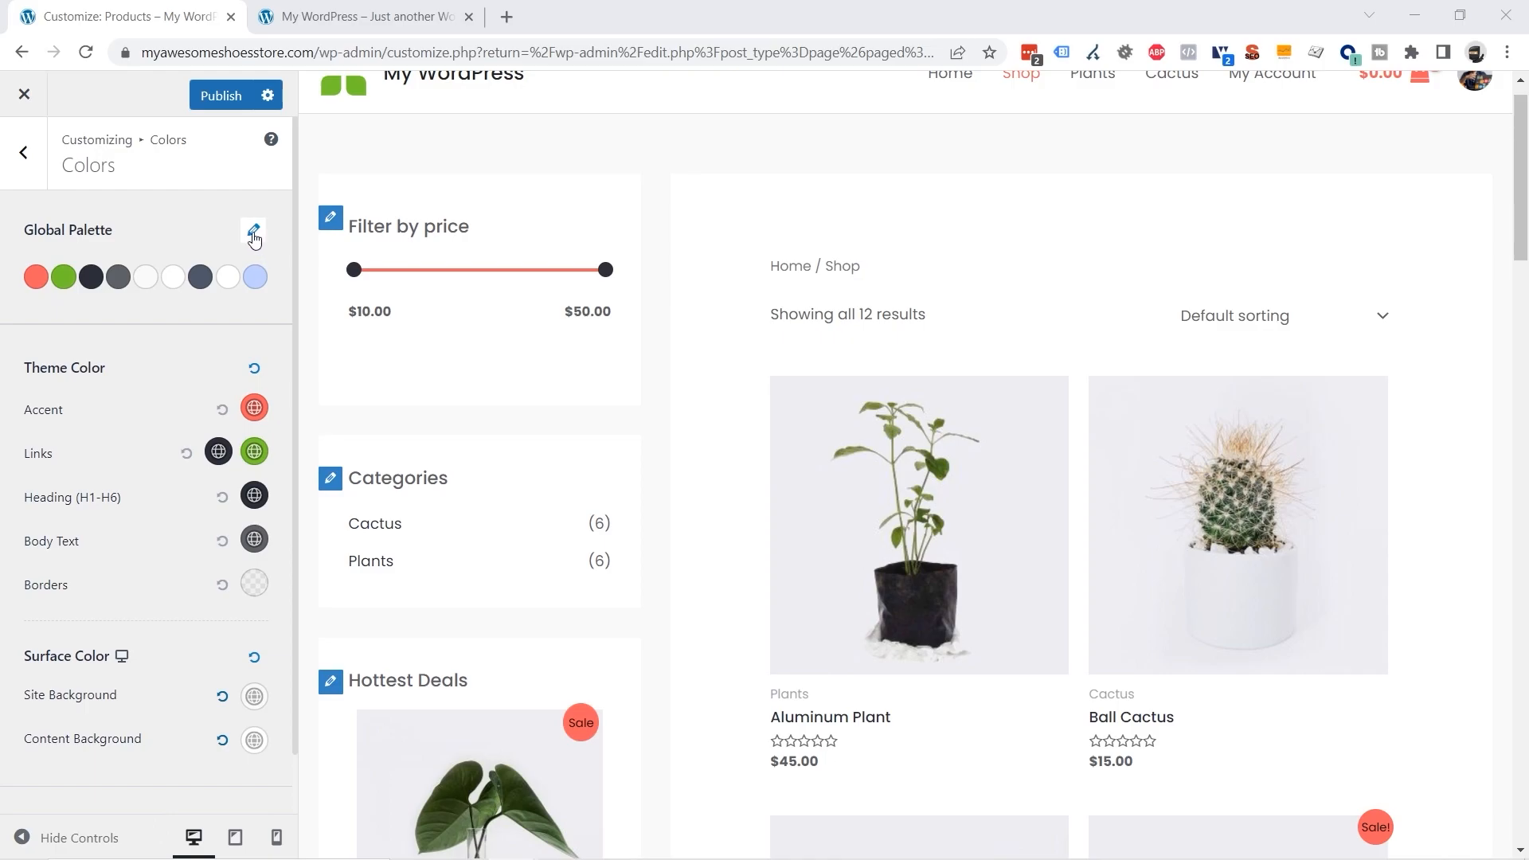
click(254, 233)
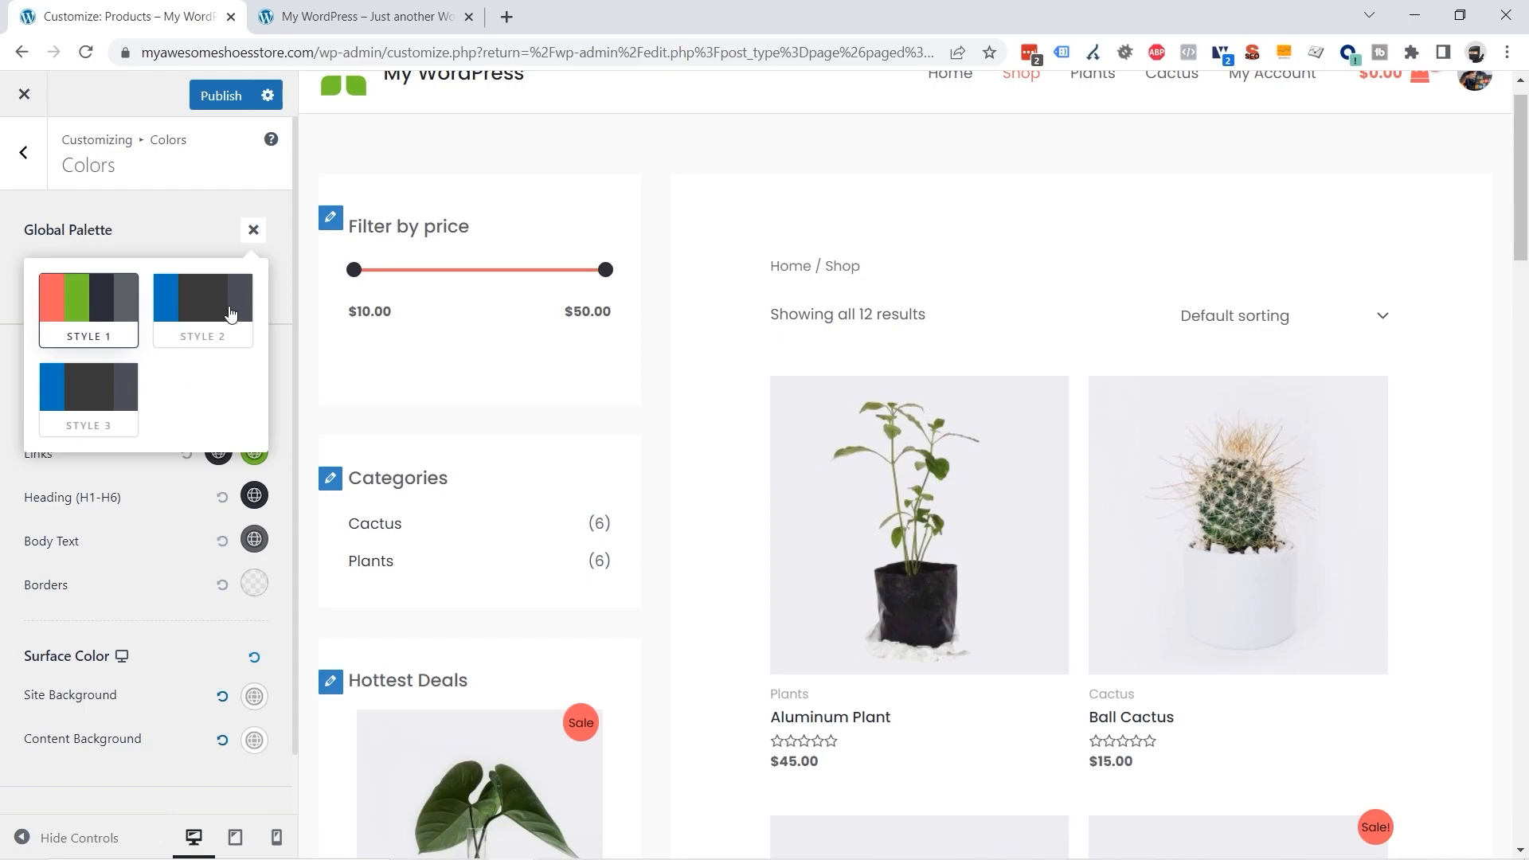
click(204, 308)
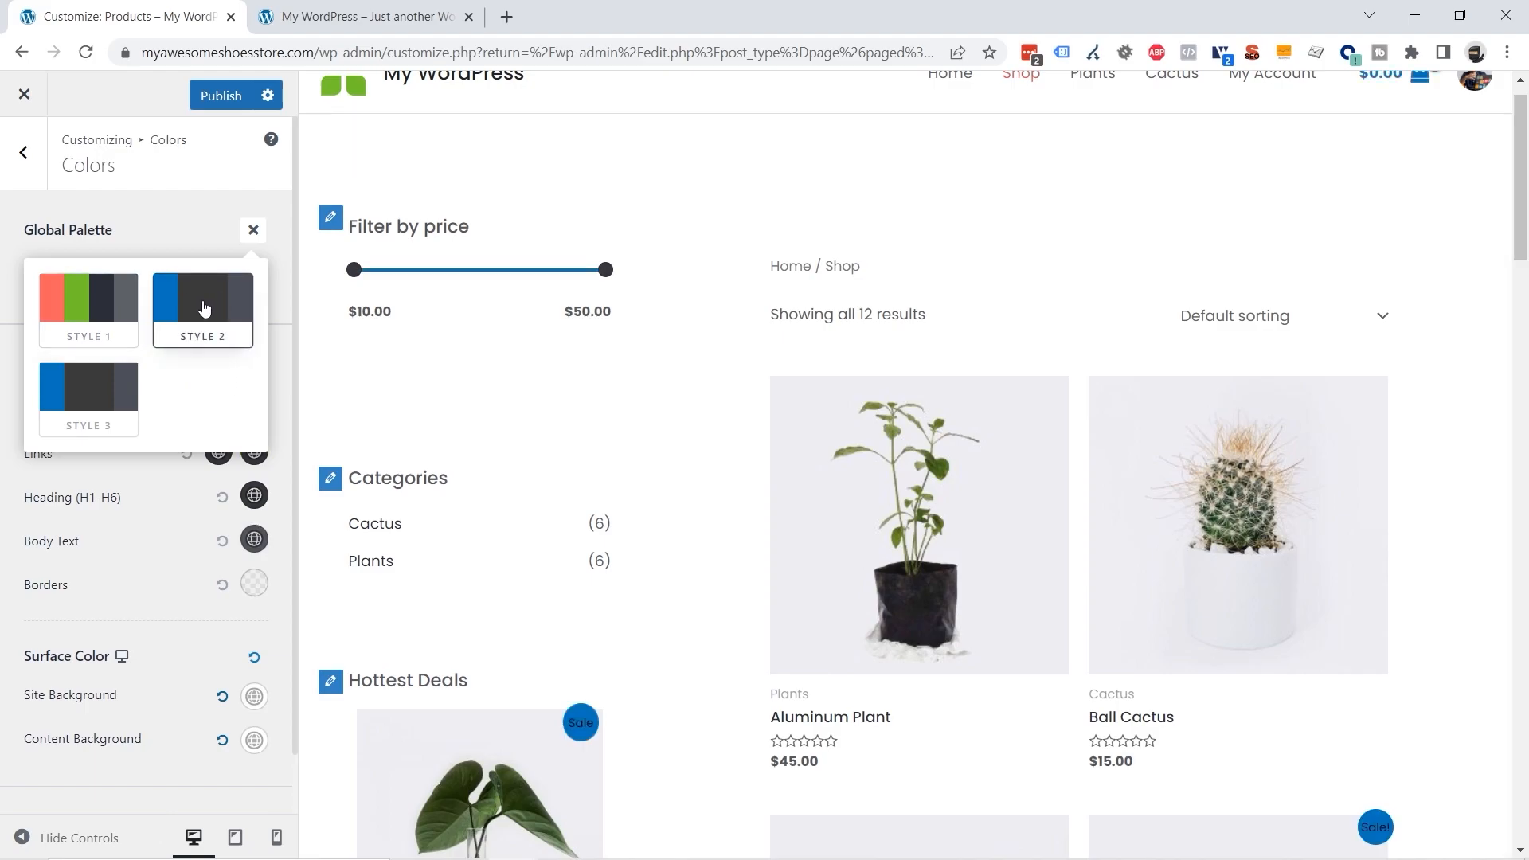
scroll(692, 492, up, 1)
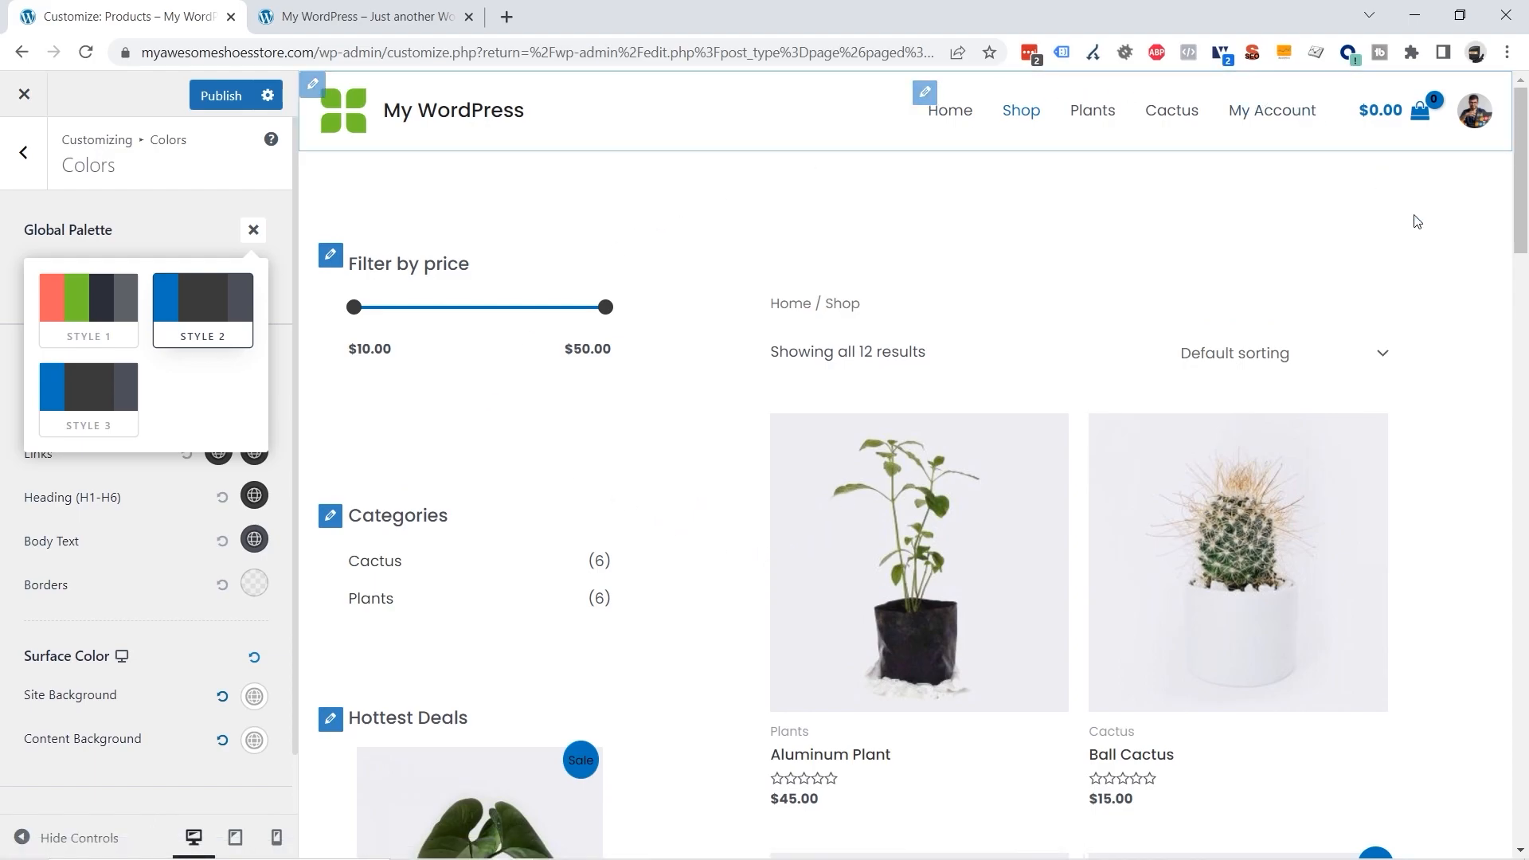
click(254, 232)
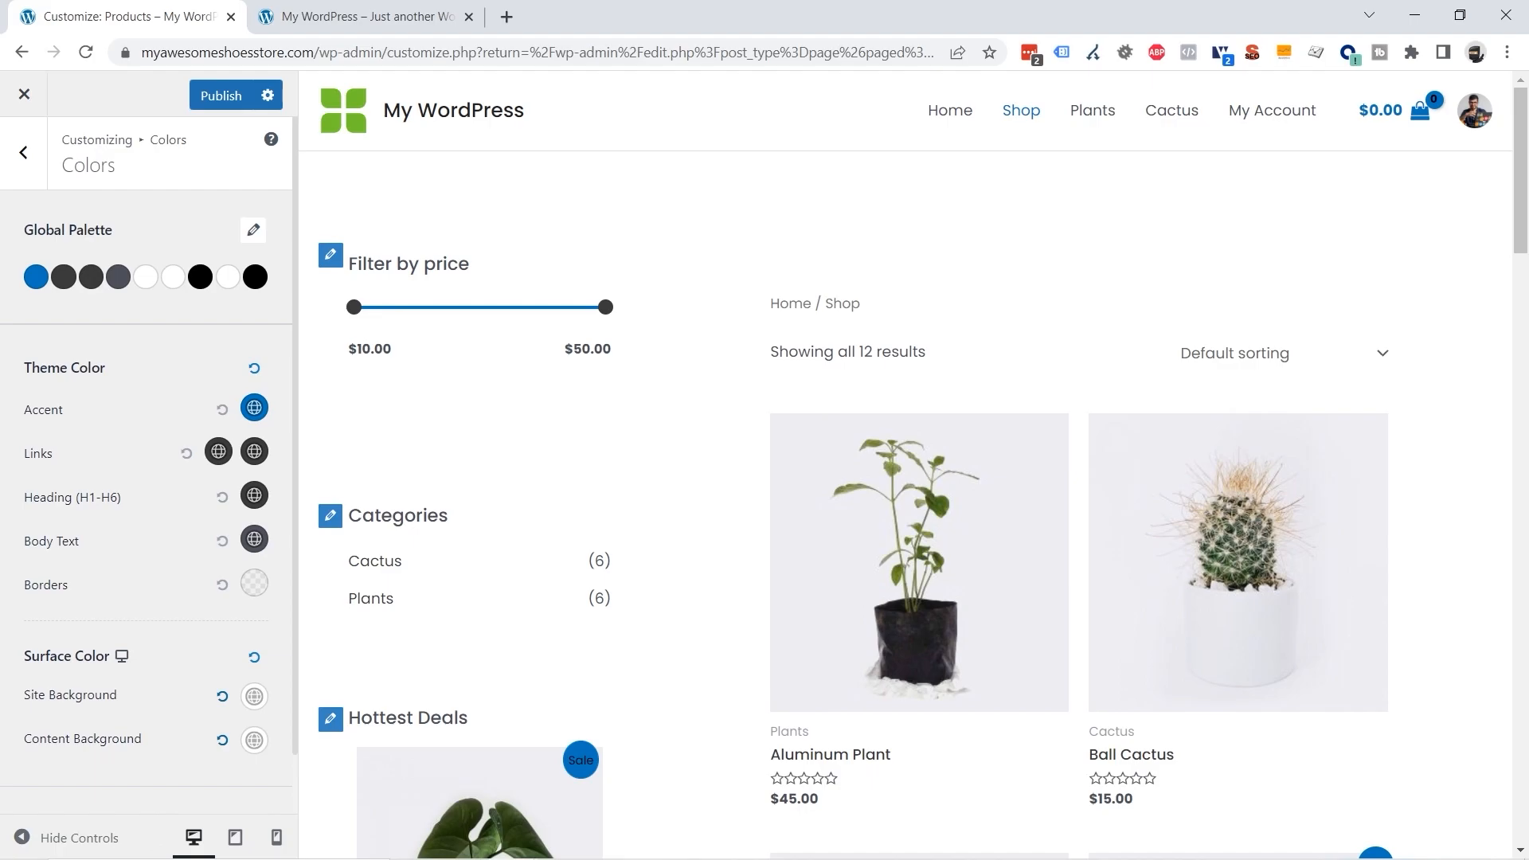
Step: Set Color 2 of the global palette to hex #b2a075
click(64, 279)
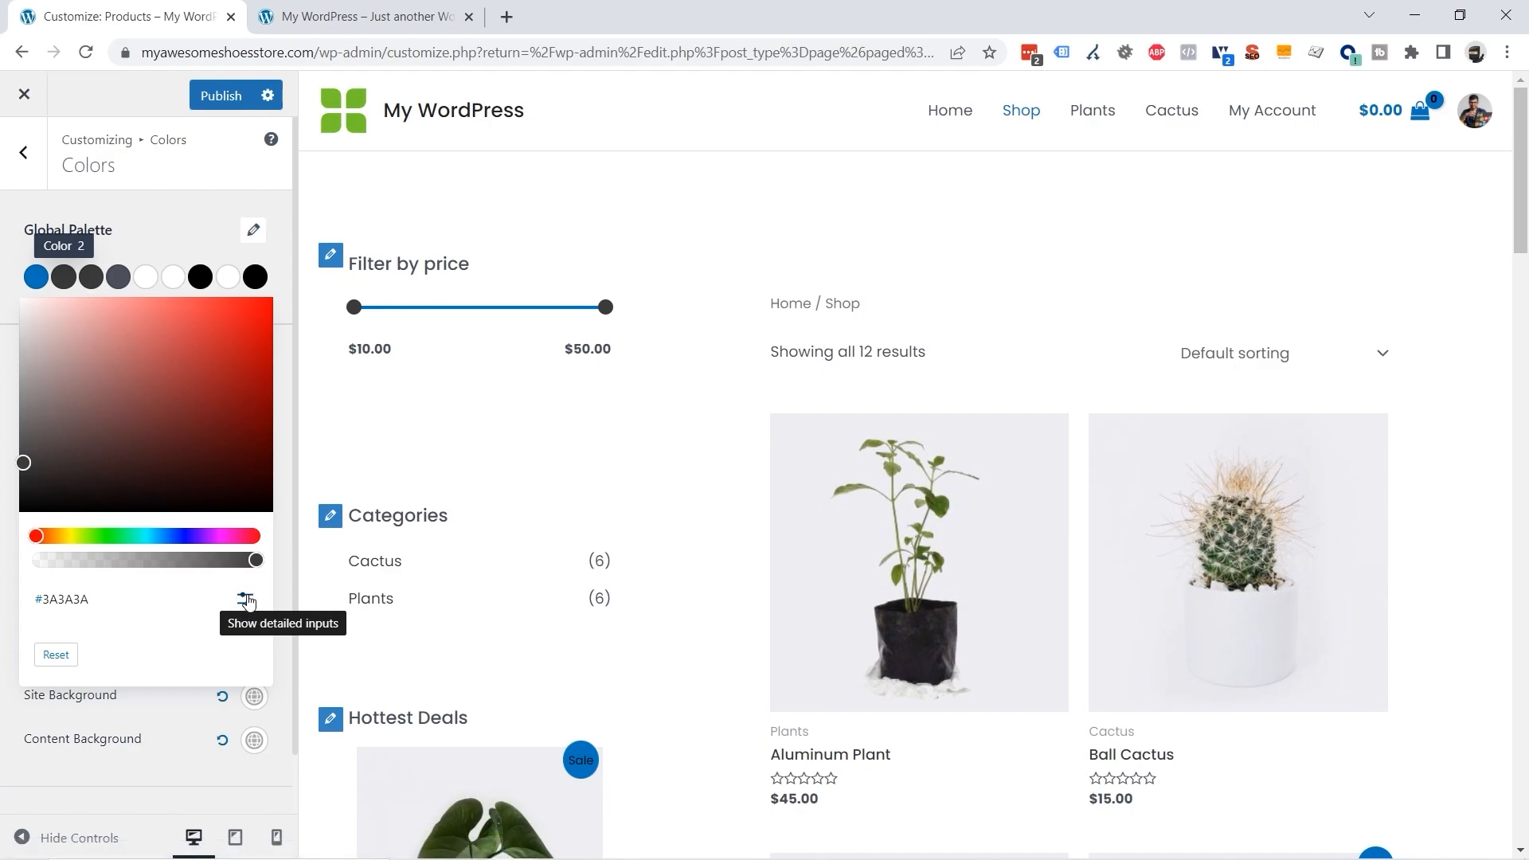
click(246, 599)
drag(120, 652, 45, 661)
text(#b2a075)
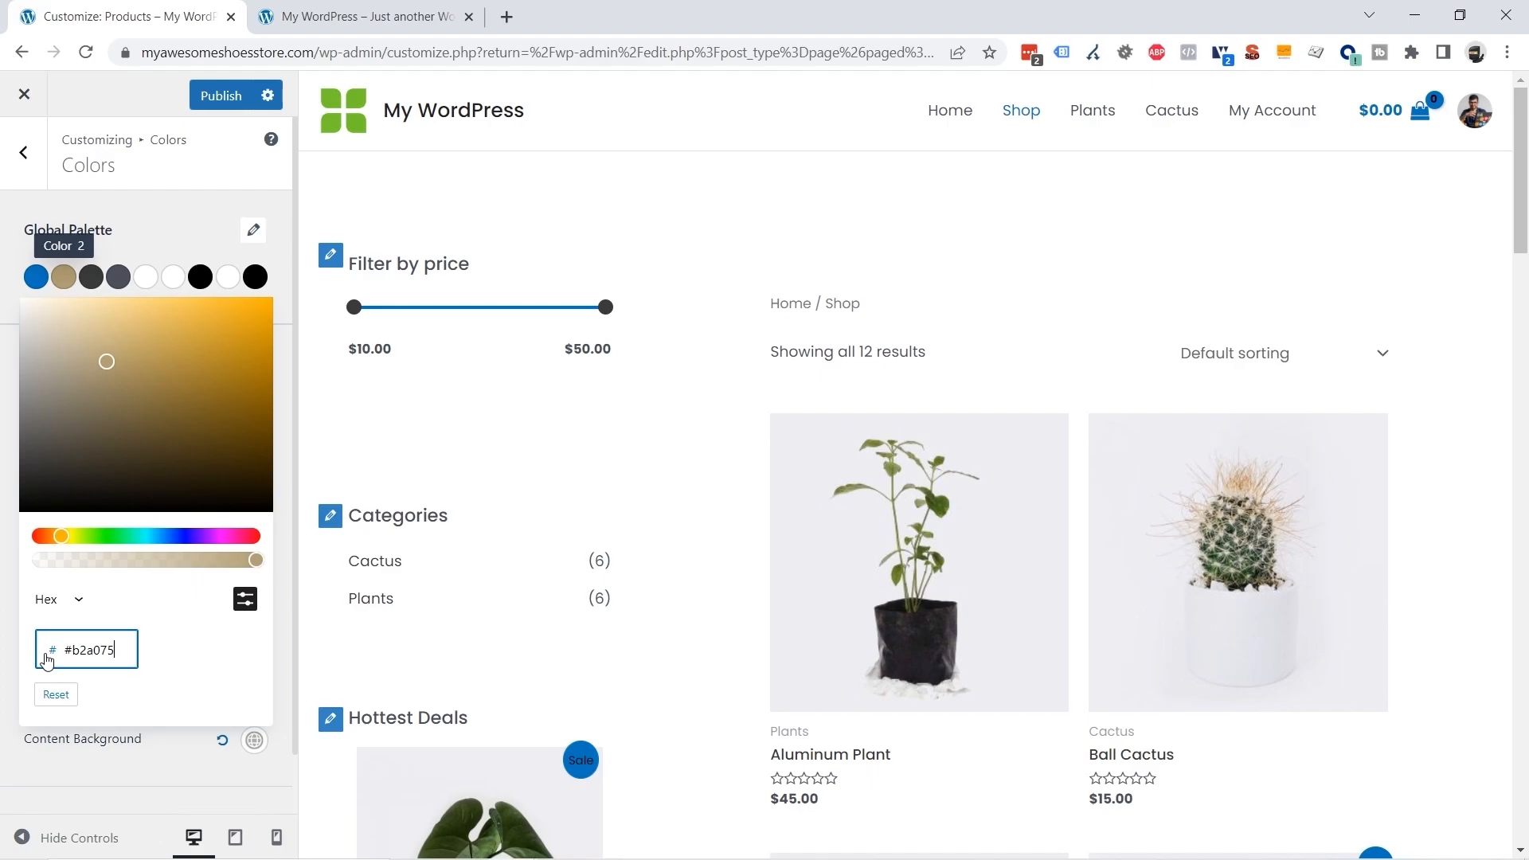
Step: Close the Color 2 picker and set Color 5 of the global palette to hex #F1F1F1
click(194, 660)
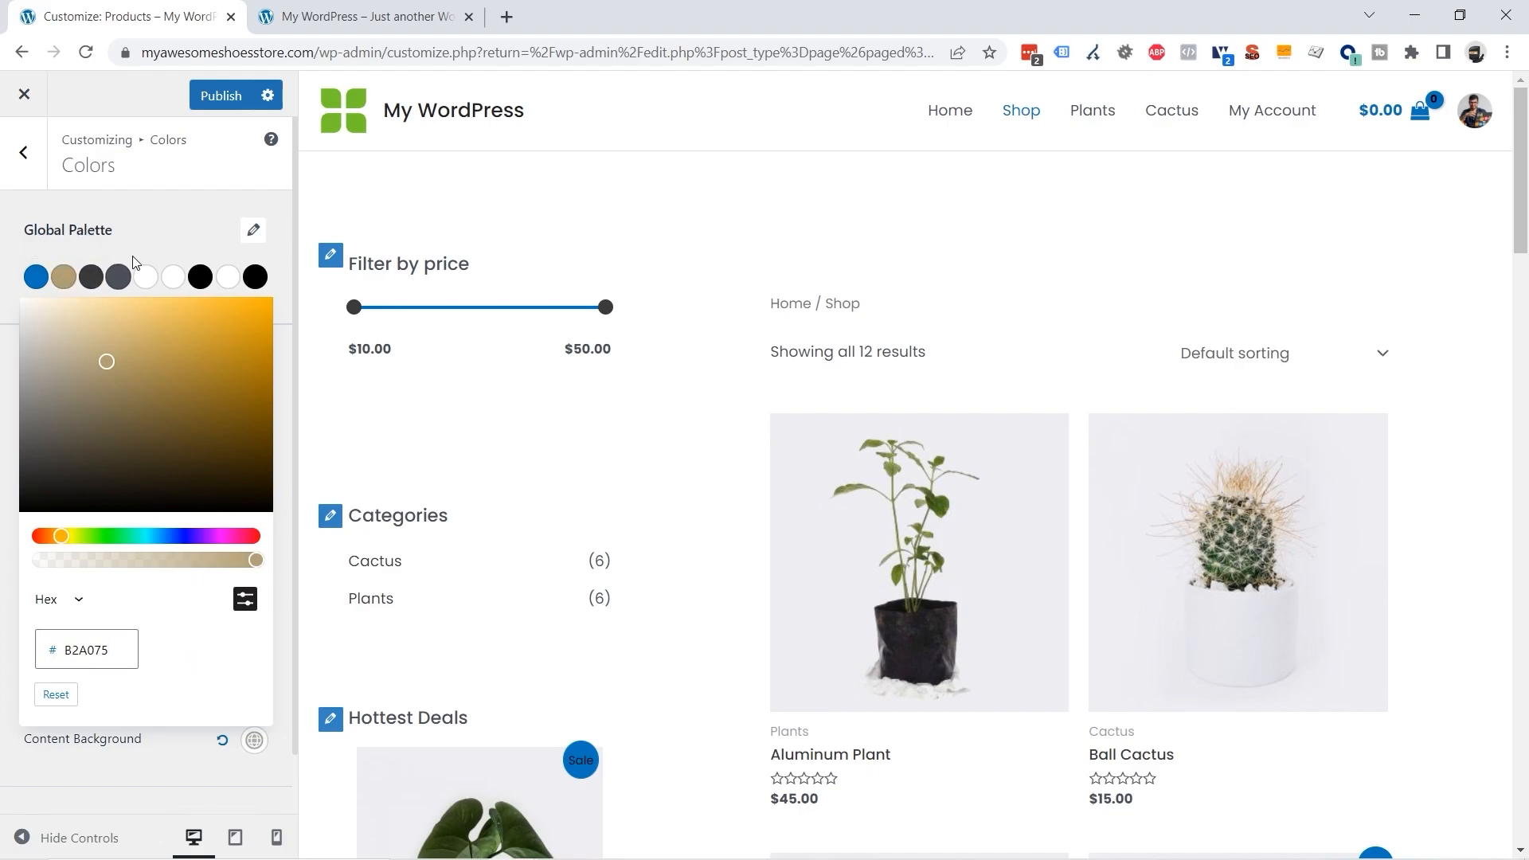
click(184, 233)
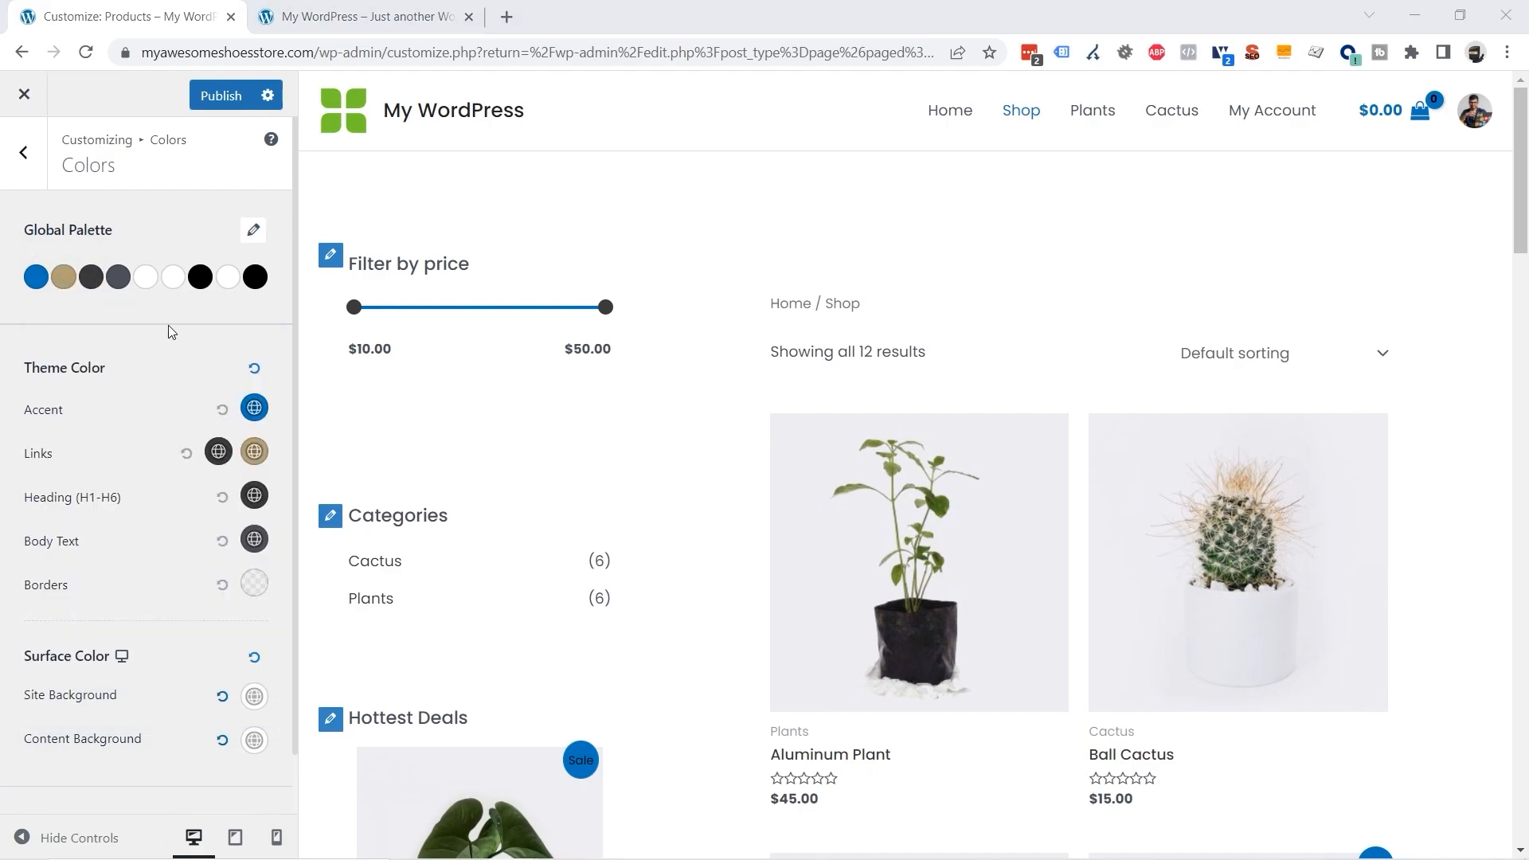
click(146, 288)
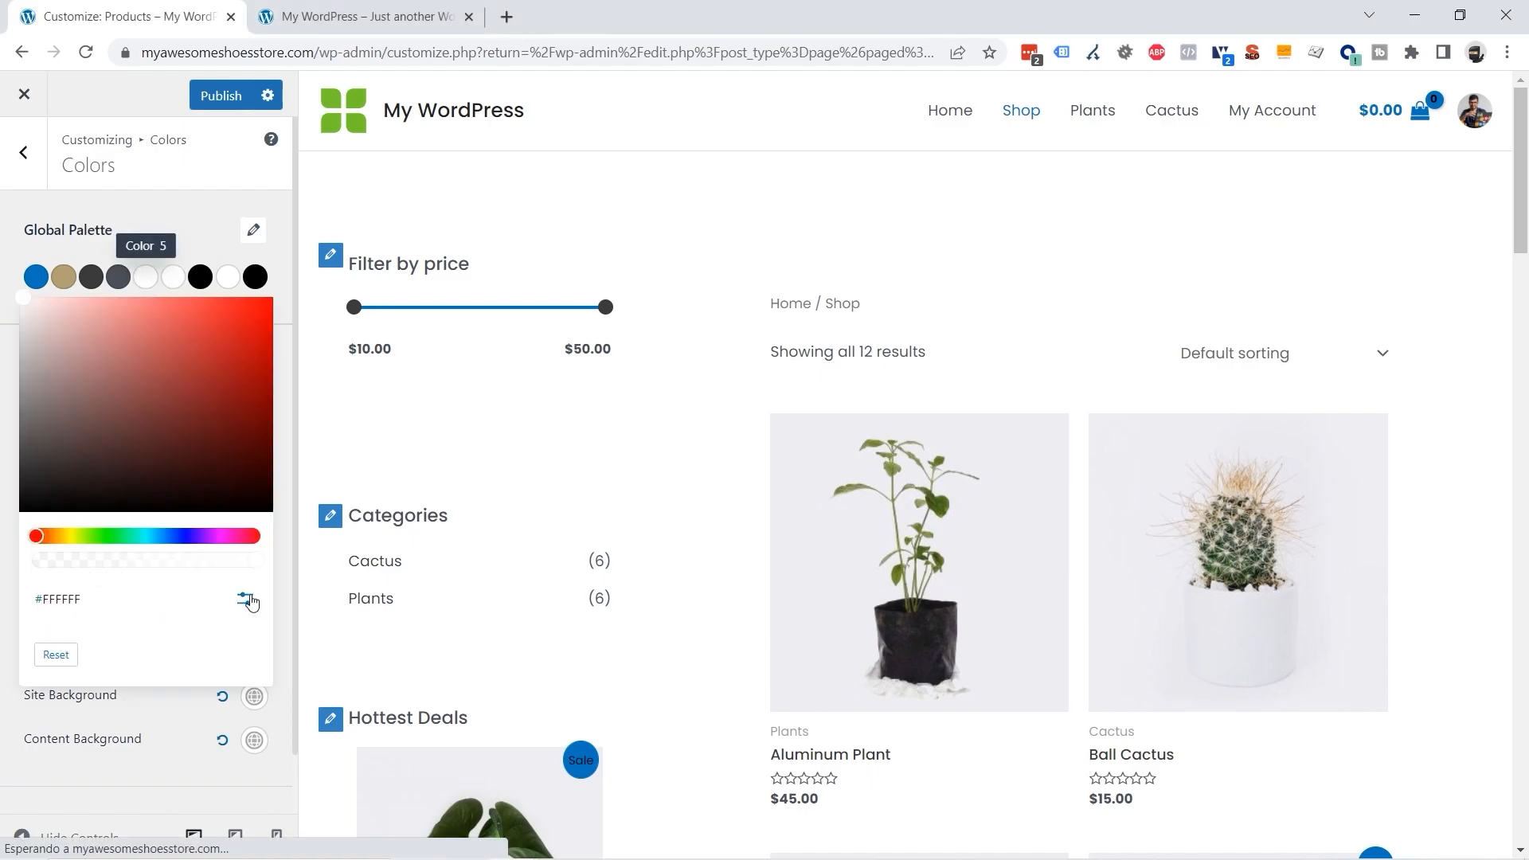
click(246, 602)
double_click(84, 648)
text(F1F1F1)
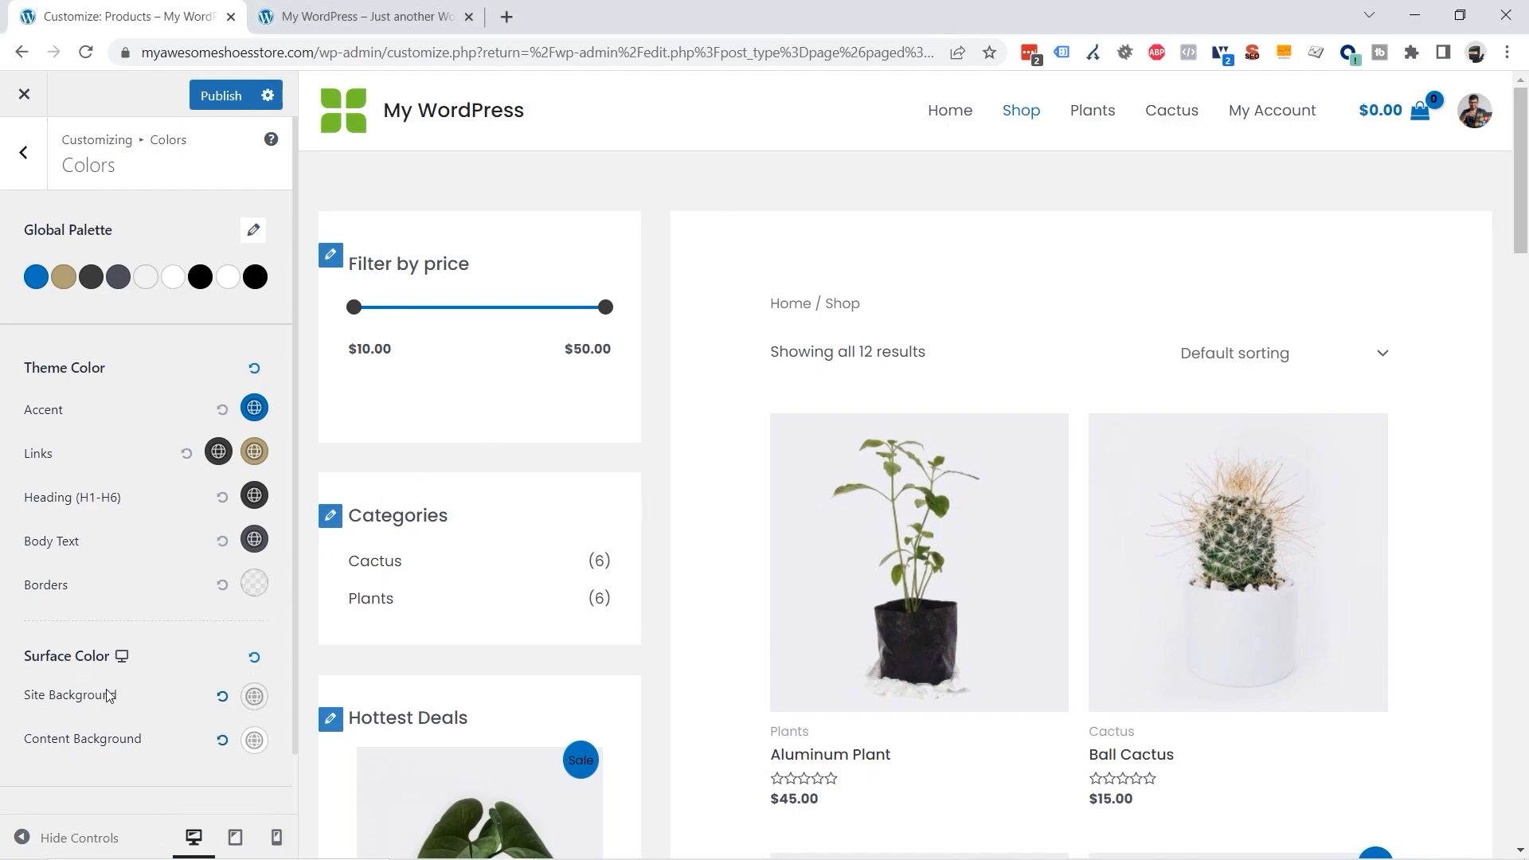
Step: Change the site background to the sixth palette color, white, and publish the changes
click(255, 699)
scroll(263, 637, down, 3)
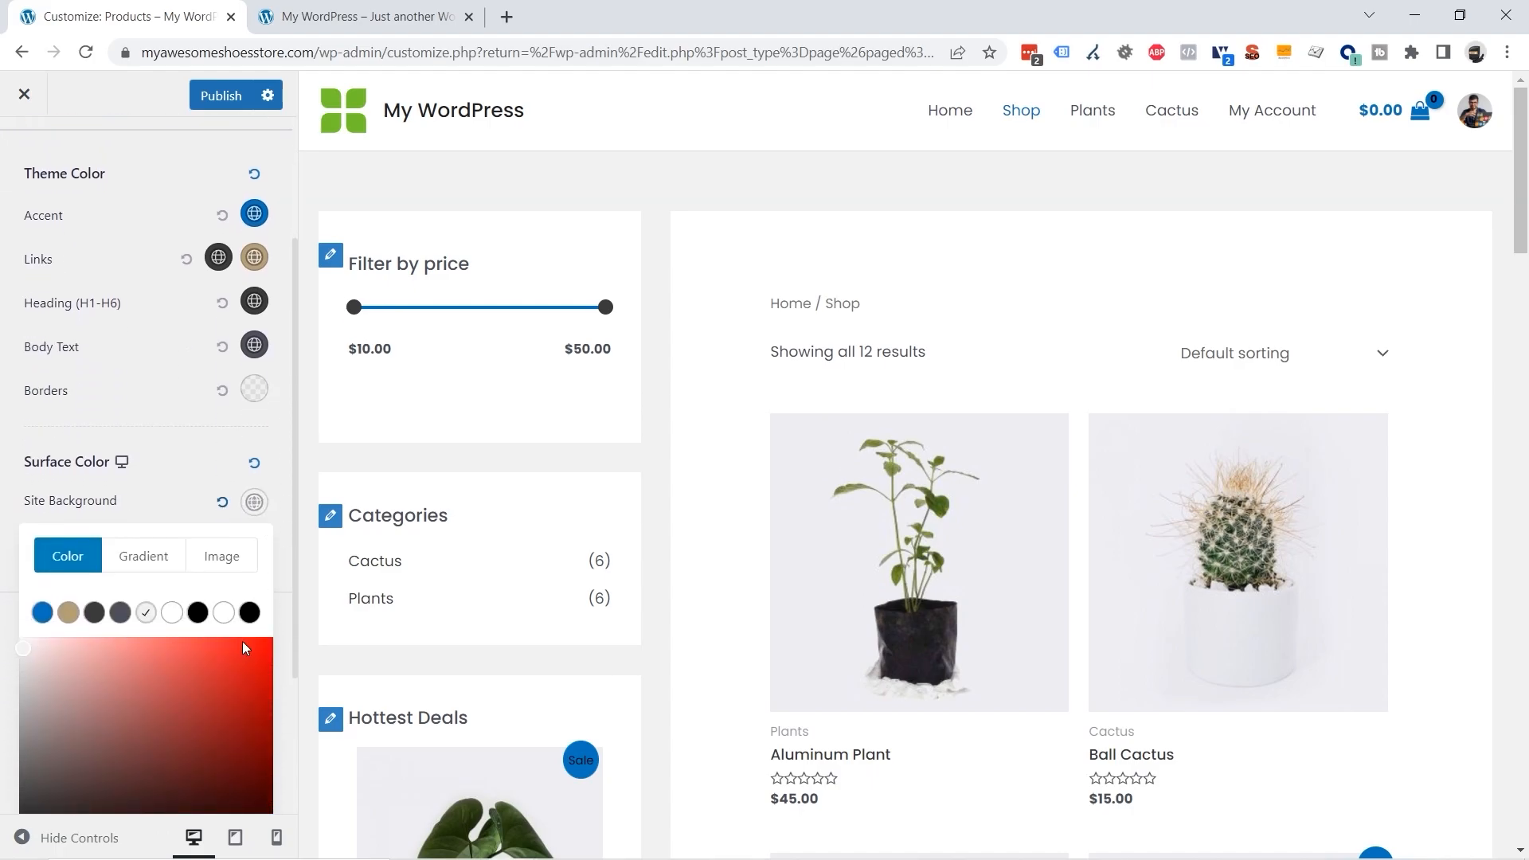
click(171, 613)
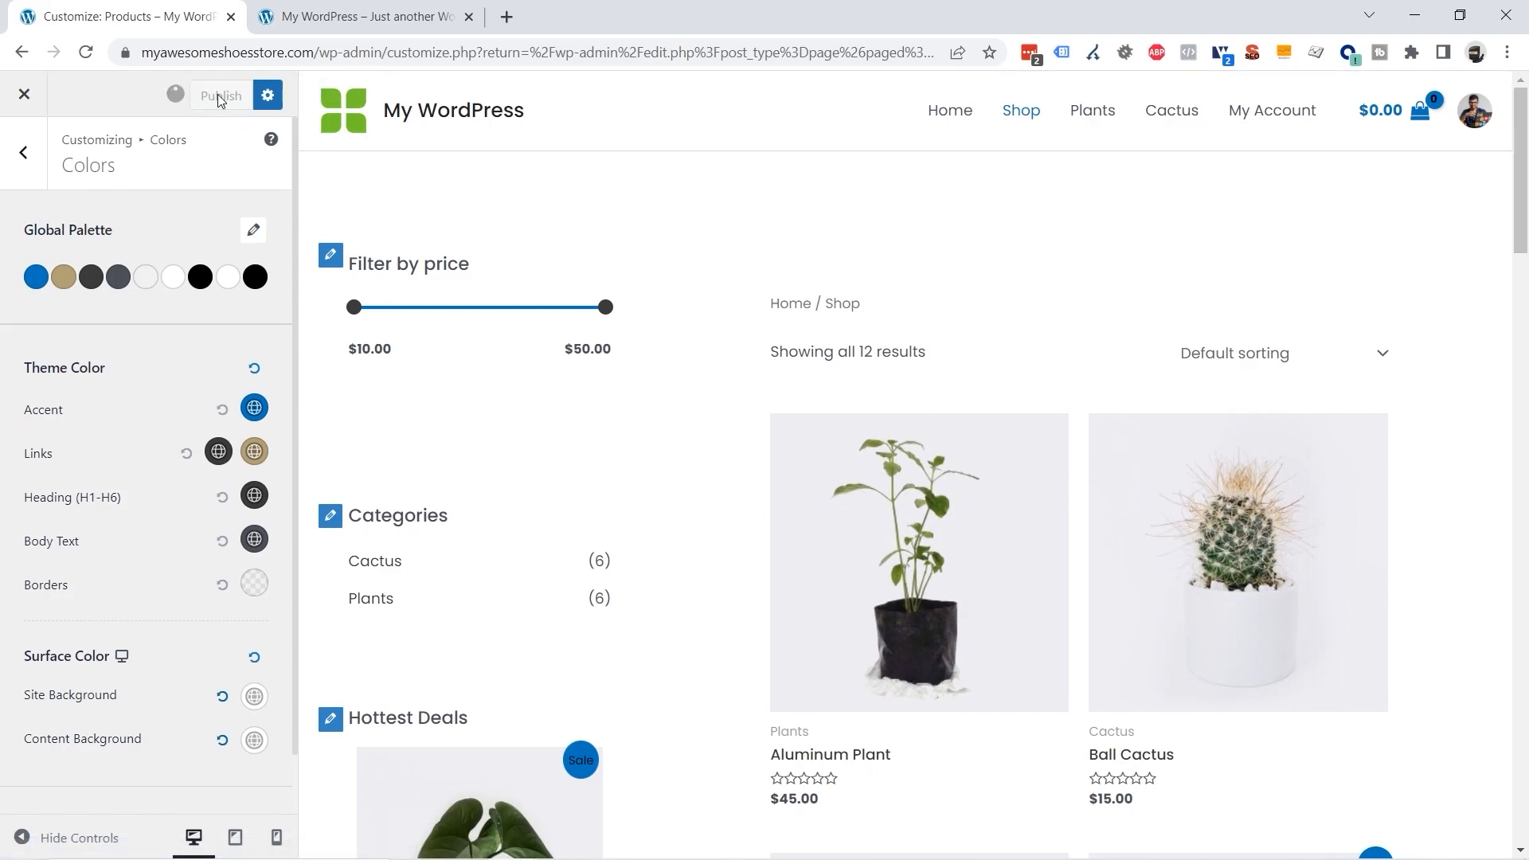
Step: Reload the live home page and check the new colors across its sections
click(358, 24)
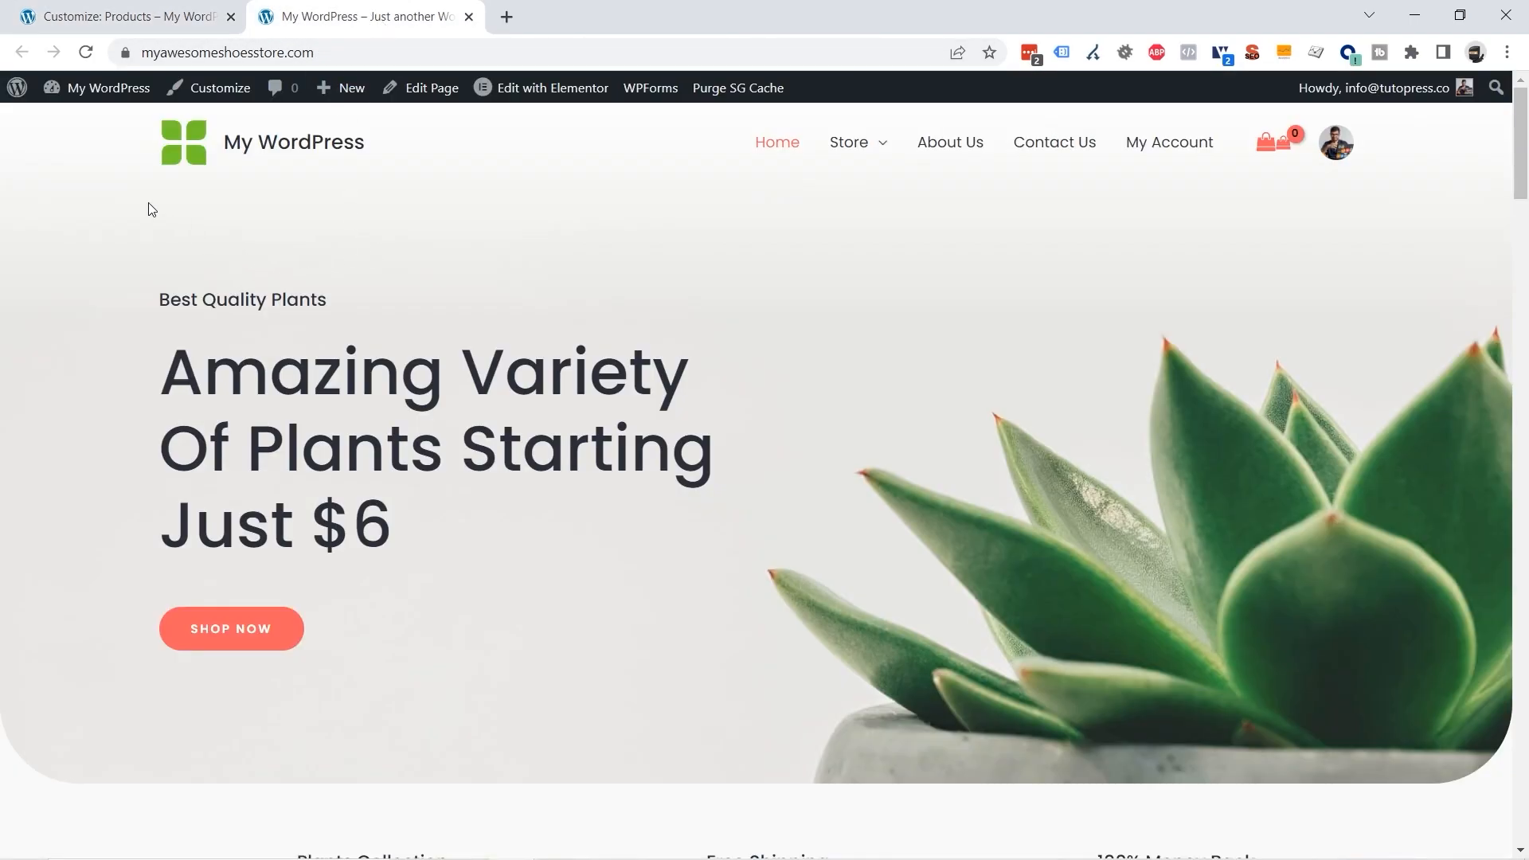
click(85, 51)
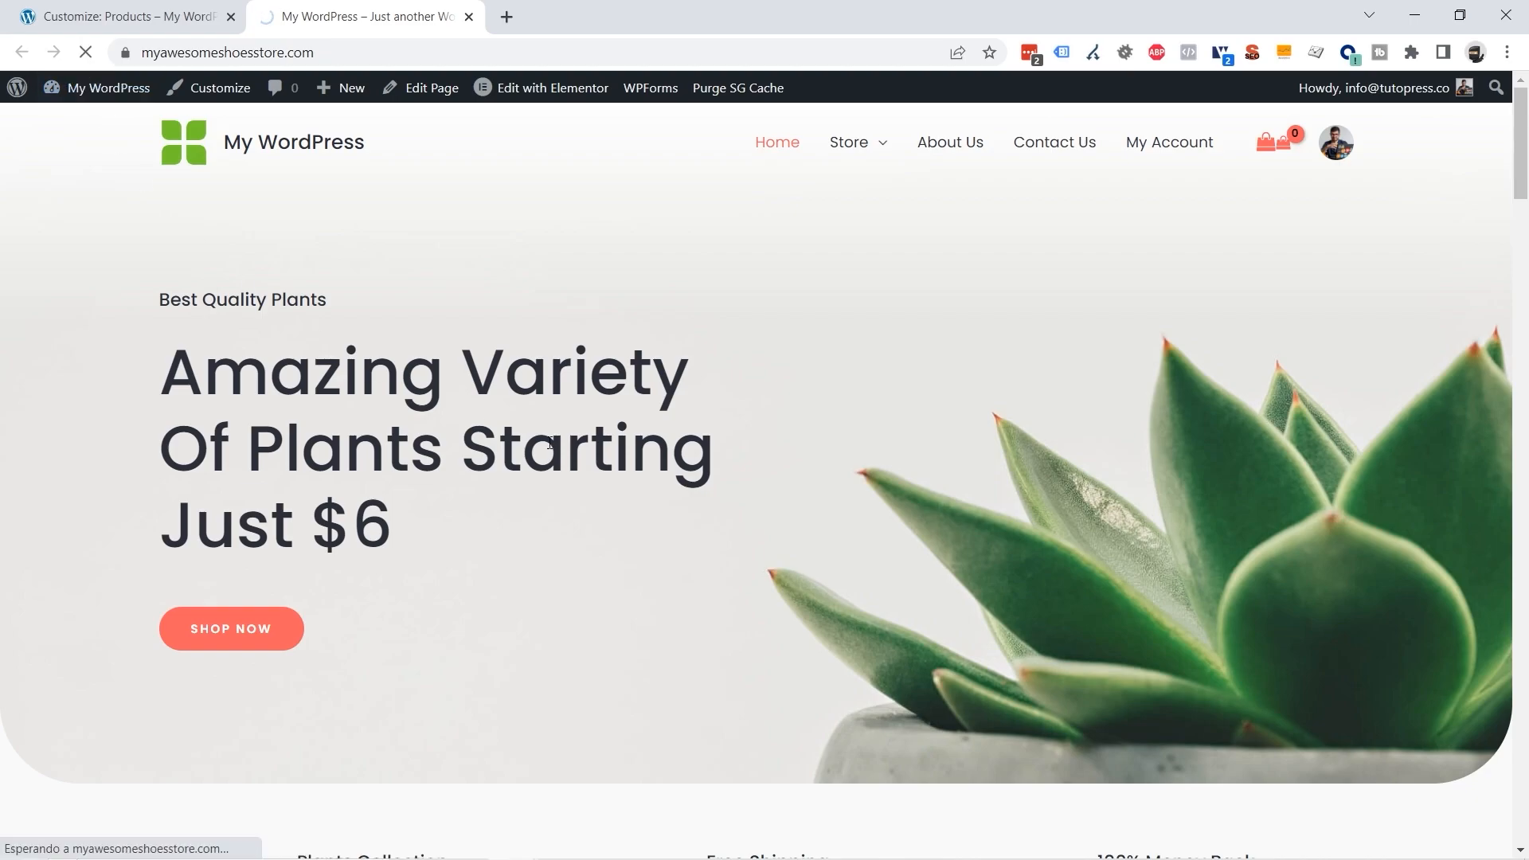
scroll(532, 464, down, 15)
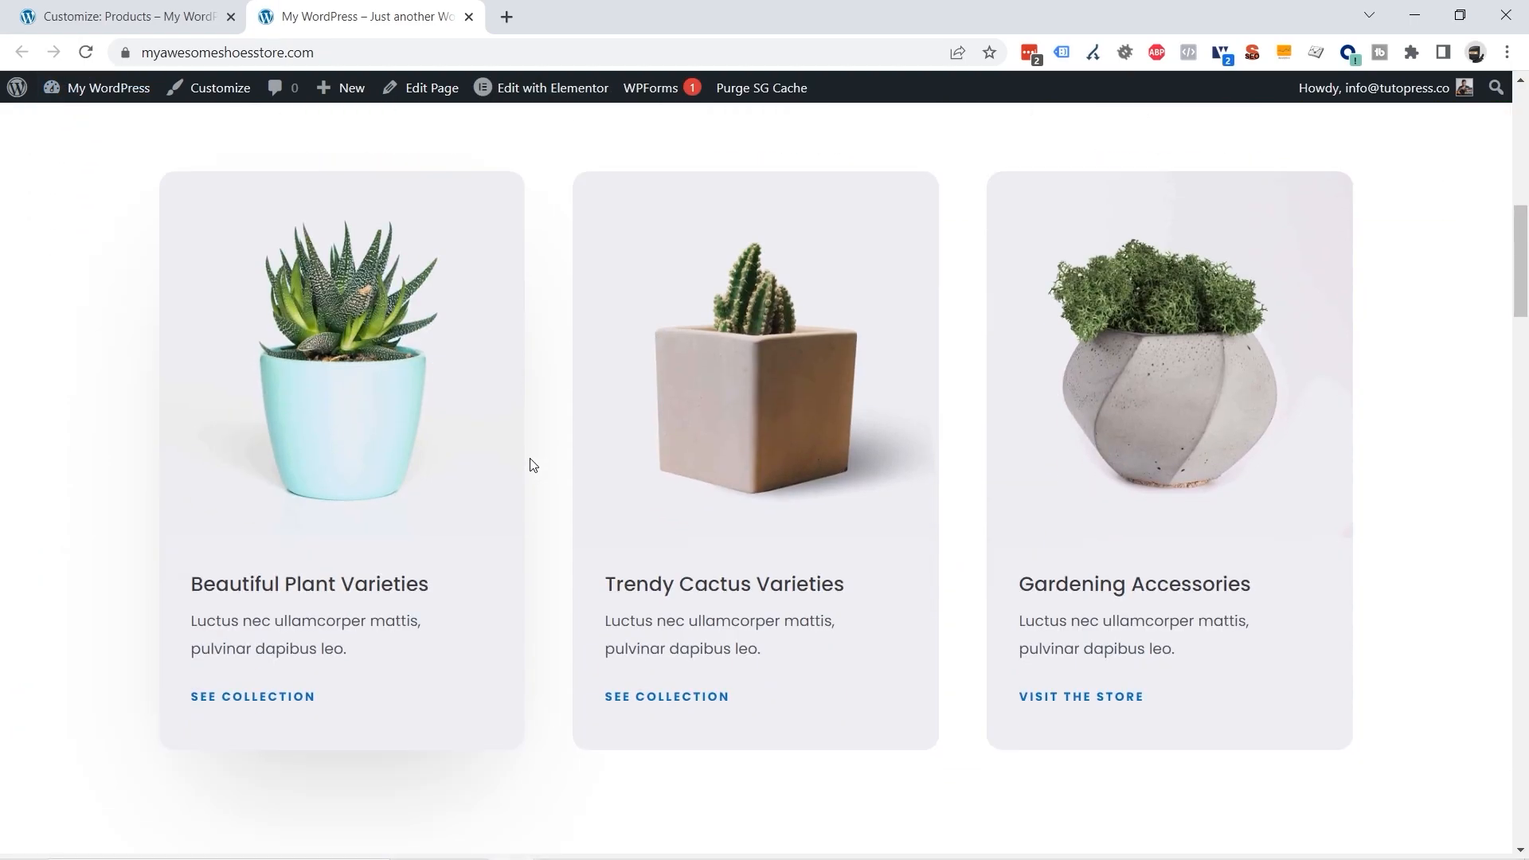
scroll(532, 463, down, 15)
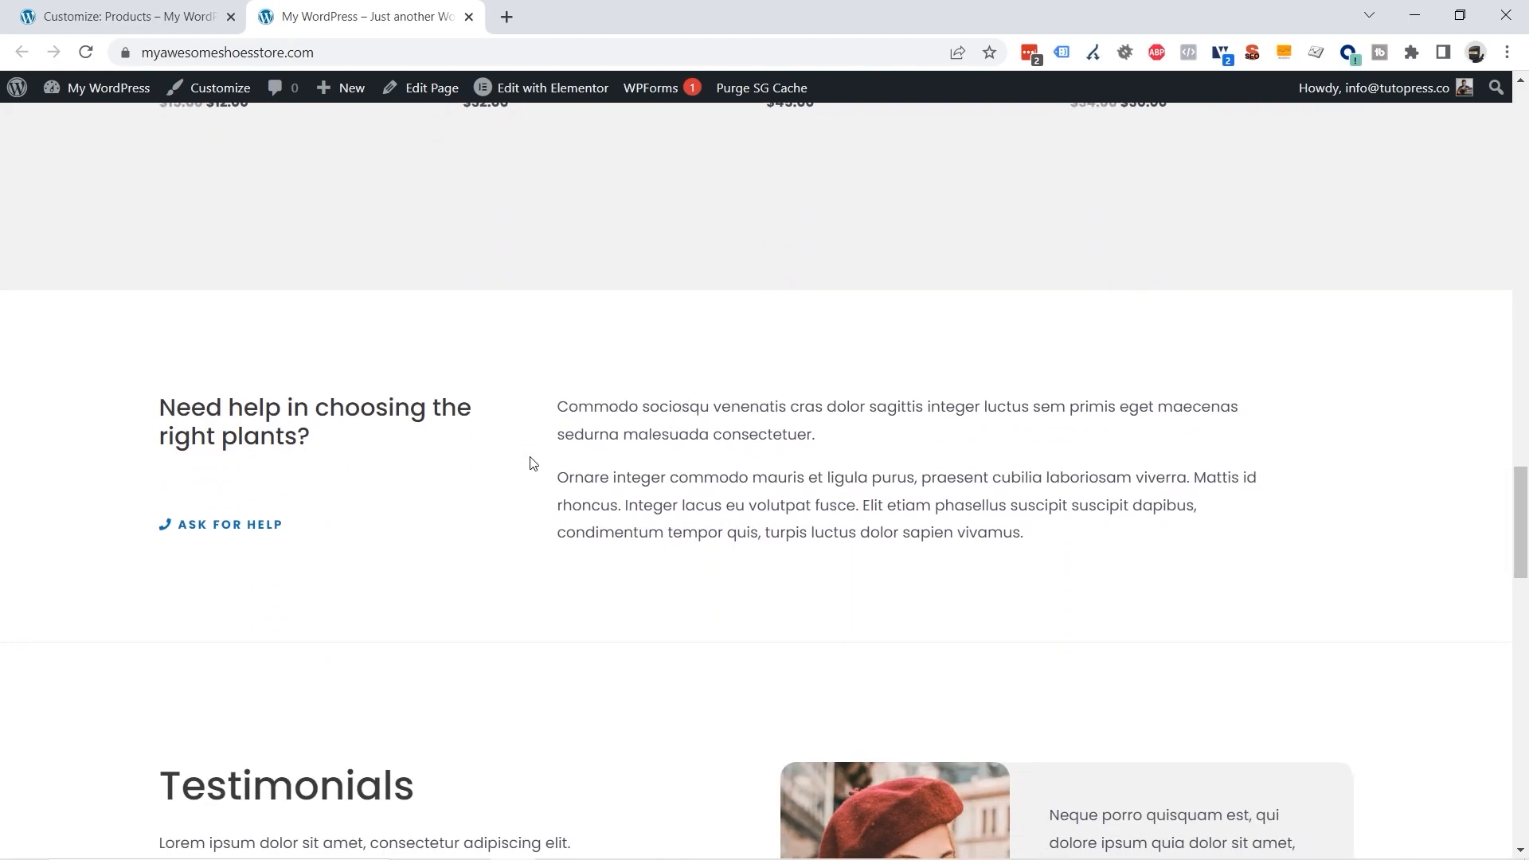
scroll(532, 463, up, 12)
scroll(531, 463, up, 10)
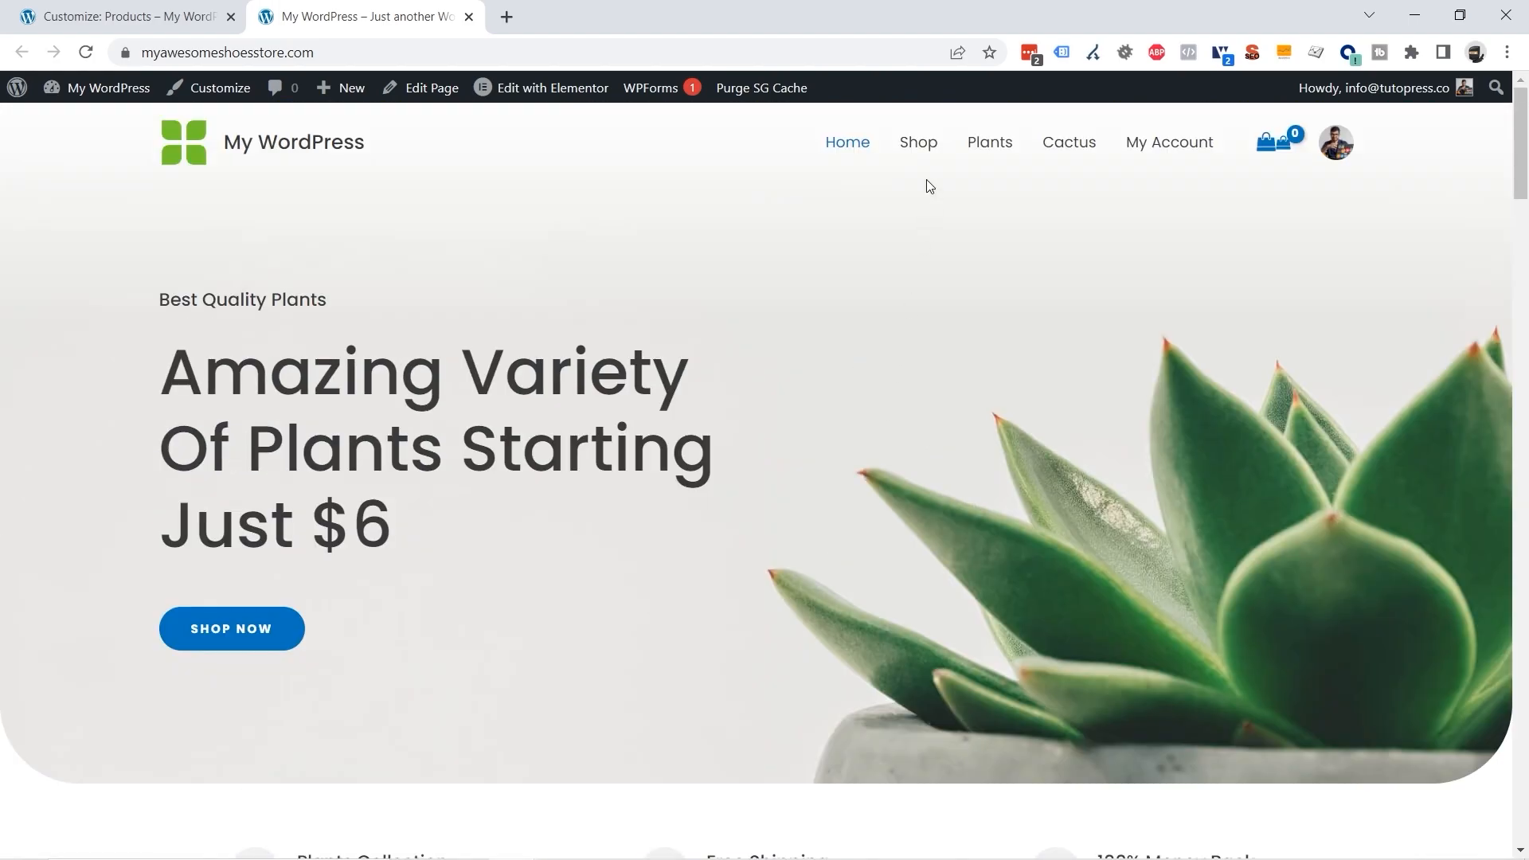
Step: Examine the colors of the live shop page and return to the Customizer
click(924, 145)
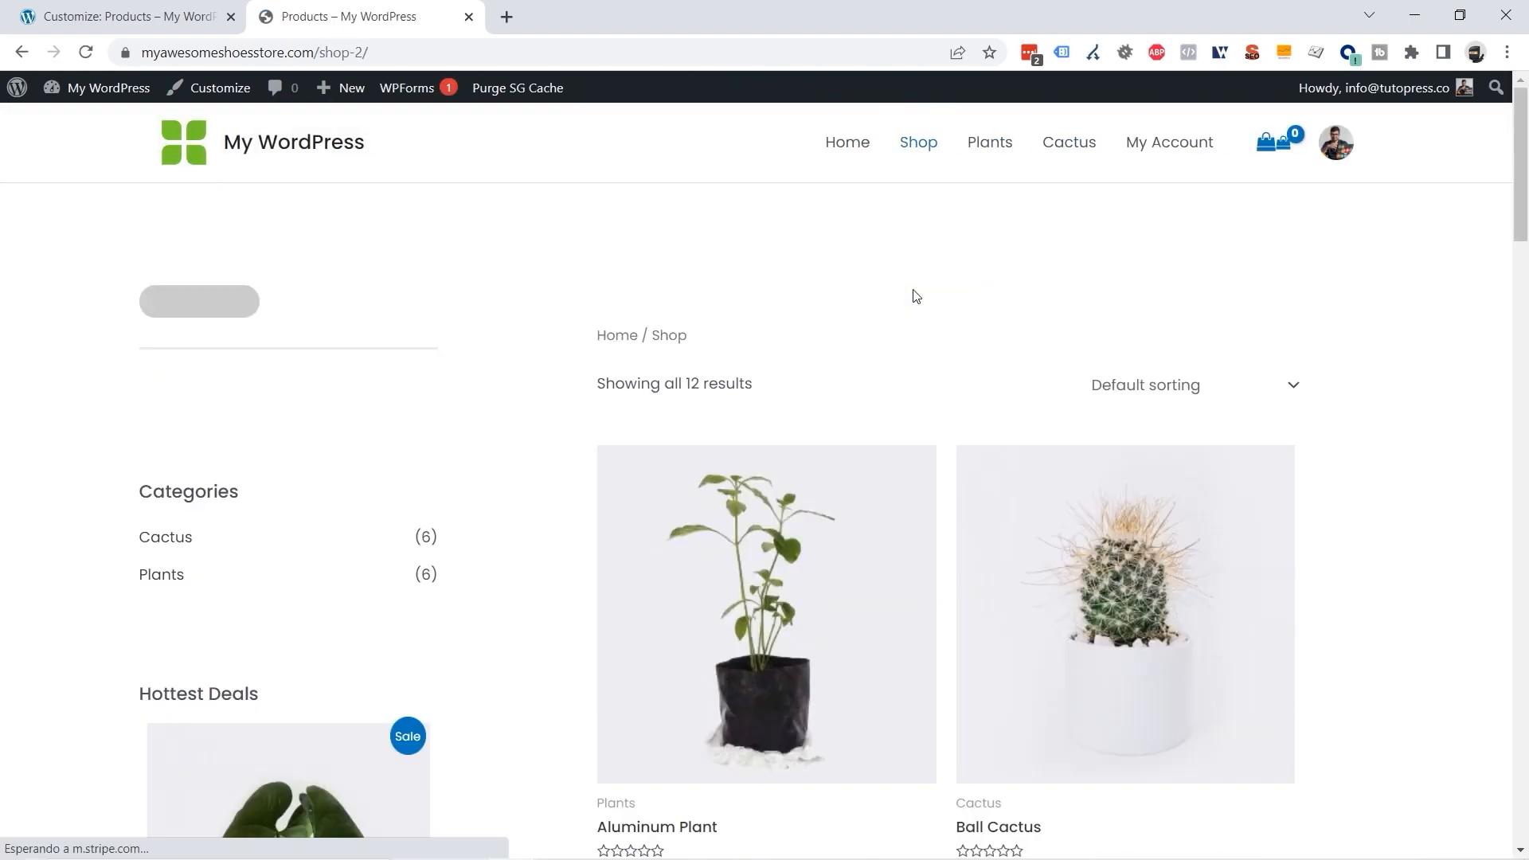
scroll(912, 291, down, 14)
scroll(895, 285, up, 13)
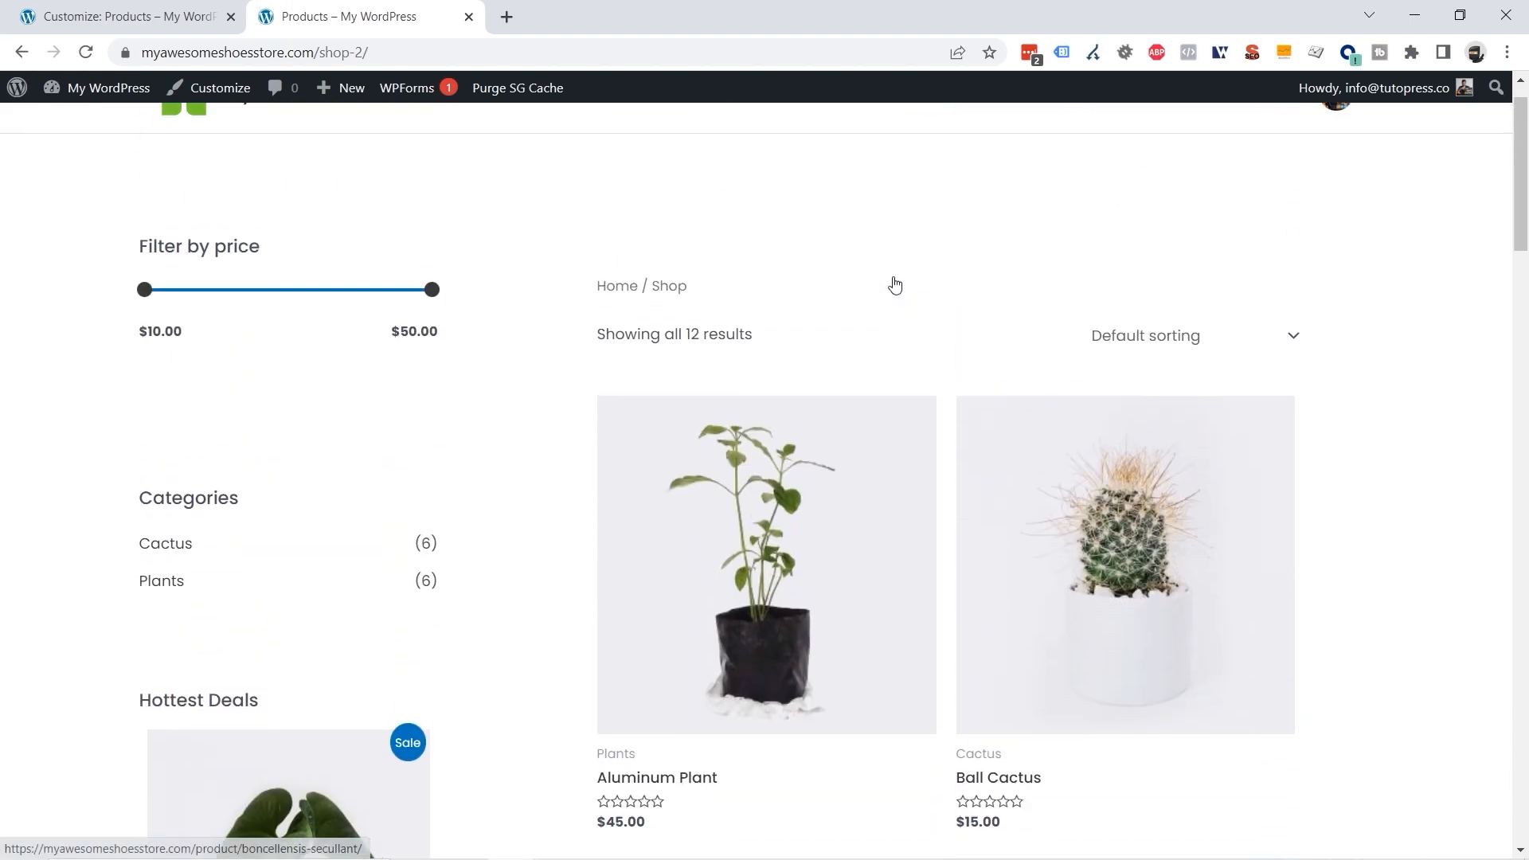
scroll(895, 284, up, 1)
click(137, 19)
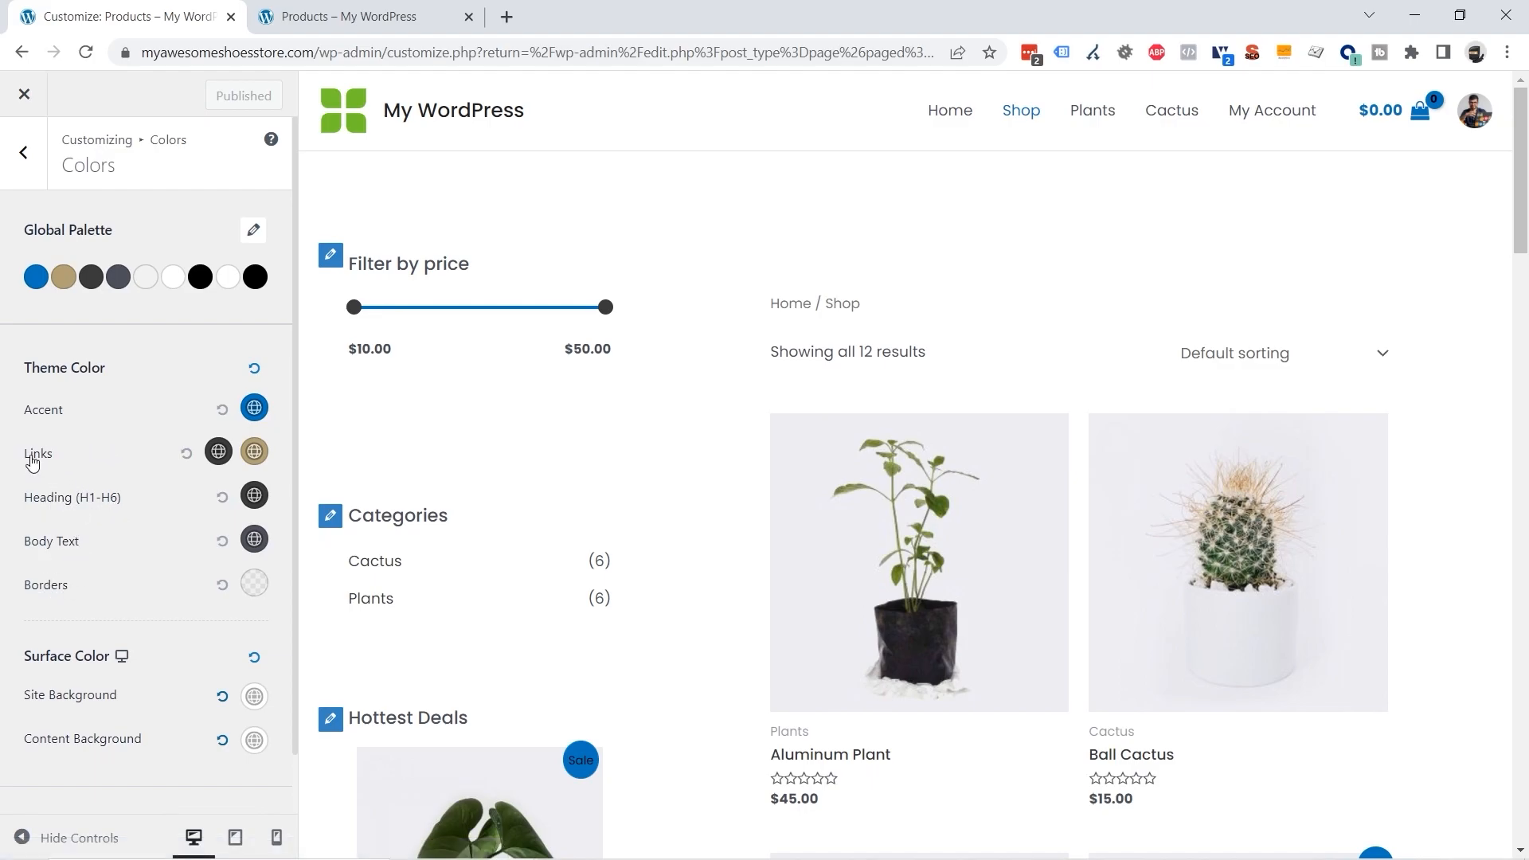
Step: Edit the container width in the global Container settings and return to the global options
scroll(594, 426, down, 1)
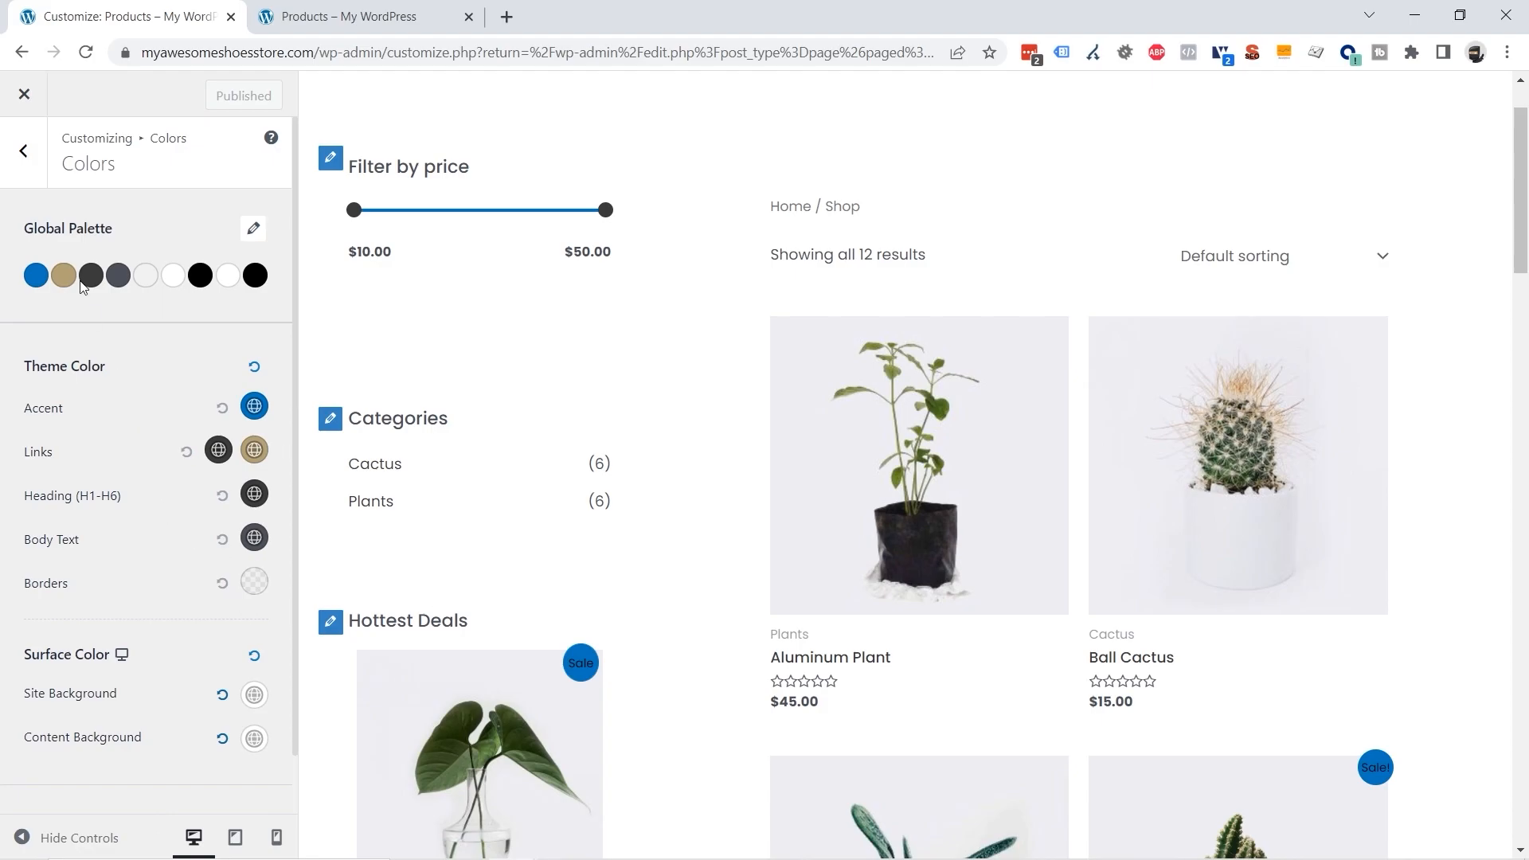
click(25, 153)
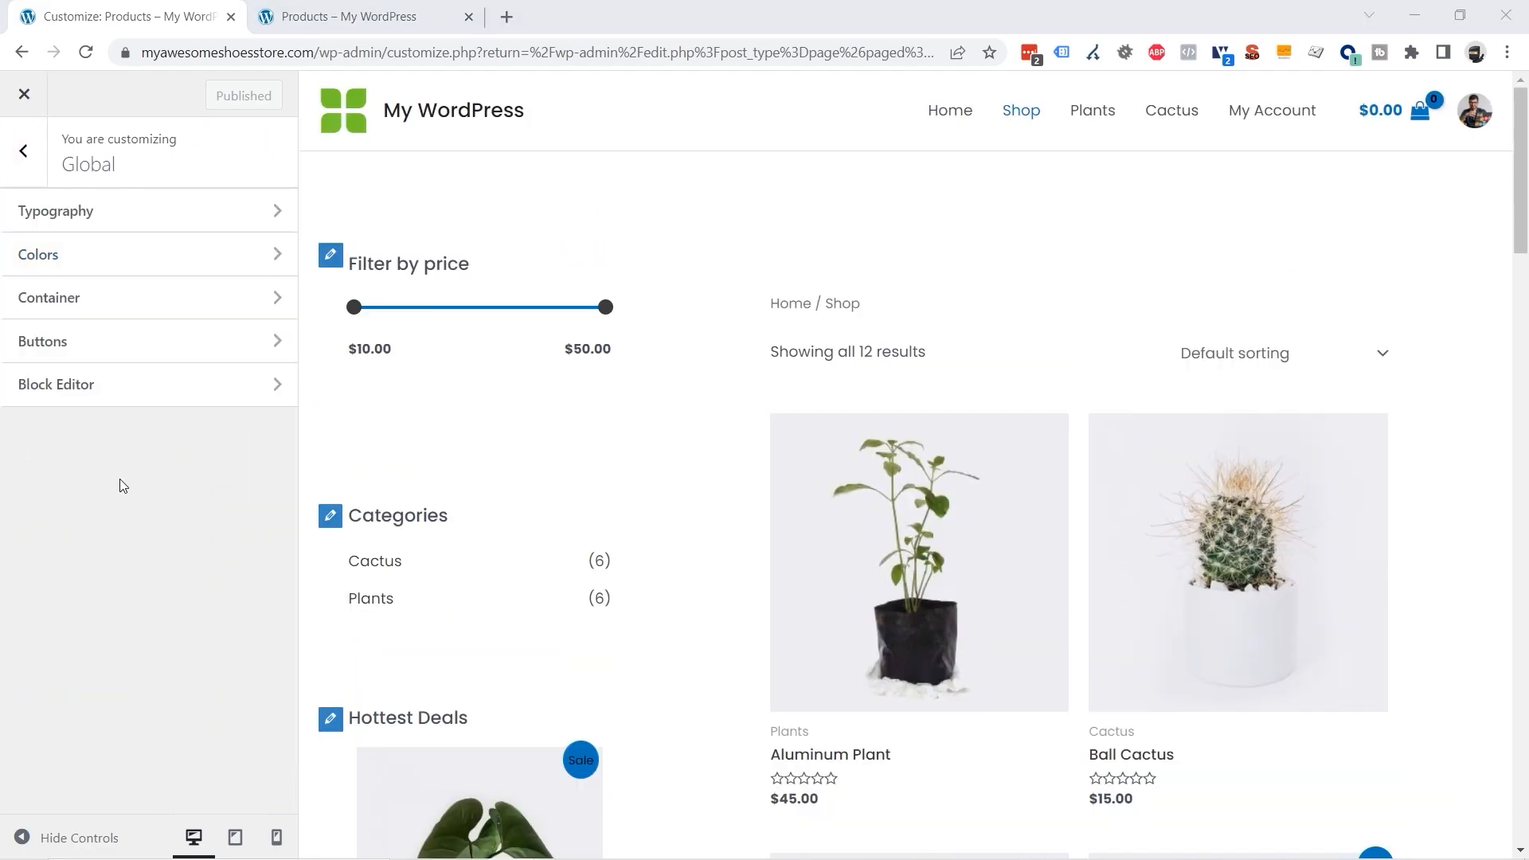
click(74, 306)
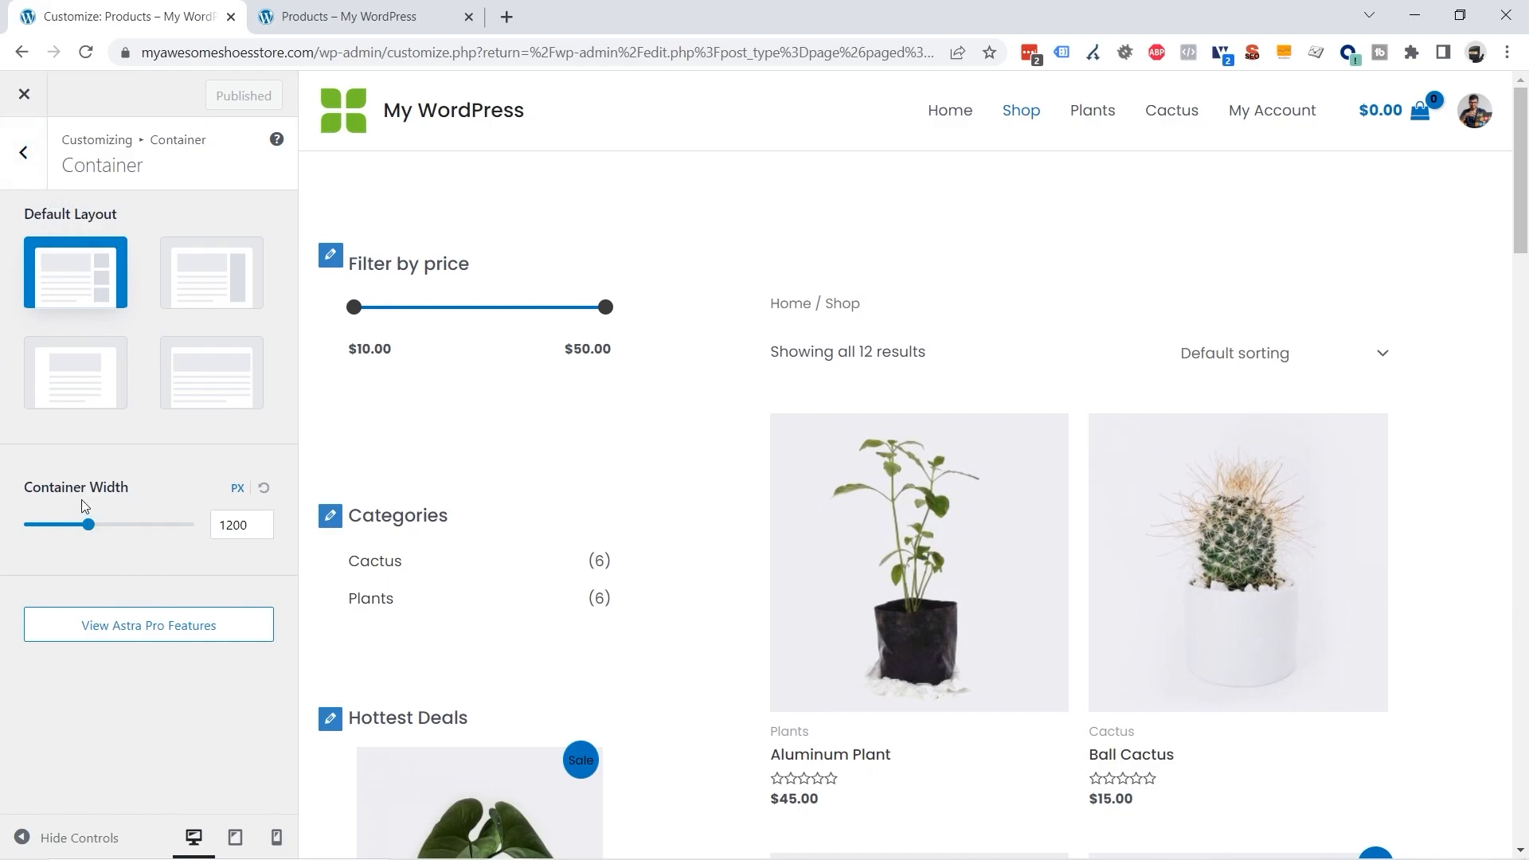
drag(253, 525, 214, 525)
click(23, 152)
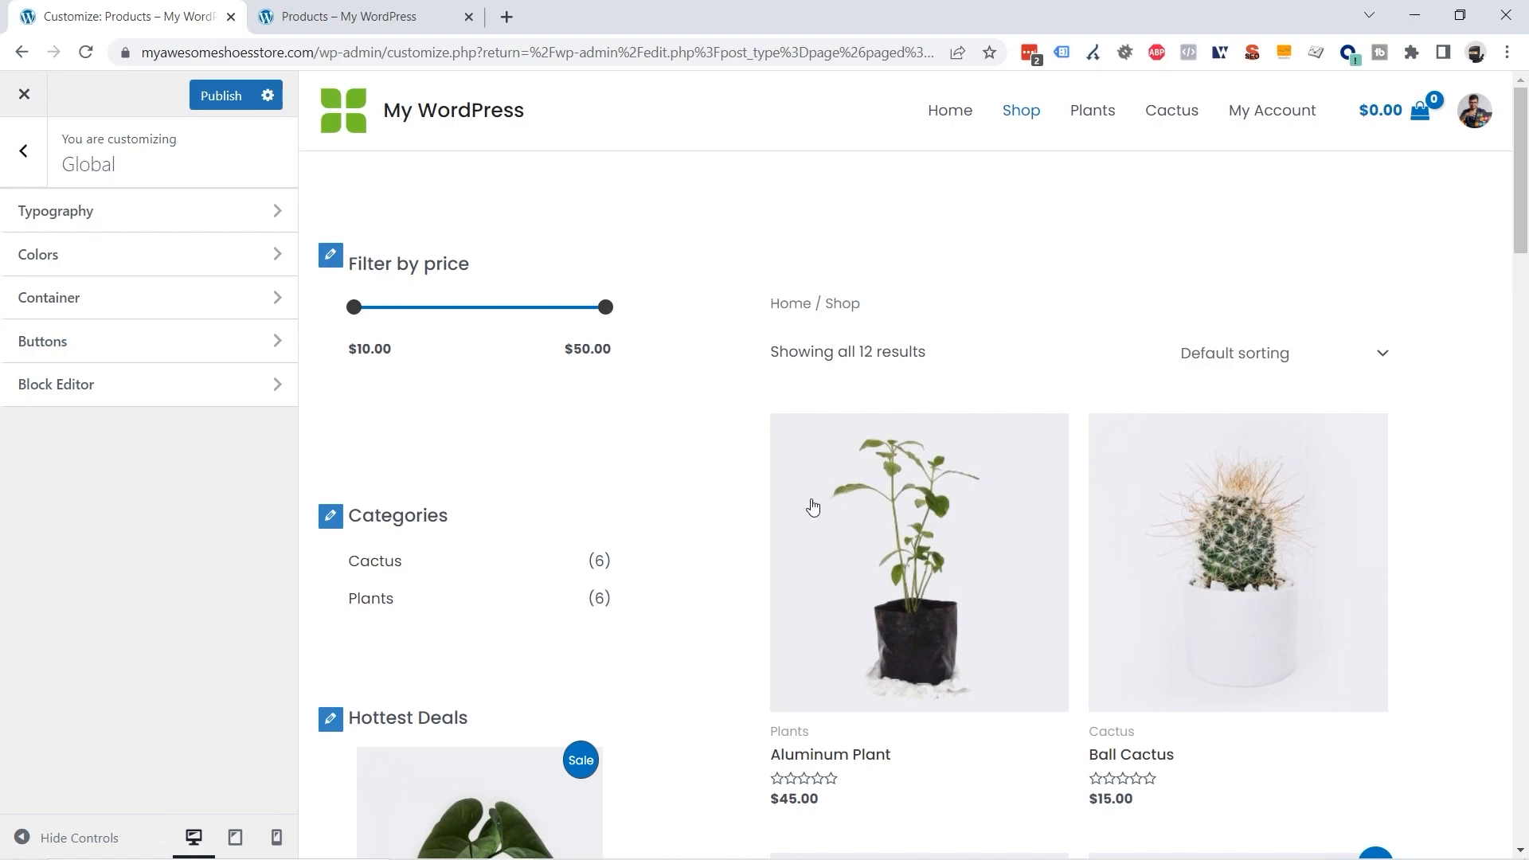
Step: Load the home page in the preview and look over its button styles
click(954, 118)
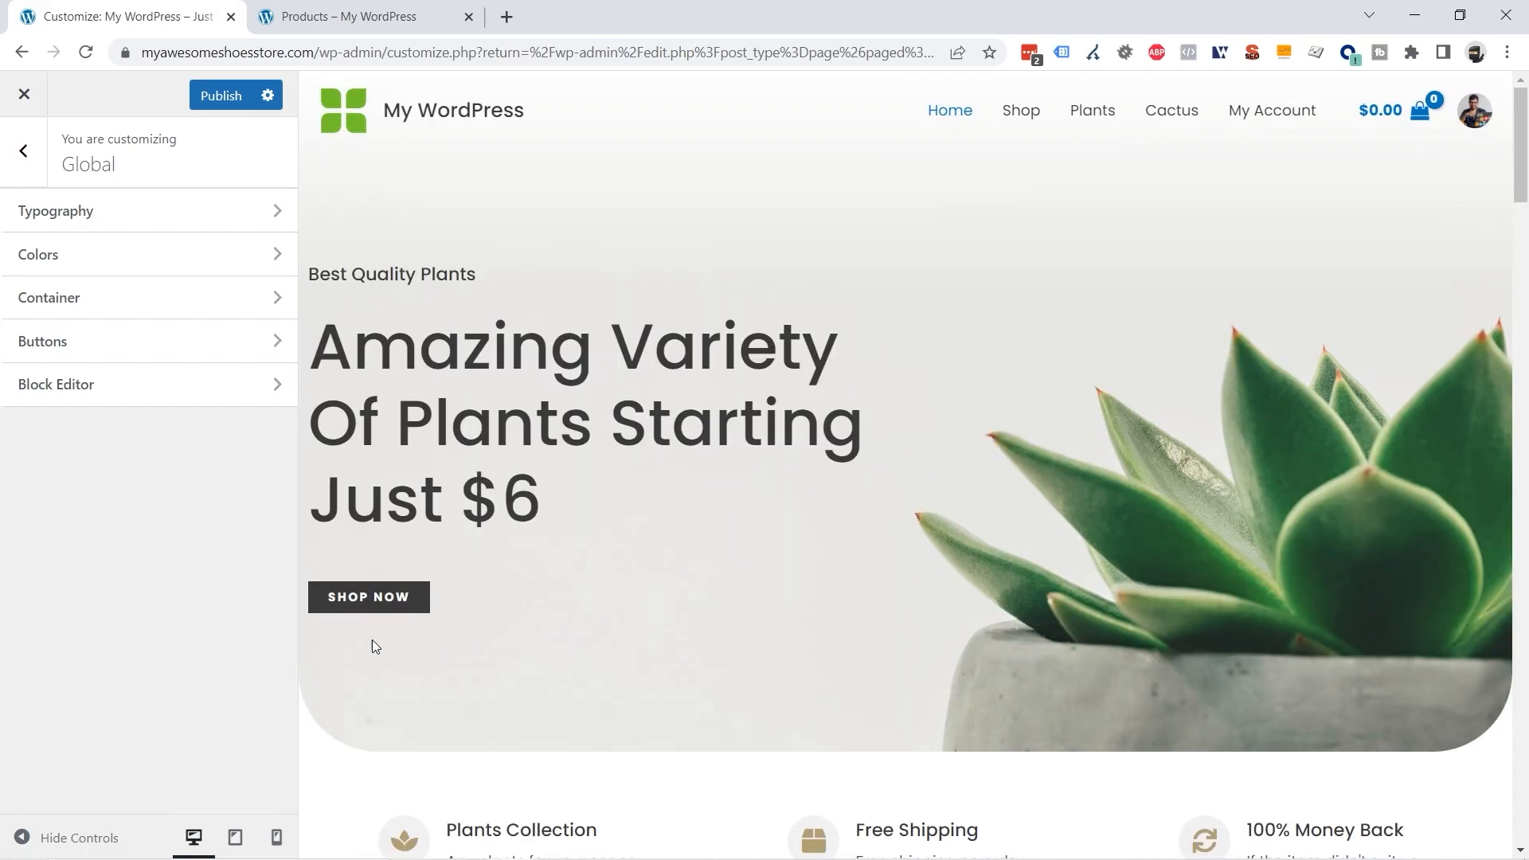
scroll(991, 513, down, 7)
scroll(986, 499, down, 8)
scroll(985, 498, up, 15)
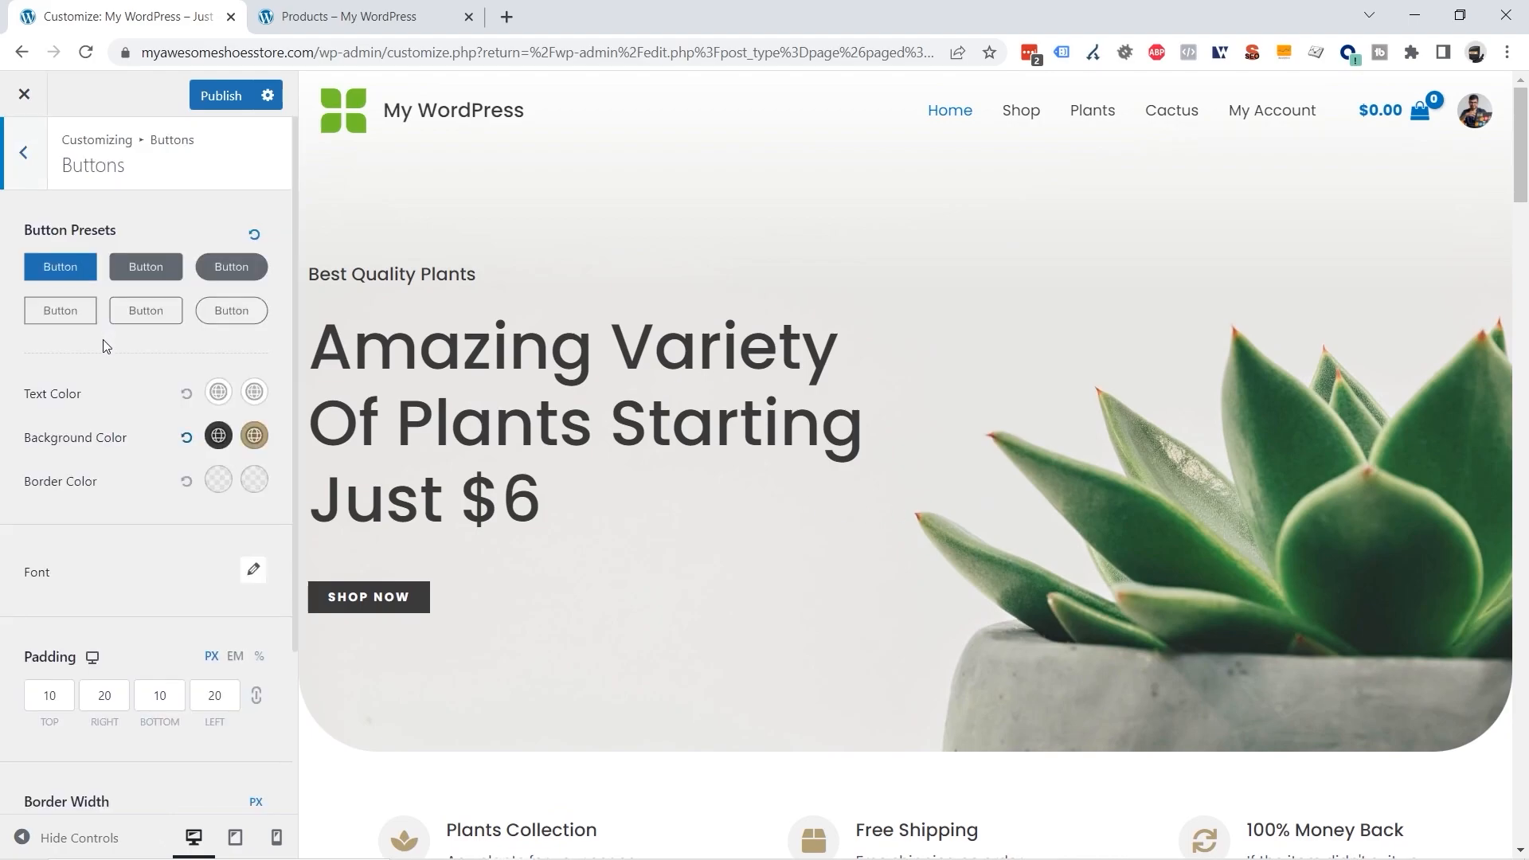
Step: Try several presets in the global button settings and choose the filled, fully rounded one
click(145, 269)
click(238, 268)
click(231, 309)
click(62, 309)
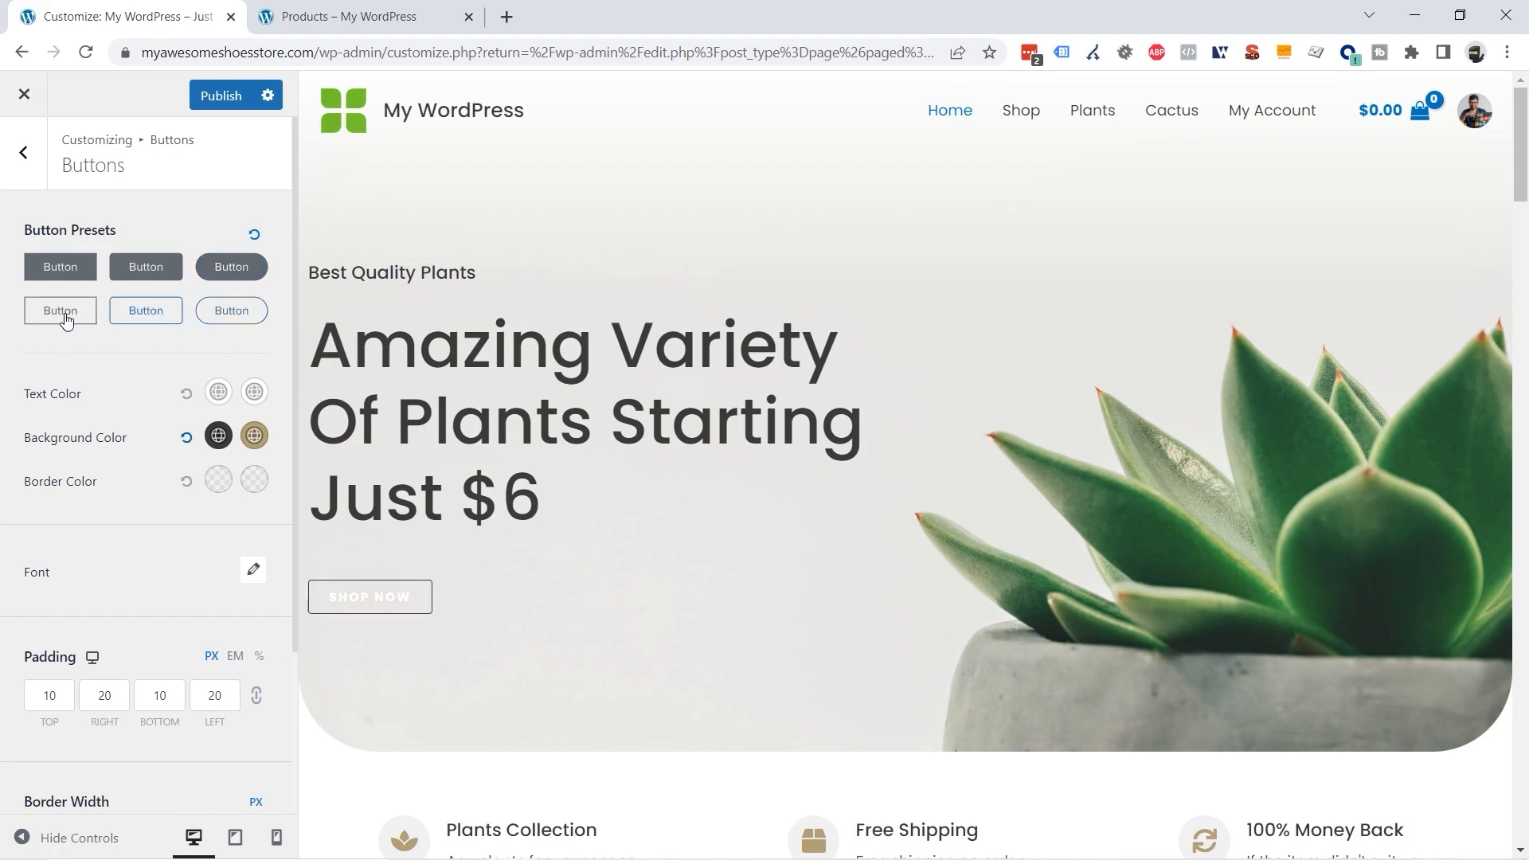
click(157, 265)
click(151, 309)
click(238, 273)
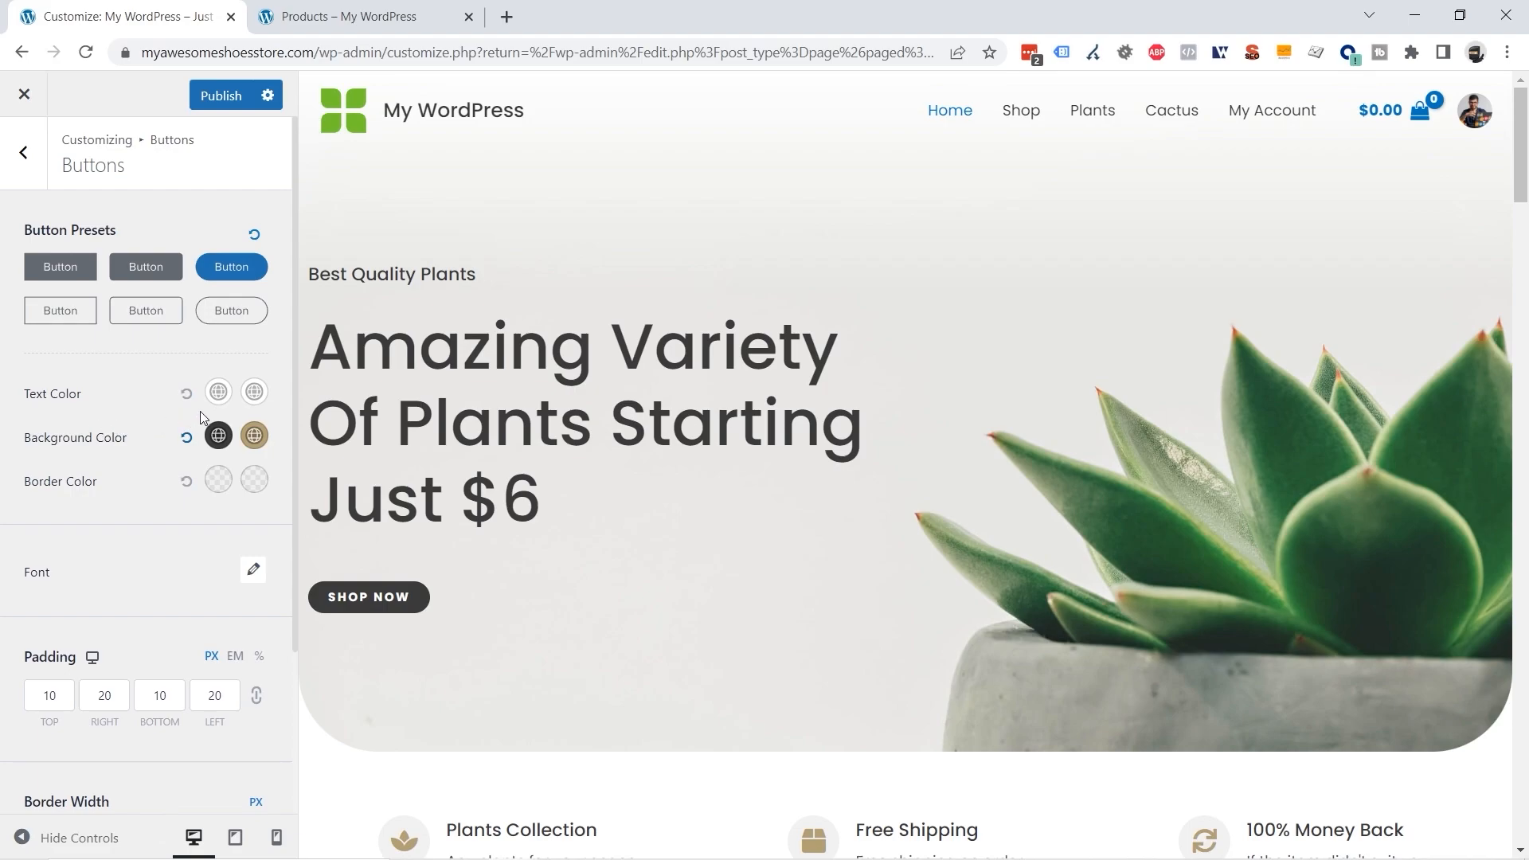
Step: Try a custom red for the button text and restore the white palette color
click(219, 392)
drag(191, 525, 199, 581)
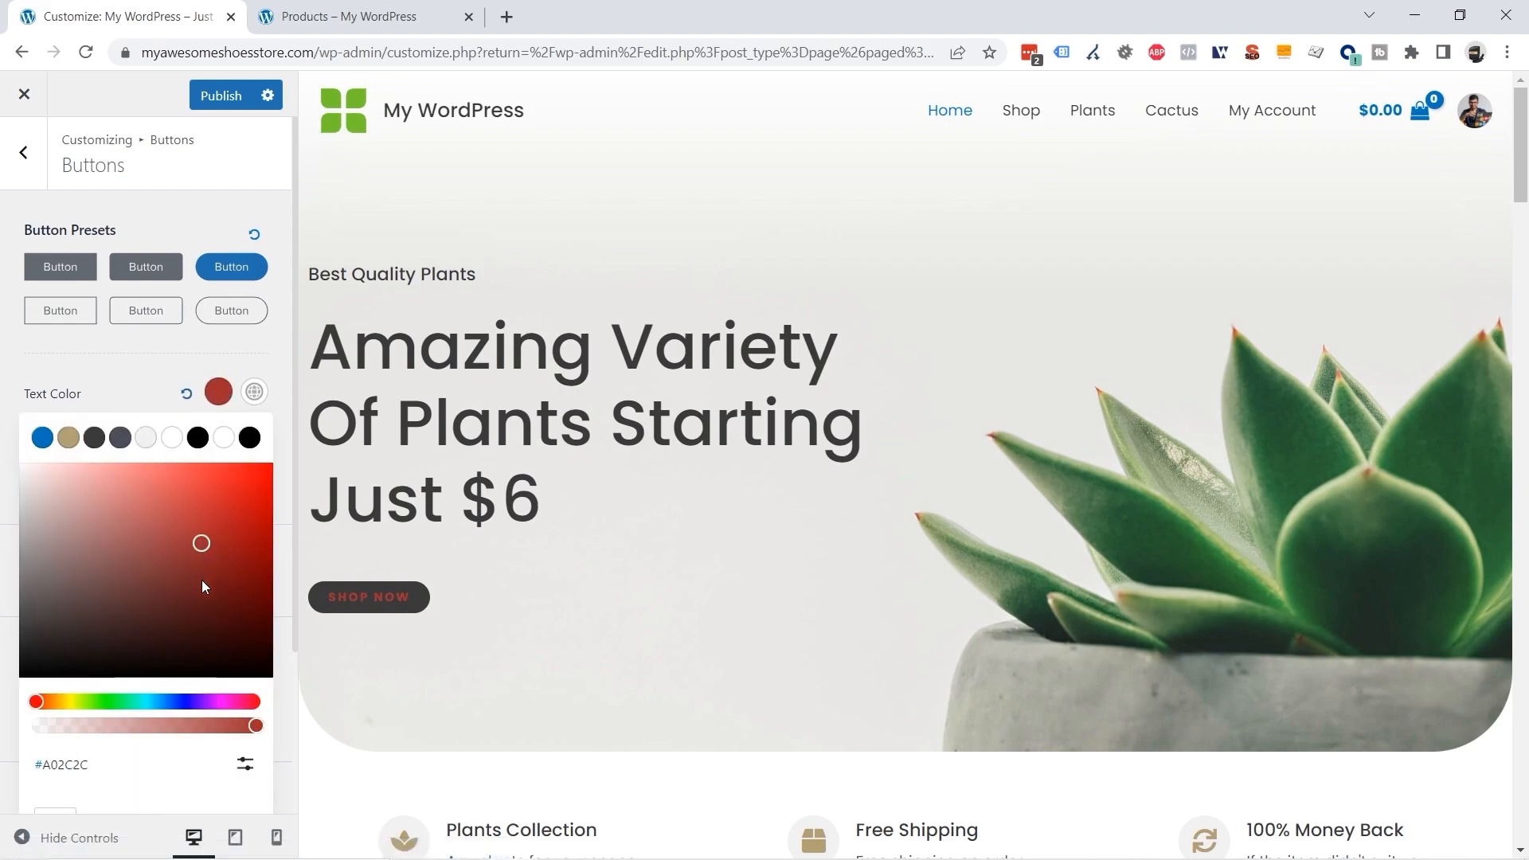
drag(61, 562, 98, 473)
click(172, 438)
click(191, 358)
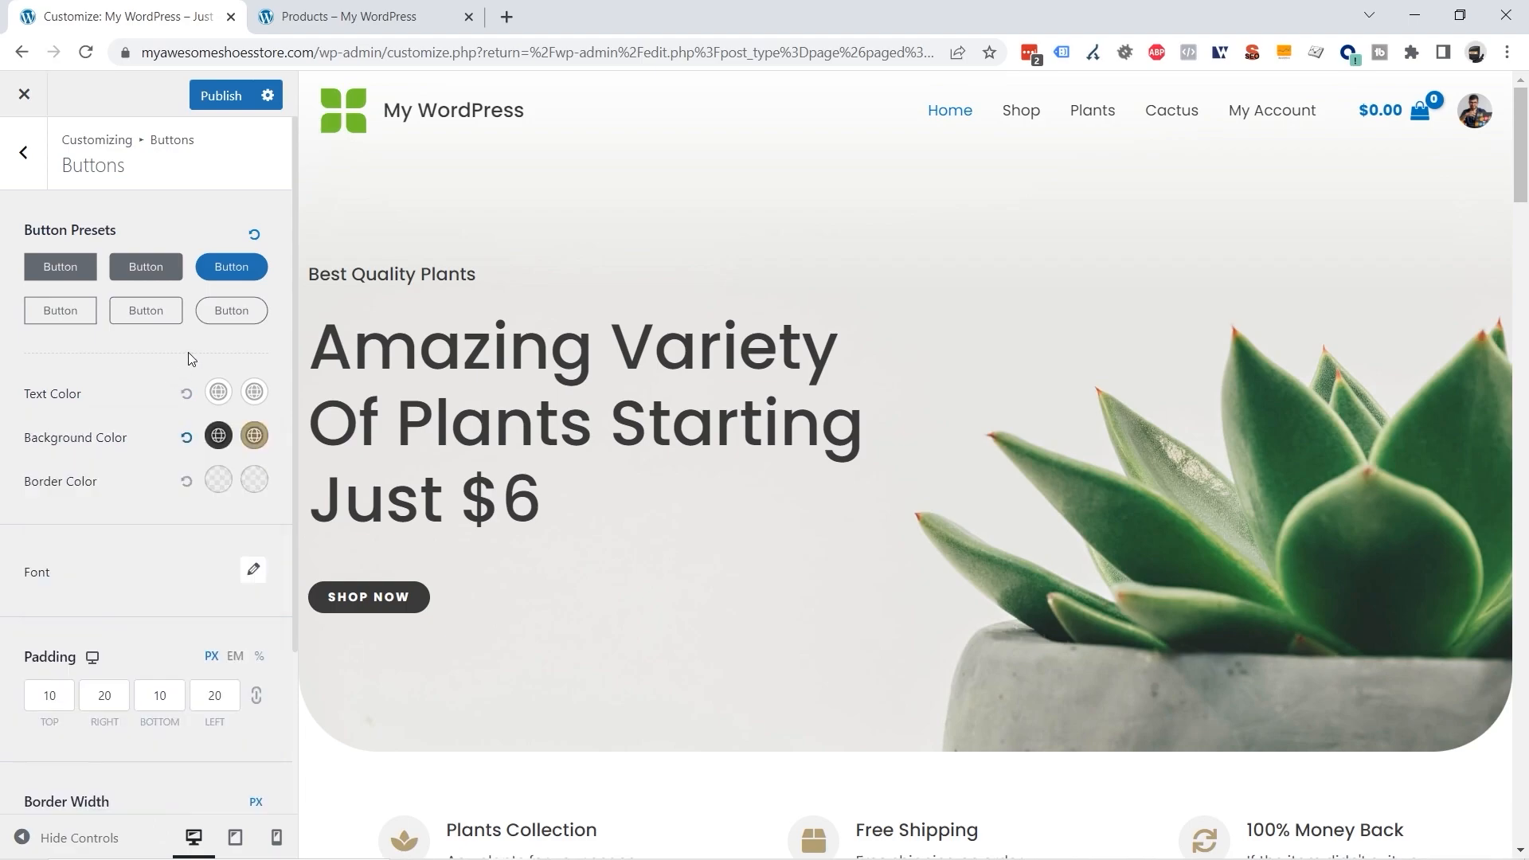
Step: Try other colors for the button background, with custom #338A79 as its hover color
click(219, 435)
drag(158, 529, 199, 624)
click(94, 481)
click(68, 481)
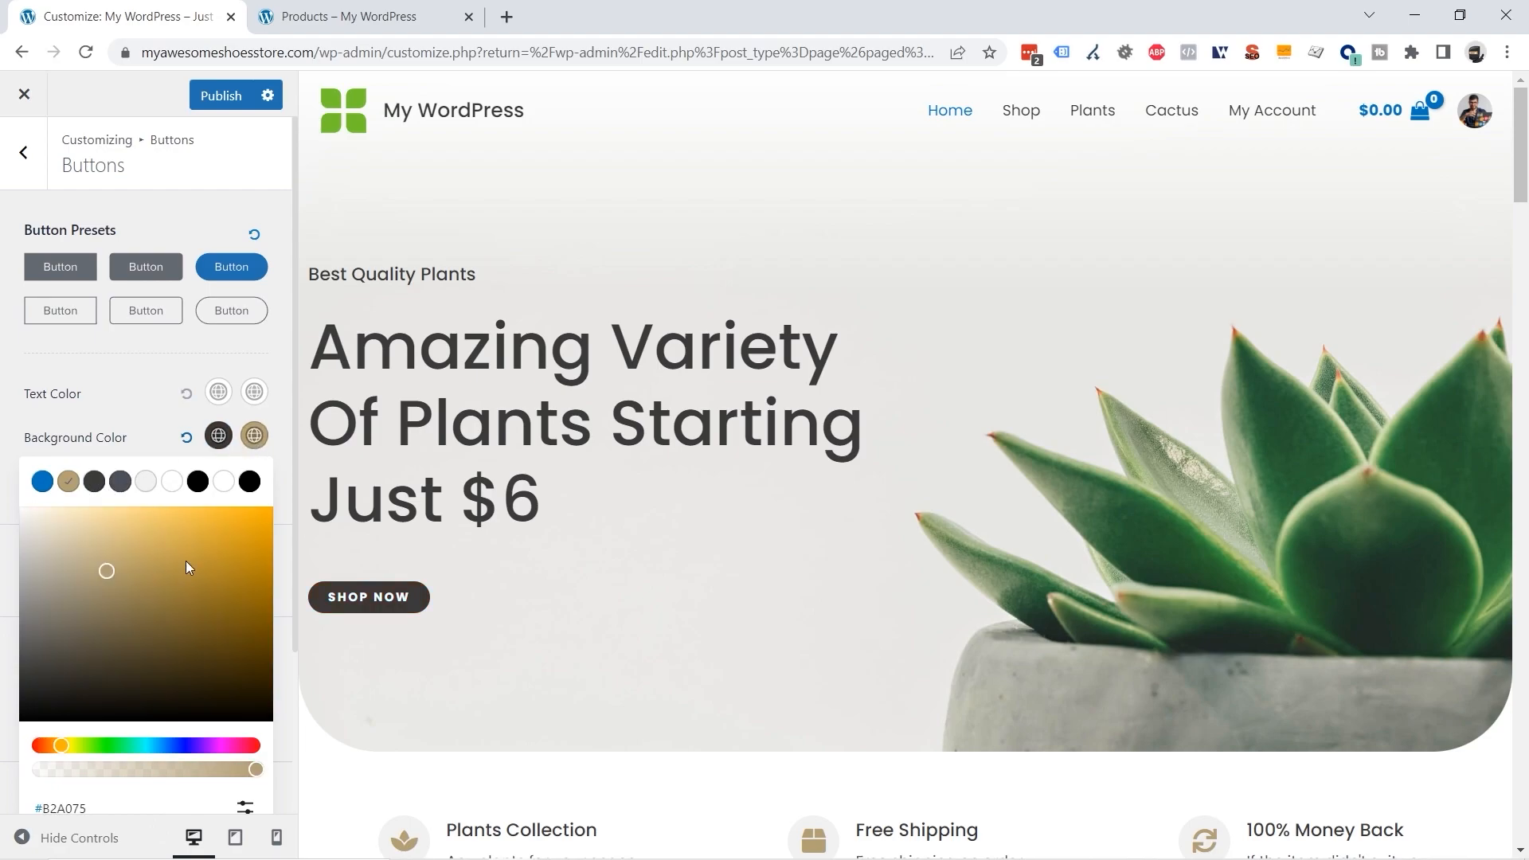
click(177, 593)
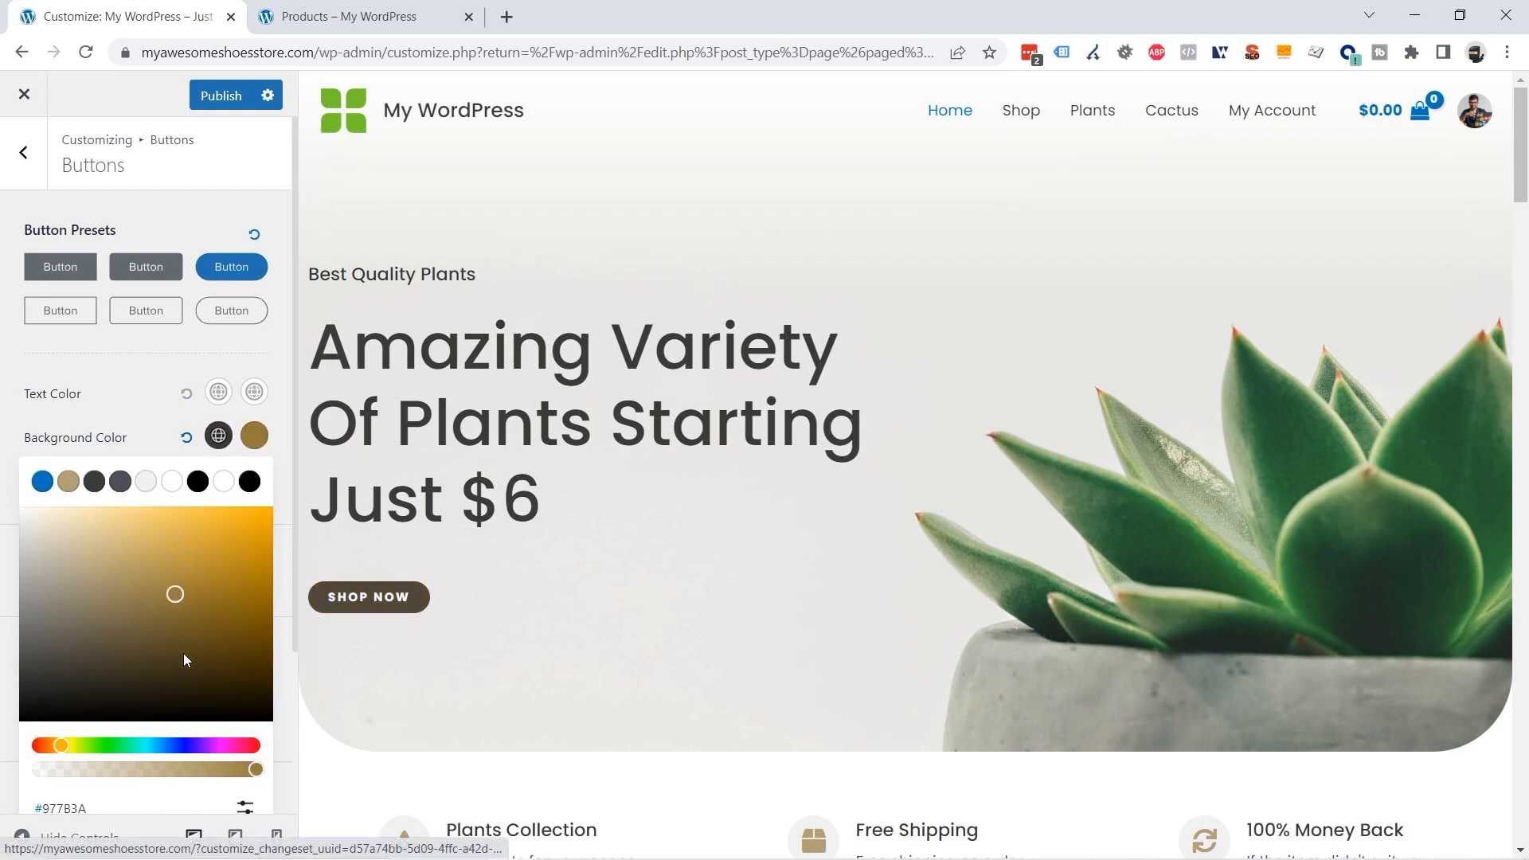
click(186, 657)
click(141, 745)
click(179, 604)
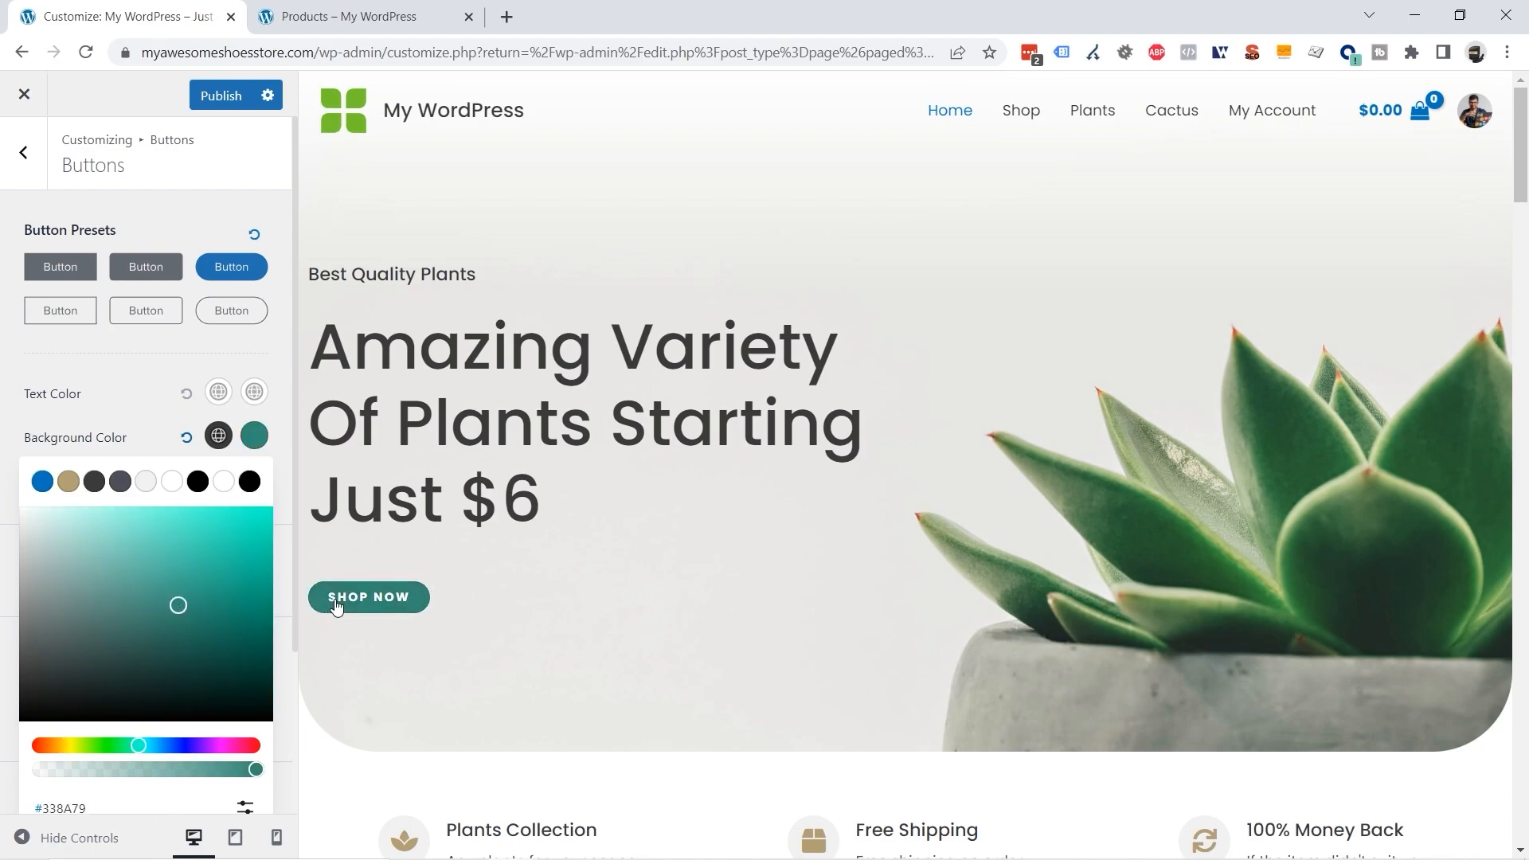
click(159, 421)
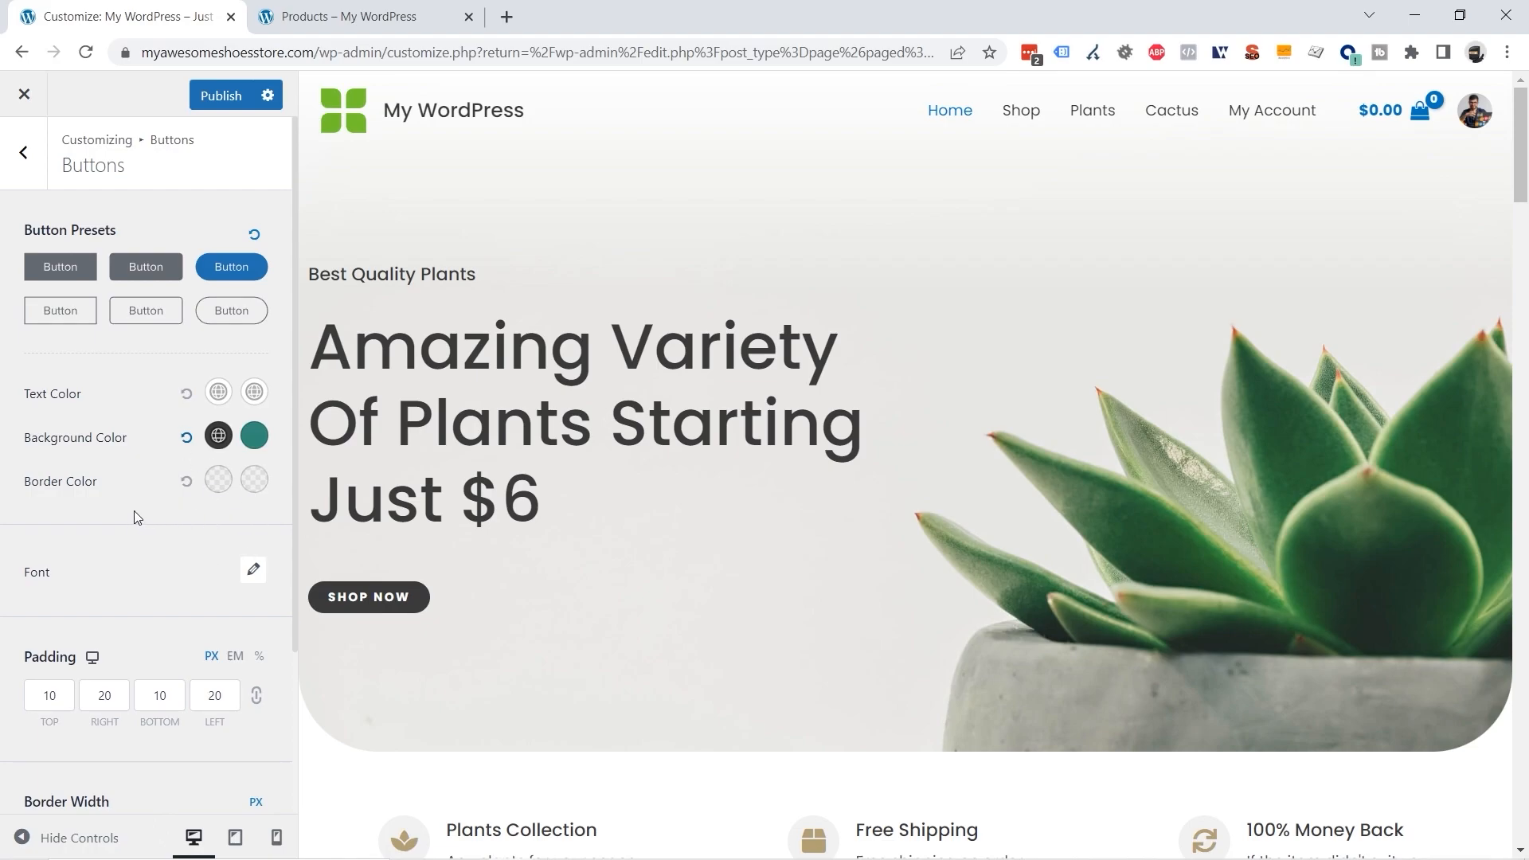
Step: Reset the button background colors to their defaults
click(187, 439)
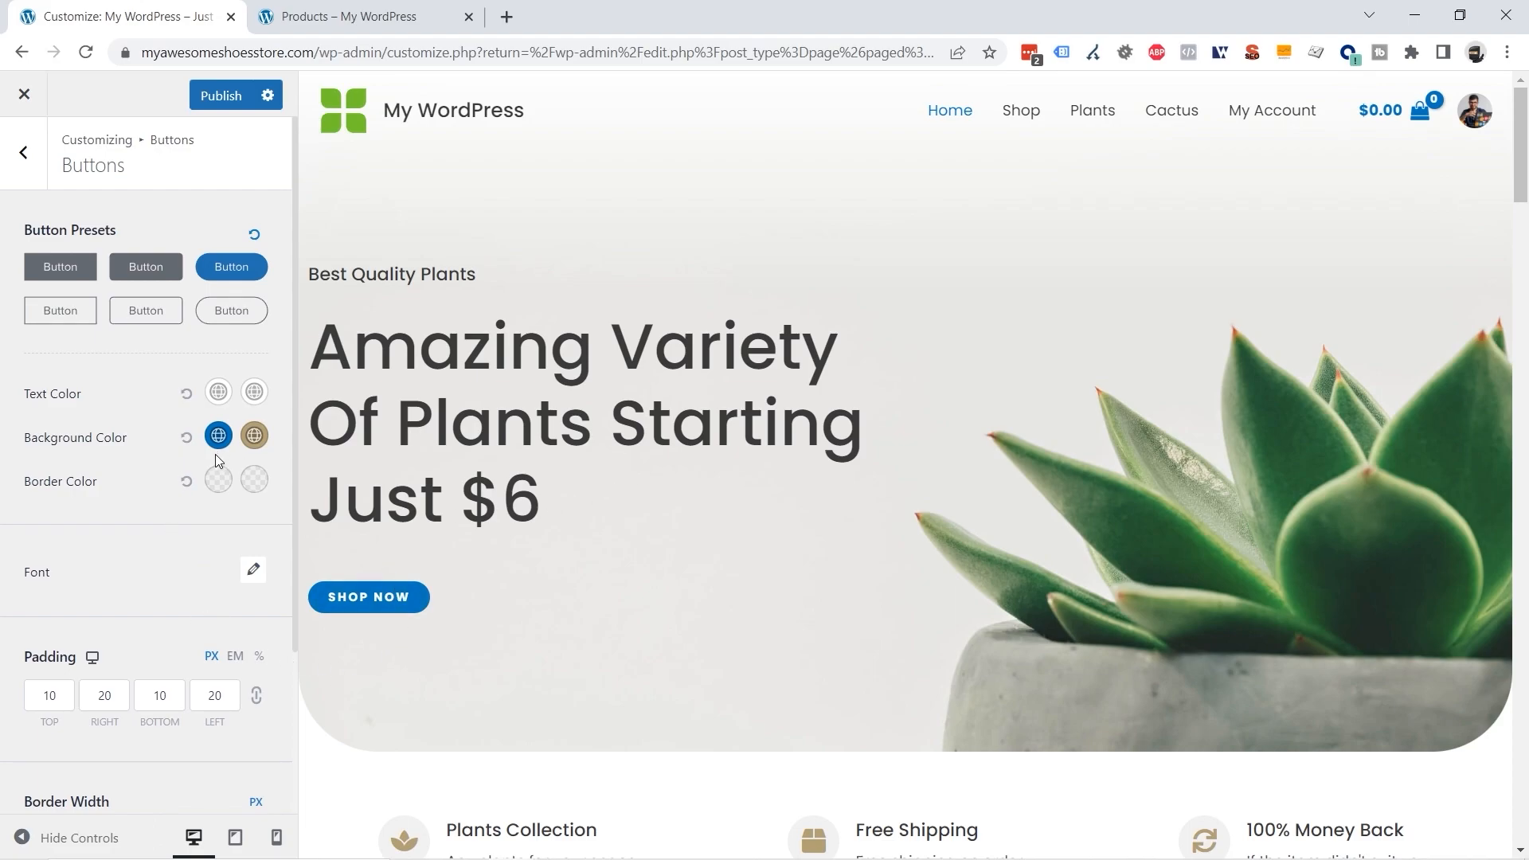
scroll(199, 457, down, 2)
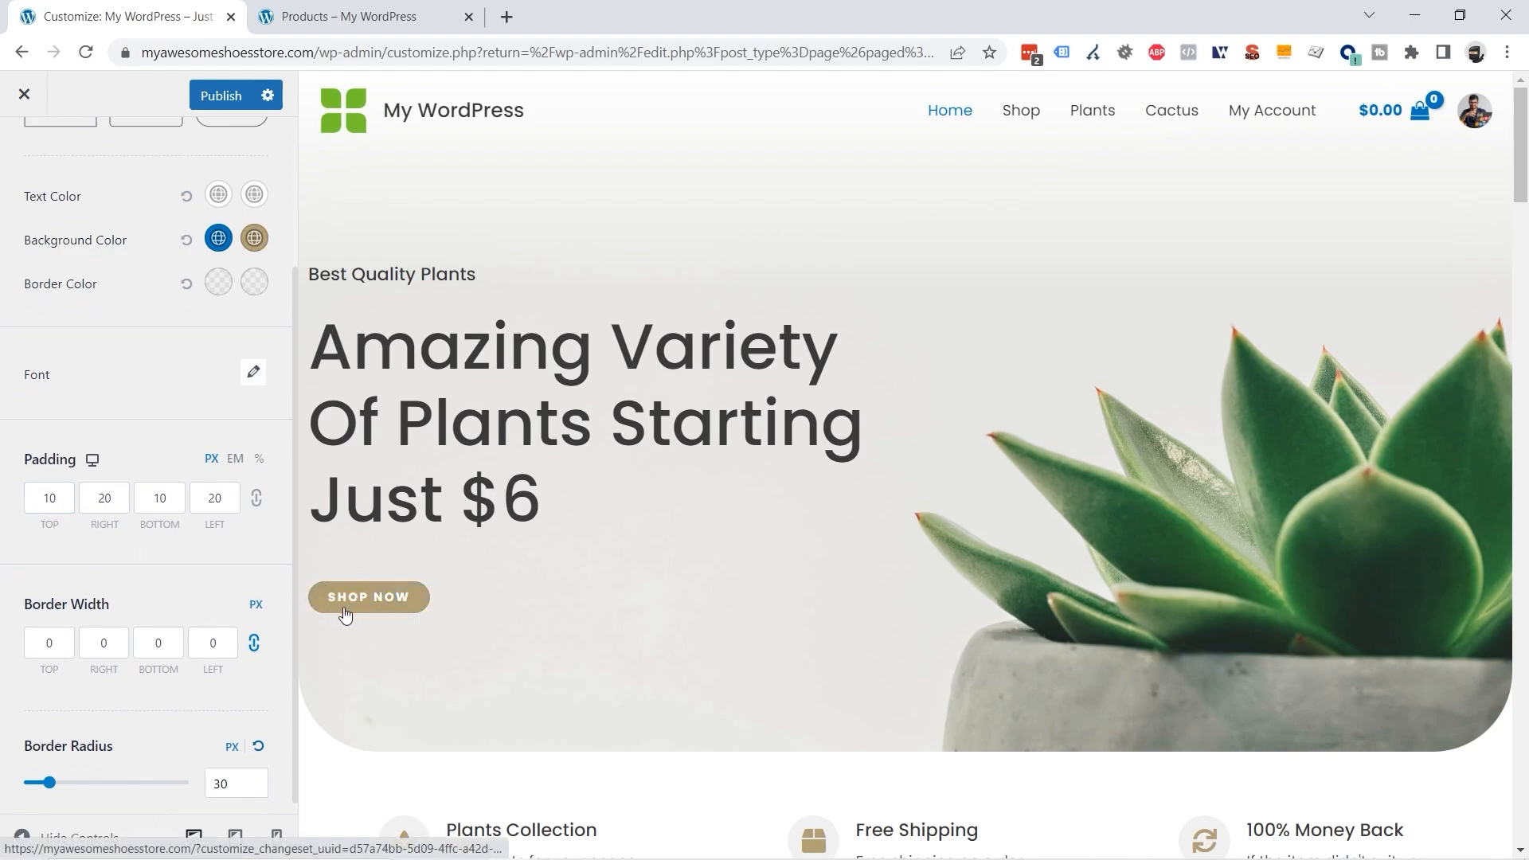
Step: Set the button padding to 15 px top and bottom and 25 px right and left
click(63, 493)
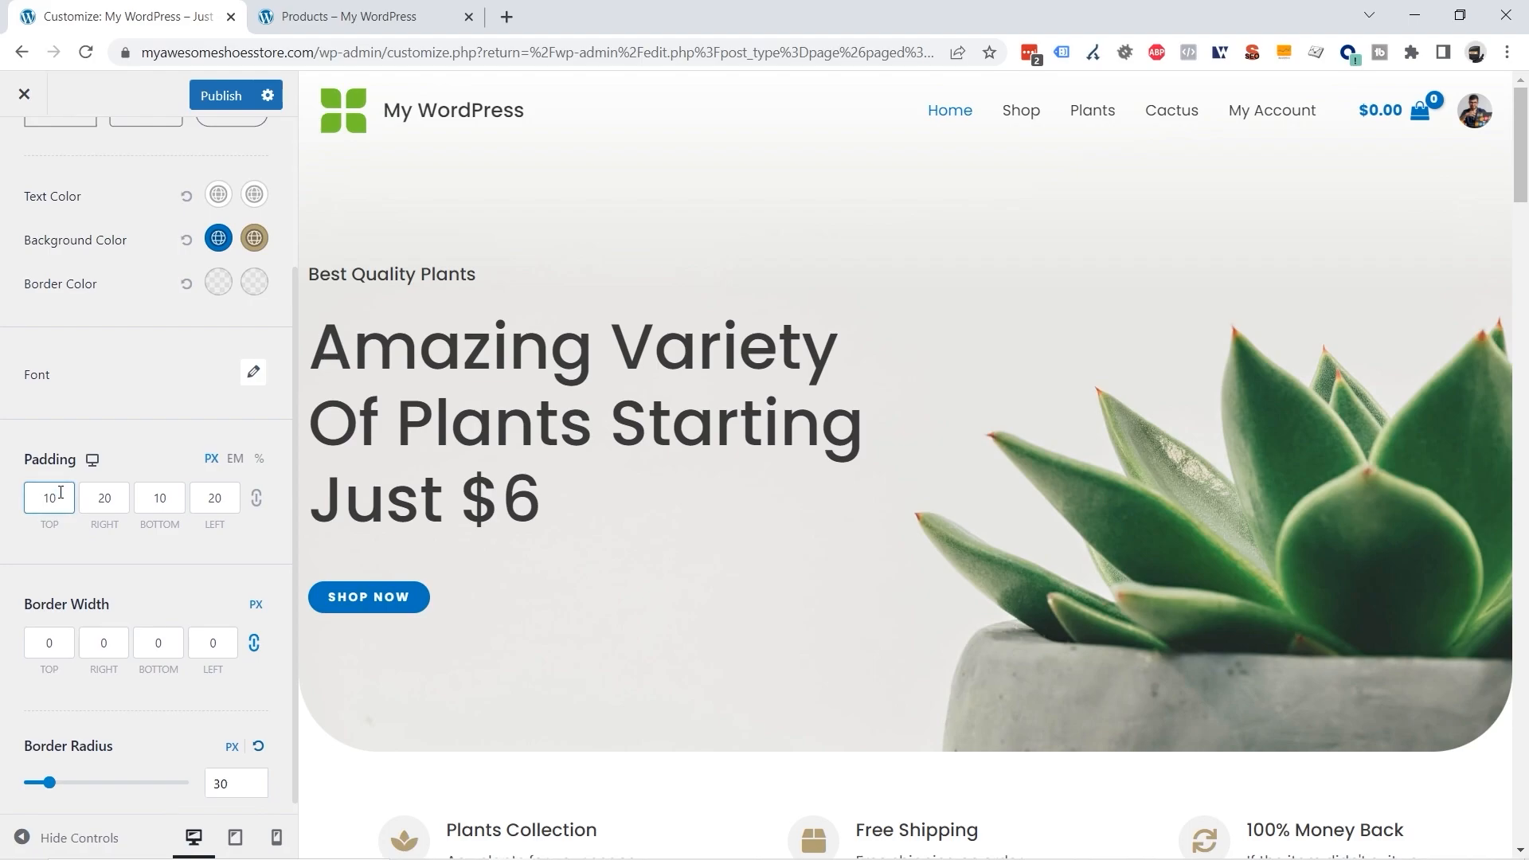
key(BackSpace)
text(5)
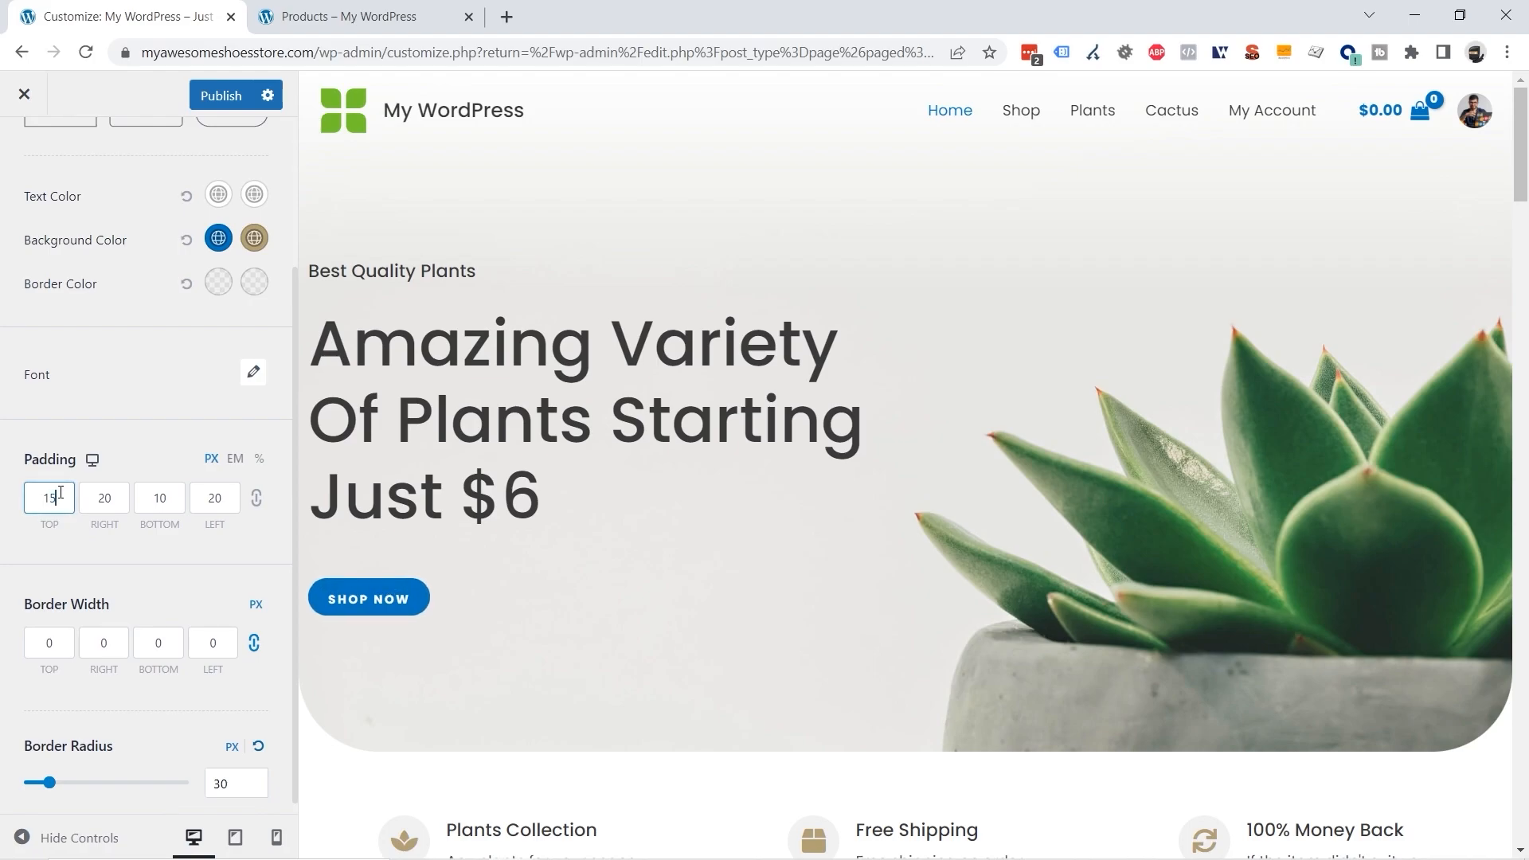
click(167, 498)
key(BackSpace)
text(5)
click(109, 497)
key(BackSpace)
text(5)
click(214, 497)
text(5)
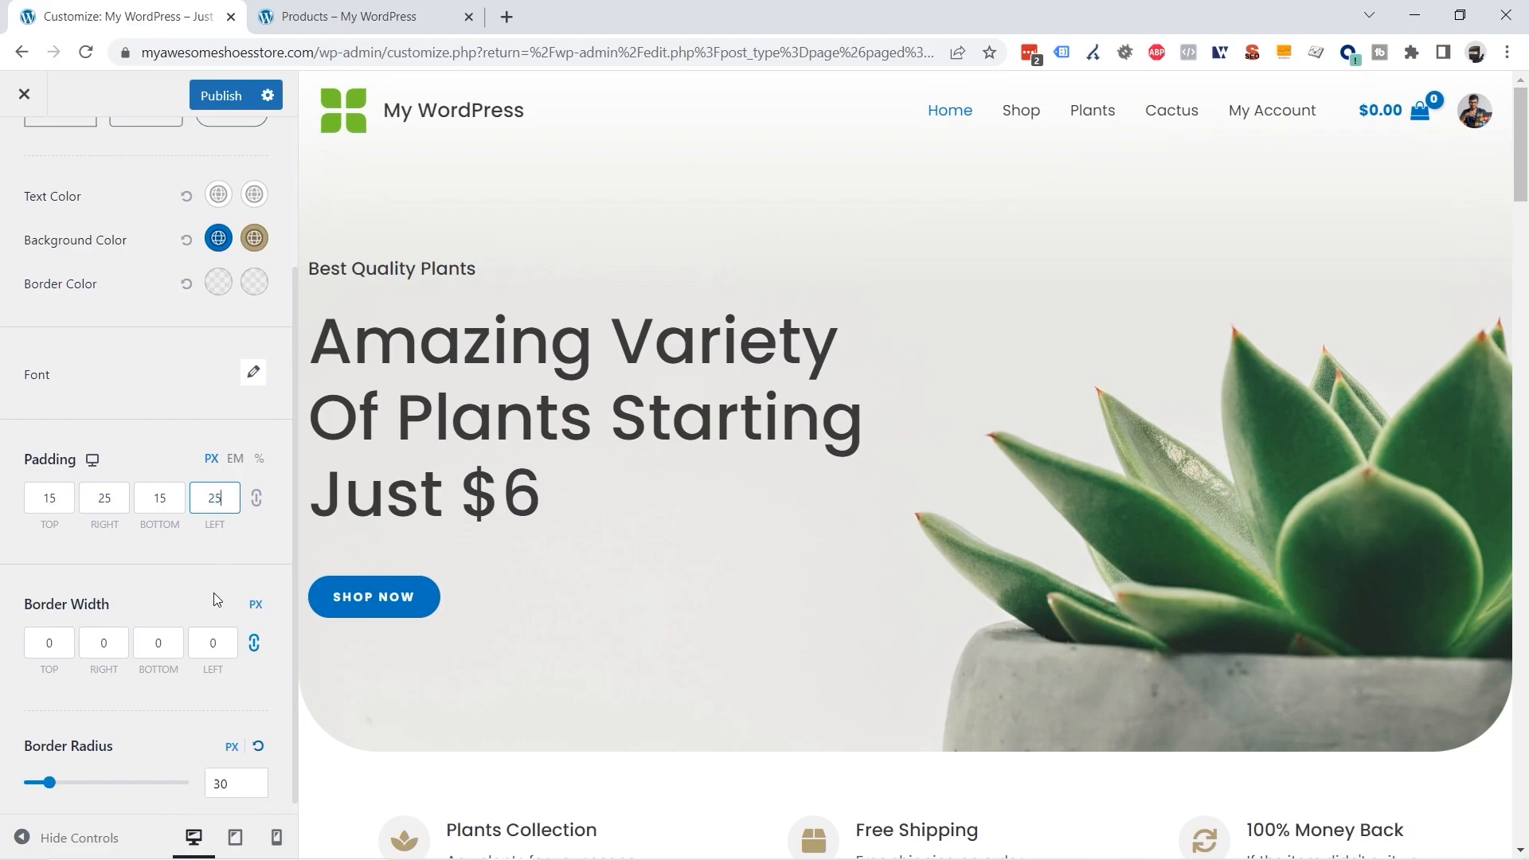
Step: Set the button border radius to 20 px
scroll(193, 591, down, 1)
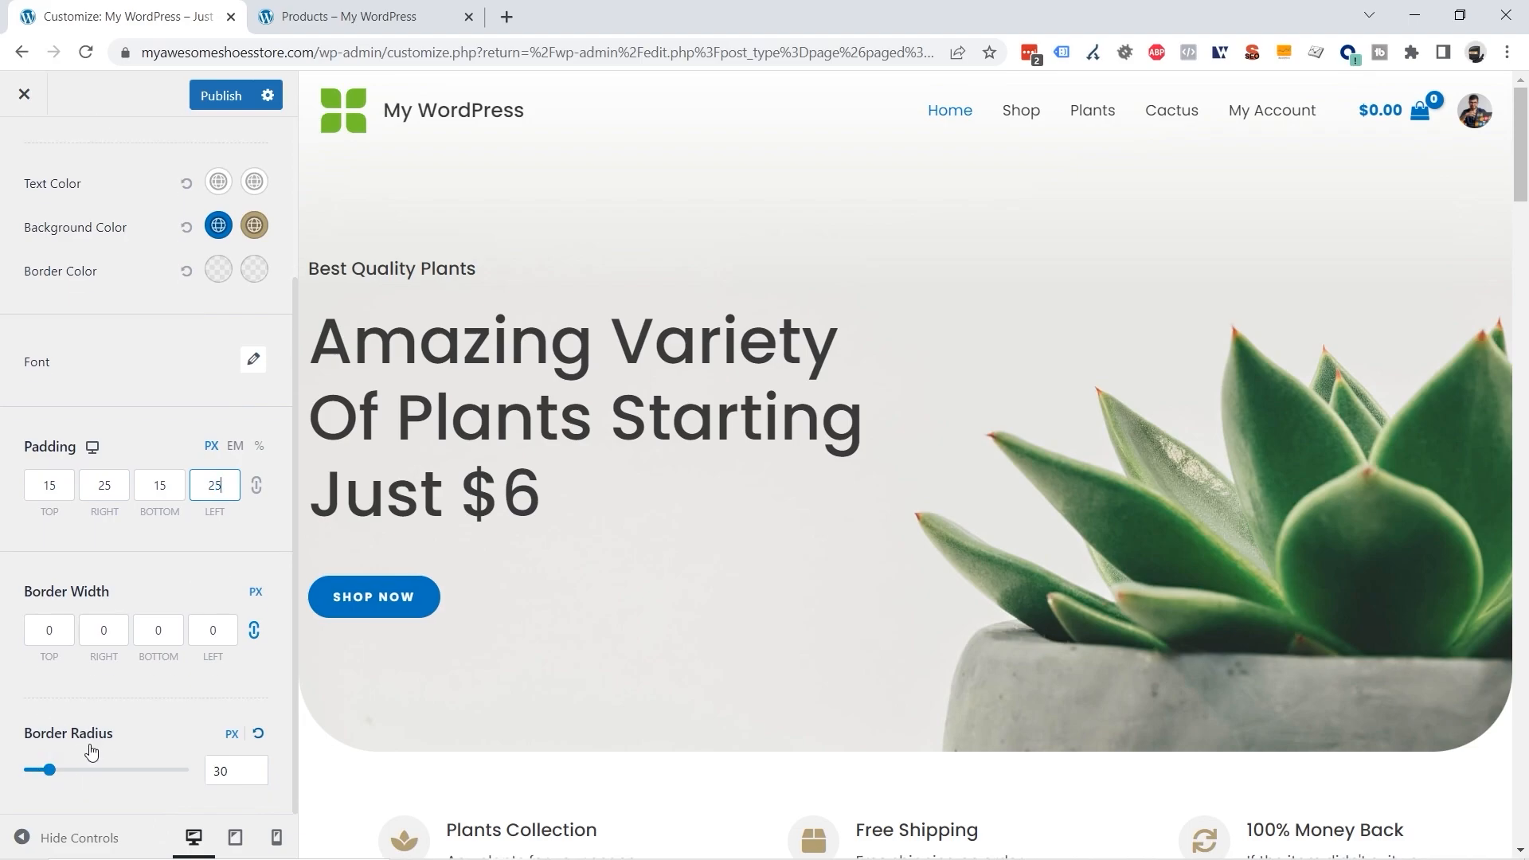
drag(48, 776, 48, 776)
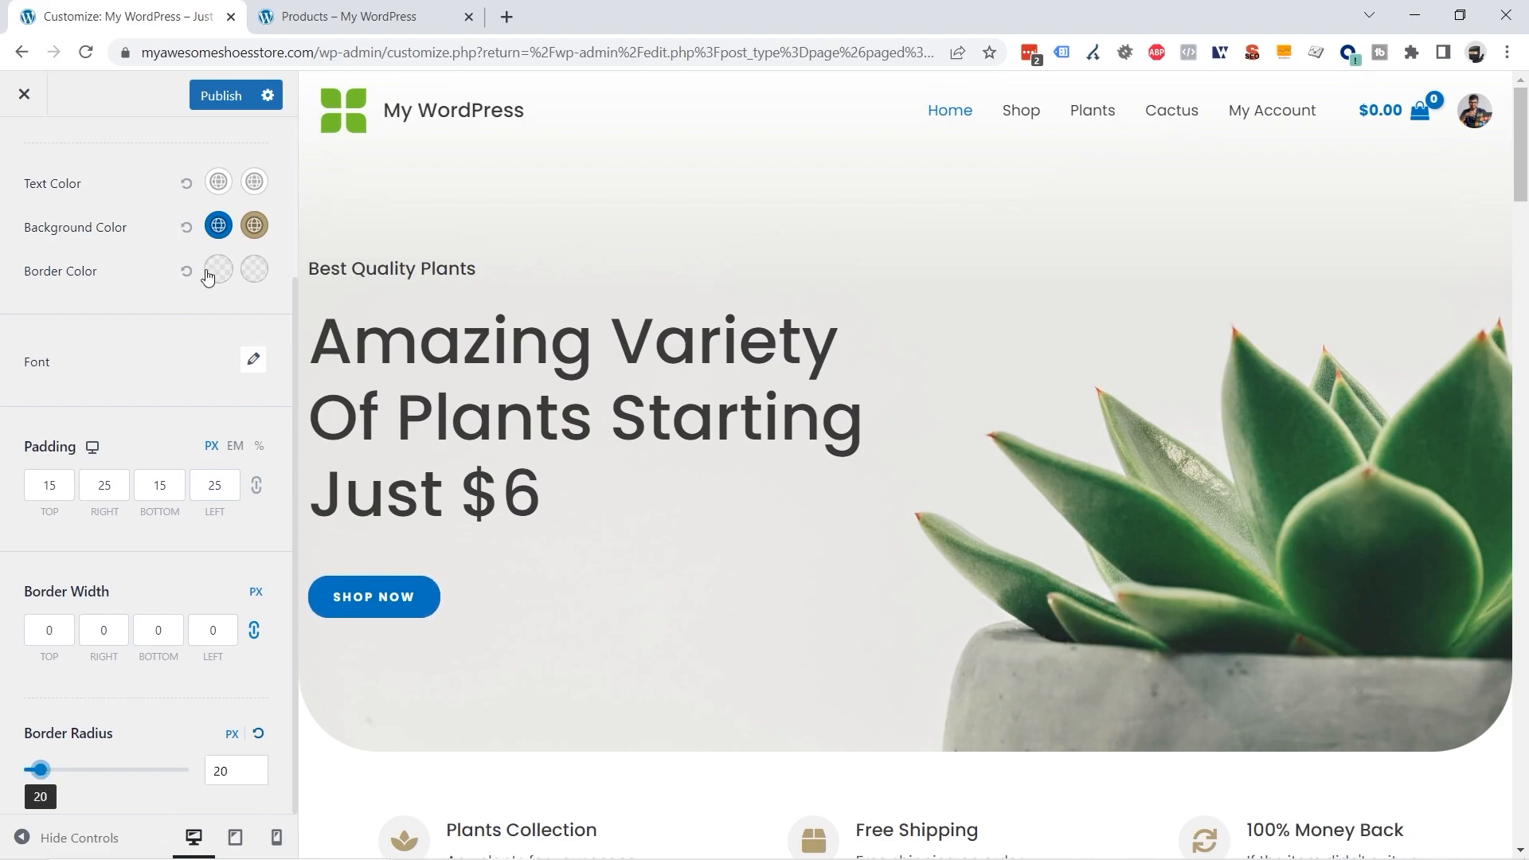
Step: Publish the button changes and check the live home page through its featured plants and testimonials sections
click(217, 94)
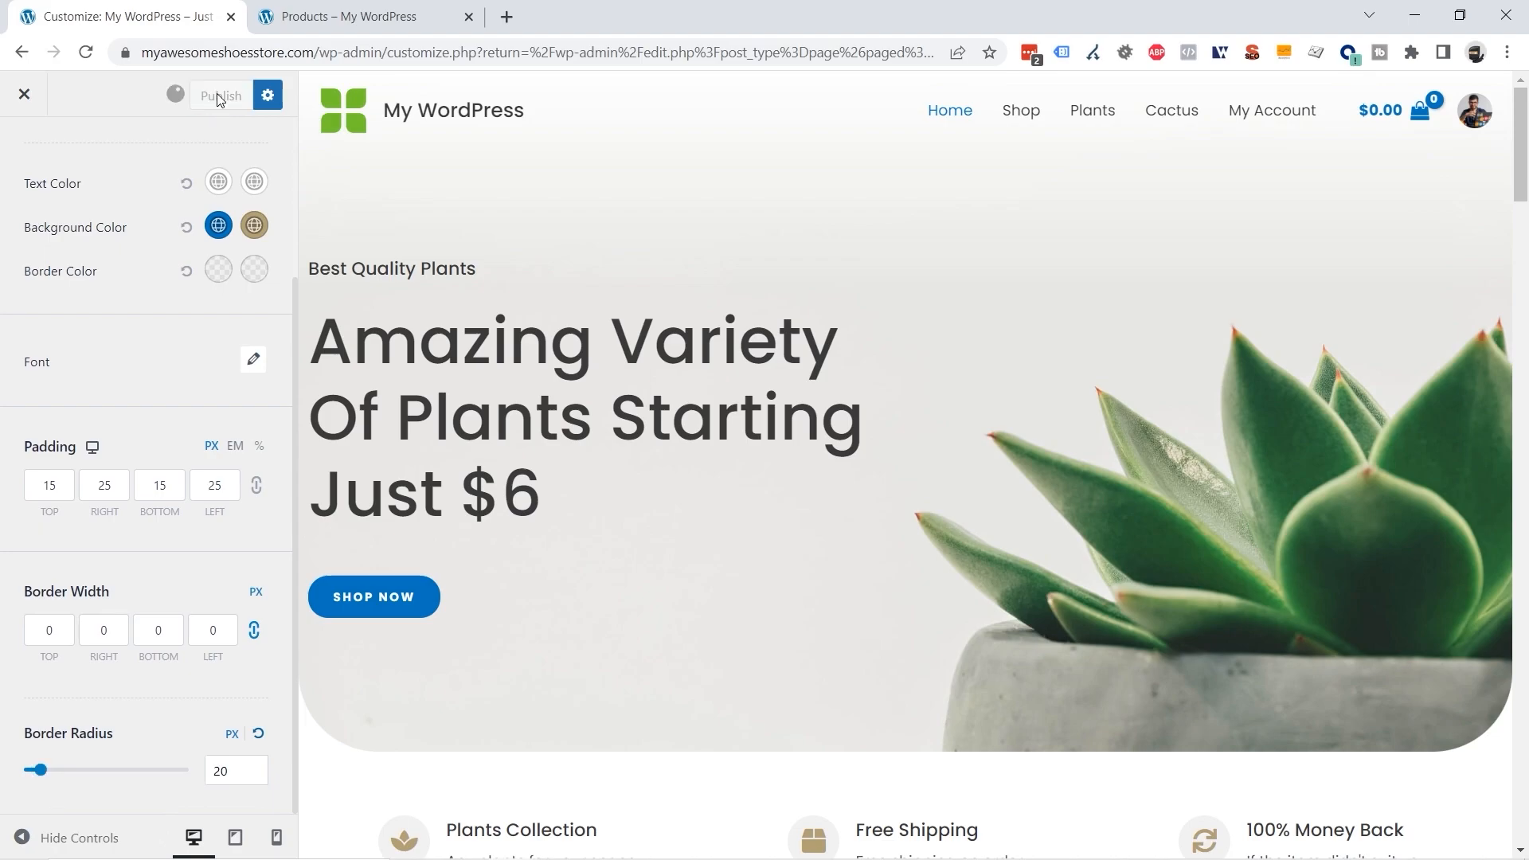
click(342, 18)
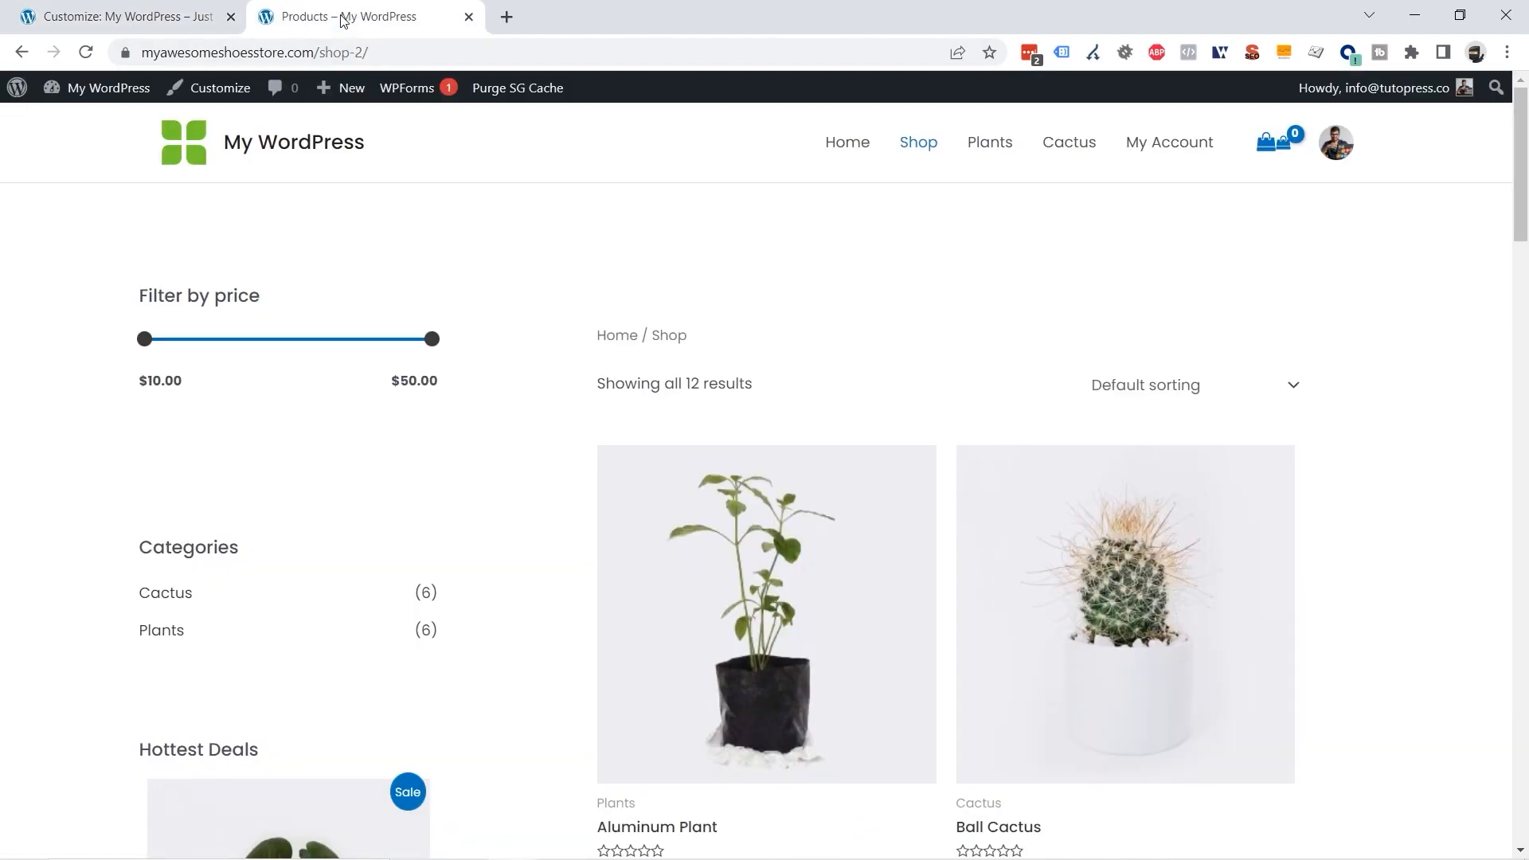
click(312, 155)
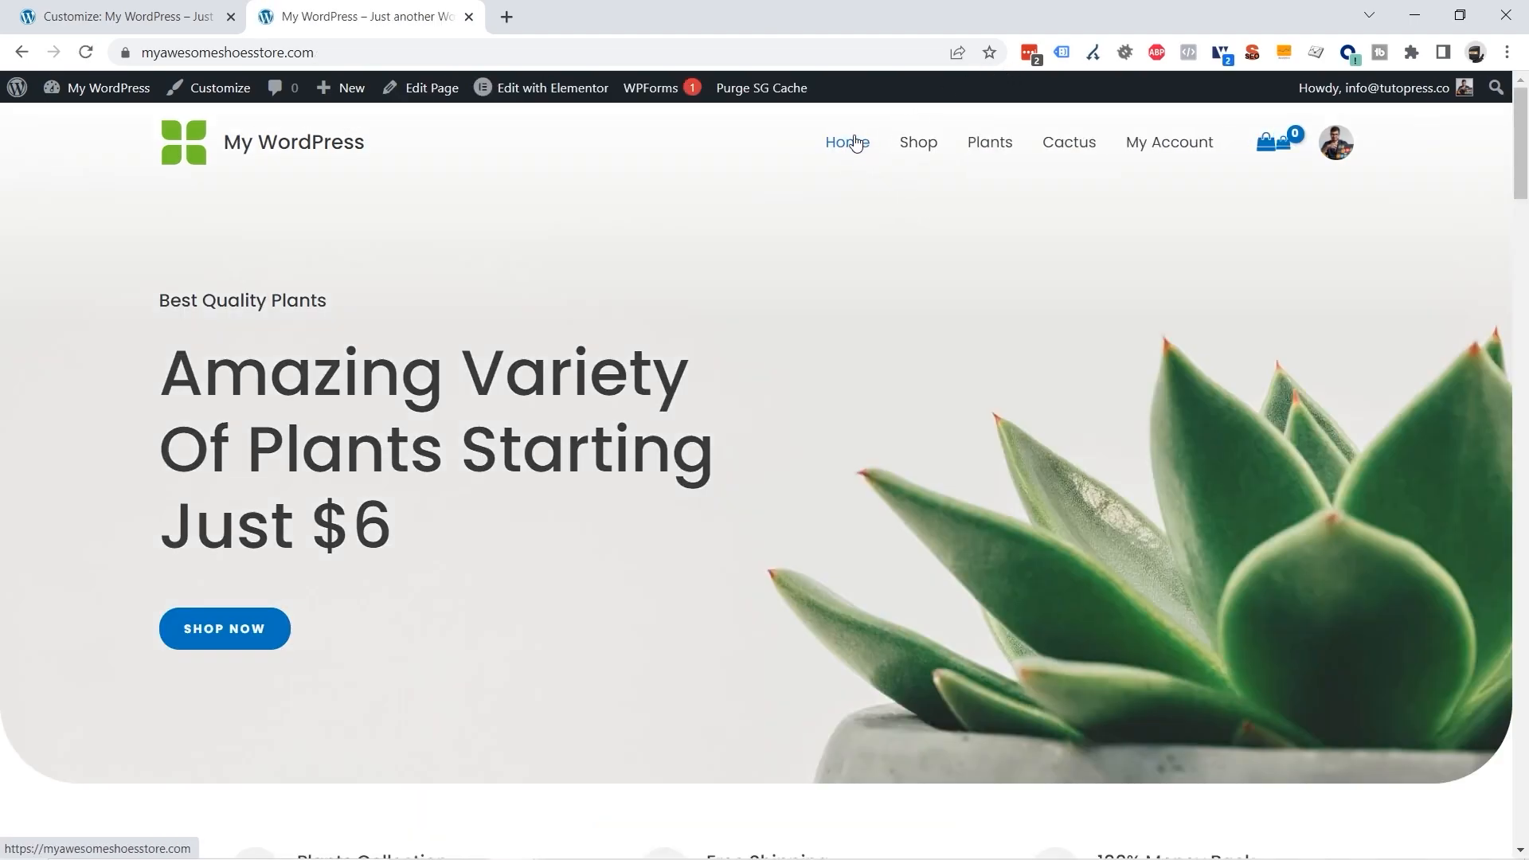
scroll(625, 504, down, 15)
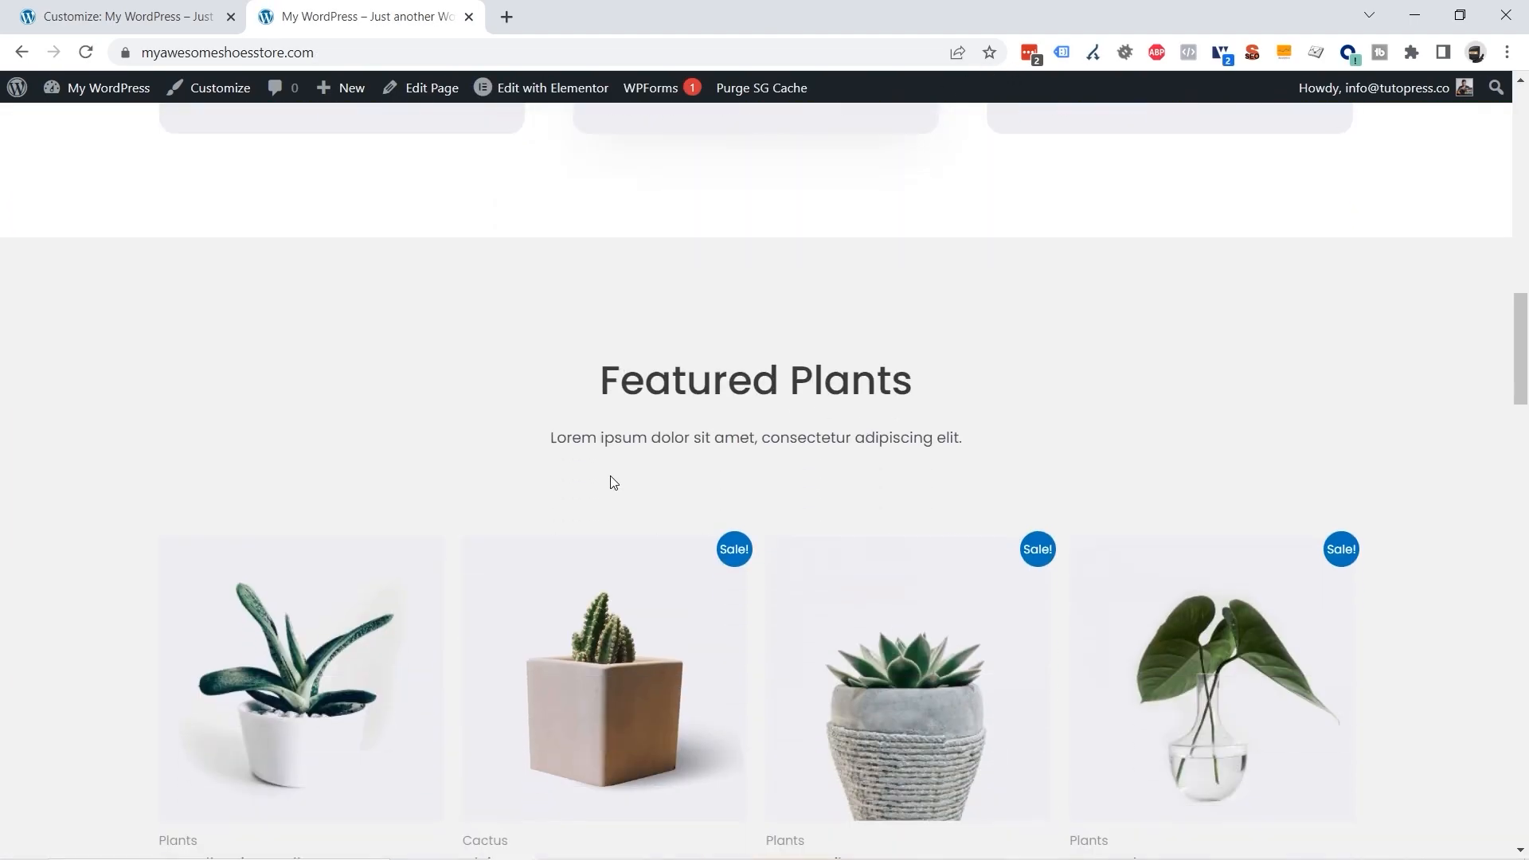
scroll(613, 482, down, 10)
scroll(642, 453, up, 3)
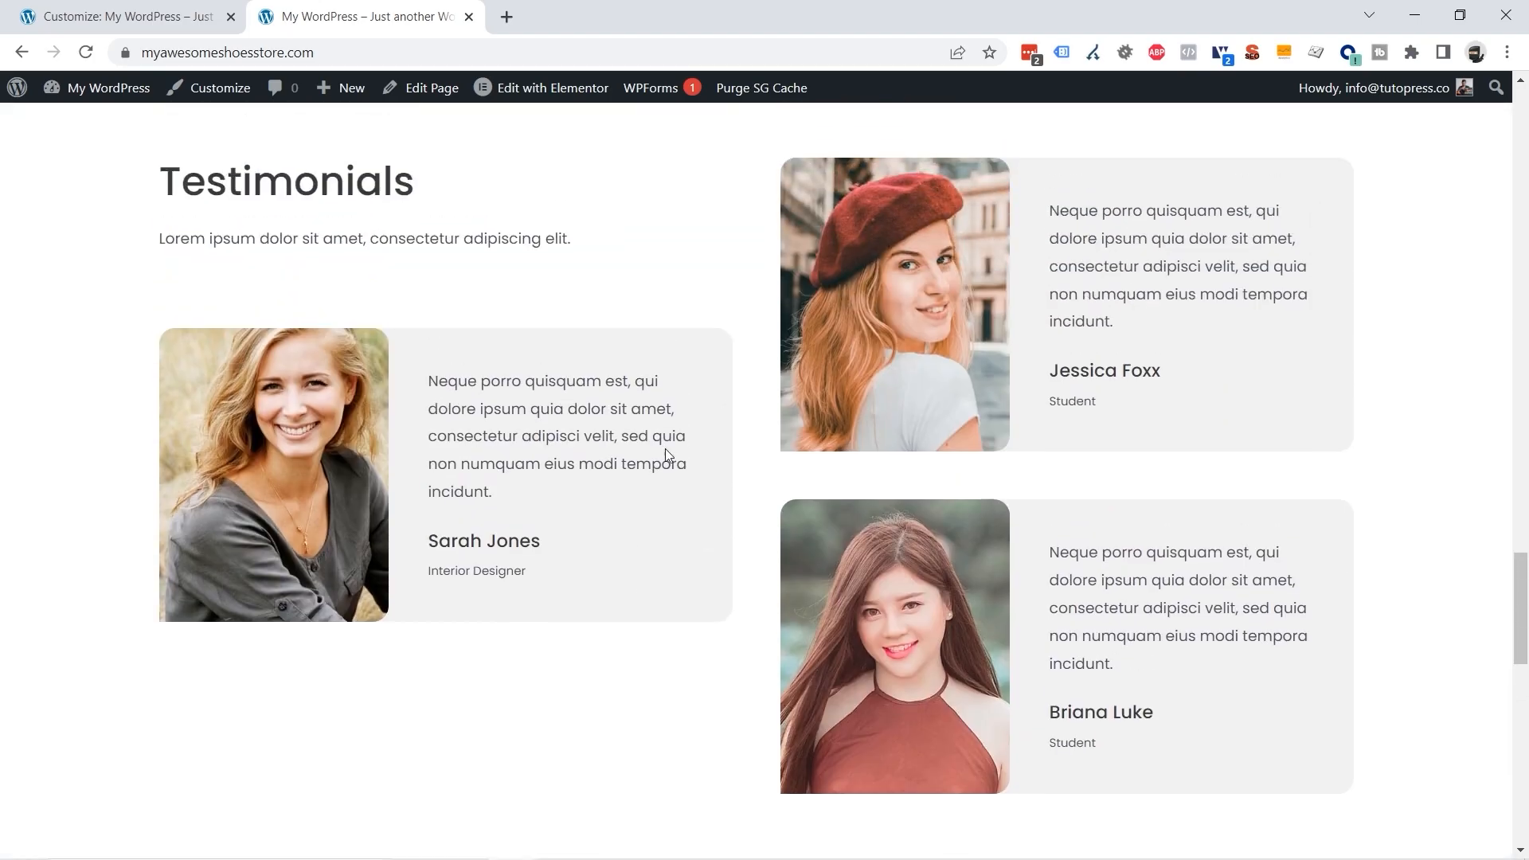
scroll(676, 451, down, 3)
scroll(611, 522, up, 10)
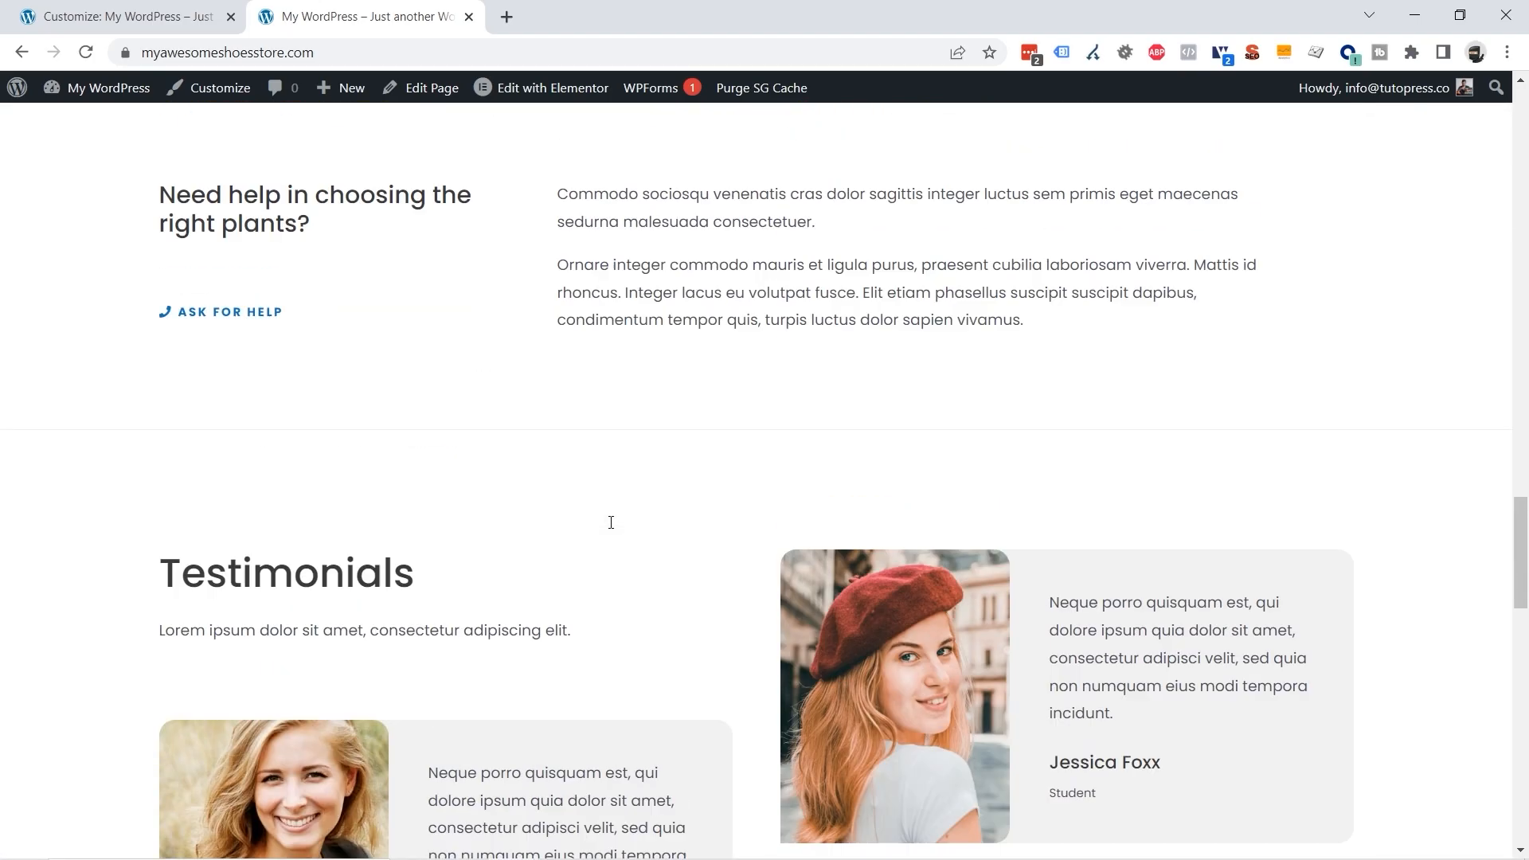
scroll(610, 521, up, 12)
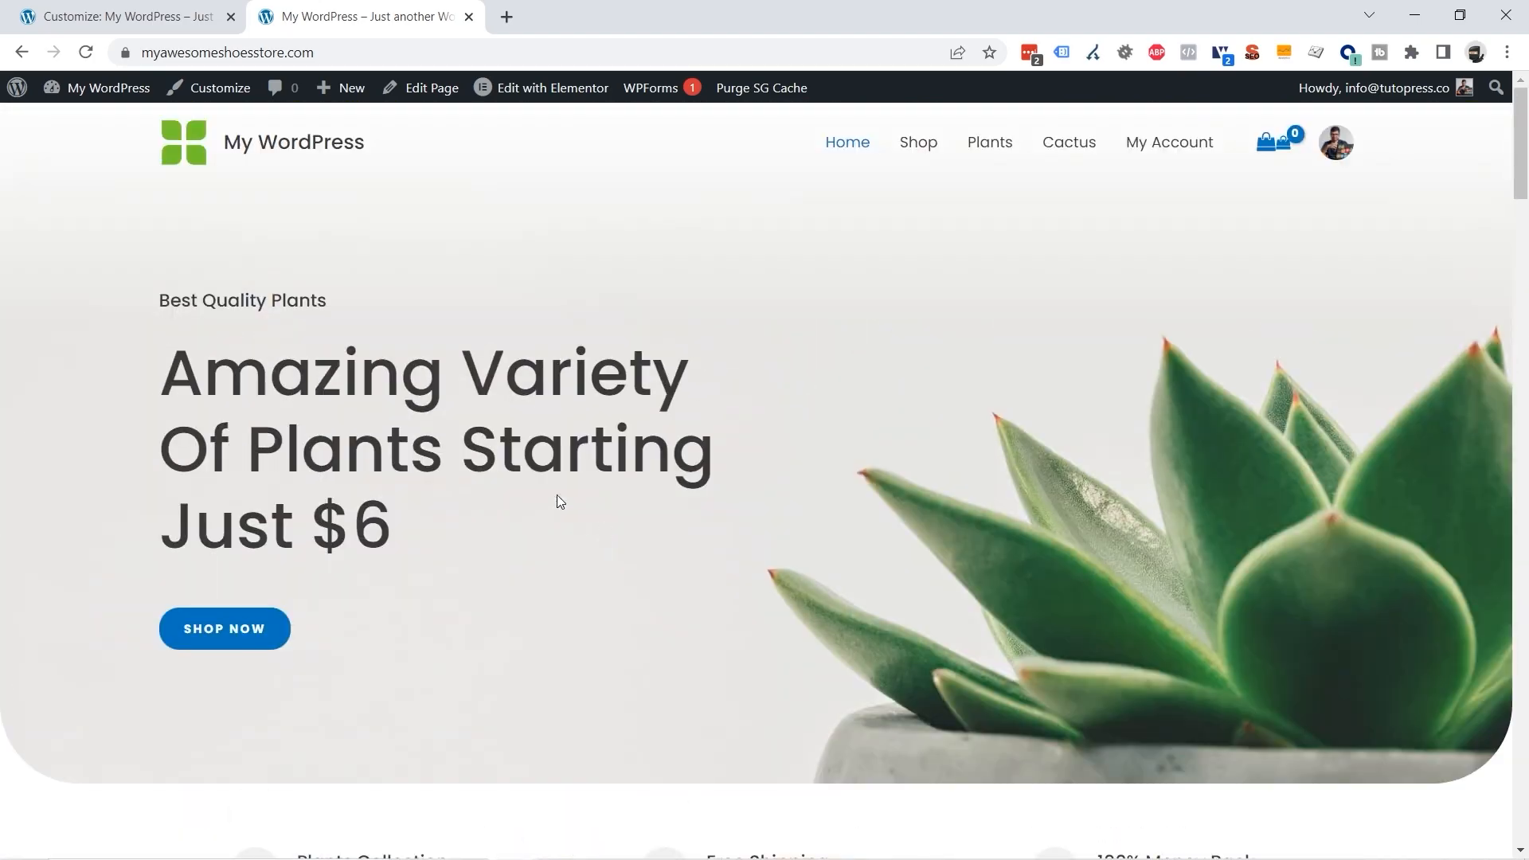
Step: Return to the customizer's main options and load the Shop page in the preview
click(159, 11)
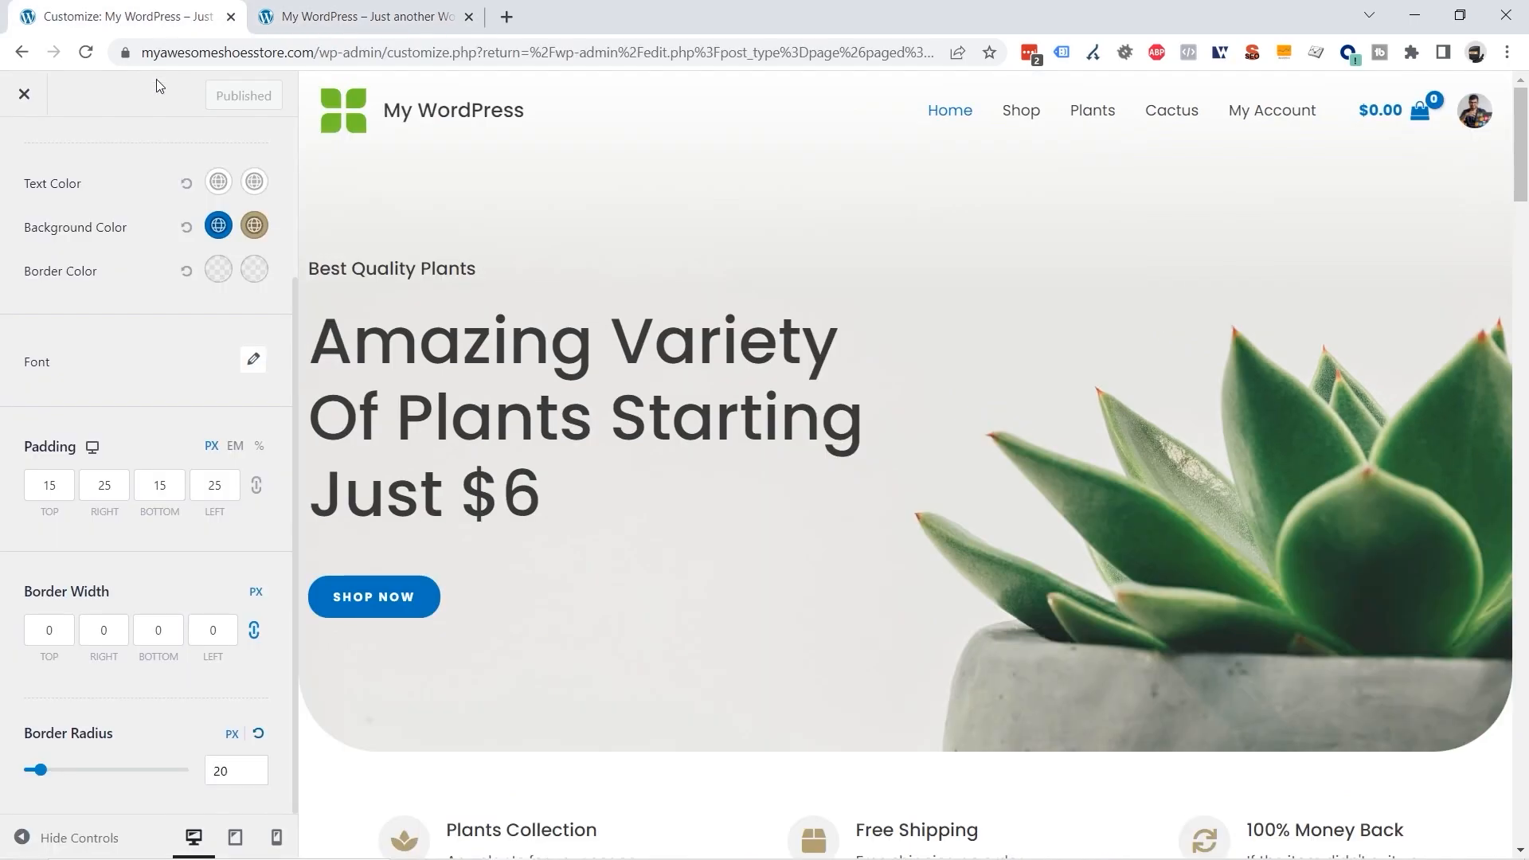
scroll(228, 498, up, 3)
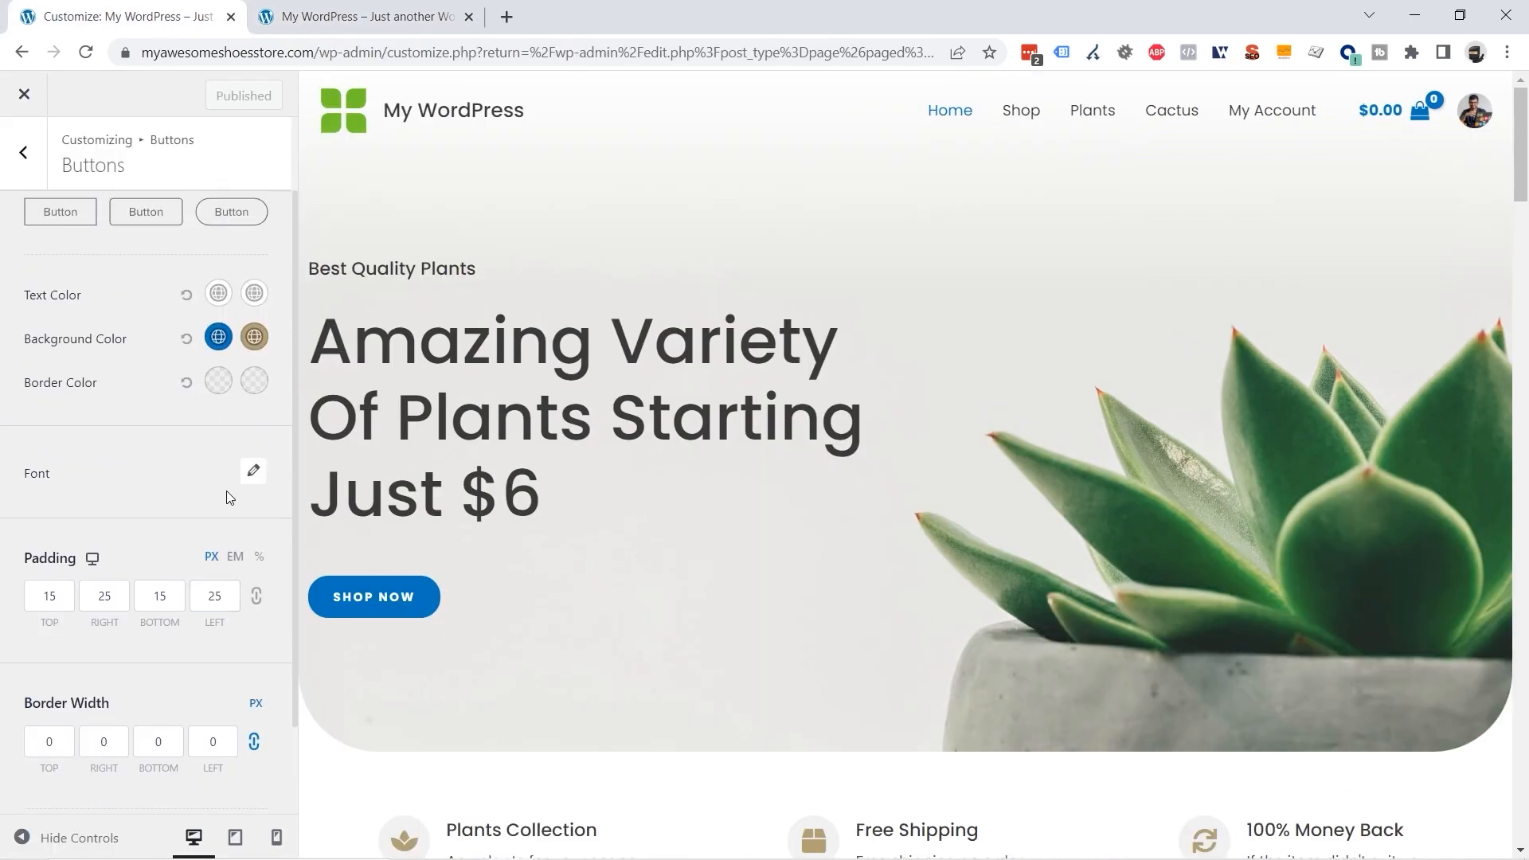
click(23, 167)
click(117, 475)
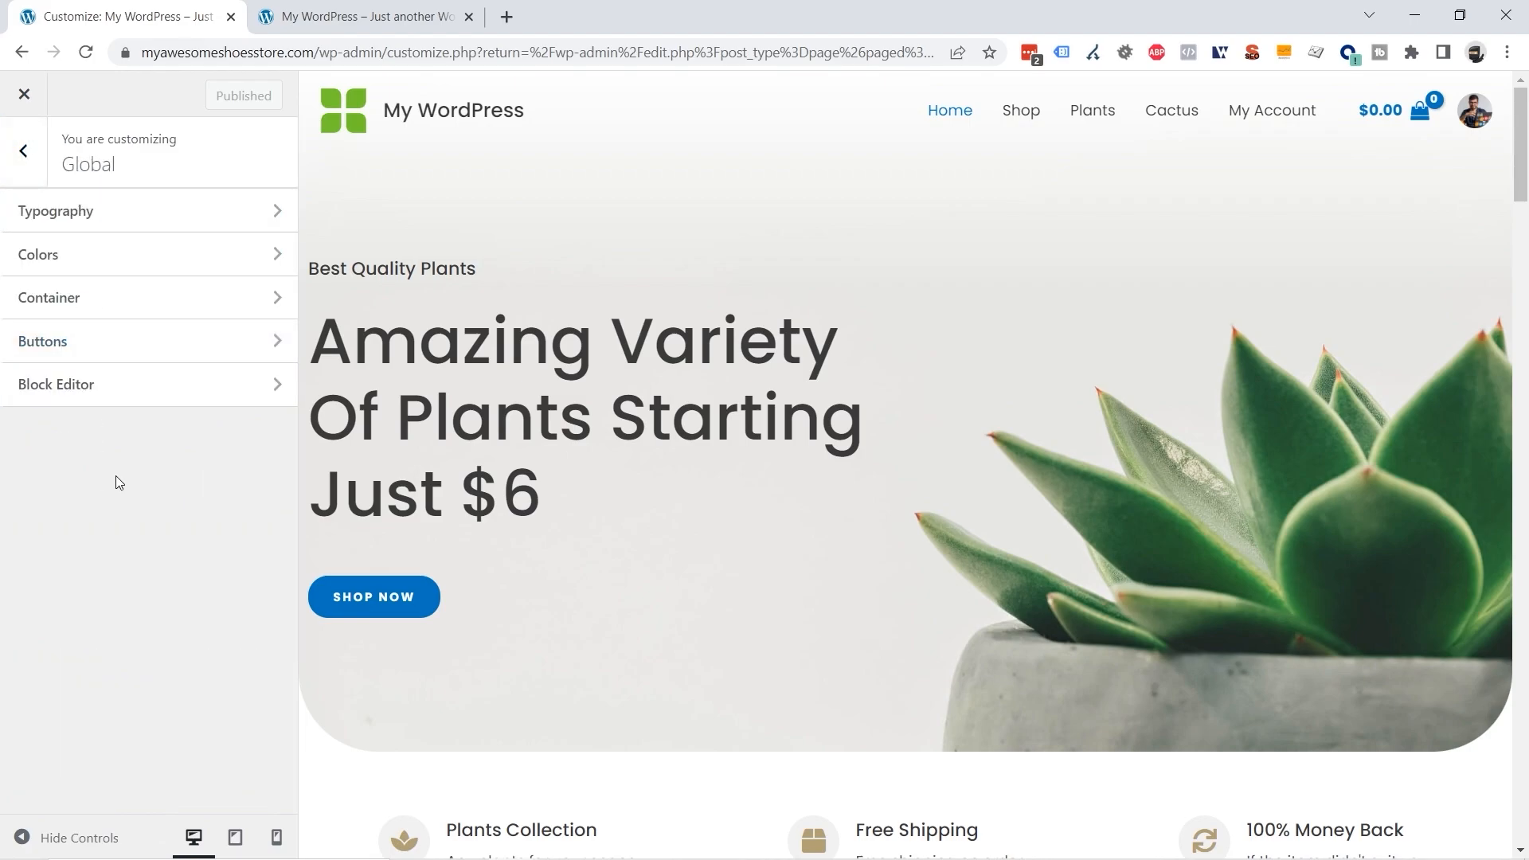
click(24, 160)
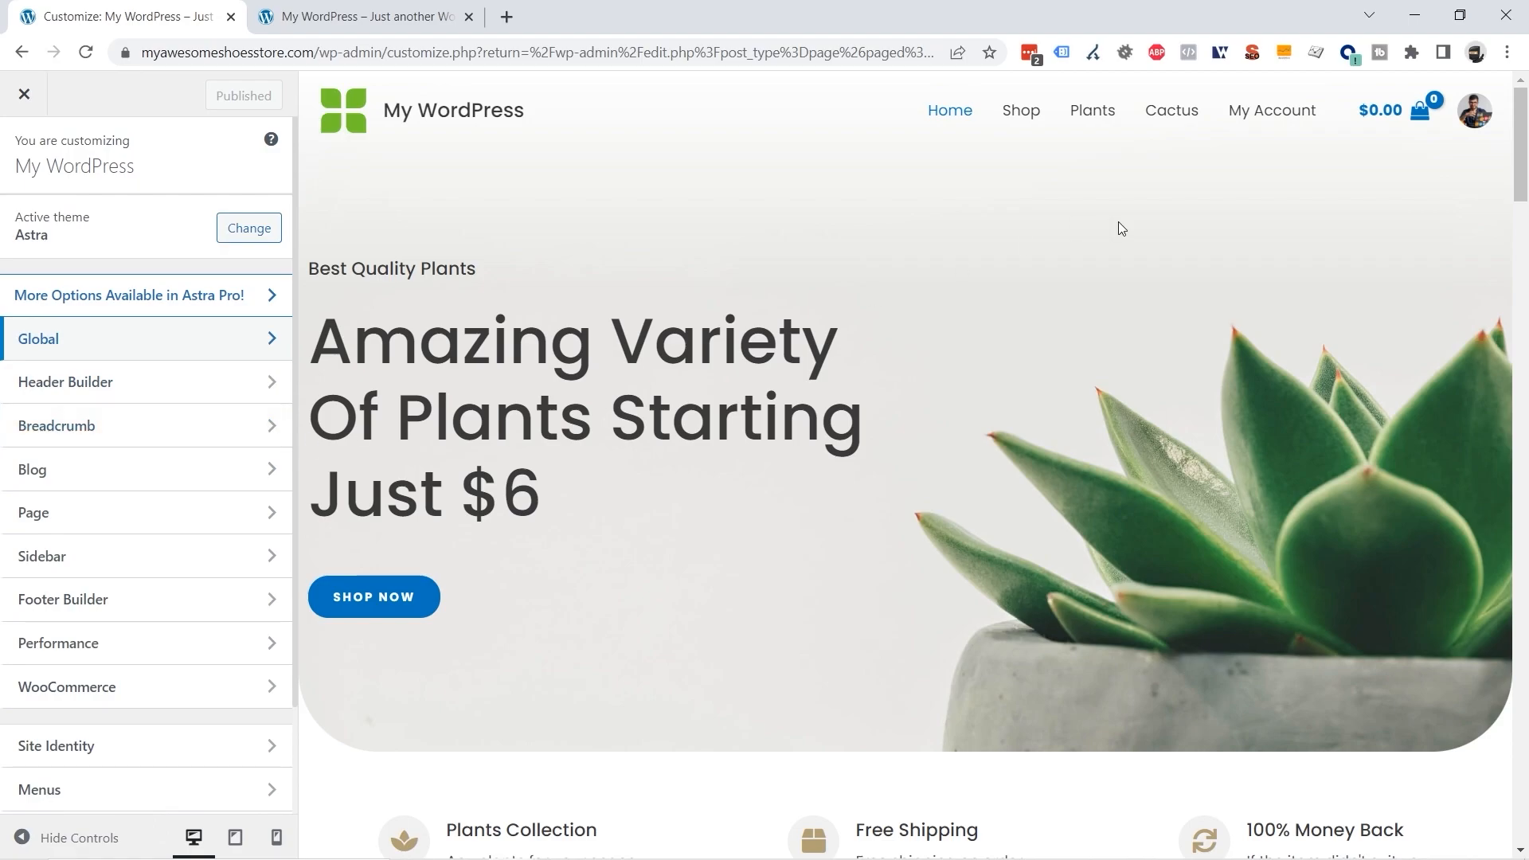
click(1029, 114)
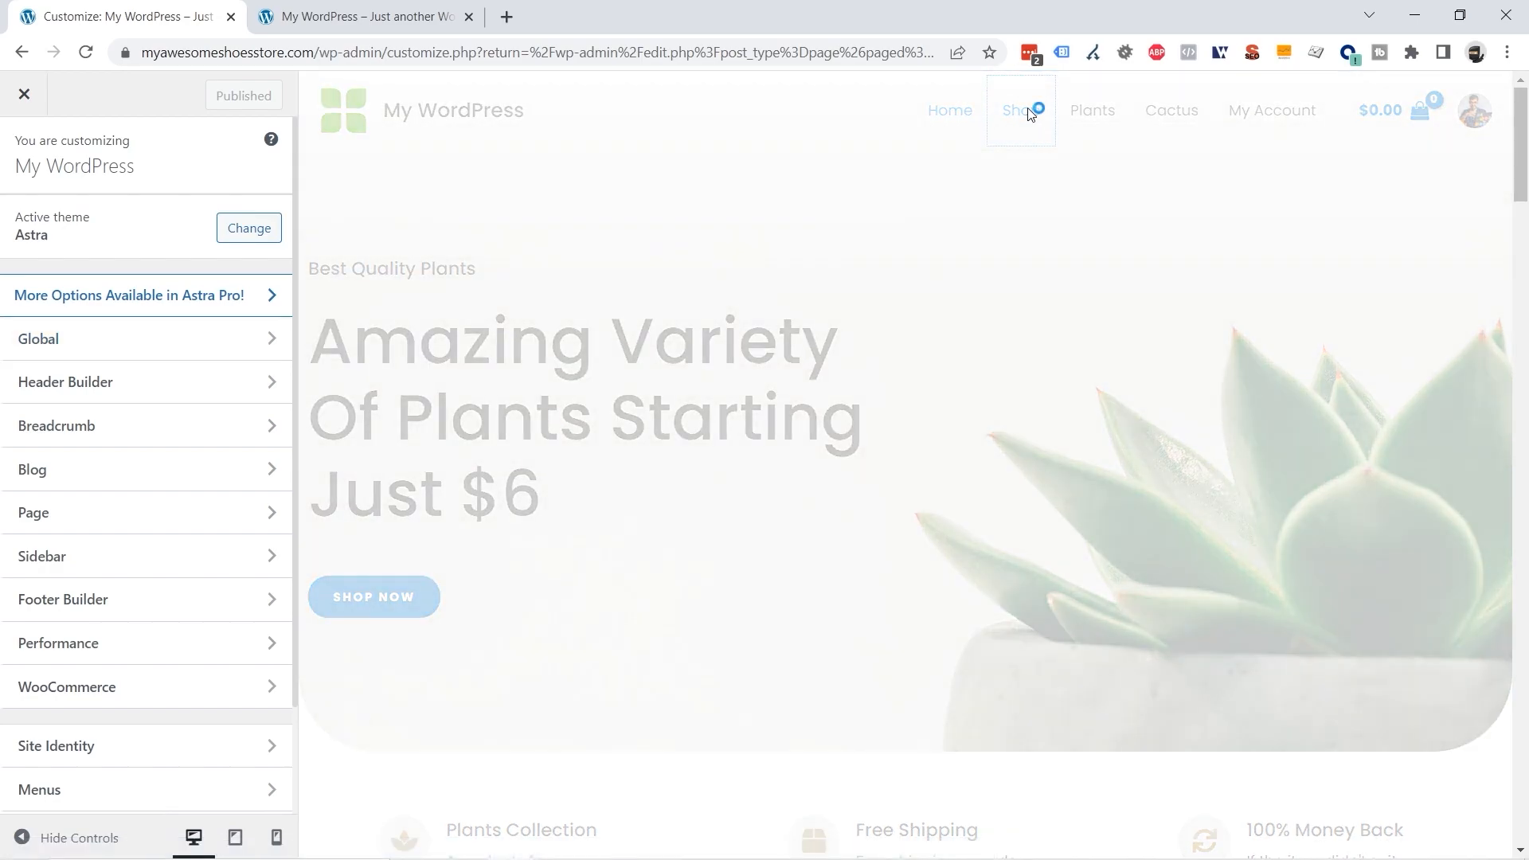
Step: In the Header Builder, move the Primary Menu to the centre of the main header row
click(82, 385)
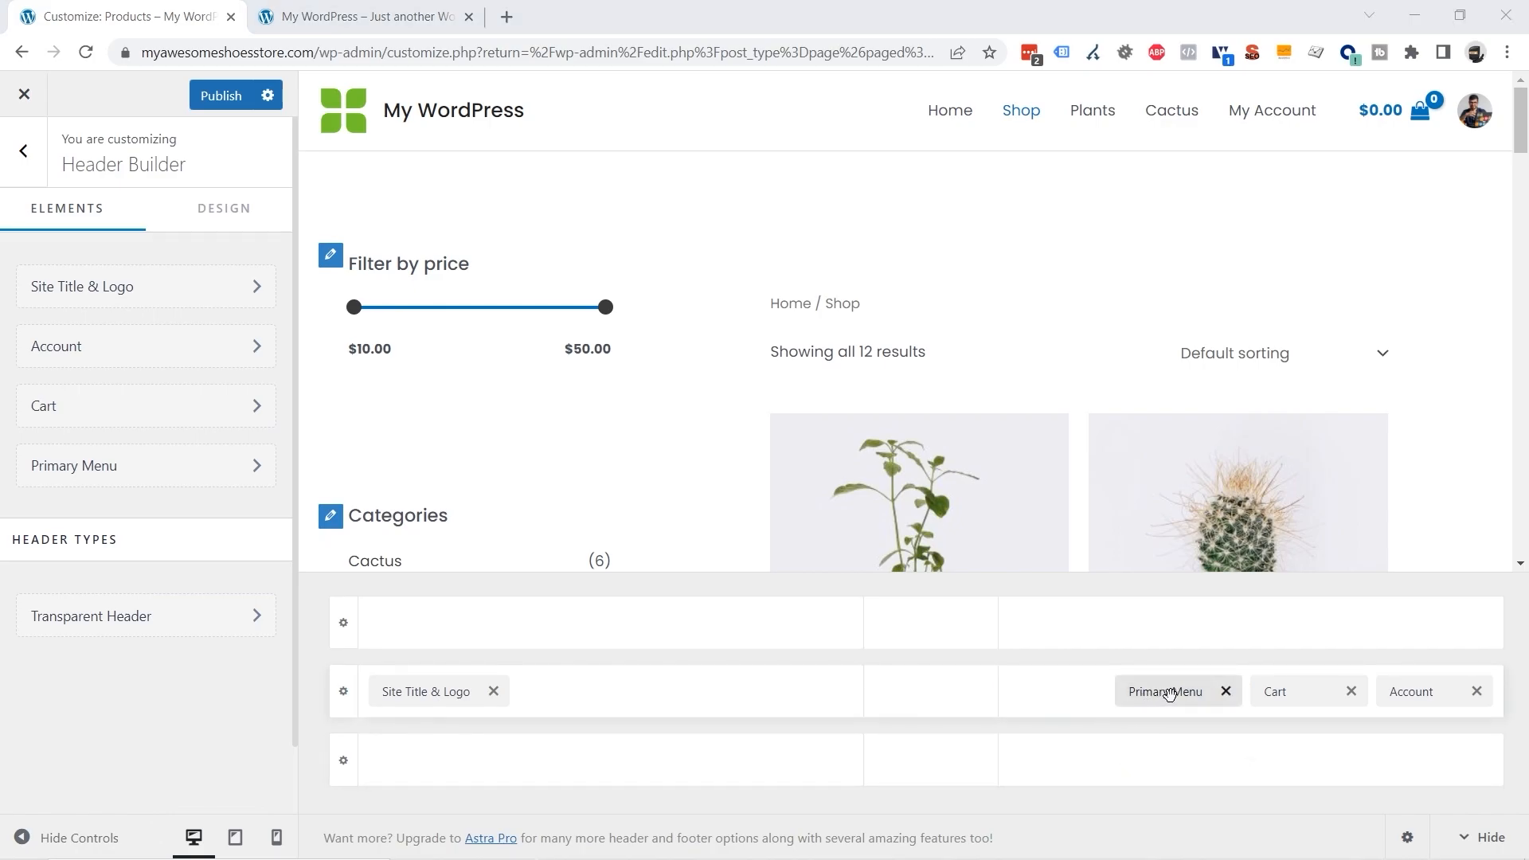
drag(1173, 693, 754, 700)
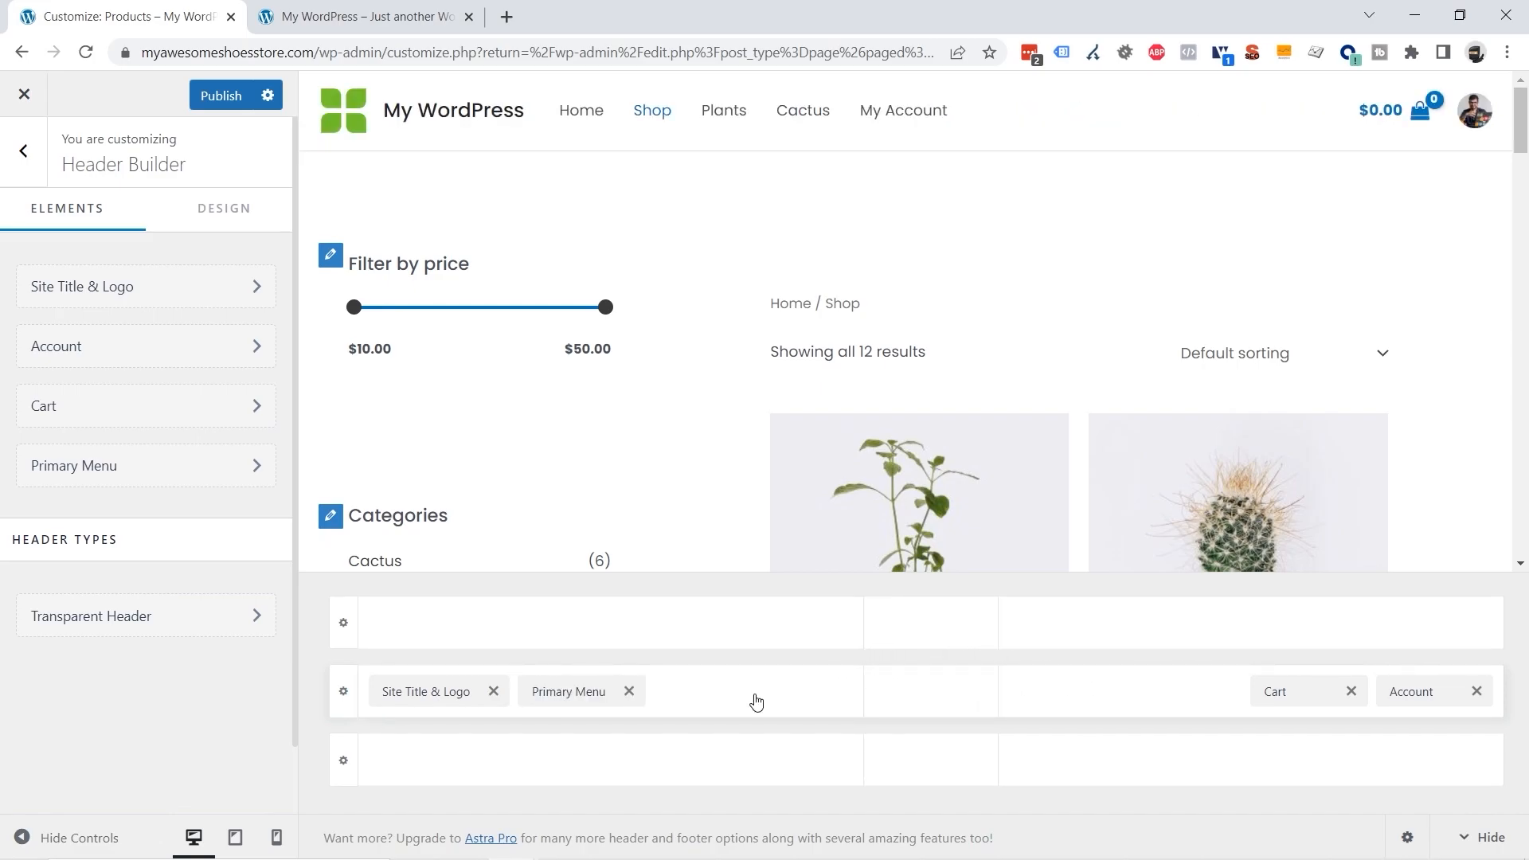
drag(566, 691, 905, 700)
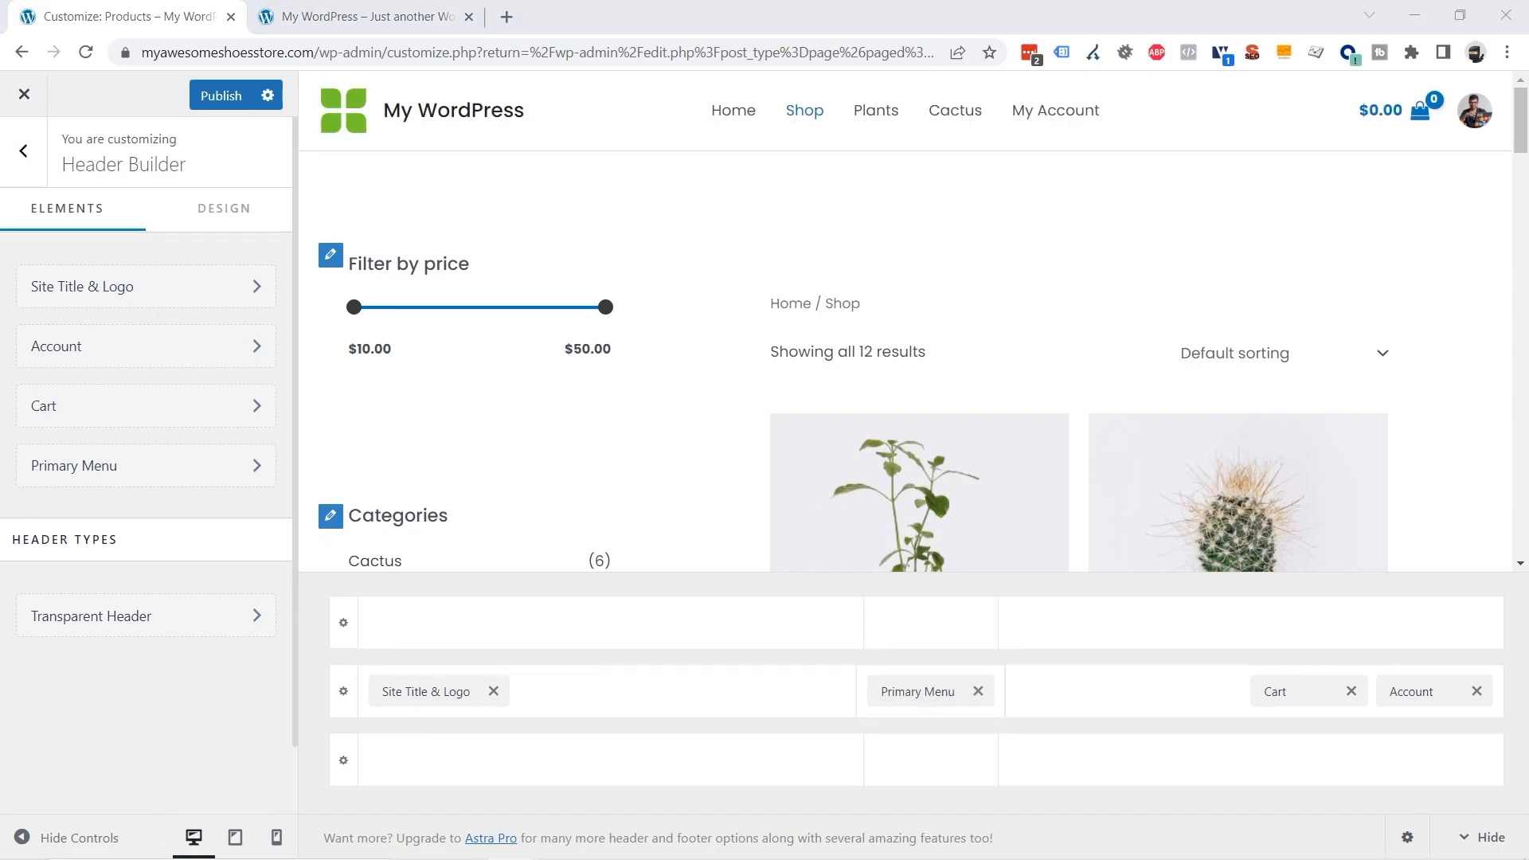
Step: Examine the announcement bar above the header on the example Awesome Store site
drag(0, 227, 522, 8)
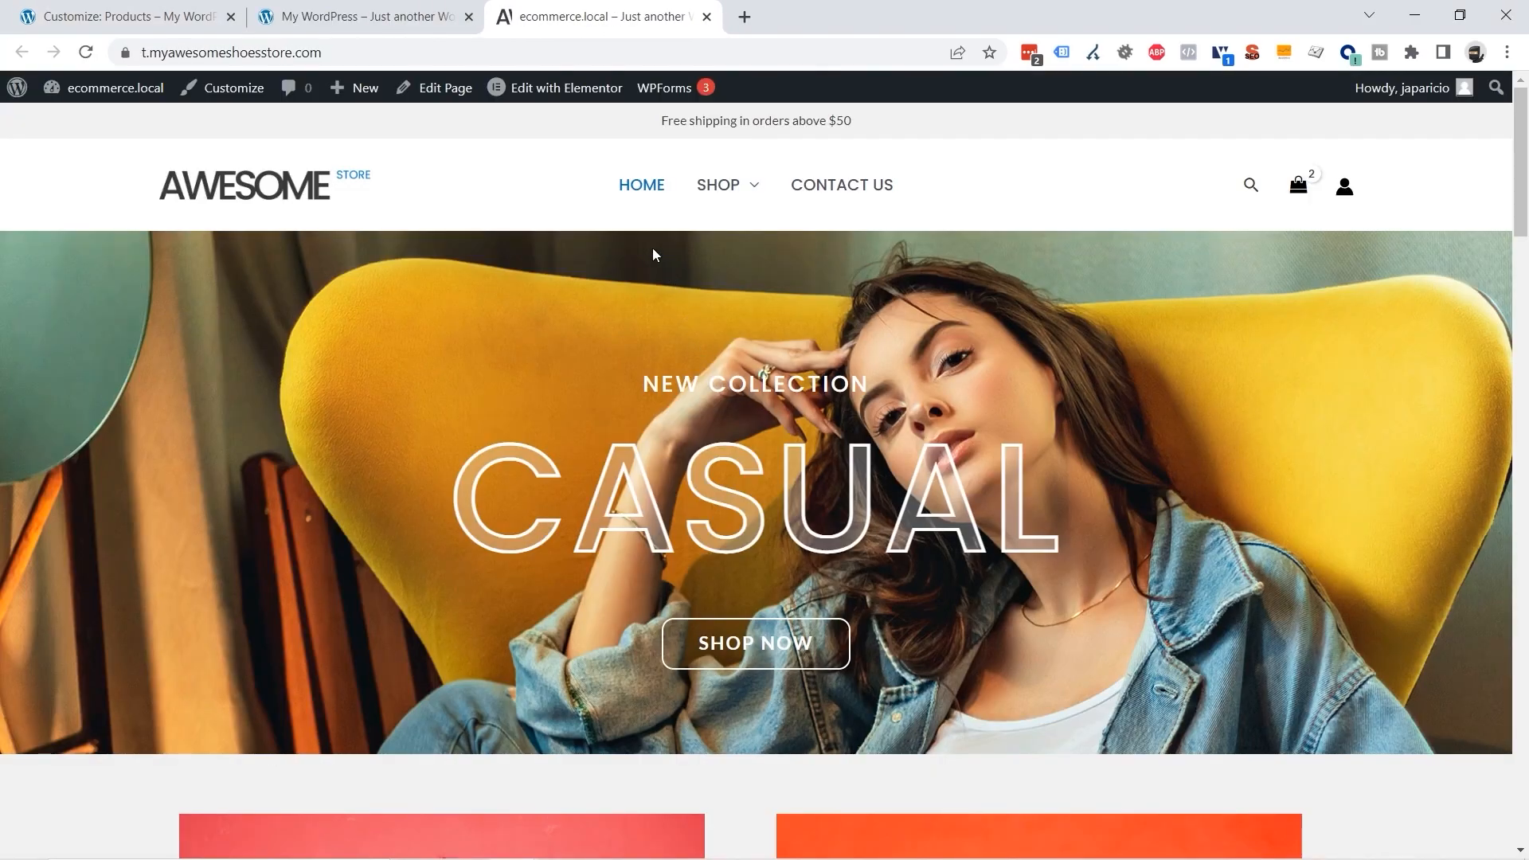
drag(651, 121, 613, 131)
click(611, 132)
click(169, 16)
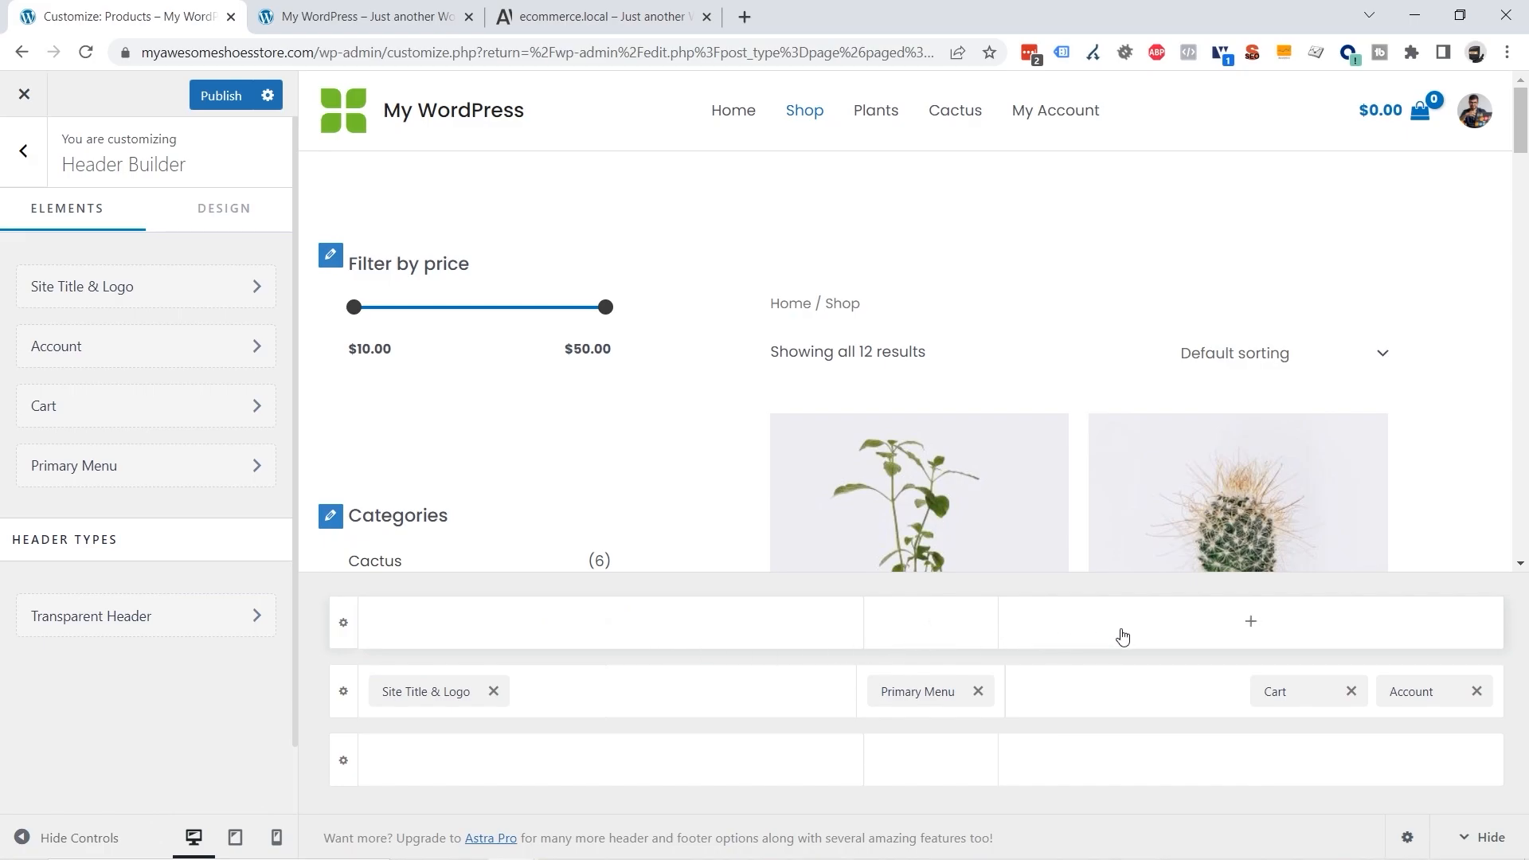
Step: Copy the announcement text "Free shipping in orders above $50" from the example store and return to the customizer
click(562, 16)
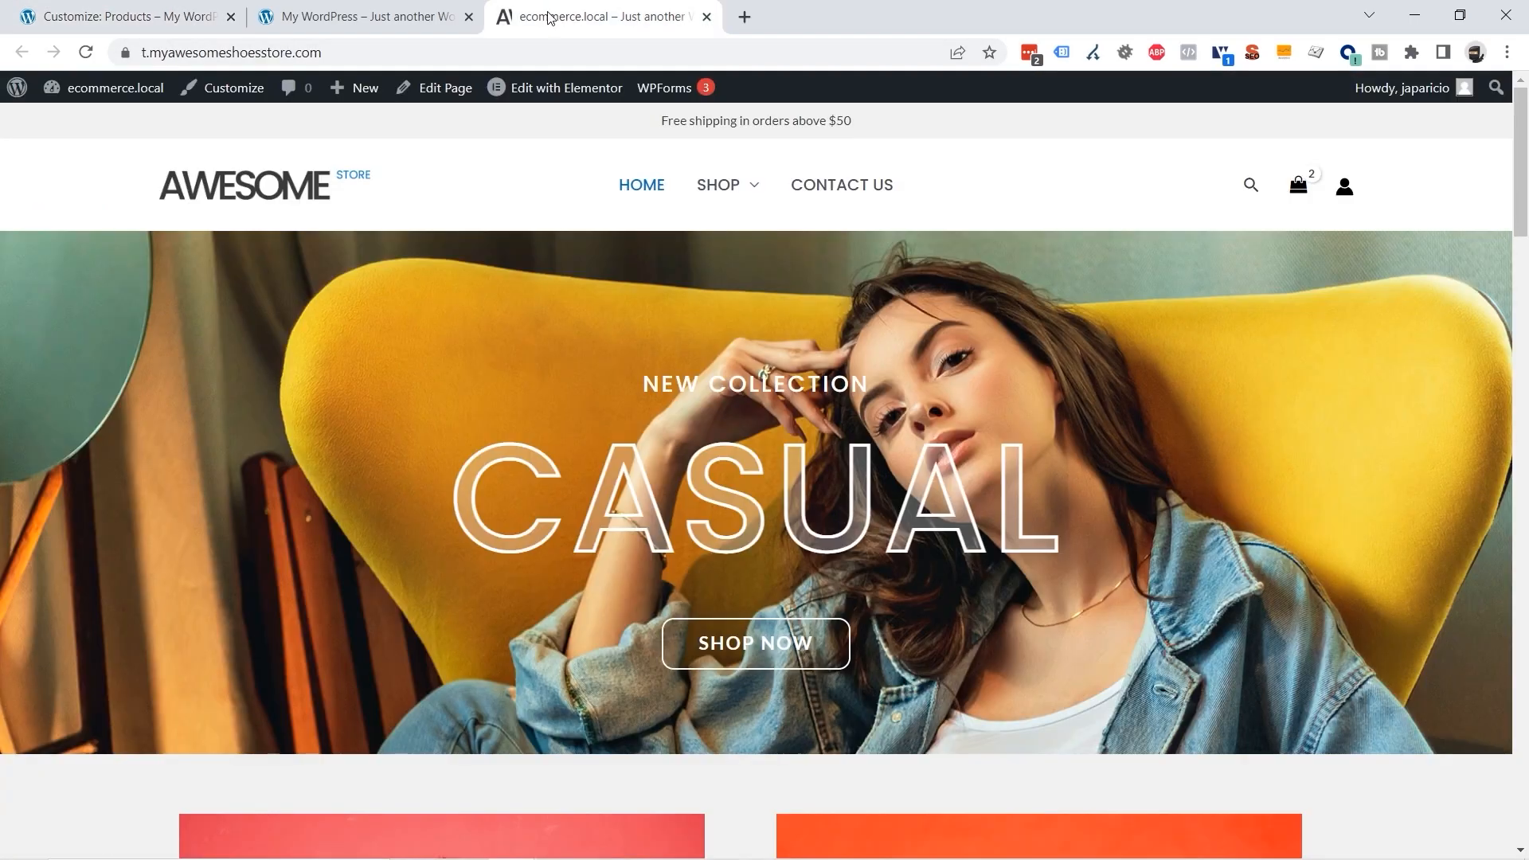
drag(661, 121, 895, 129)
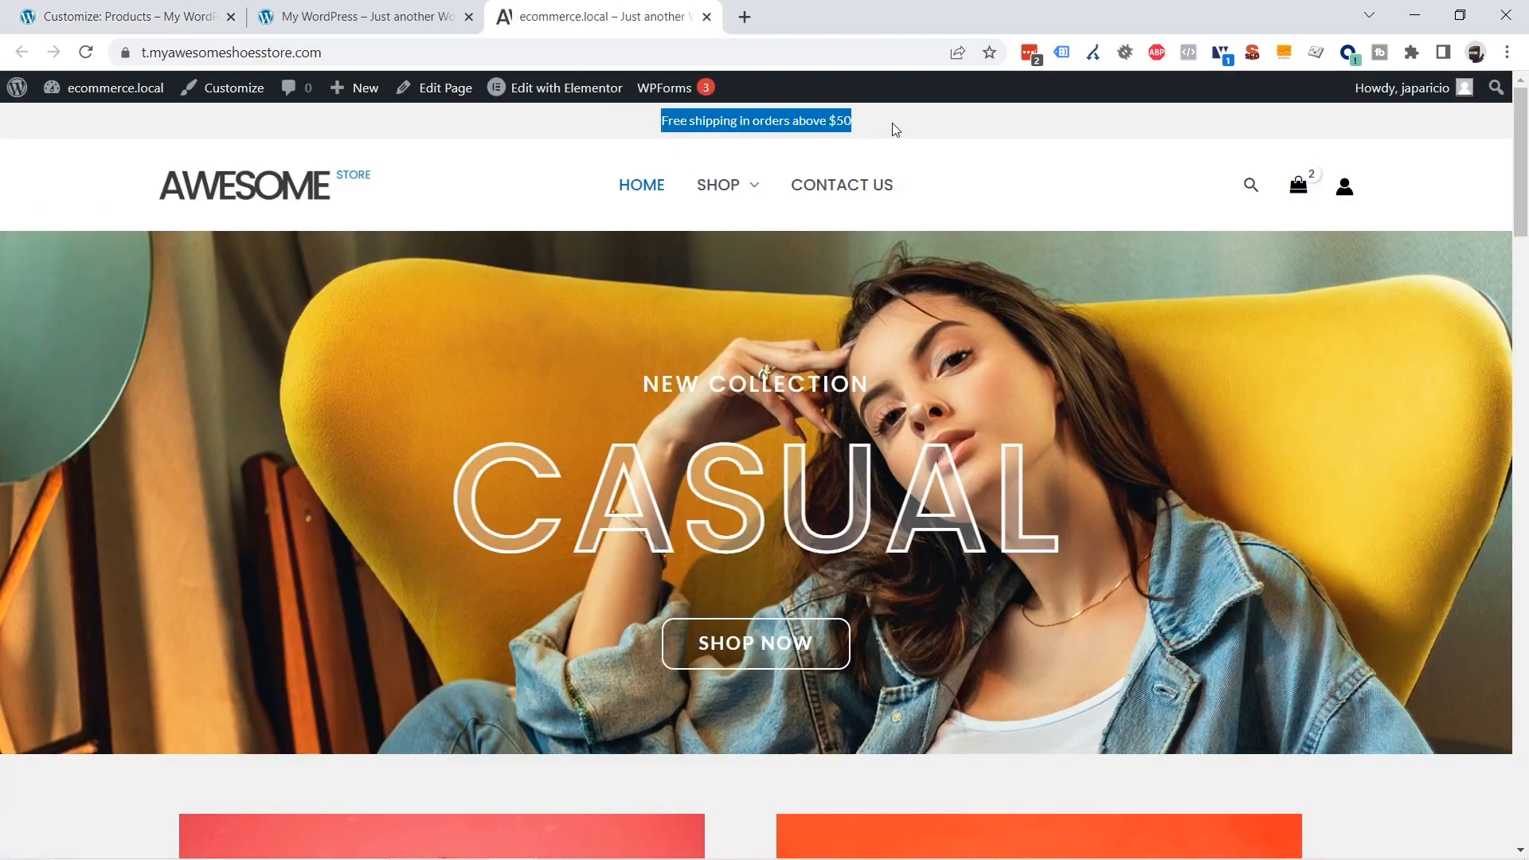
right_click(791, 122)
click(820, 137)
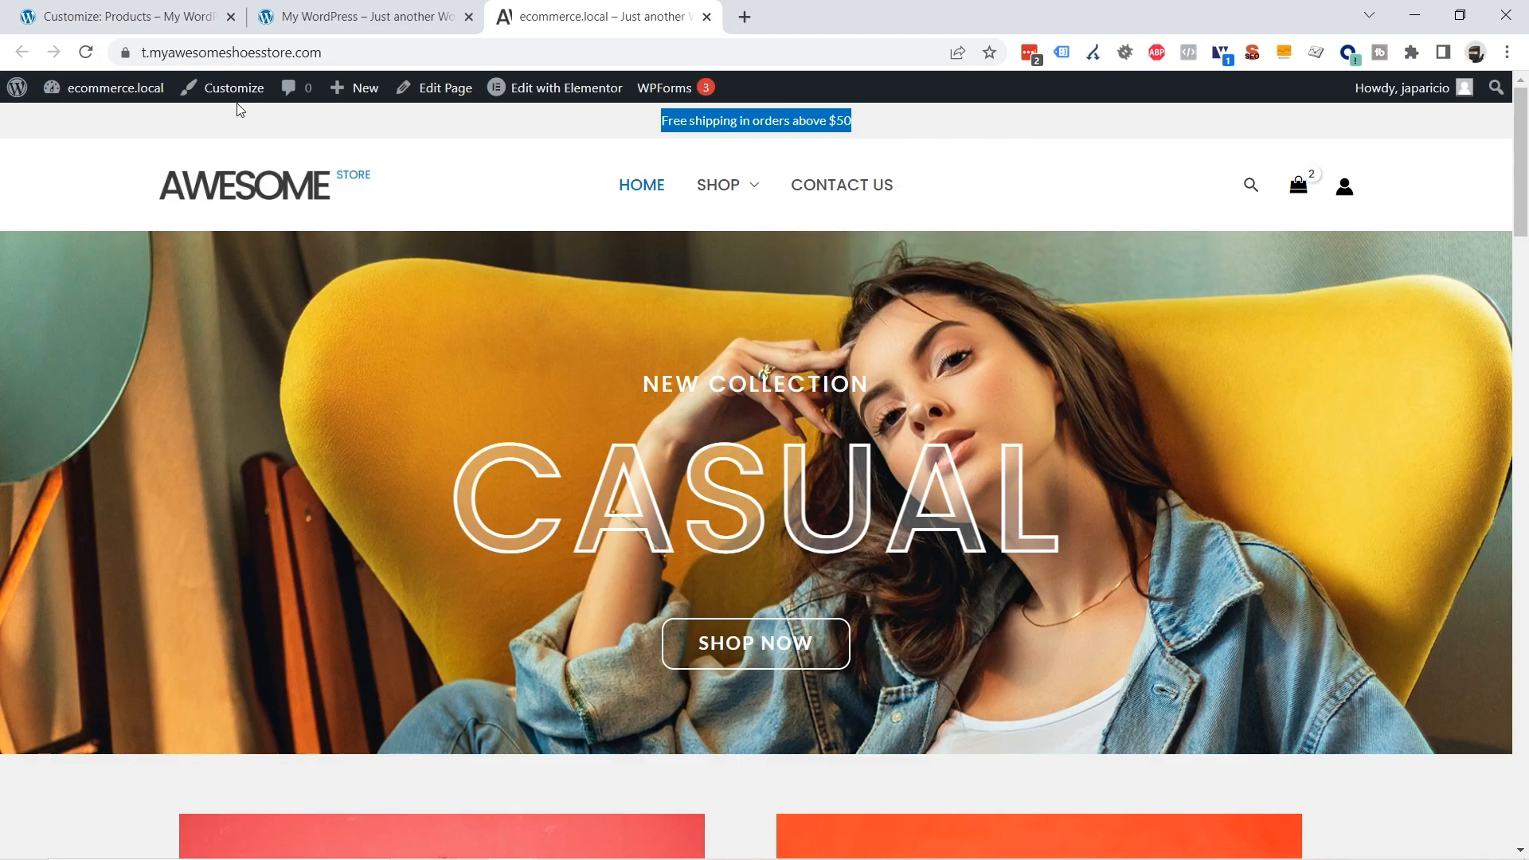
click(130, 19)
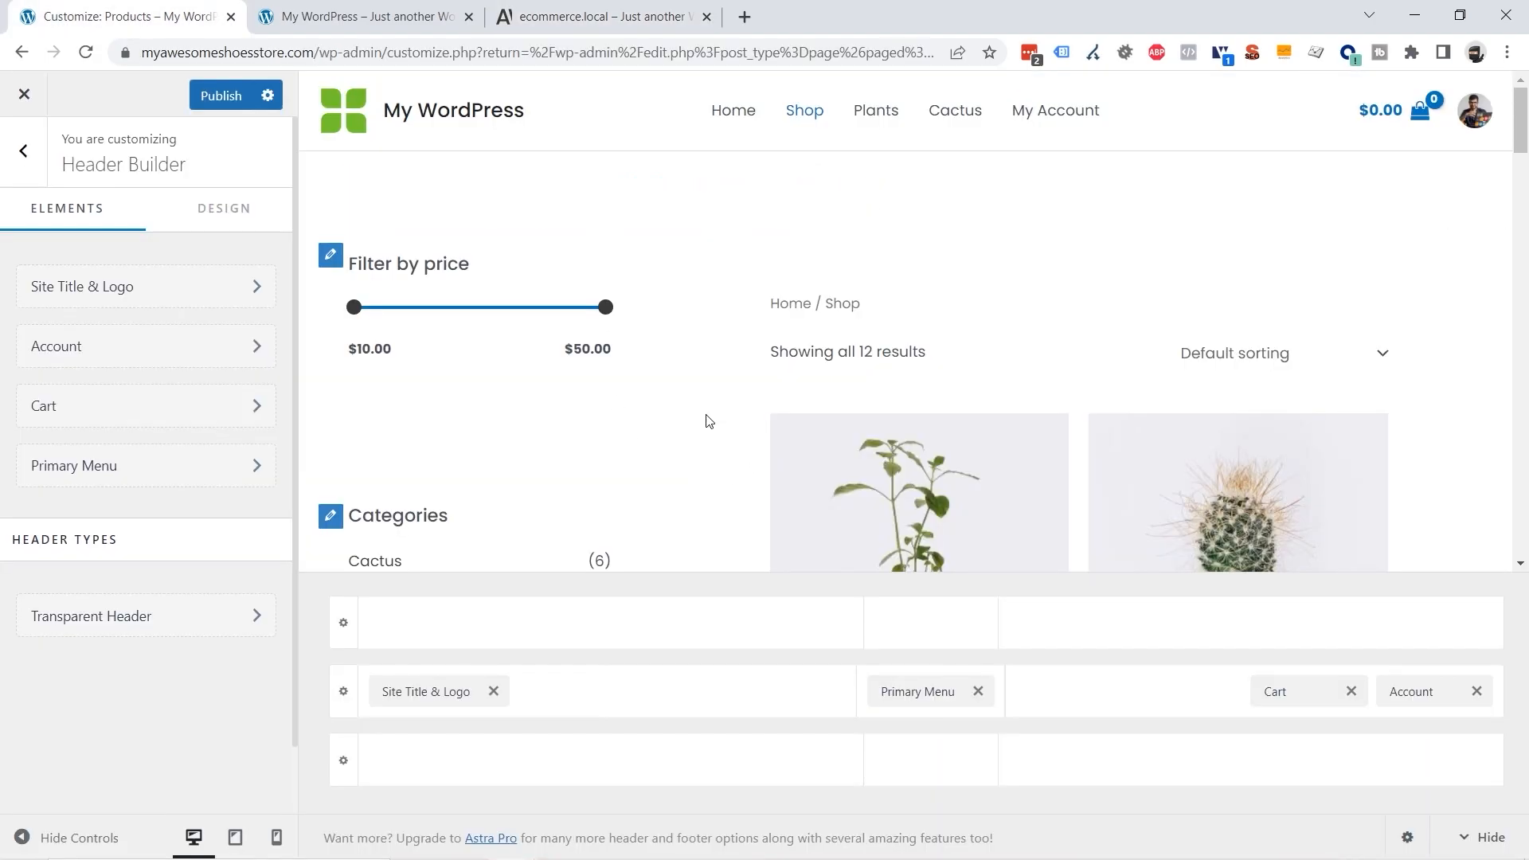
Step: Add the HTML 1 element to the centre of the row above the main header
mouse_move(880, 624)
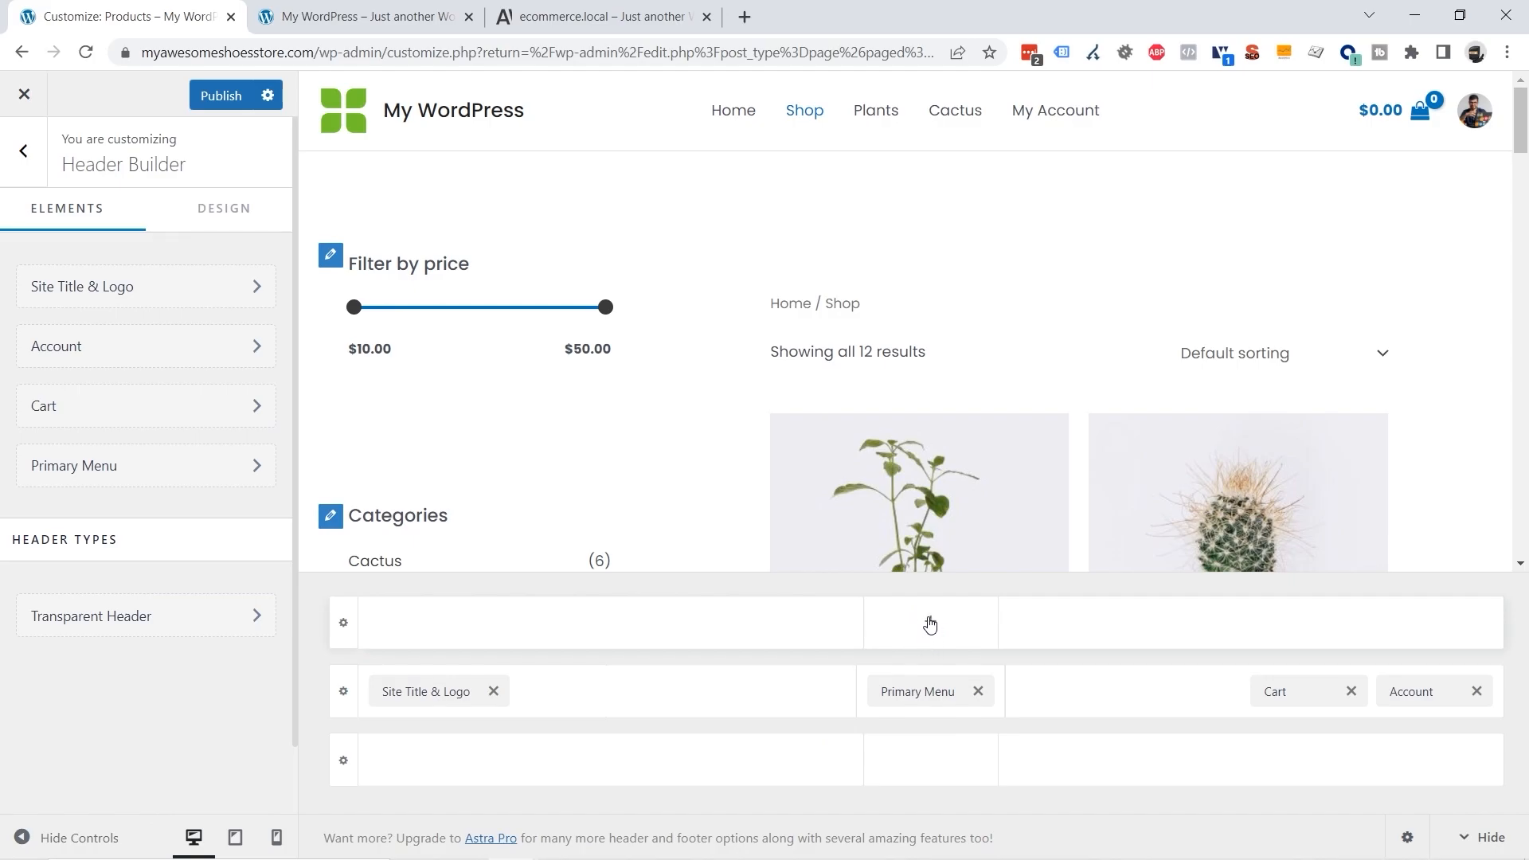
click(930, 624)
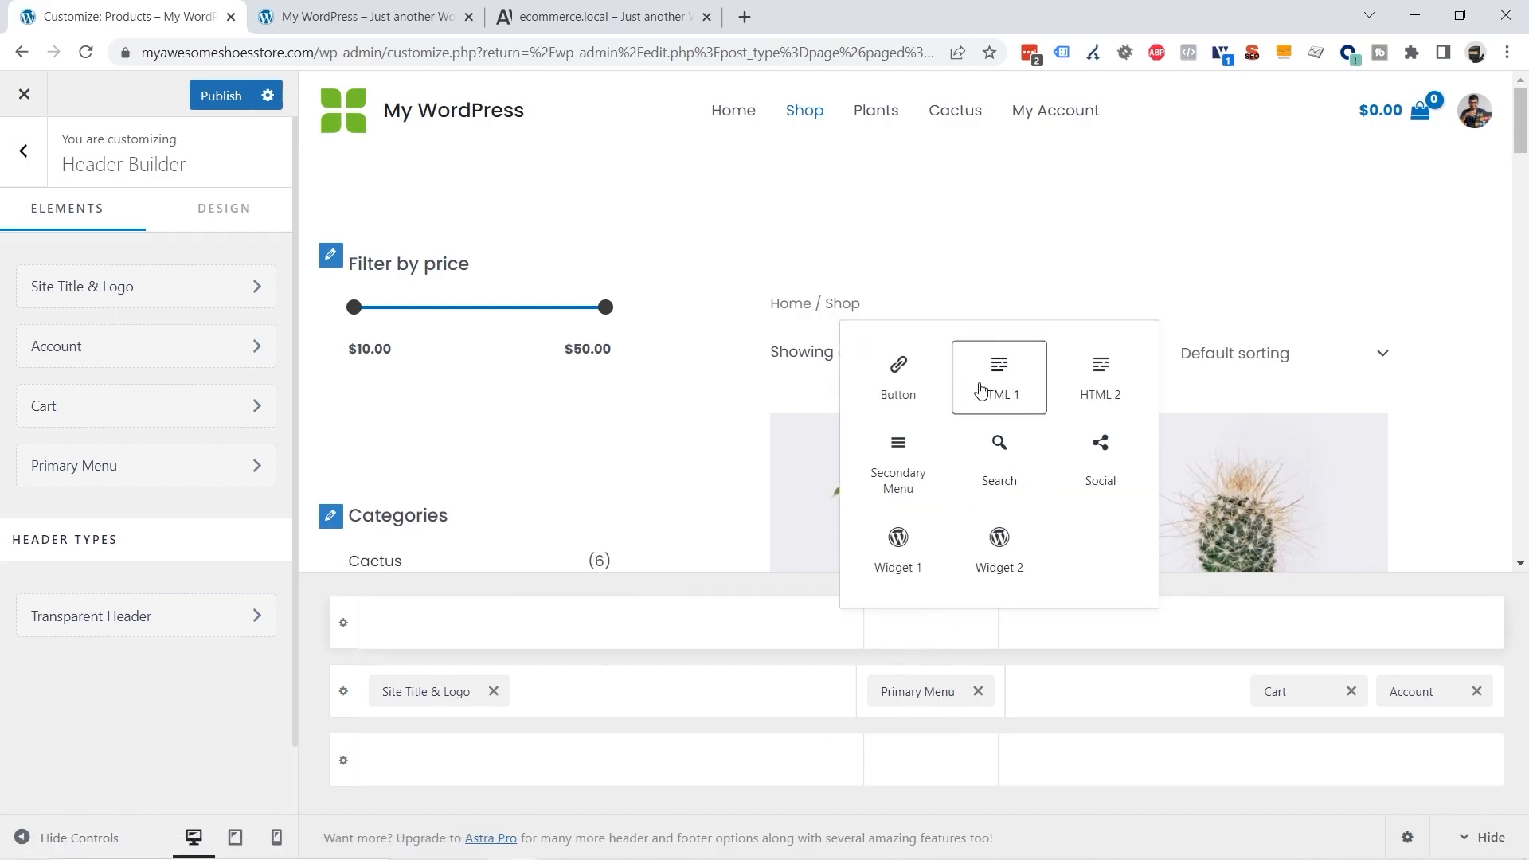
click(989, 385)
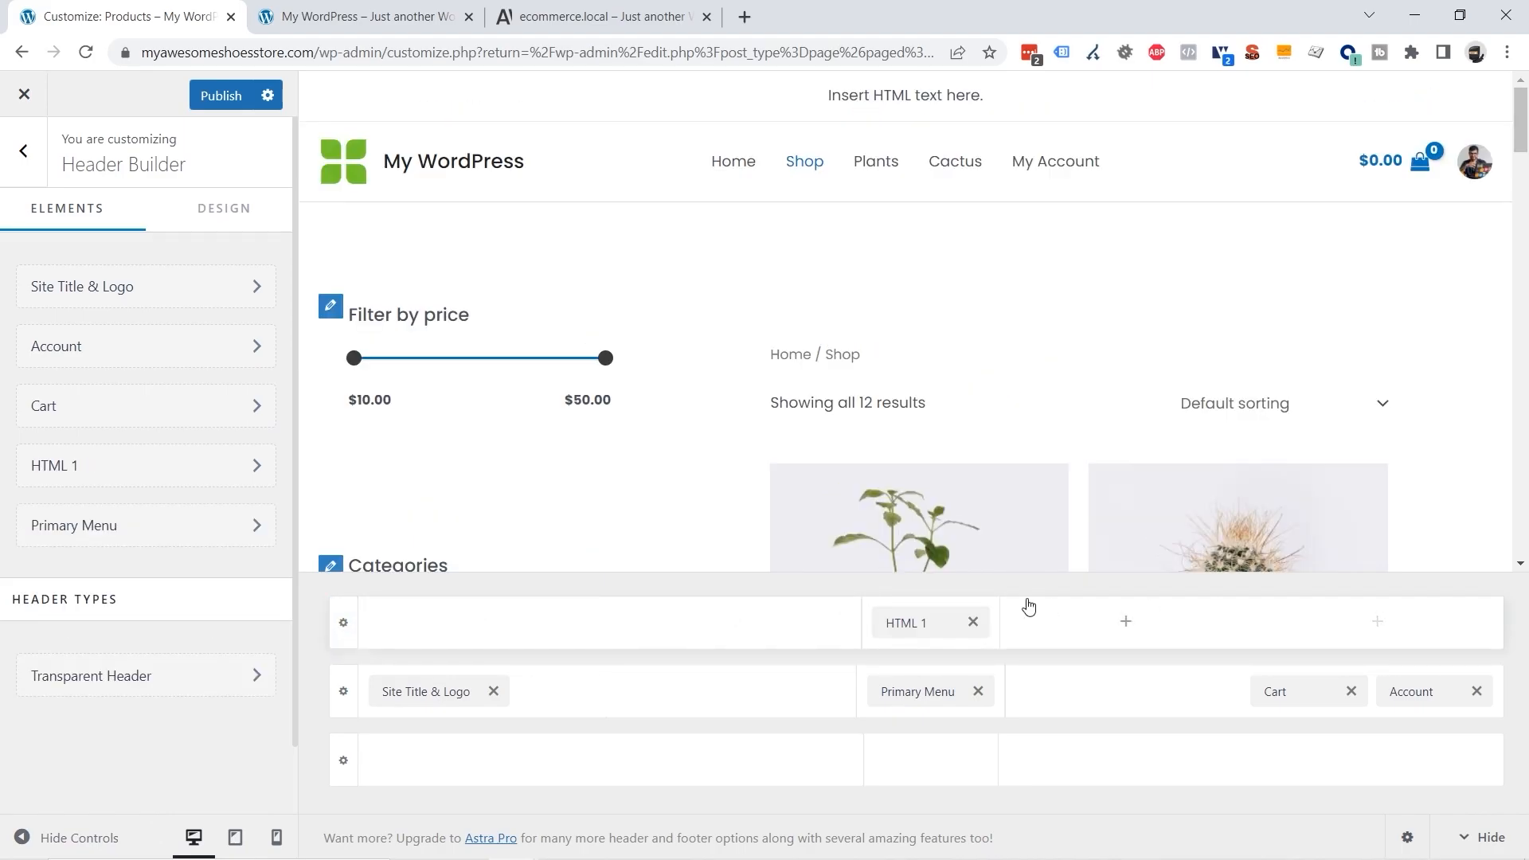
Step: Replace the HTML 1 placeholder text with "Free shipping in orders above $50"
click(917, 623)
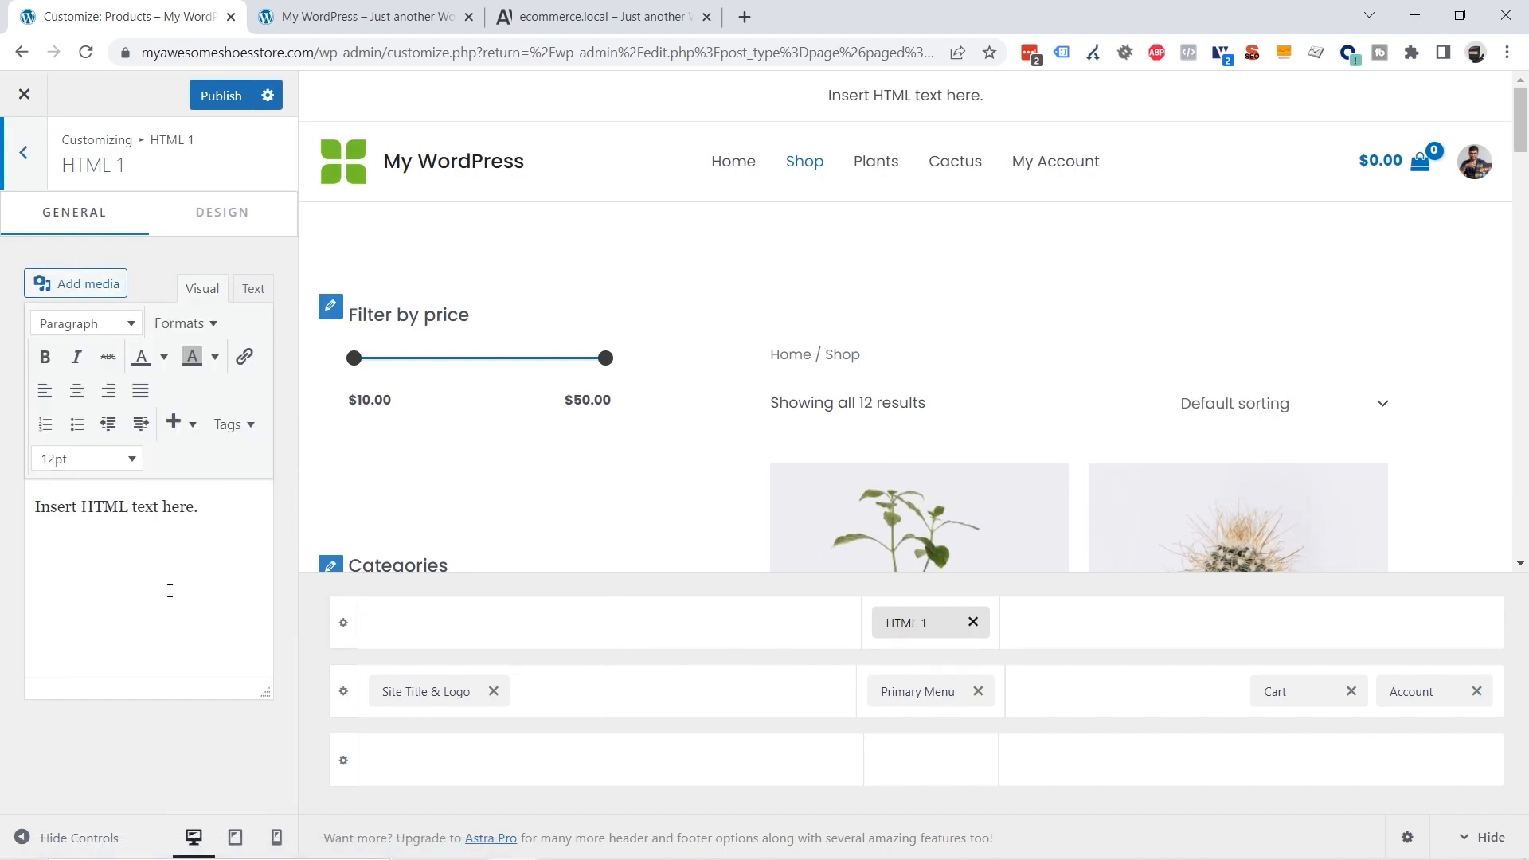
drag(207, 522, 21, 509)
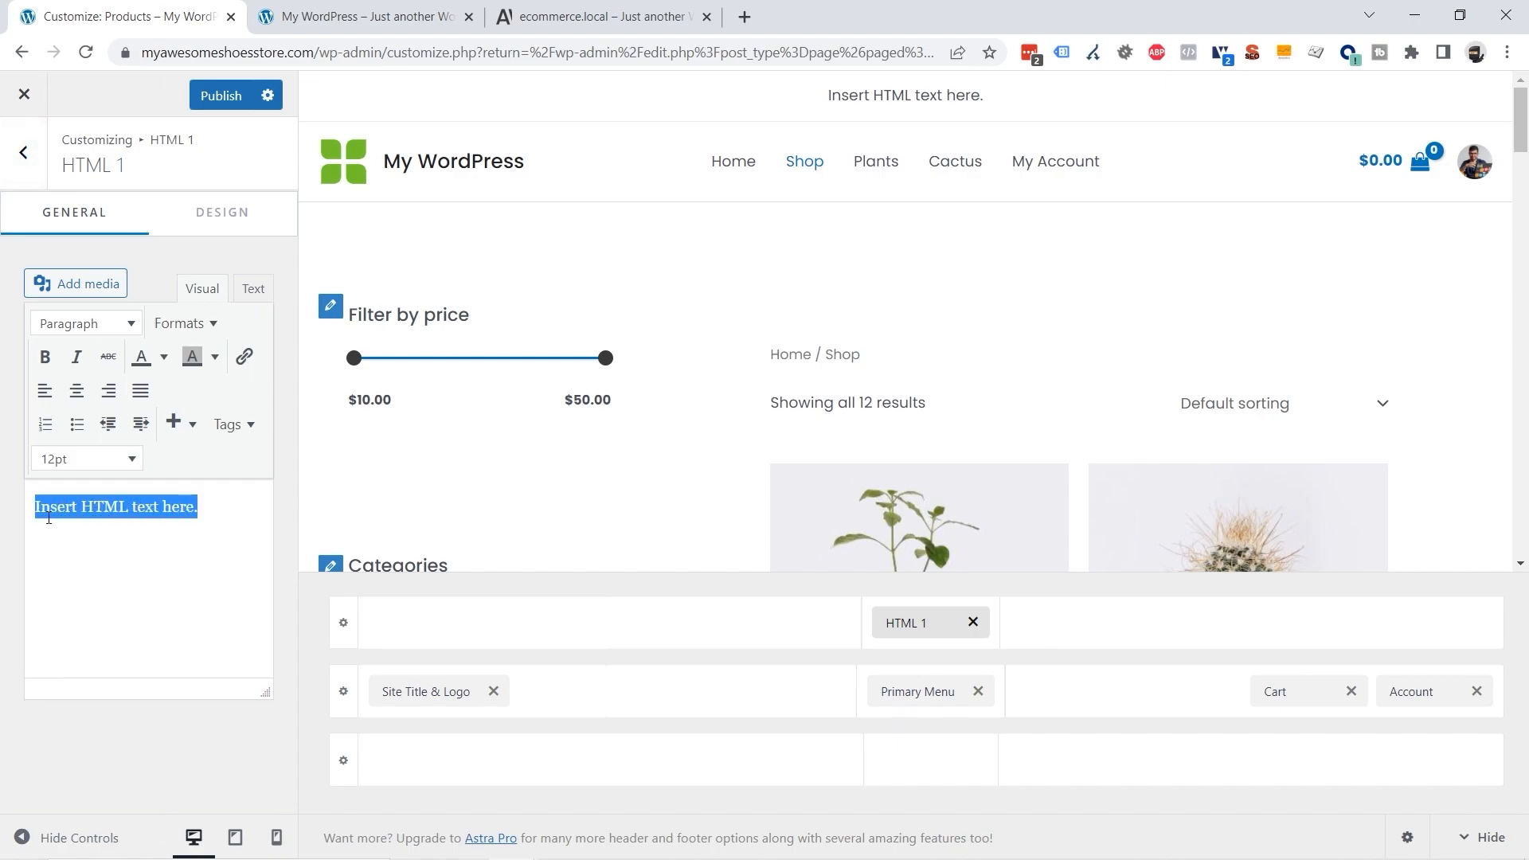
key(ctrl+v)
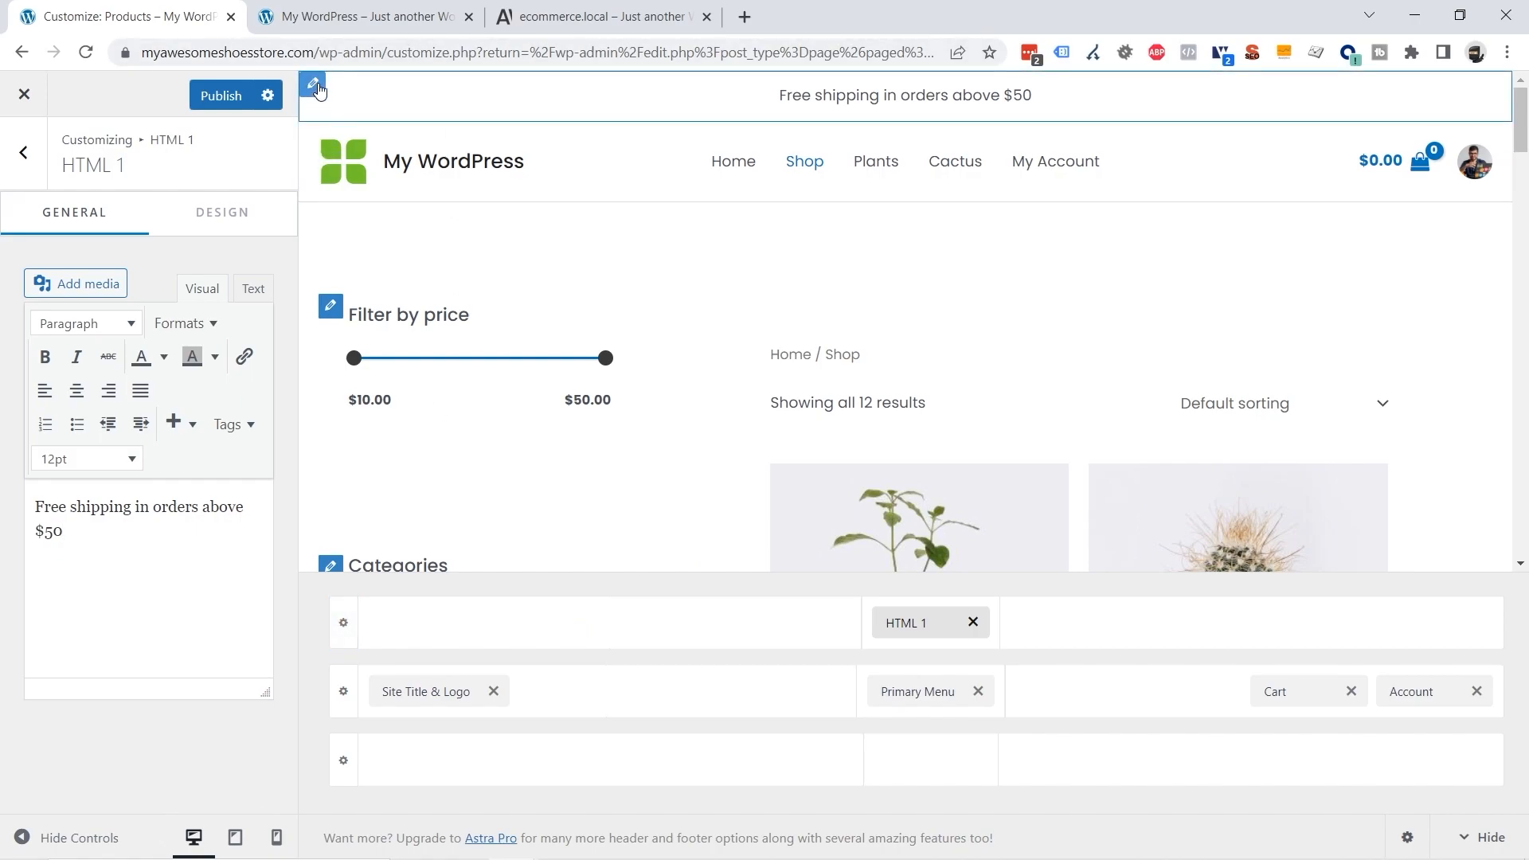
Step: Set the height of the Above Header row to 40 px
click(315, 84)
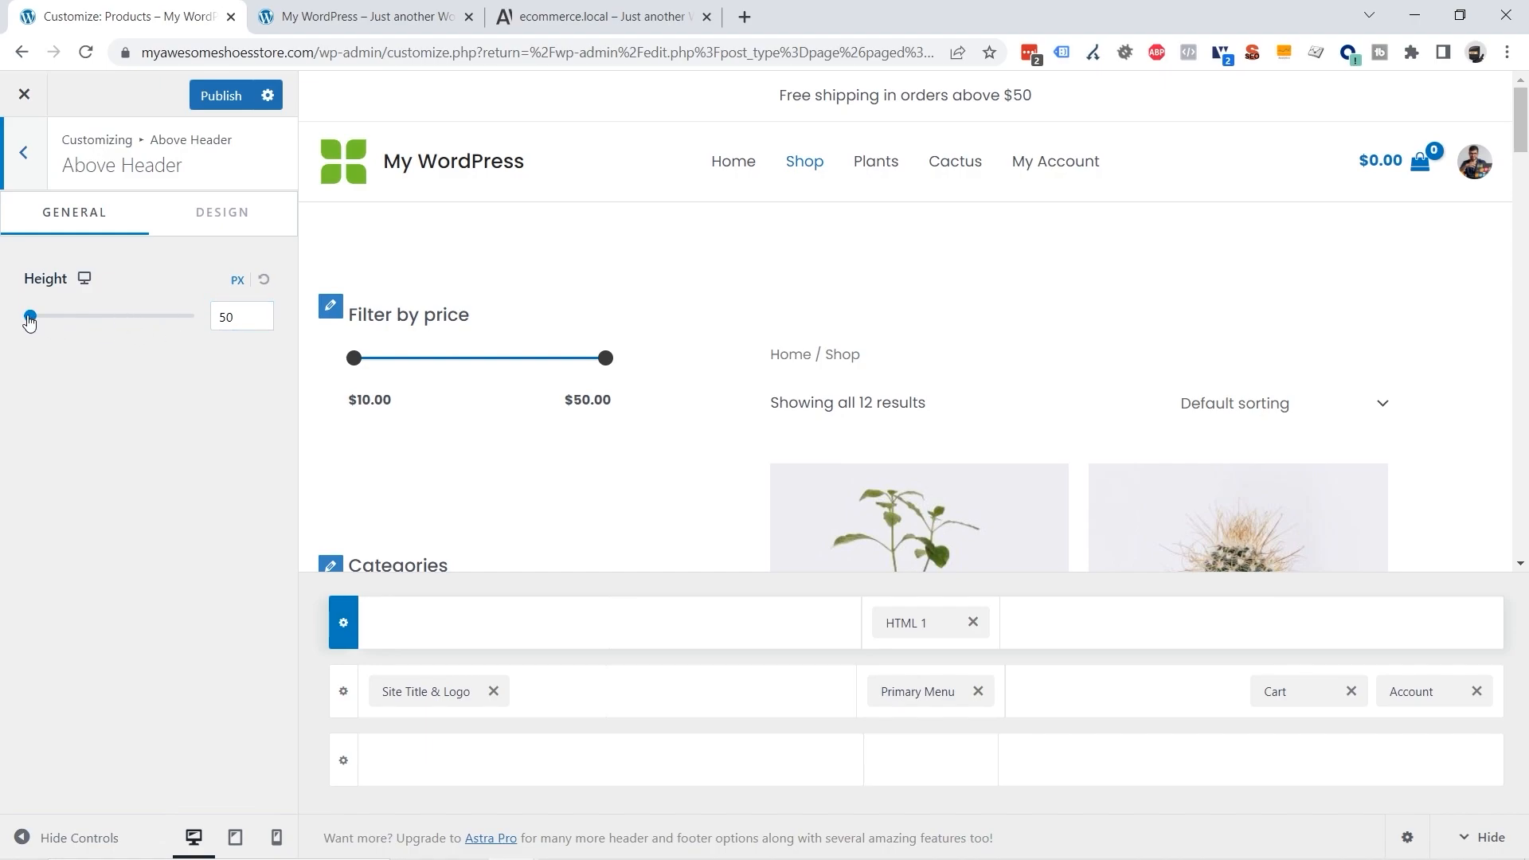
mouse_move(29, 319)
mouse_down()
mouse_move(58, 312)
mouse_move(36, 321)
mouse_up()
click(271, 315)
key(BackSpace)
text(0)
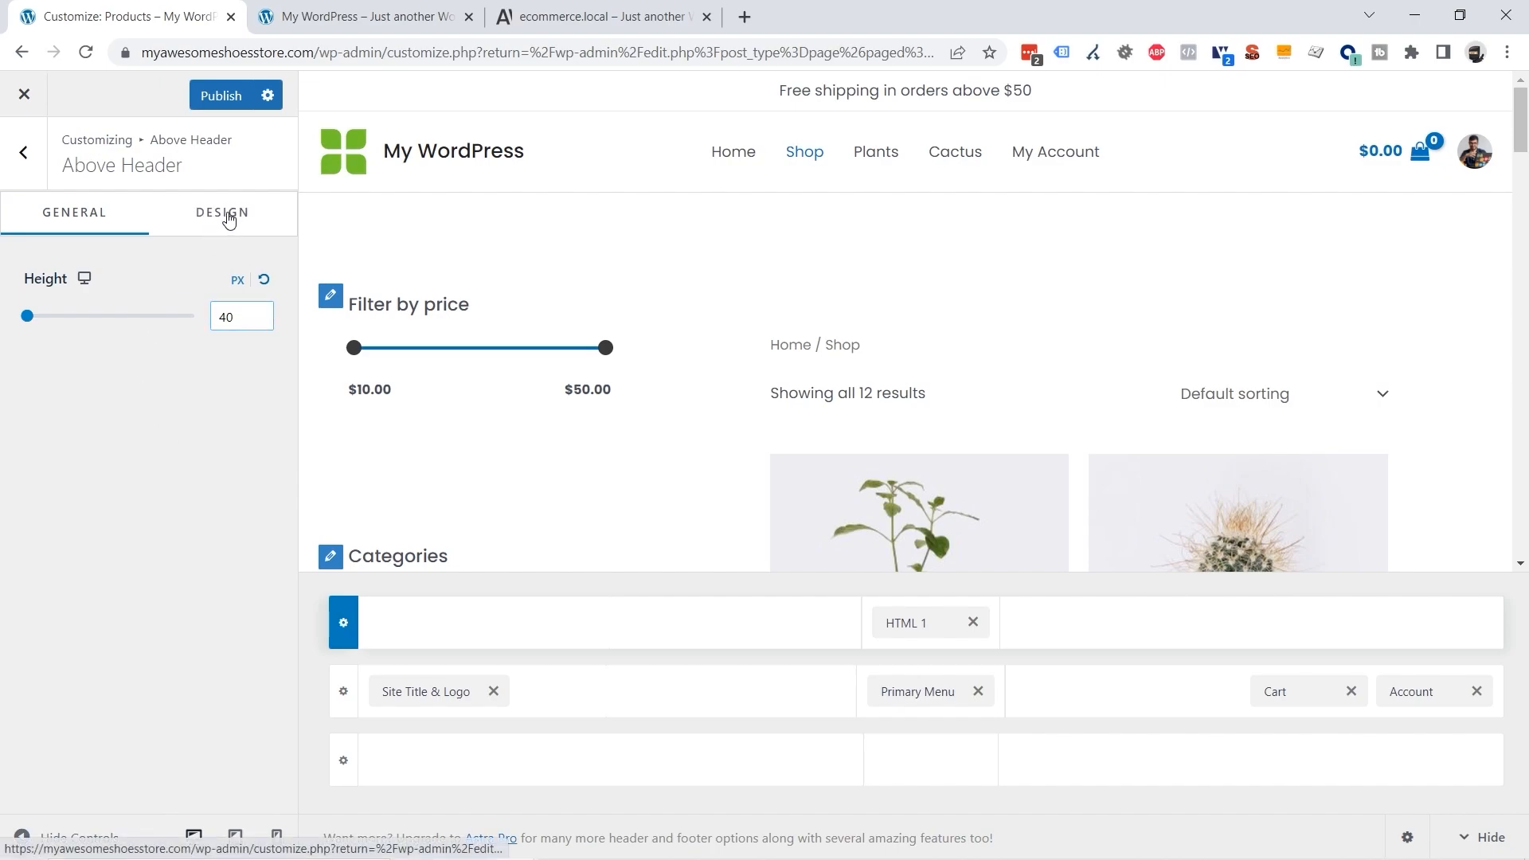
Step: Set the Above Header row's background to the light grey palette color #F1F1F1 and its bottom border size to 0 px
click(230, 223)
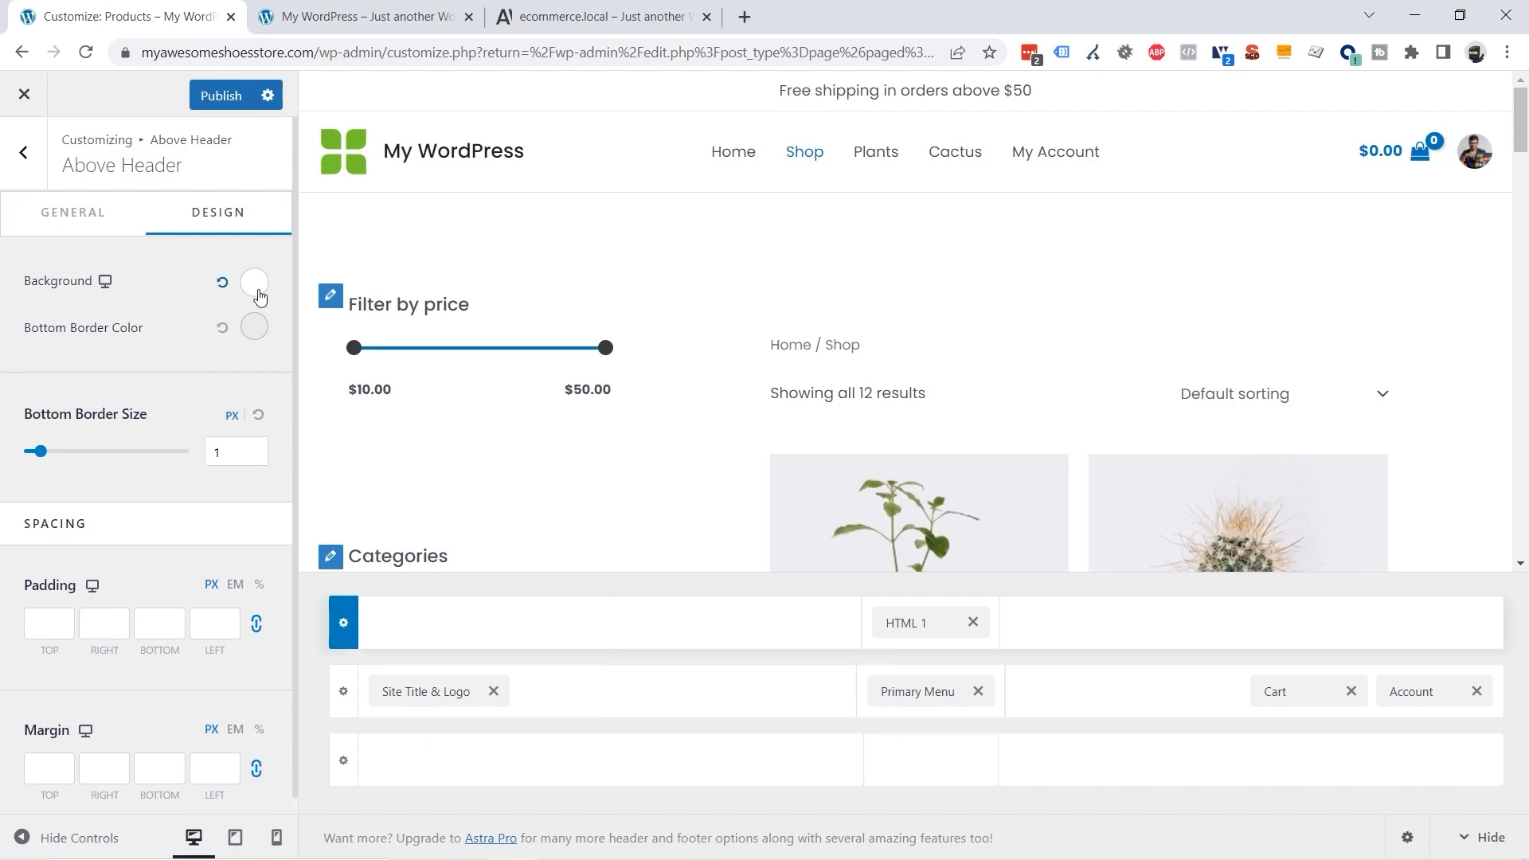
click(255, 281)
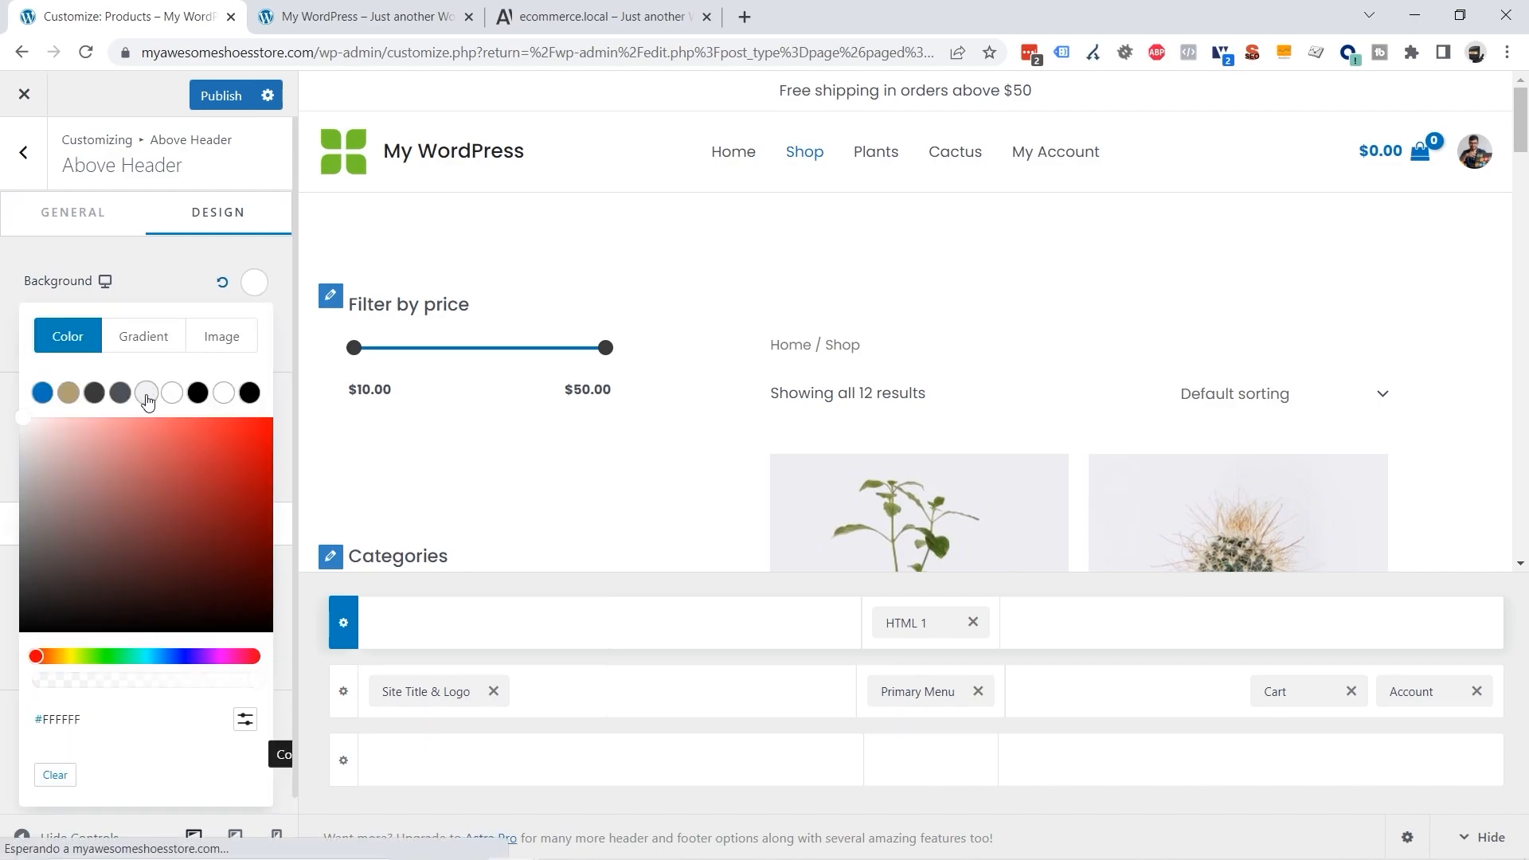
click(147, 393)
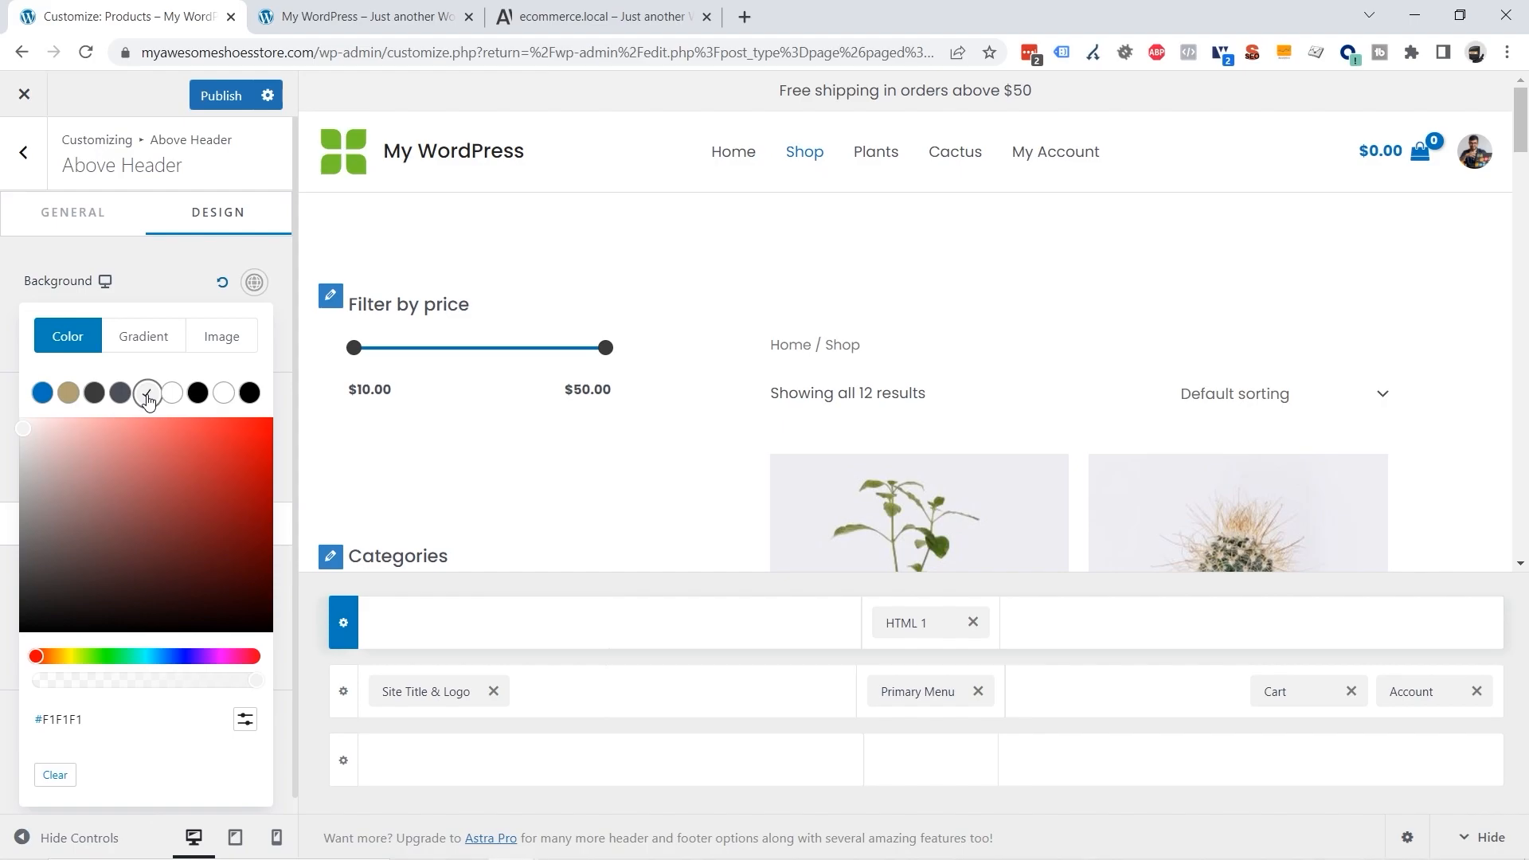
click(199, 253)
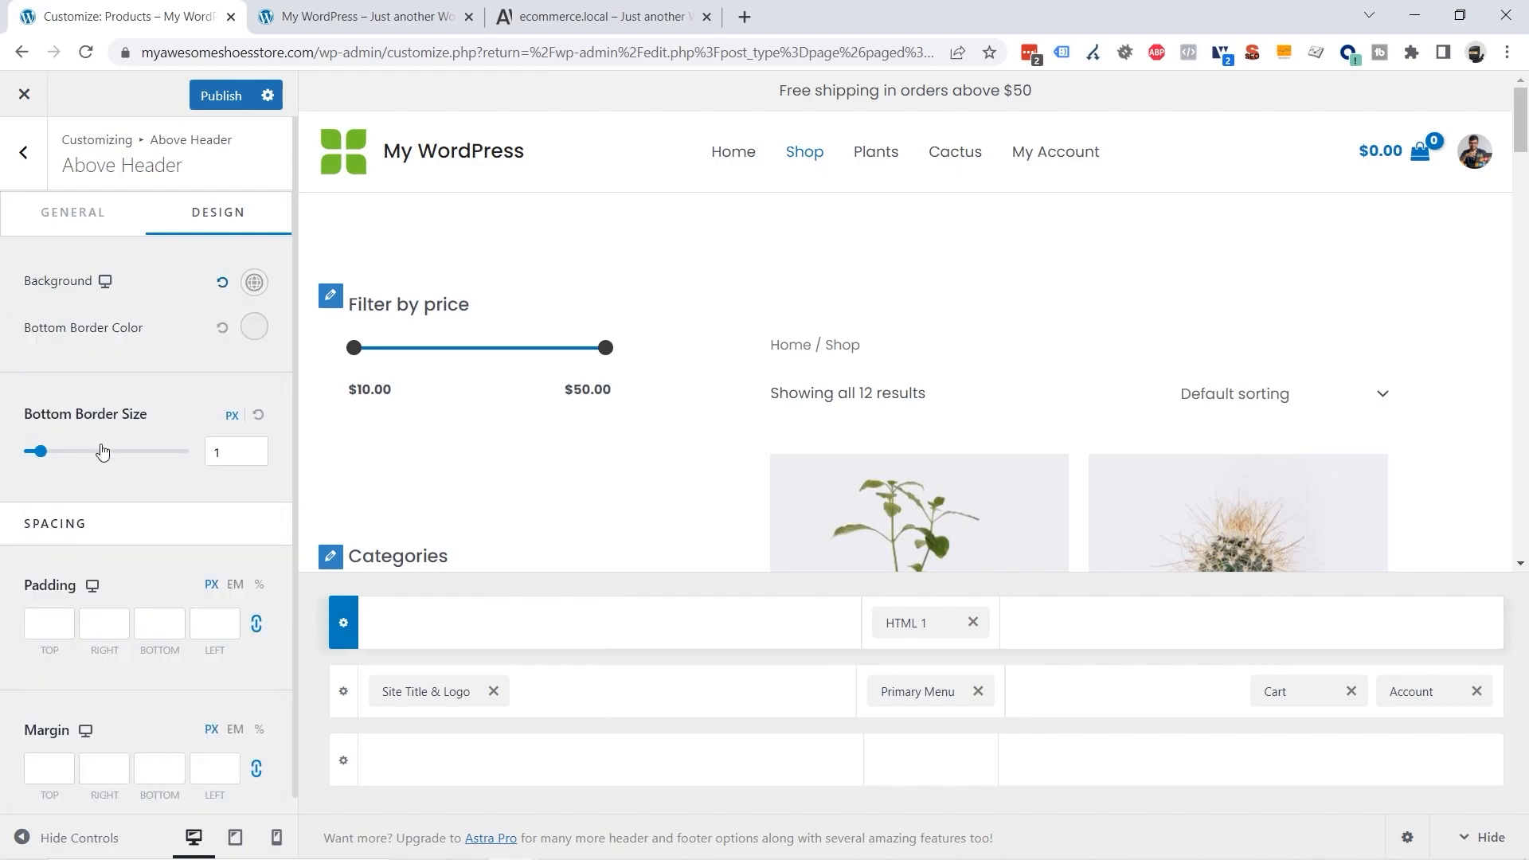
click(34, 459)
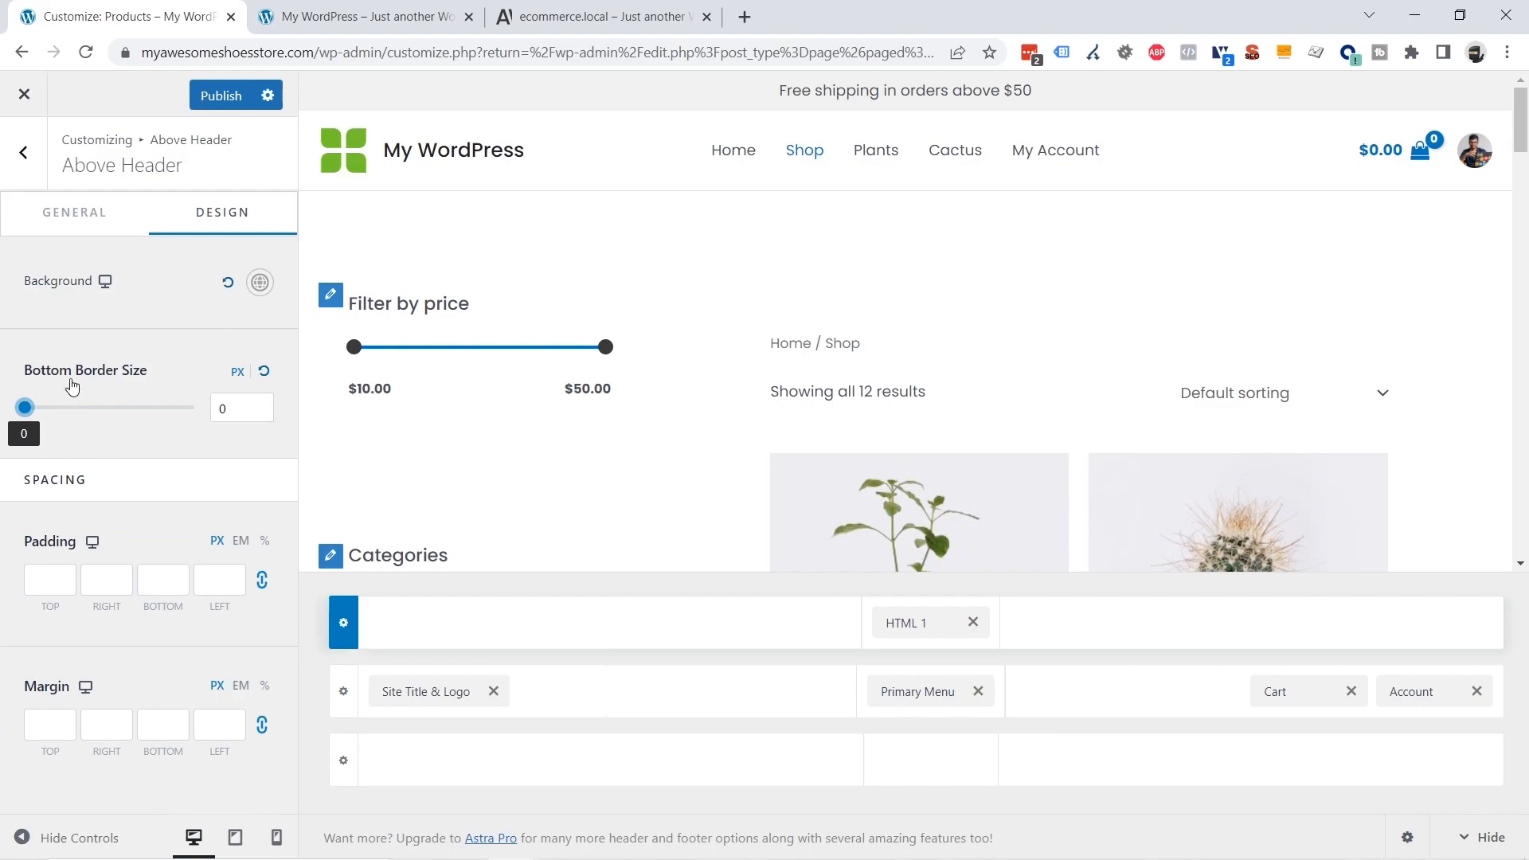
click(223, 408)
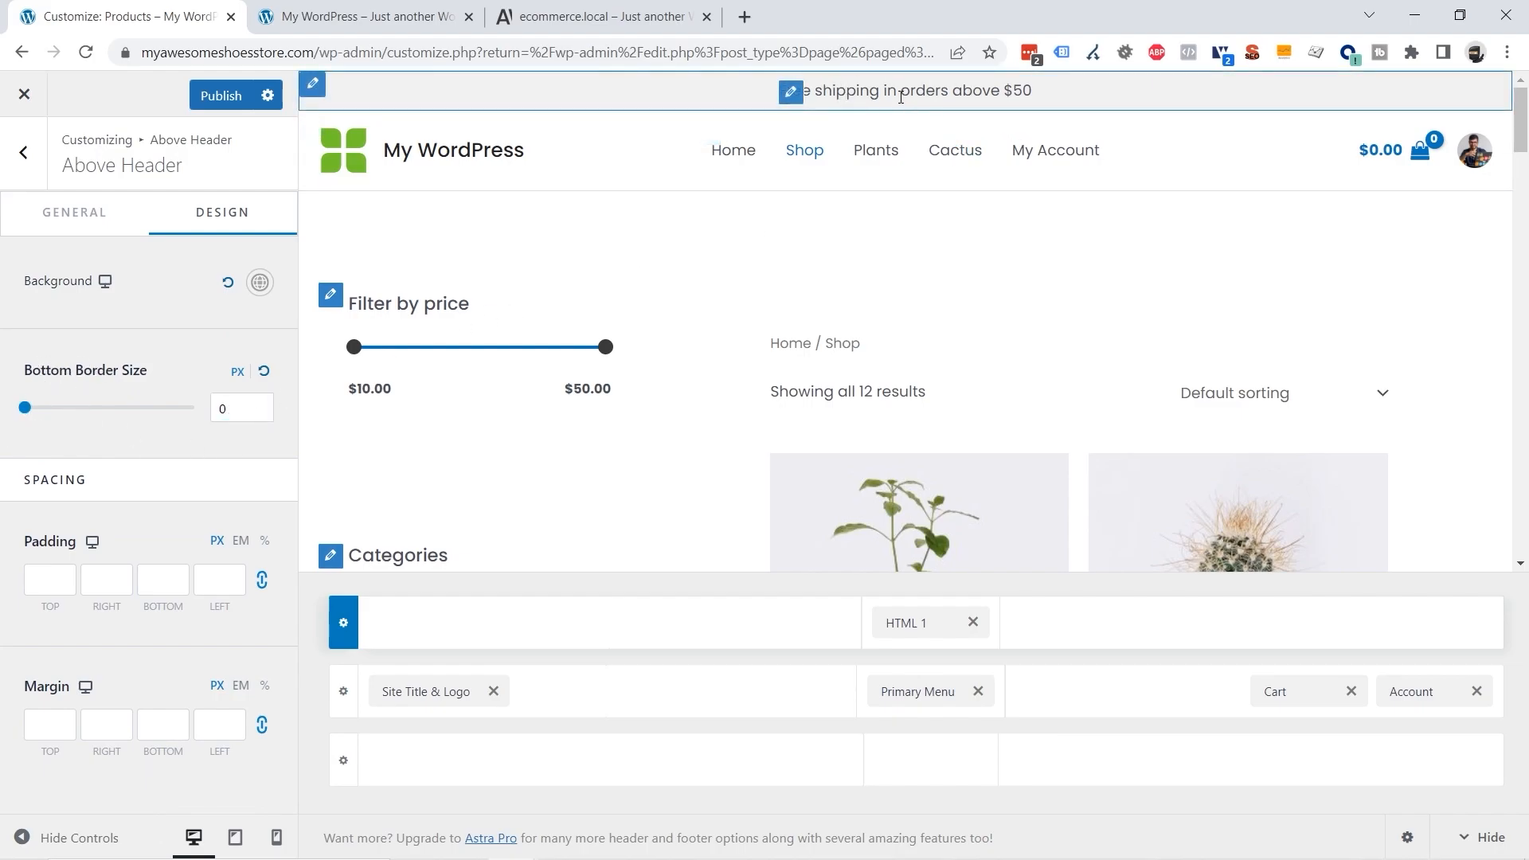
Step: Set the font size of the HTML 1 announcement text to 14 px
click(917, 623)
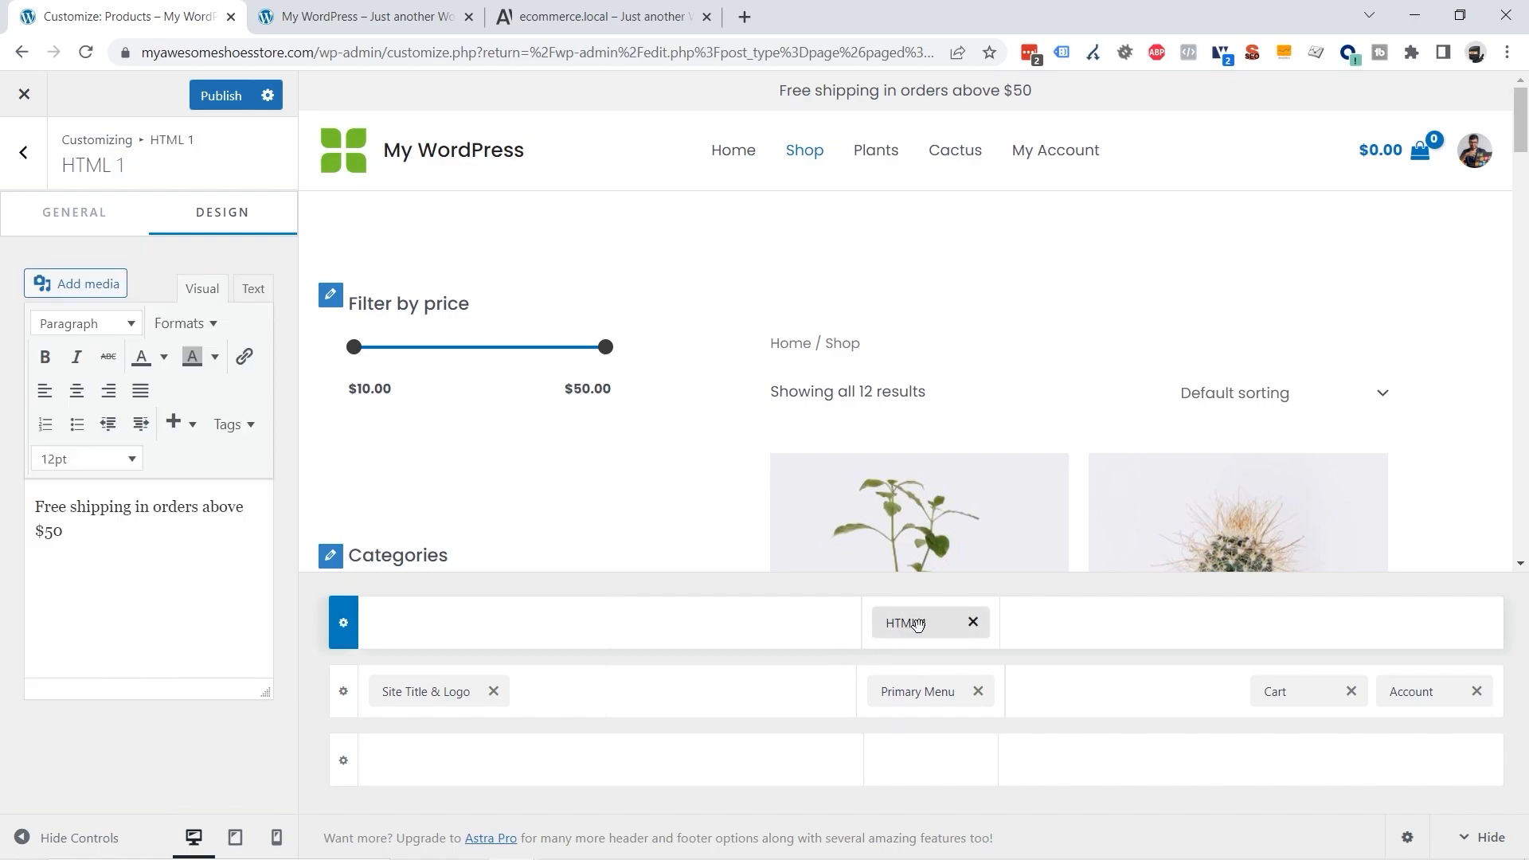
click(227, 223)
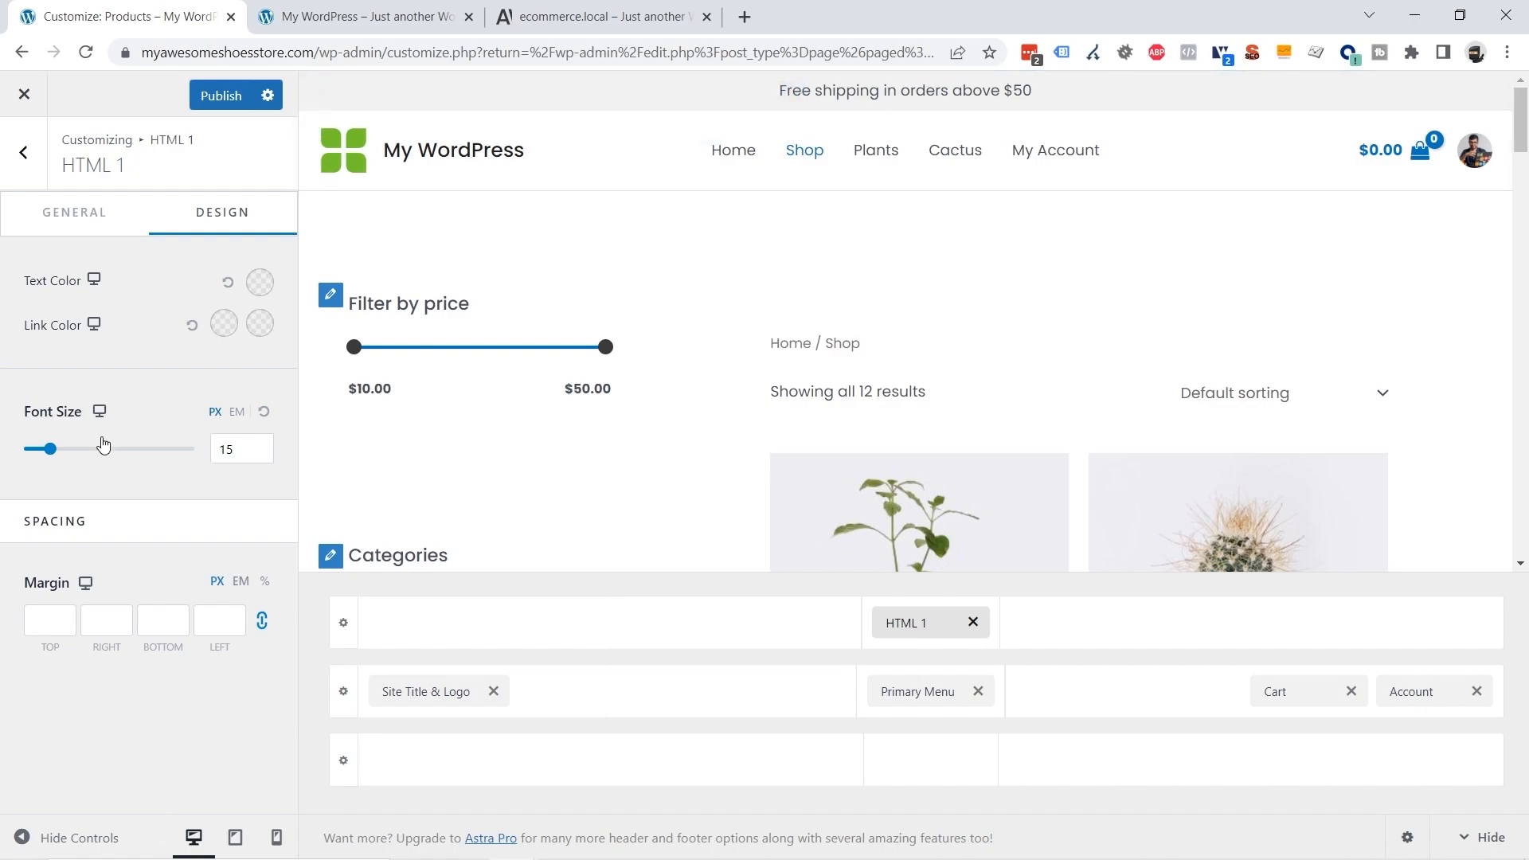
drag(51, 456, 50, 454)
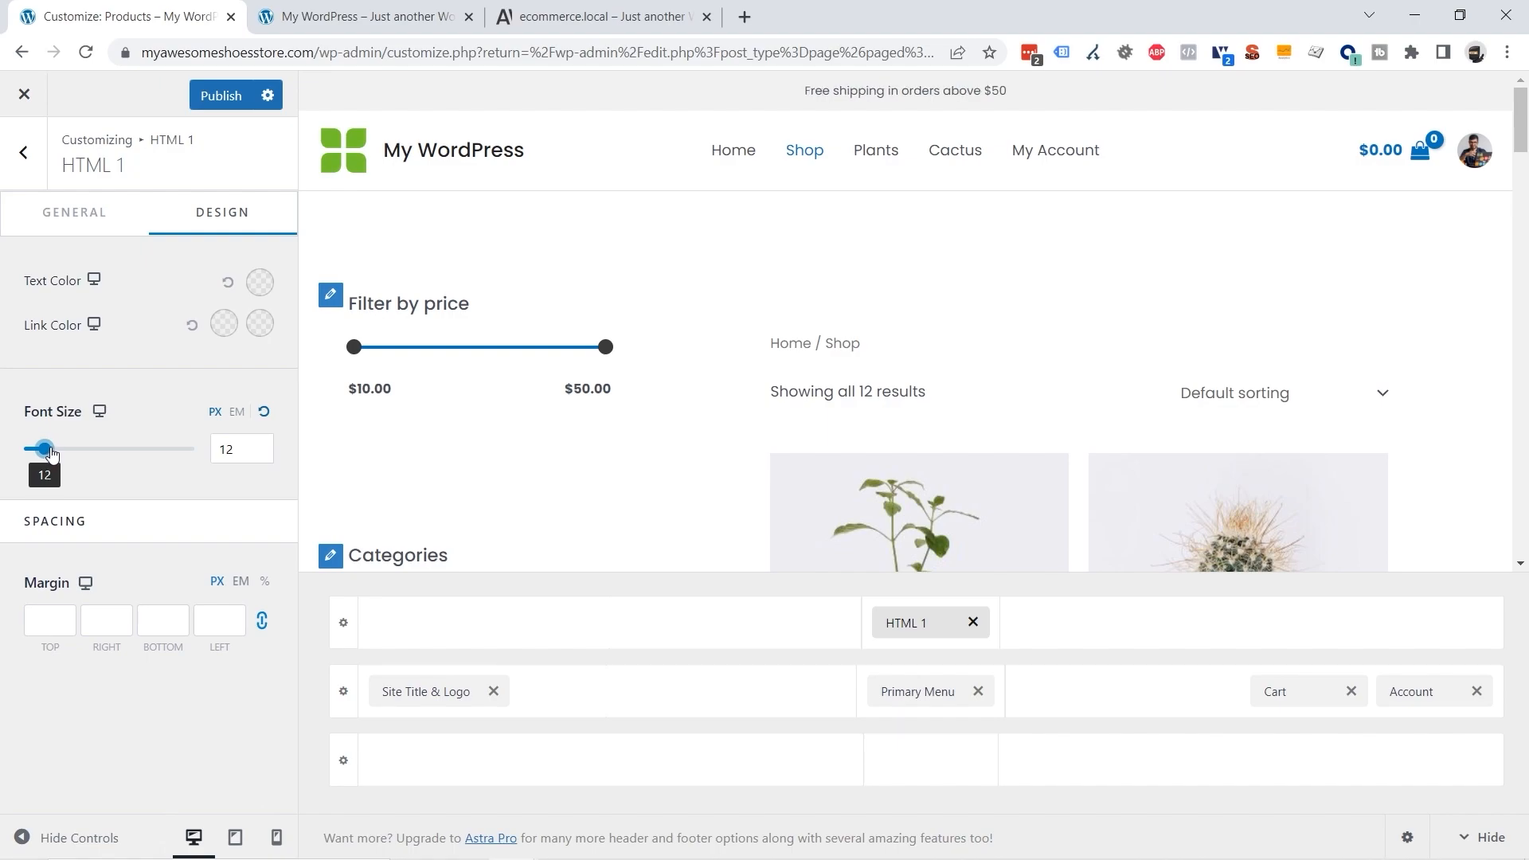
drag(51, 453, 53, 453)
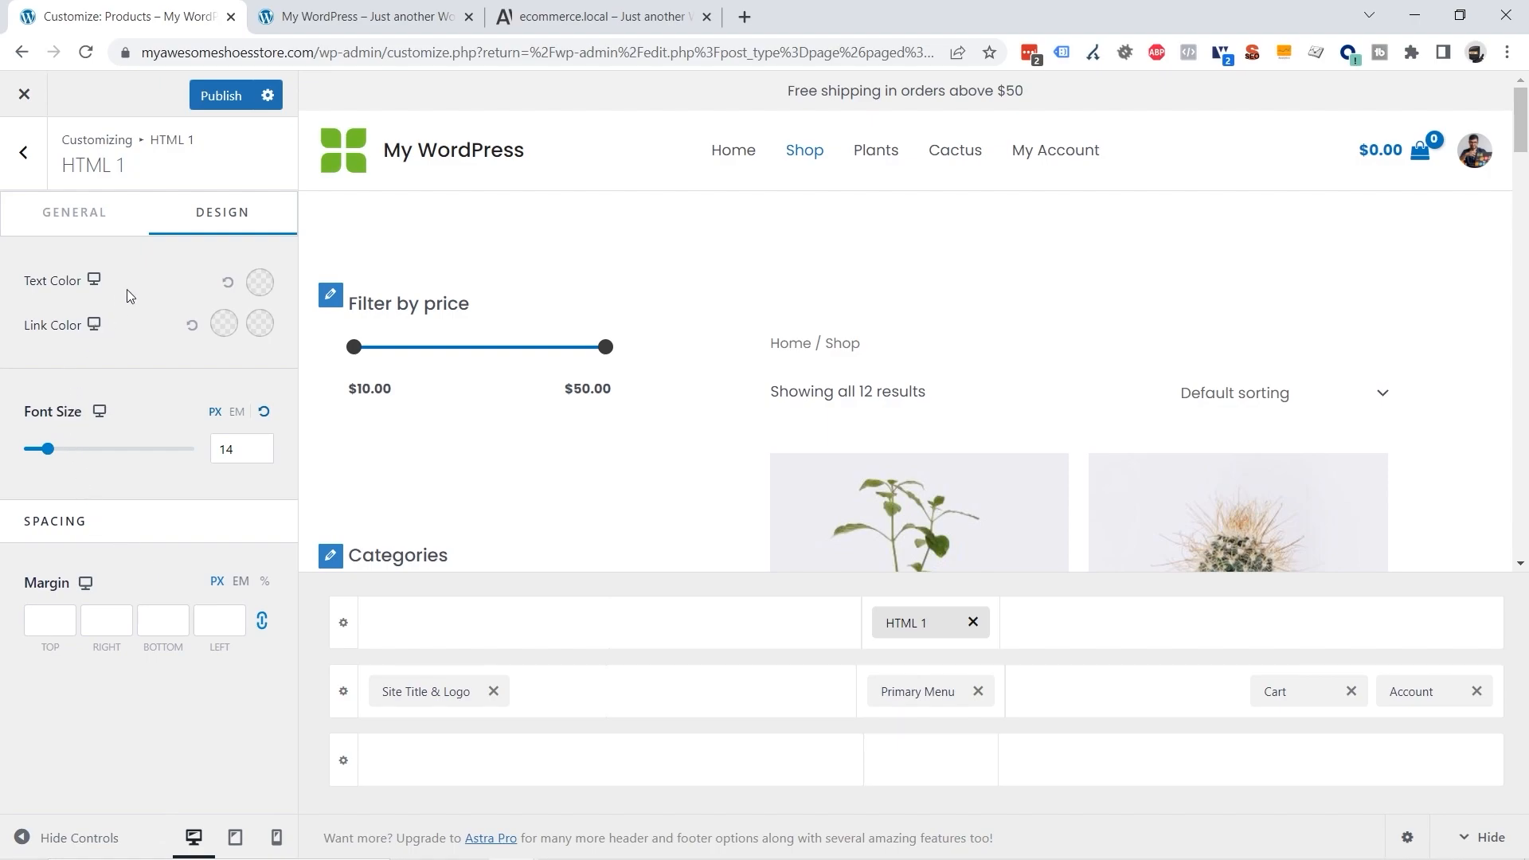
Step: Change the HTML 1 announcement text color to a medium dark grey
click(261, 284)
drag(88, 414, 9, 476)
click(9, 476)
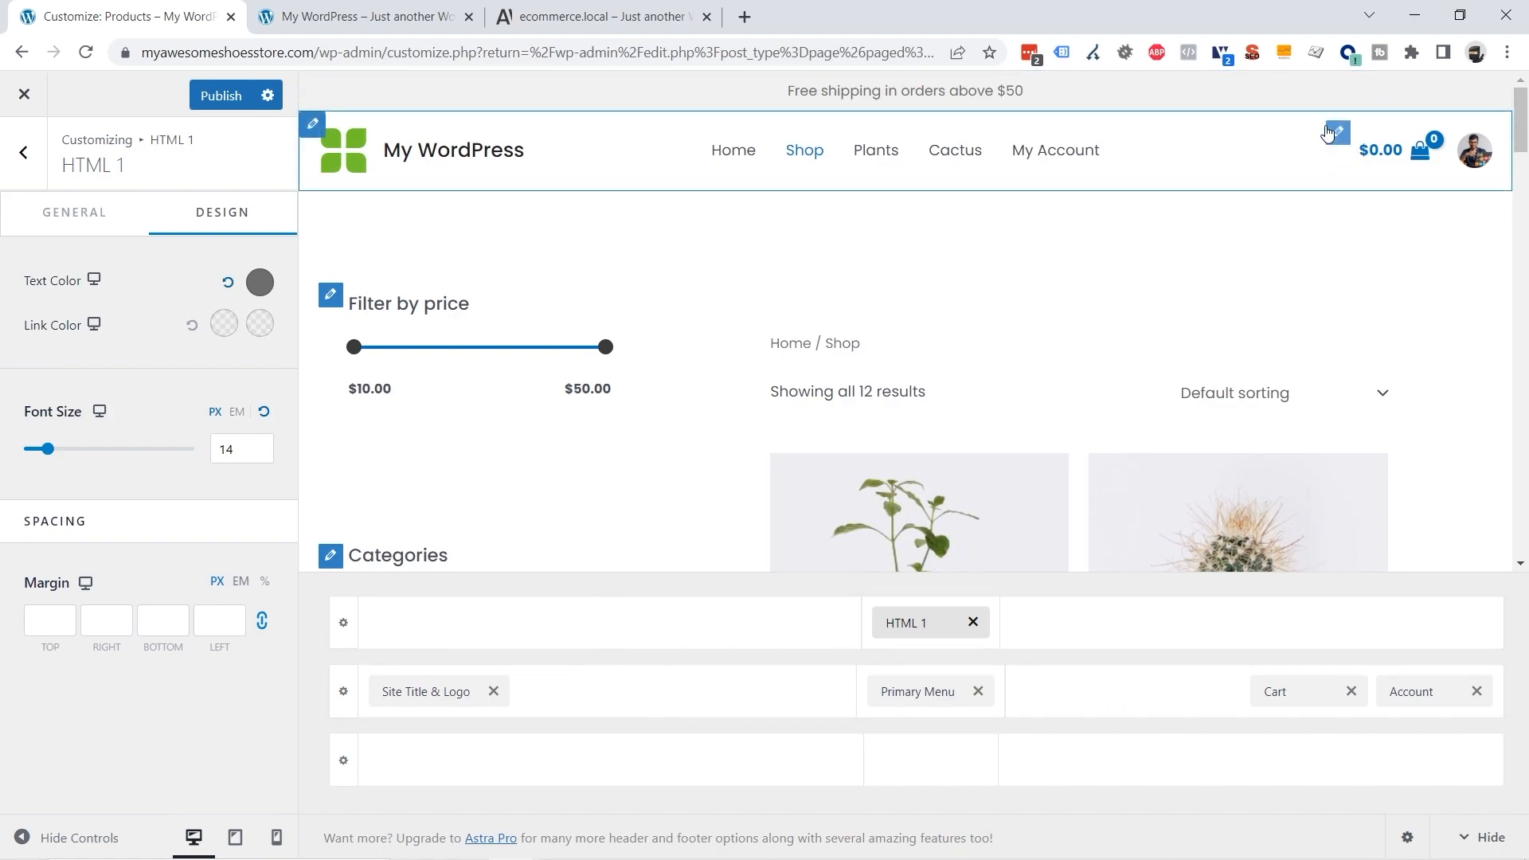
Step: Add a Search element to the main header row and place it directly before the Cart element
click(1128, 694)
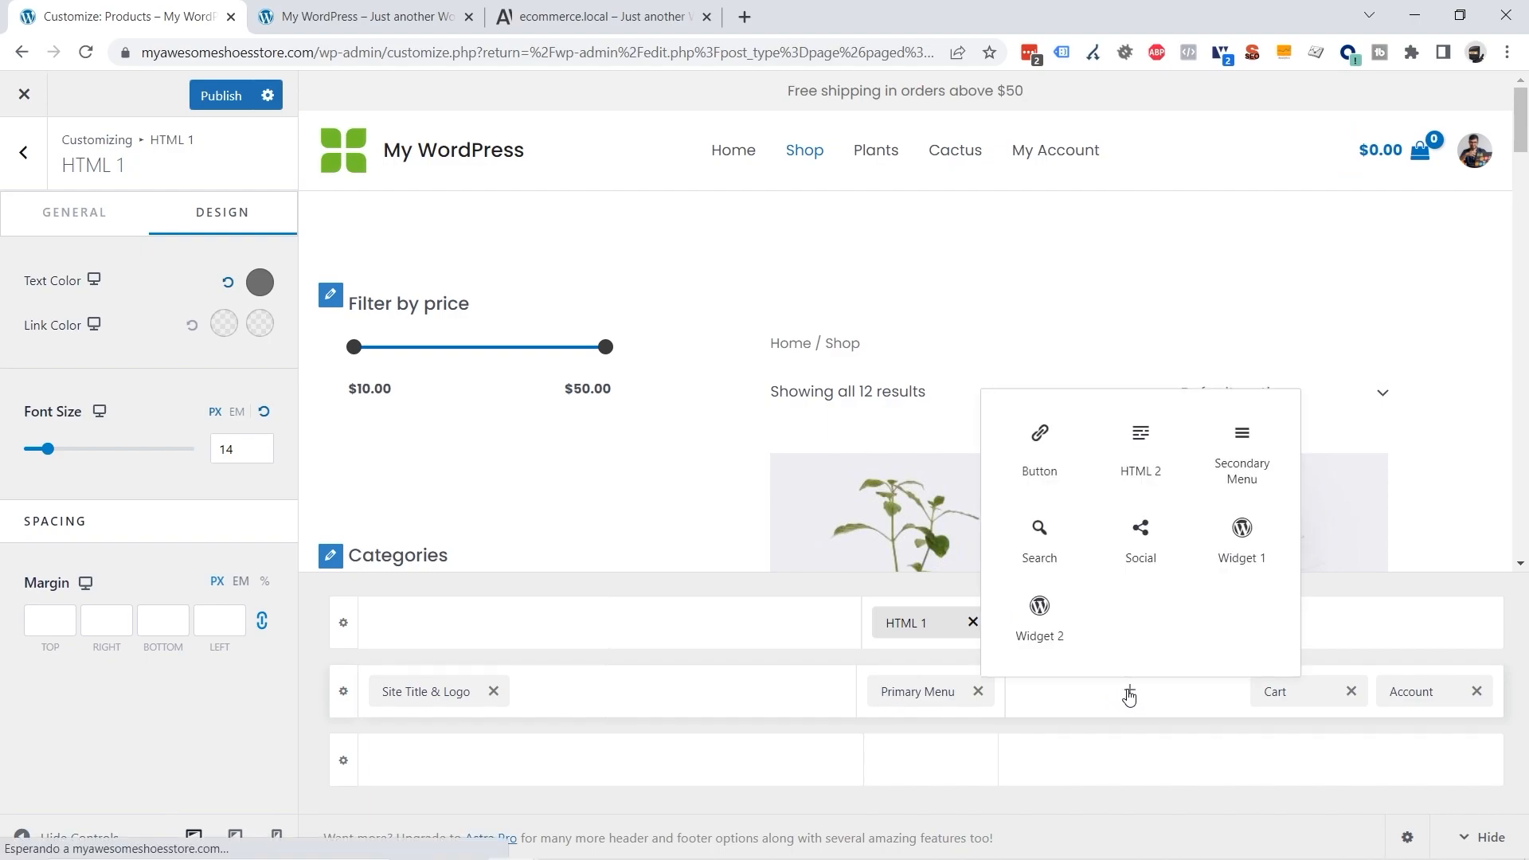
click(1039, 543)
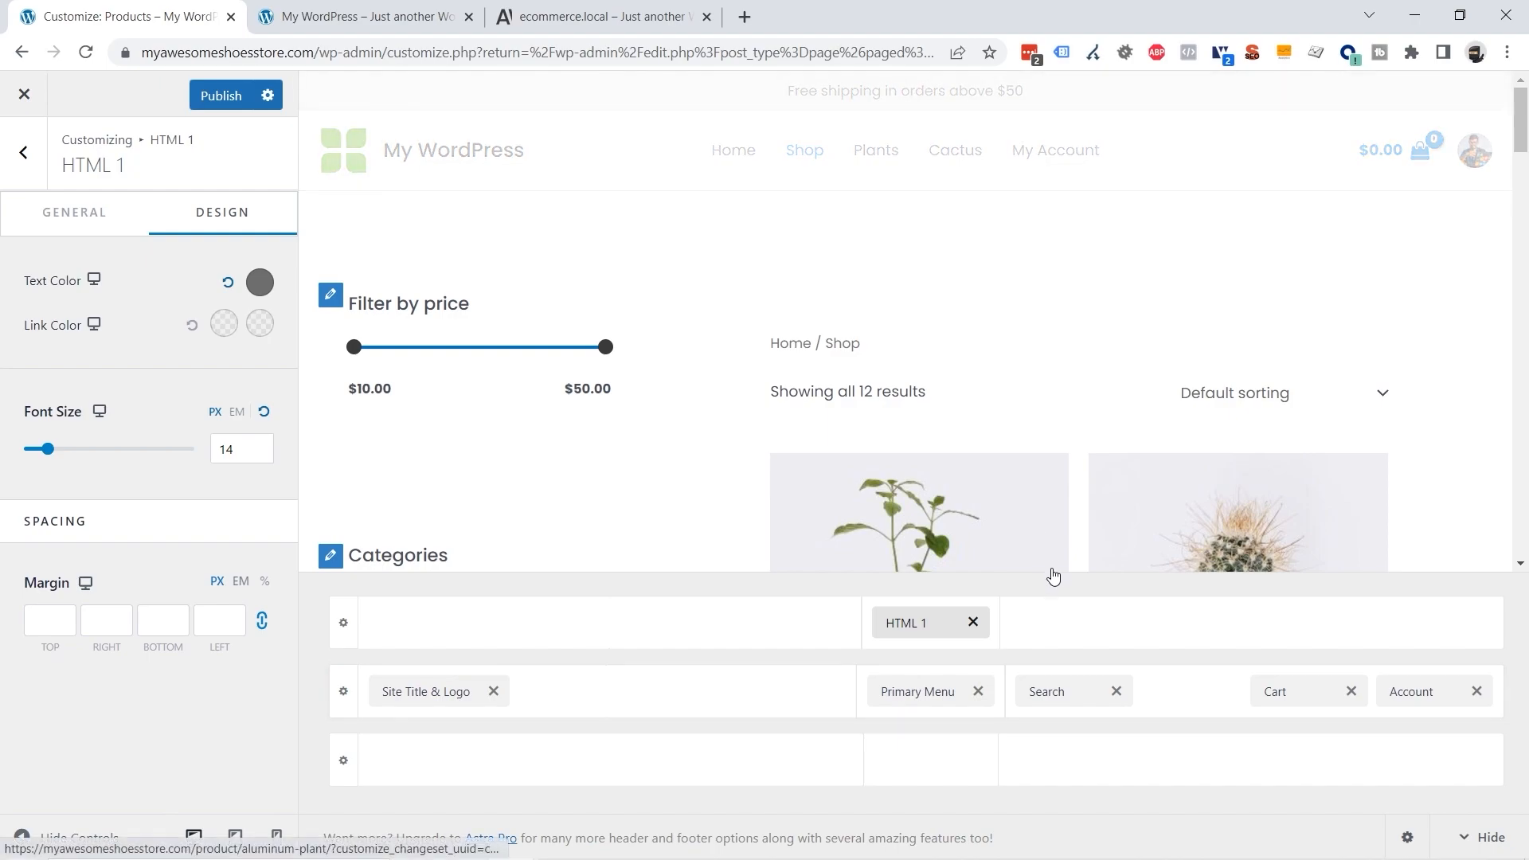
drag(1041, 686, 1190, 695)
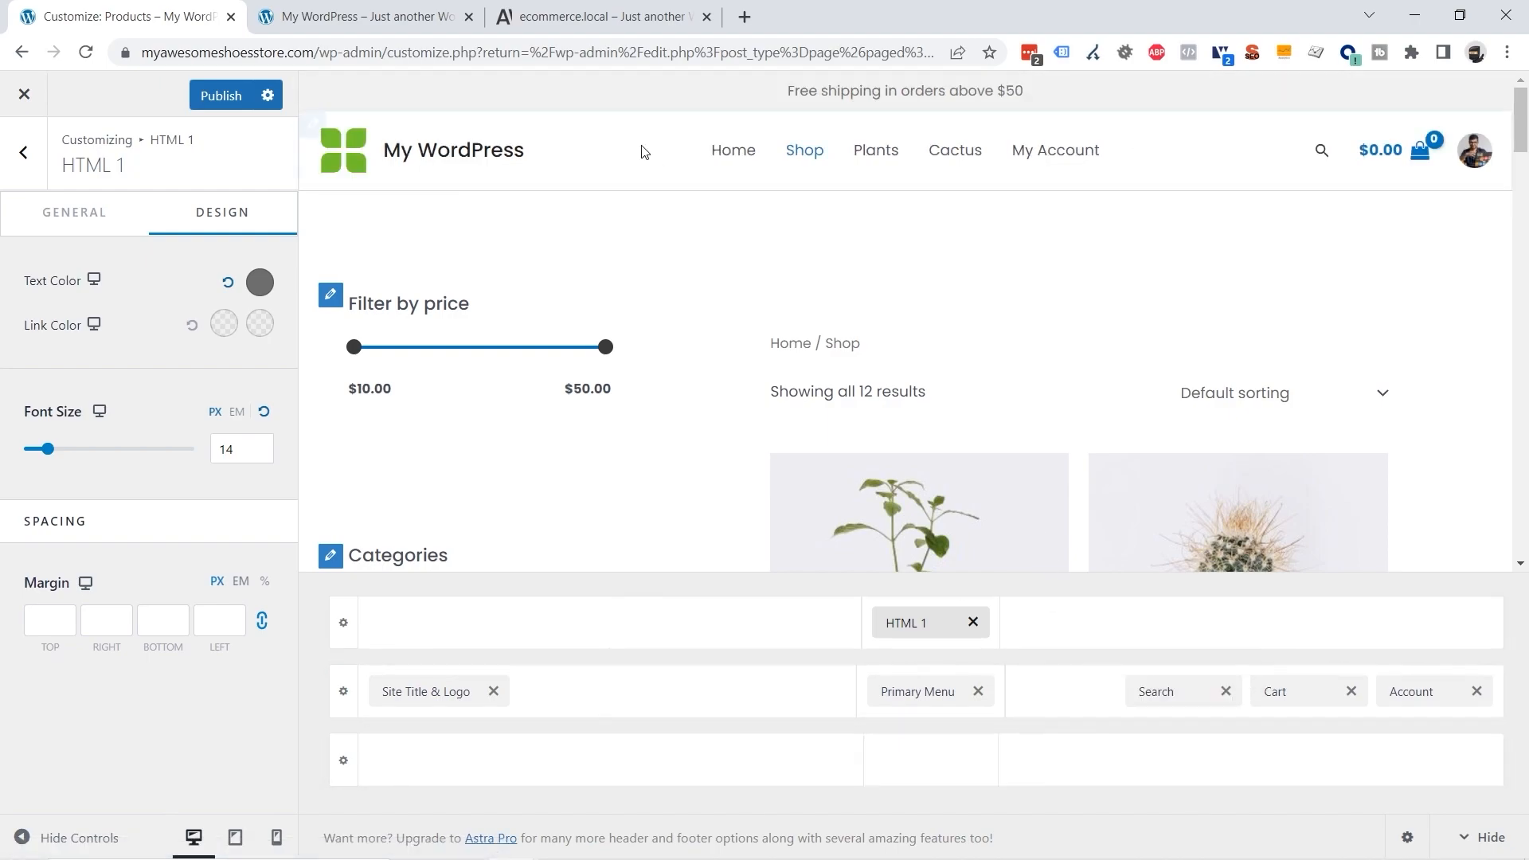
Step: Check the reference store's header, and upload logo.png from the ecommerce tutorial folder as the replacement for the Site Title & Logo image
click(592, 24)
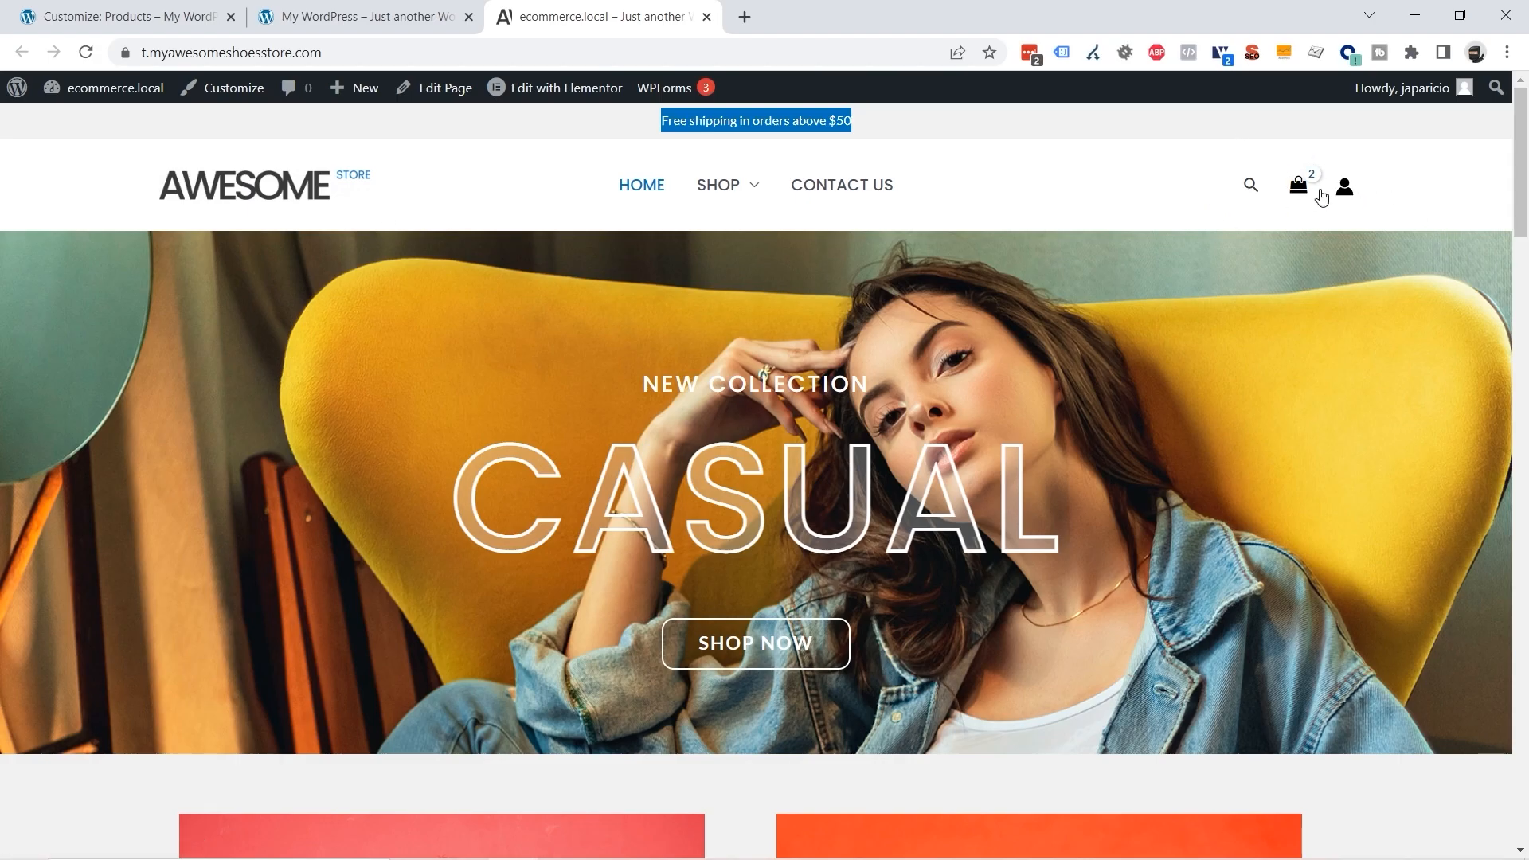
click(1131, 178)
click(153, 19)
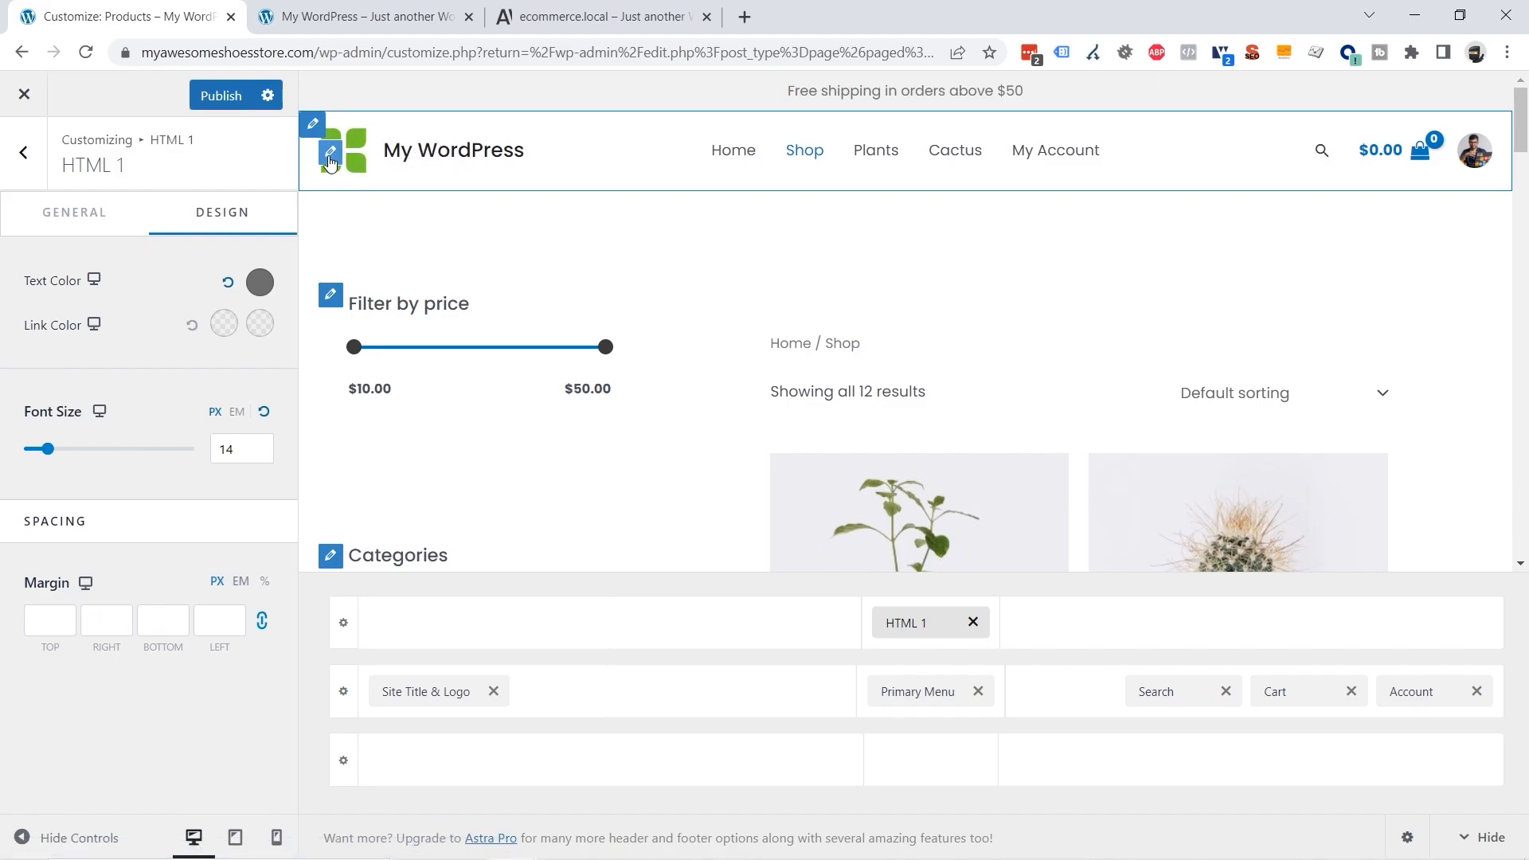
click(428, 694)
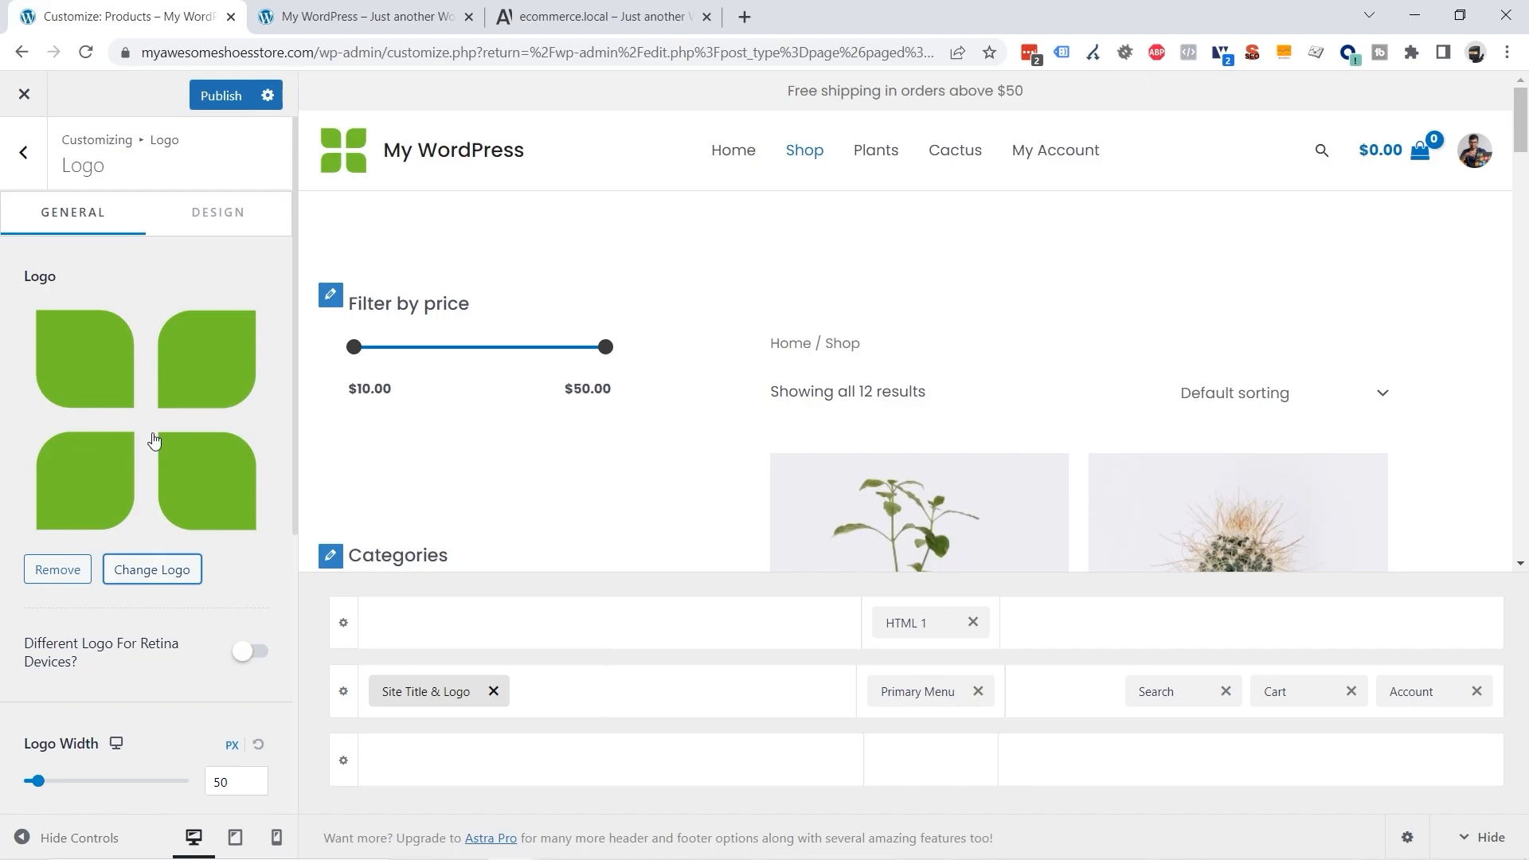
click(163, 577)
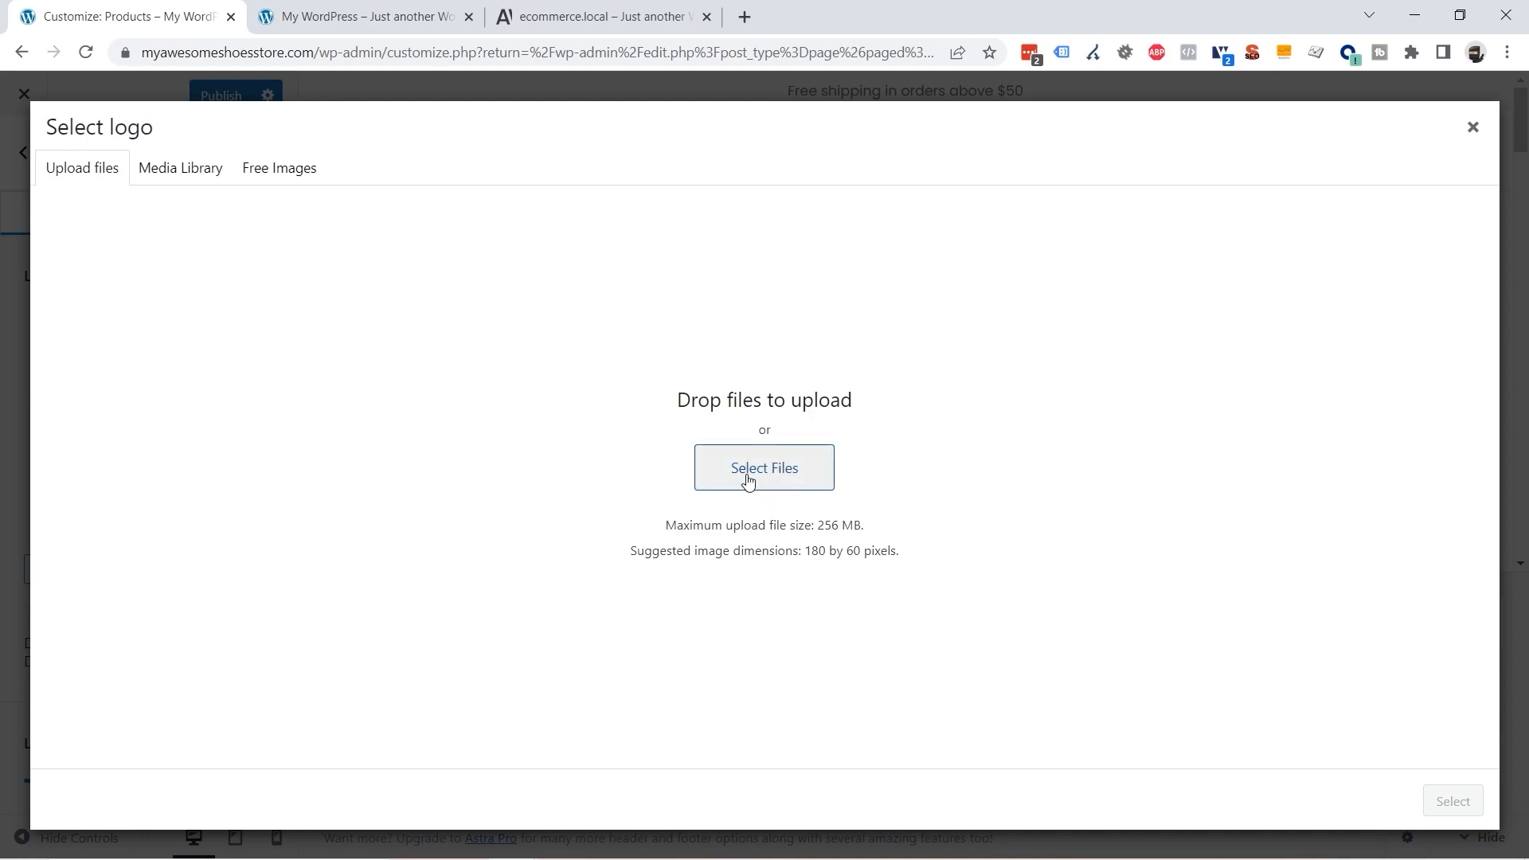
click(776, 469)
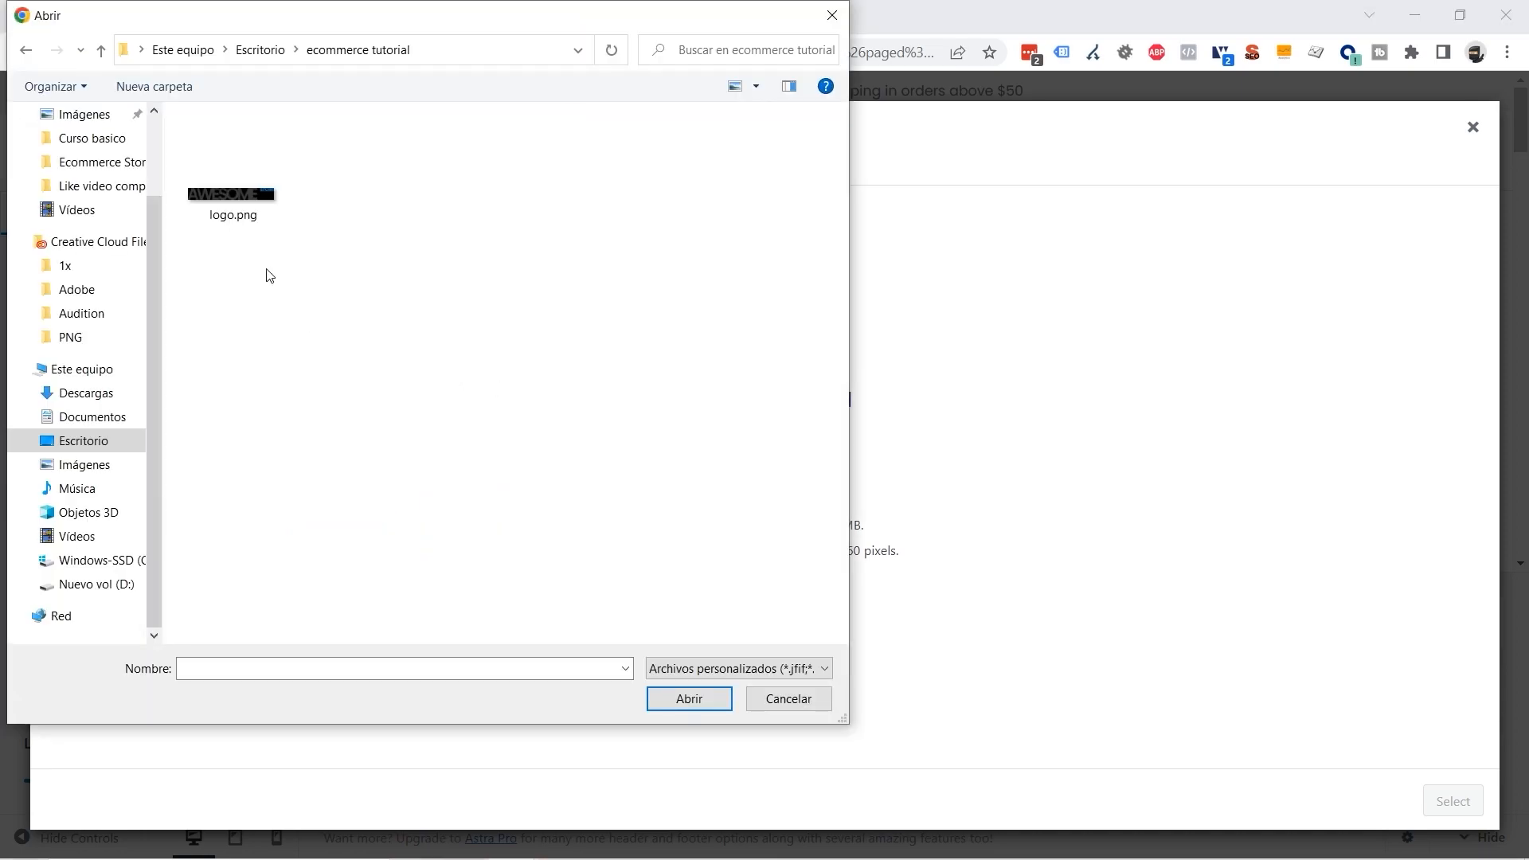
click(235, 202)
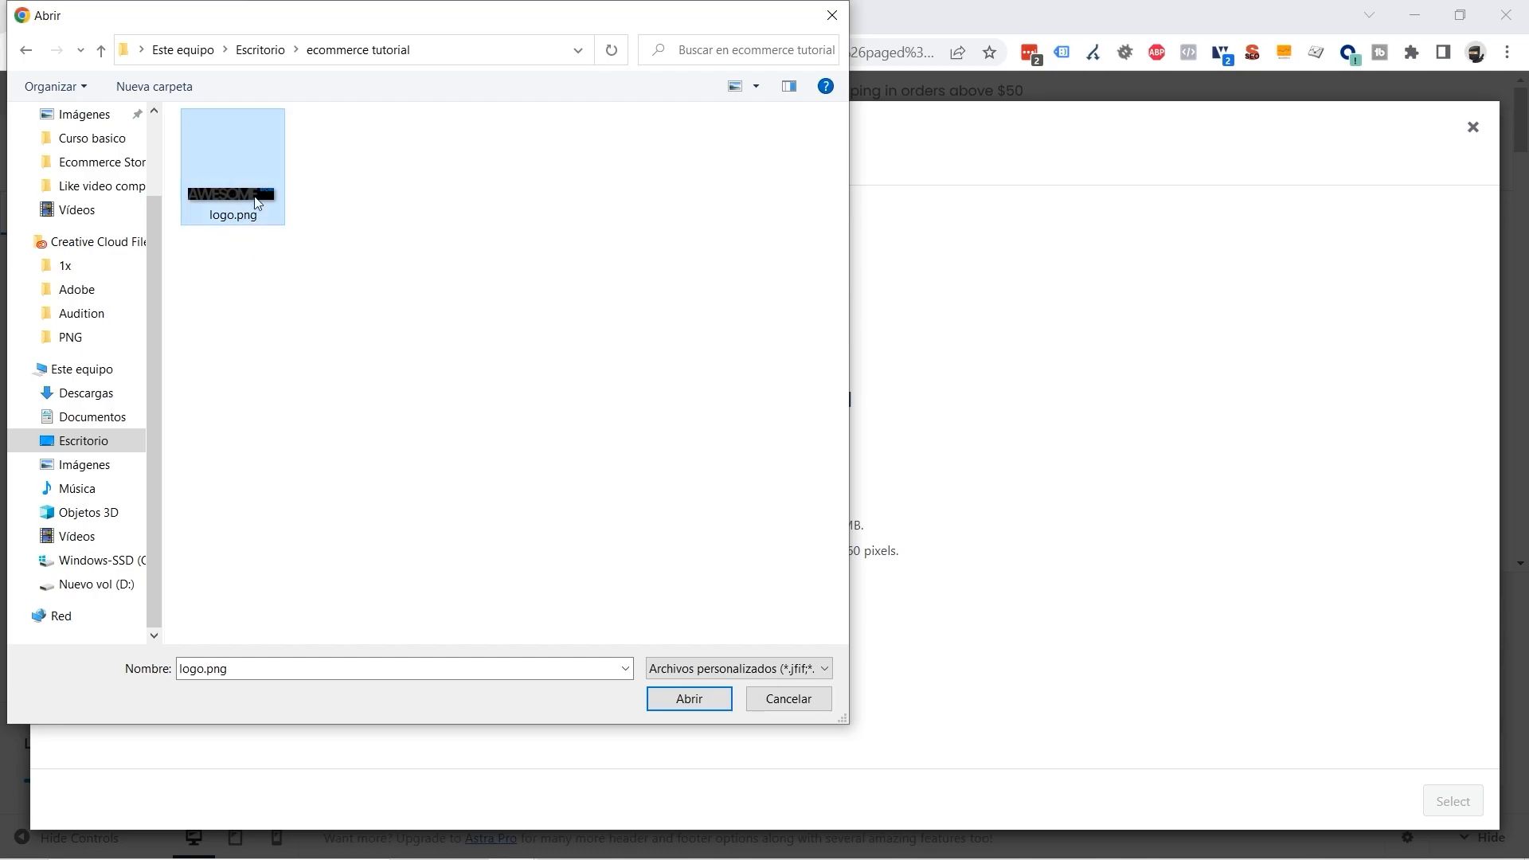
double_click(254, 201)
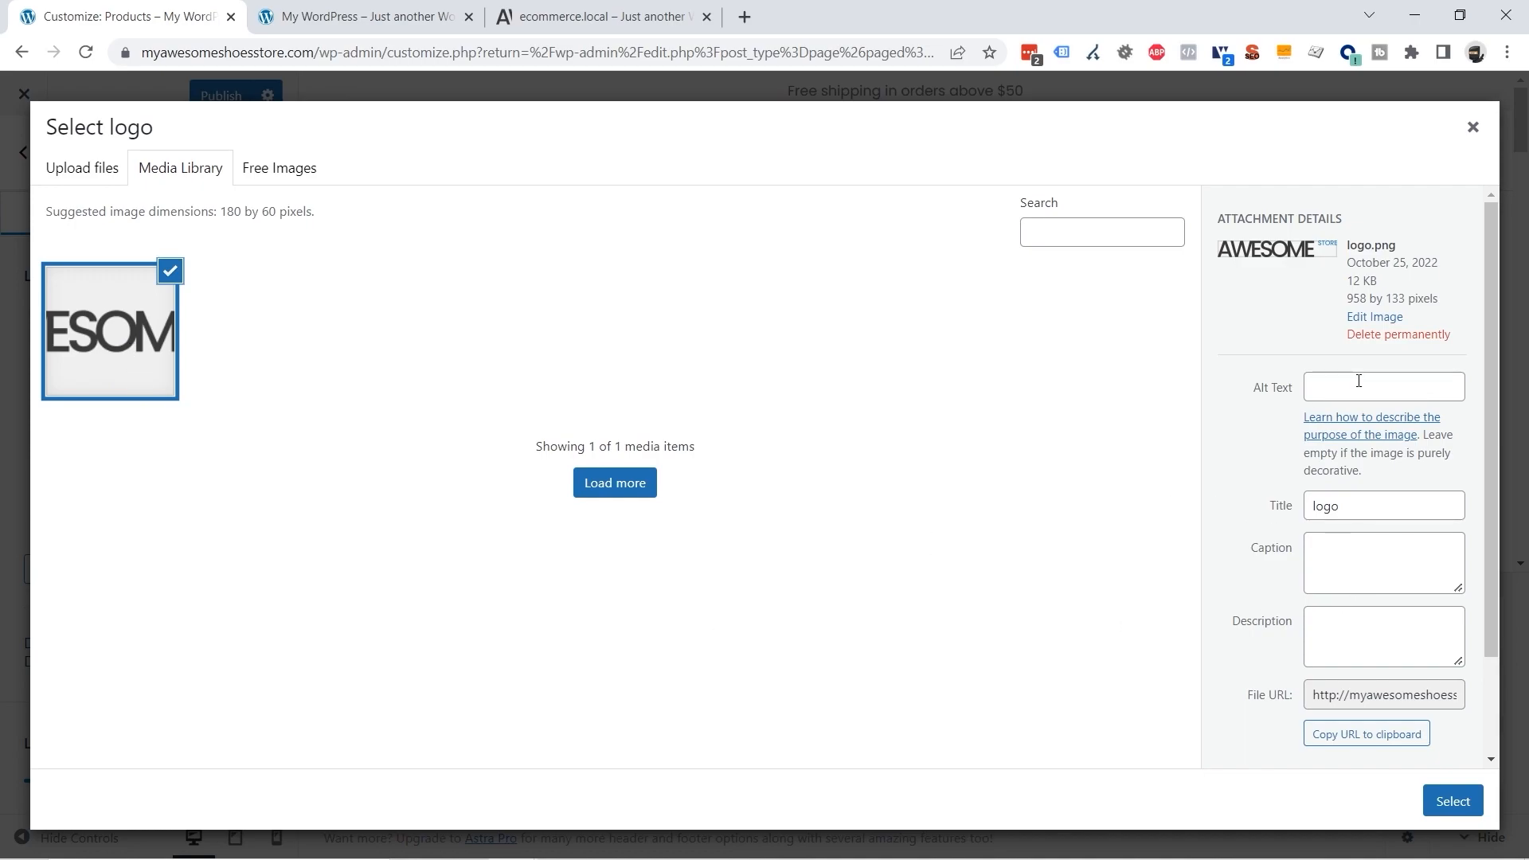
Step: Give the uploaded logo the alt text "Logo Awesome Store" and apply it to the header without cropping
click(1328, 388)
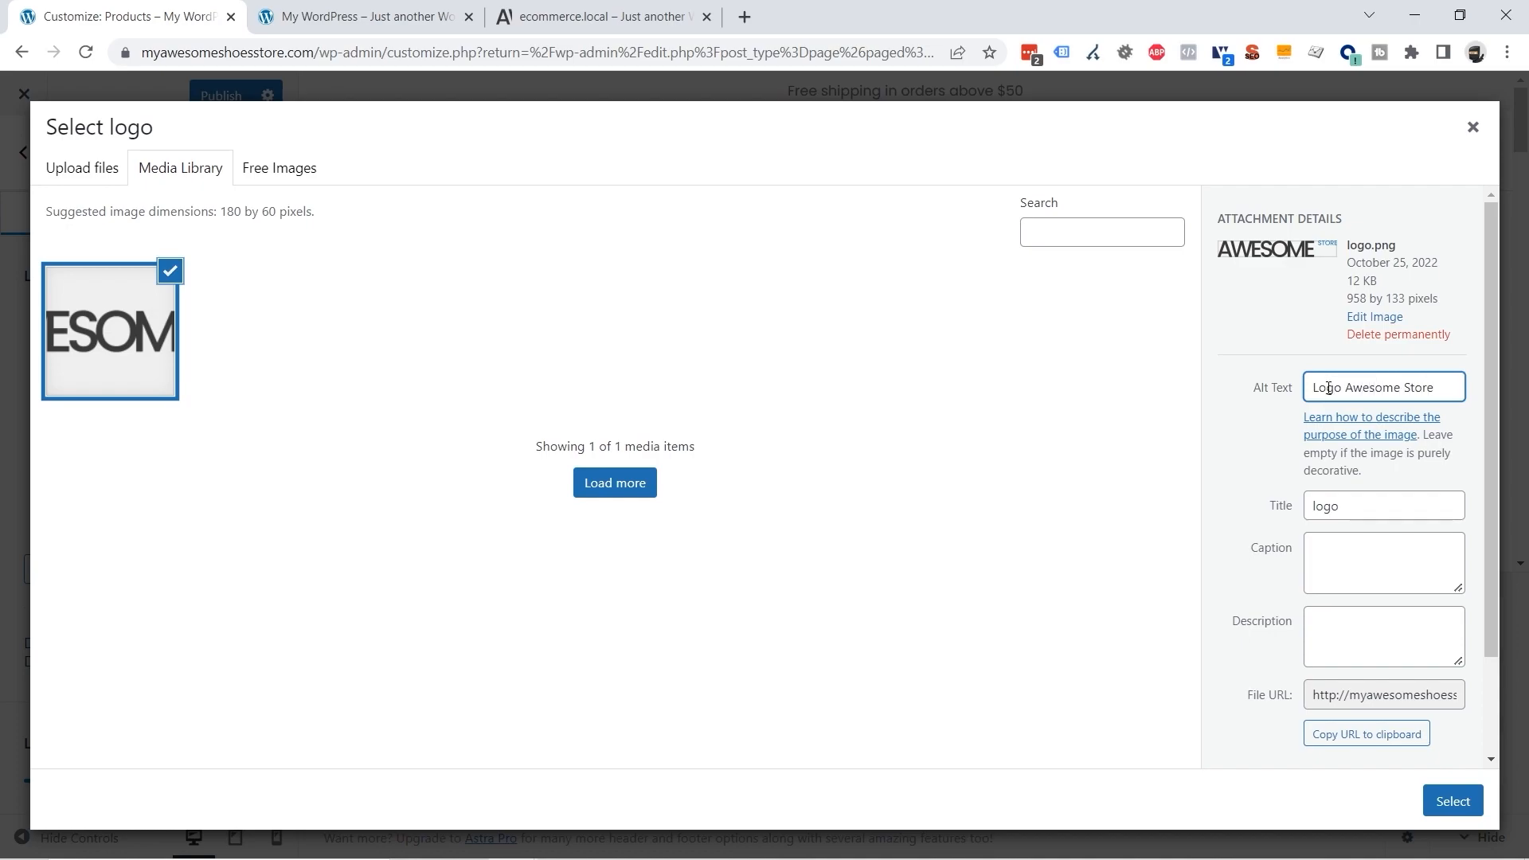
click(1454, 802)
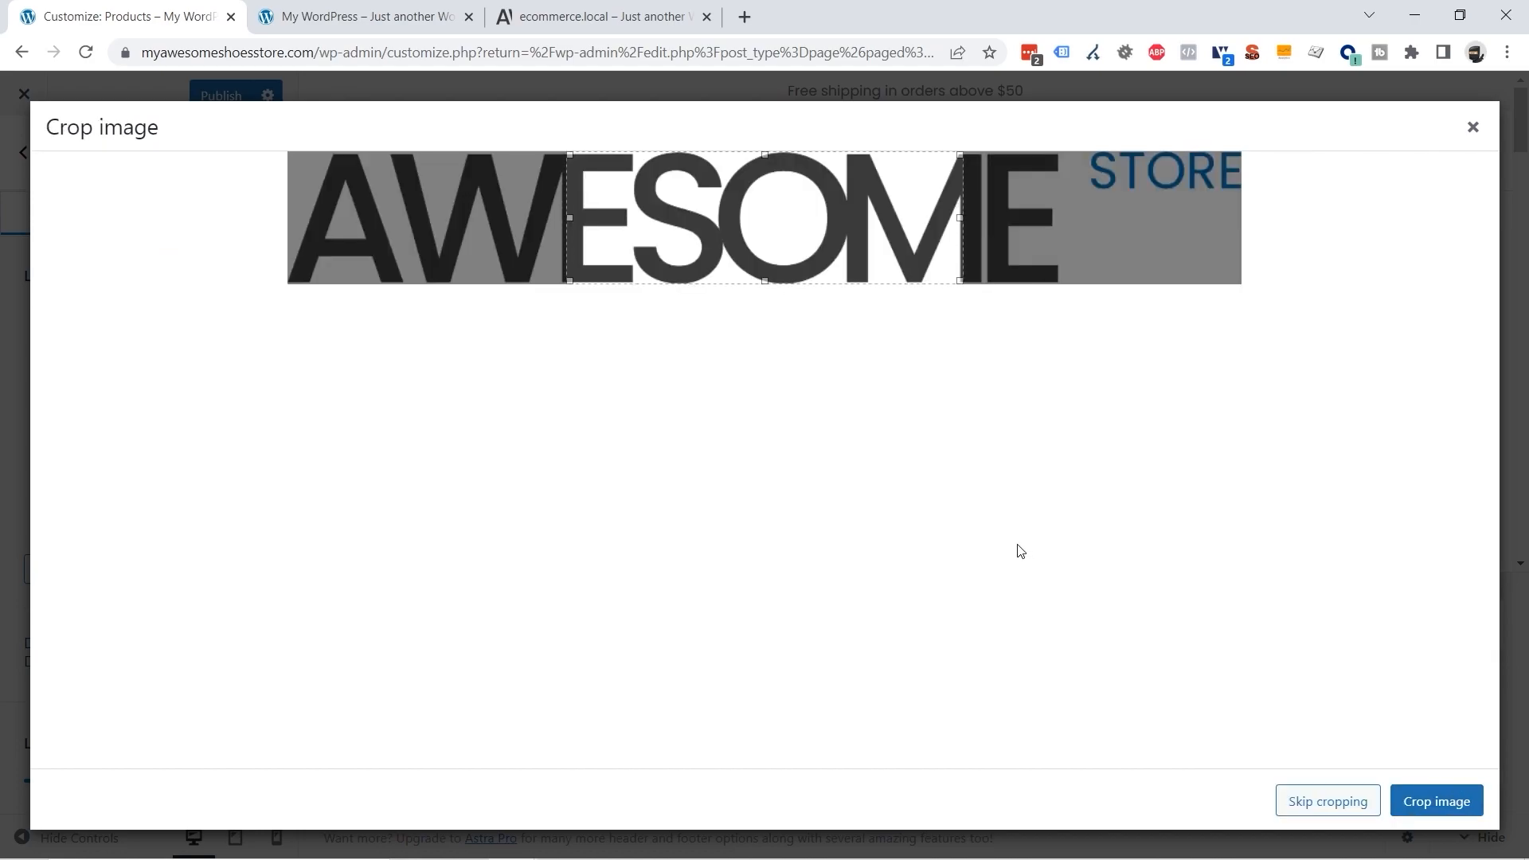
click(1335, 802)
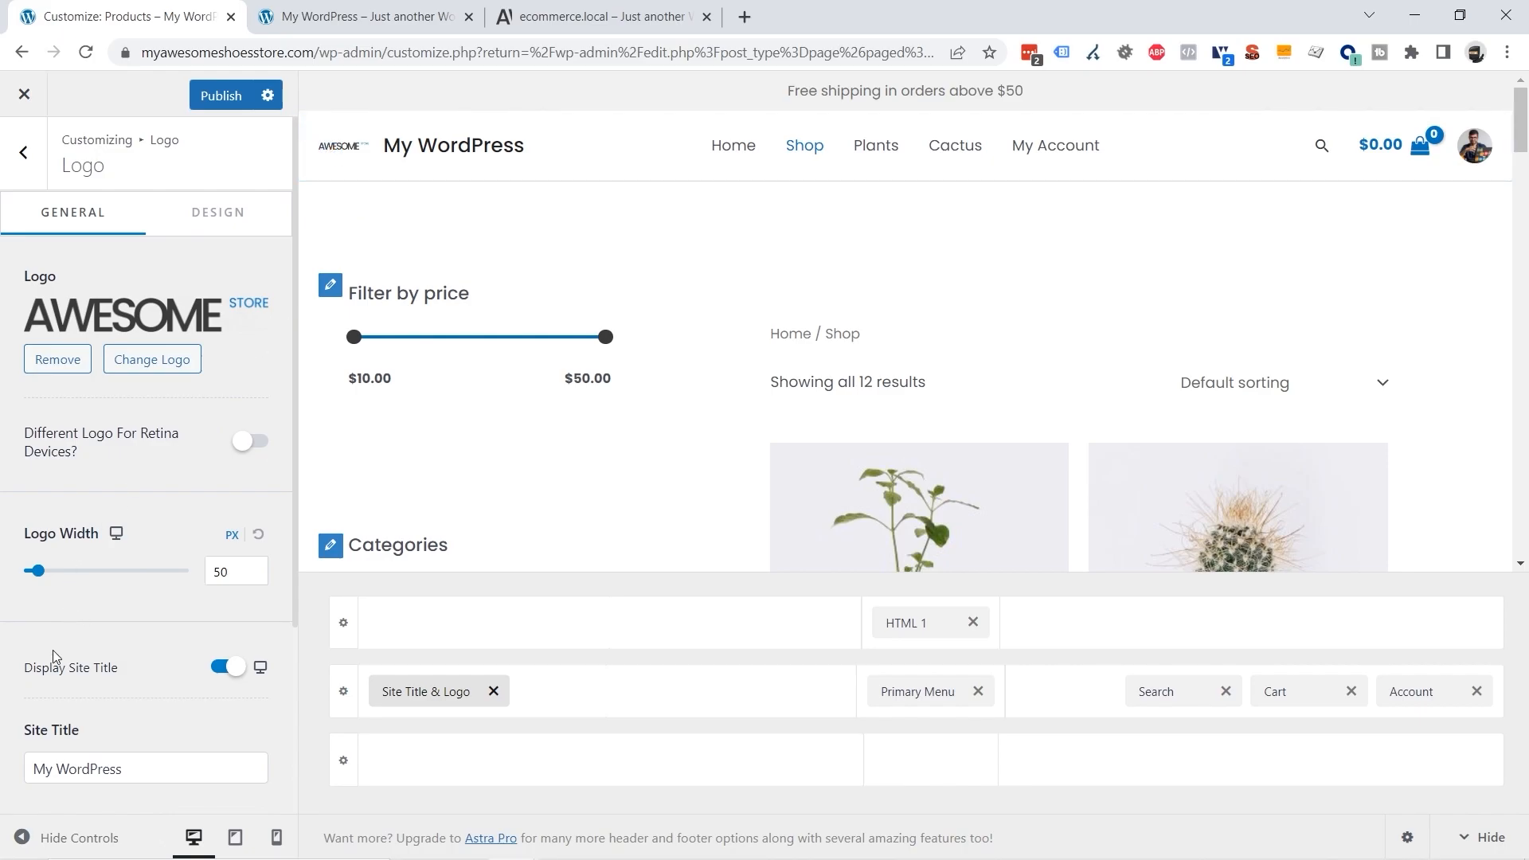
Step: Hide the site title in the header and set the logo width to 200 px
click(225, 668)
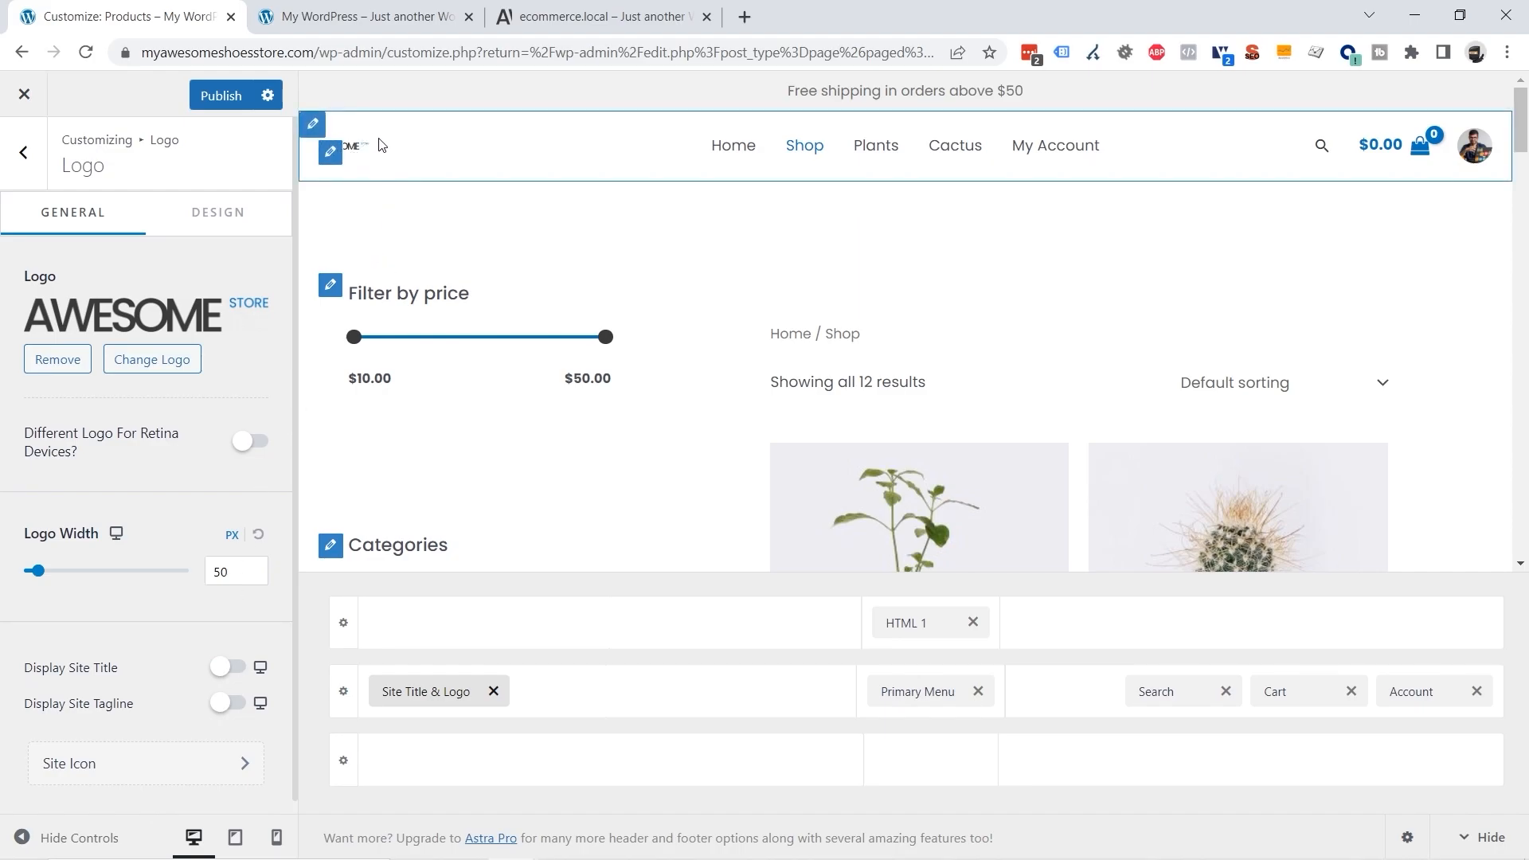
drag(39, 576, 82, 580)
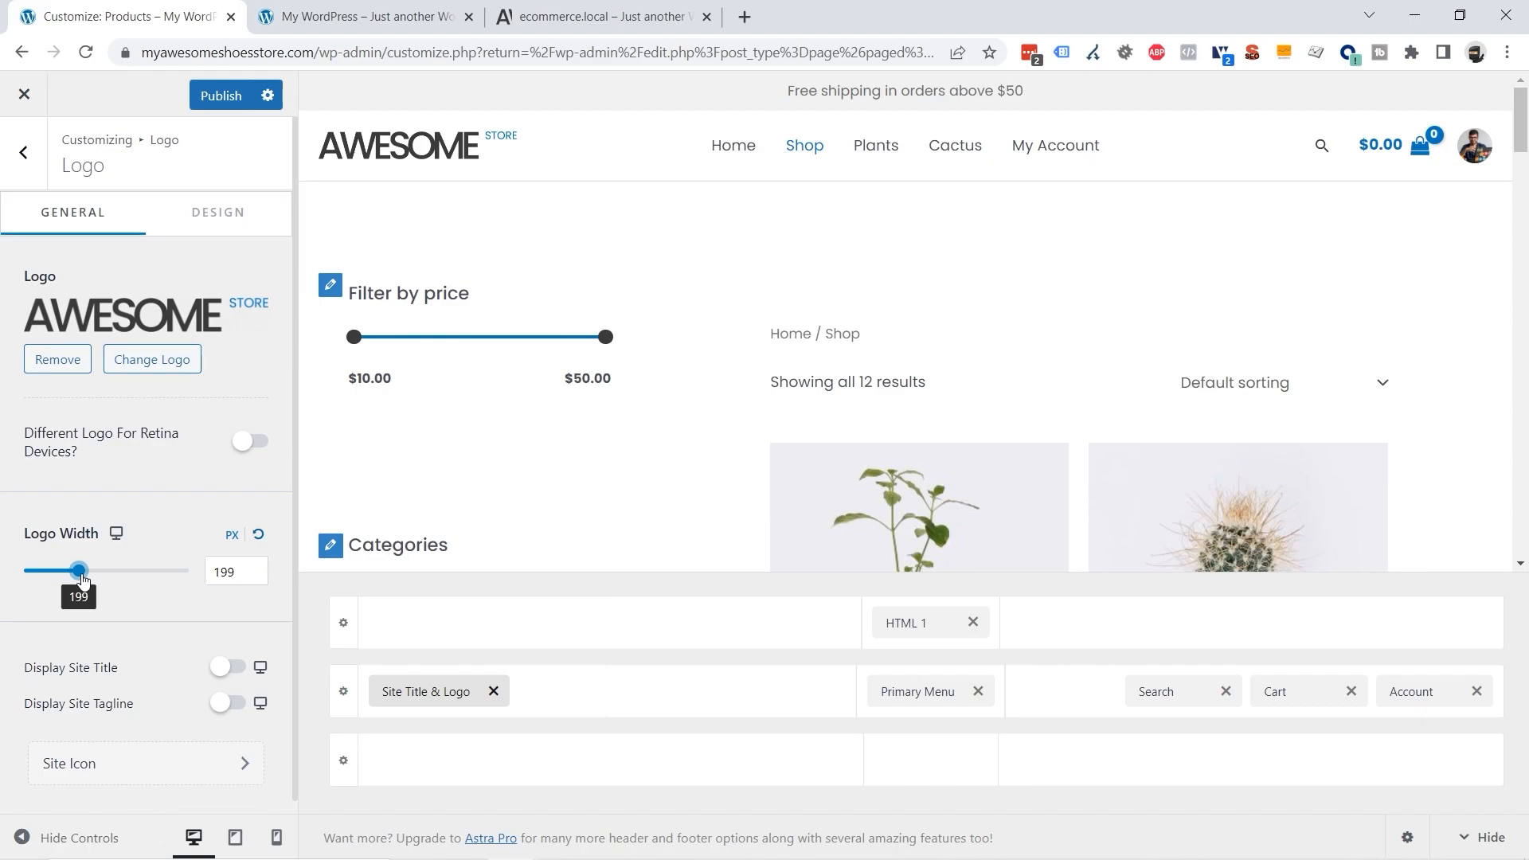
click(242, 573)
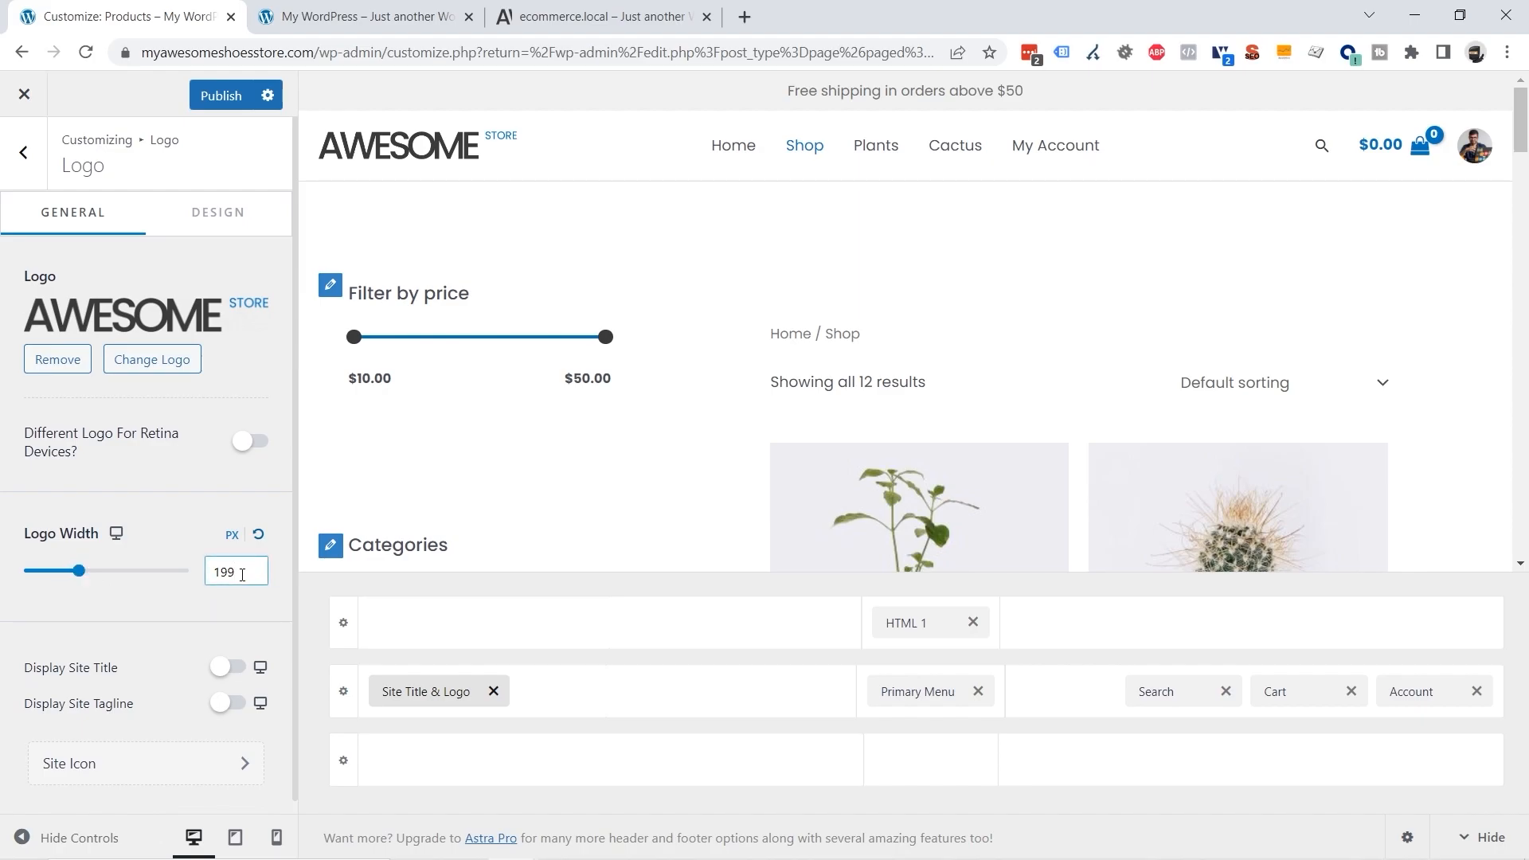
double_click(242, 574)
text(200)
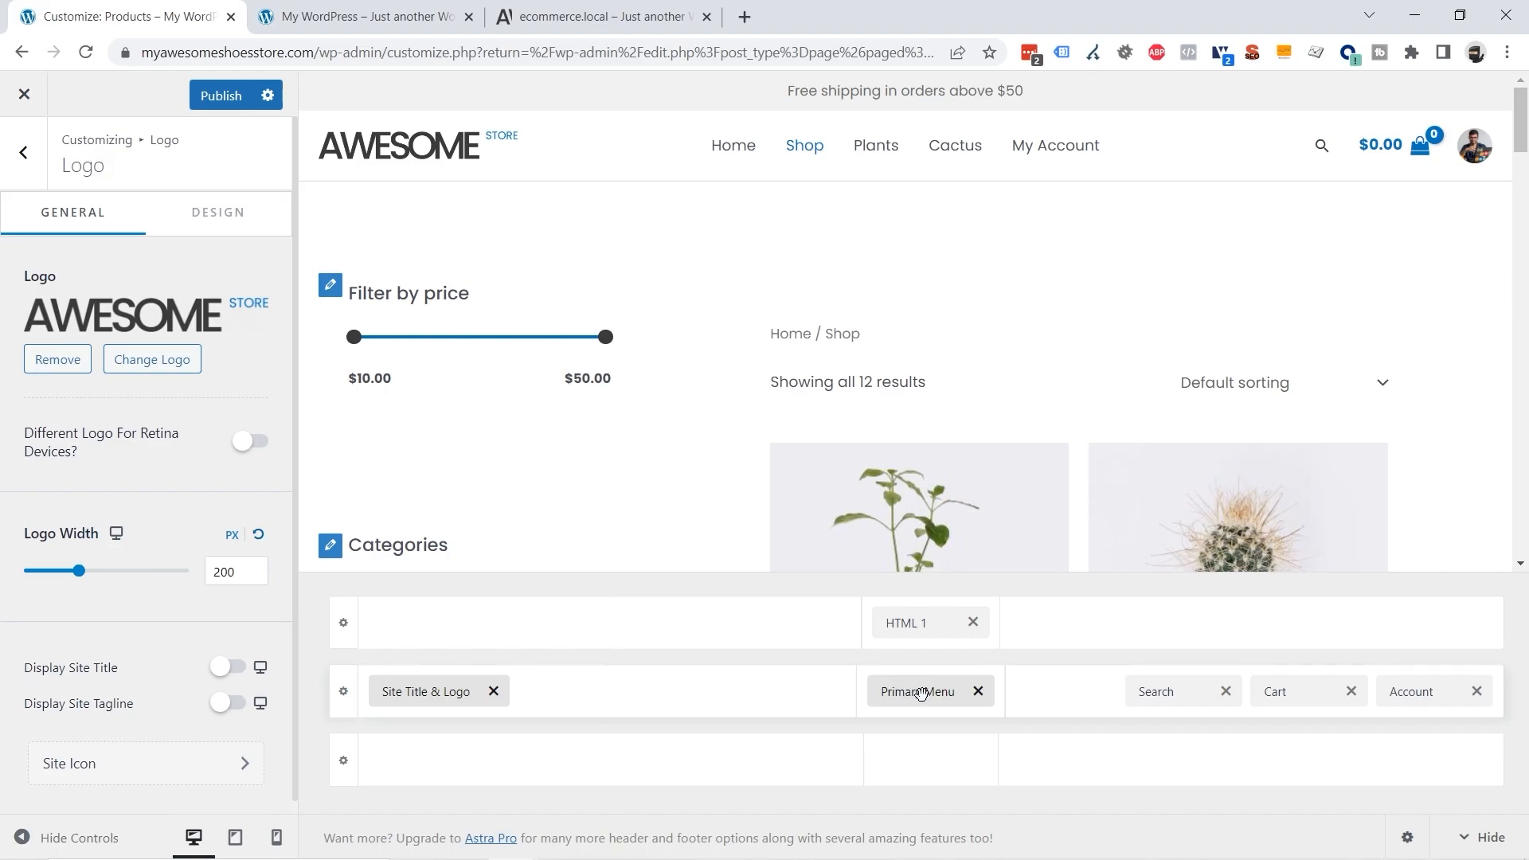
Step: Set the Primary Menu font's text transform to Uppercase
click(921, 693)
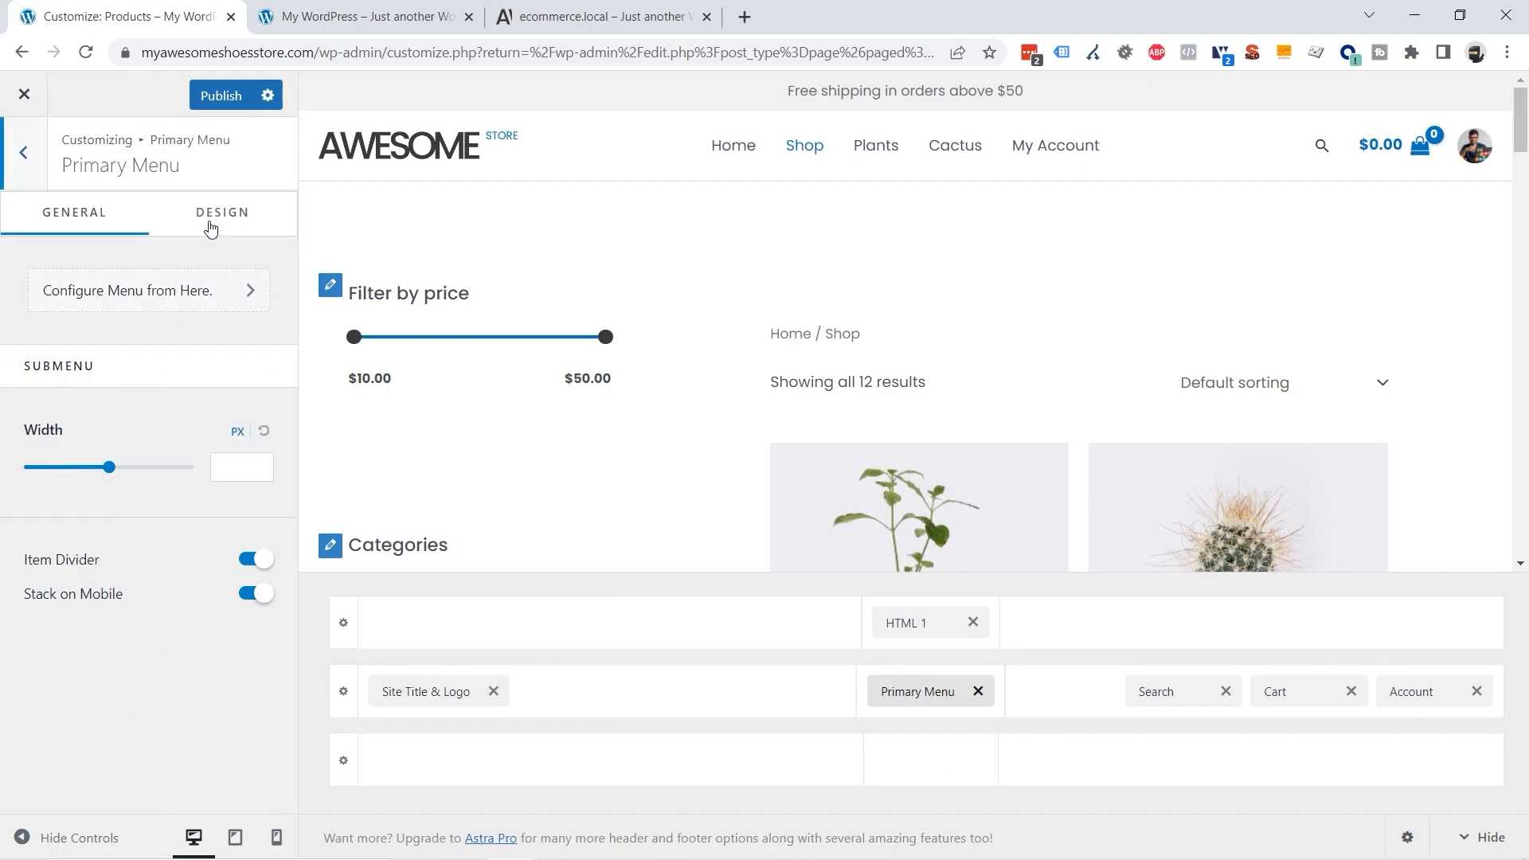
click(222, 220)
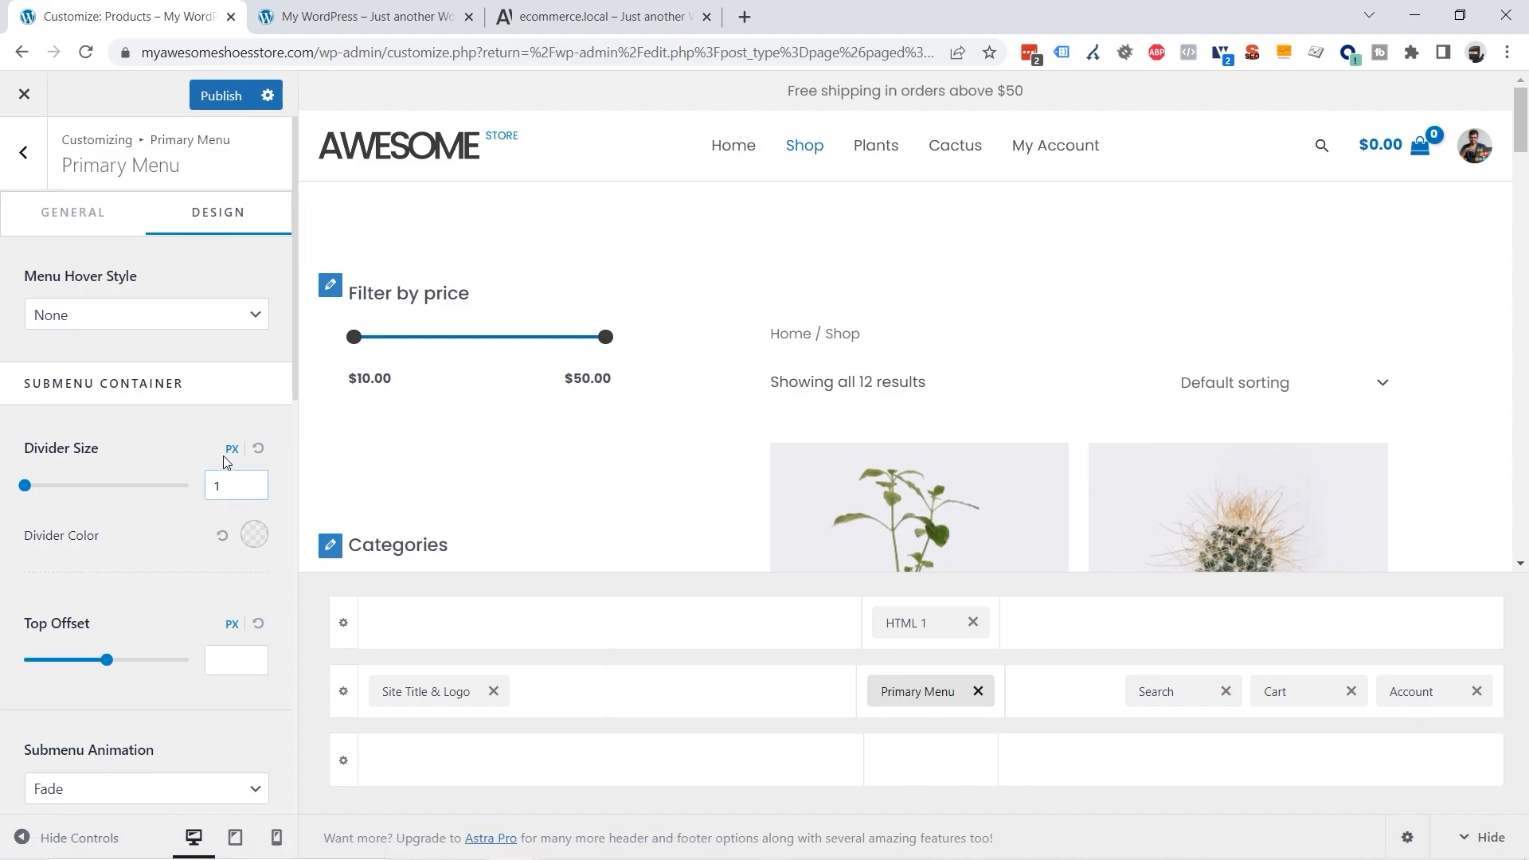
scroll(223, 402, down, 2)
scroll(223, 403, down, 4)
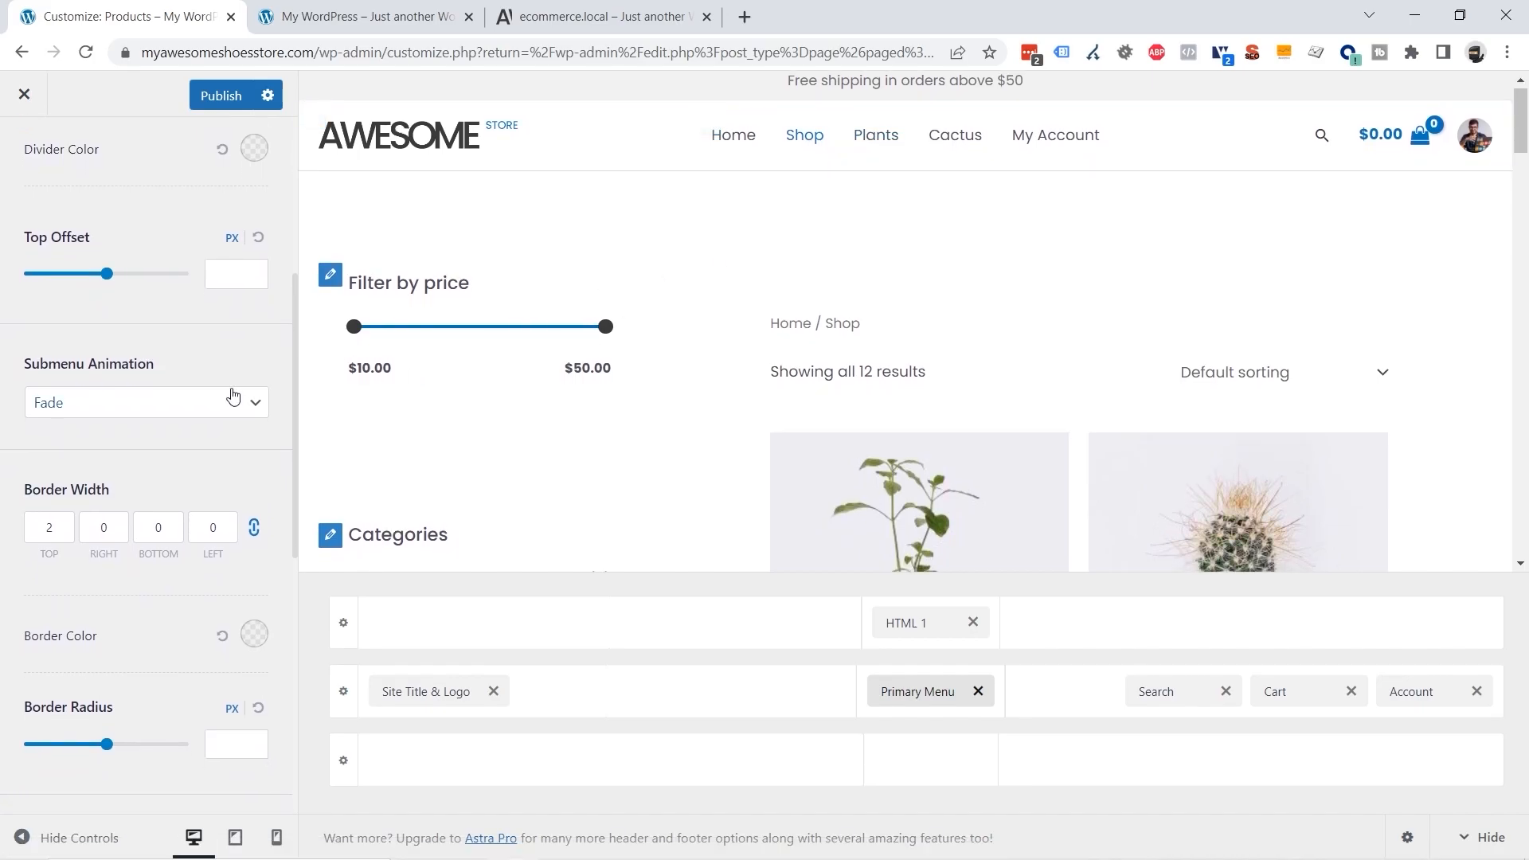
scroll(232, 395, down, 6)
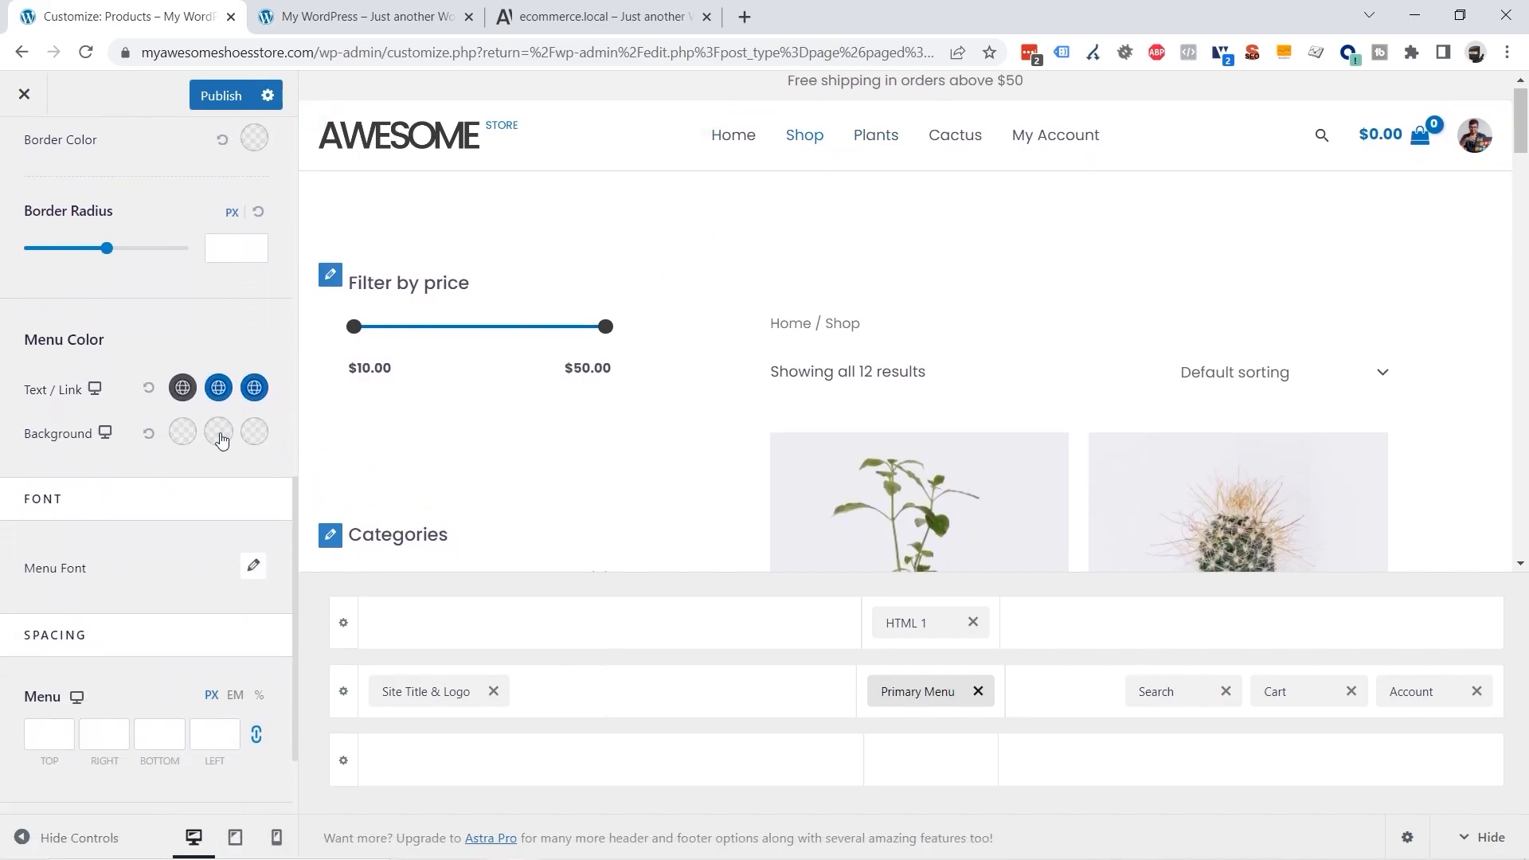
scroll(225, 433, down, 1)
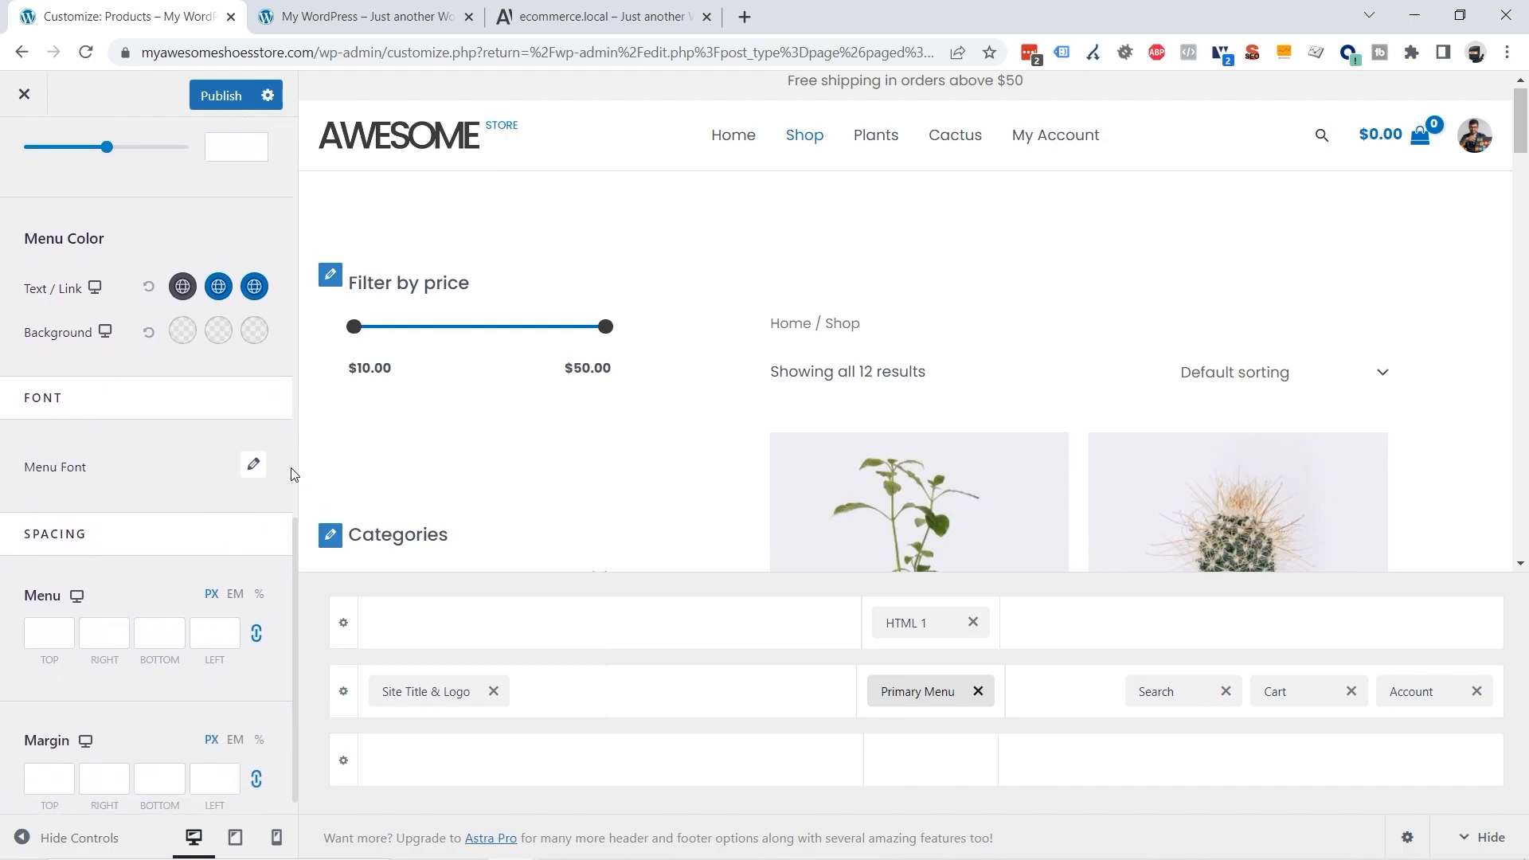
click(253, 469)
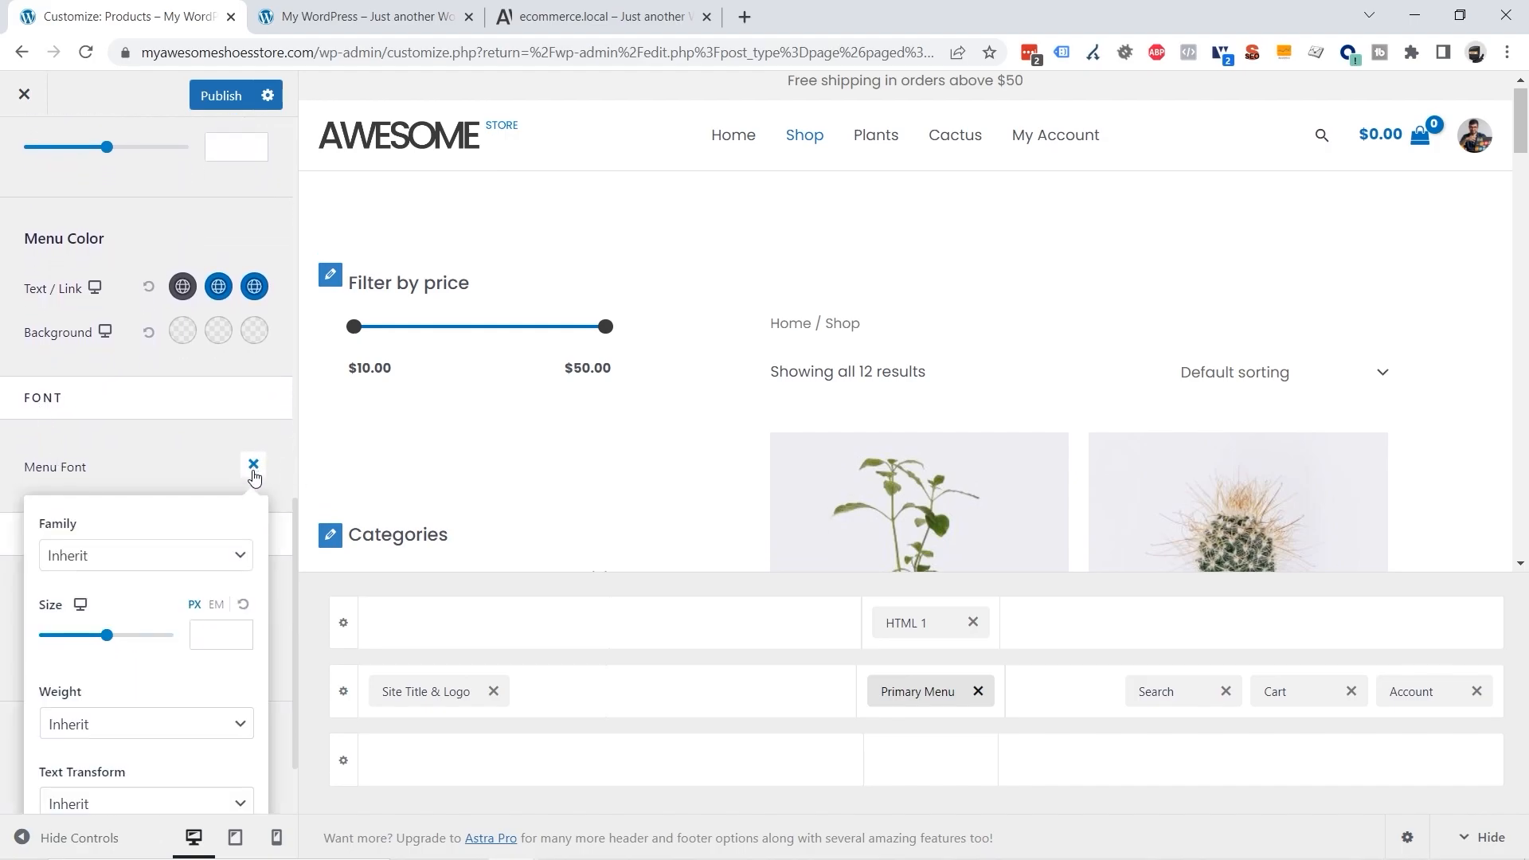
scroll(271, 493, down, 1)
scroll(231, 534, down, 1)
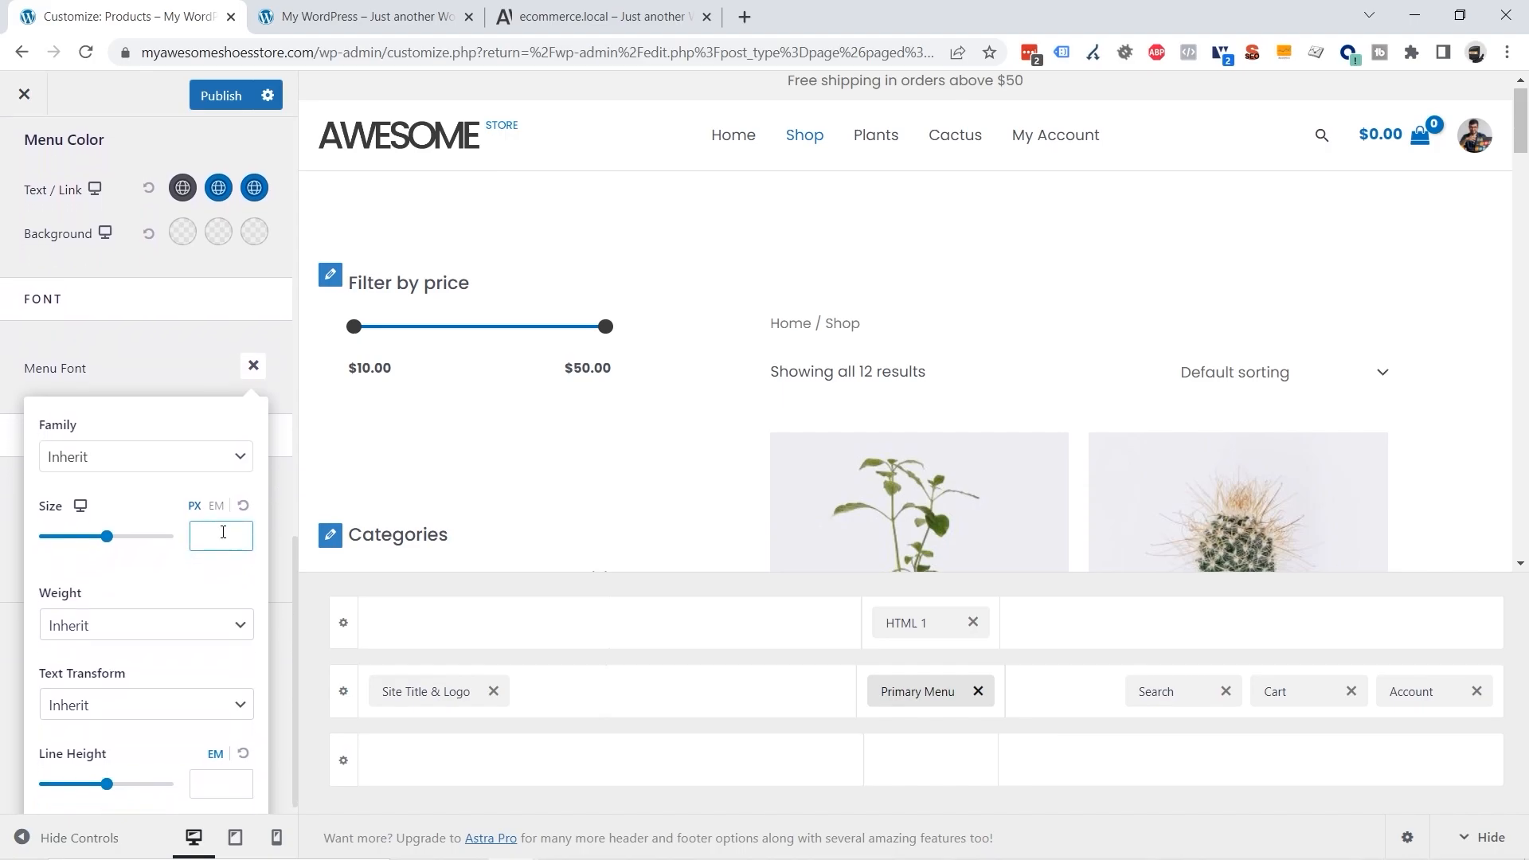
drag(53, 660, 113, 701)
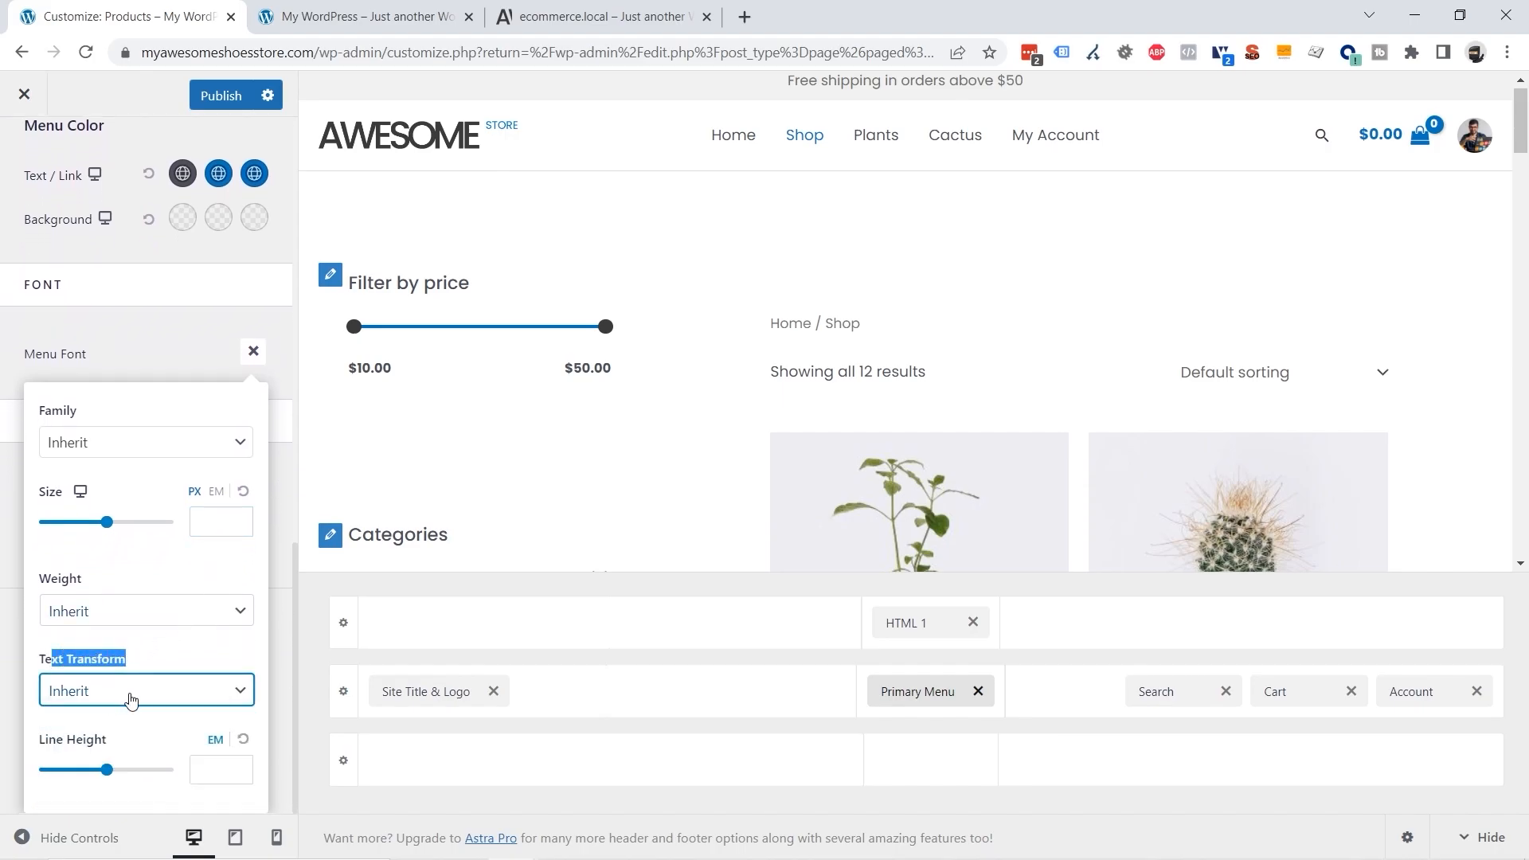
click(131, 700)
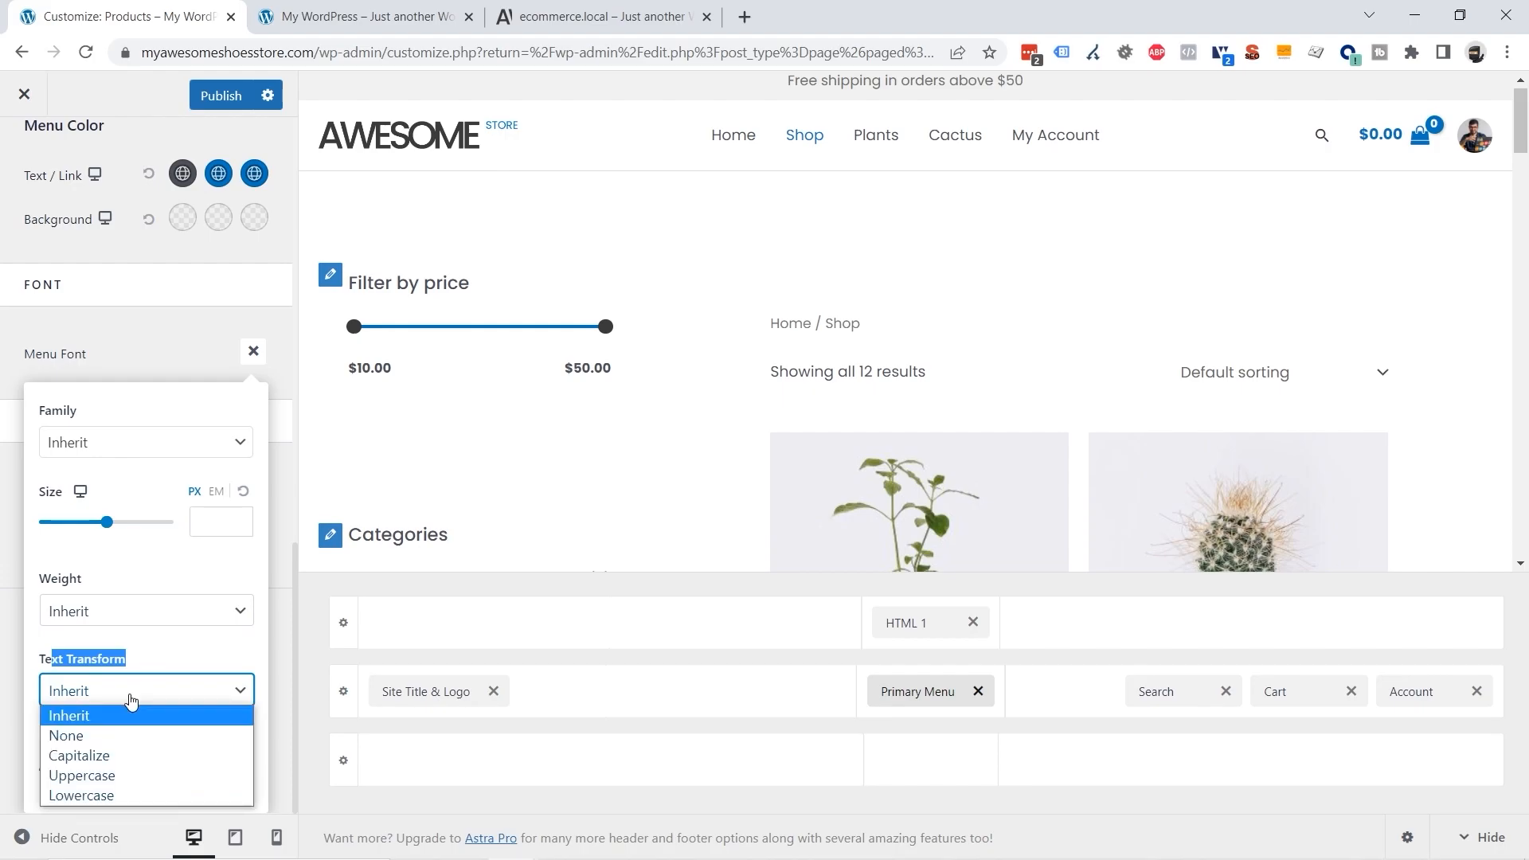
click(90, 785)
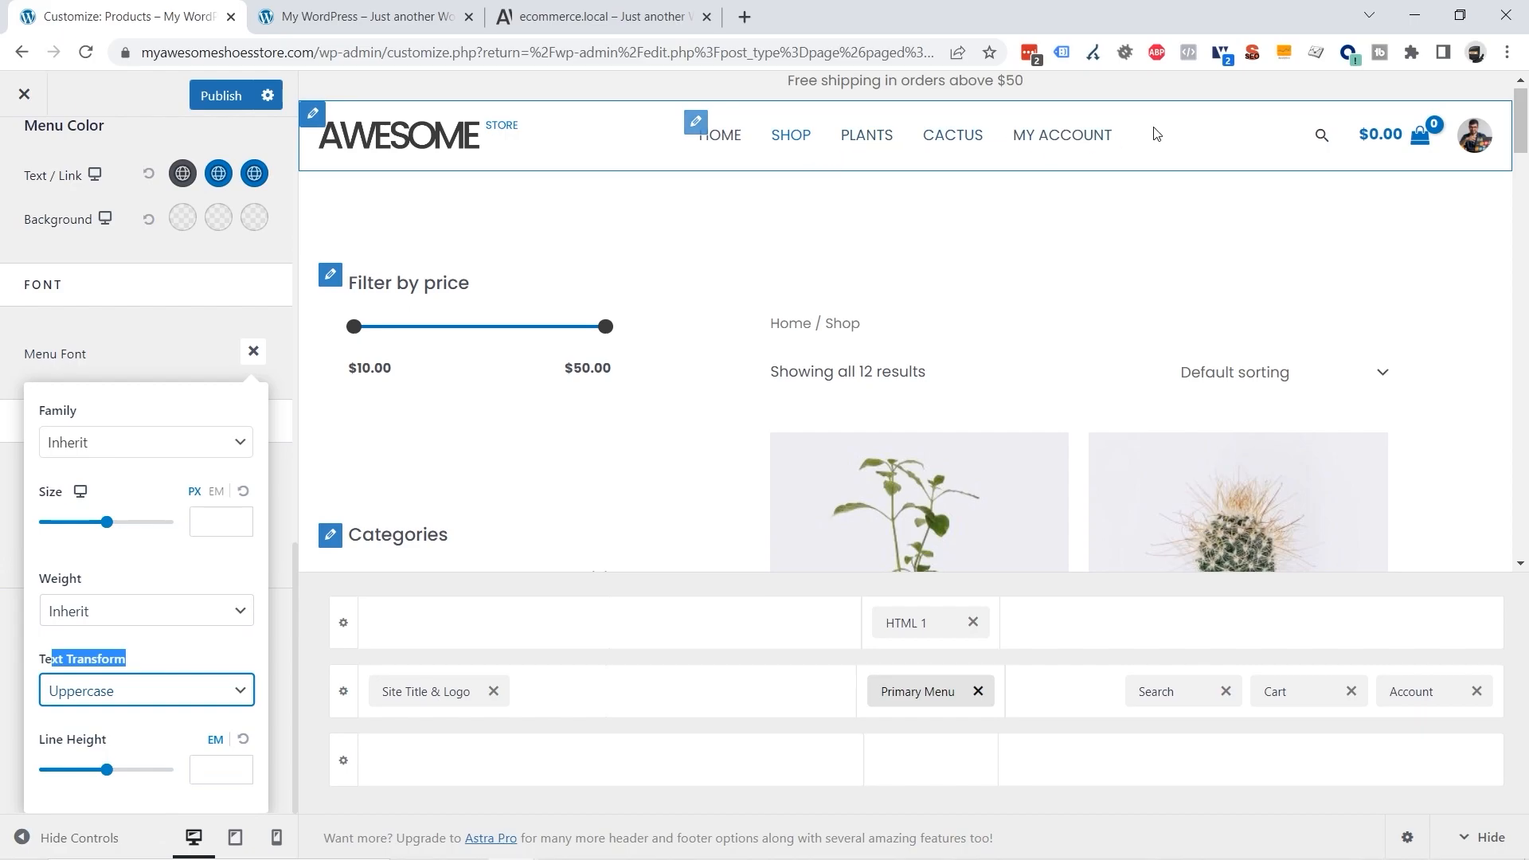
Step: Try the Semi-Bold 600 weight on the Primary Menu font and settle on Medium 500
click(116, 613)
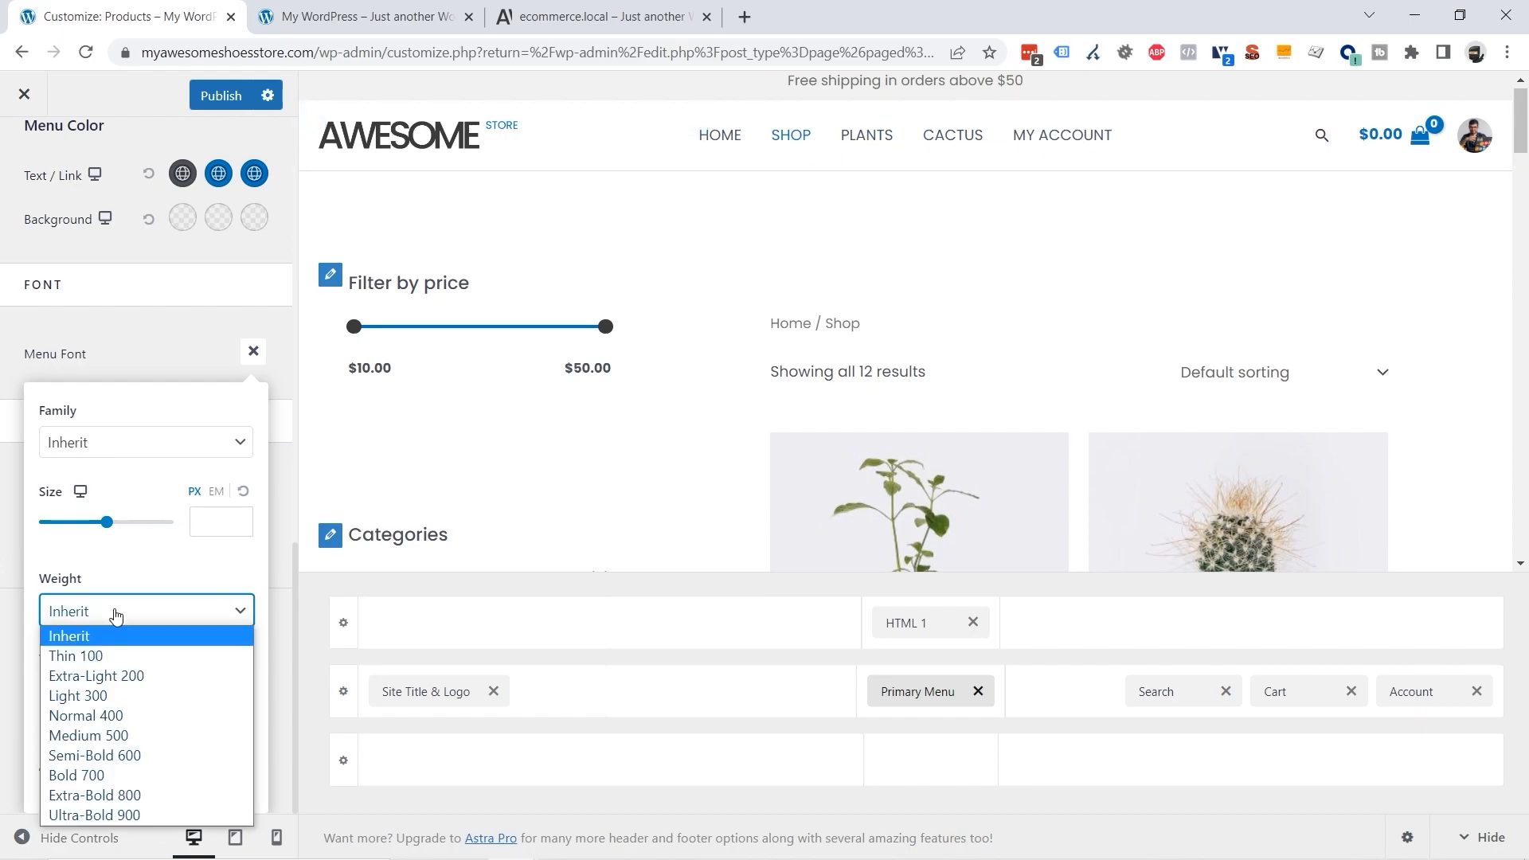
click(111, 755)
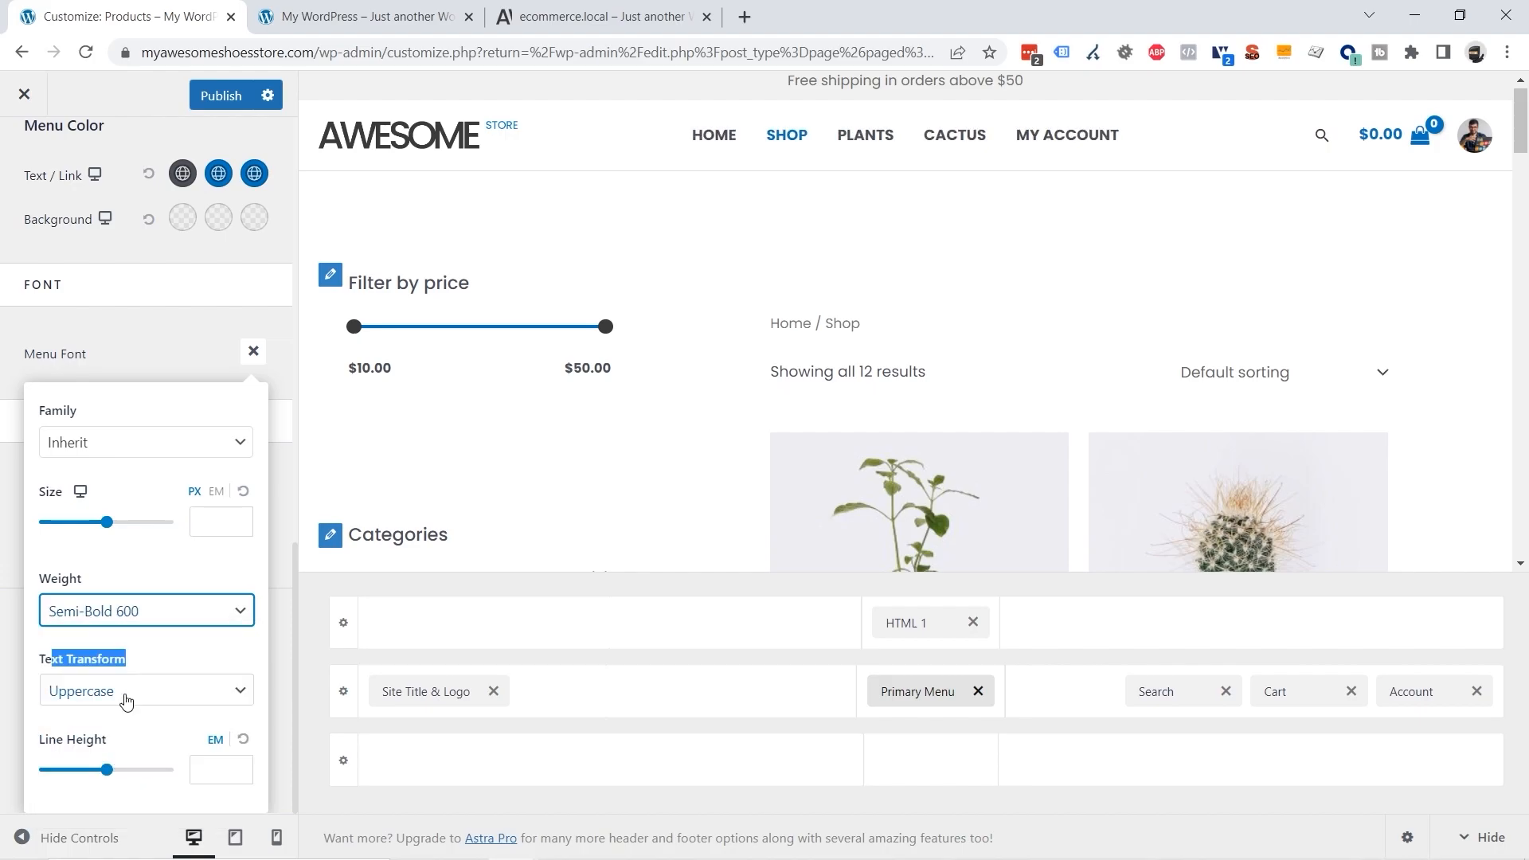
click(140, 619)
click(115, 735)
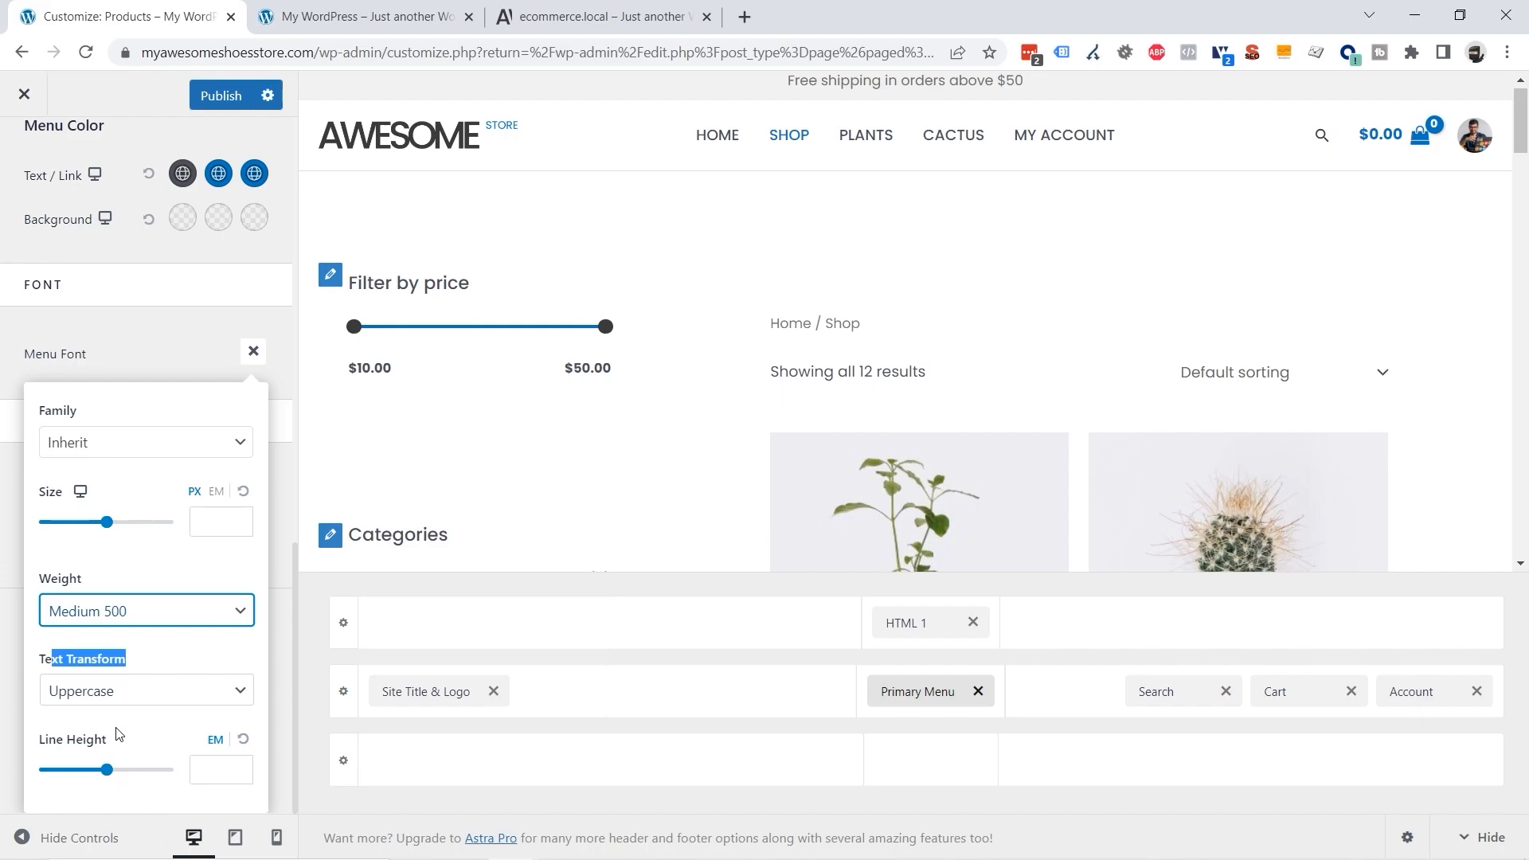
Step: Review the remaining Primary Menu design settings below and above the font options, and publish the header changes
click(251, 357)
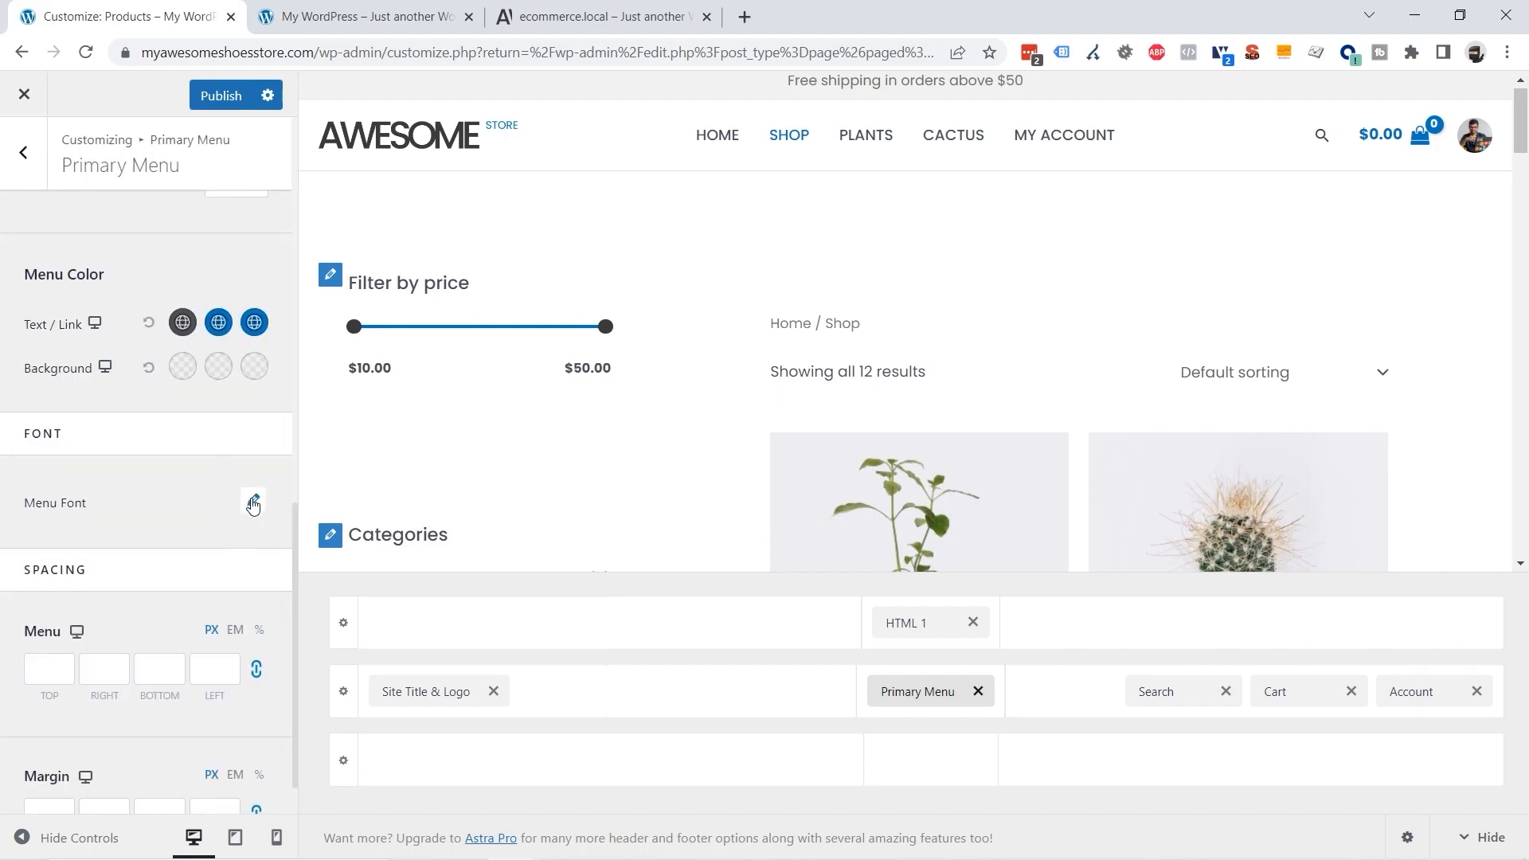
scroll(185, 649, up, 1)
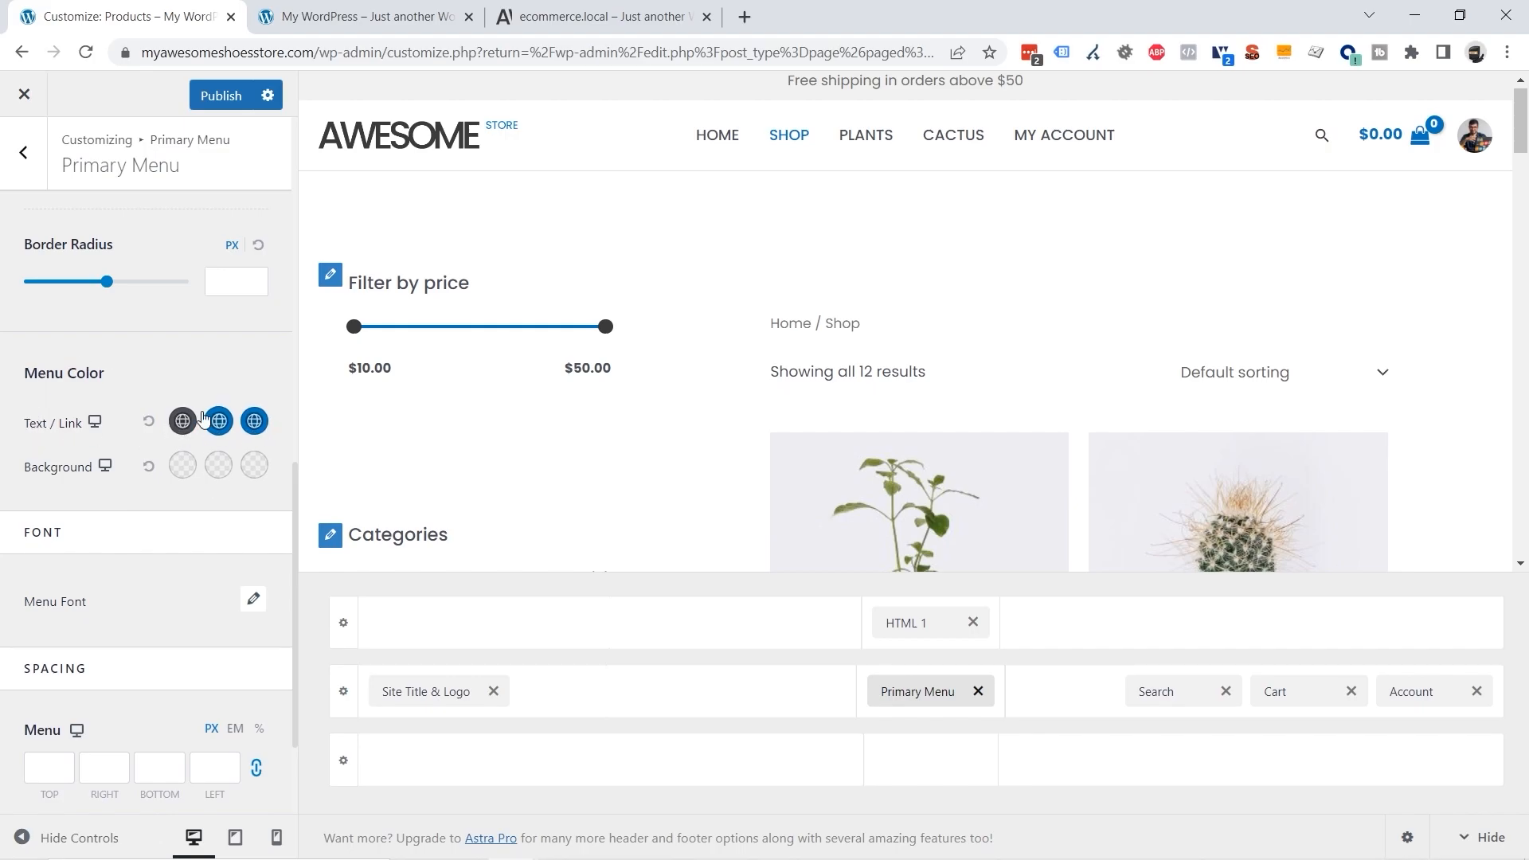
scroll(187, 464, down, 2)
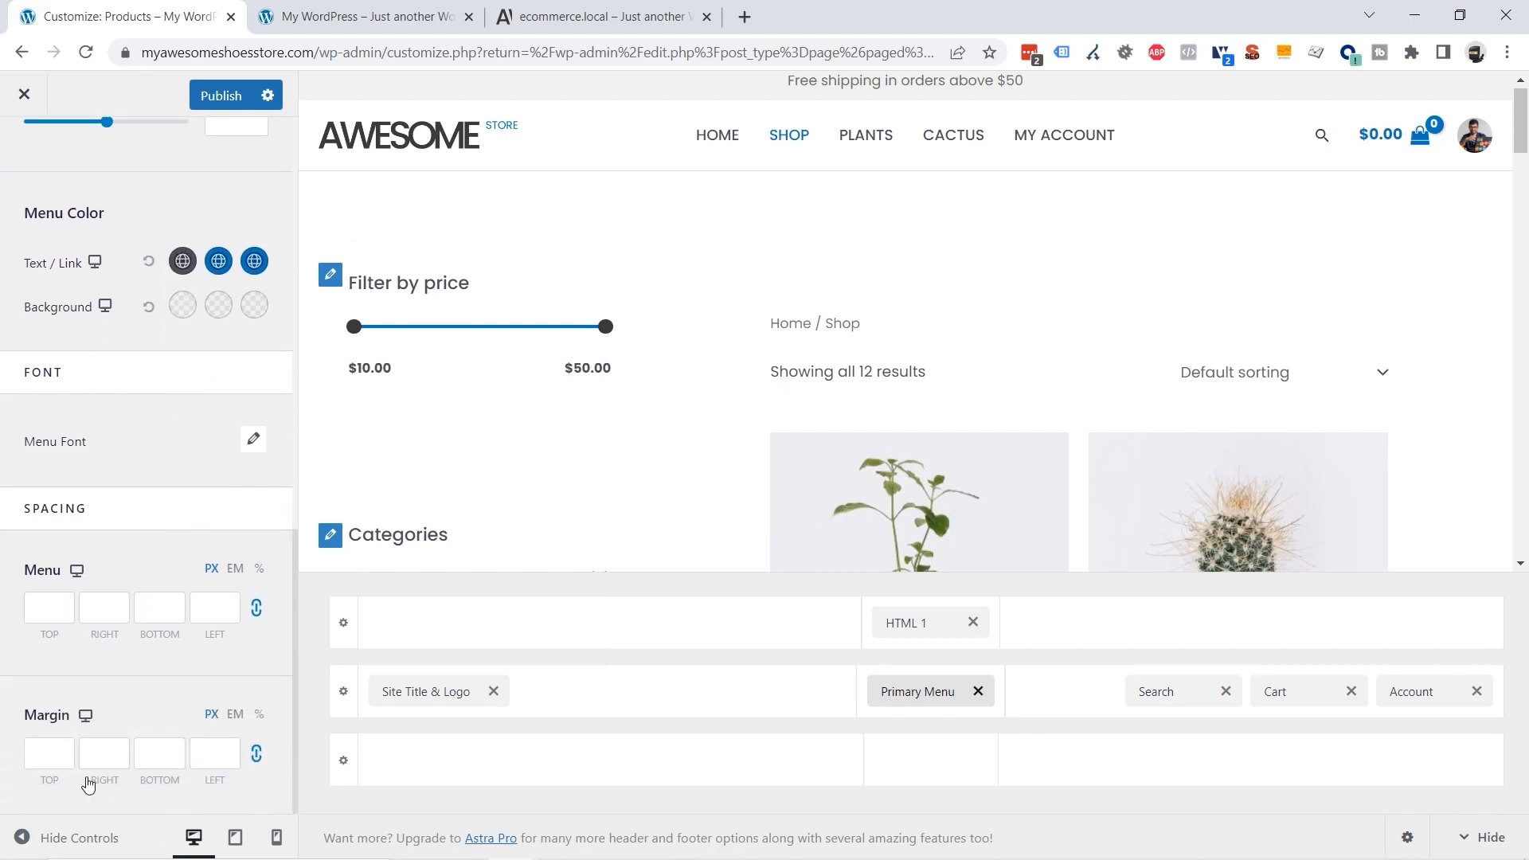
scroll(59, 595, up, 6)
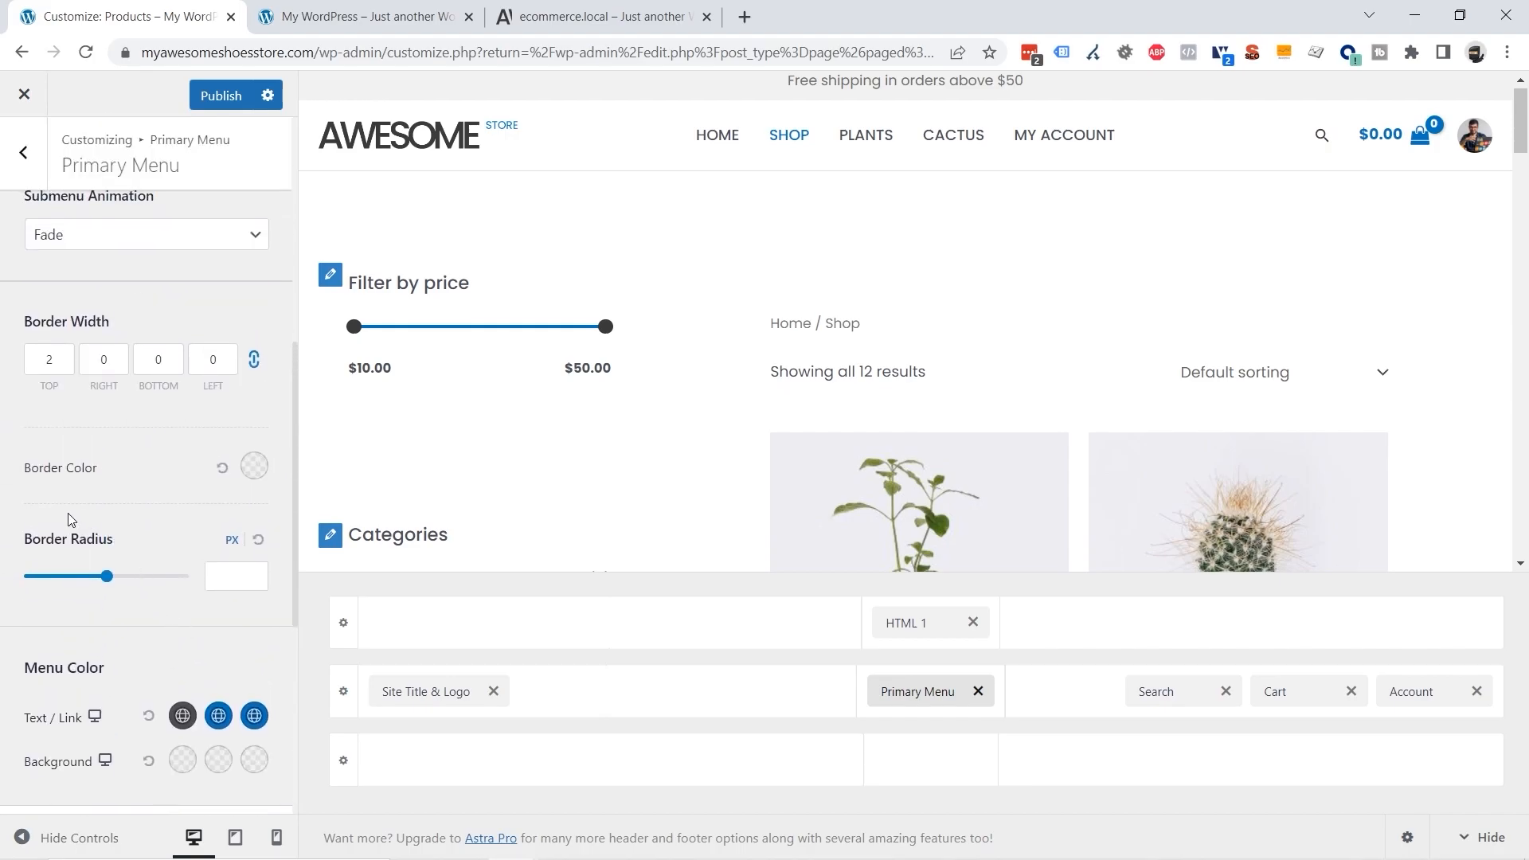
scroll(136, 622, up, 3)
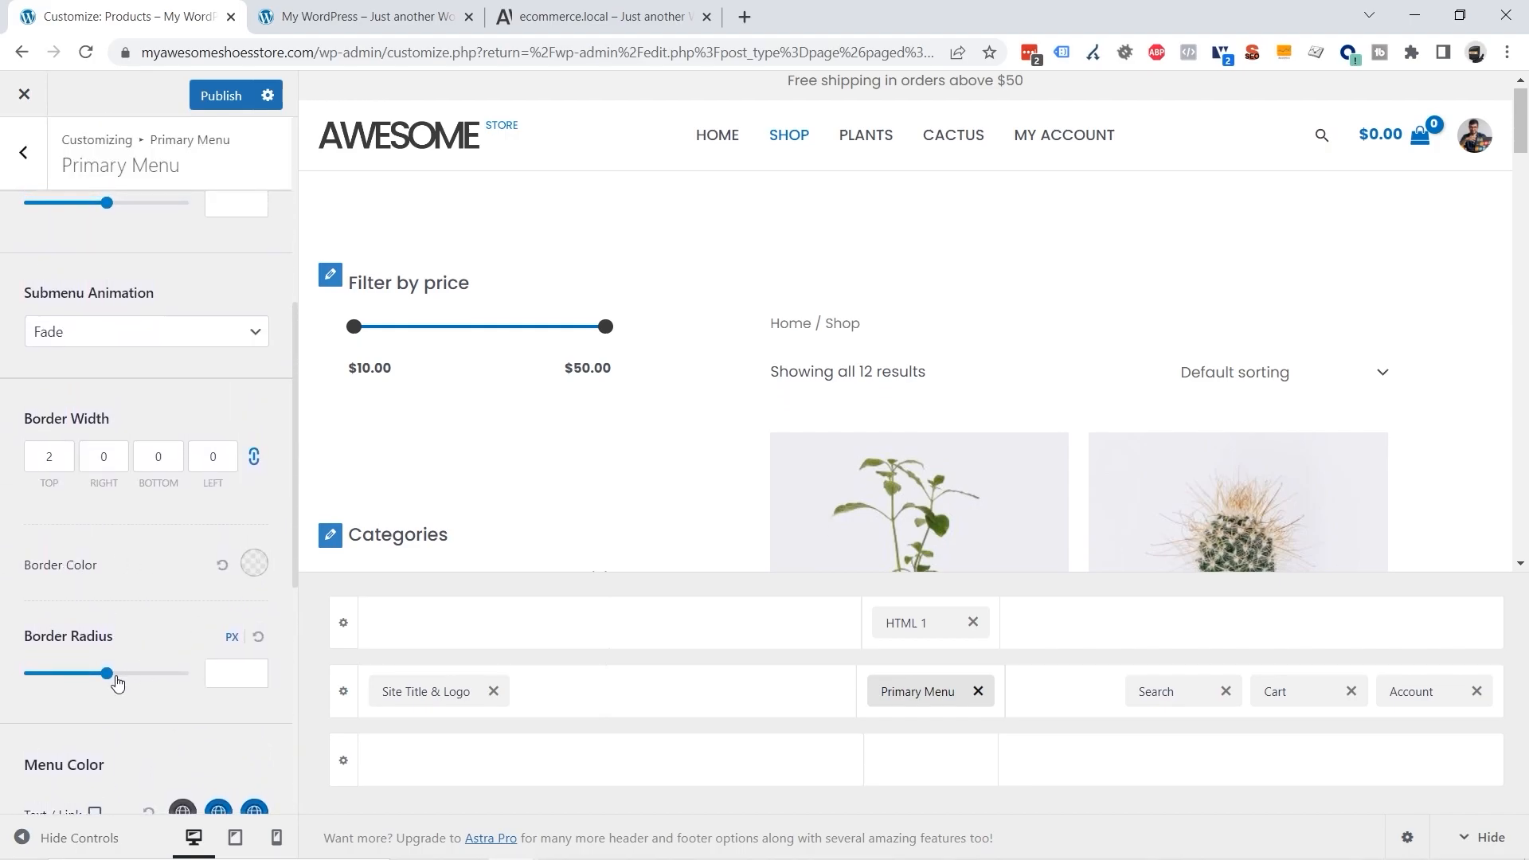
scroll(117, 682, up, 3)
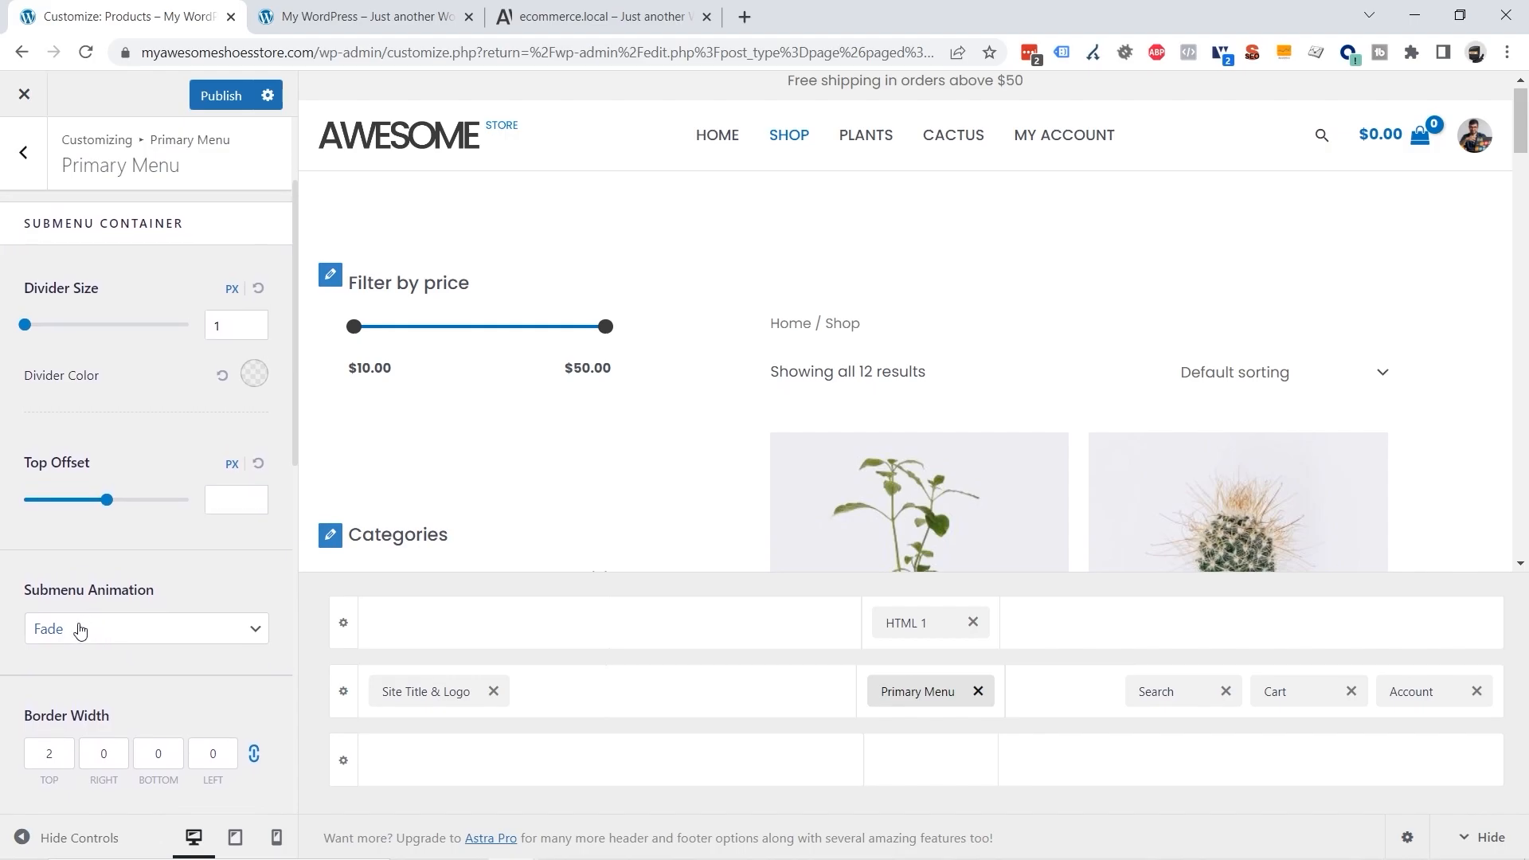
scroll(185, 600, up, 2)
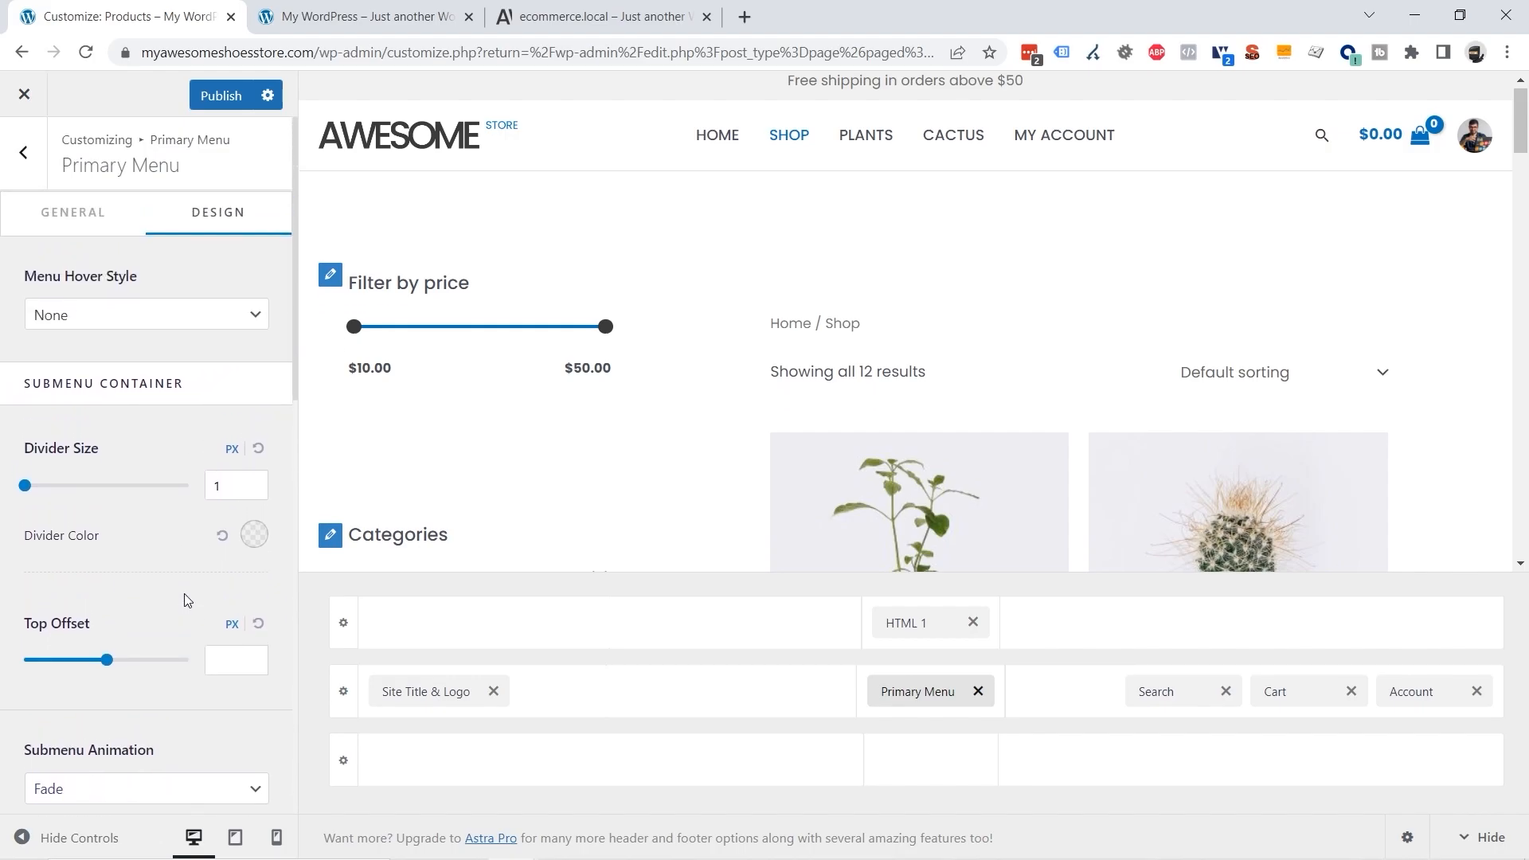
click(222, 96)
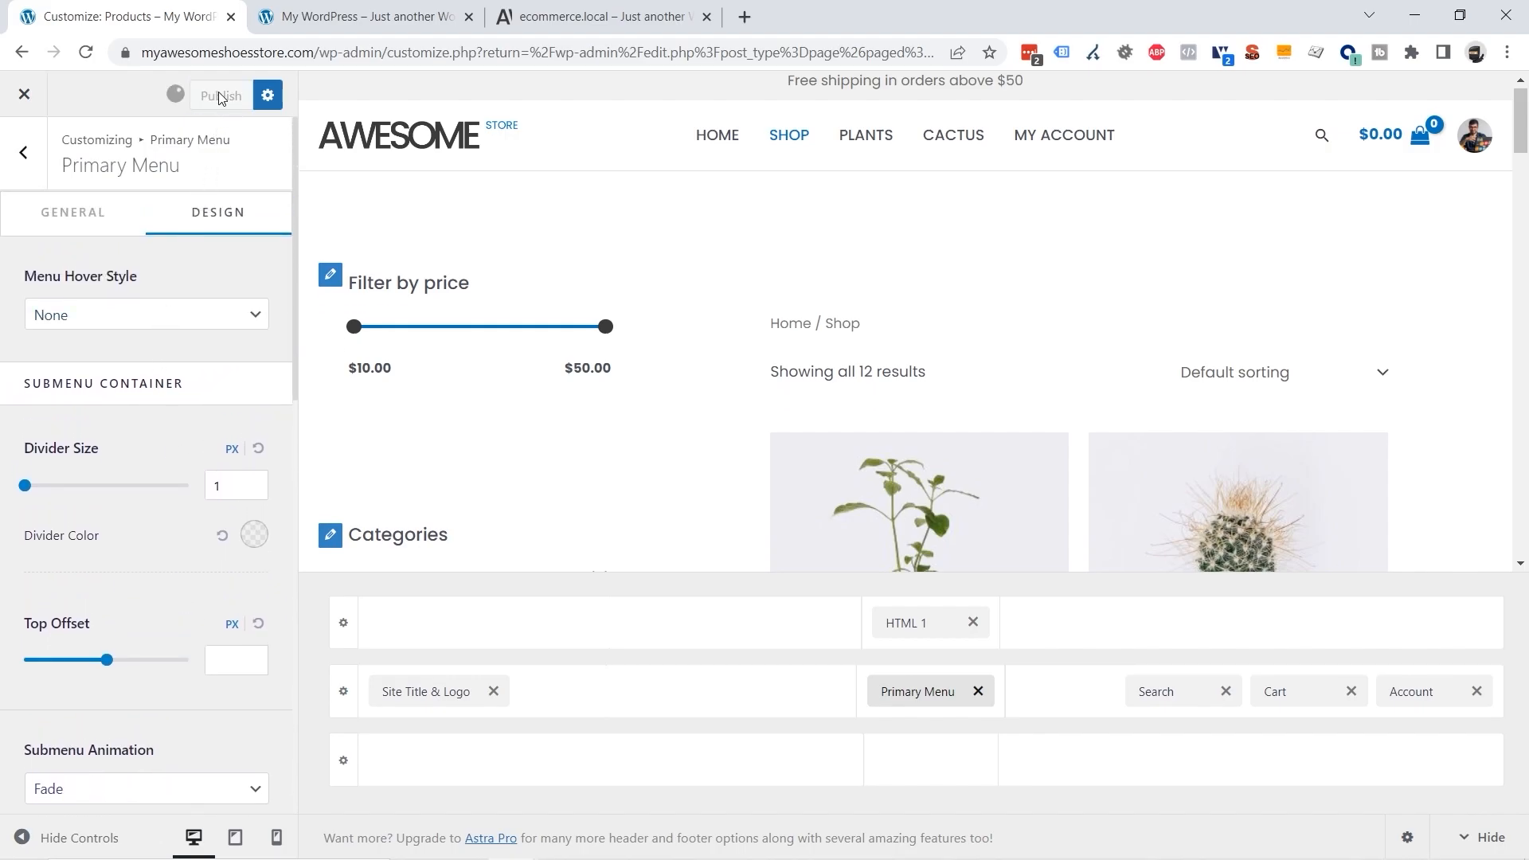
Step: Check the published header on the live site's Shop page and return to the Customizer
click(351, 21)
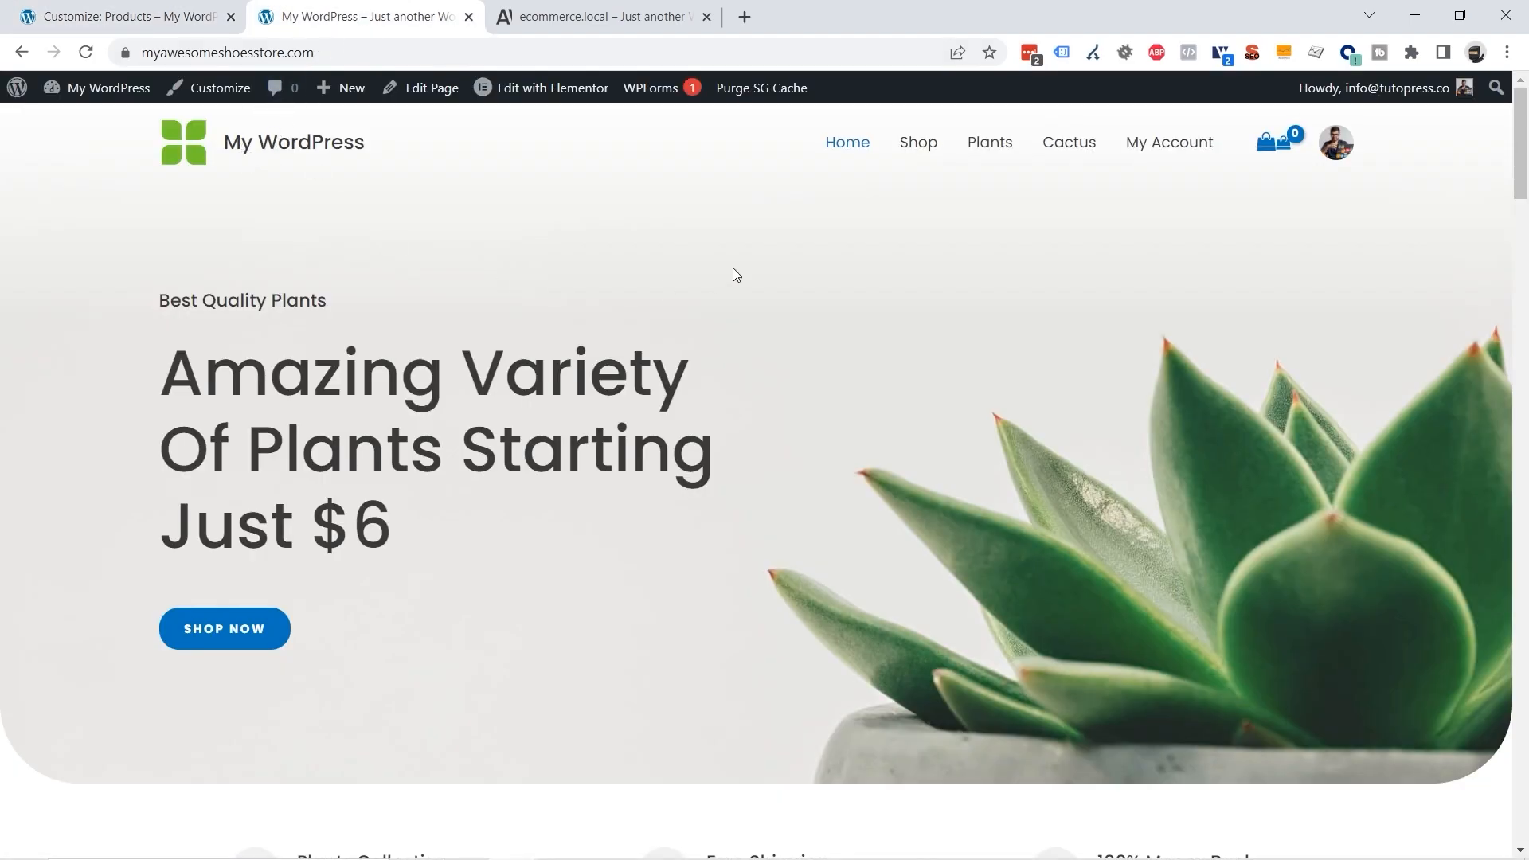
click(919, 151)
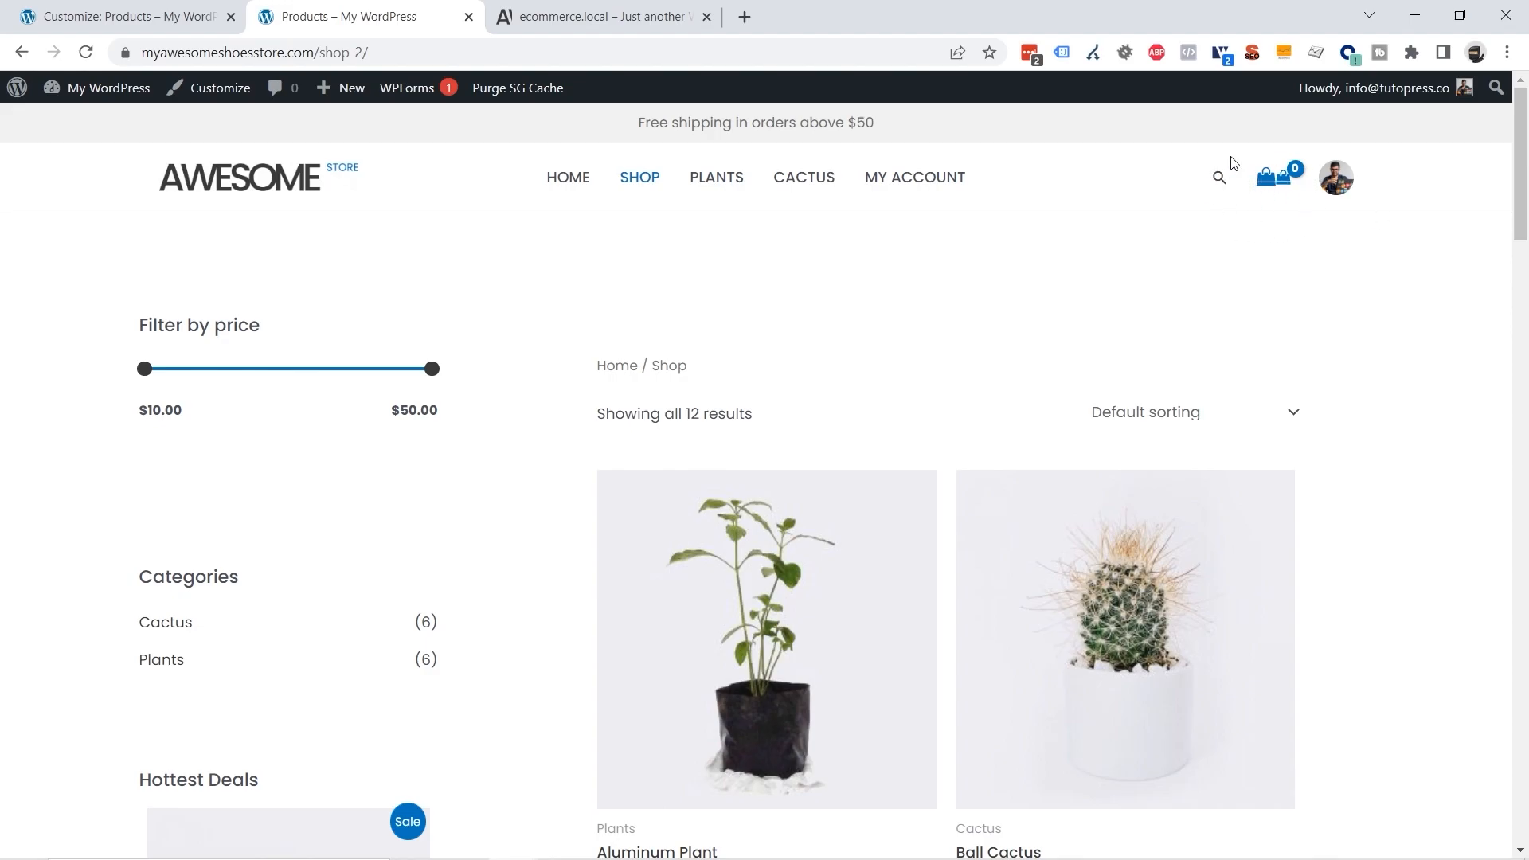
click(158, 19)
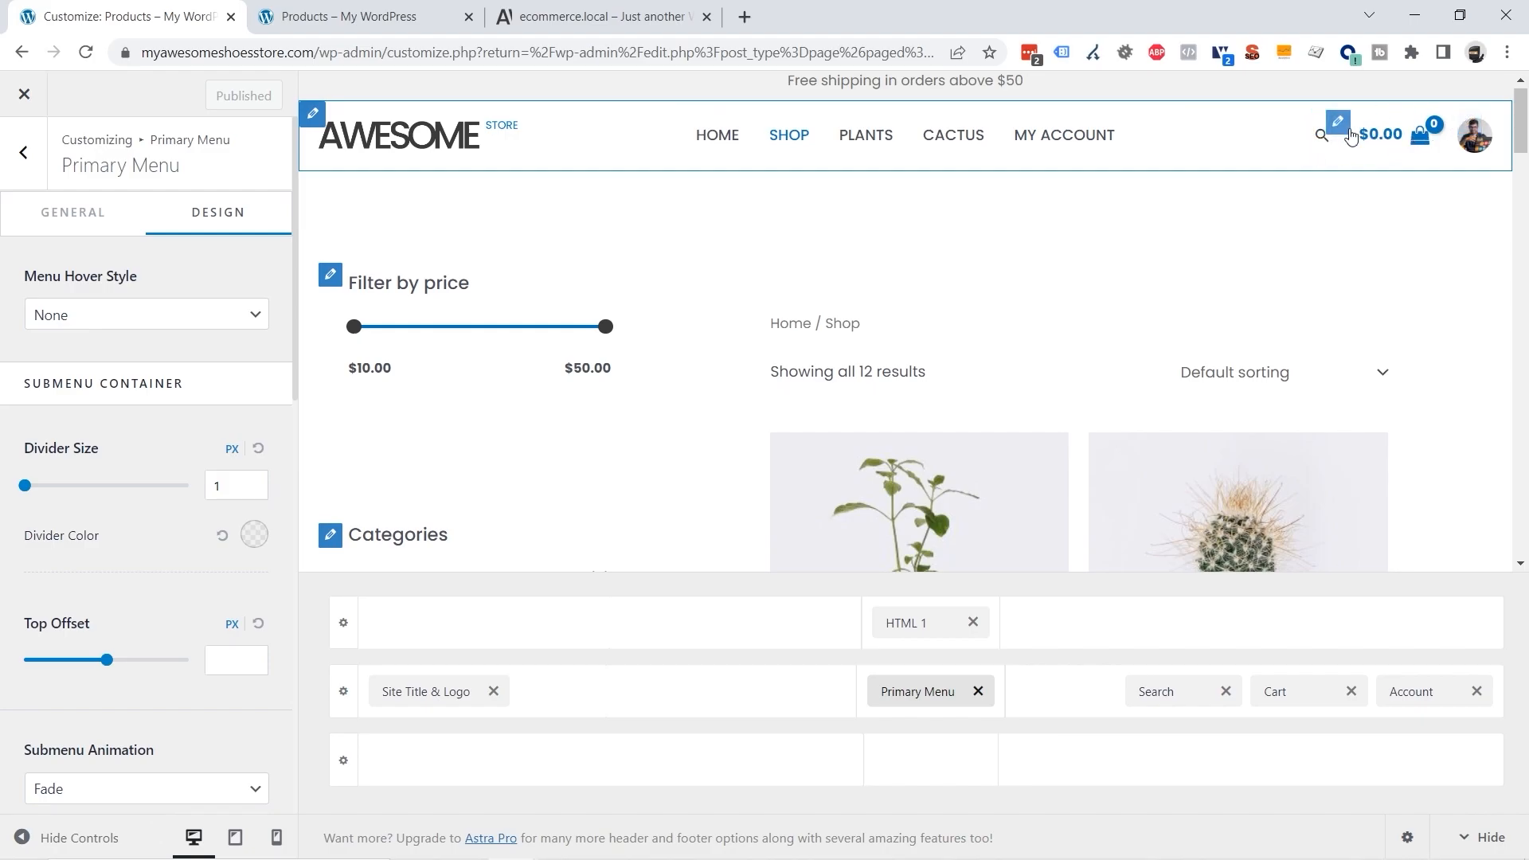
Step: Examine the general and design settings of the header's Search element
click(1166, 691)
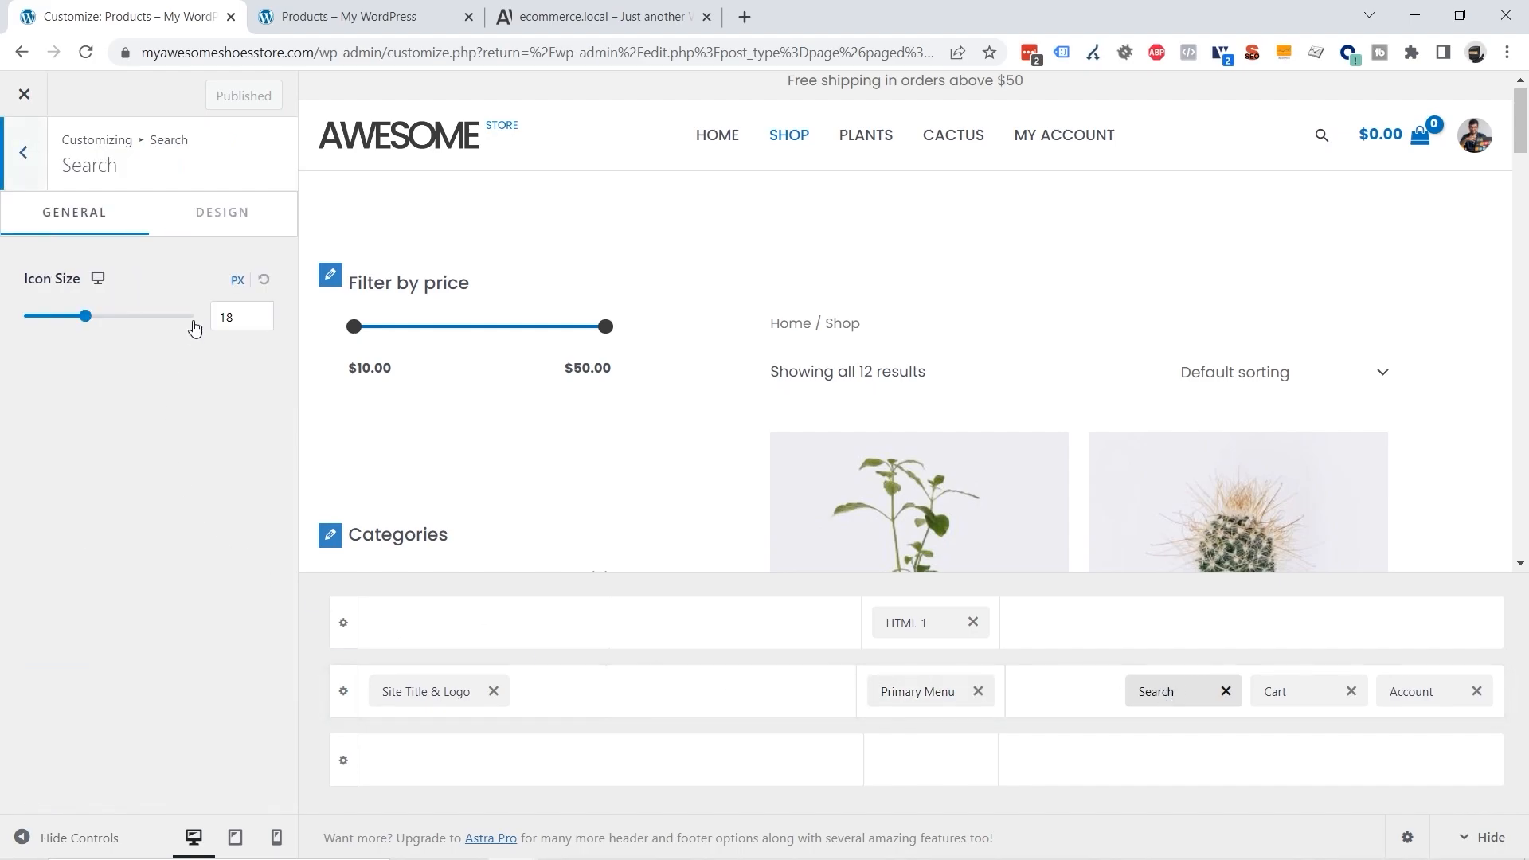
click(225, 217)
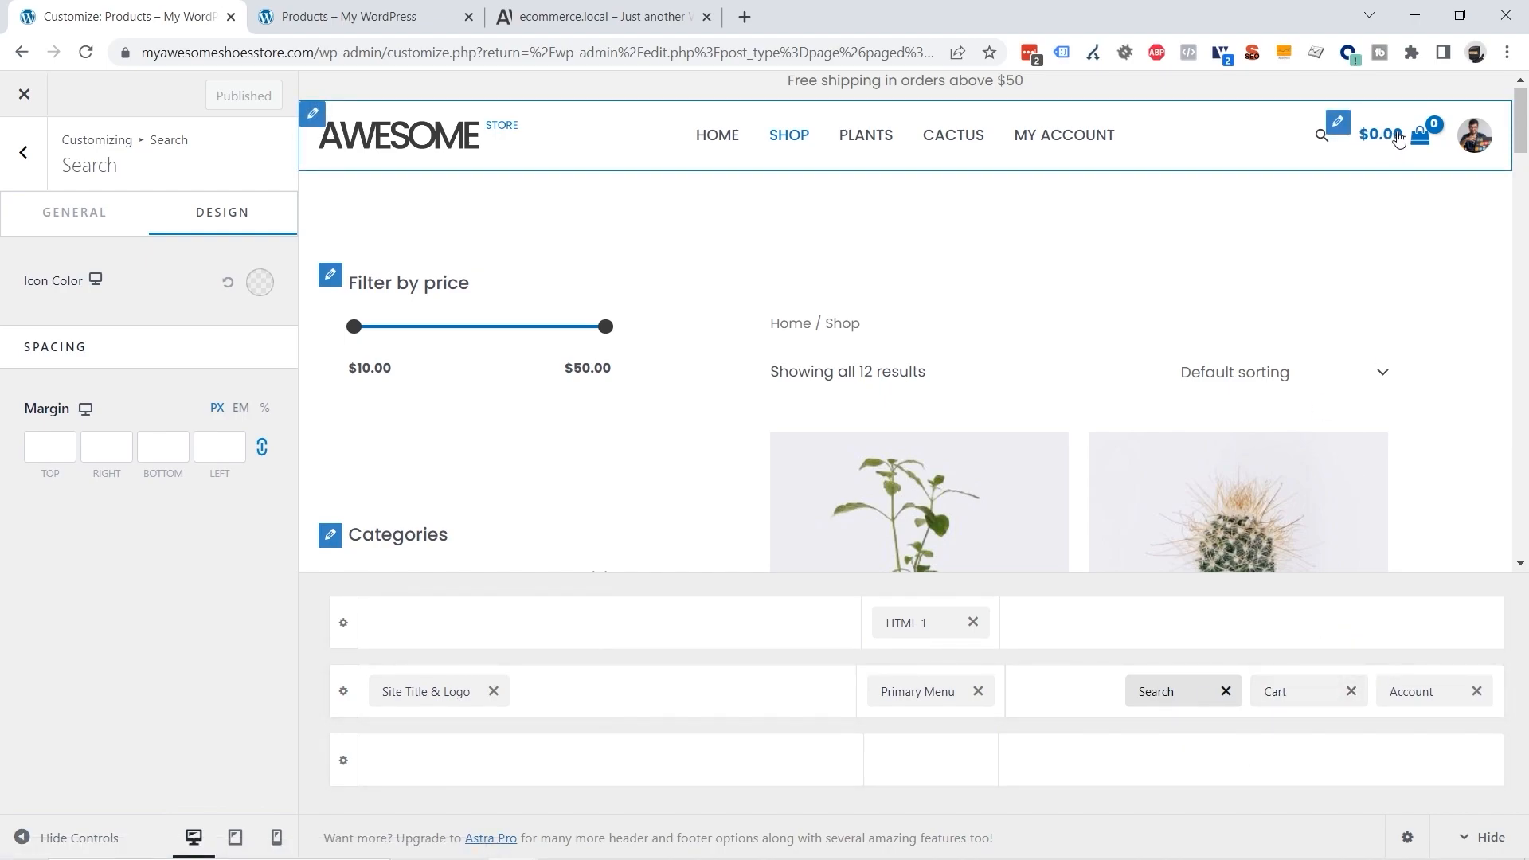
Step: Try the trolley and basket icons for the header's WooCommerce Cart and settle on the bag icon
click(1340, 132)
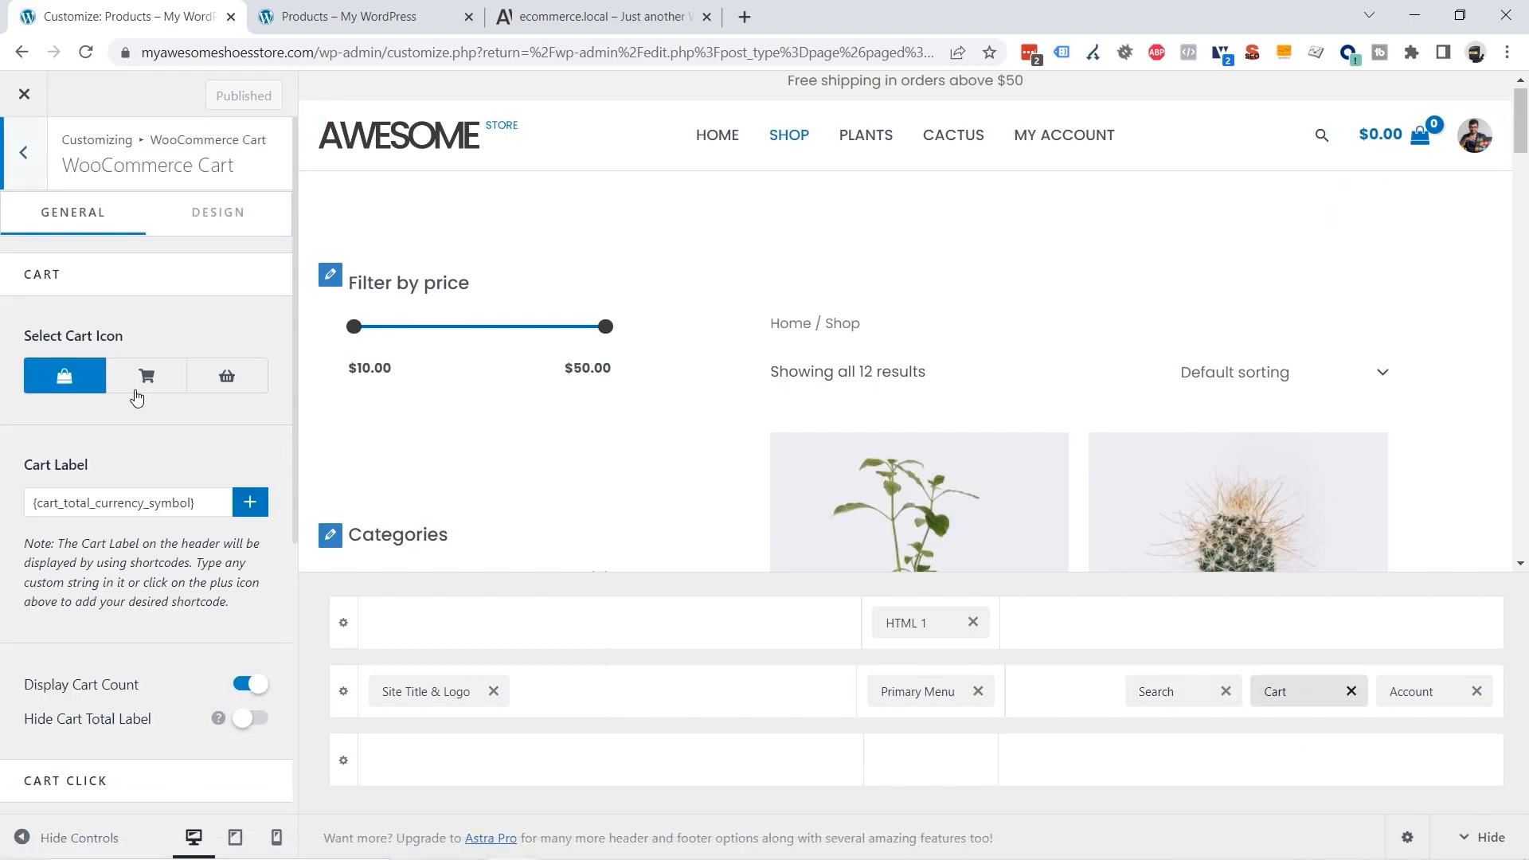
click(147, 382)
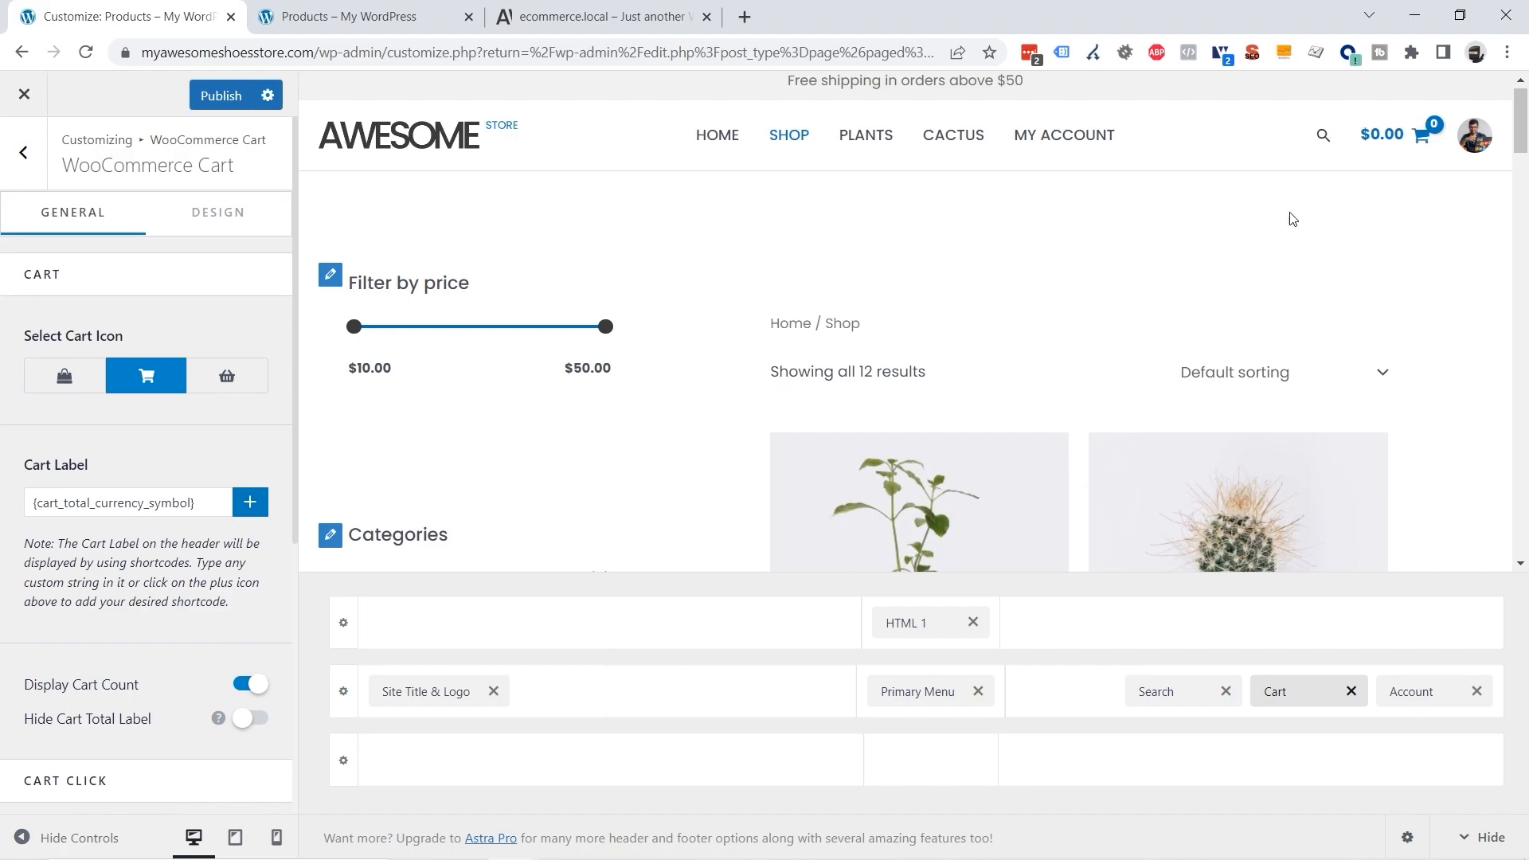
click(226, 390)
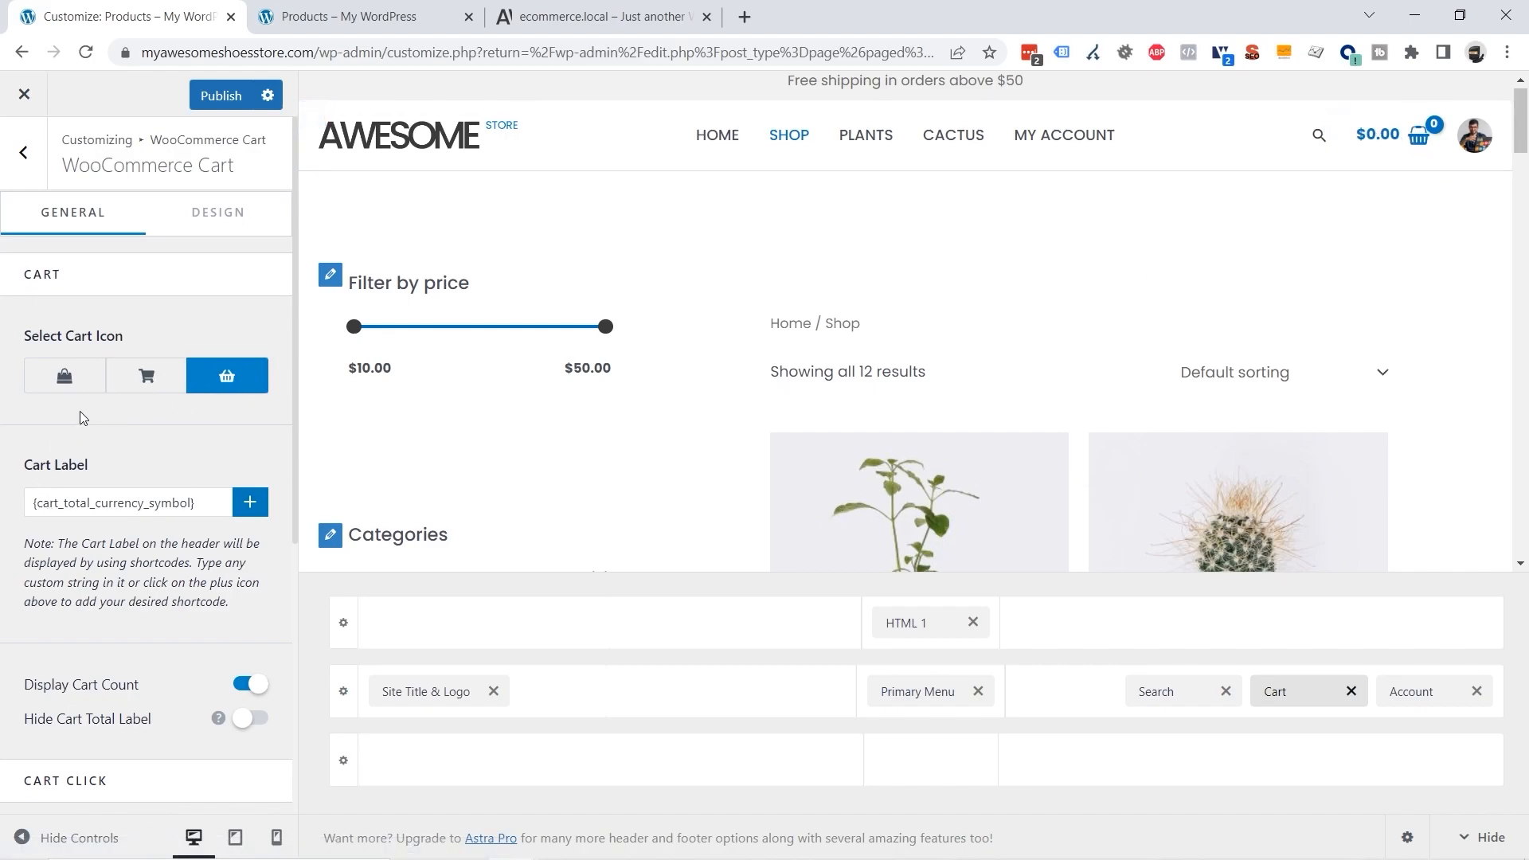
click(64, 378)
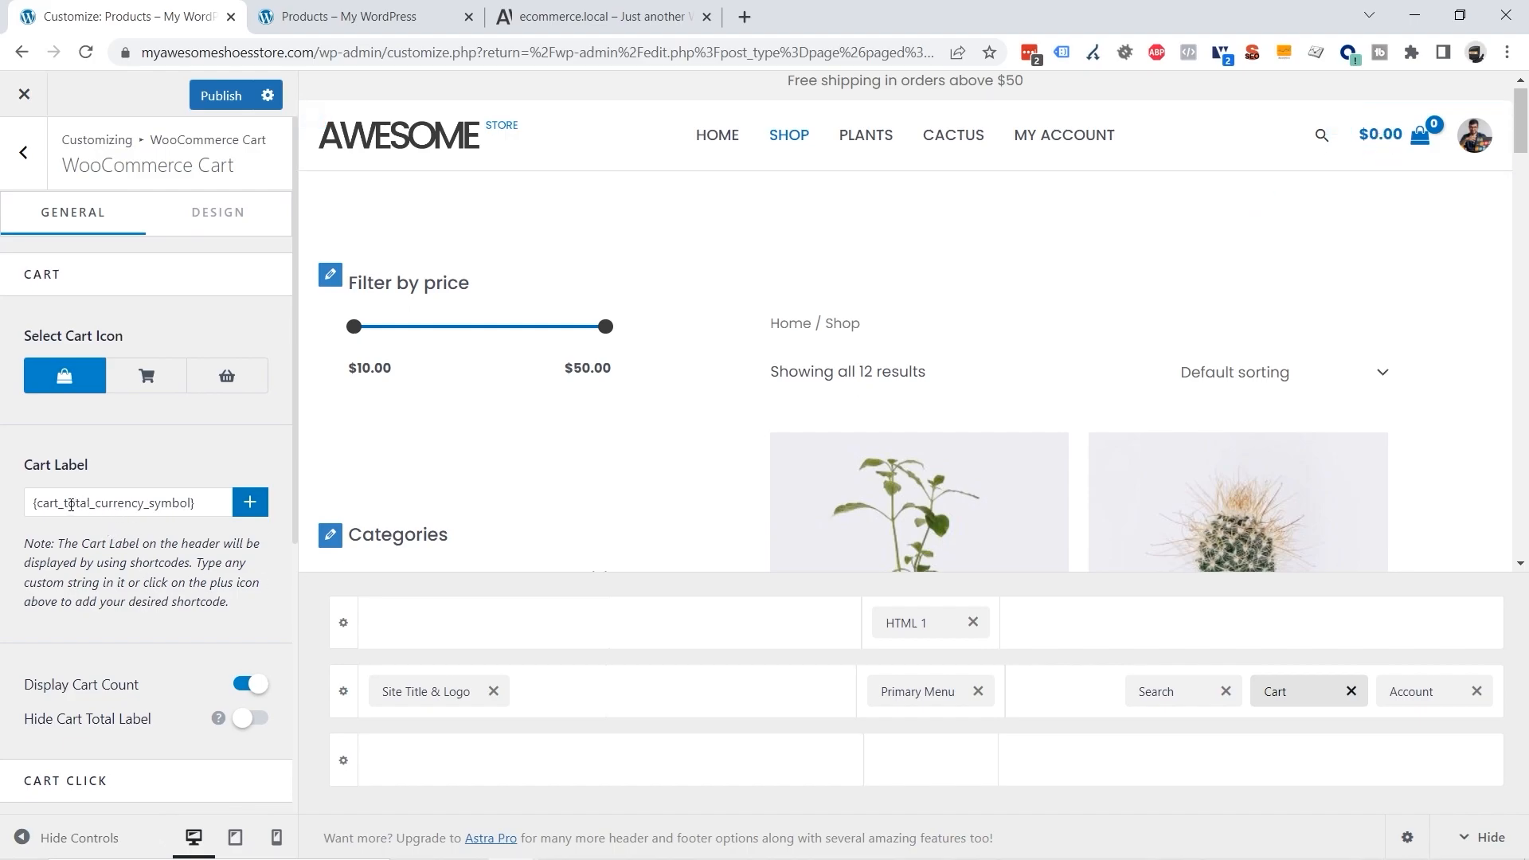
Step: Clear the Cart Label of the header cart and turn on Hide Cart Total Label
double_click(100, 502)
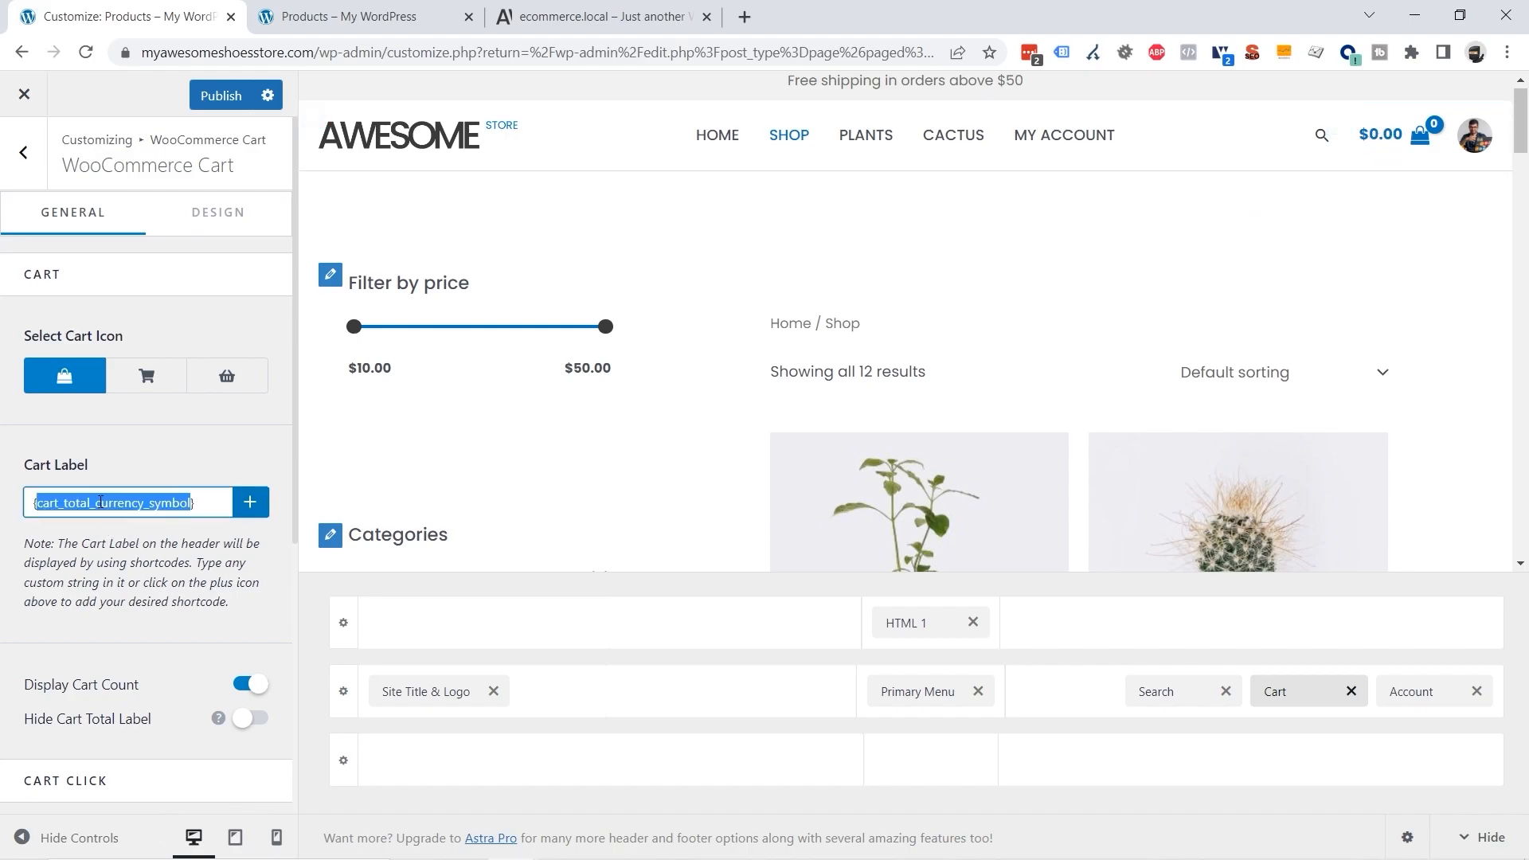
key(BackSpace)
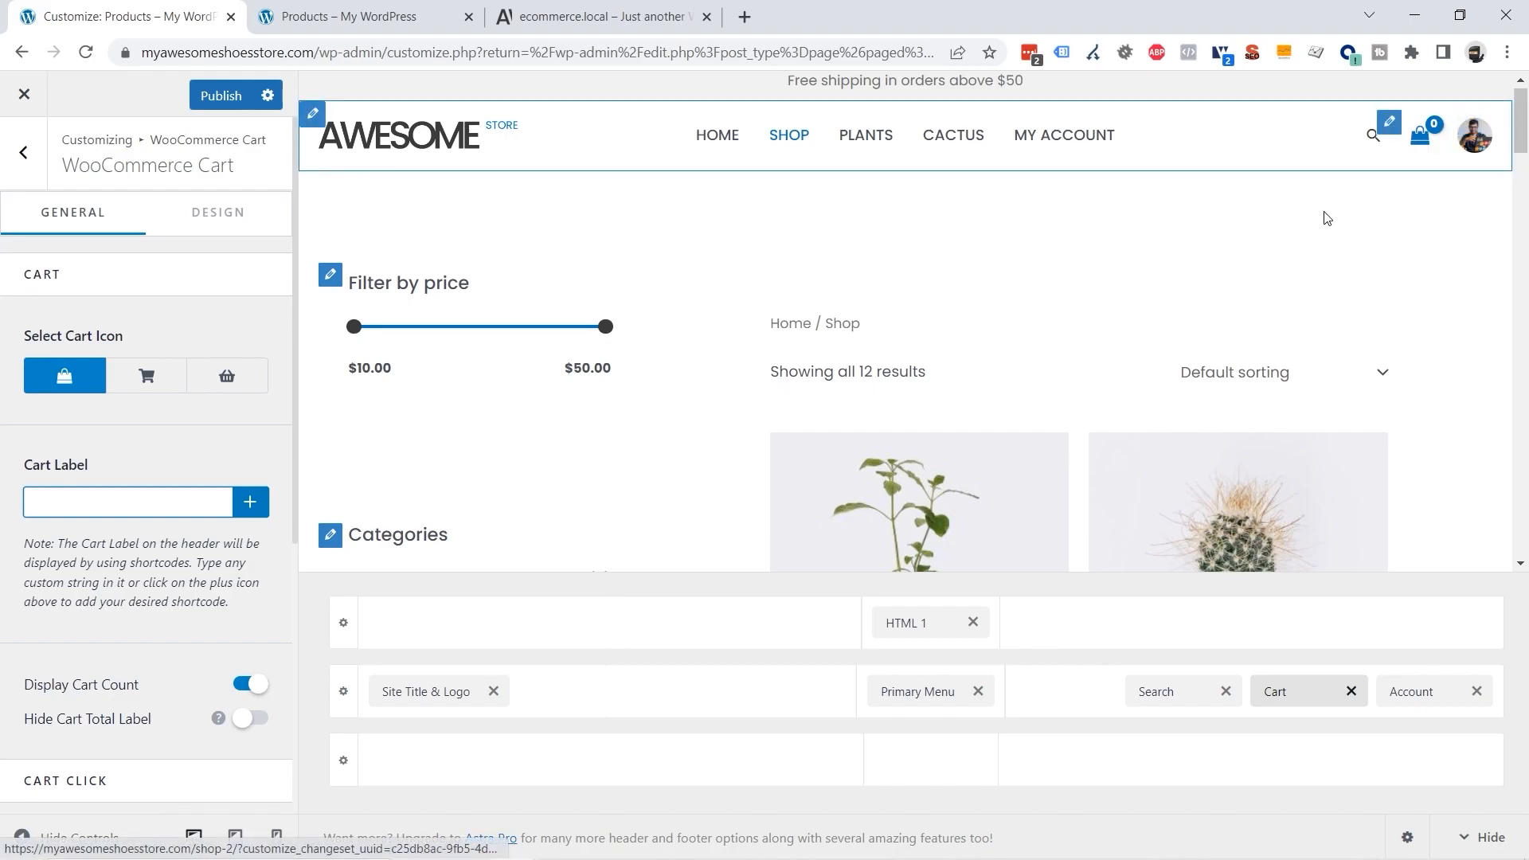
scroll(58, 630, down, 2)
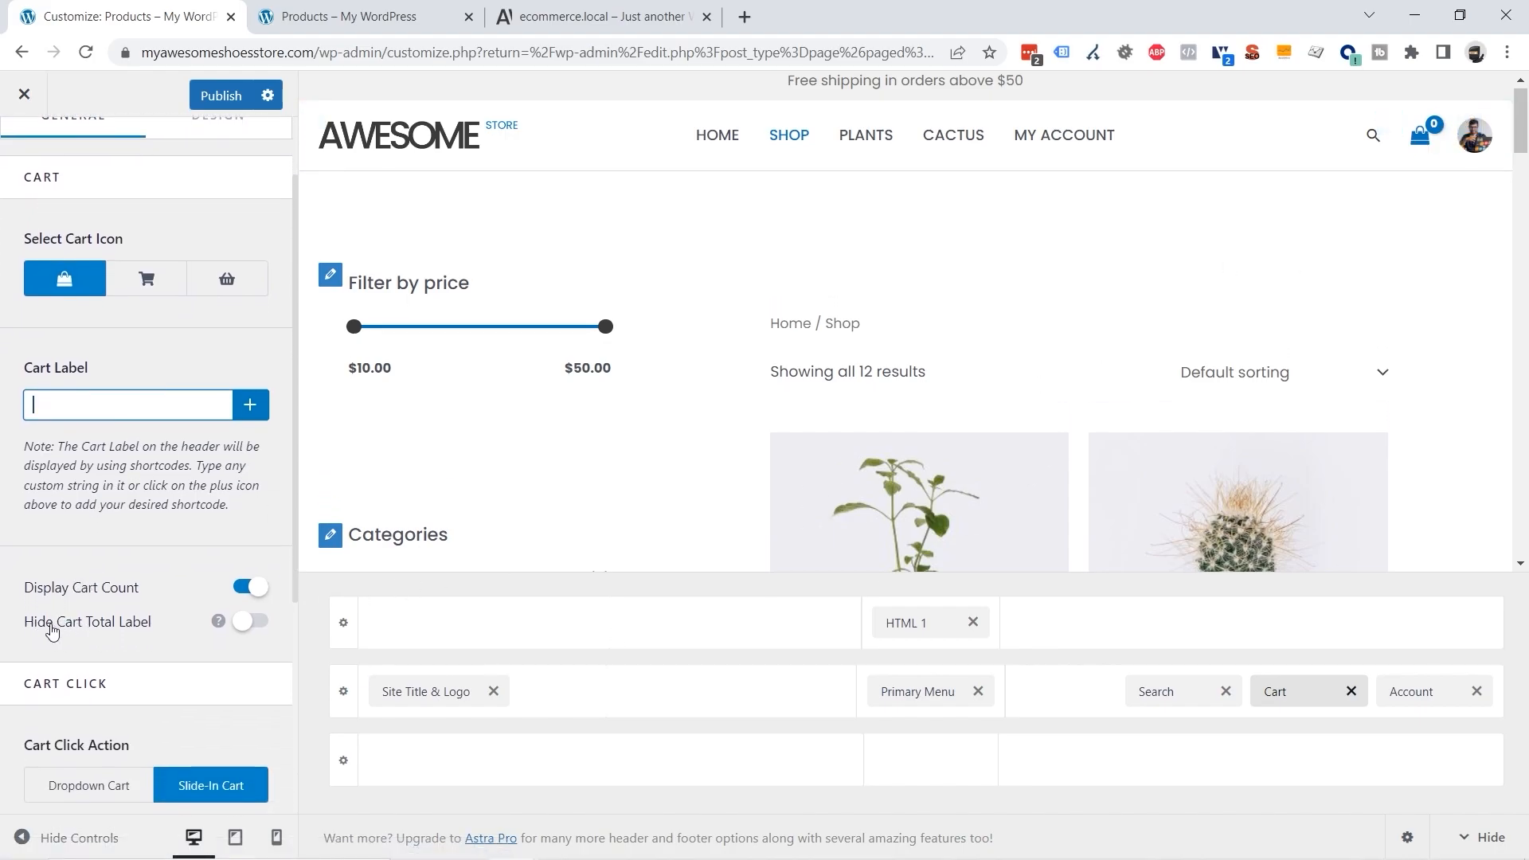
click(252, 624)
mouse_move(213, 631)
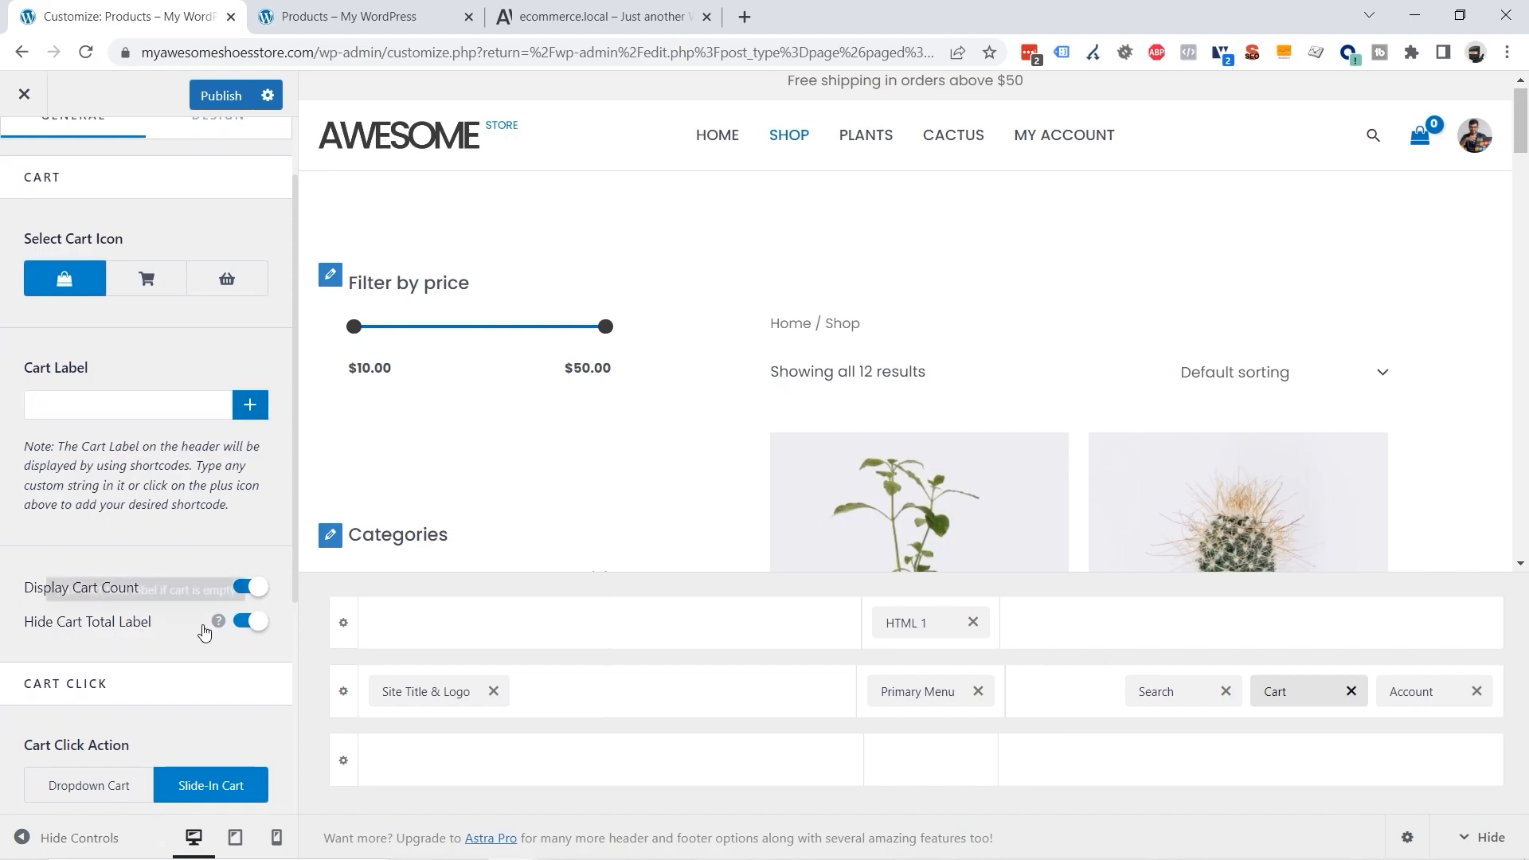
click(137, 406)
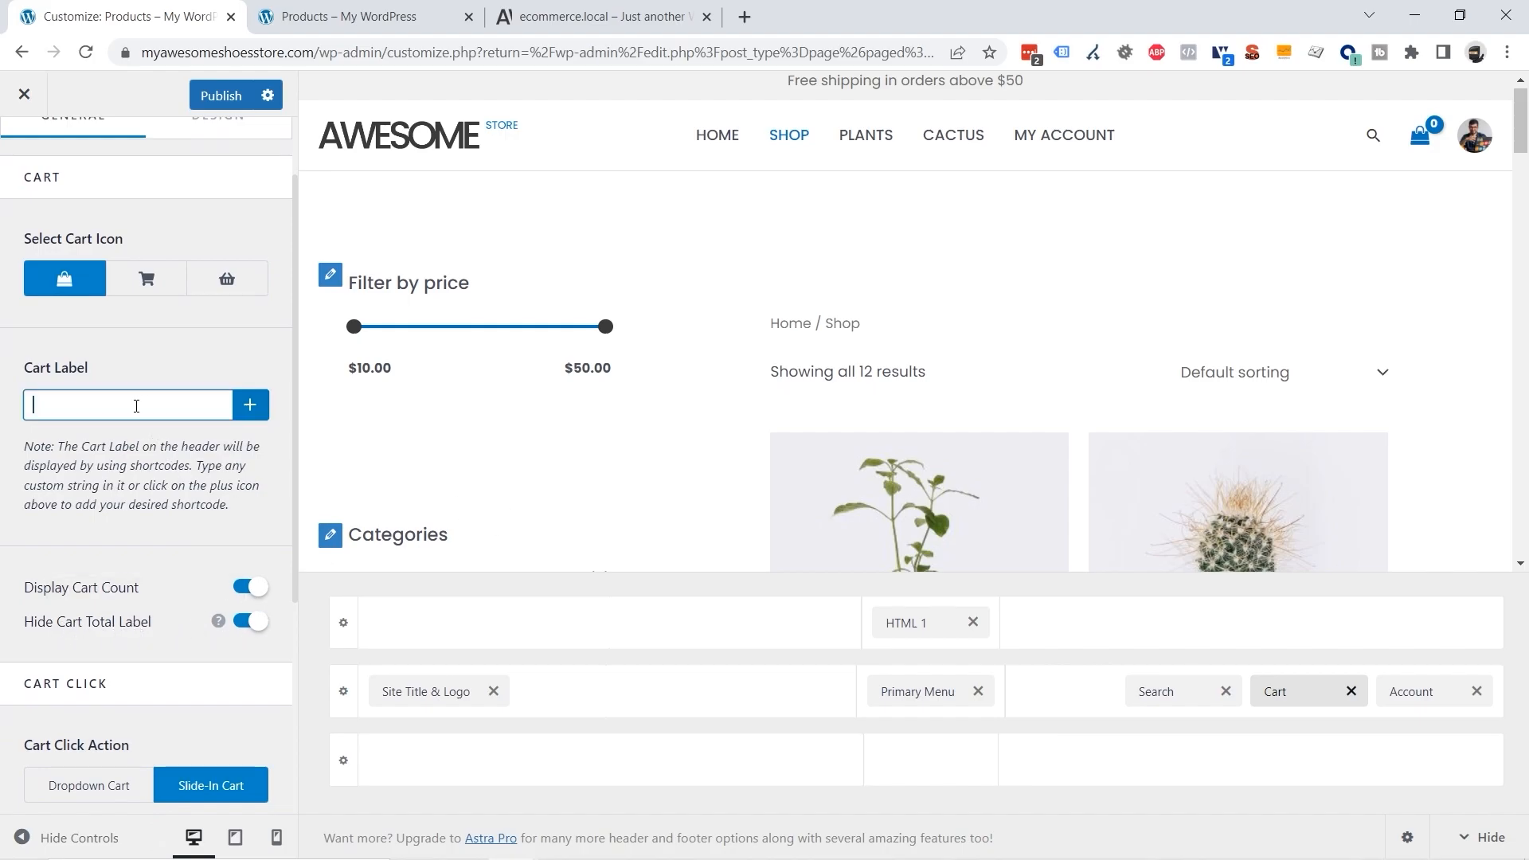
scroll(191, 414, down, 3)
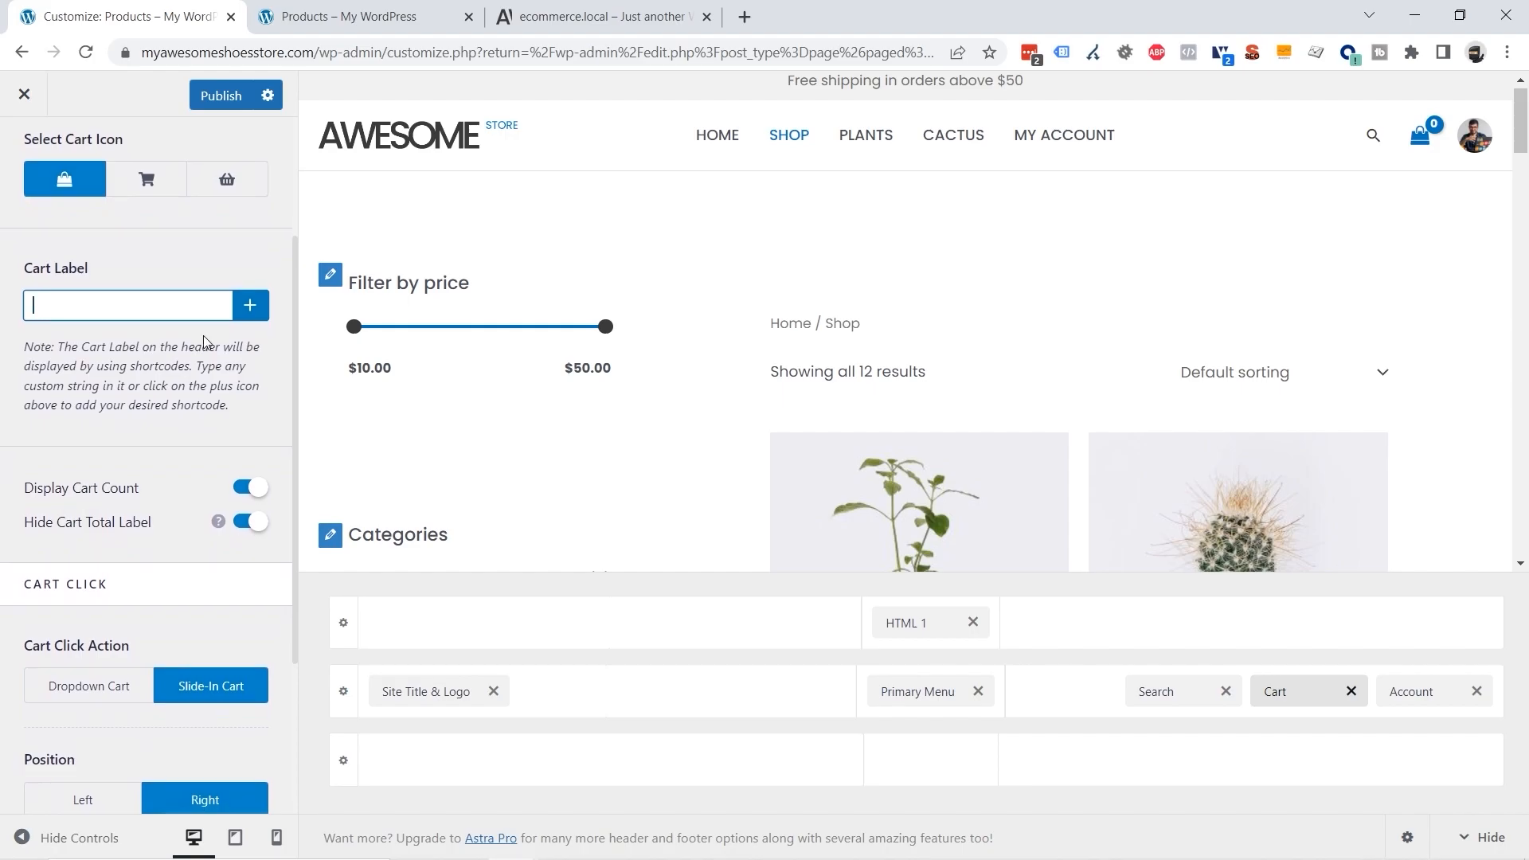
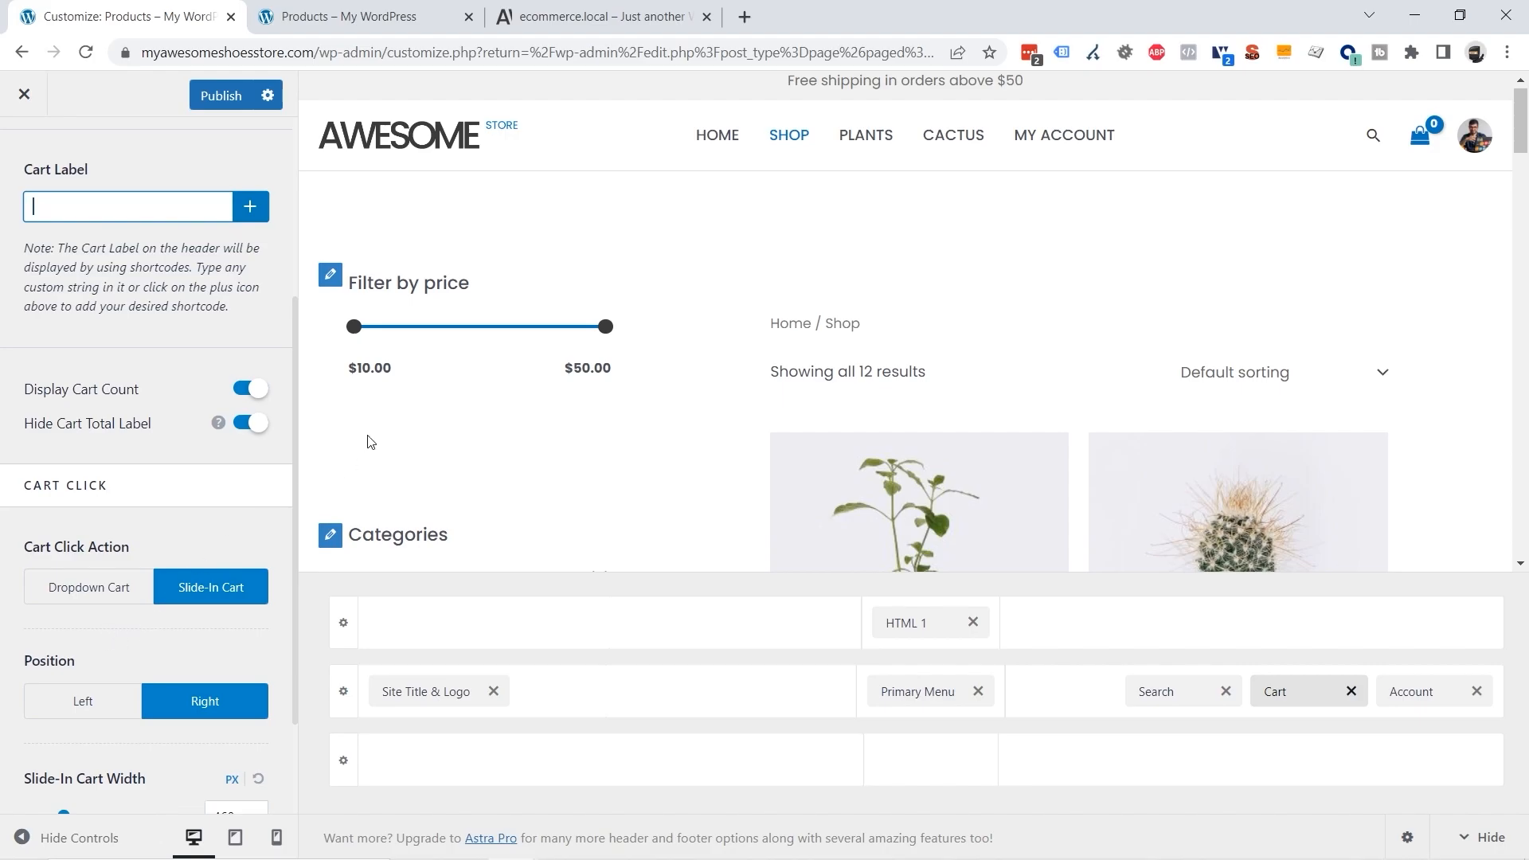
Step: Add one Aluminum Plant to the cart from its product page on the live store
click(373, 21)
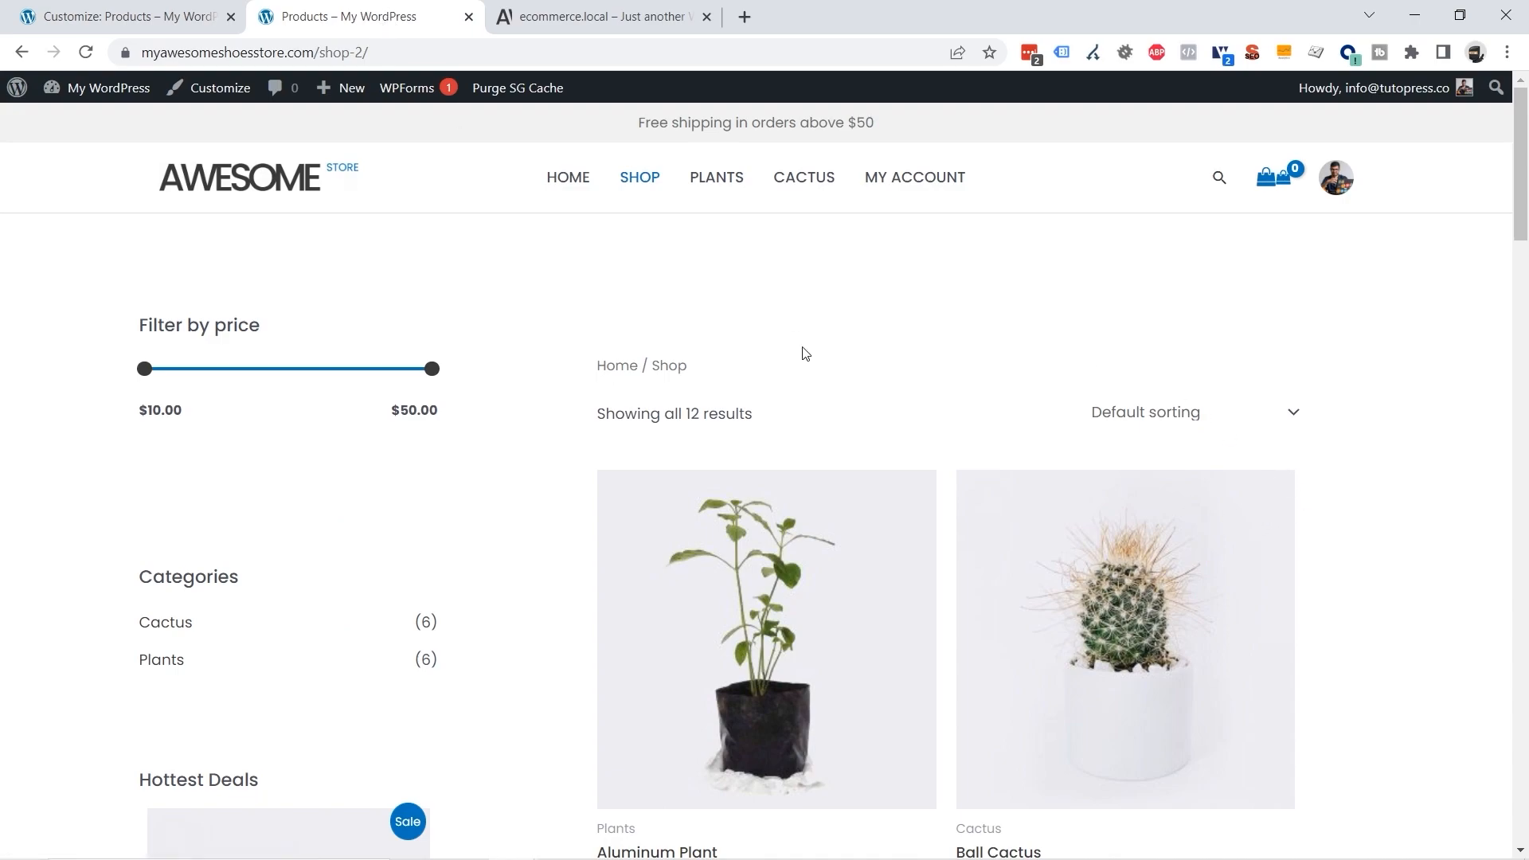
scroll(806, 354, down, 1)
click(766, 482)
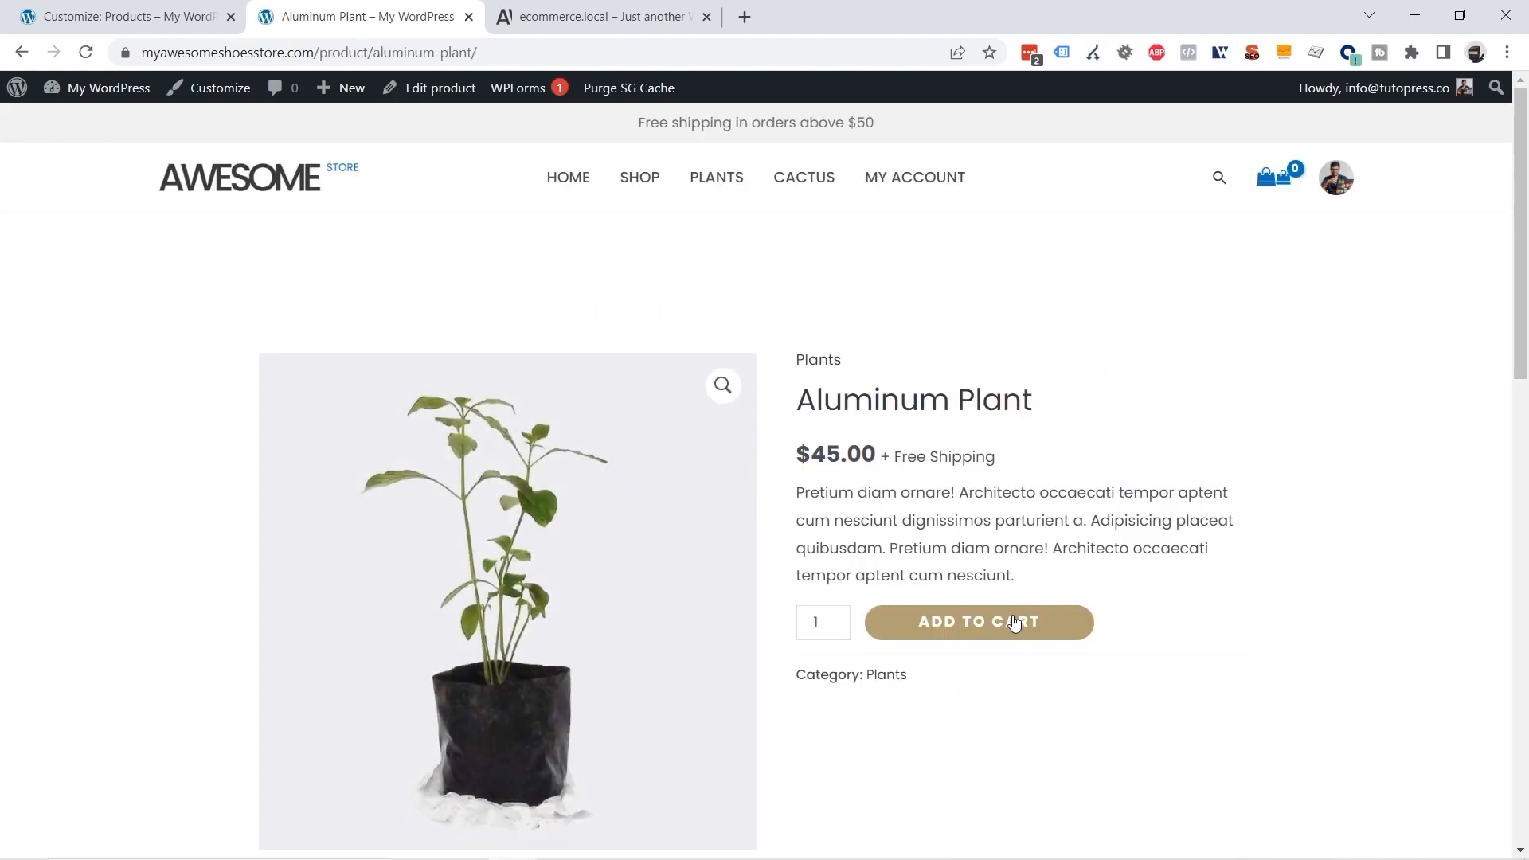
click(1020, 626)
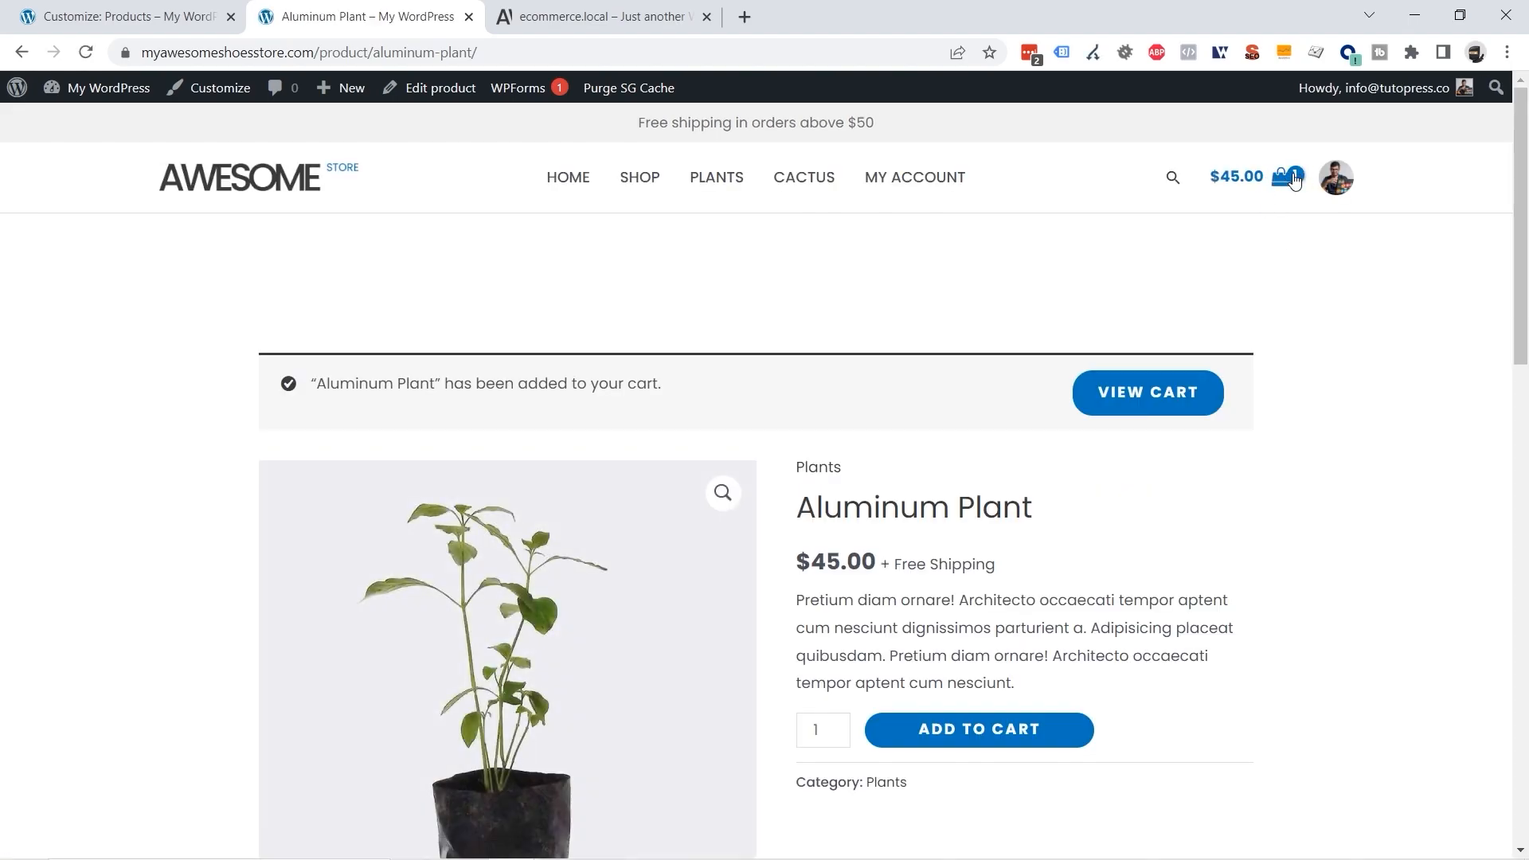
Step: Preview the slide-in shopping cart in the Customizer and close it again
click(161, 20)
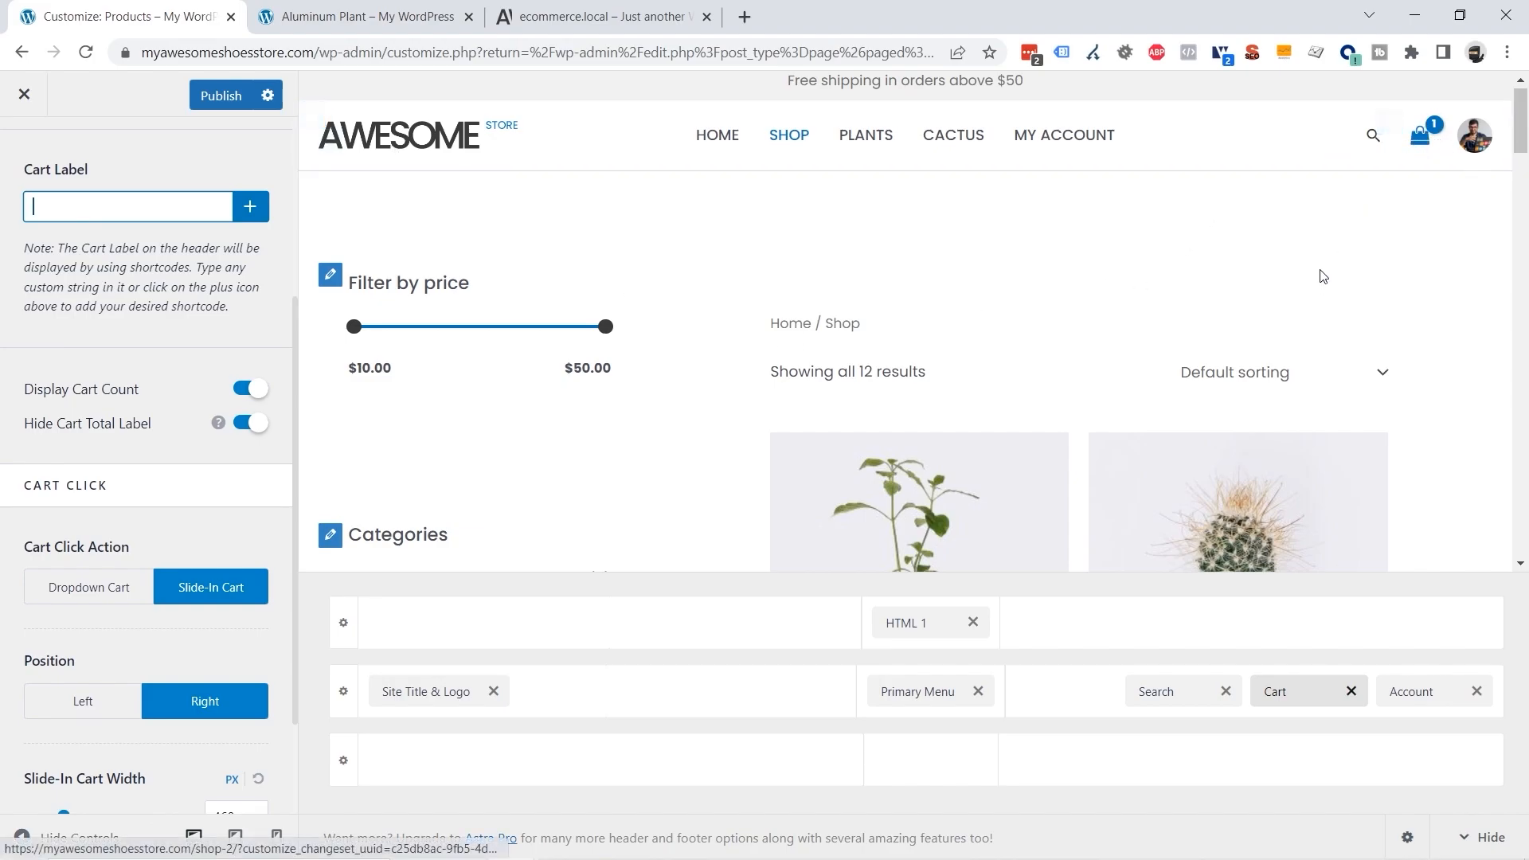
click(1423, 140)
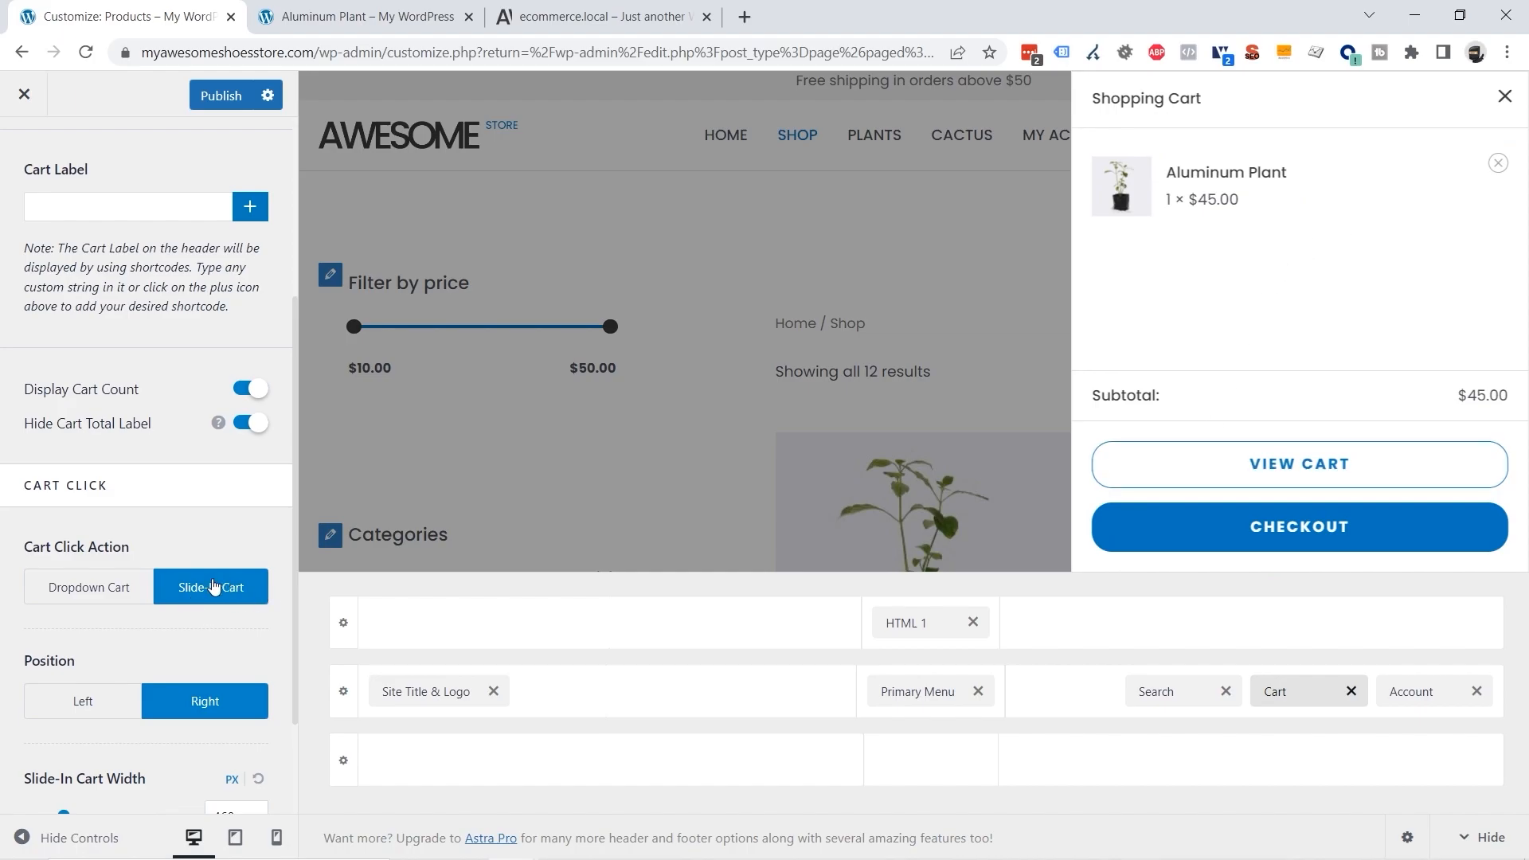
click(1061, 297)
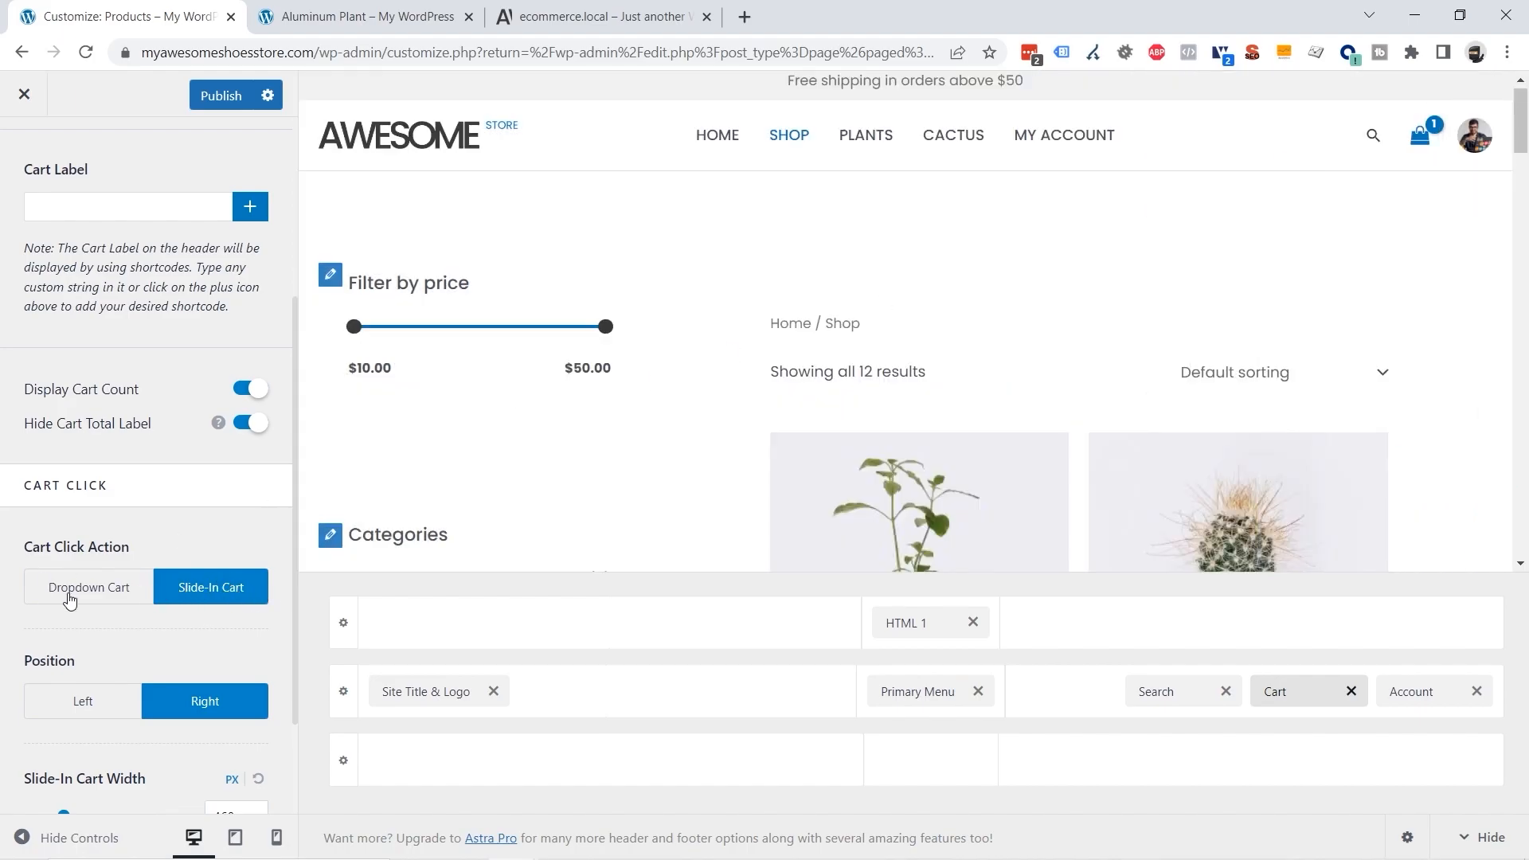
Step: Try Dropdown Cart as the cart click action, switch back to Slide-In Cart and preview the opened cart
click(67, 593)
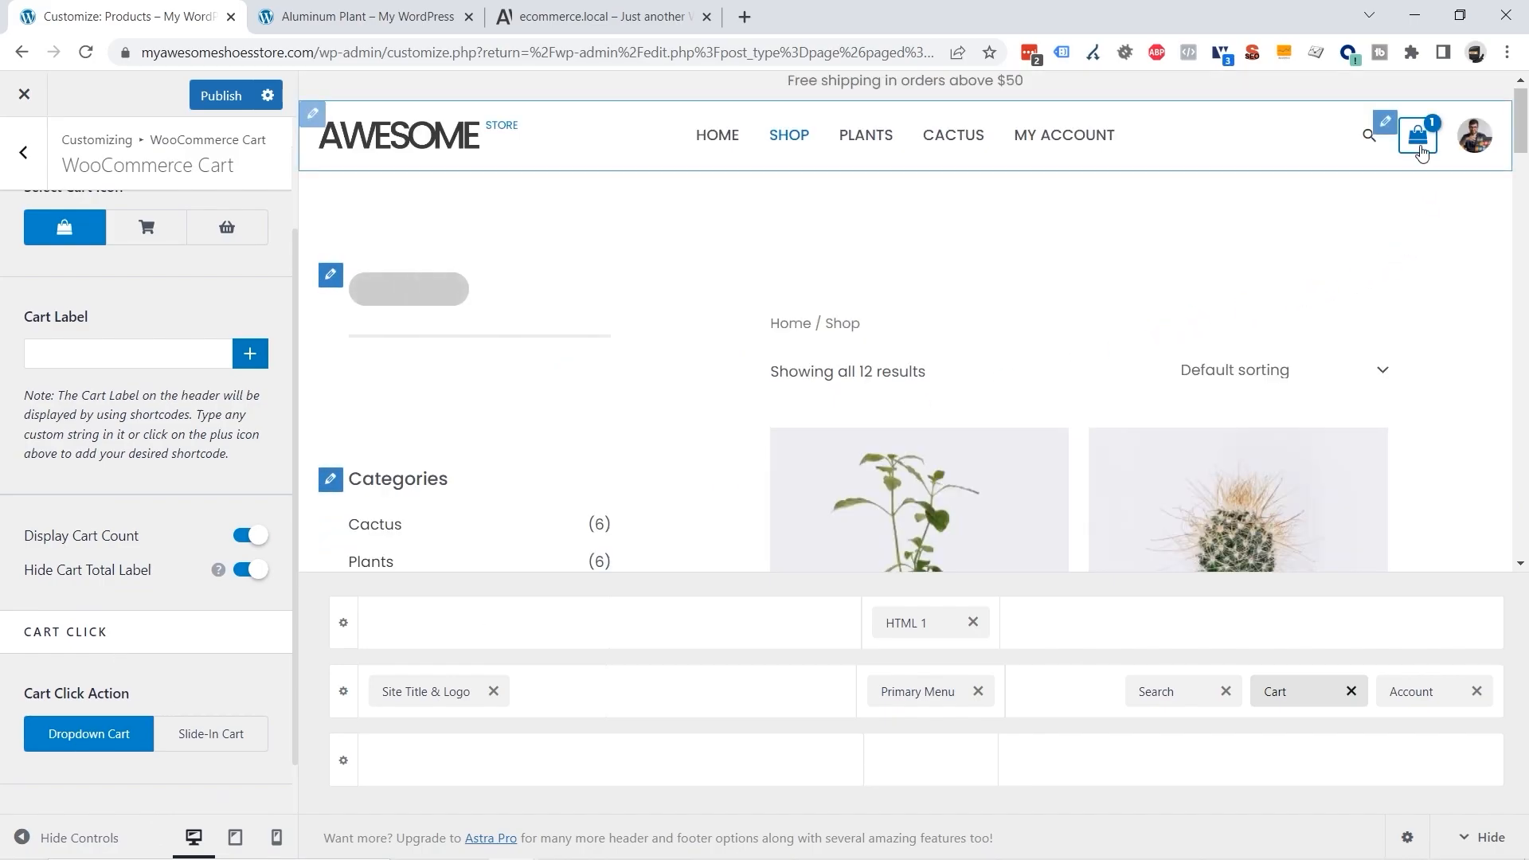
mouse_move(1420, 140)
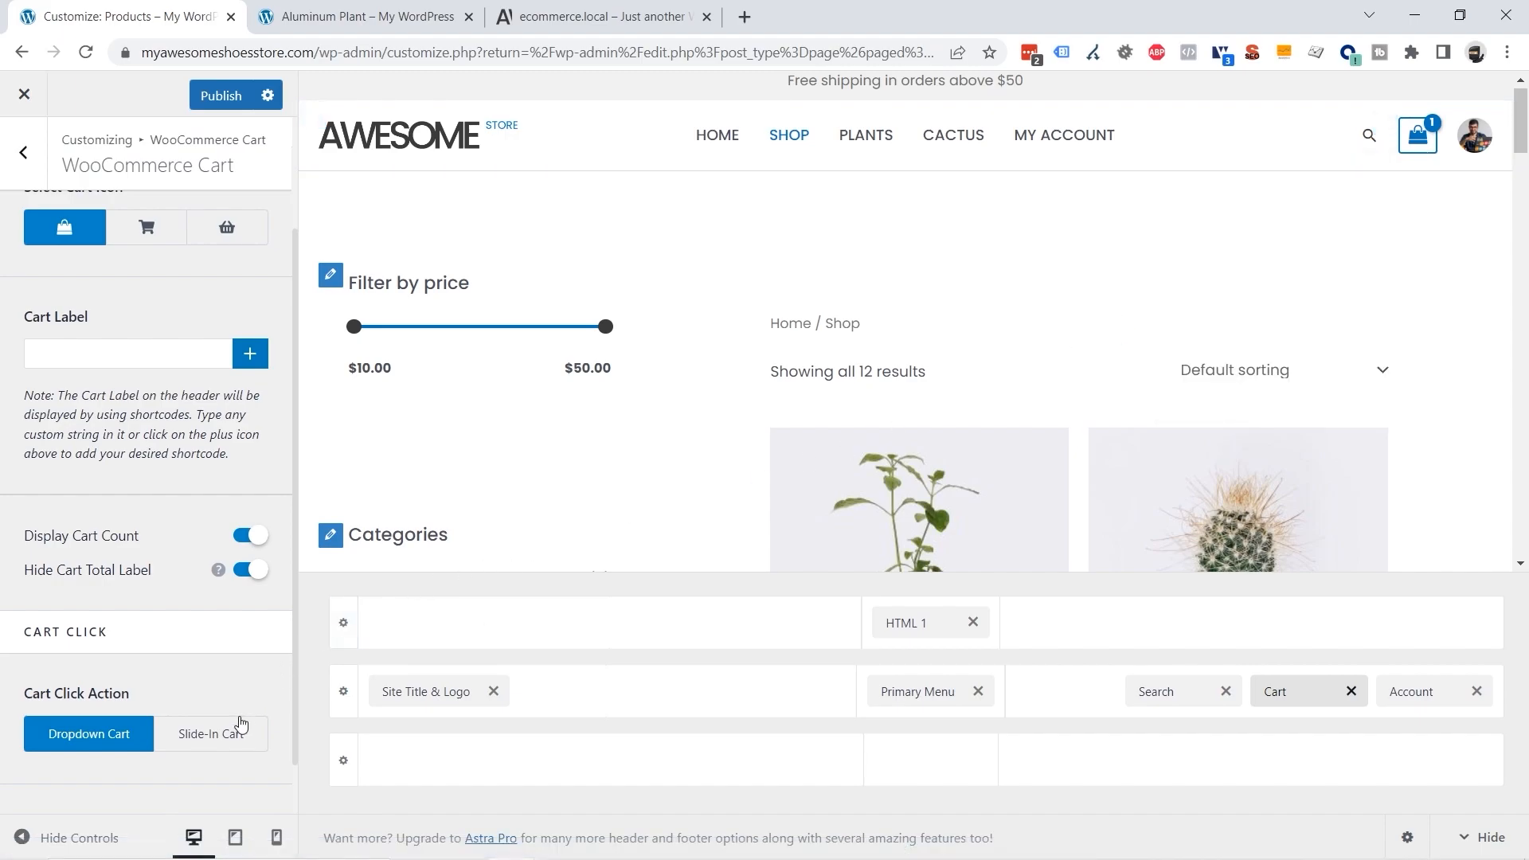
click(197, 739)
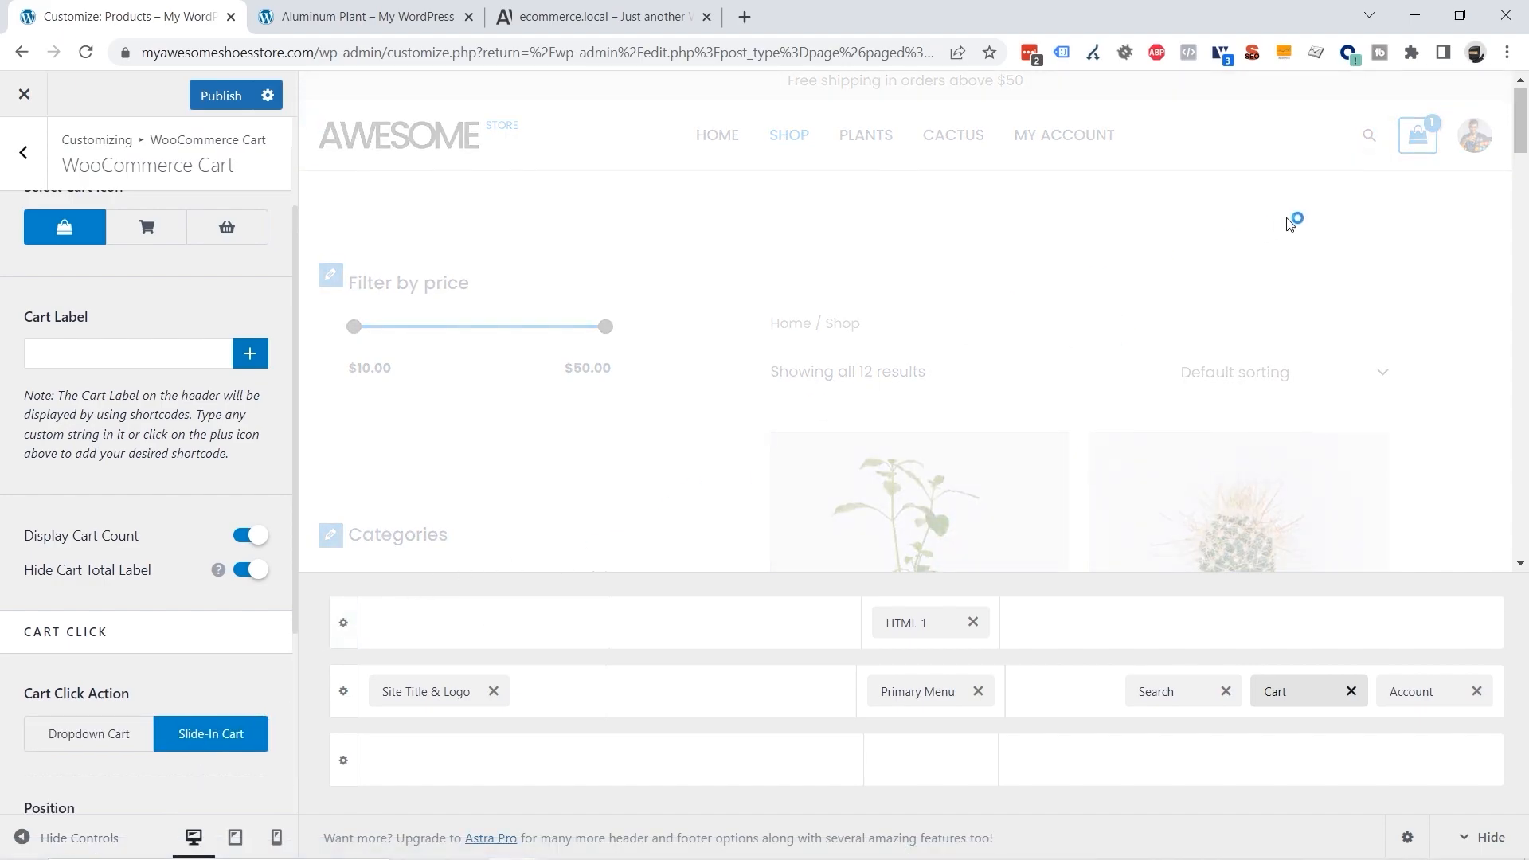
click(1410, 135)
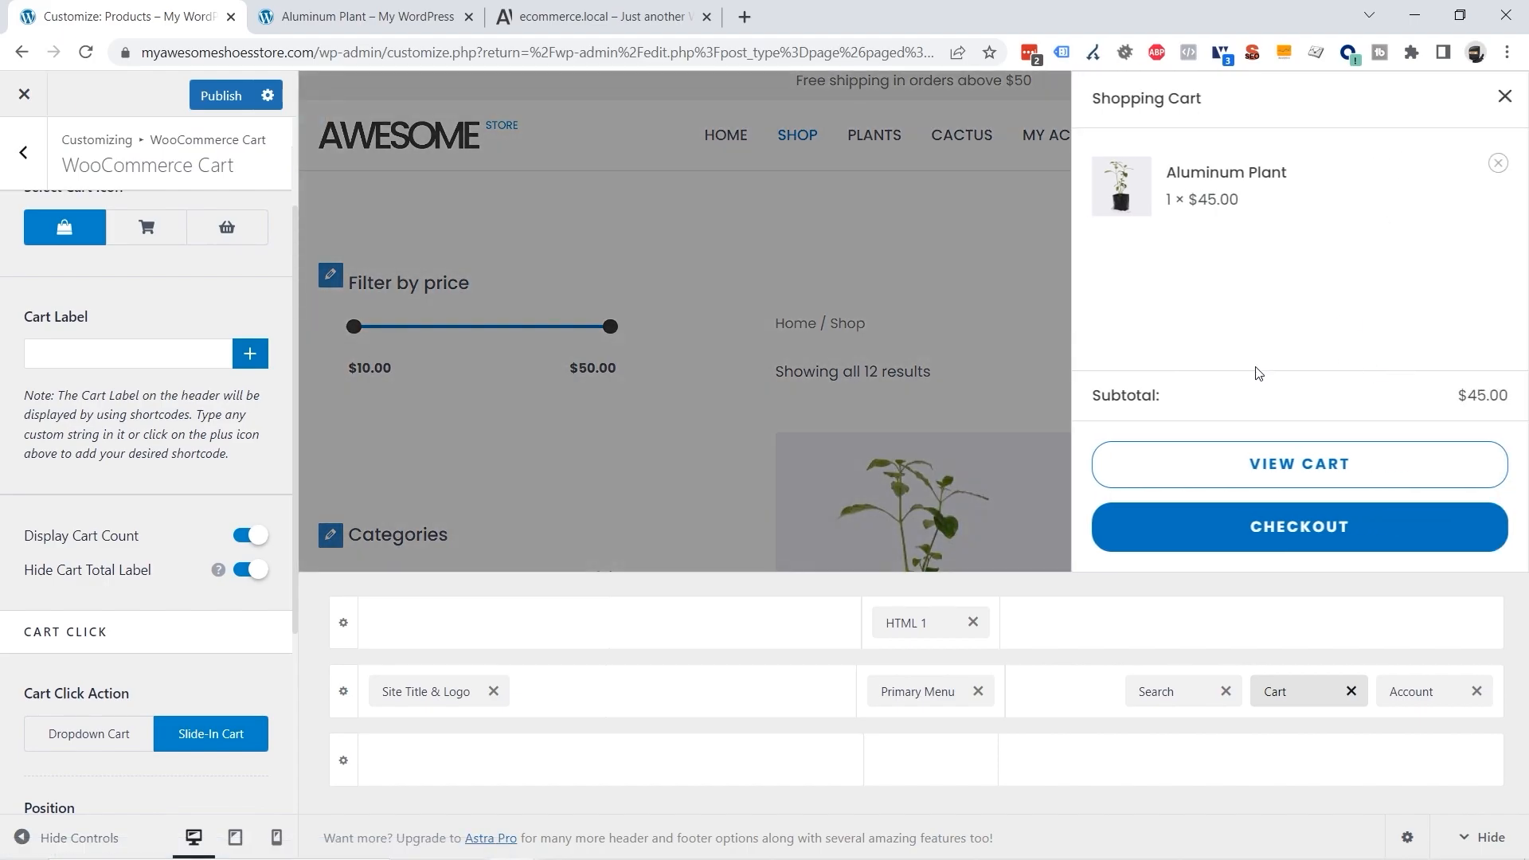
scroll(86, 665, down, 4)
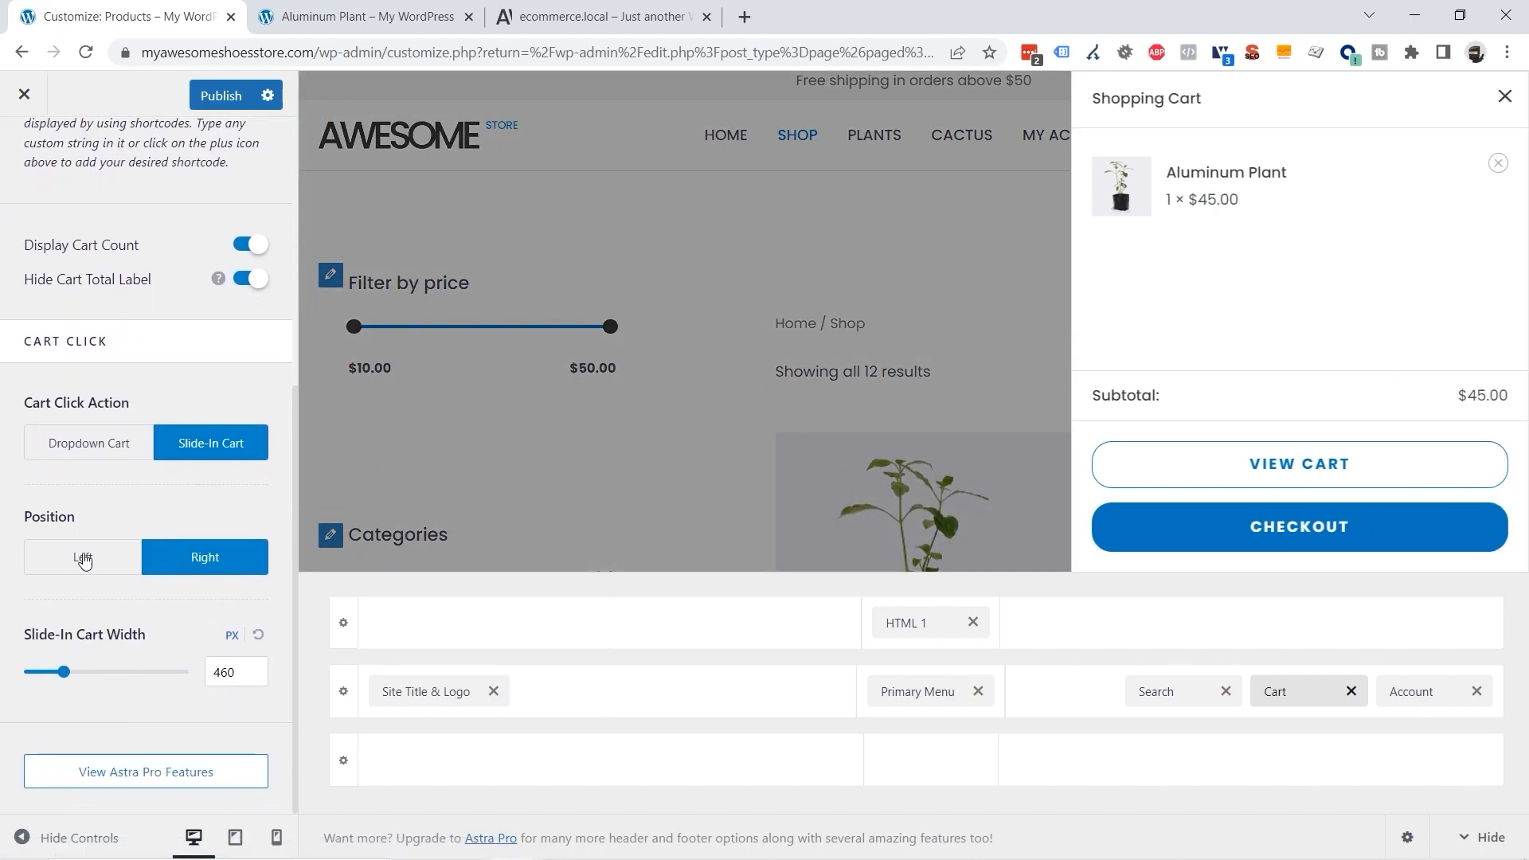
Step: Try the Left position for the slide-in cart, preview the cart and set the position back to Right
click(83, 564)
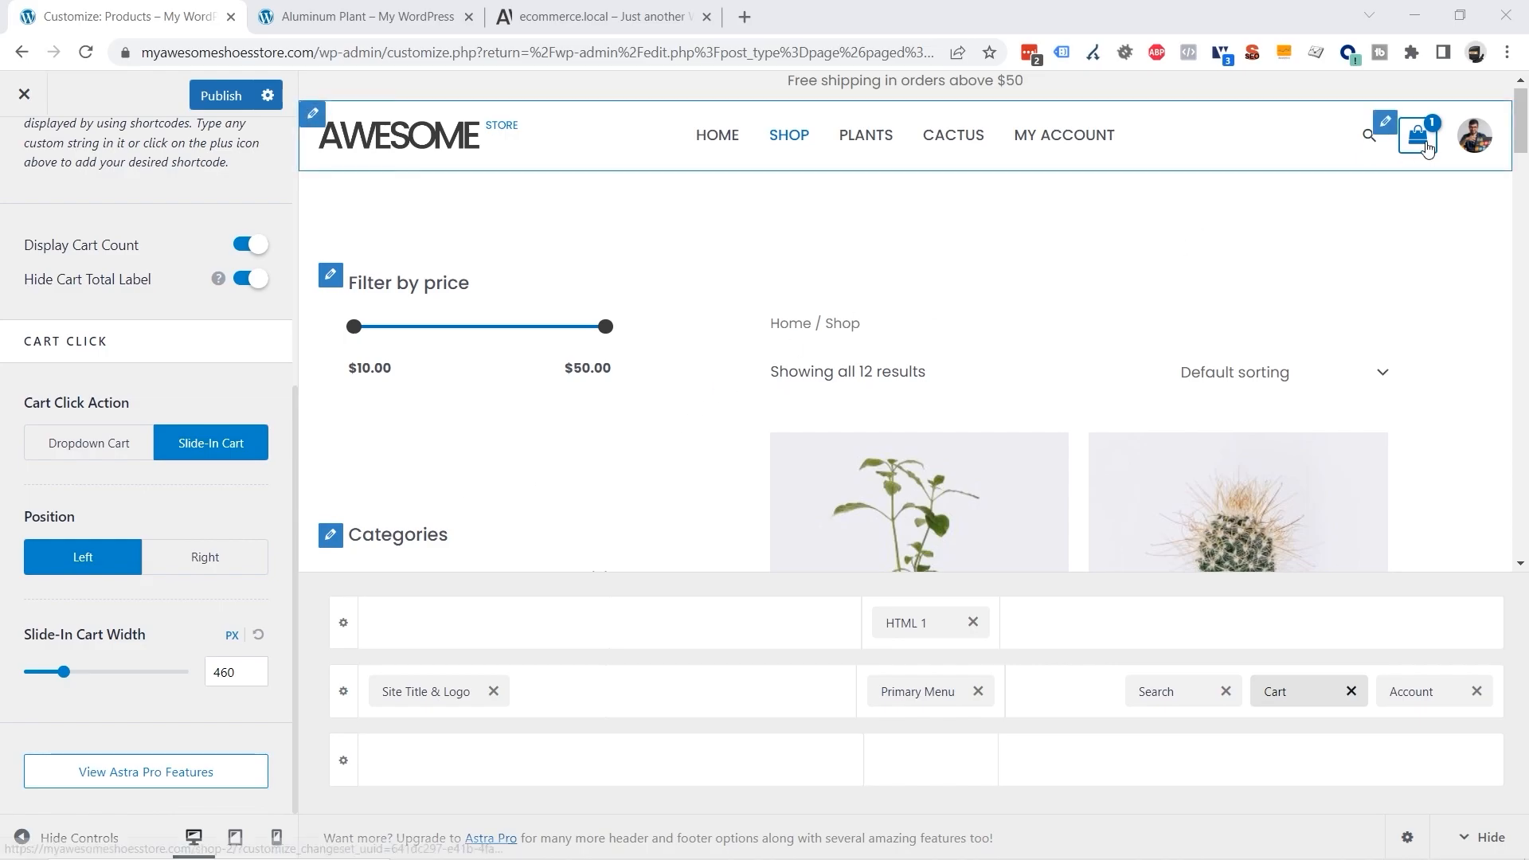
click(1417, 136)
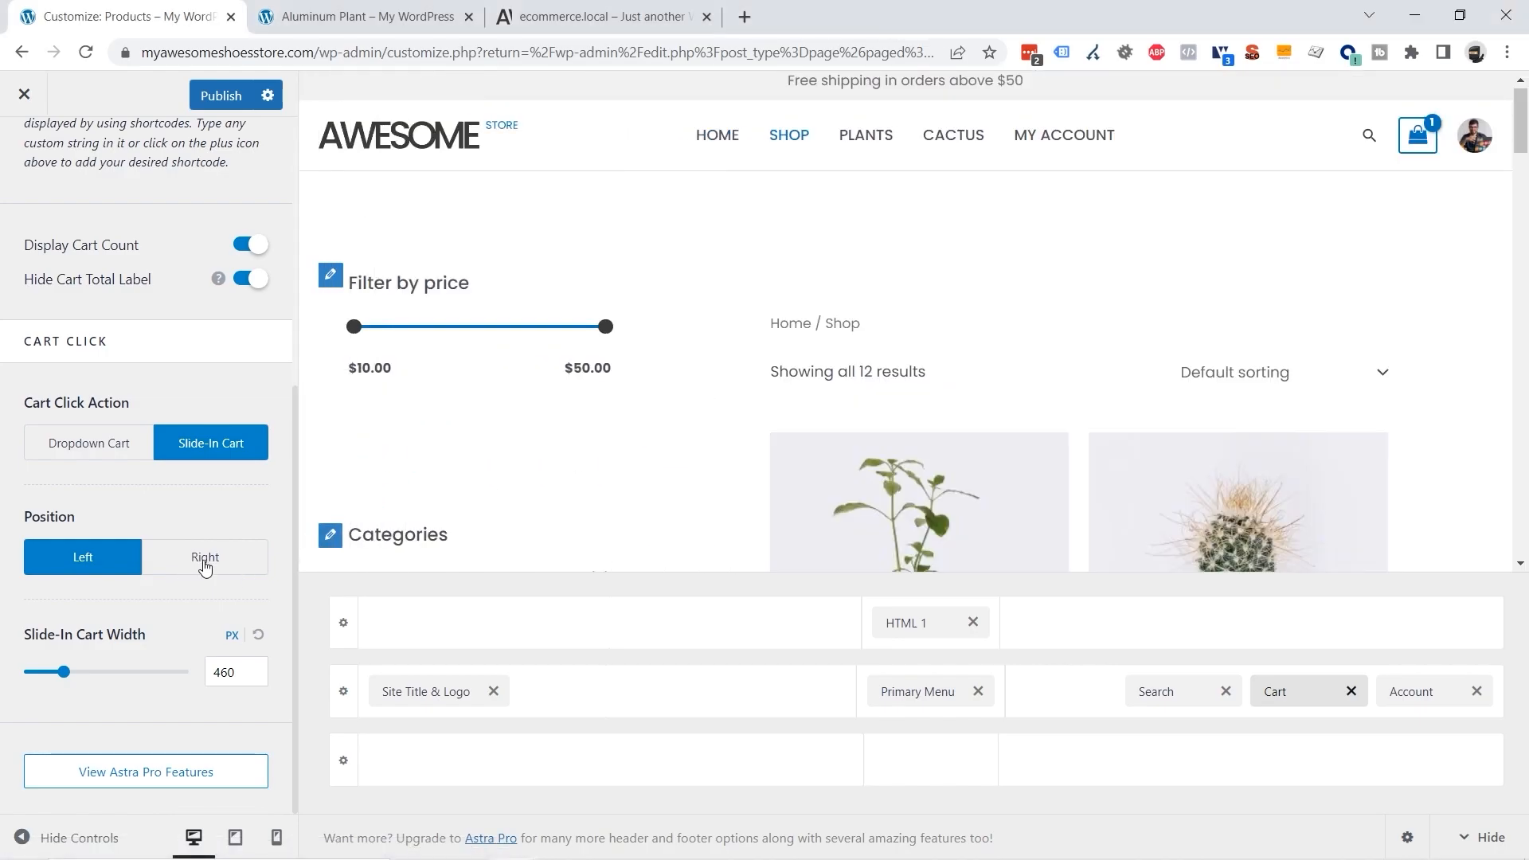
click(204, 561)
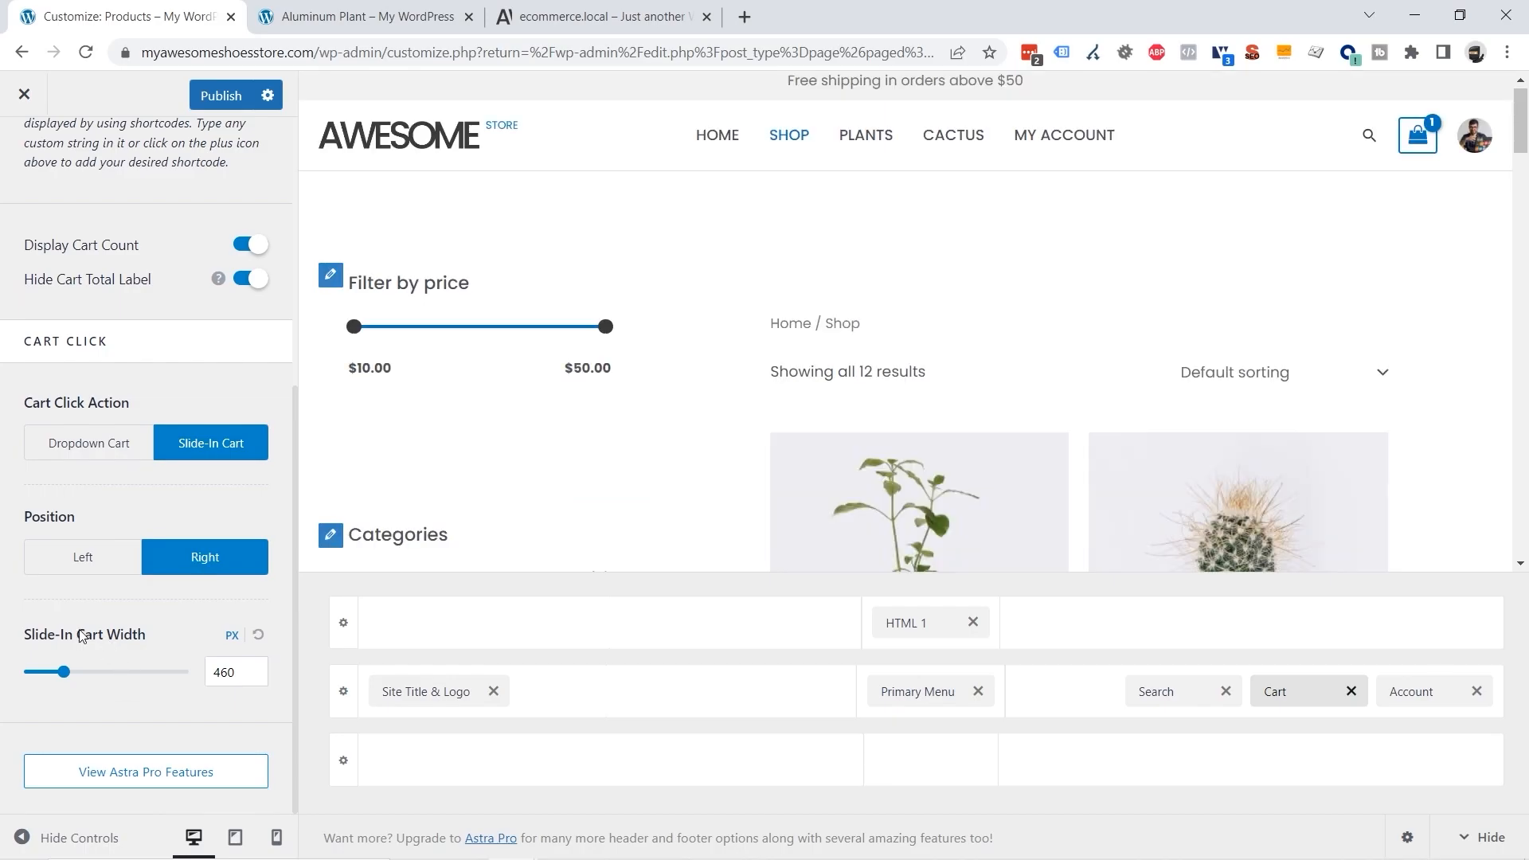
drag(238, 672, 212, 671)
click(151, 713)
Step: Open the header cart's design settings, preview the slide-in shopping cart and close it again
scroll(147, 708, up, 5)
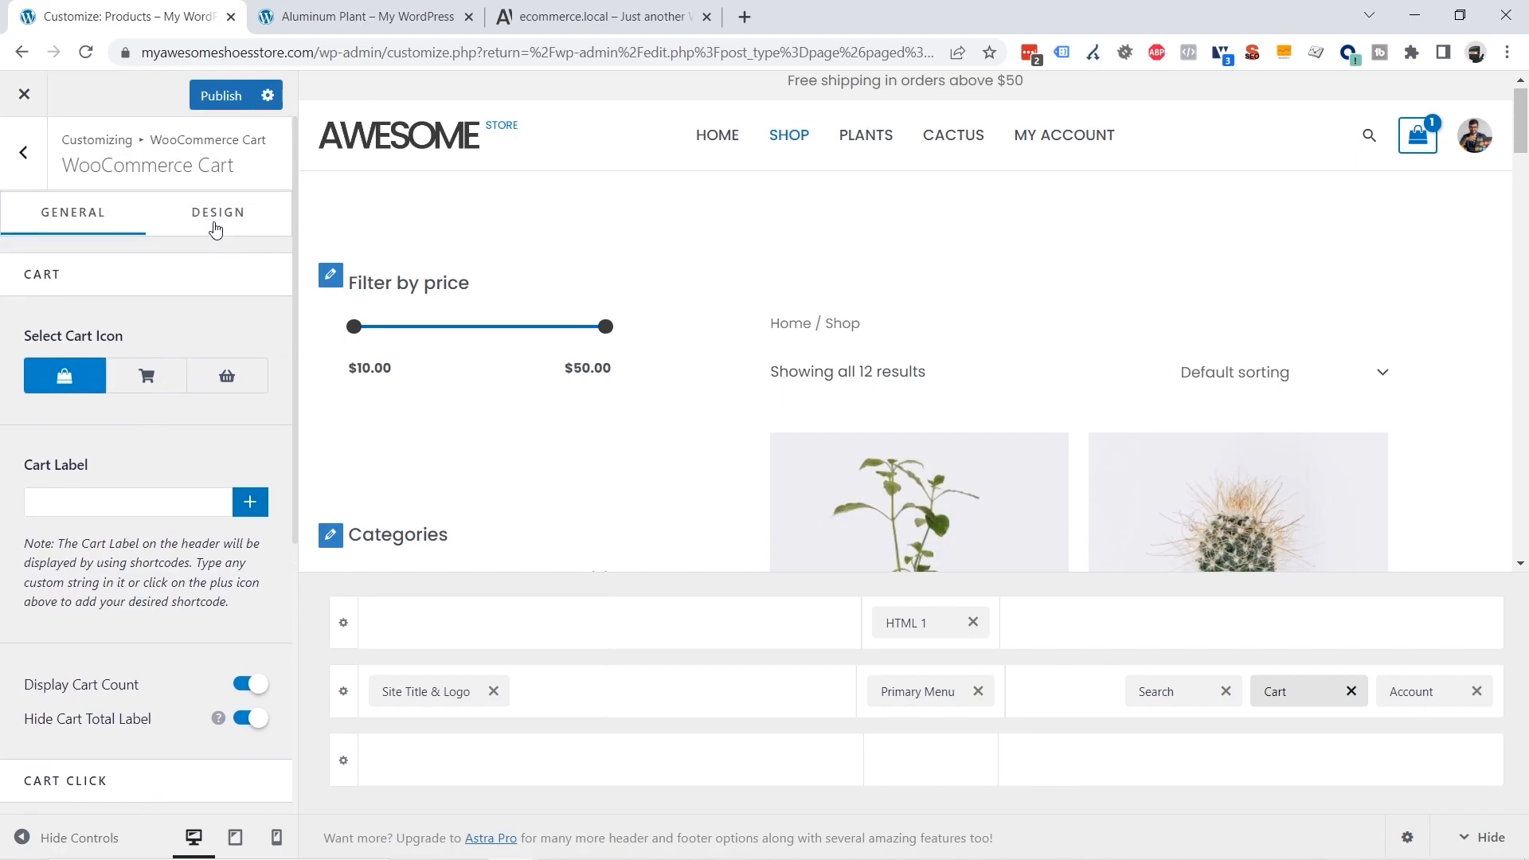
click(215, 226)
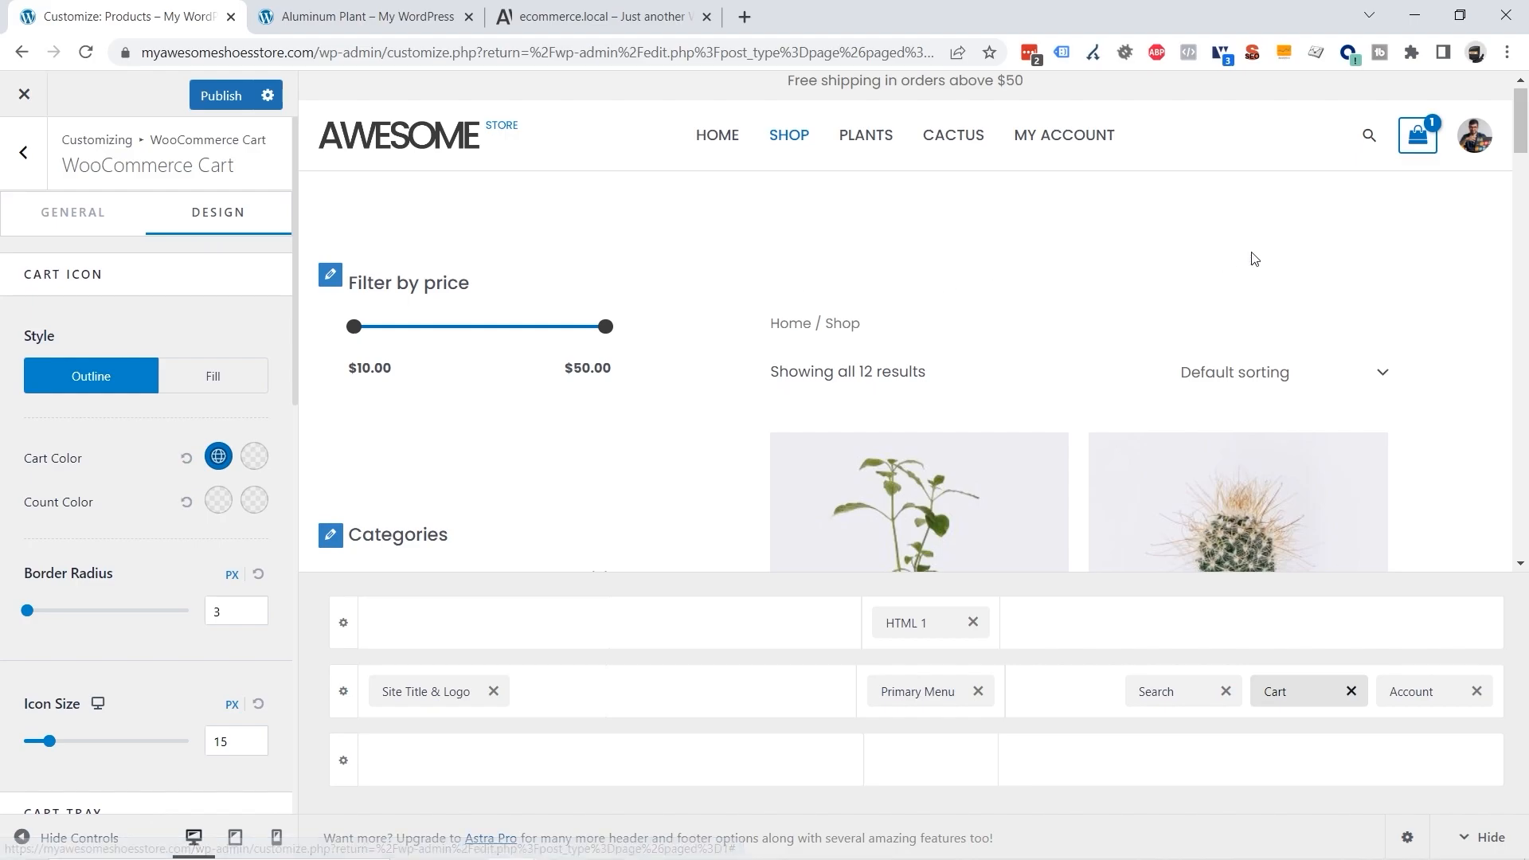
click(1424, 144)
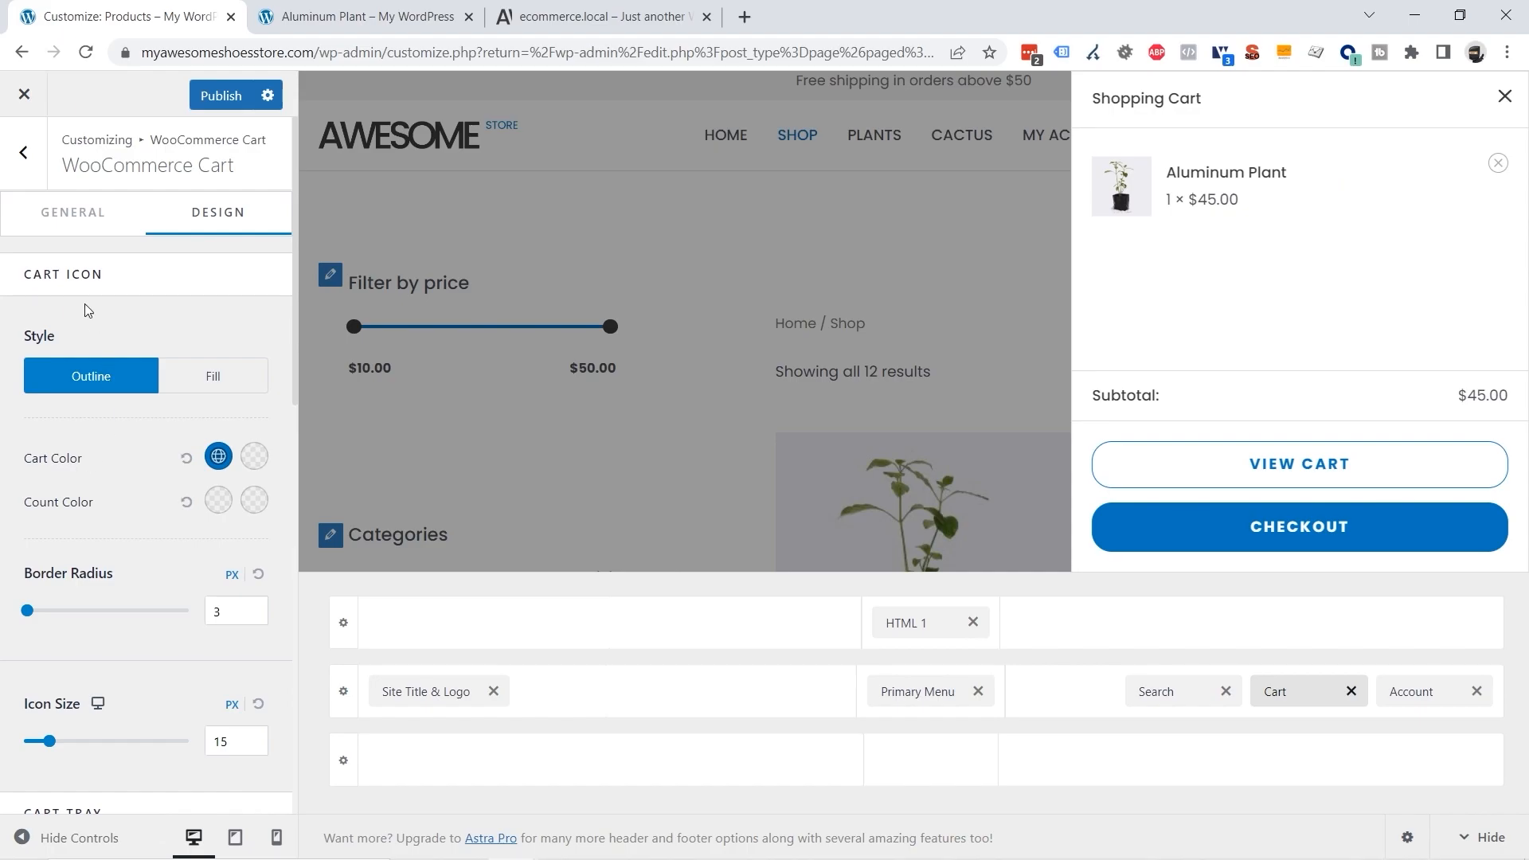
drag(25, 275, 575, 306)
click(1504, 96)
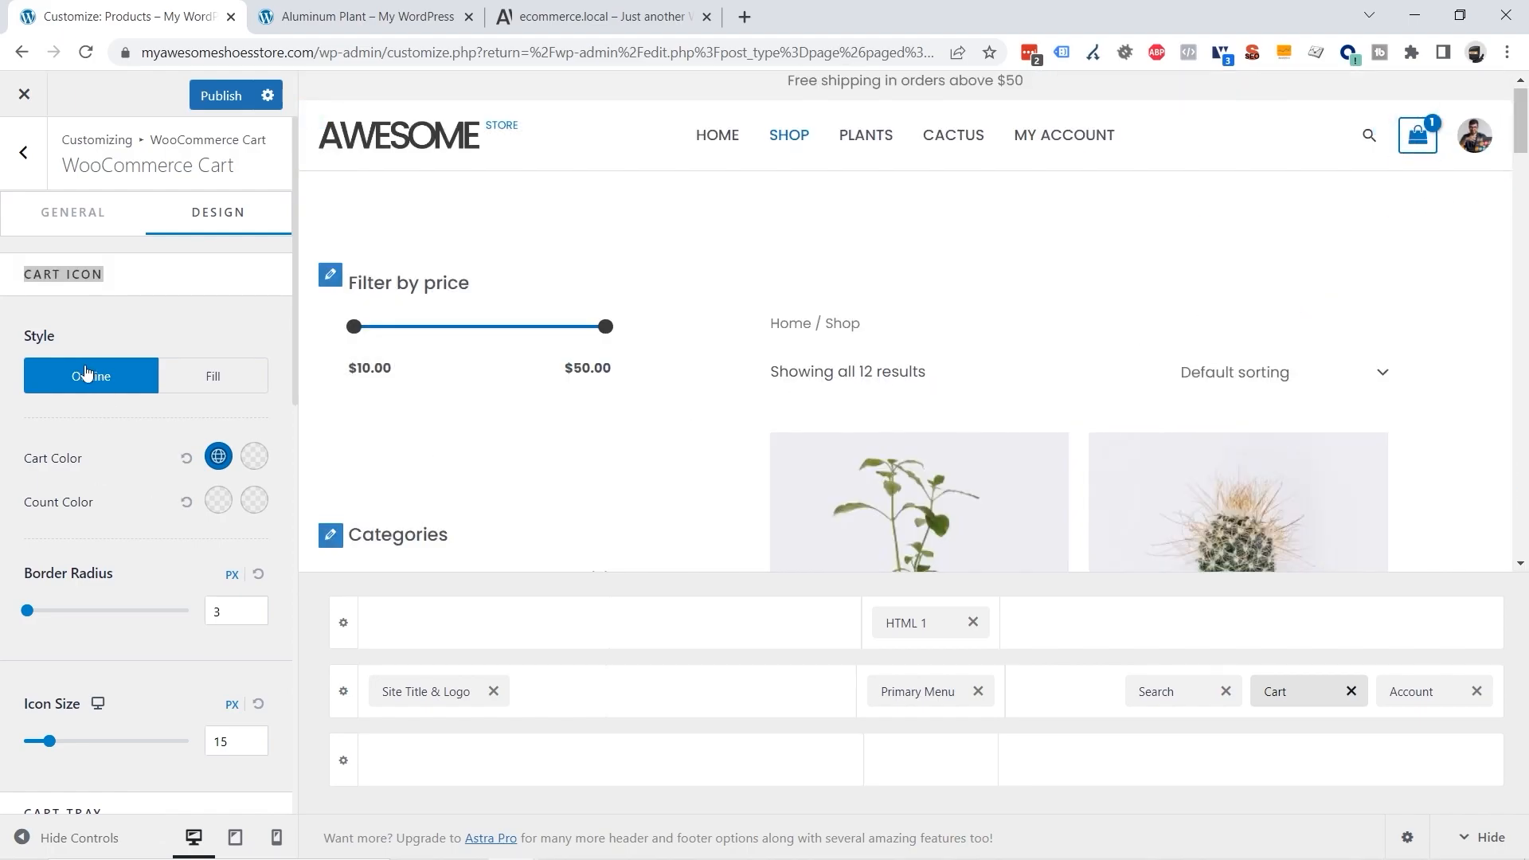
Step: Try the Fill style for the cart icon and switch it back to Outline
click(226, 374)
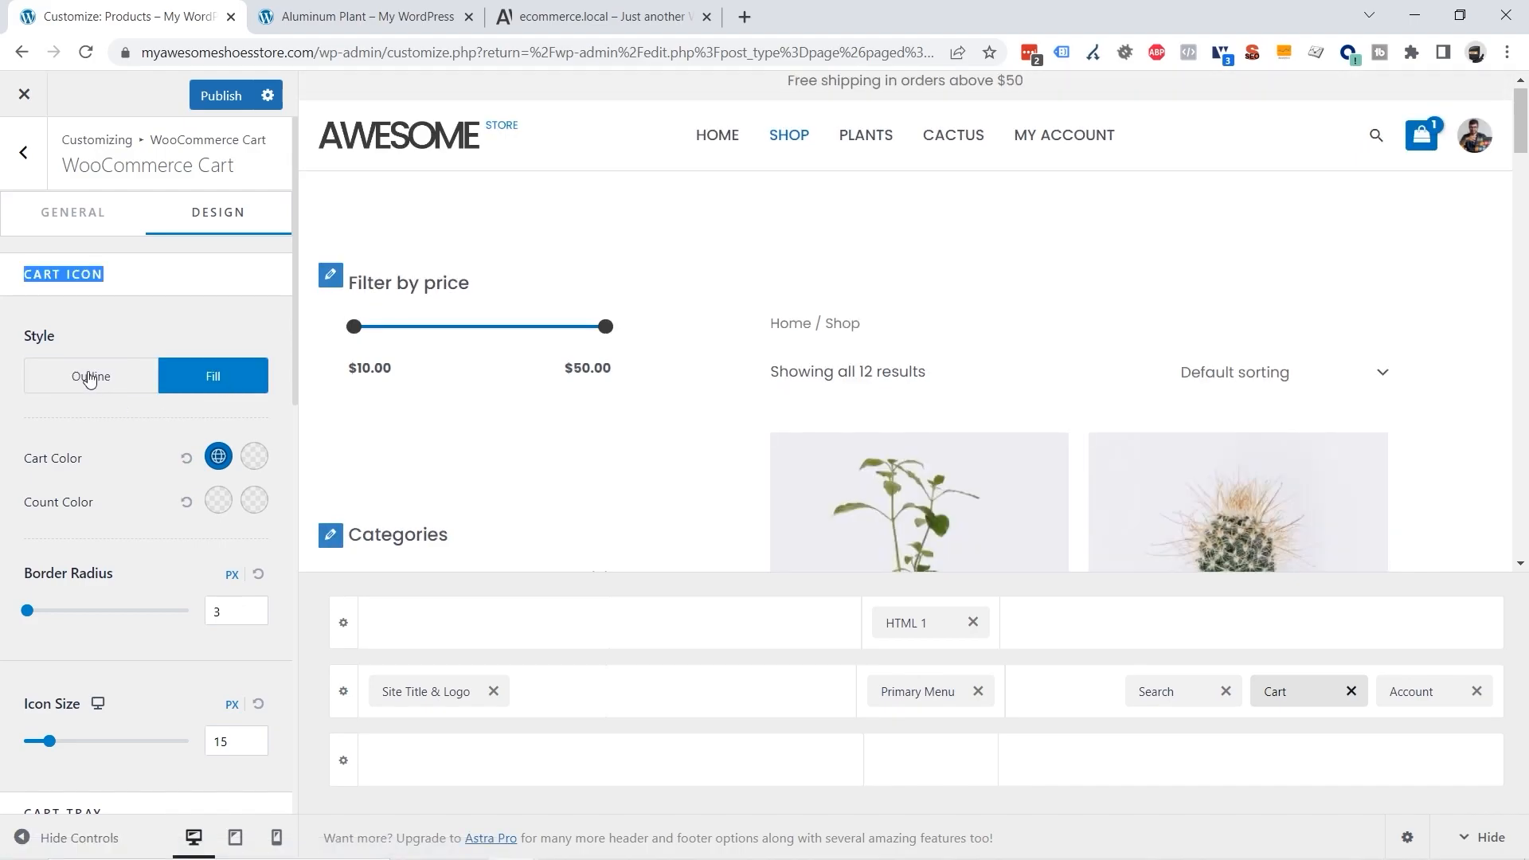
click(90, 378)
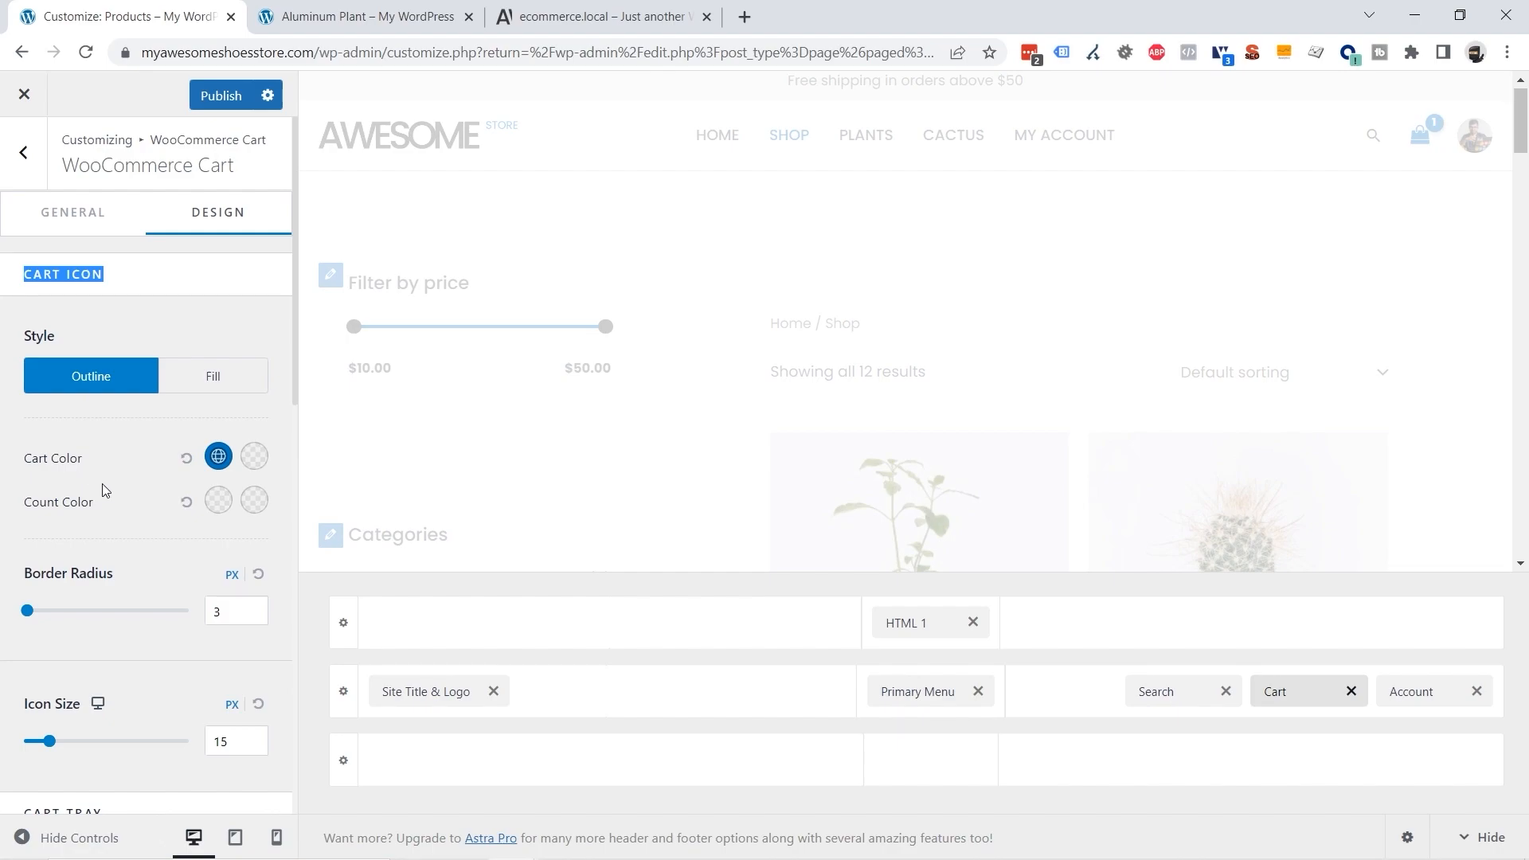
Step: Set the cart icon's normal Cart Color to the dark grey from the global palette
click(220, 460)
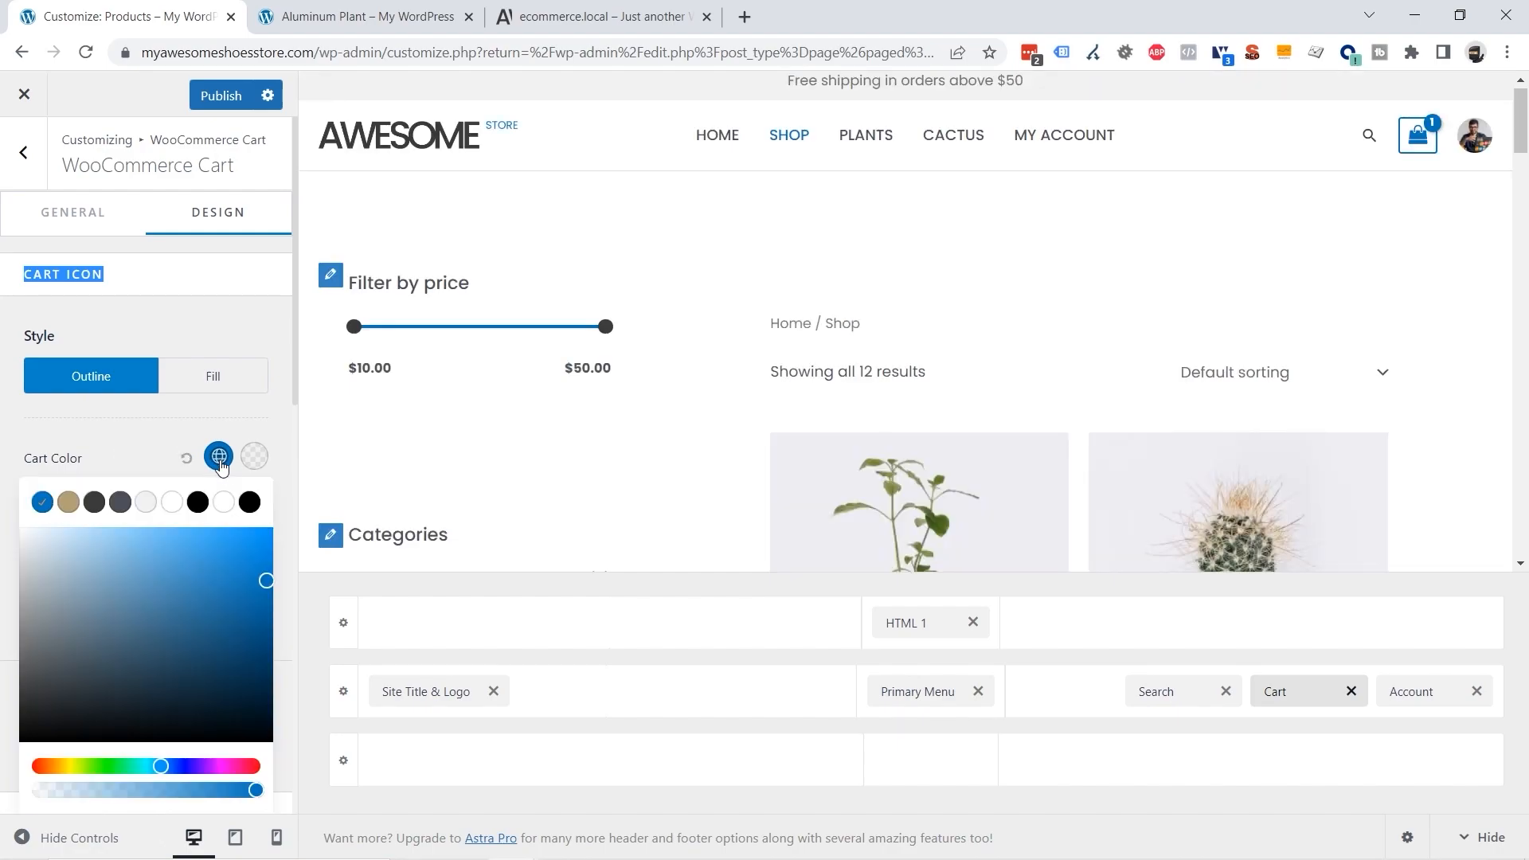
click(156, 601)
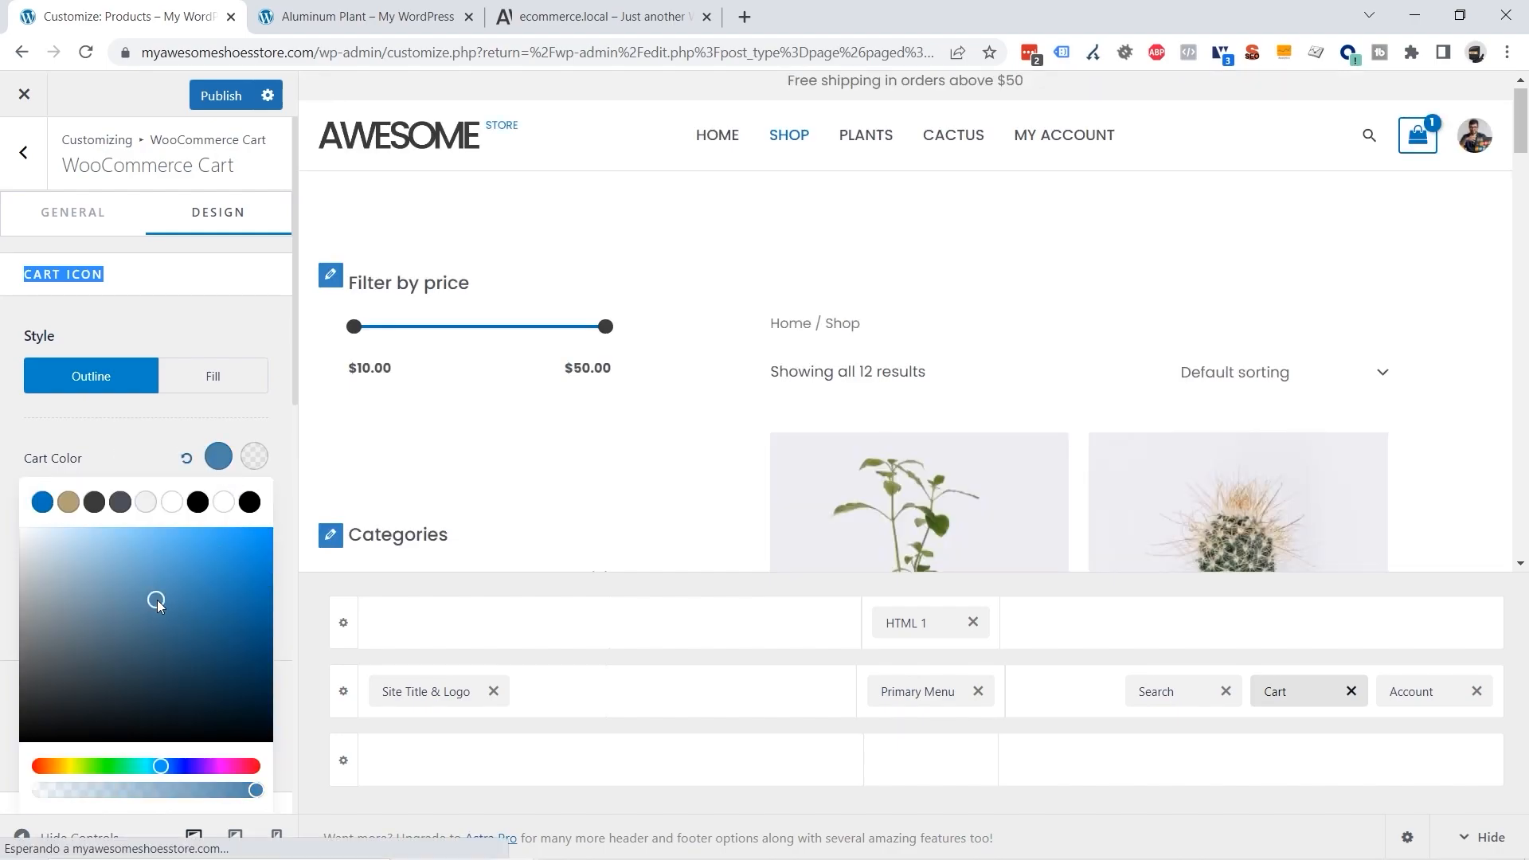
click(137, 671)
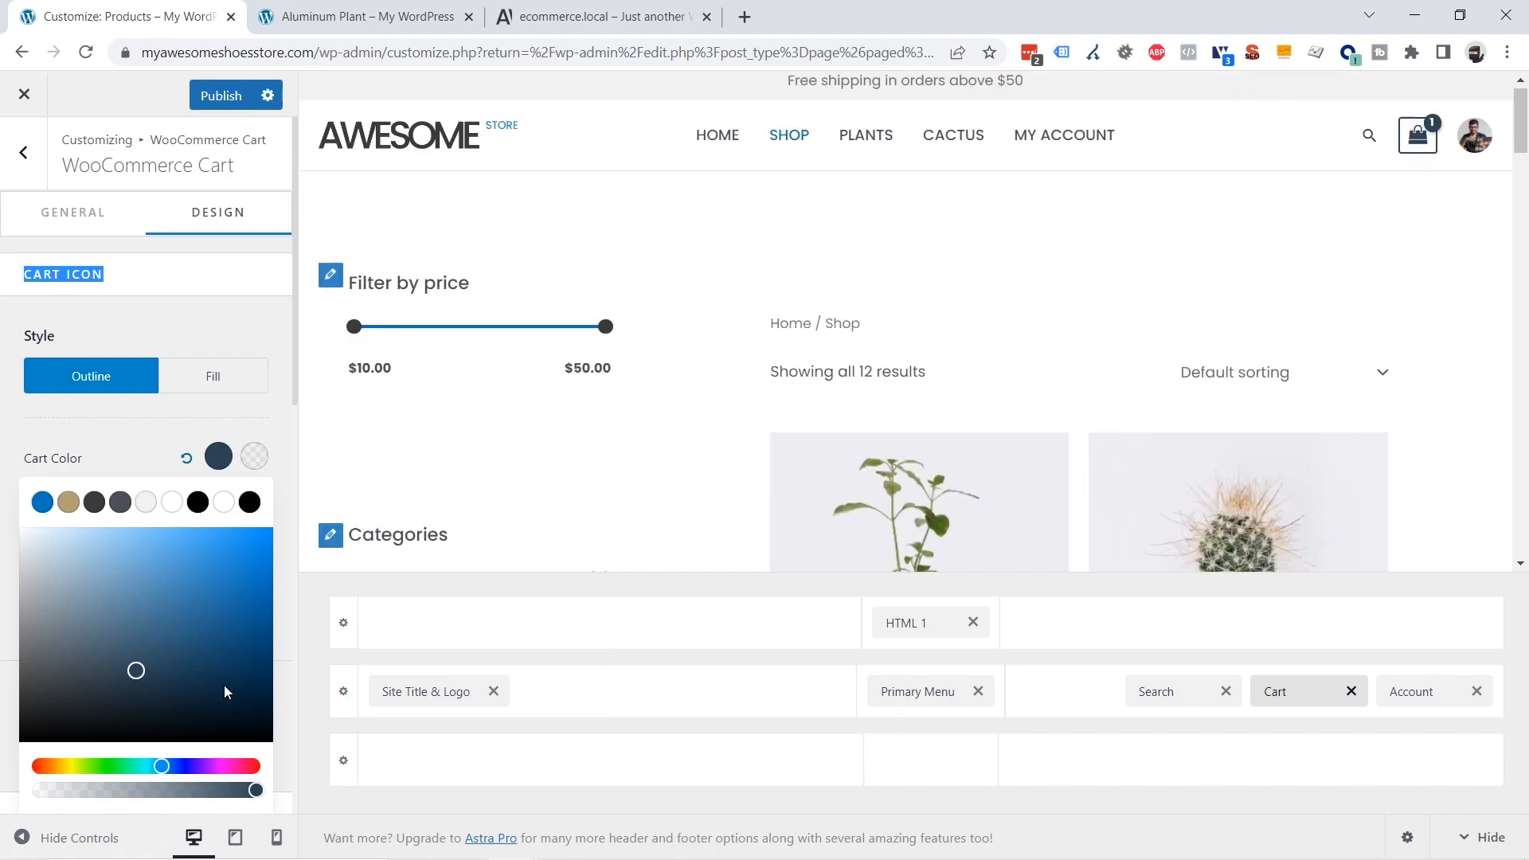
click(96, 508)
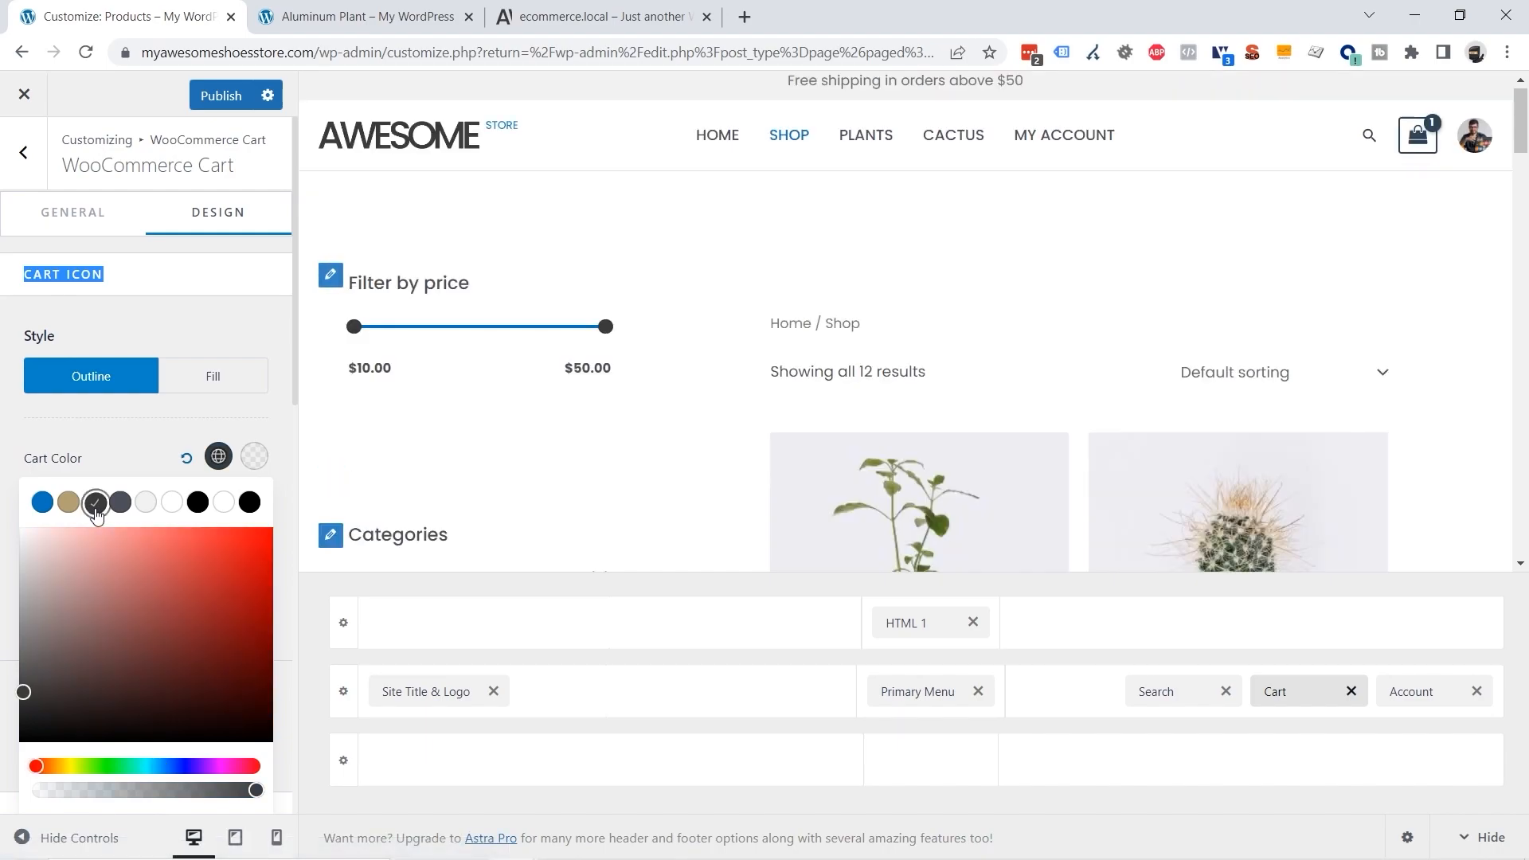
click(112, 426)
click(113, 432)
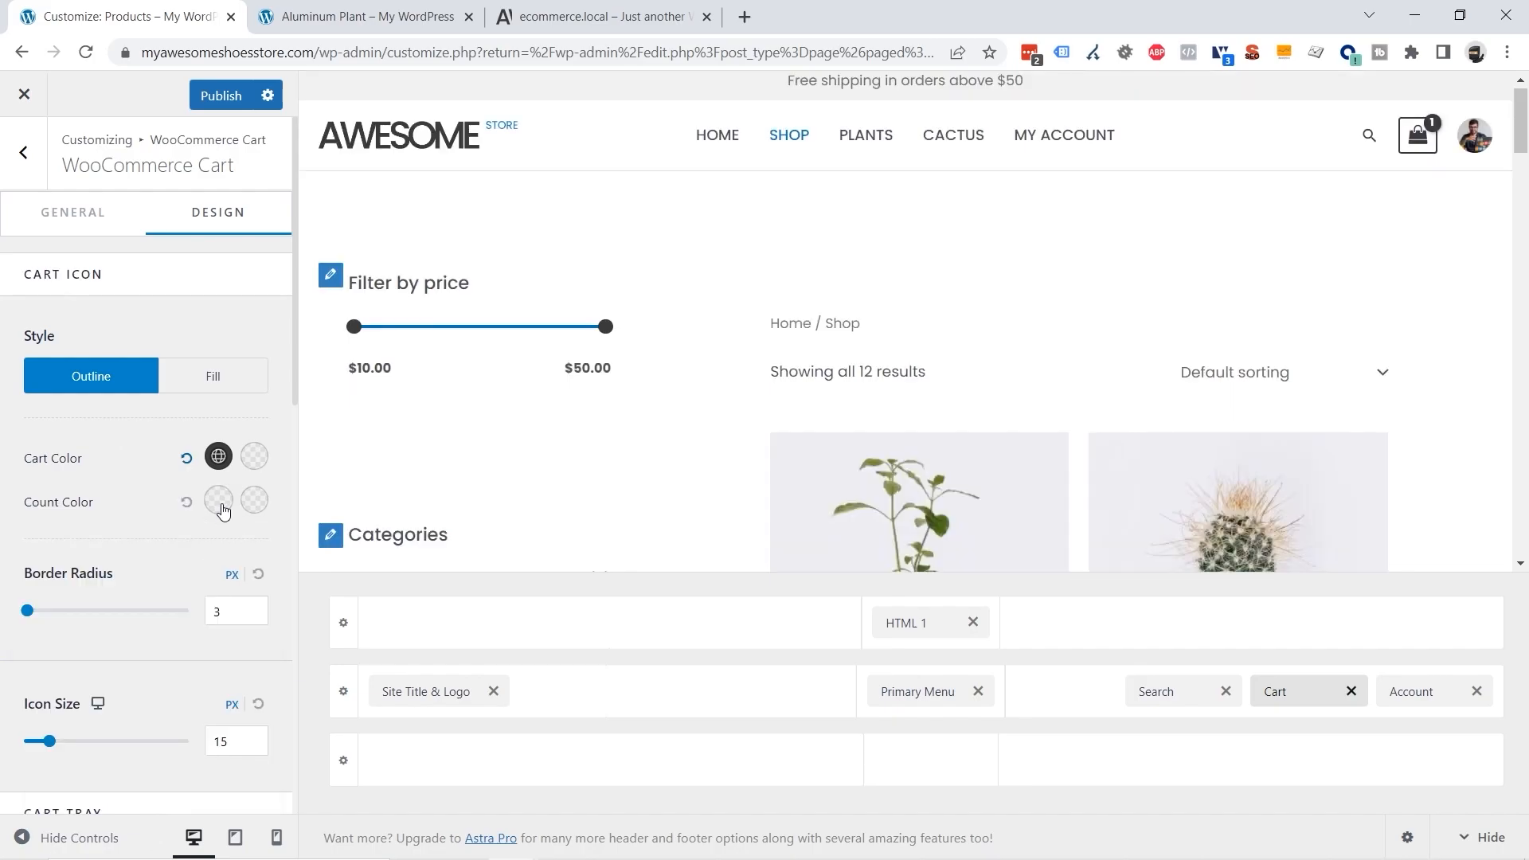
Step: Set both the normal and hover Count Color of the cart icon to the palette's white
click(219, 502)
click(206, 622)
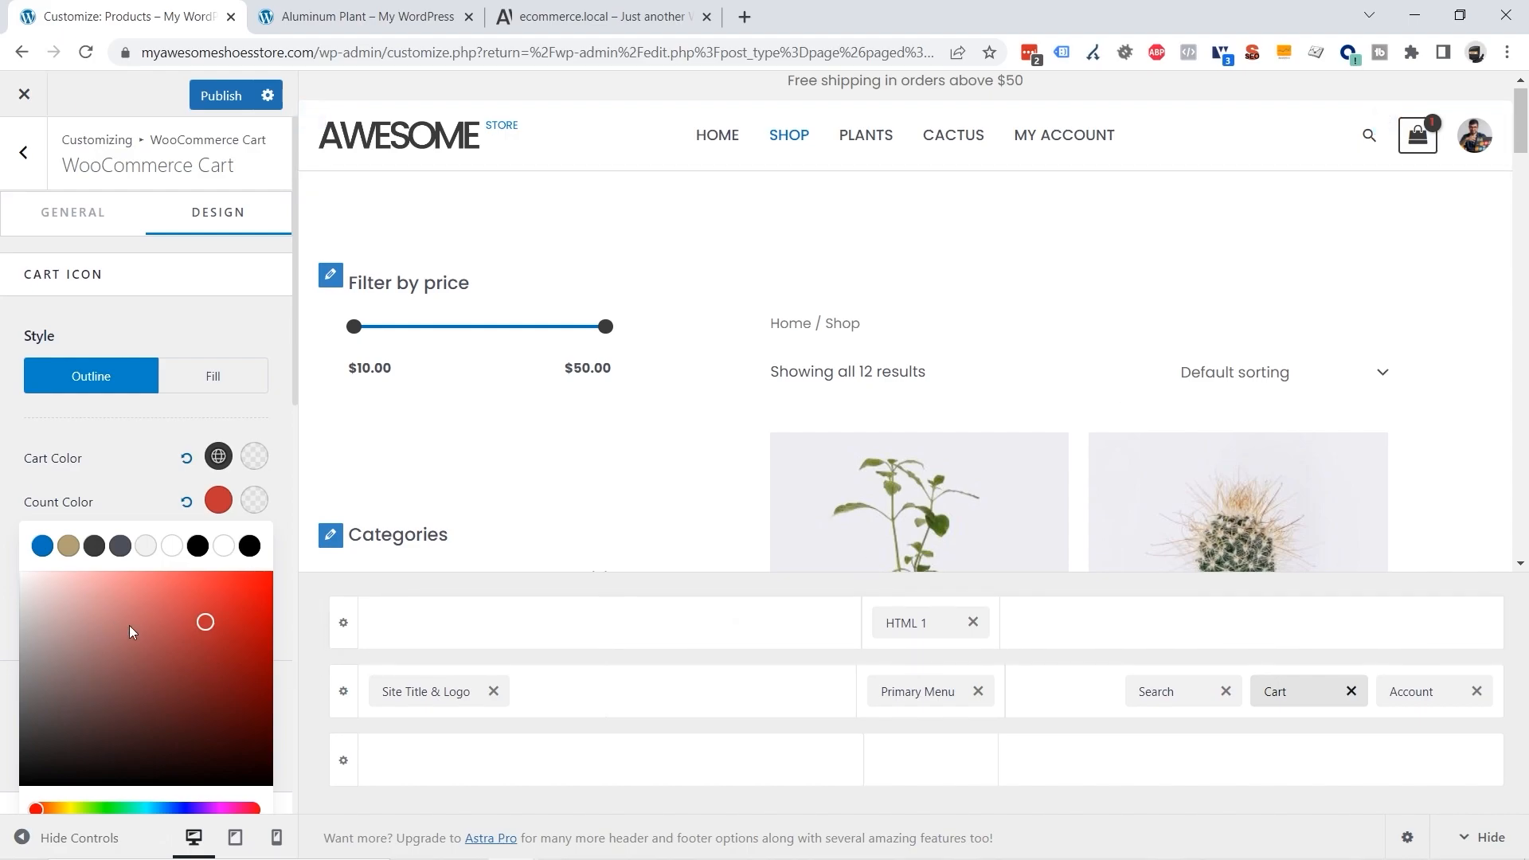
click(172, 545)
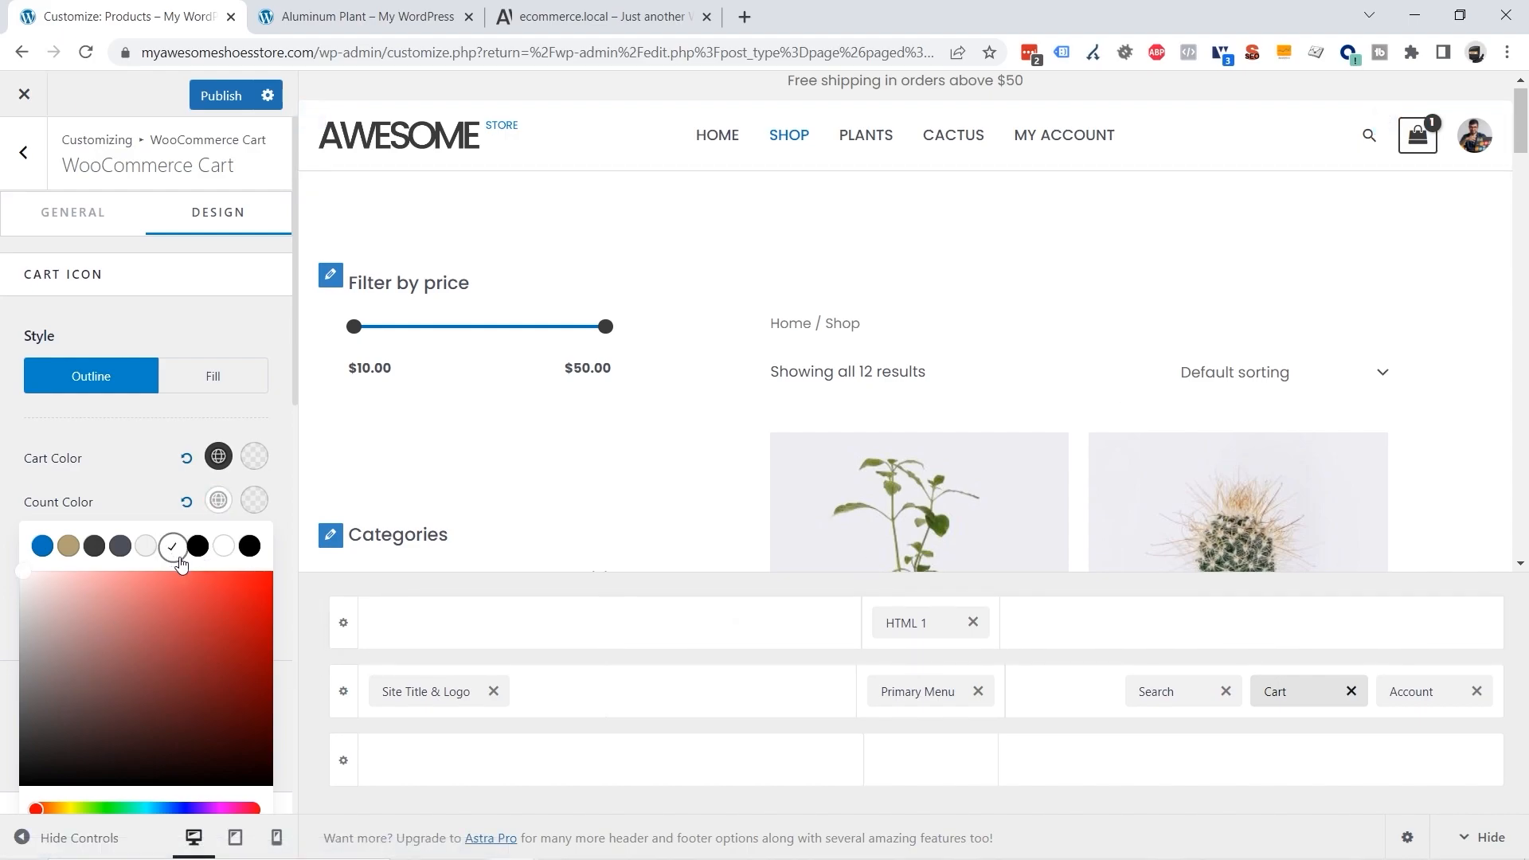
click(254, 500)
click(172, 545)
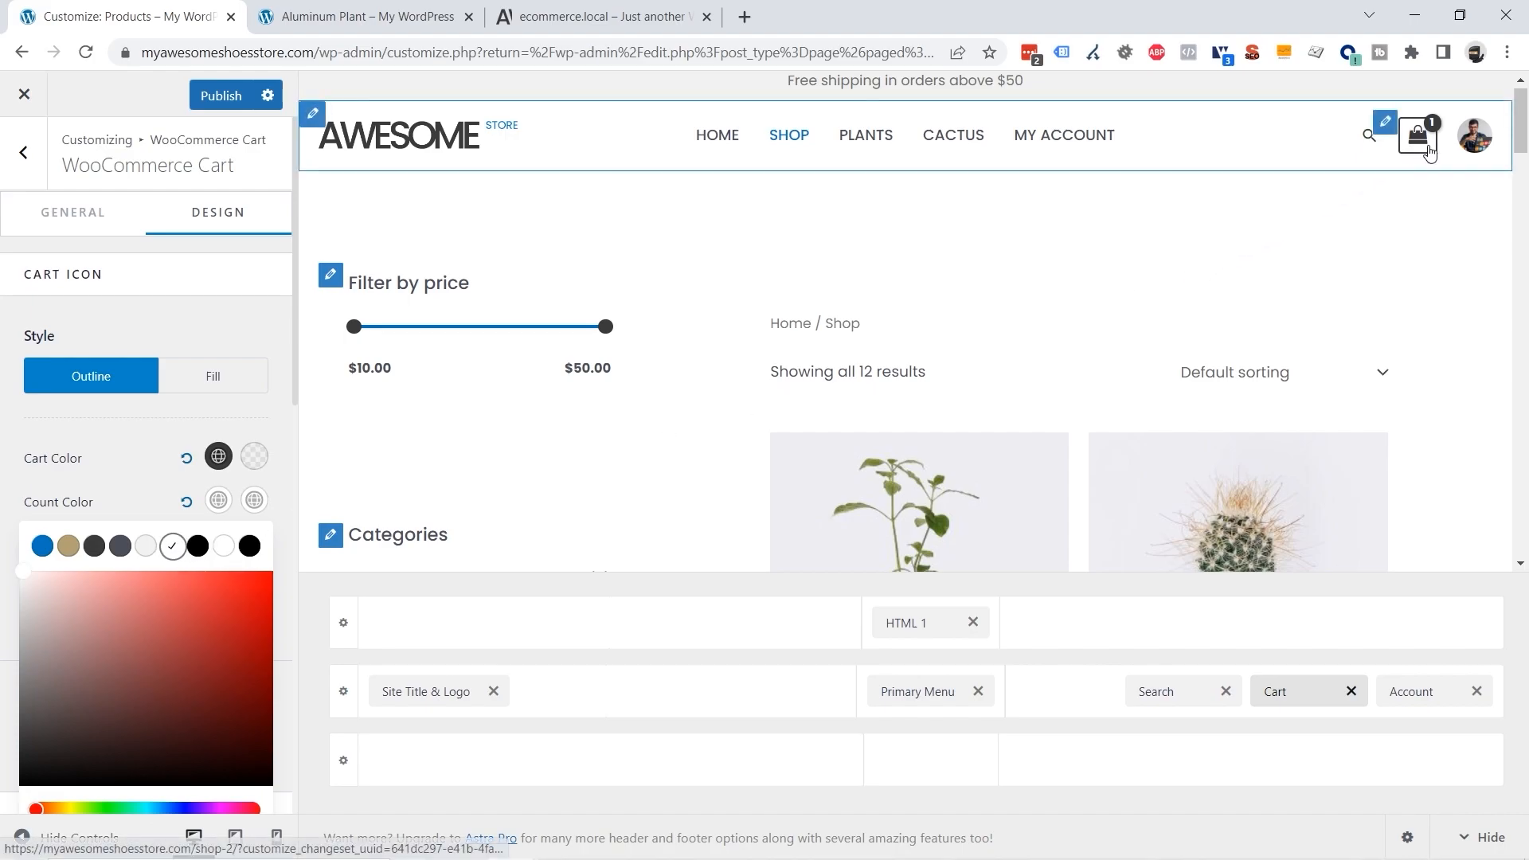
click(102, 469)
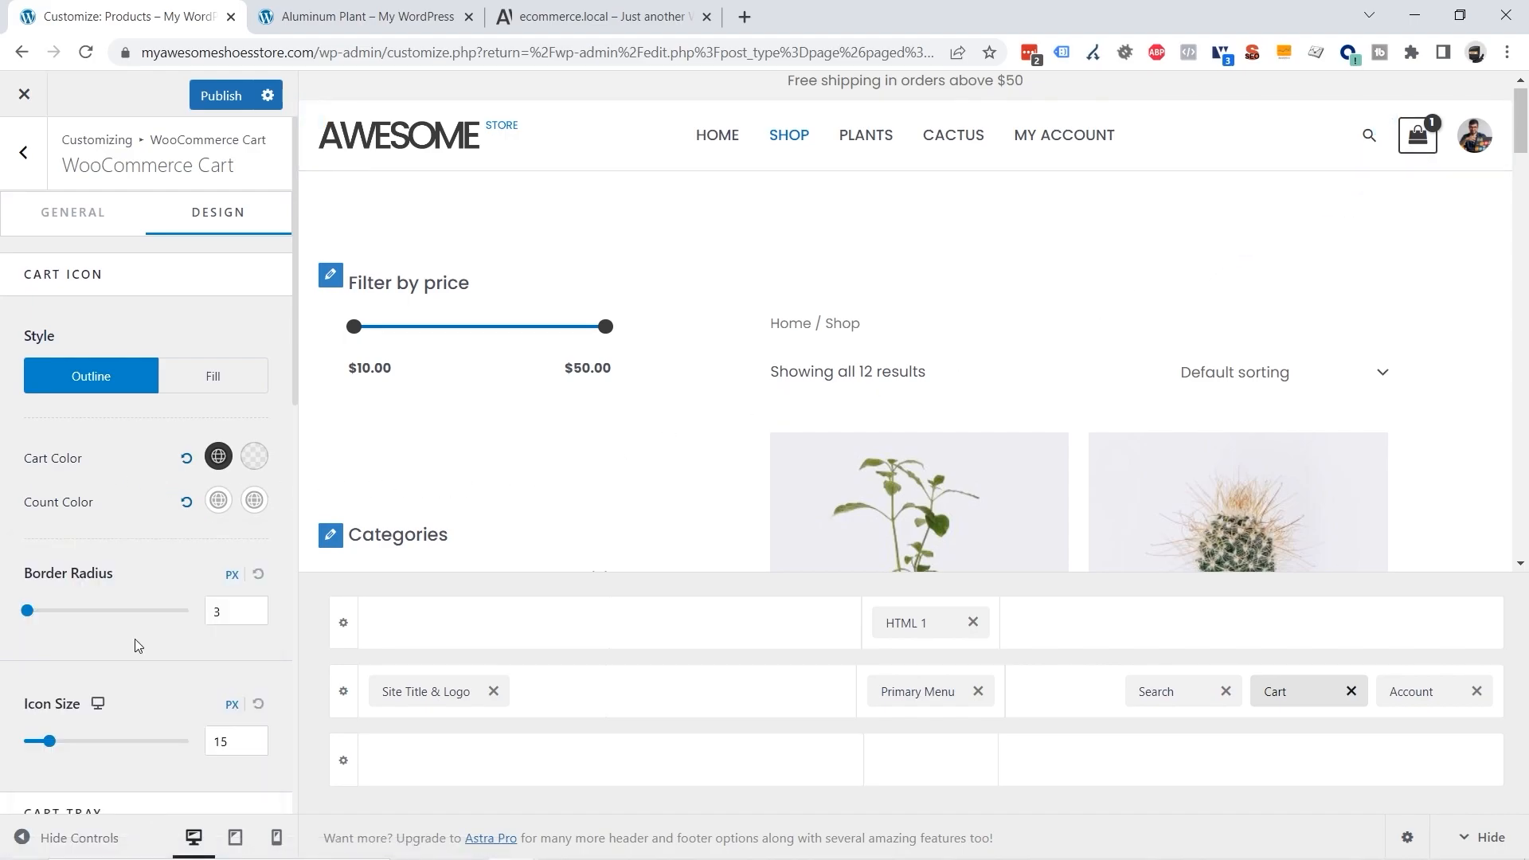
Step: Set the cart icon's Border Radius to 0 px
drag(31, 621, 22, 618)
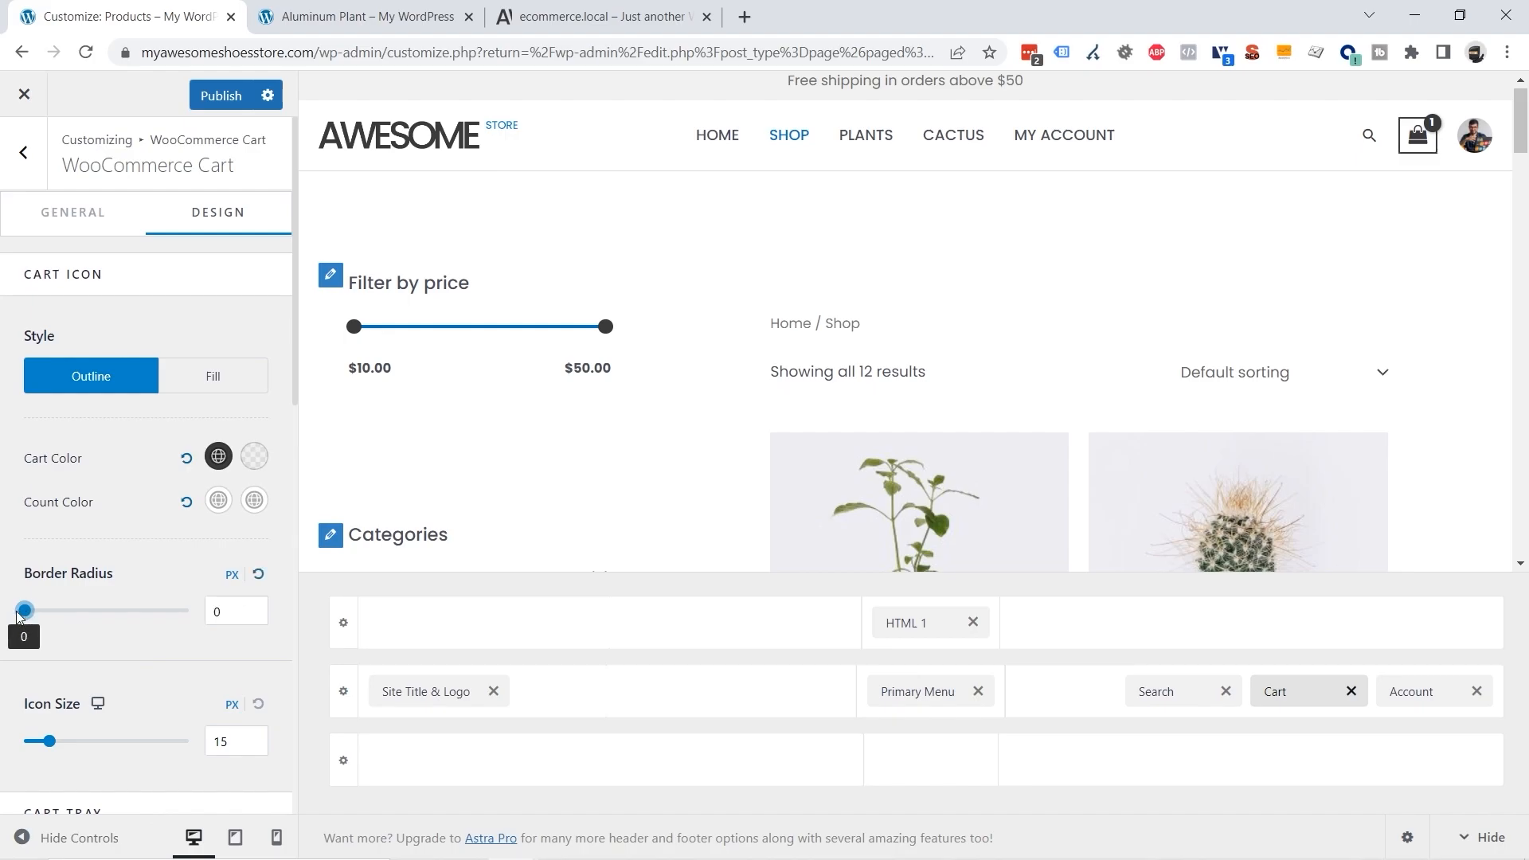
scroll(119, 653, down, 2)
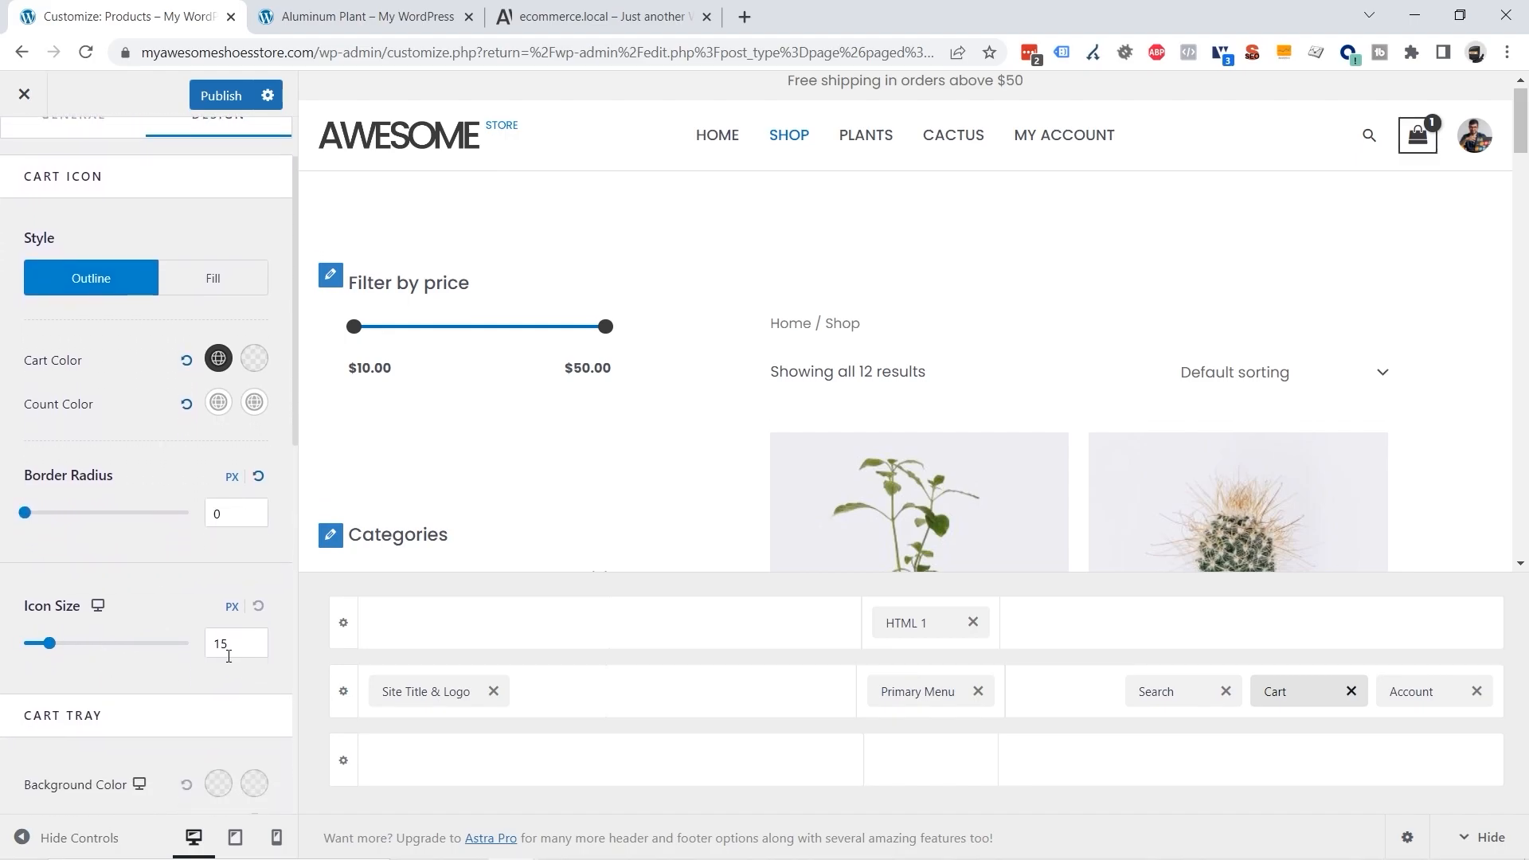
scroll(179, 685, down, 5)
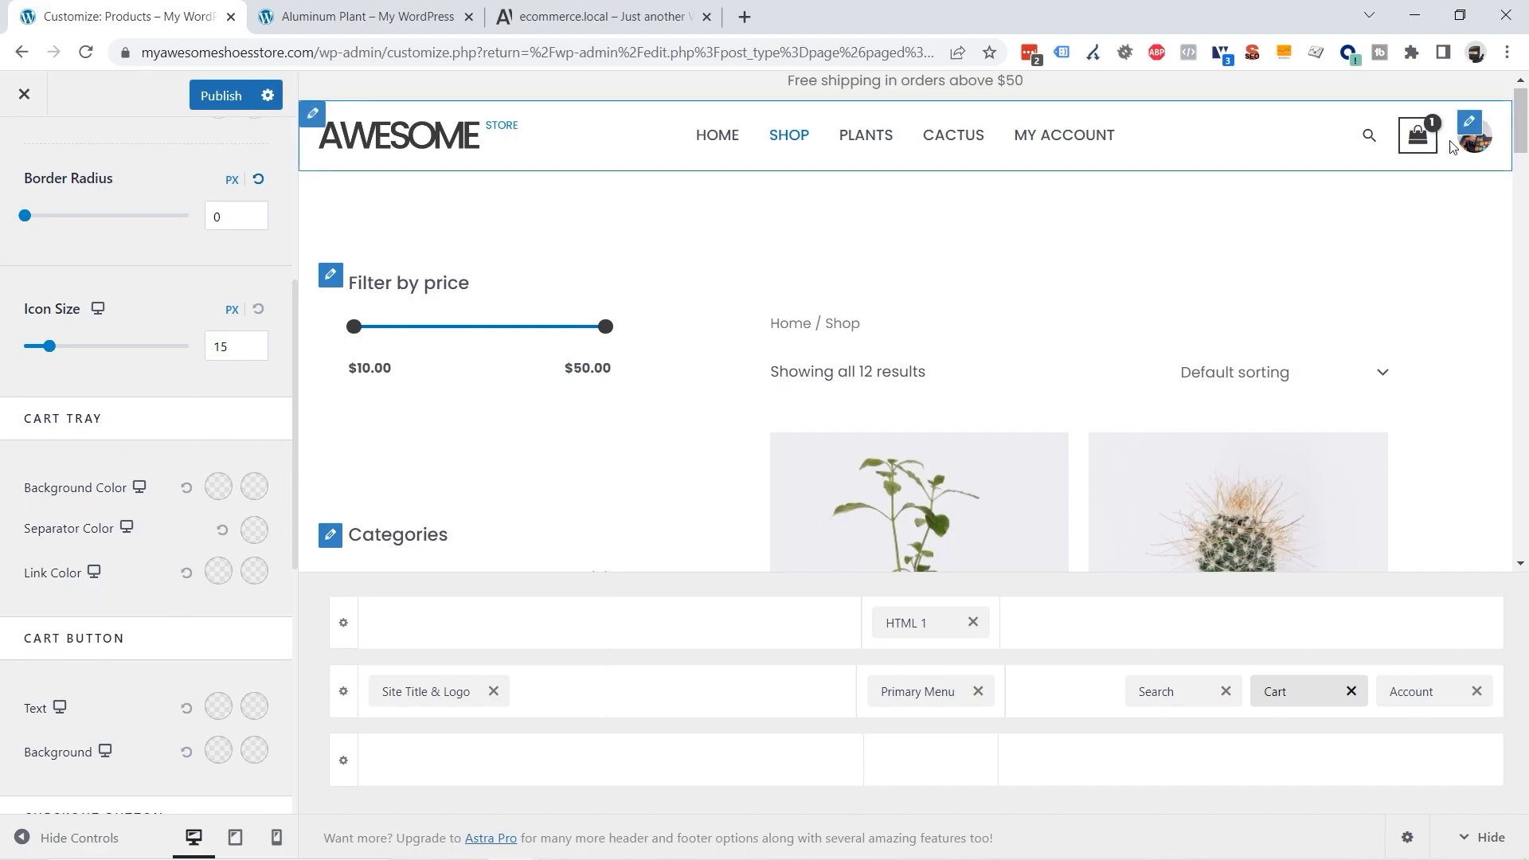
Step: Open the slide-in cart preview, try a muted red Background Color for the cart tray and reset it to default
click(1419, 140)
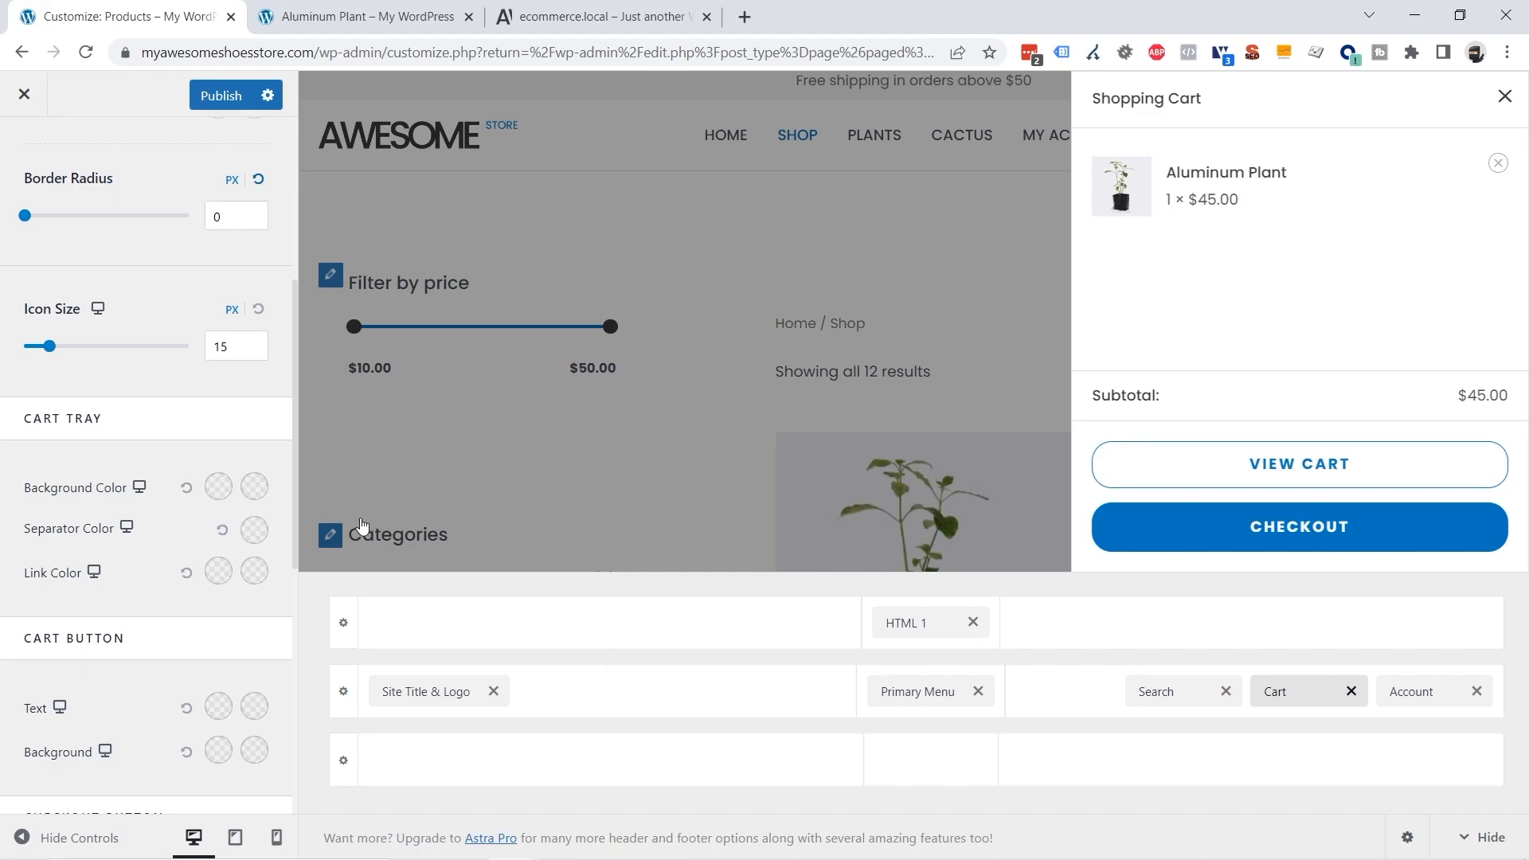
click(218, 486)
click(206, 649)
click(119, 628)
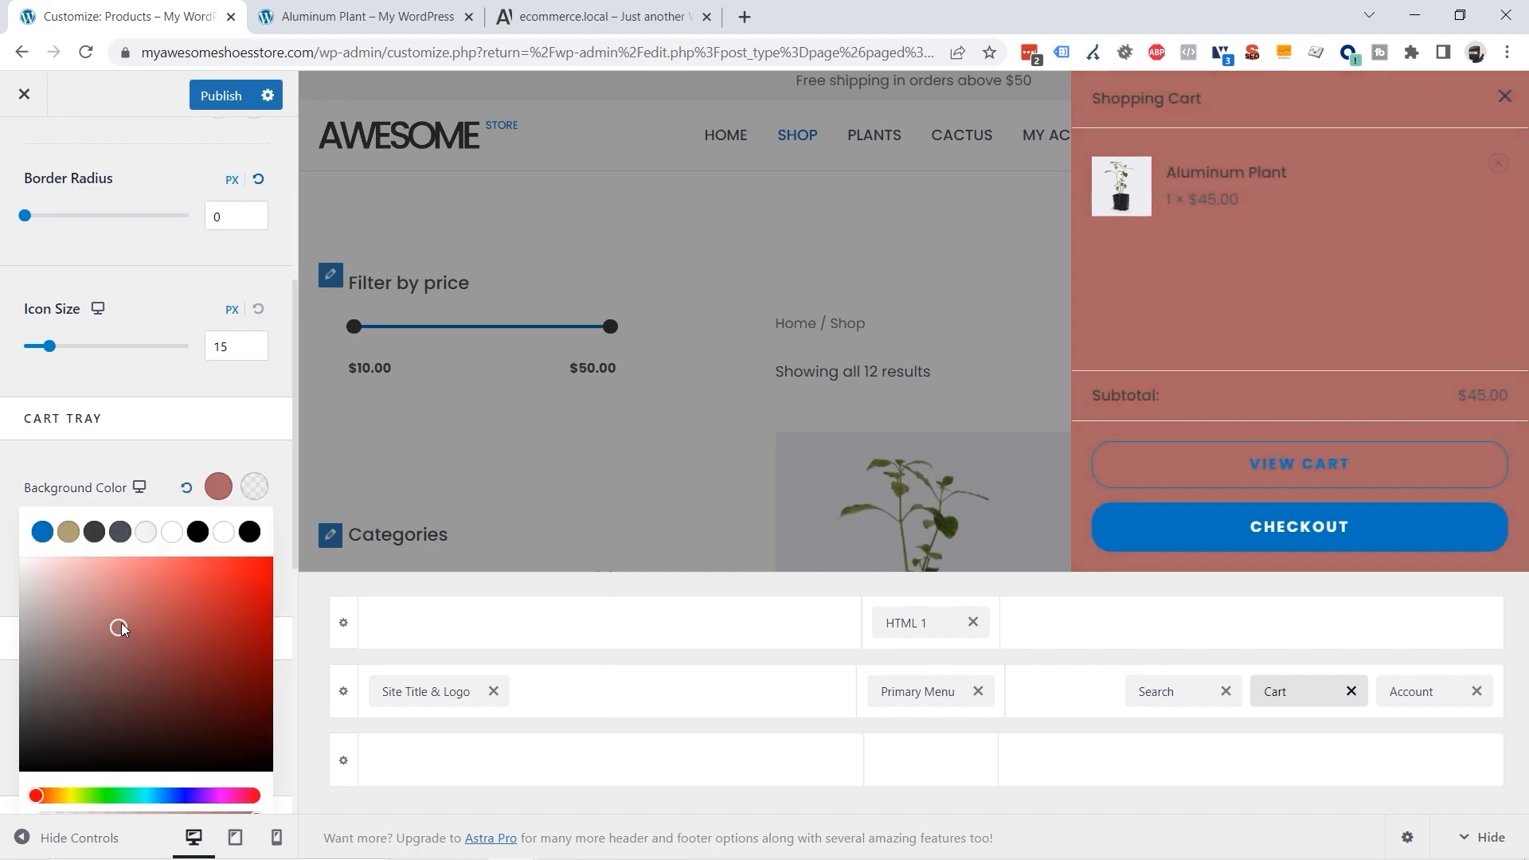
click(186, 488)
click(183, 453)
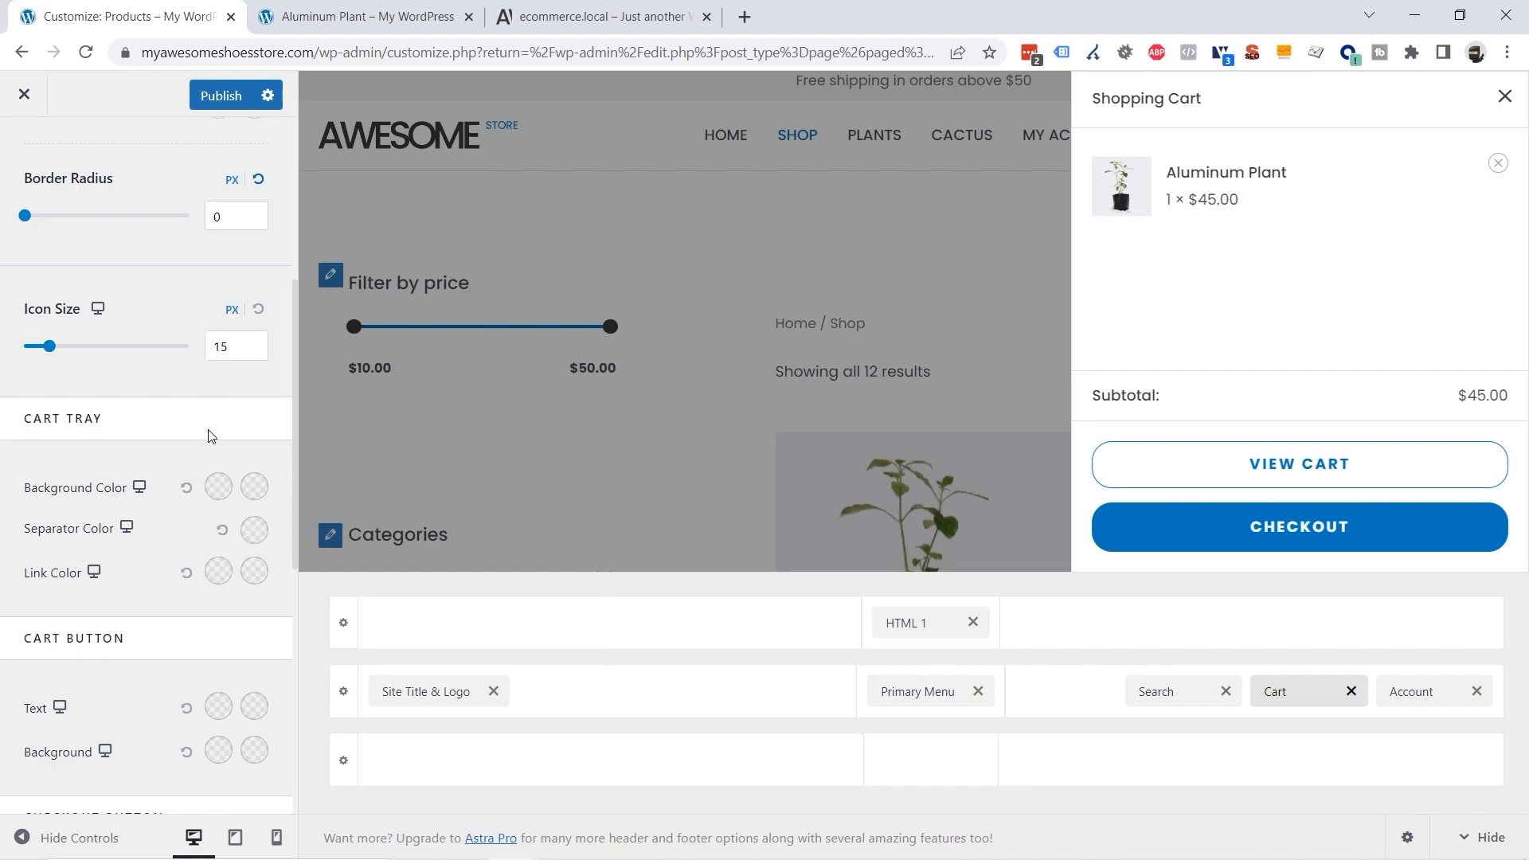
Step: Review the cart button, checkout button and spacing options and publish the header cart changes
scroll(191, 422, down, 3)
scroll(167, 402, down, 2)
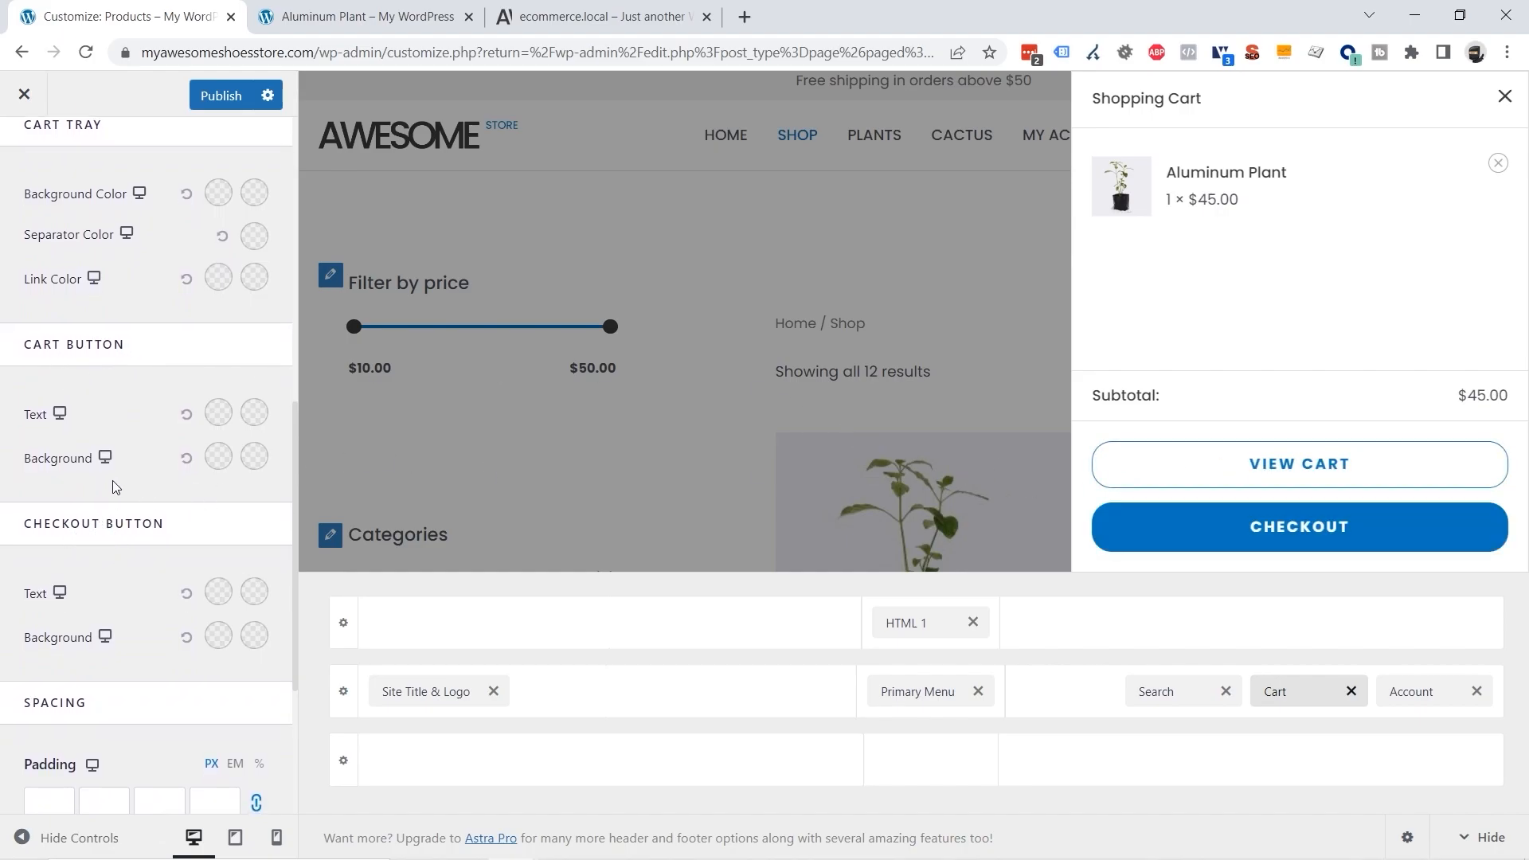
scroll(159, 620, down, 2)
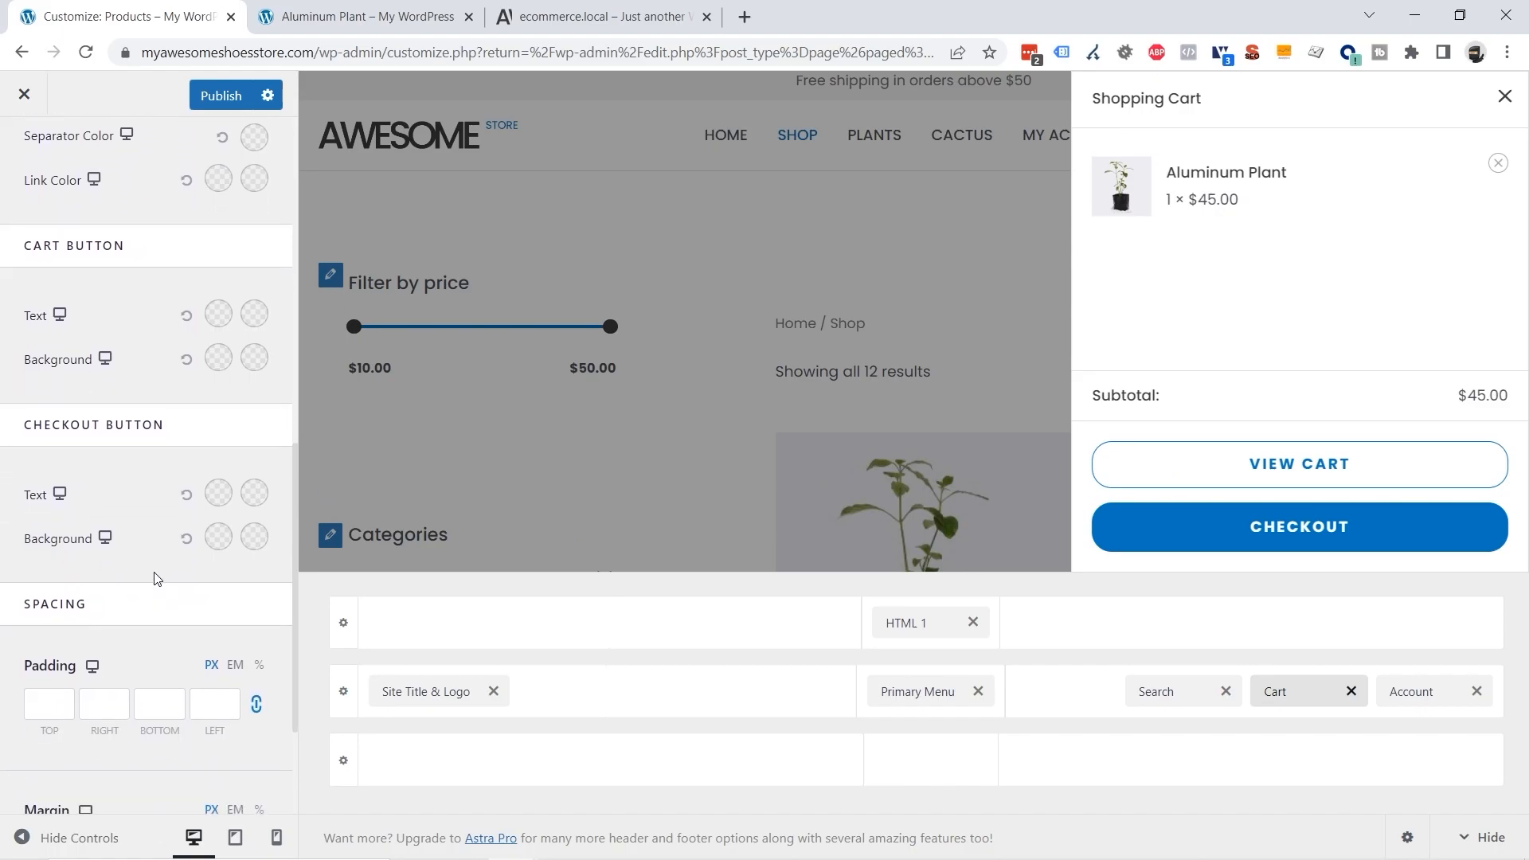
scroll(102, 523, down, 3)
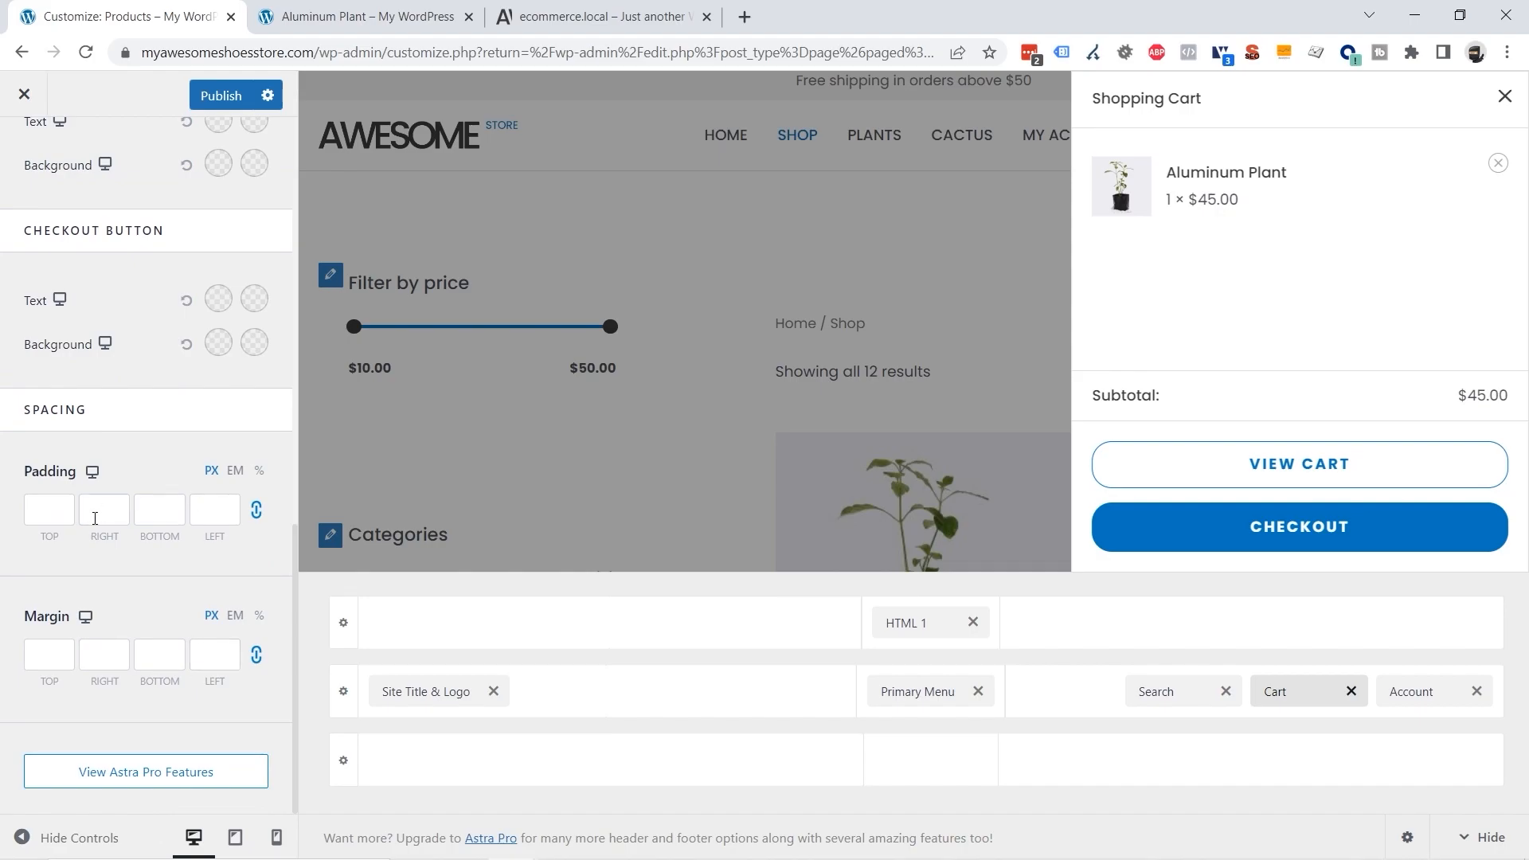
click(225, 97)
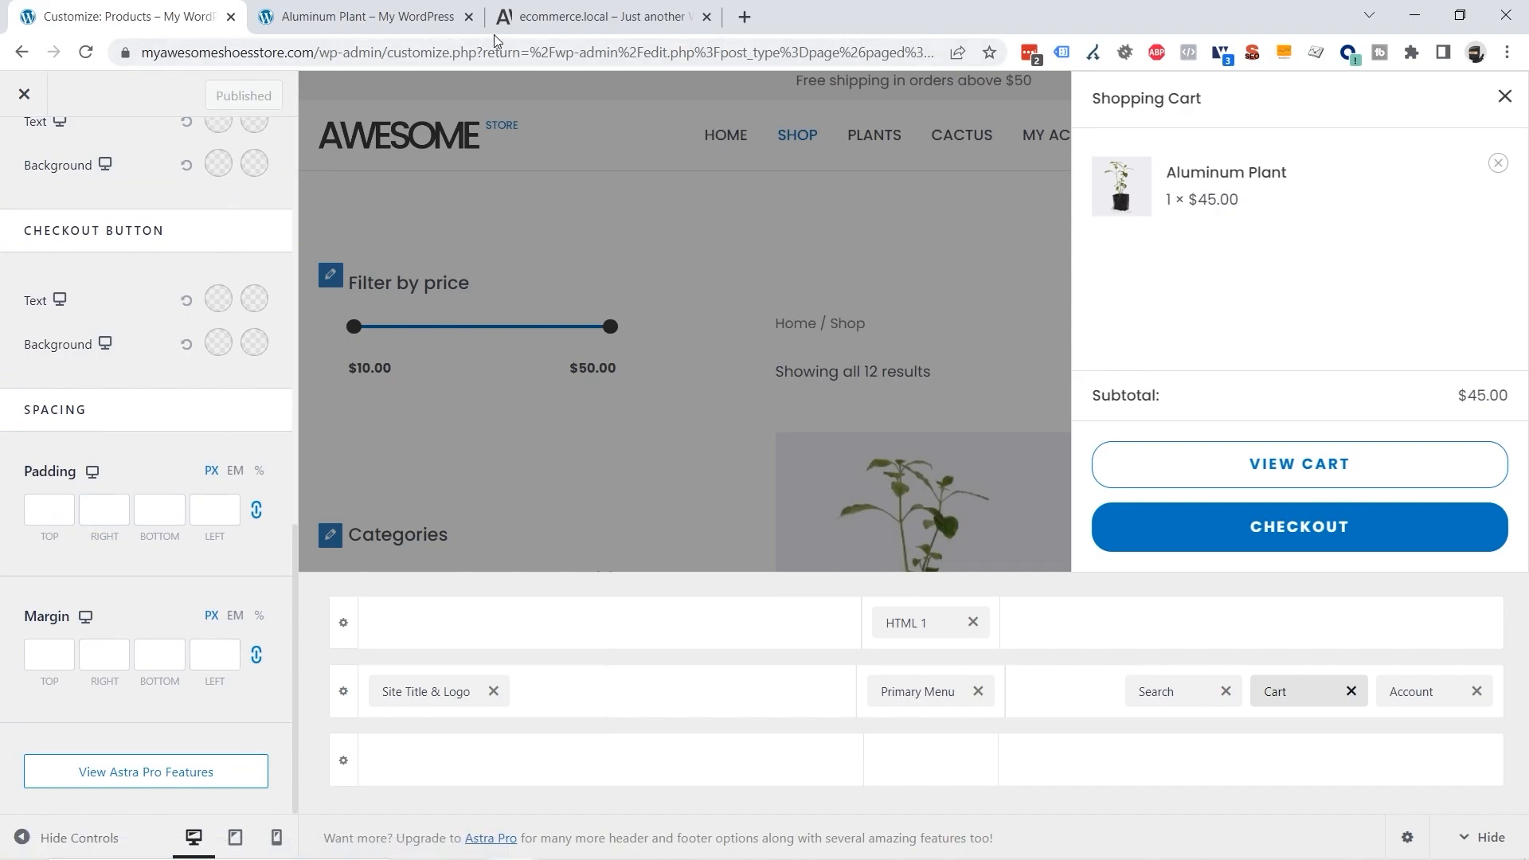
Step: View the Shop page on the live store to check the header cart, return to the Customizer and close the cart preview
click(385, 19)
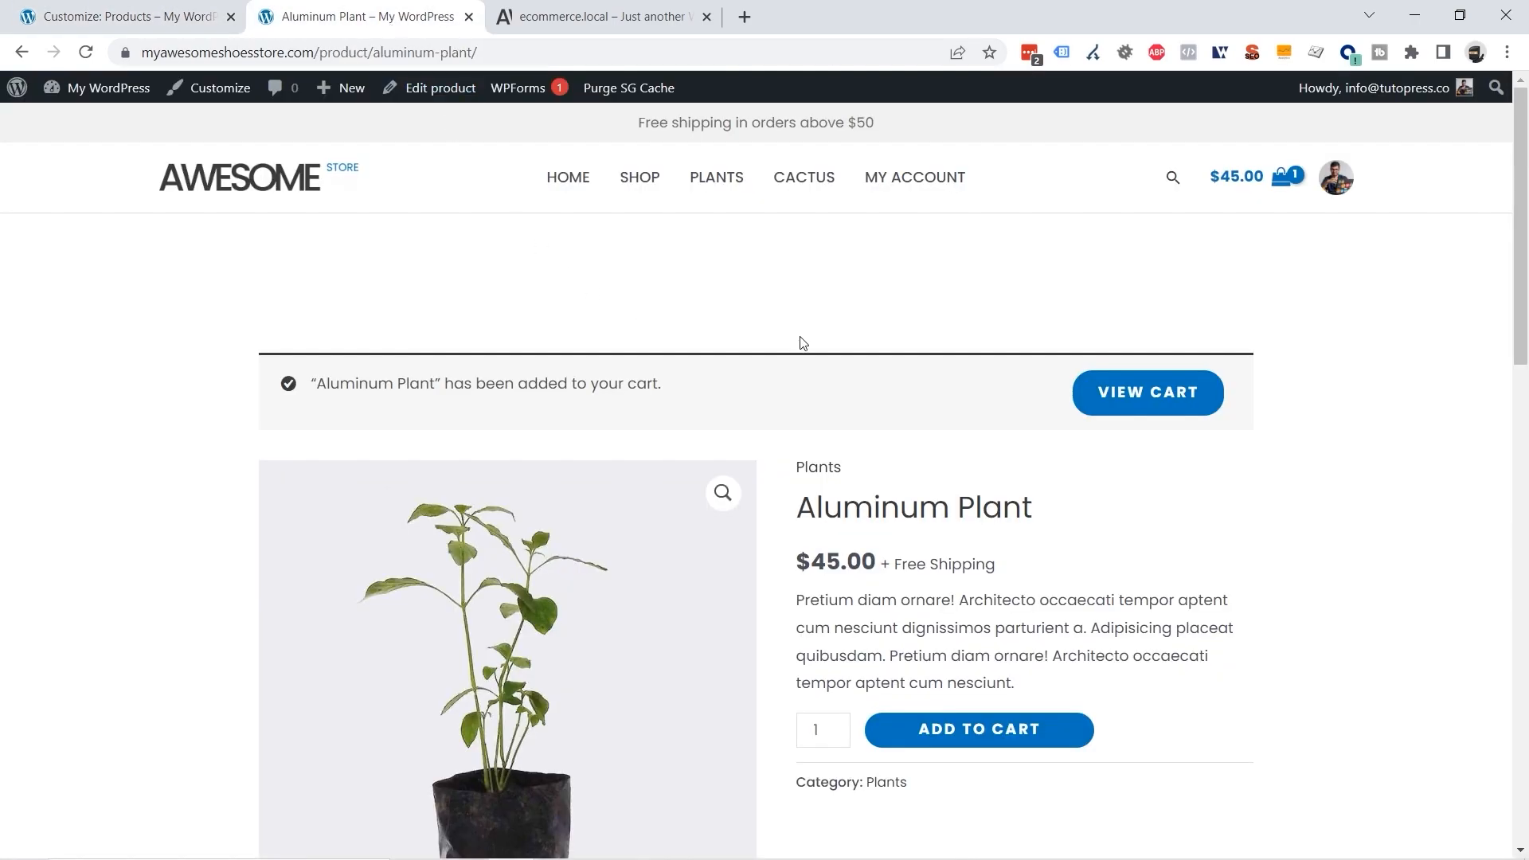
click(649, 182)
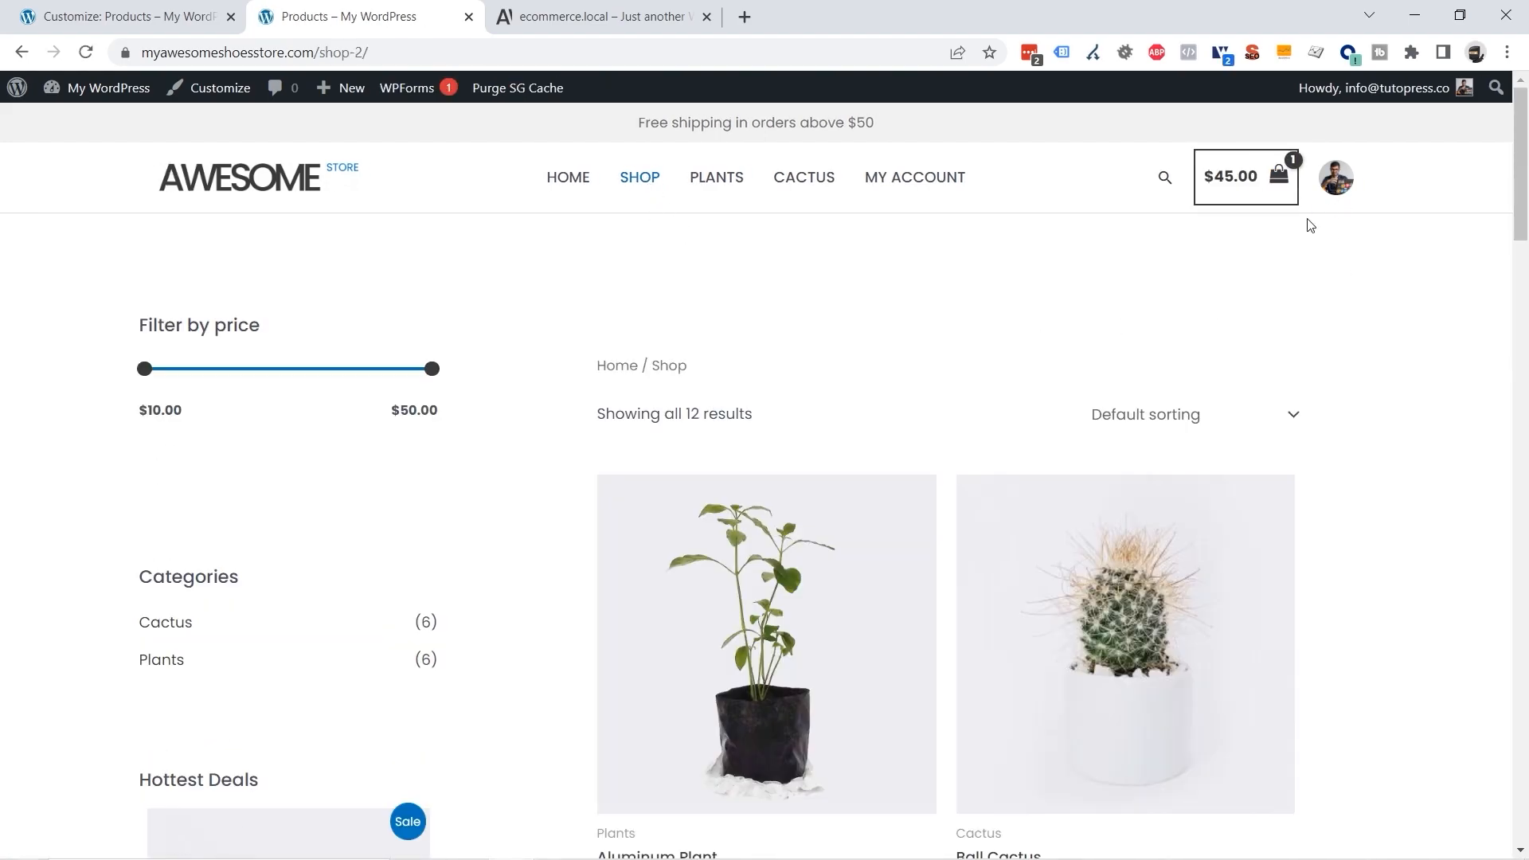
click(156, 17)
click(868, 277)
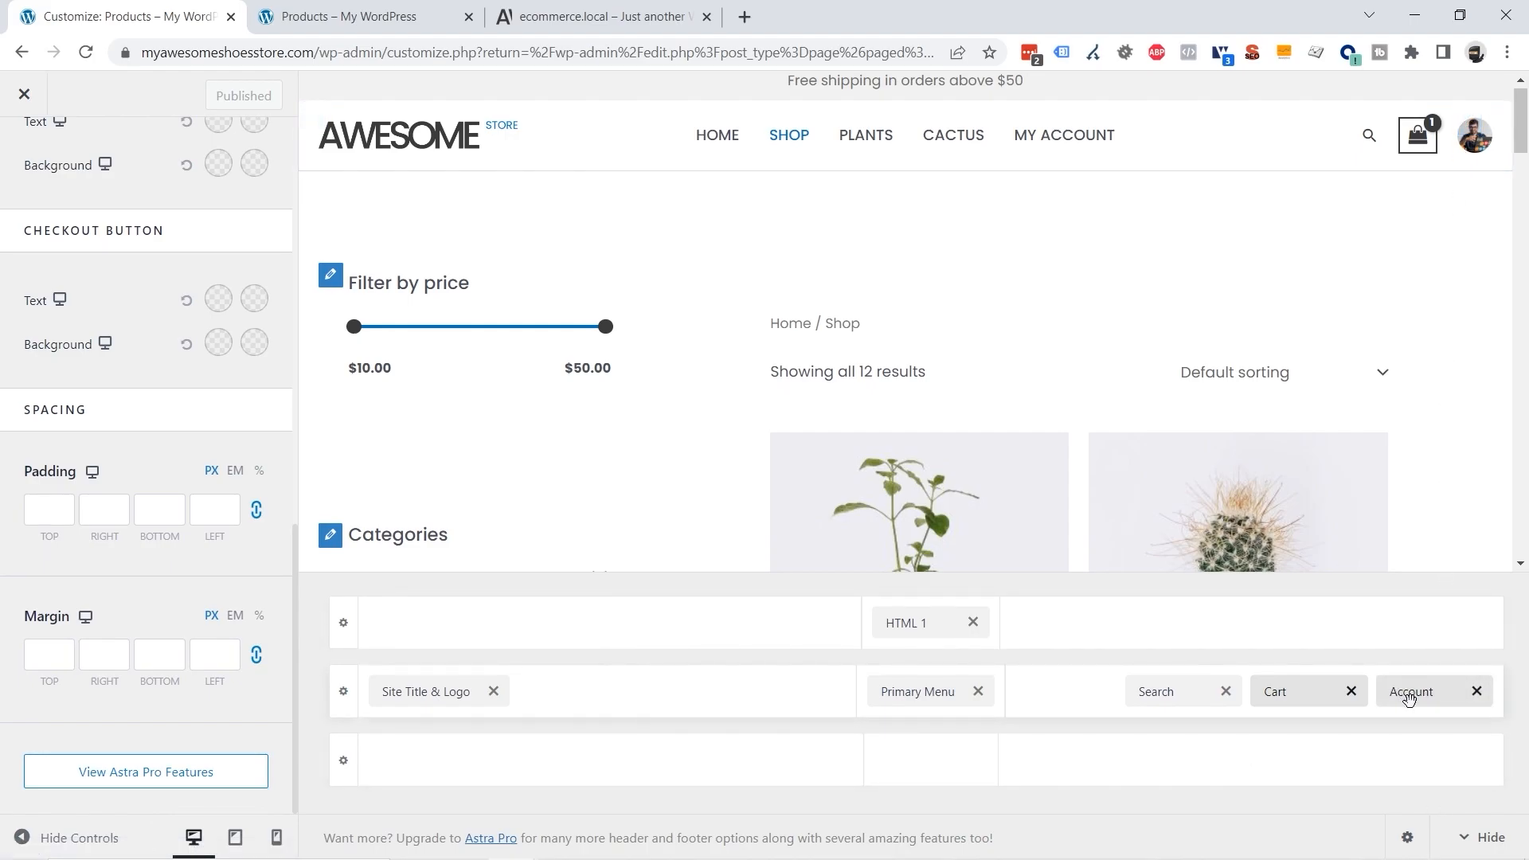
Step: Open the header's Account element and set its logged-in Profile Type to Icon
click(1409, 693)
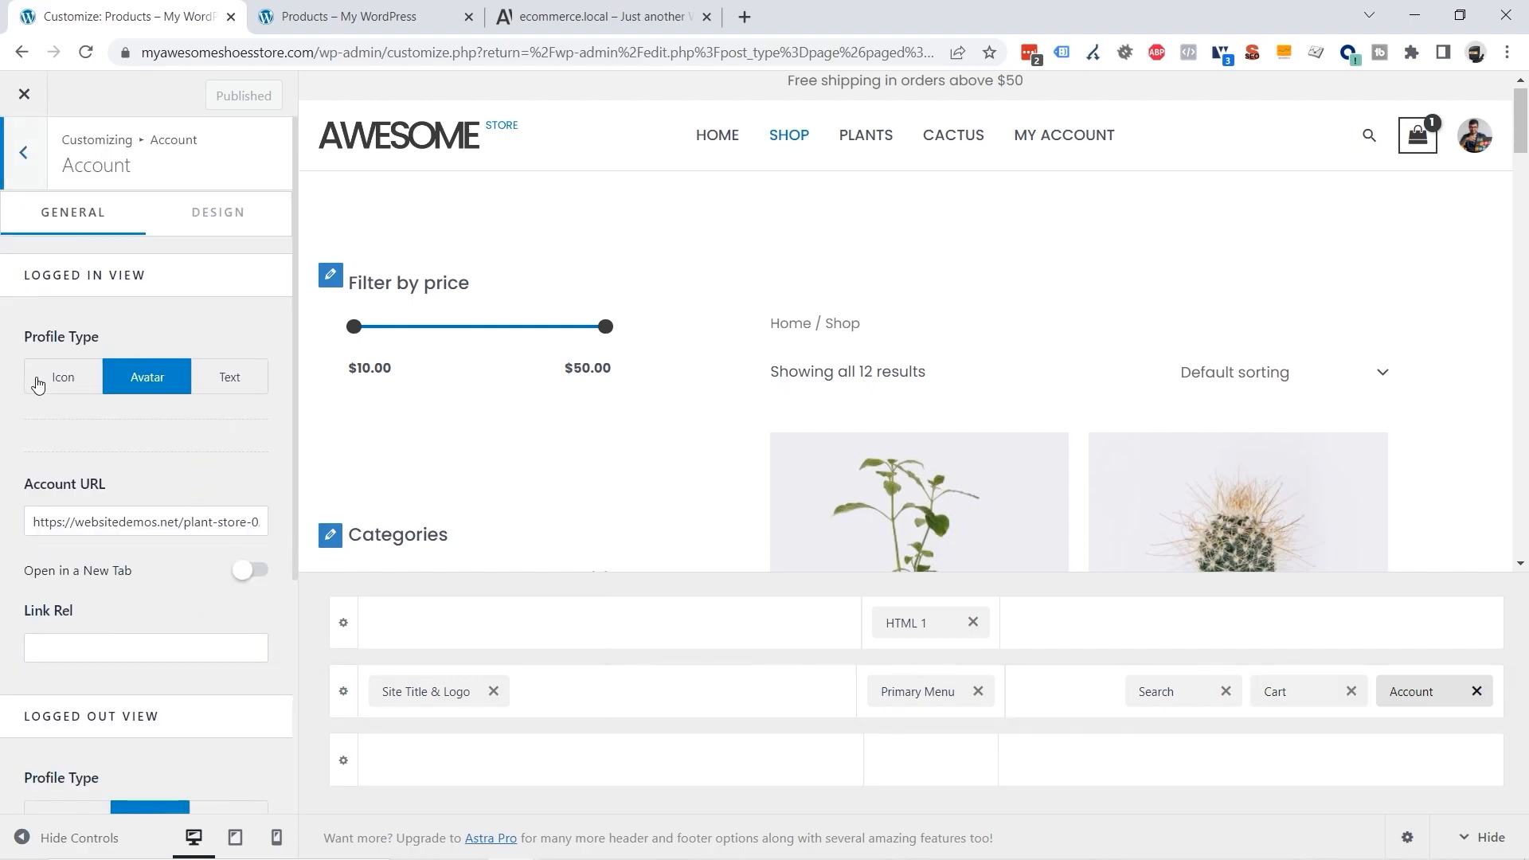
click(64, 380)
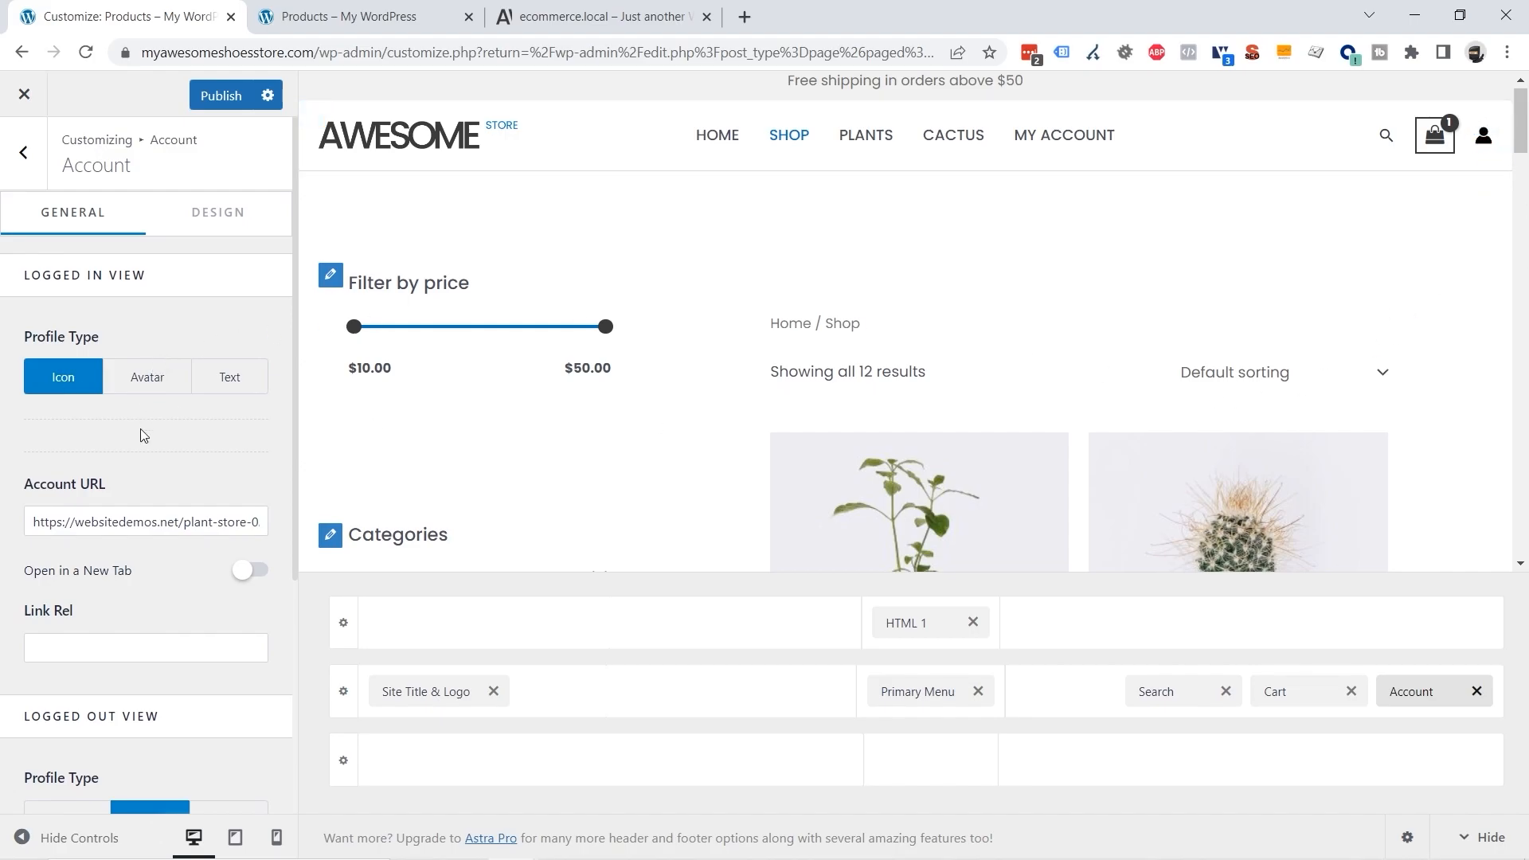
Step: Shorten the logged-in Account URL to /my-account/ by removing the demo site's address, and select the remaining path
click(109, 523)
key(End)
drag(182, 522, 26, 545)
key(BackSpace)
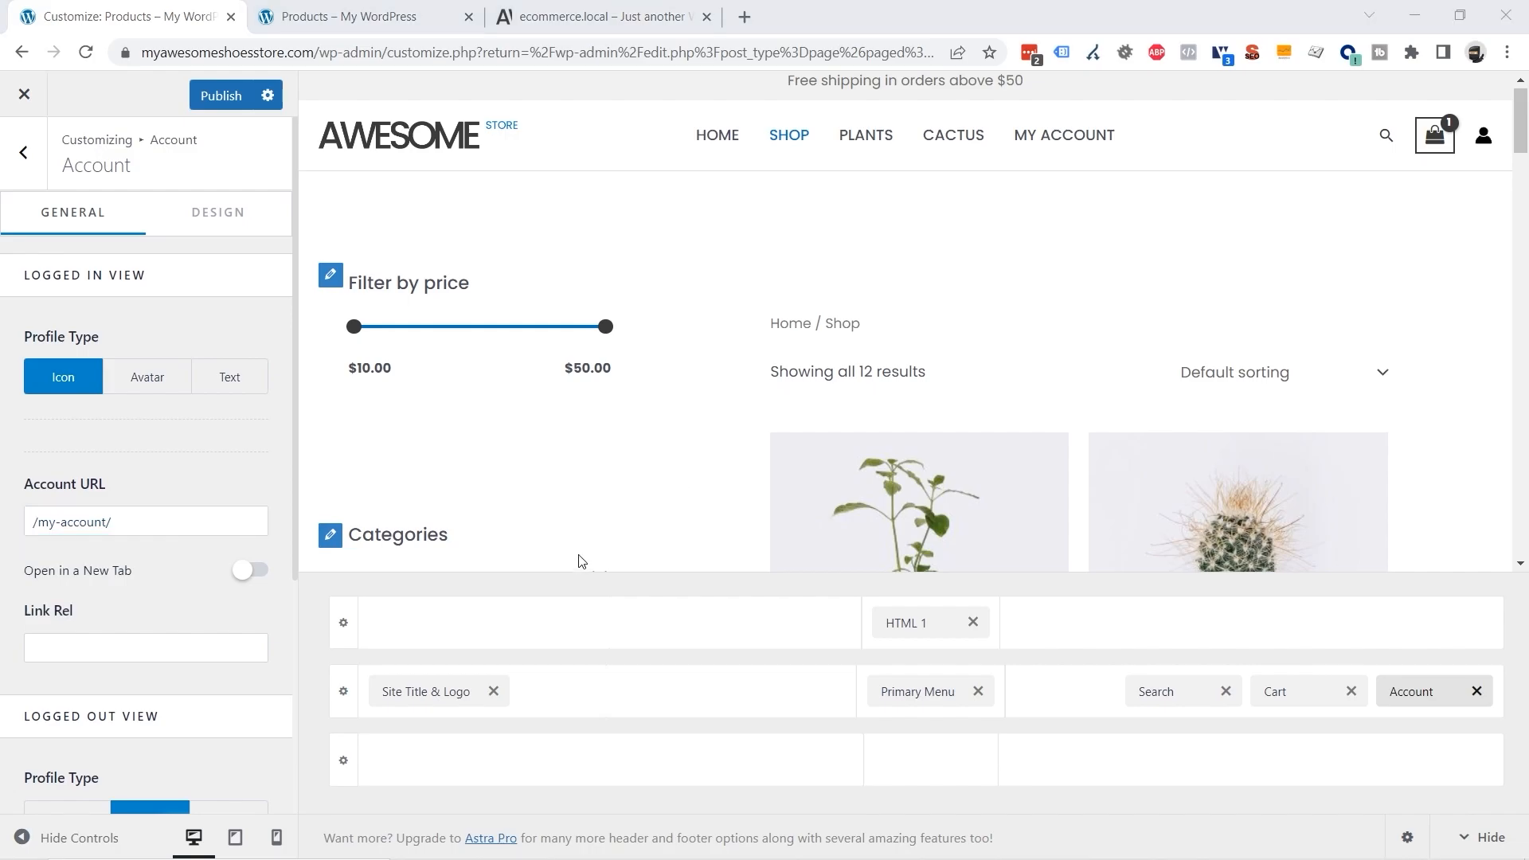
drag(161, 520, 30, 519)
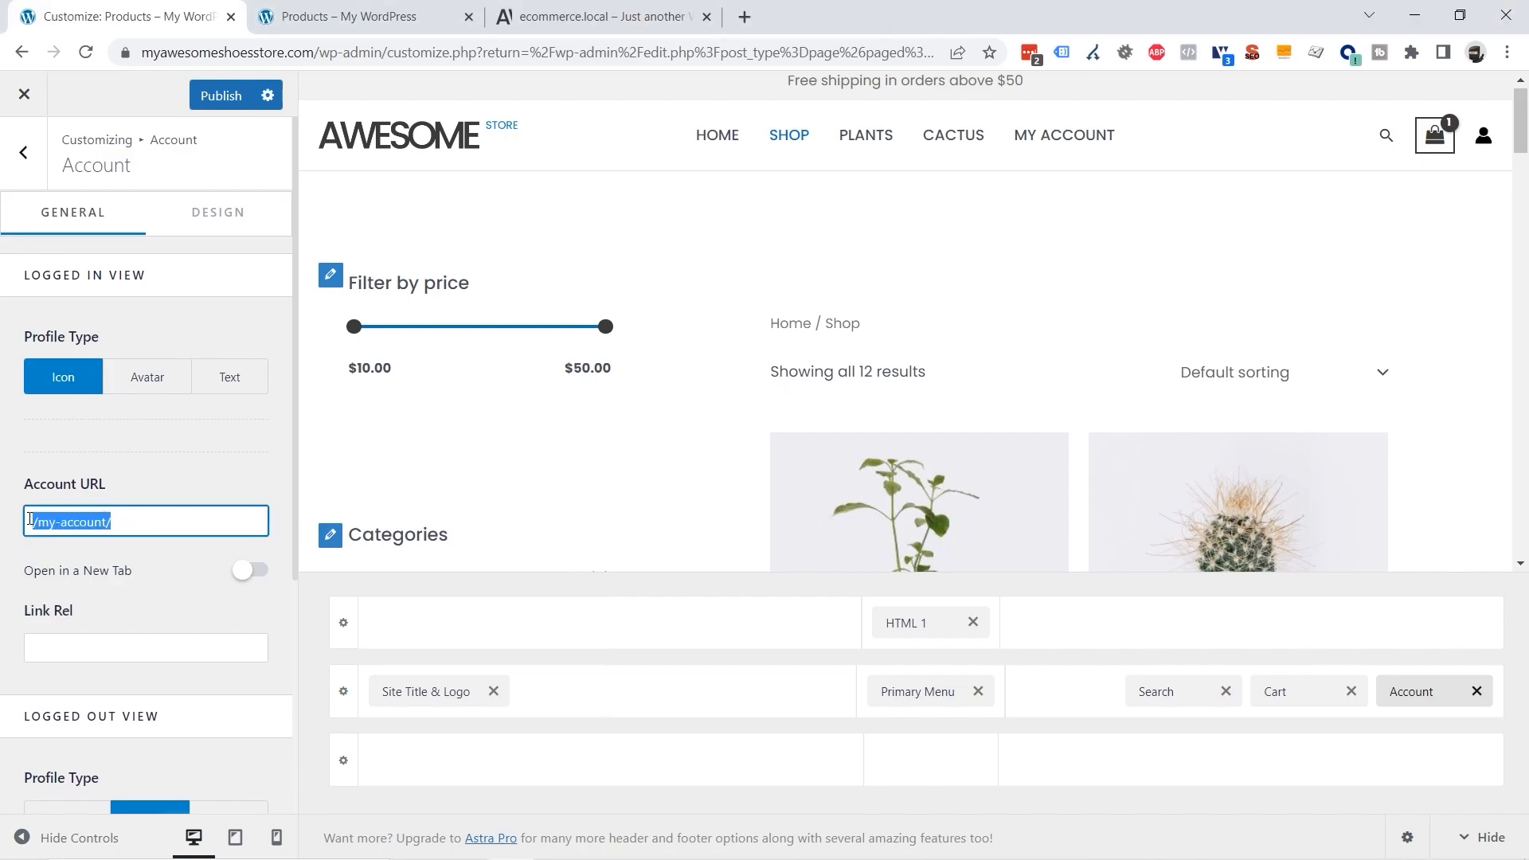
Step: Open the WordPress dashboard's Pages list in a separate tab and view the My account page to check its address
click(155, 523)
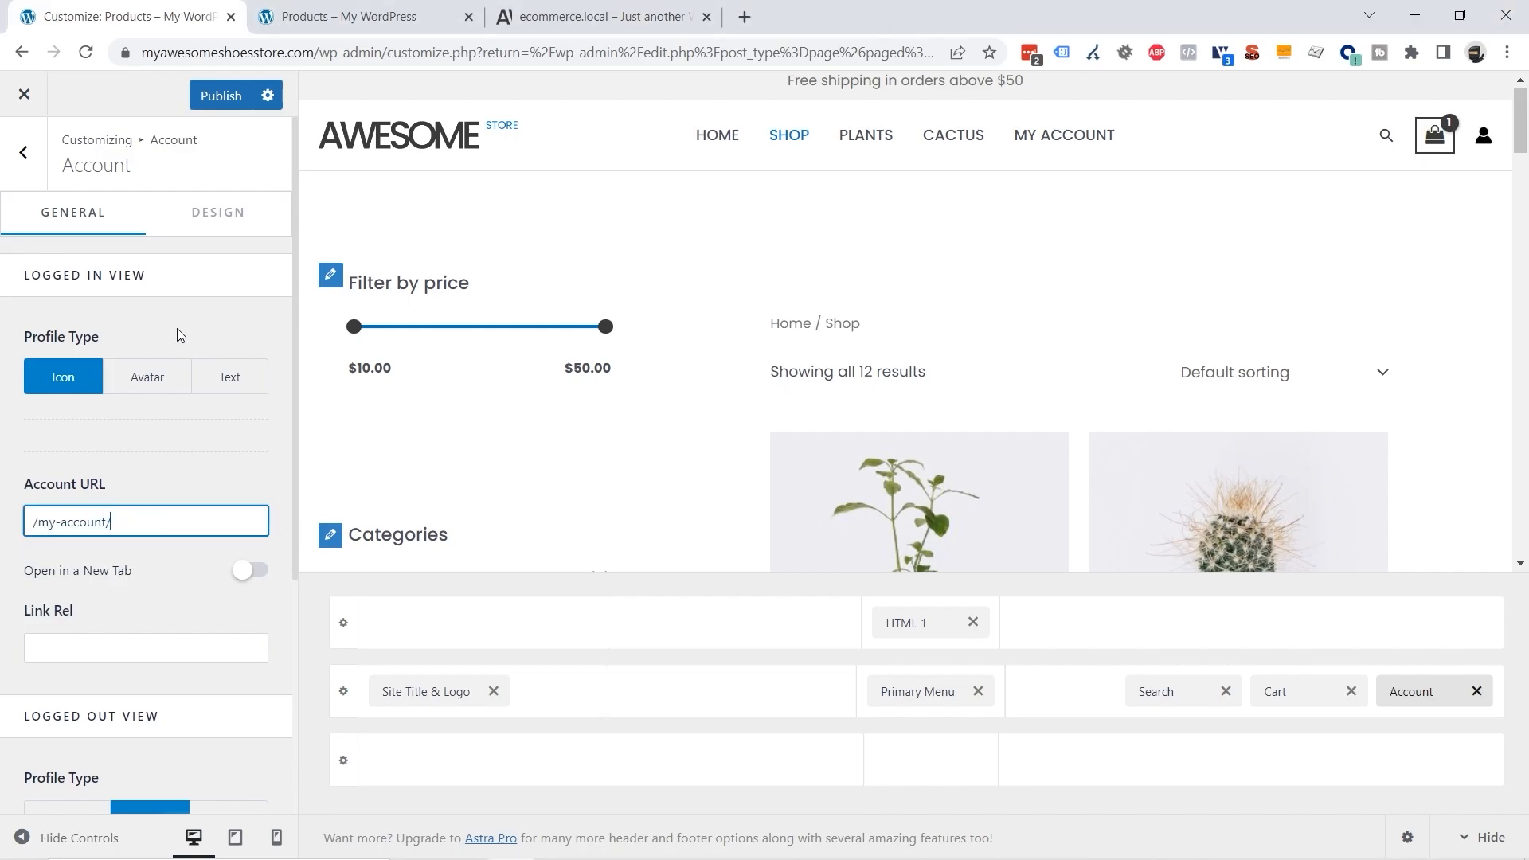
click(362, 16)
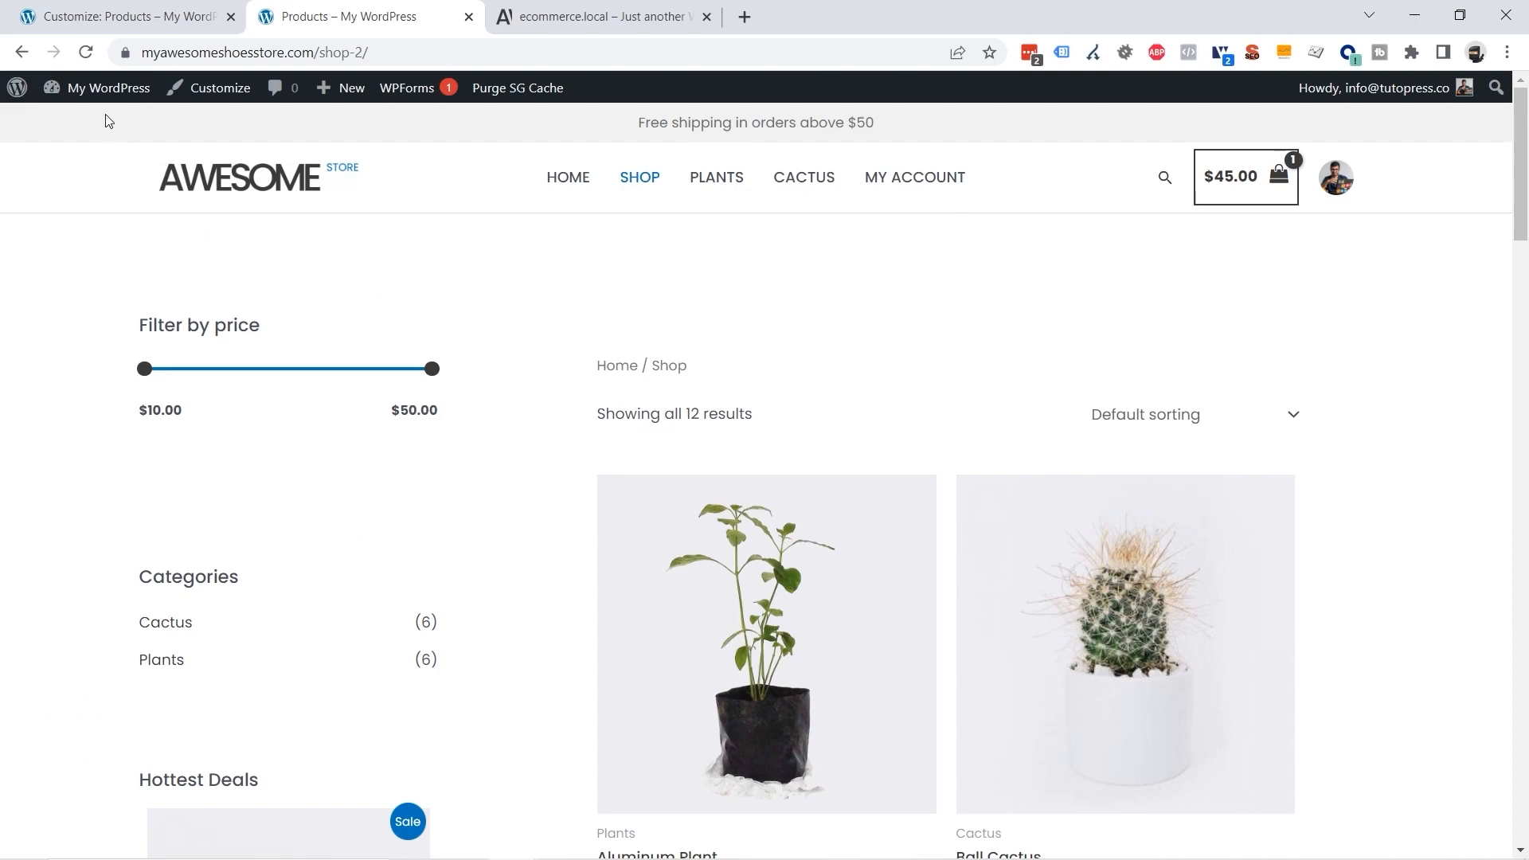
mouse_move(112, 99)
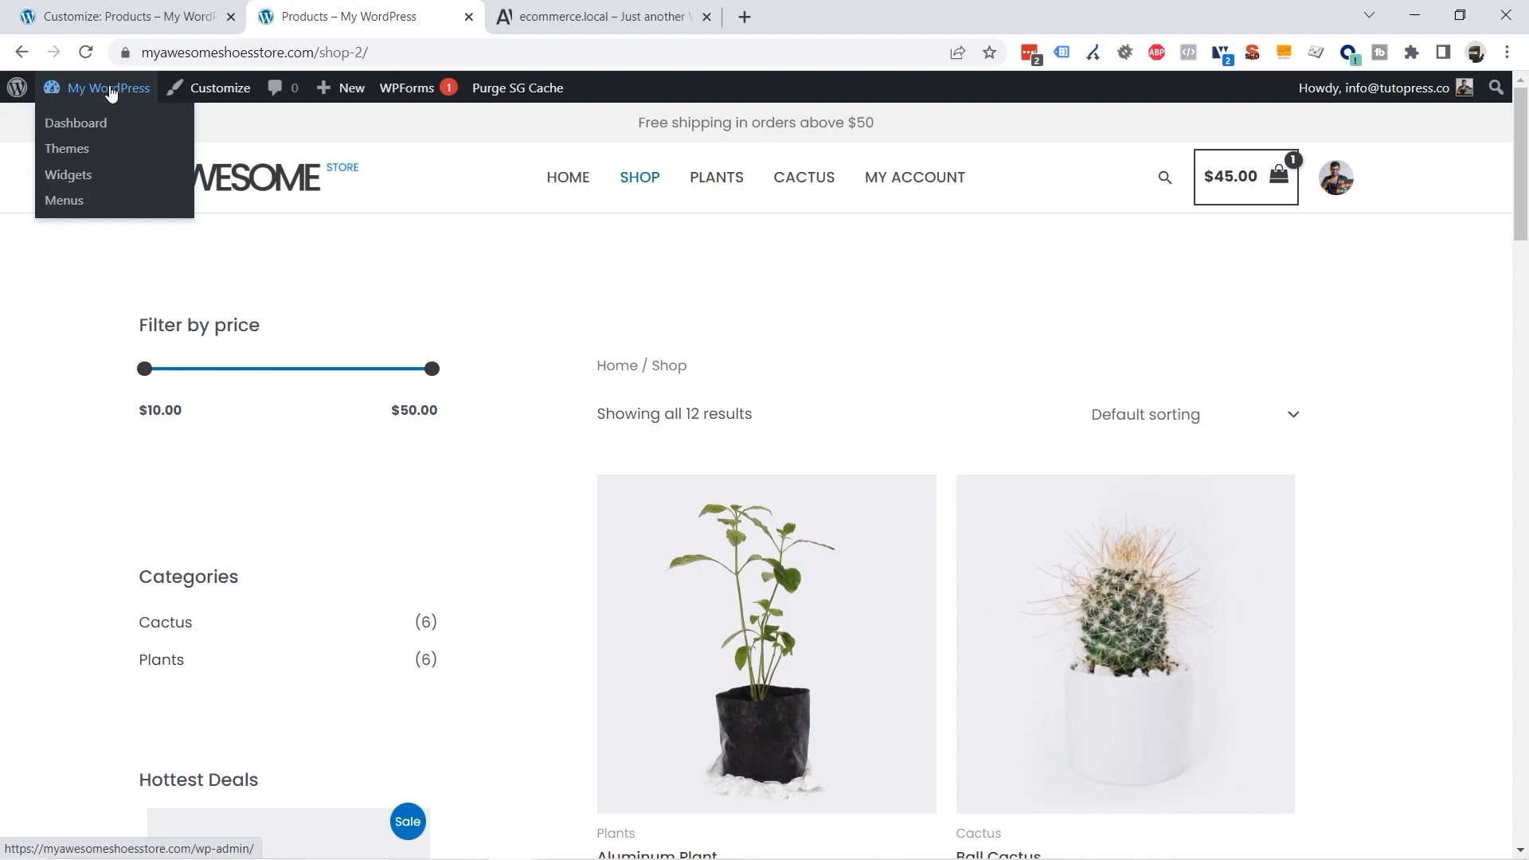
middle_click(112, 90)
drag(513, 16, 351, 22)
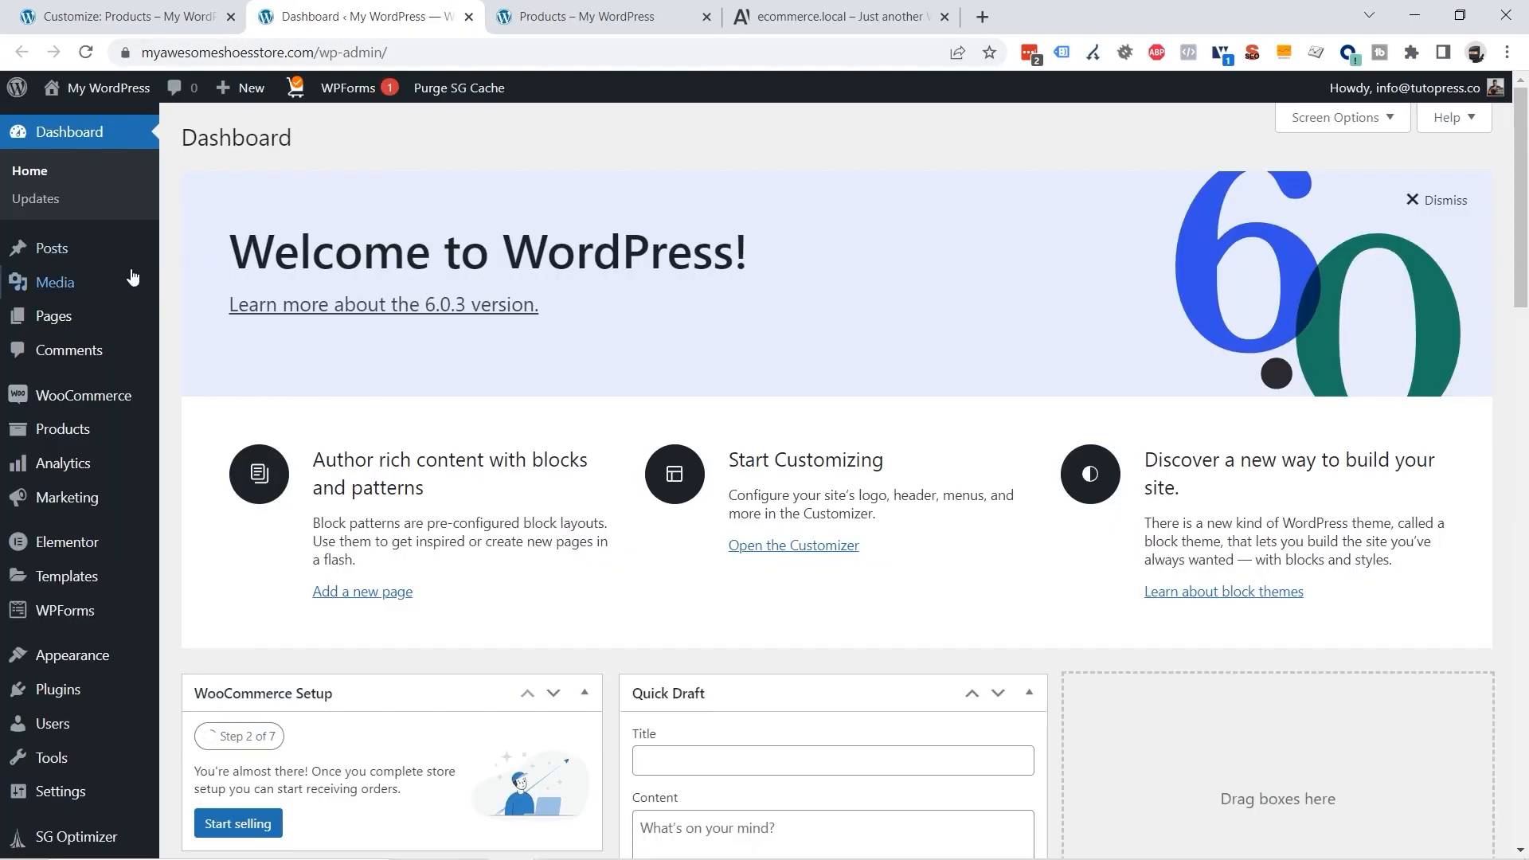
click(77, 313)
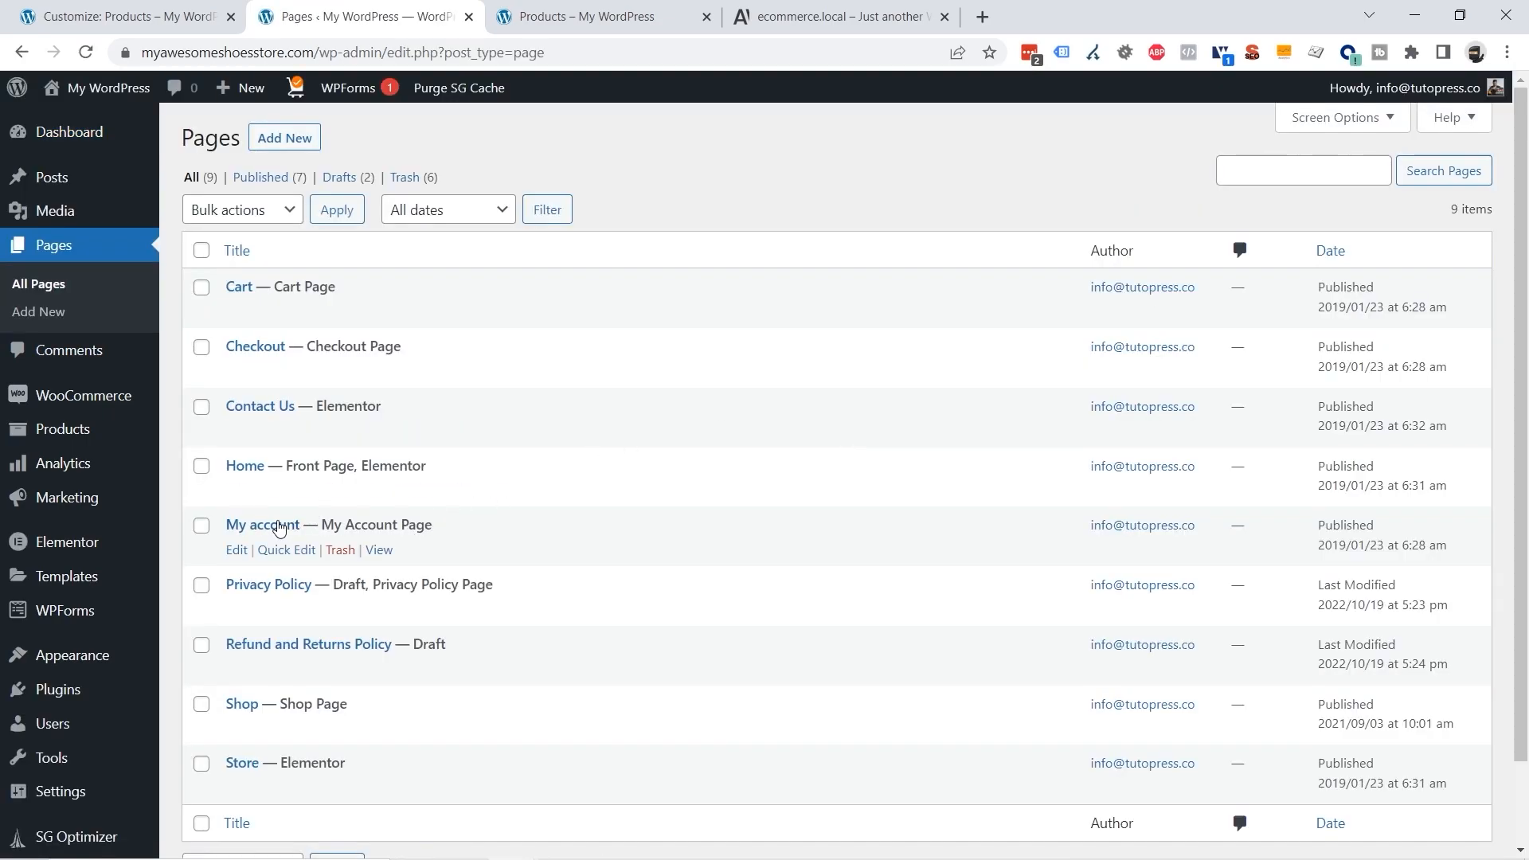
click(380, 554)
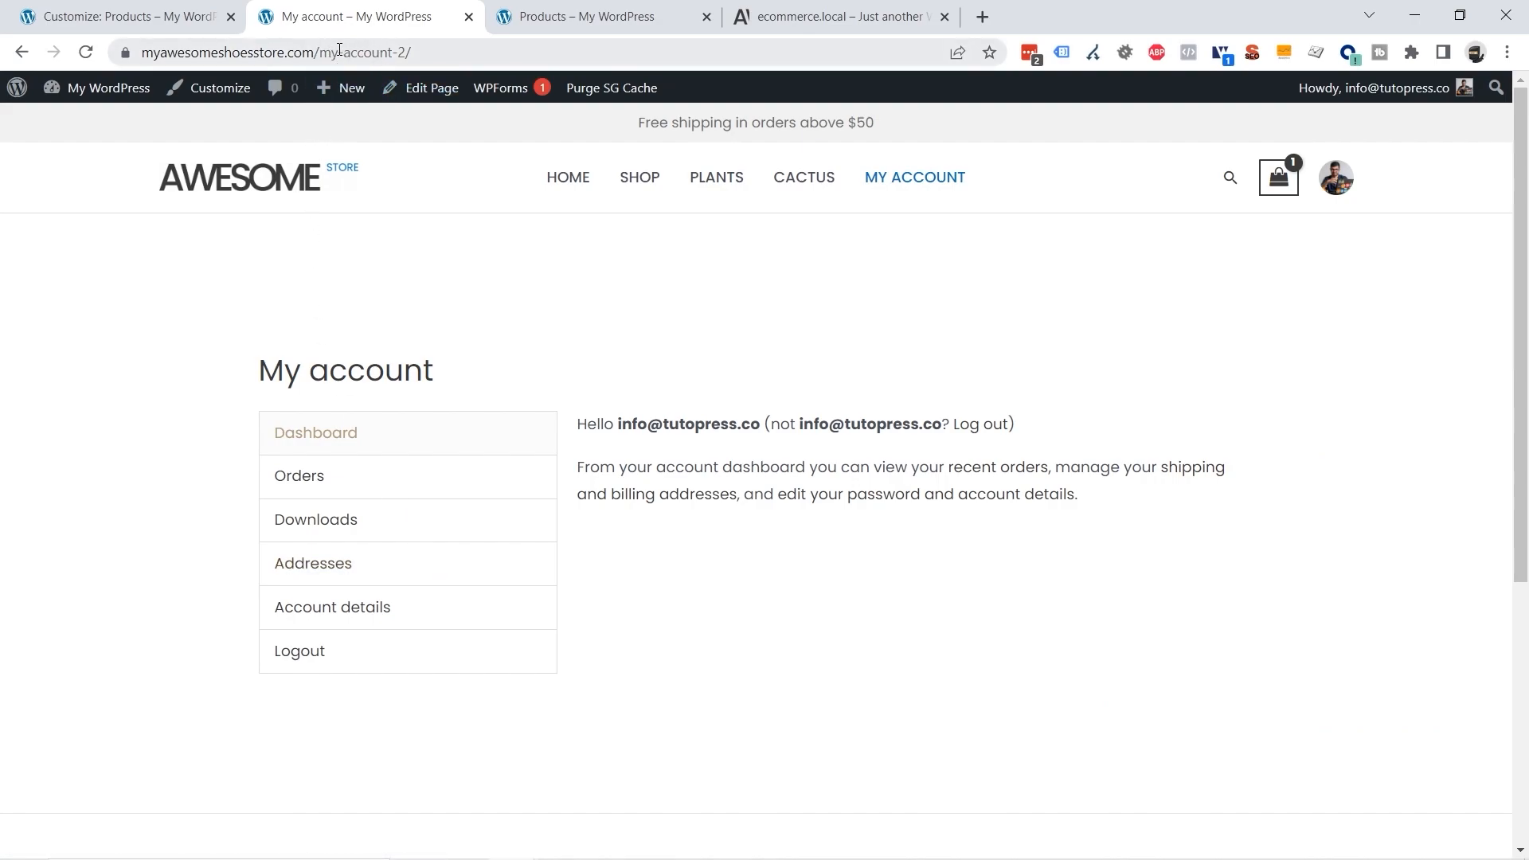
drag(320, 53, 414, 56)
click(417, 56)
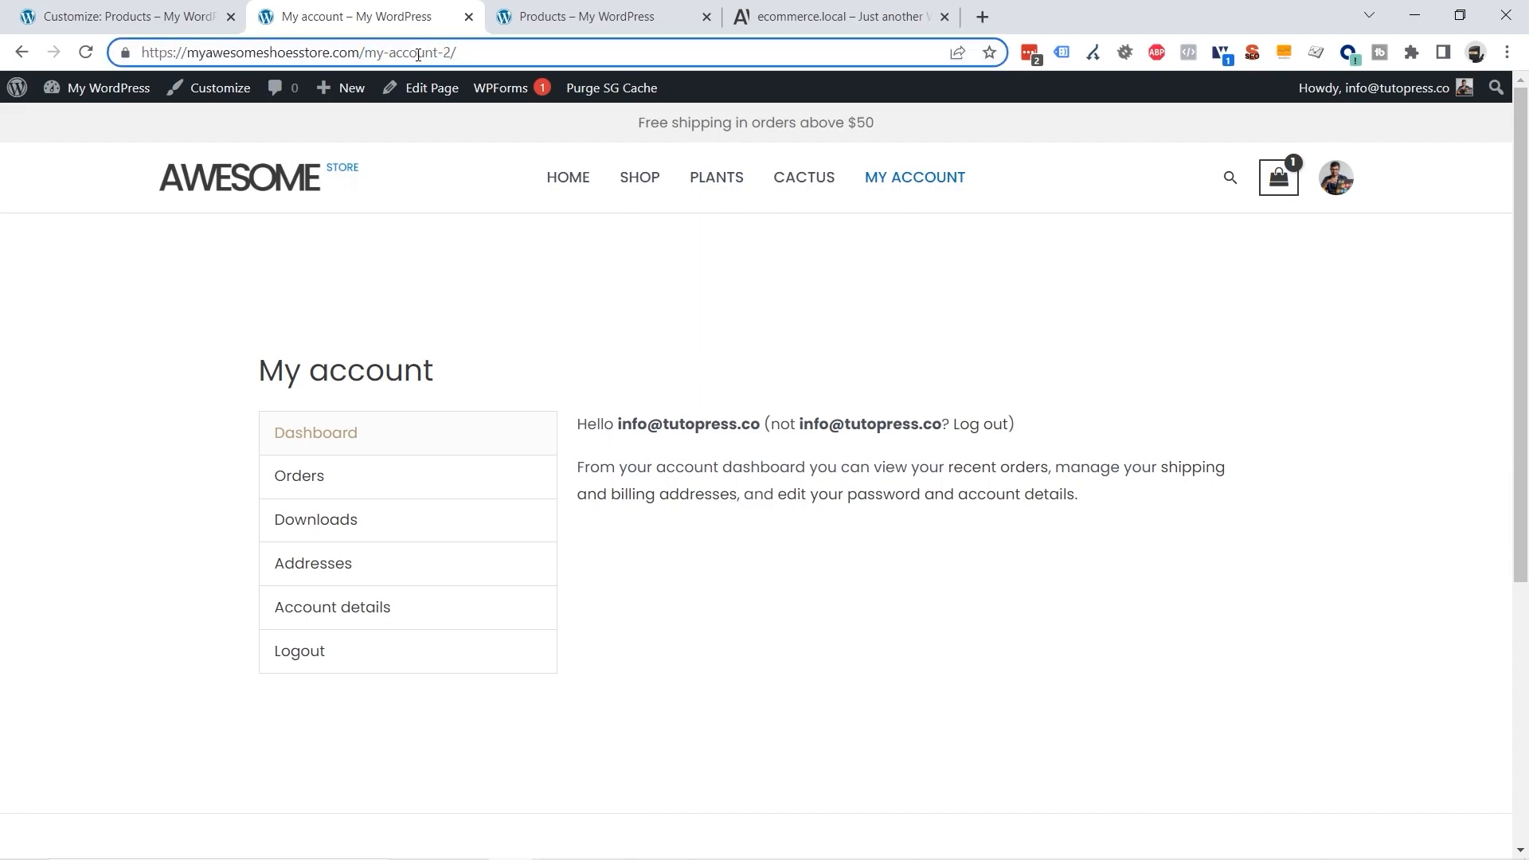
Step: Return to the Pages list and change the My account page's slug to my-account through Quick Edit
click(32, 52)
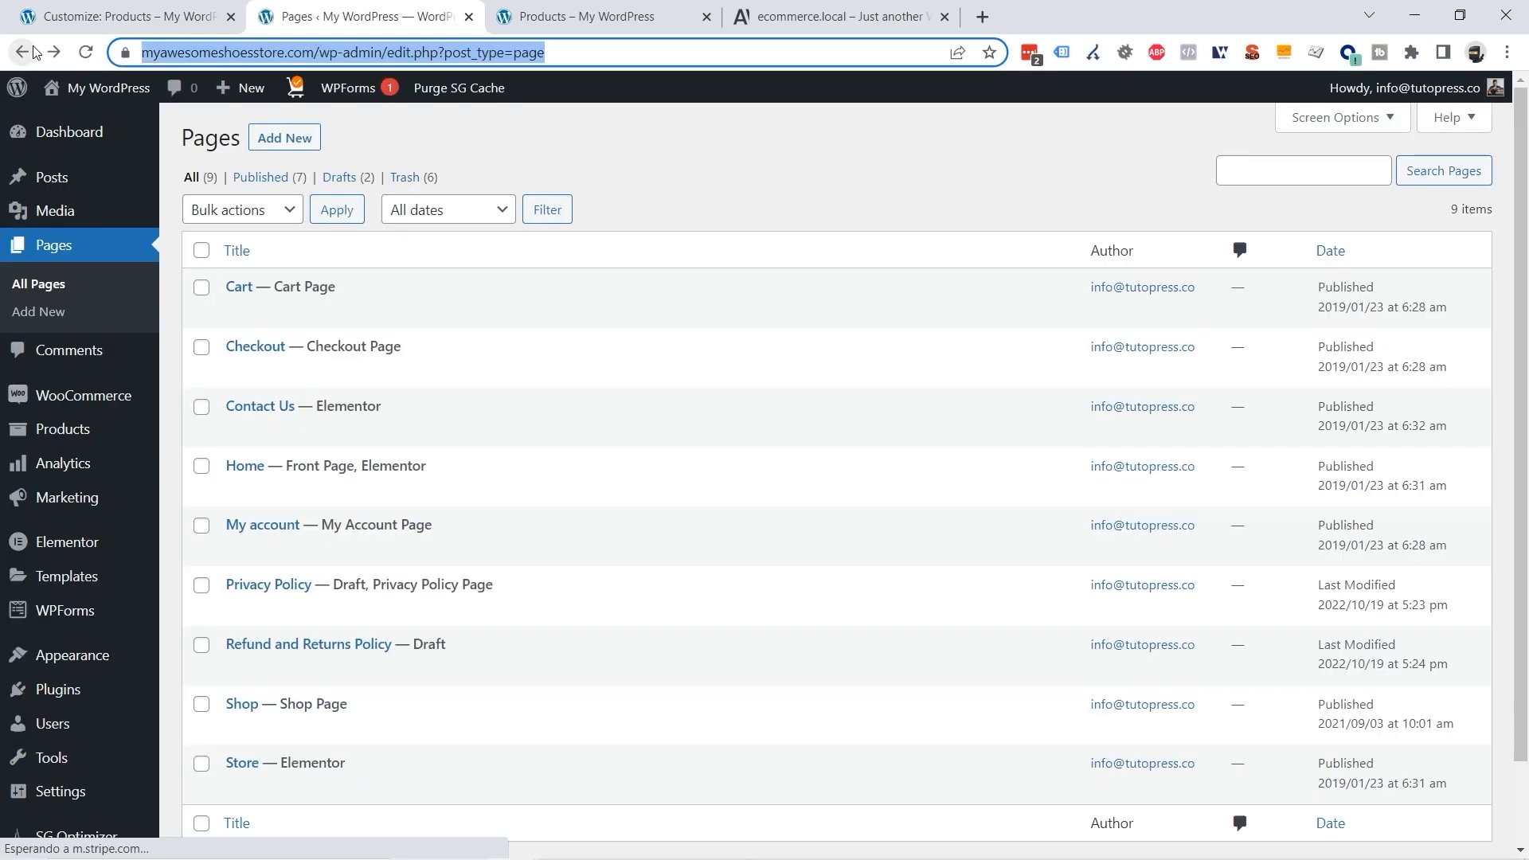
mouse_move(263, 548)
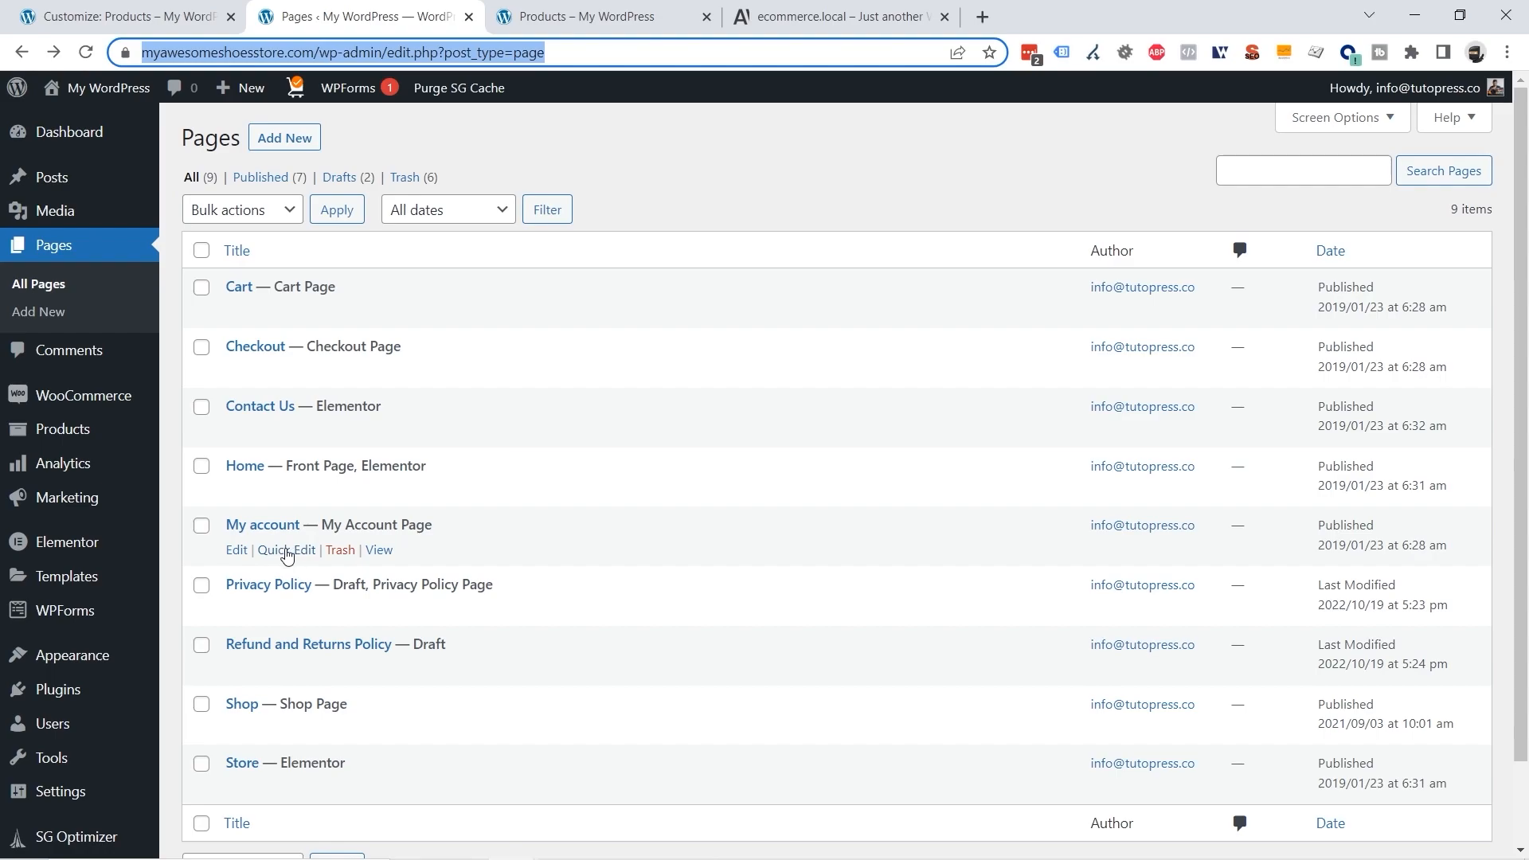
click(286, 550)
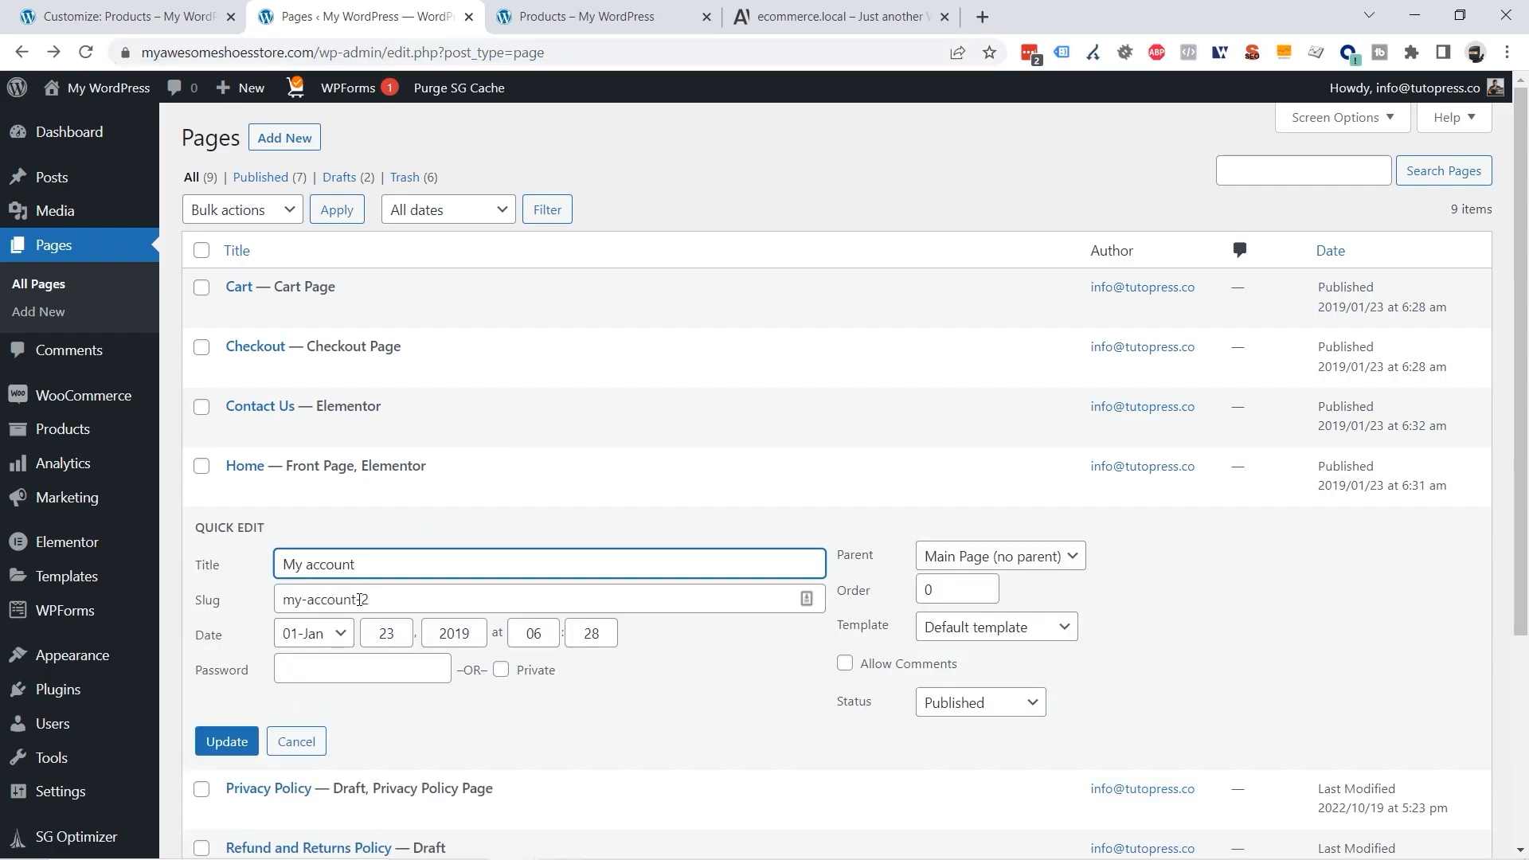
drag(361, 599, 371, 598)
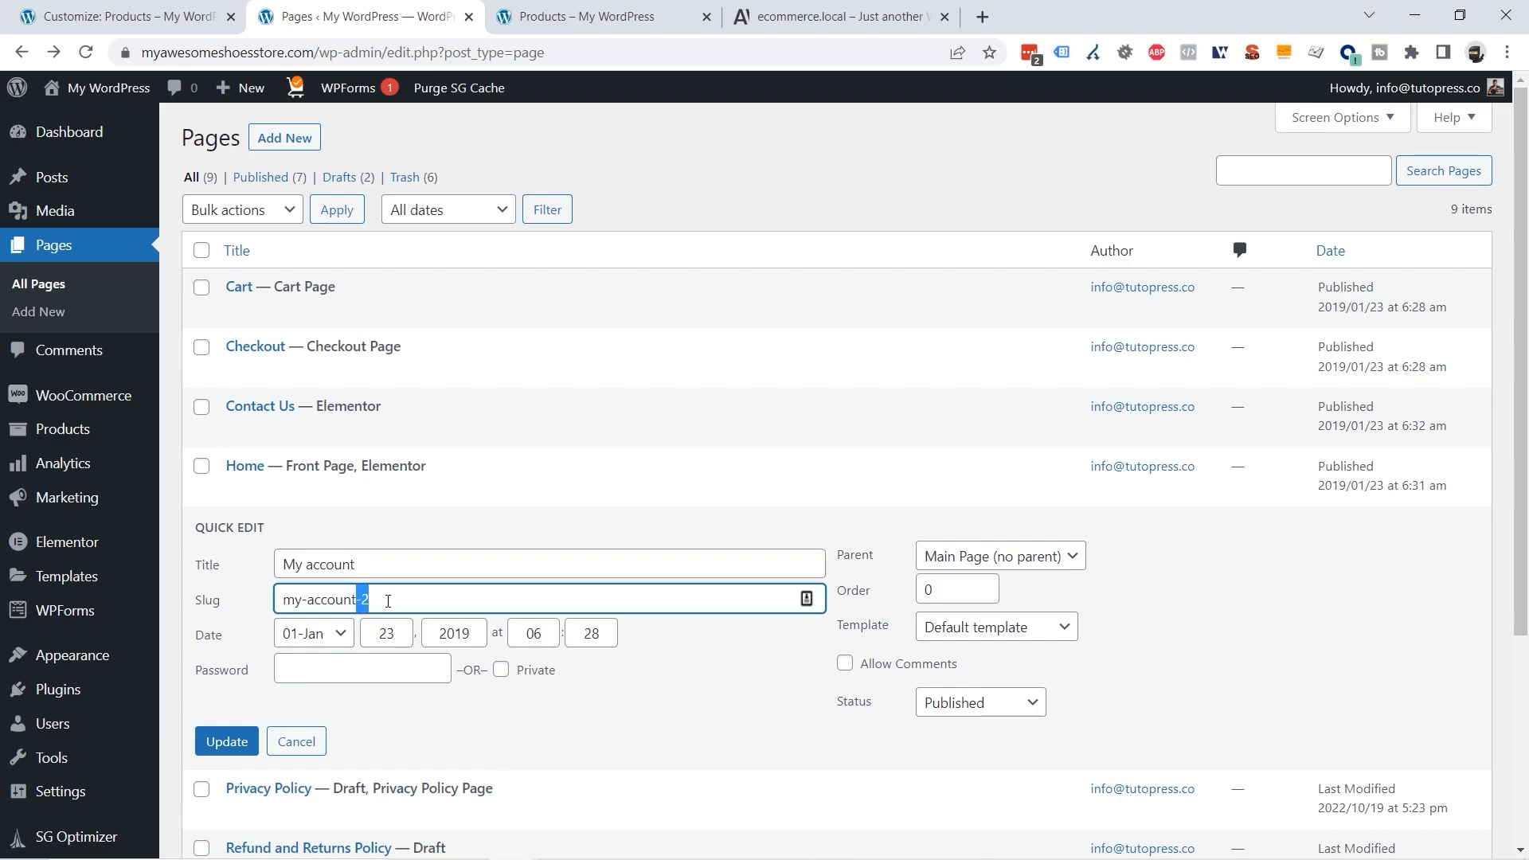
key(BackSpace)
click(239, 747)
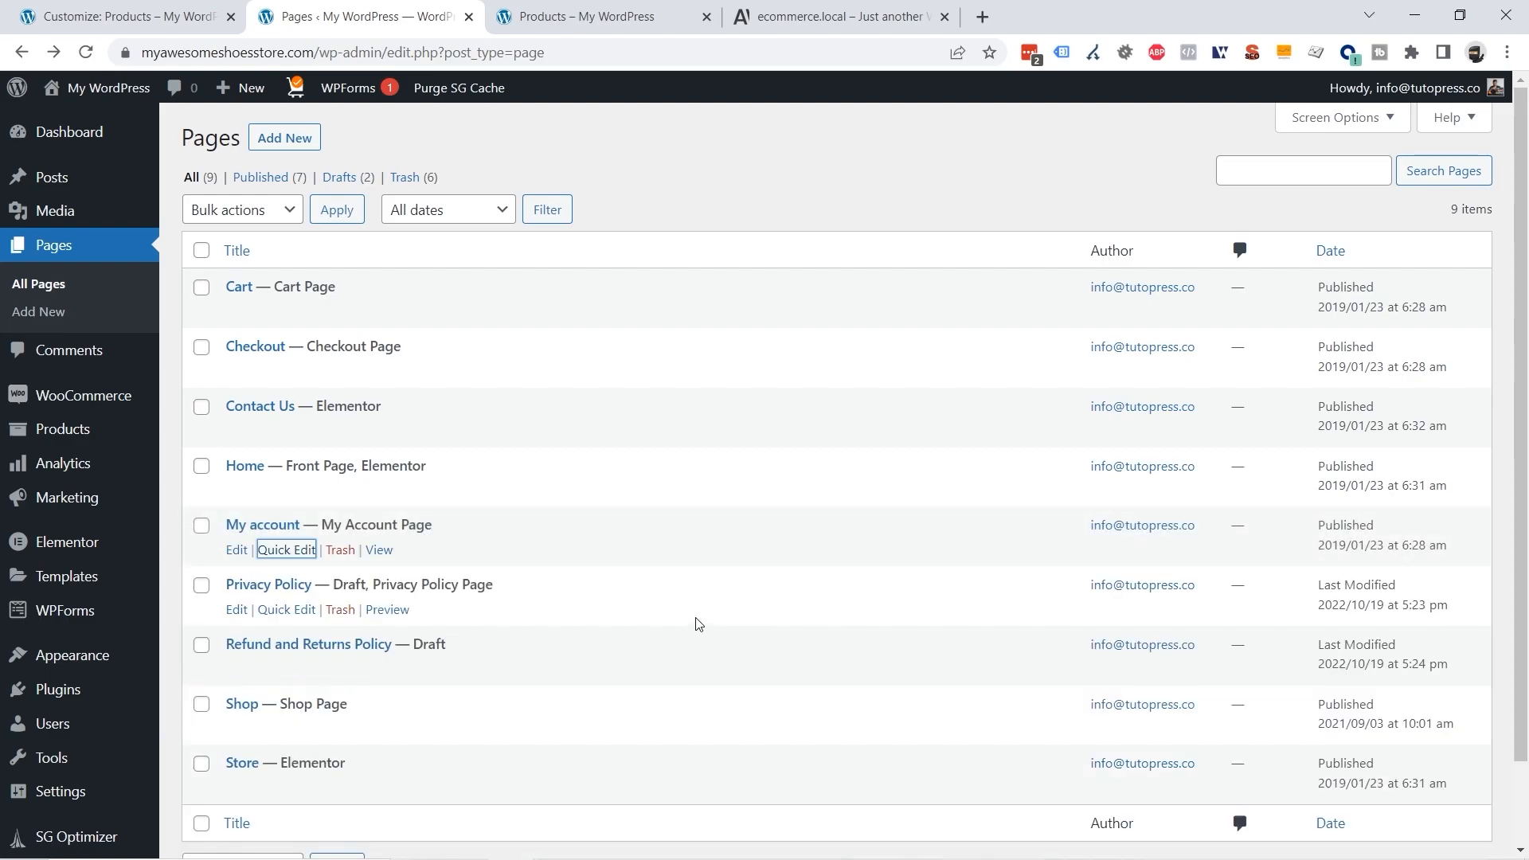
Step: View the My account page and compare its address with the header Account URL in the Customizer
click(379, 550)
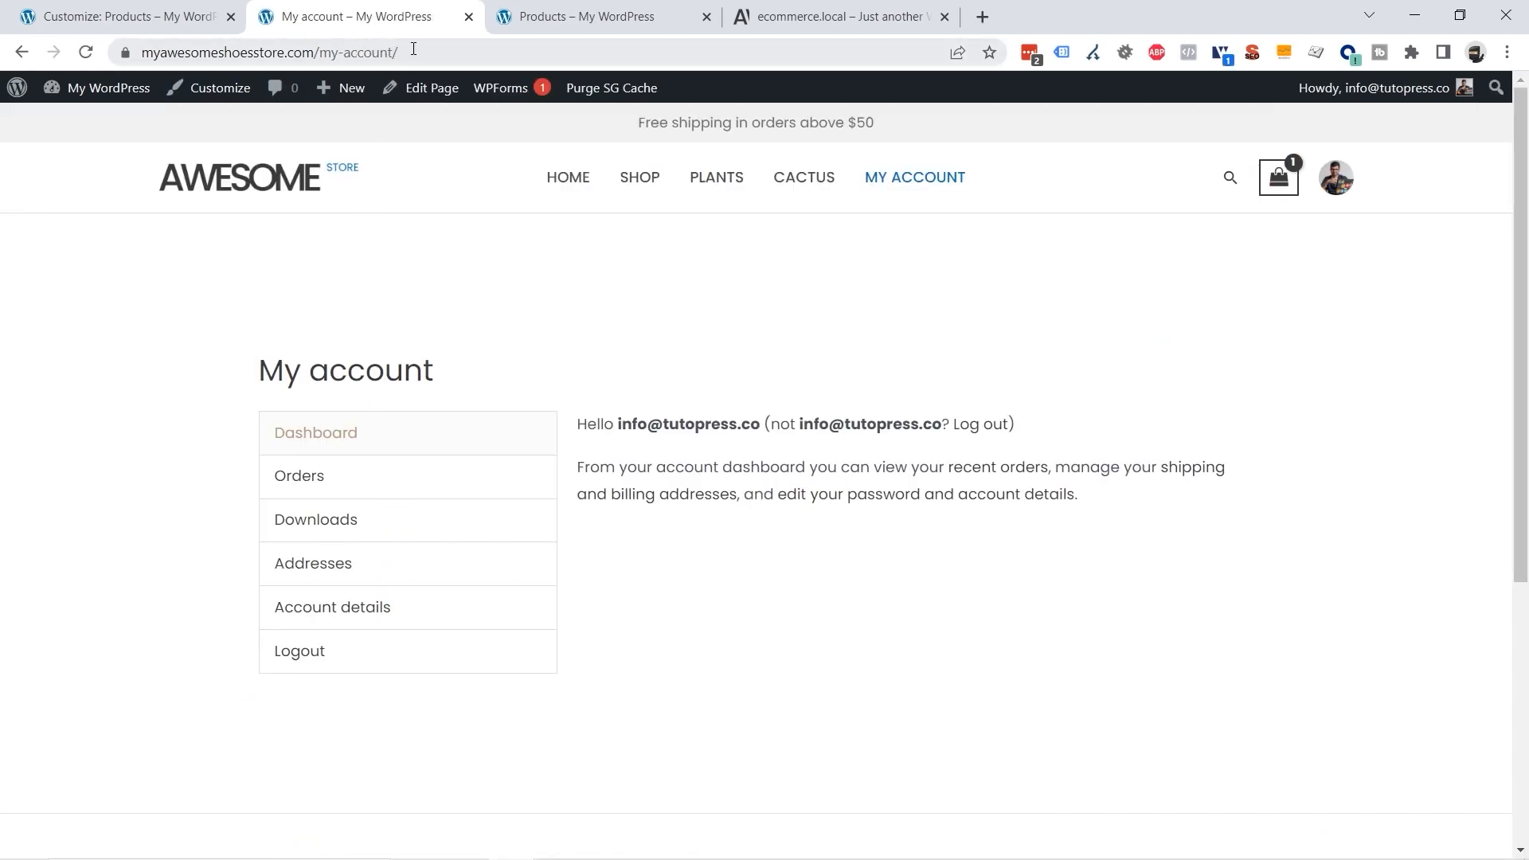
drag(414, 52, 320, 56)
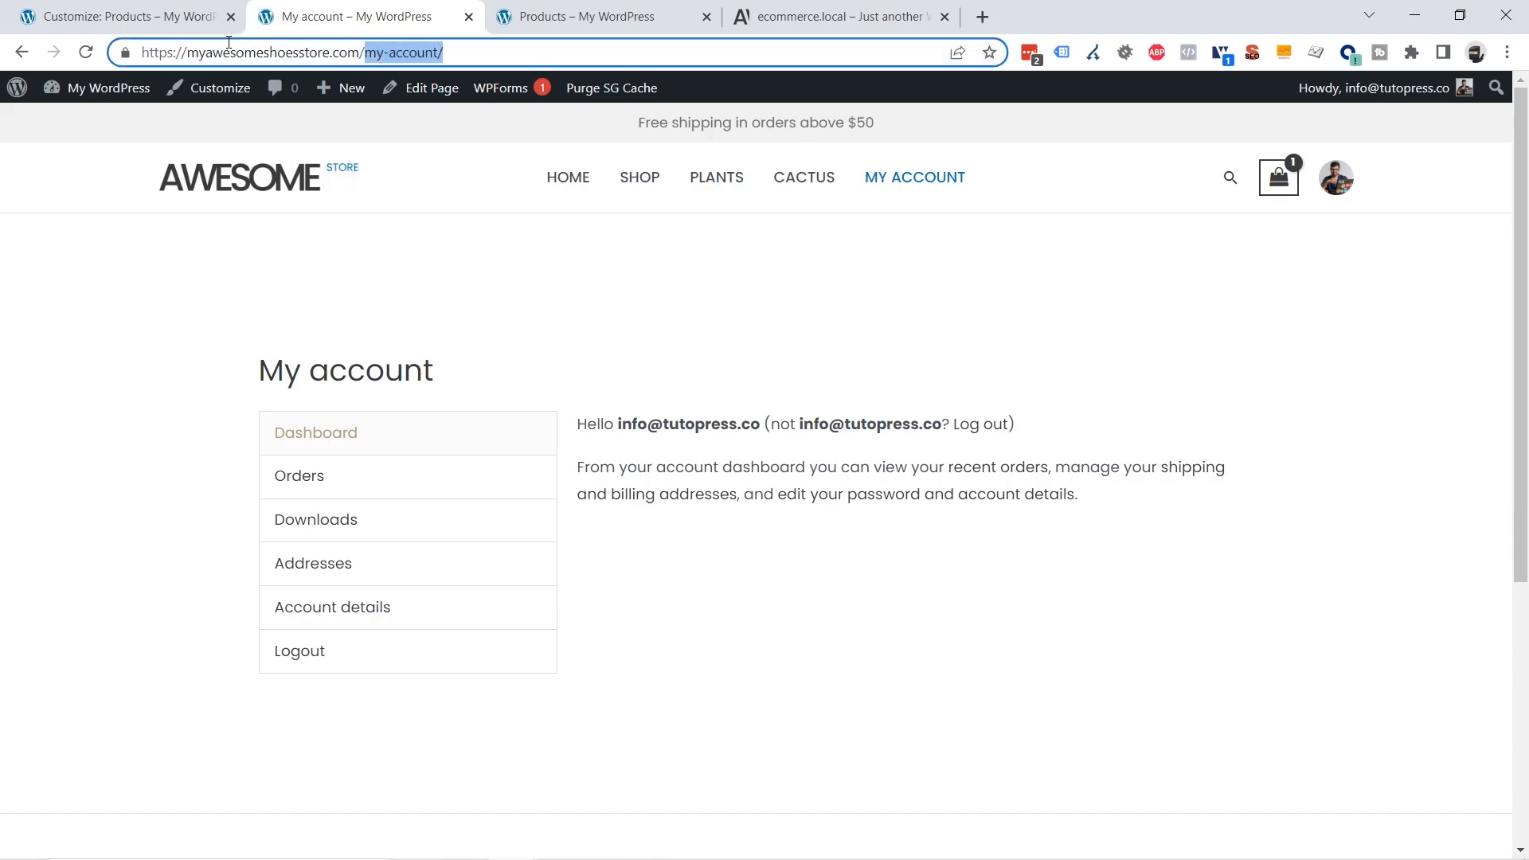
click(146, 16)
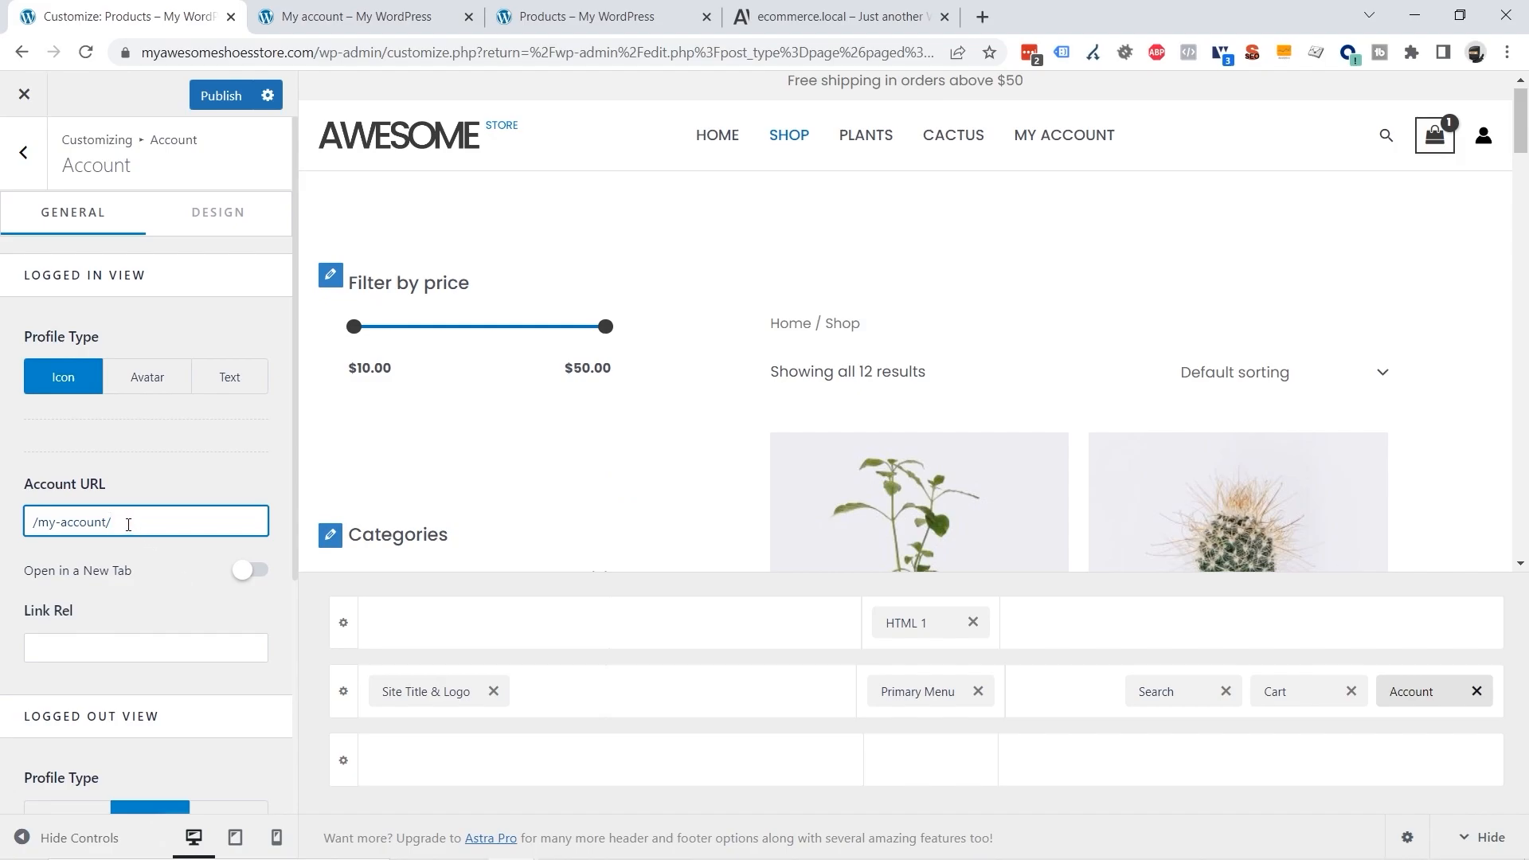
drag(131, 525, 16, 532)
click(150, 525)
drag(144, 521, 27, 527)
click(154, 524)
click(165, 456)
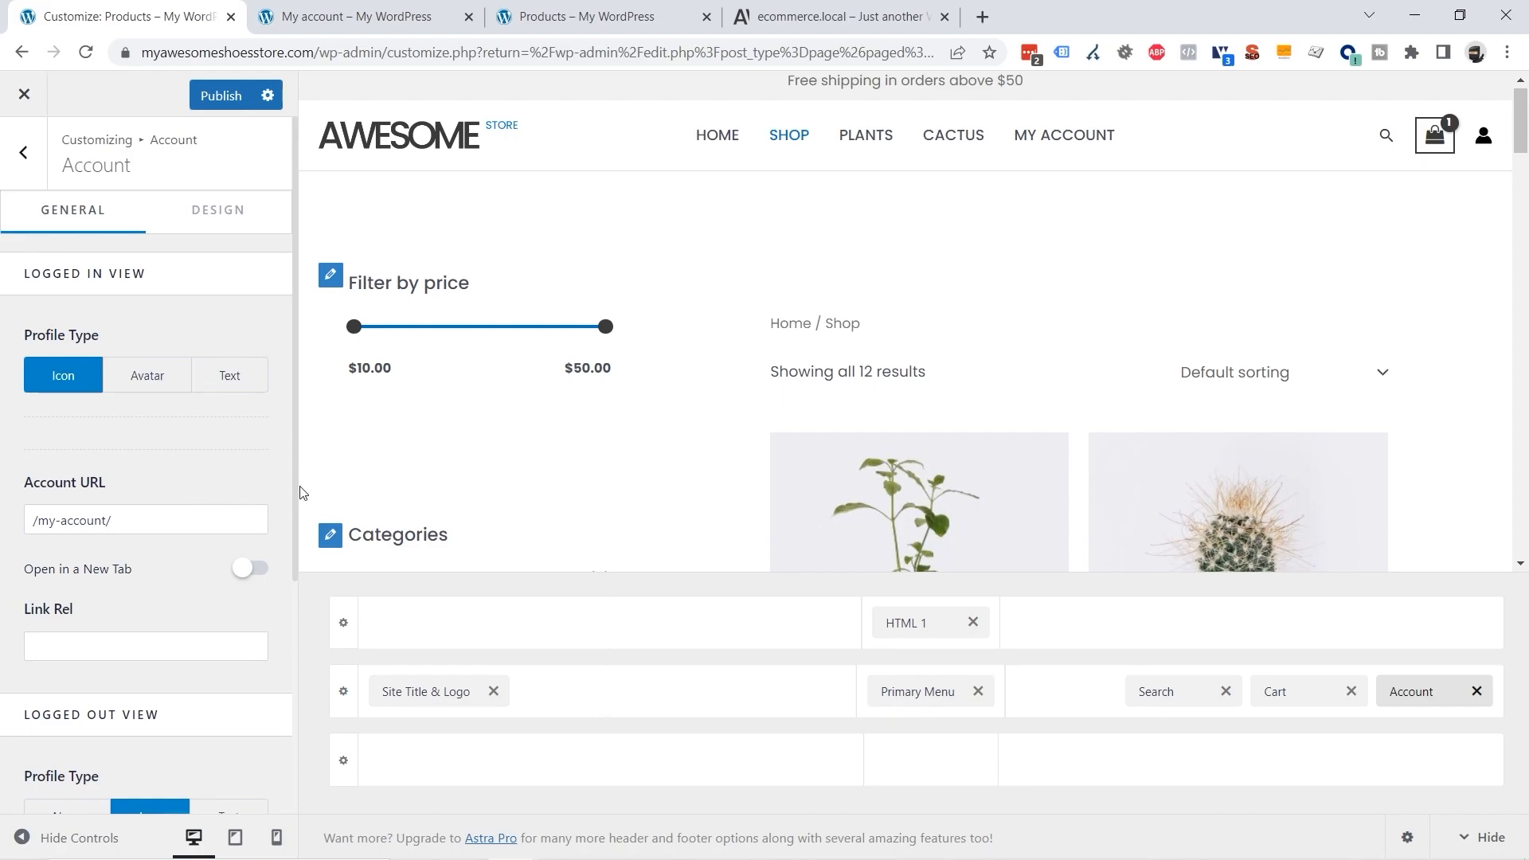
Step: Copy the logged-in Account URL and replace the logged-out view's Login URL with /my-account/
scroll(235, 422, down, 3)
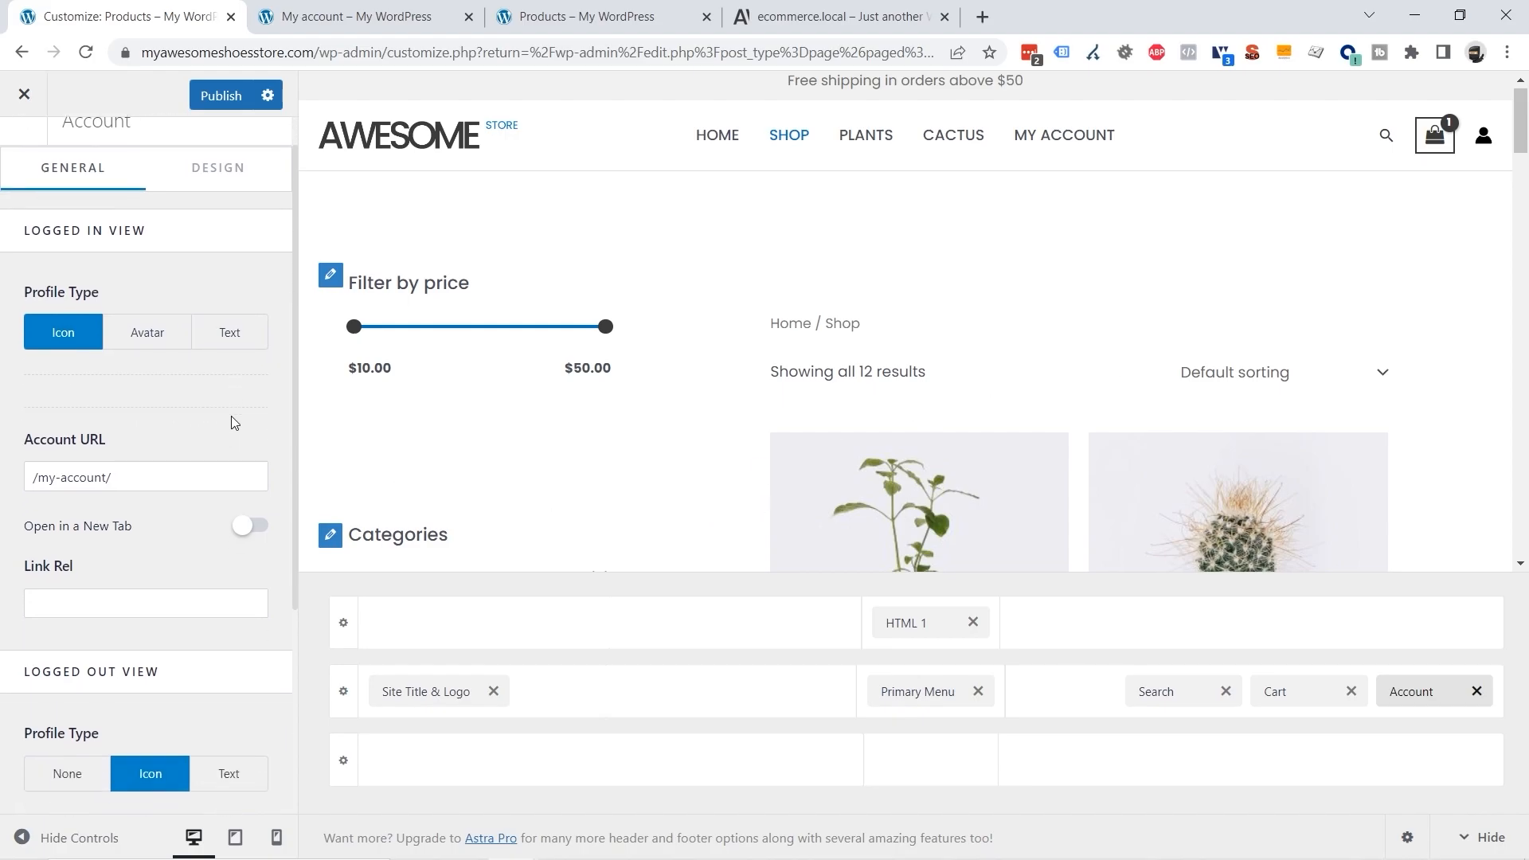
scroll(235, 417, down, 2)
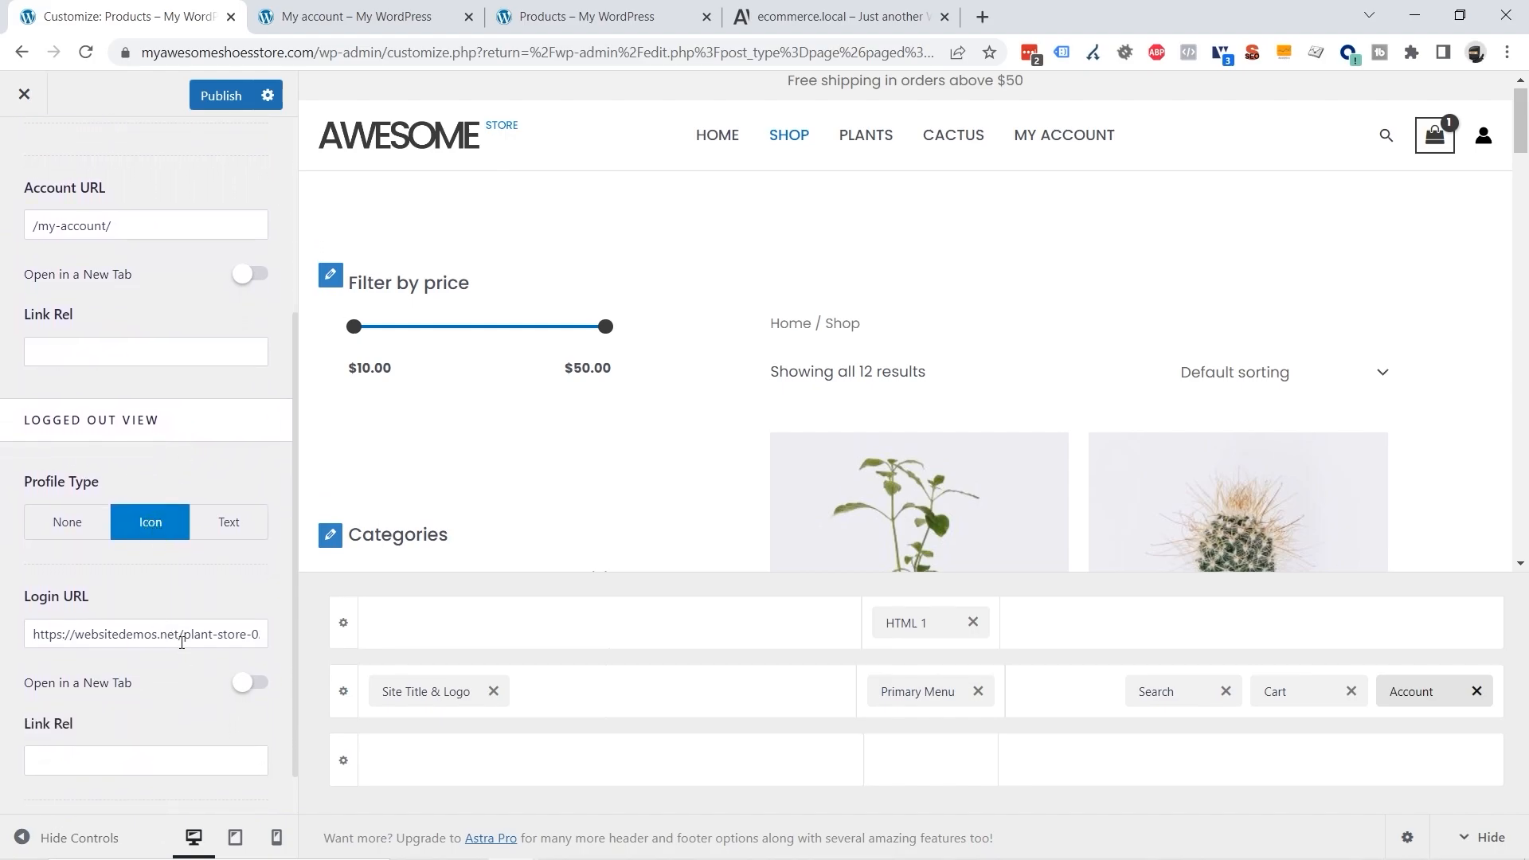
drag(33, 596, 138, 600)
drag(223, 634, 236, 633)
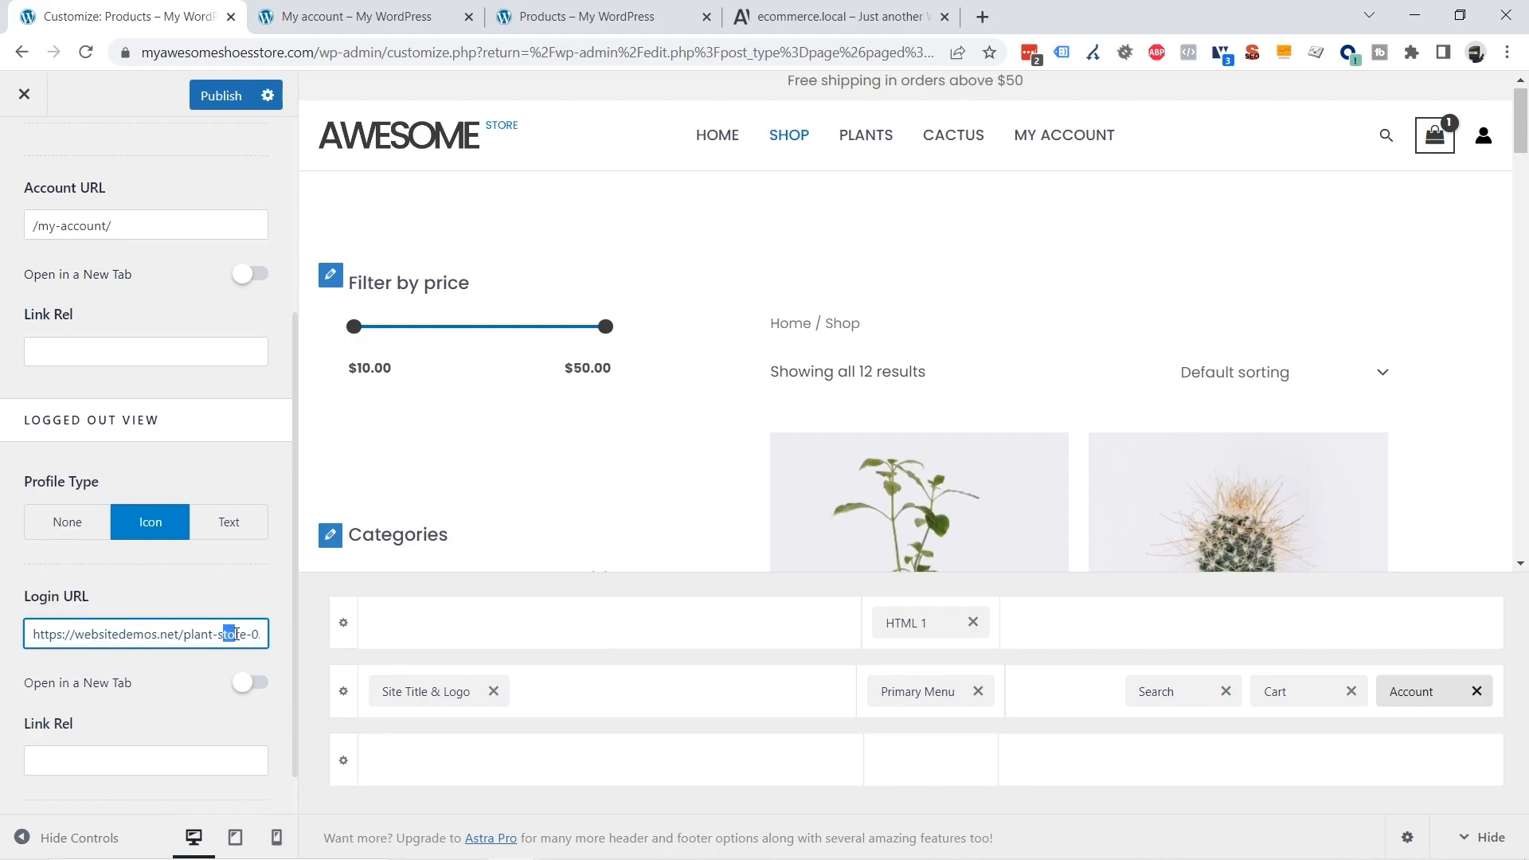
scroll(236, 633, up, 2)
click(115, 325)
triple_click(115, 324)
key(ctrl+c)
scroll(159, 370, down, 2)
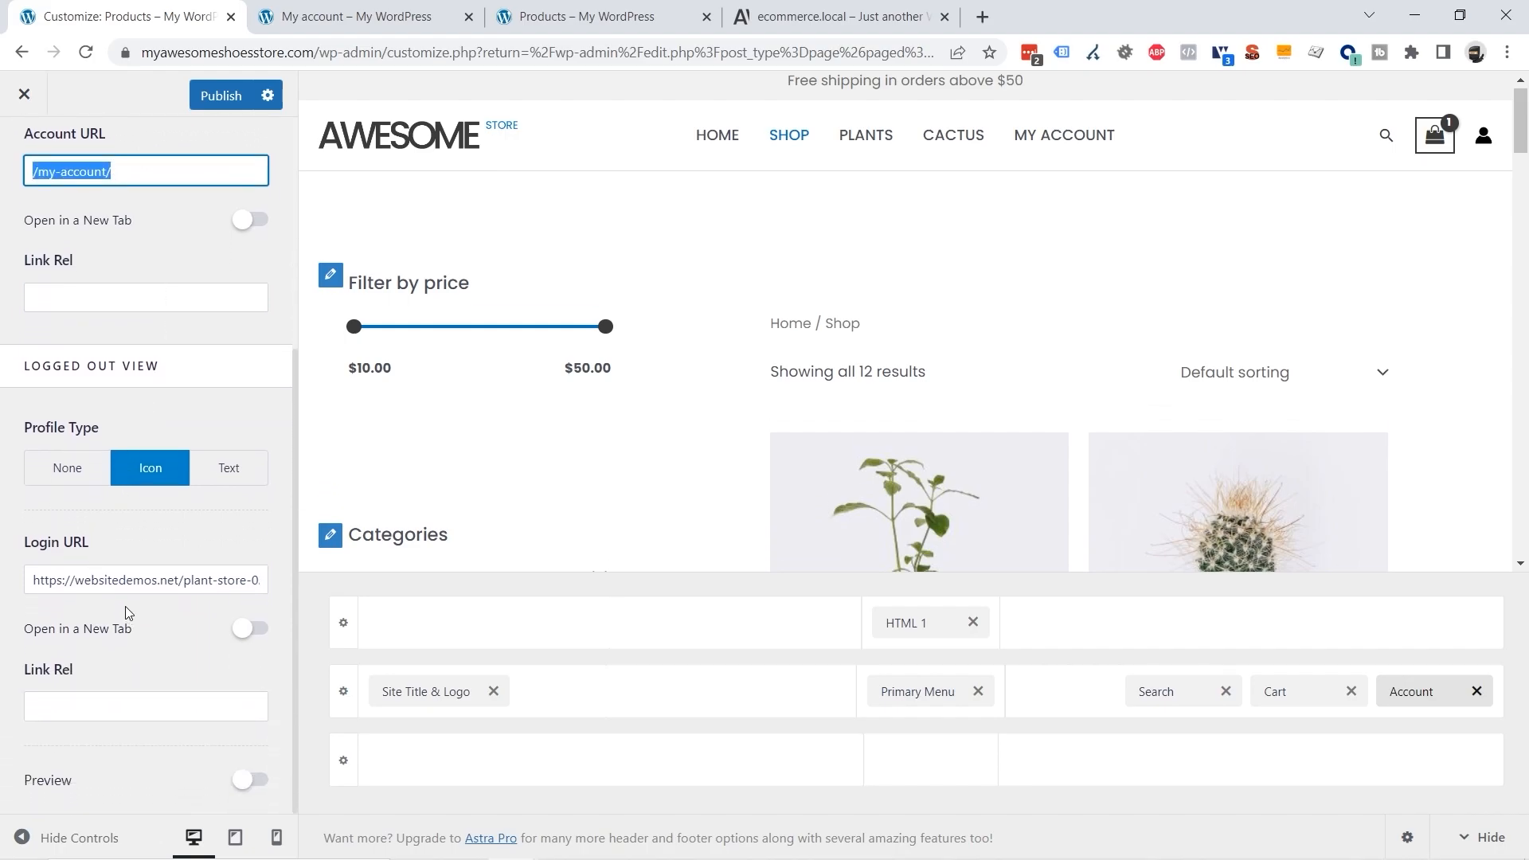
click(120, 580)
key(ctrl+a)
key(ctrl+v)
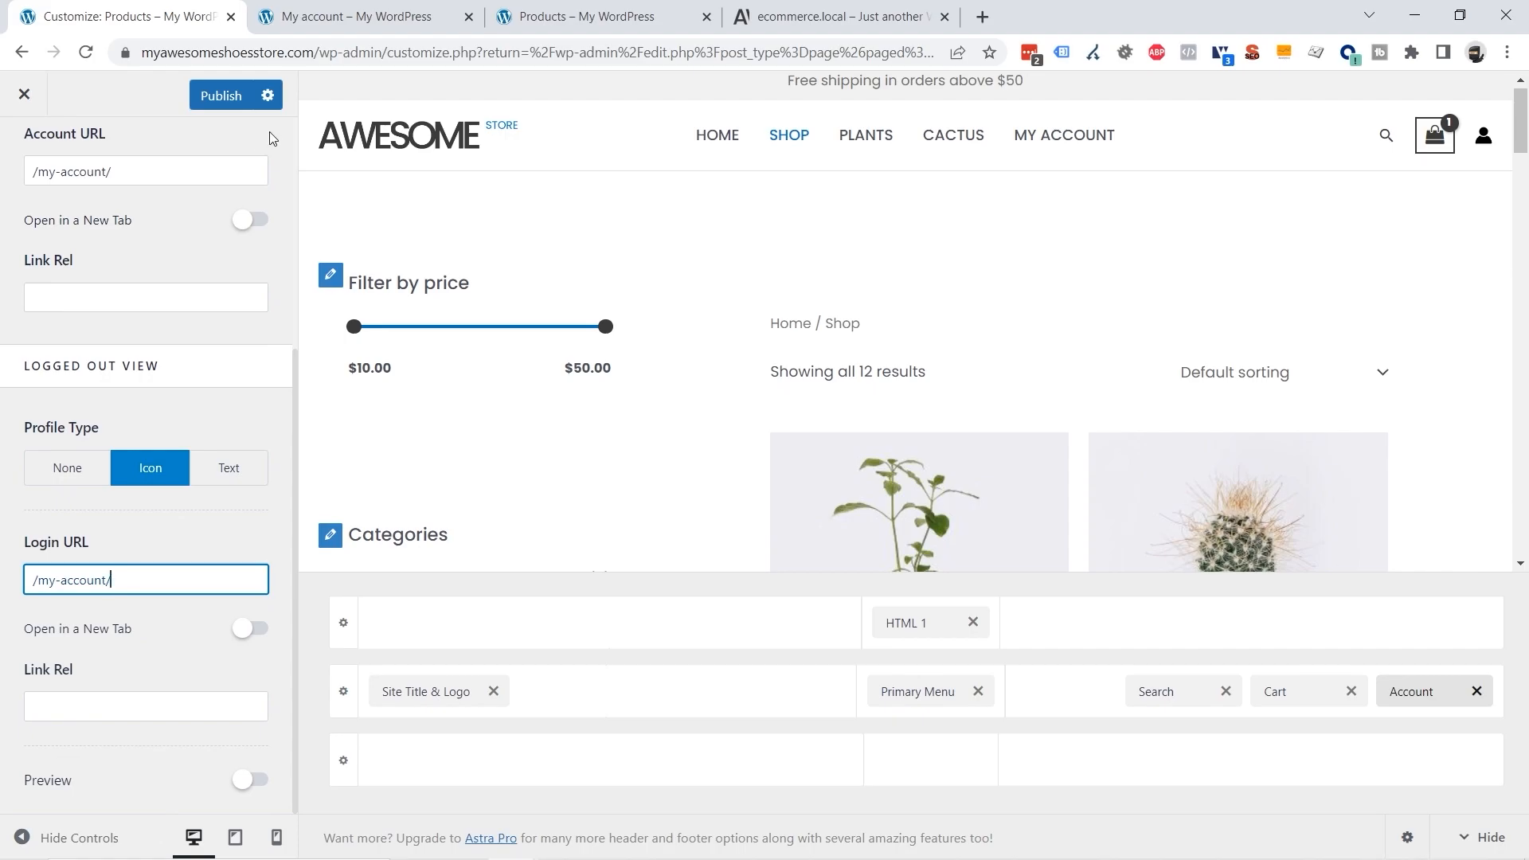
Step: Publish the header account changes, reload the live Shop page to check the header, and return to the Customizer
click(221, 95)
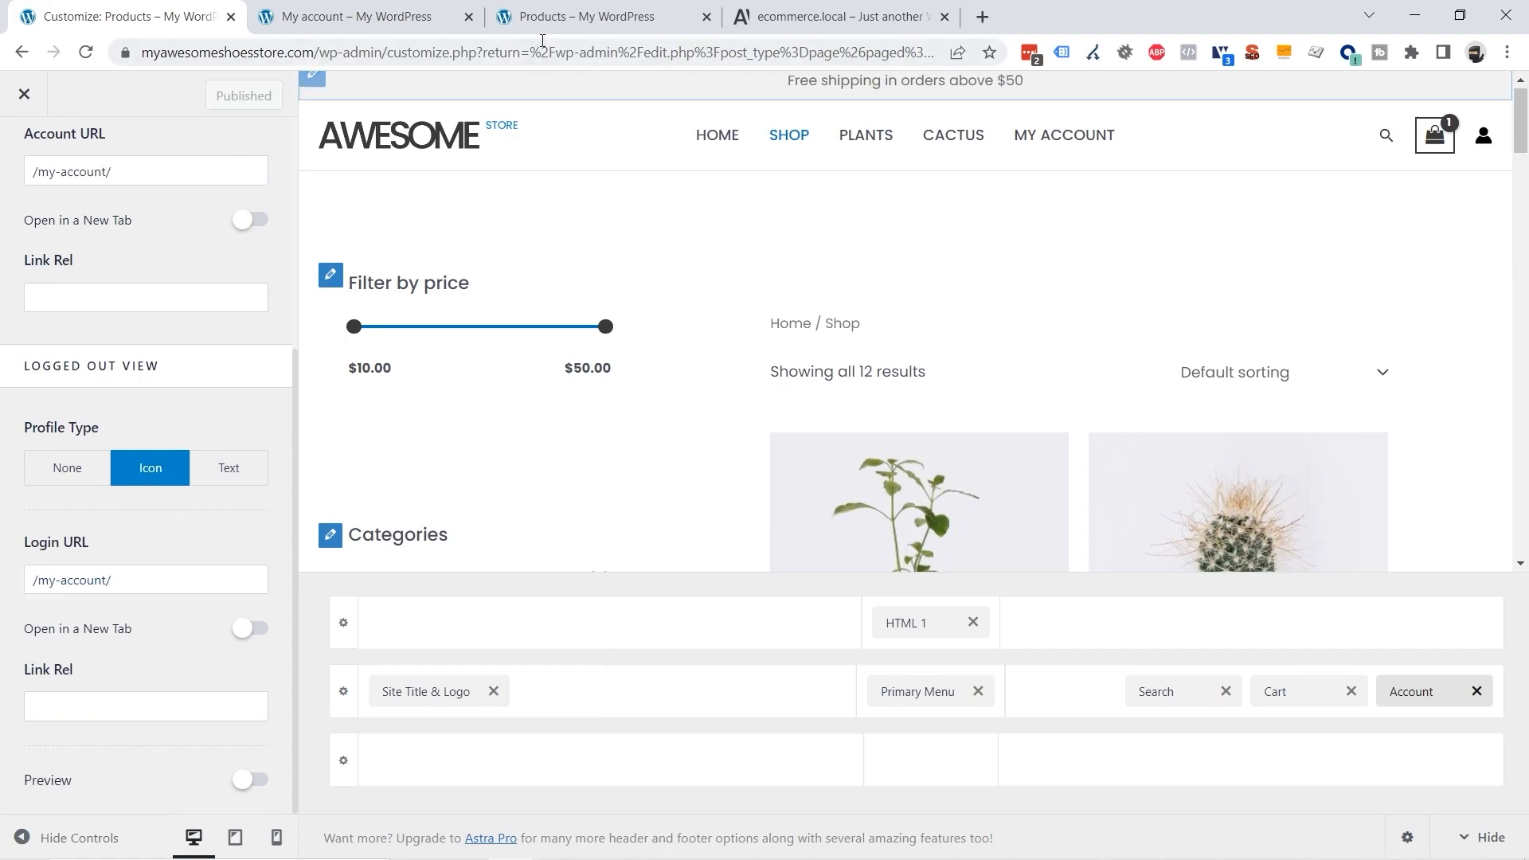
click(585, 17)
click(86, 54)
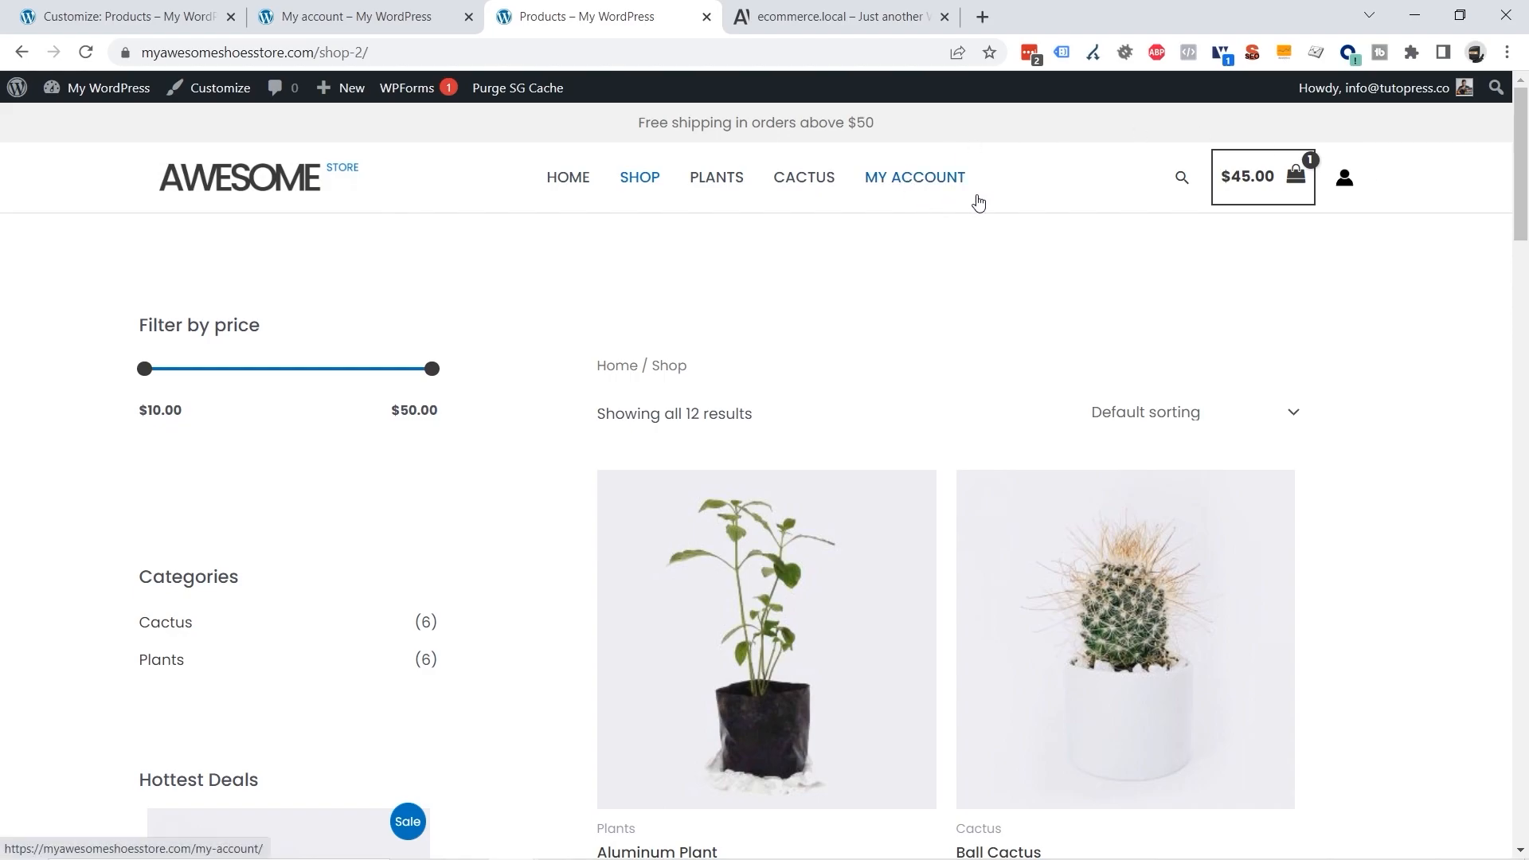
key(ctrl+1)
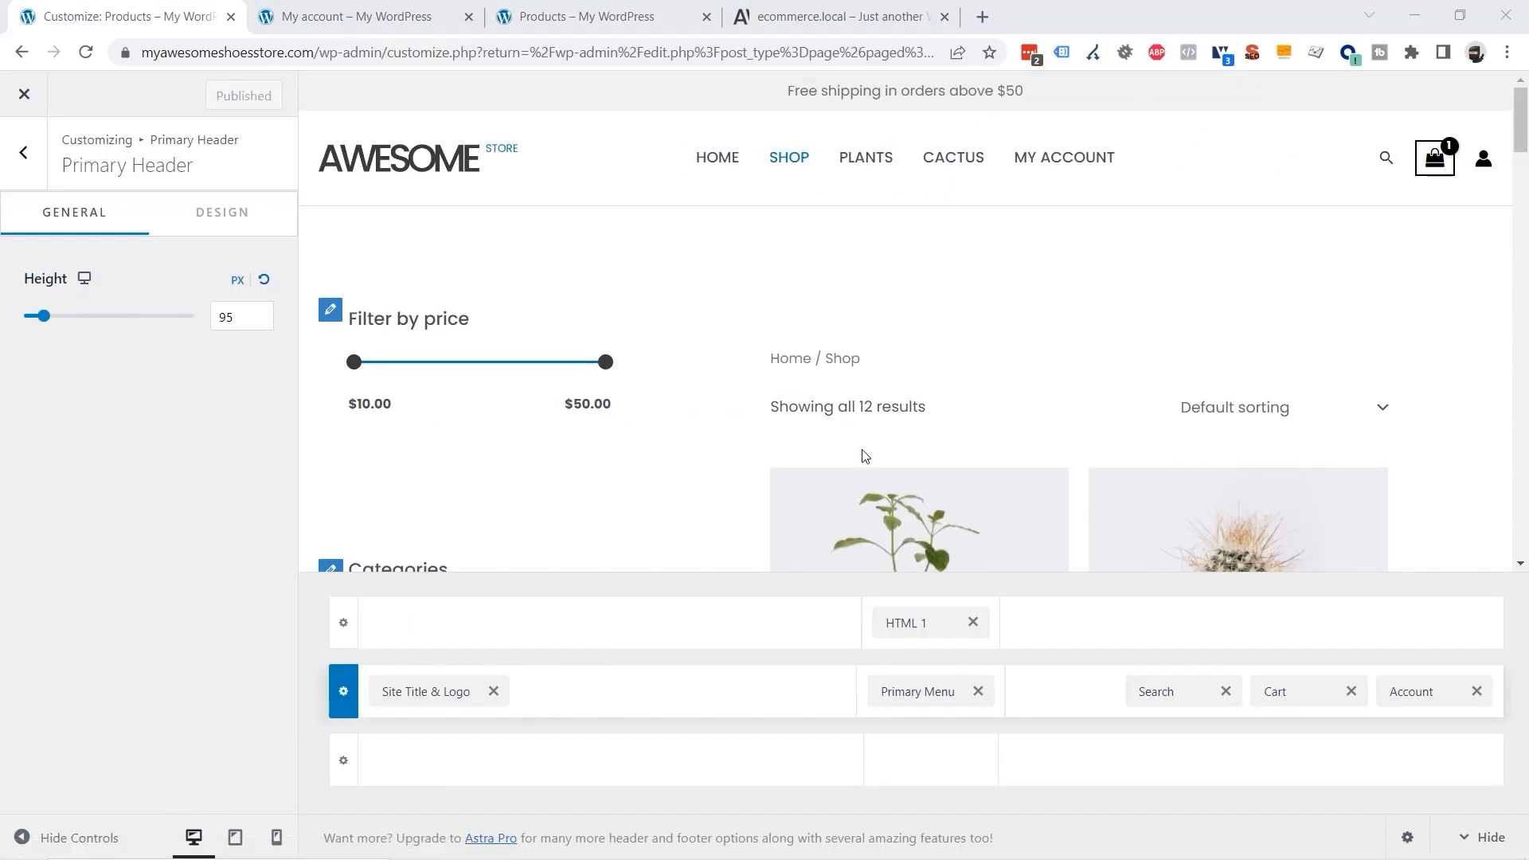
Step: Compare the reference store's footer with the current footer in the Customizer preview
click(807, 23)
scroll(984, 366, down, 15)
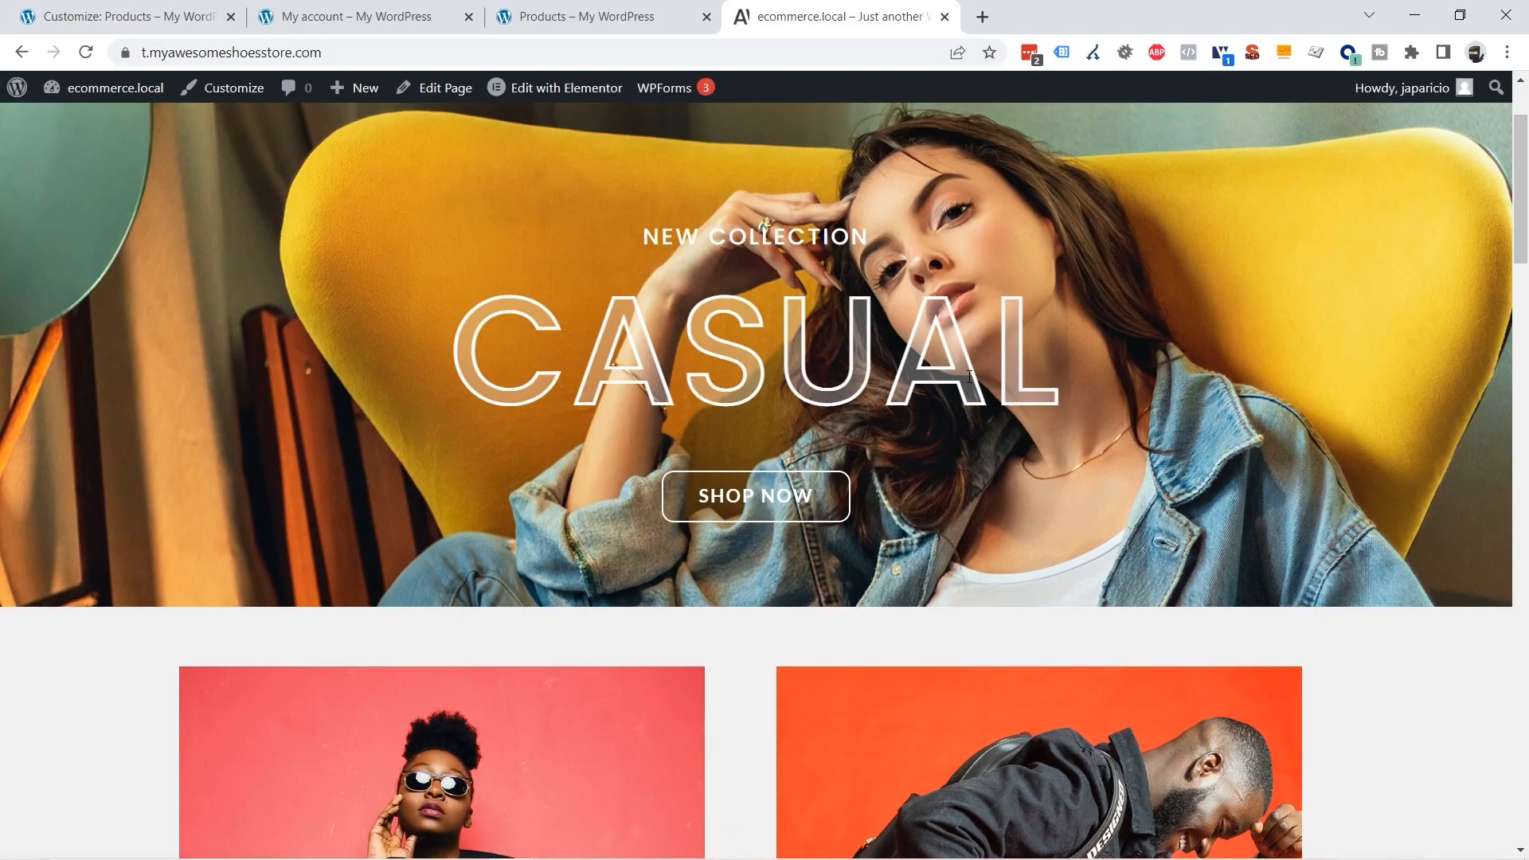
scroll(984, 366, down, 12)
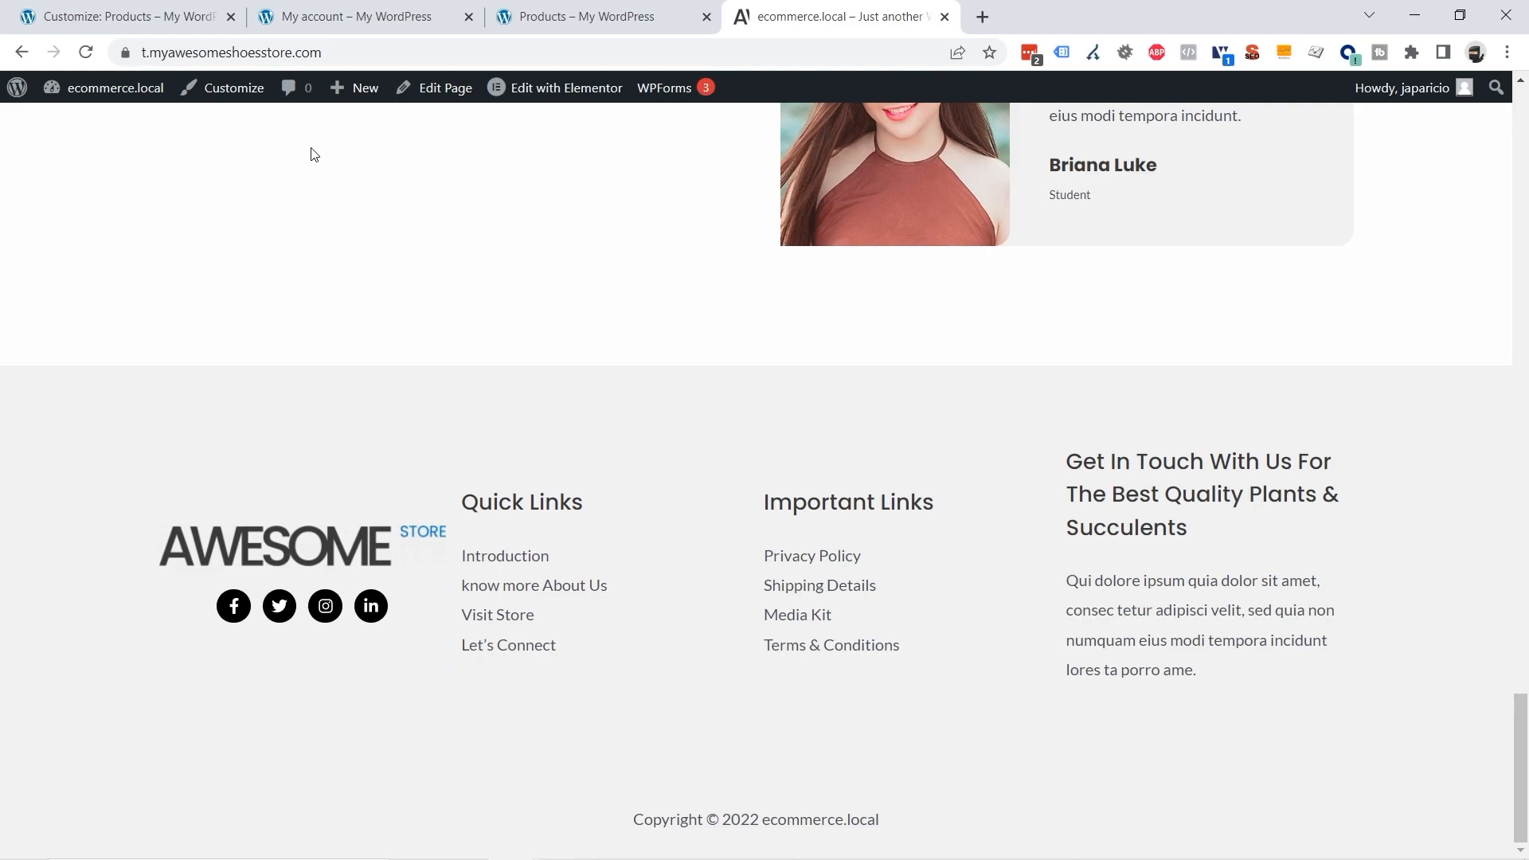
click(133, 22)
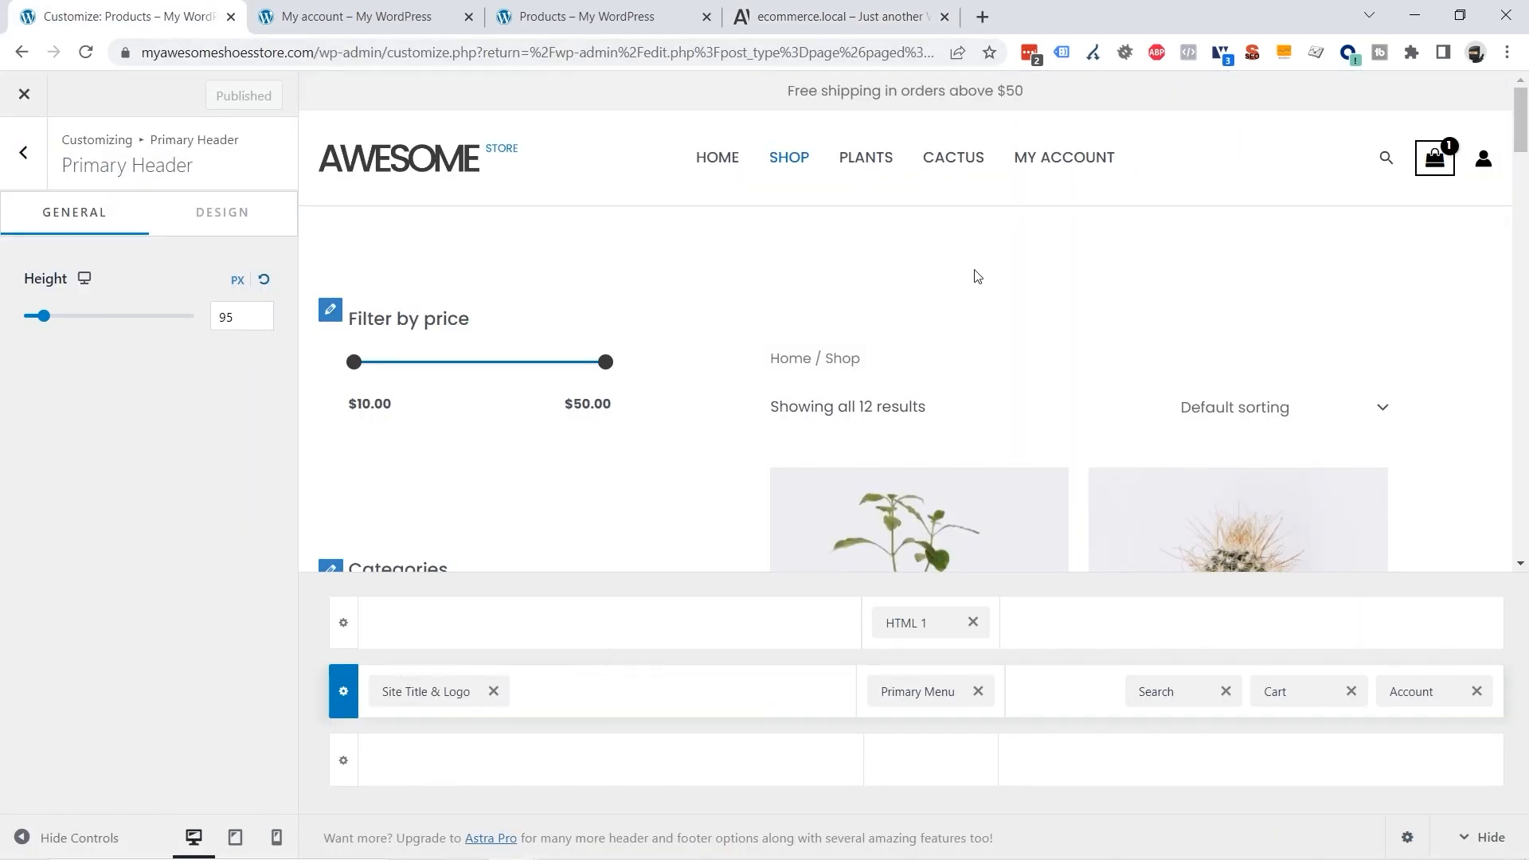
scroll(968, 265, down, 15)
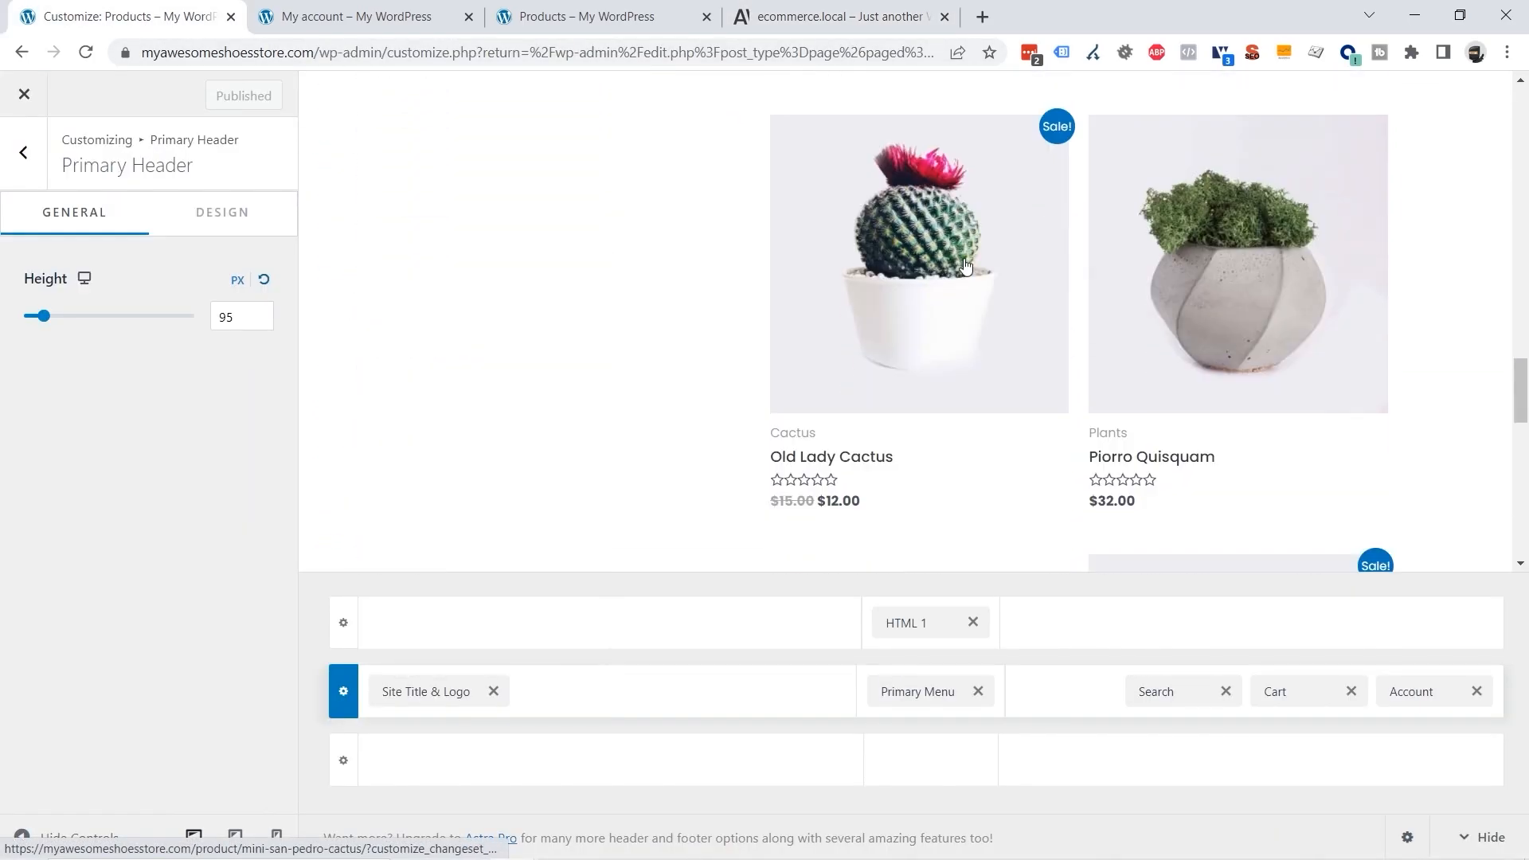
scroll(965, 265, down, 4)
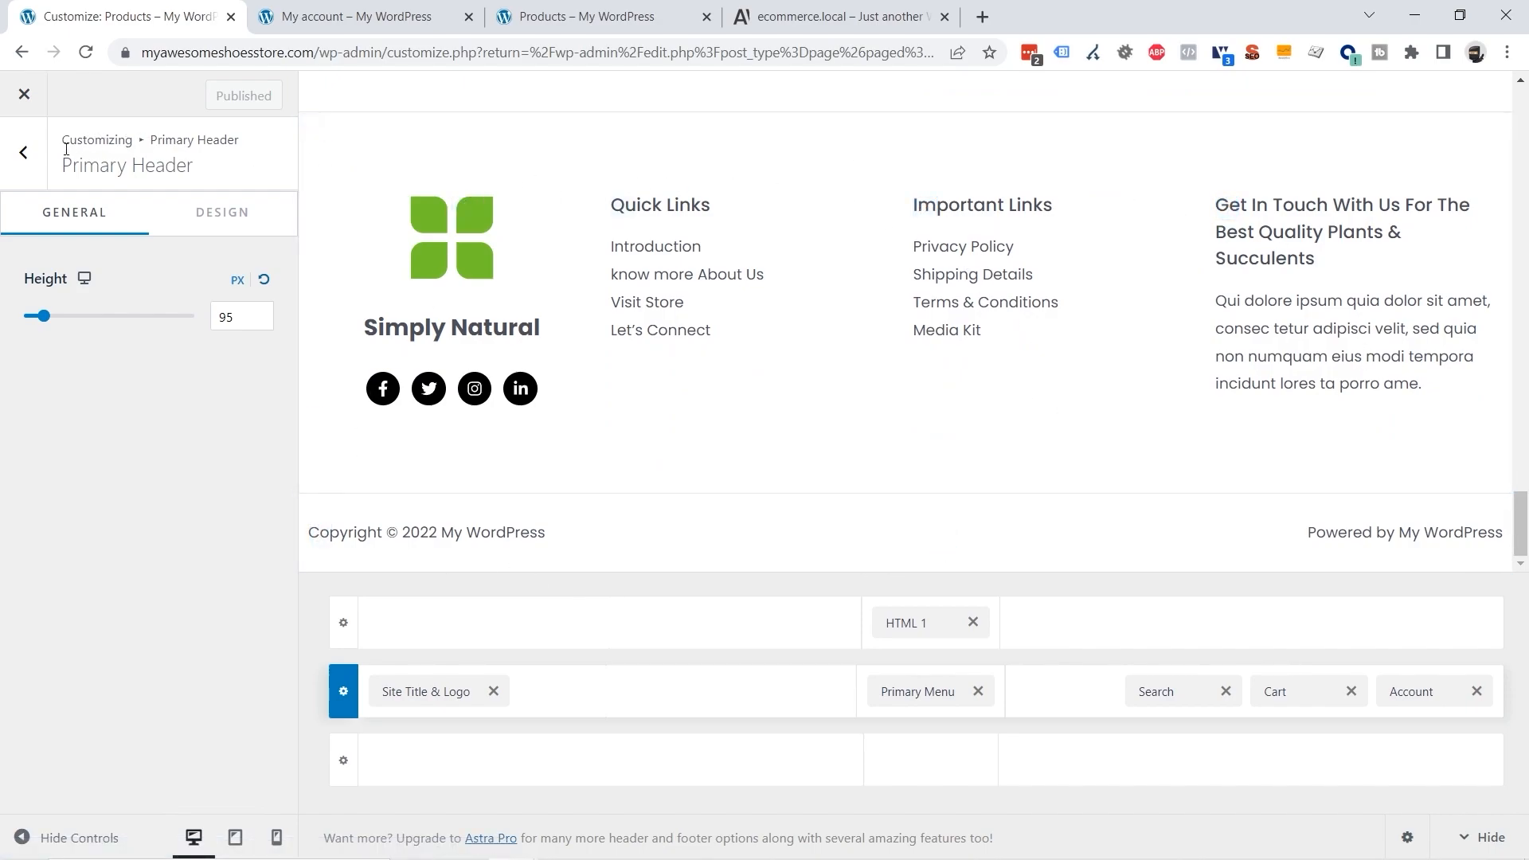
Step: Leave the header settings and open the Footer Builder in the Customizer
click(23, 159)
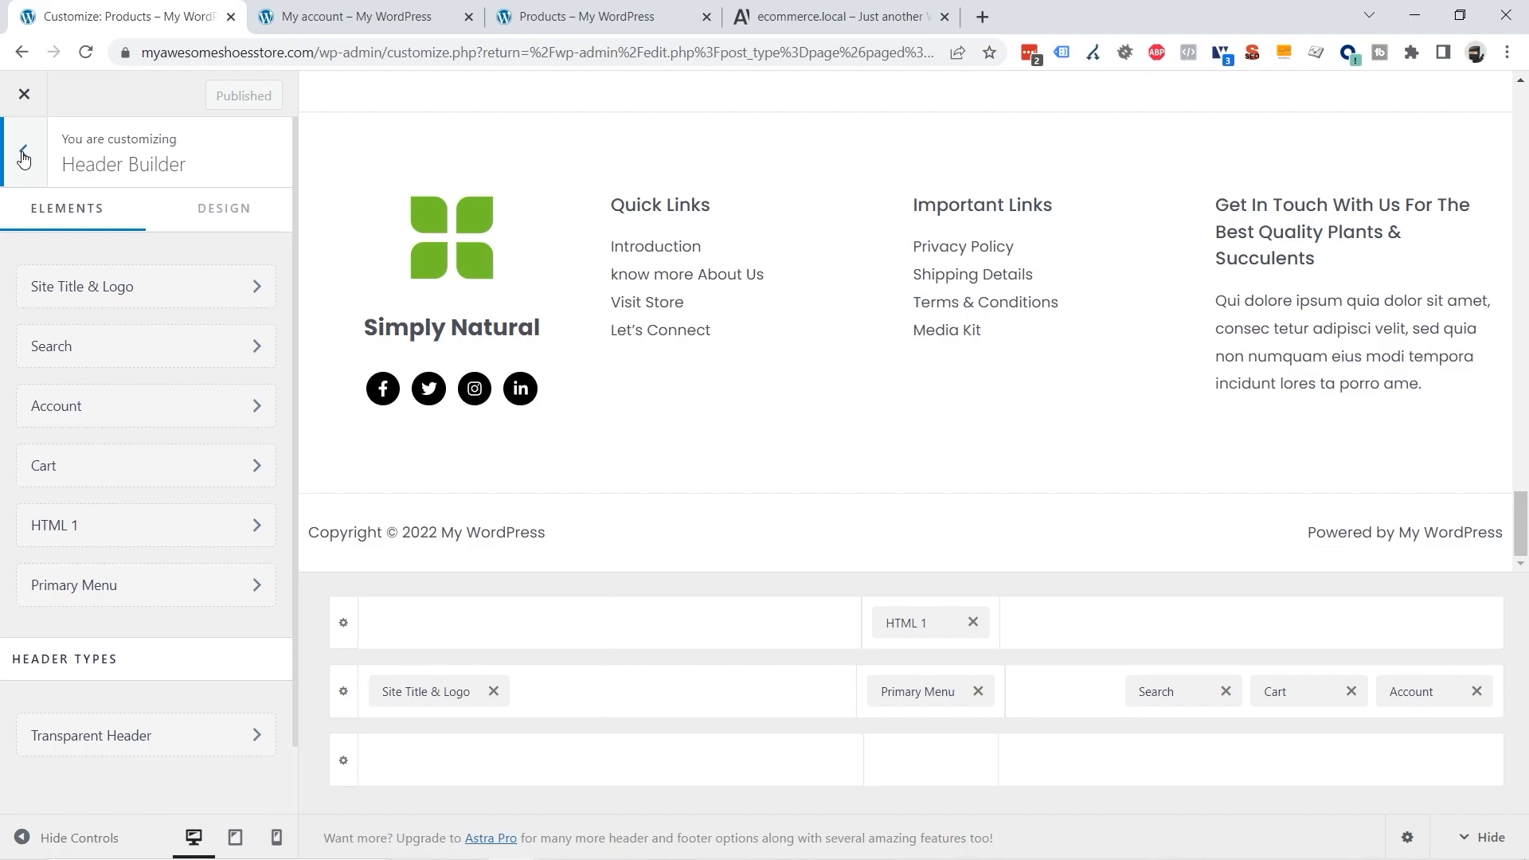
click(23, 158)
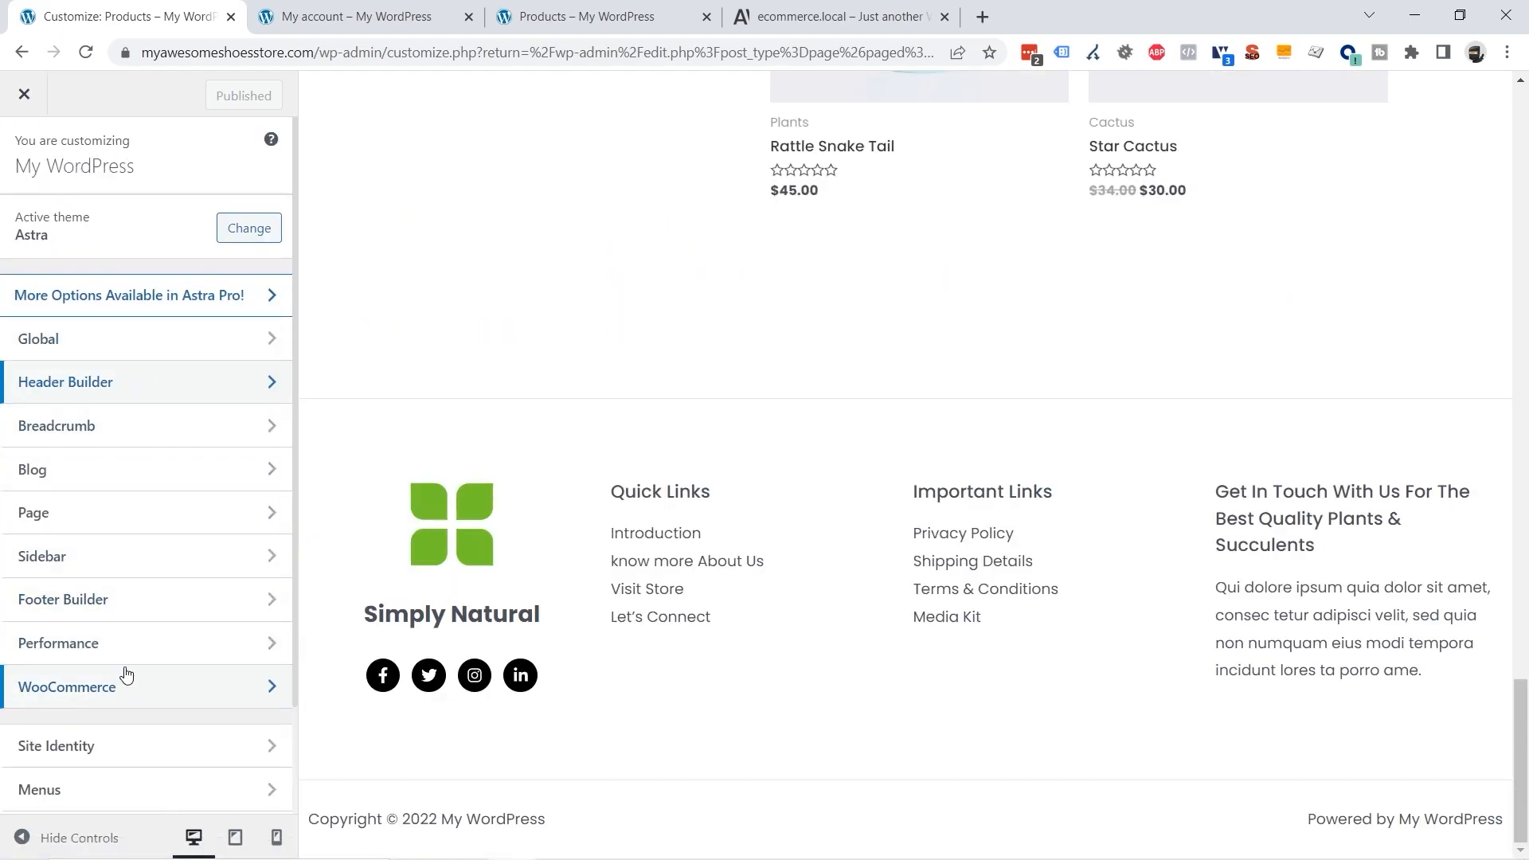
click(141, 602)
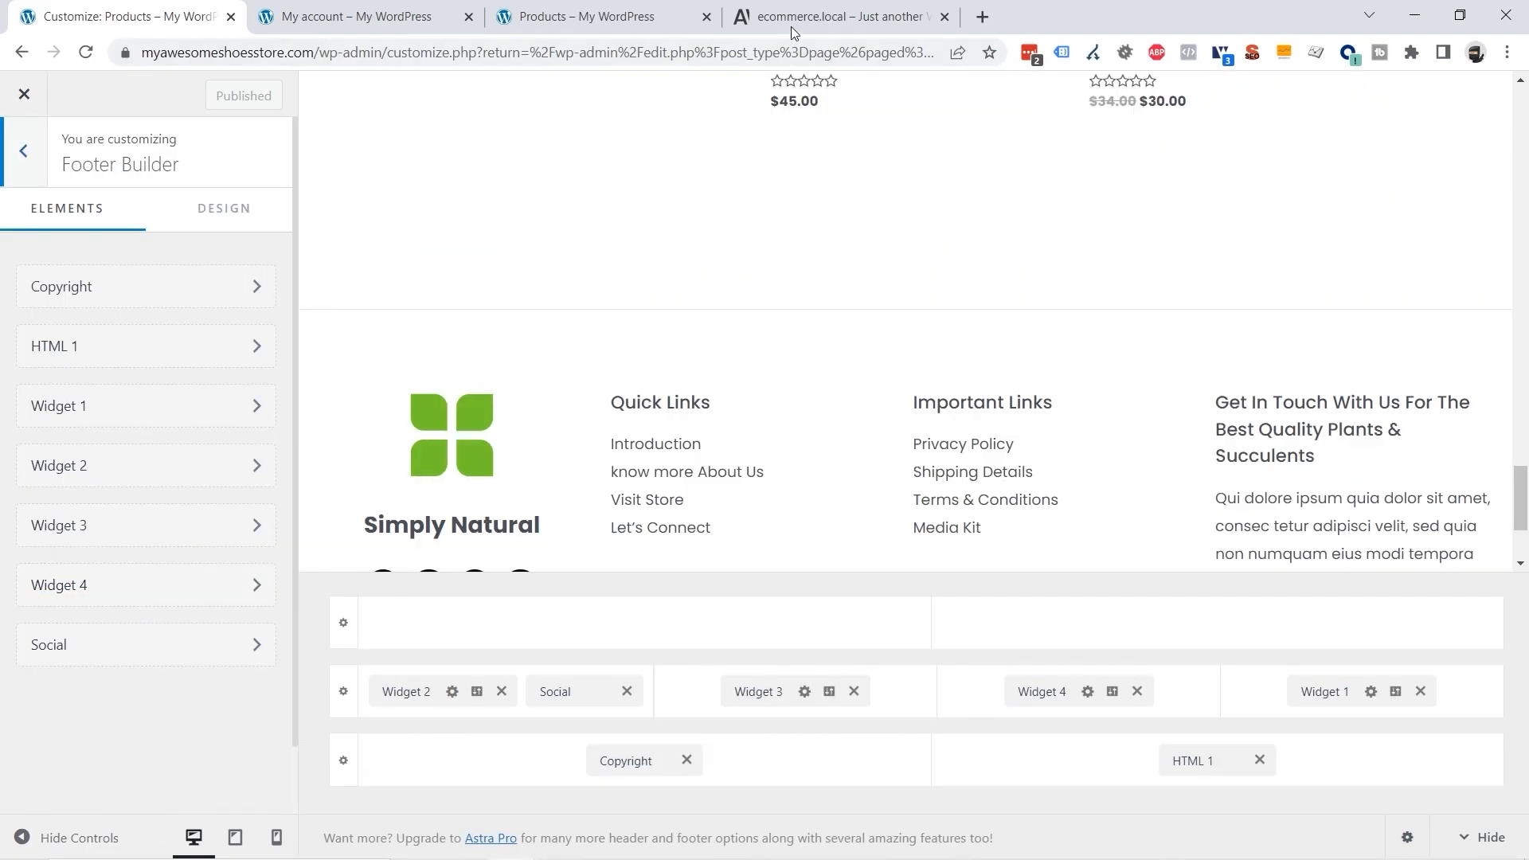
Step: Examine the reference store's footer, including its background, link columns and centred copyright line
click(798, 19)
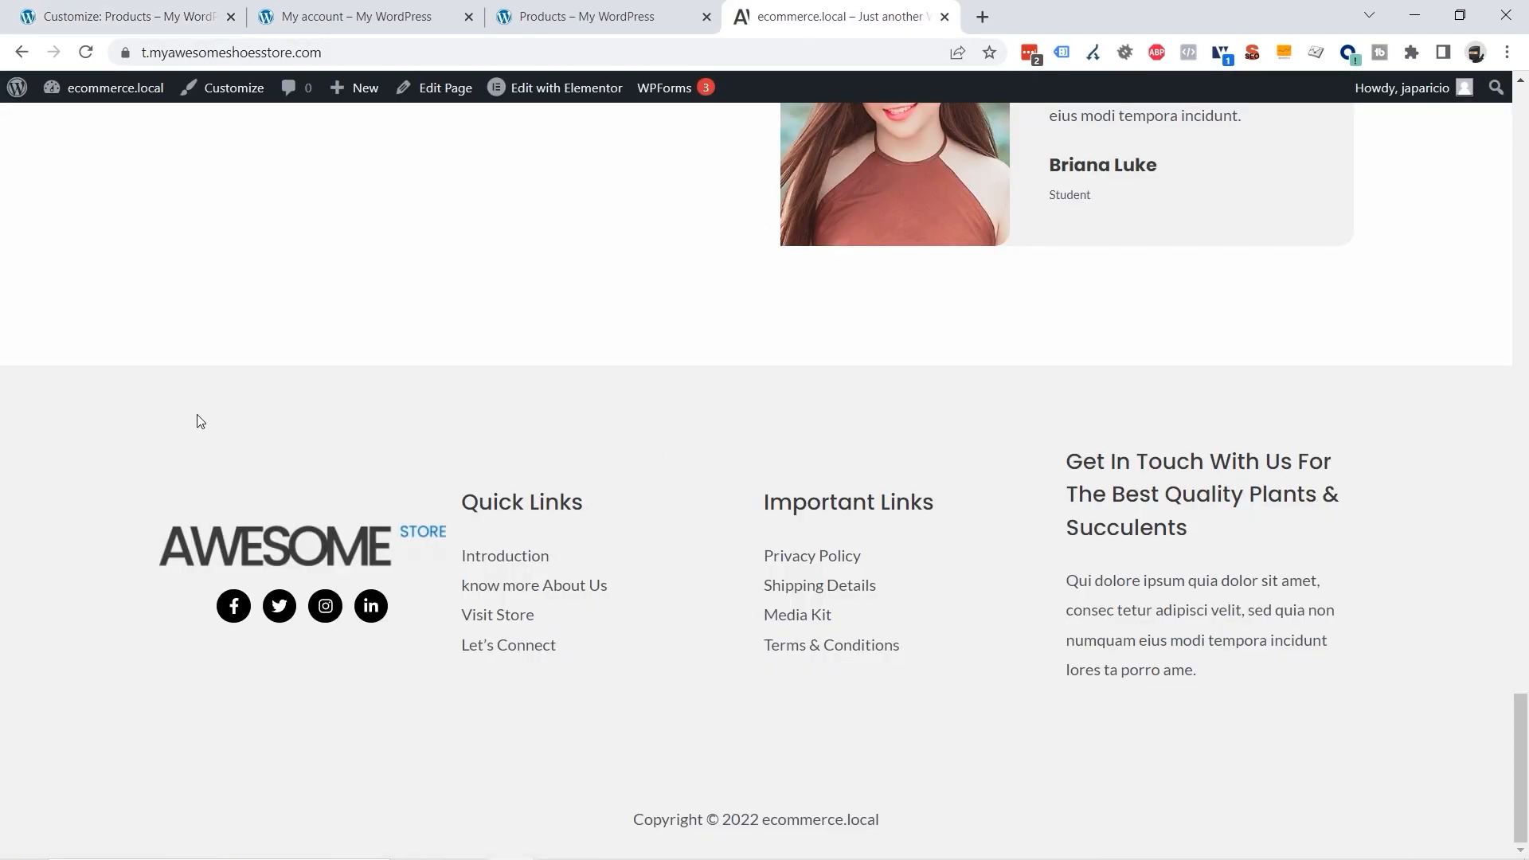
drag(838, 496, 624, 389)
click(398, 399)
drag(618, 823, 931, 829)
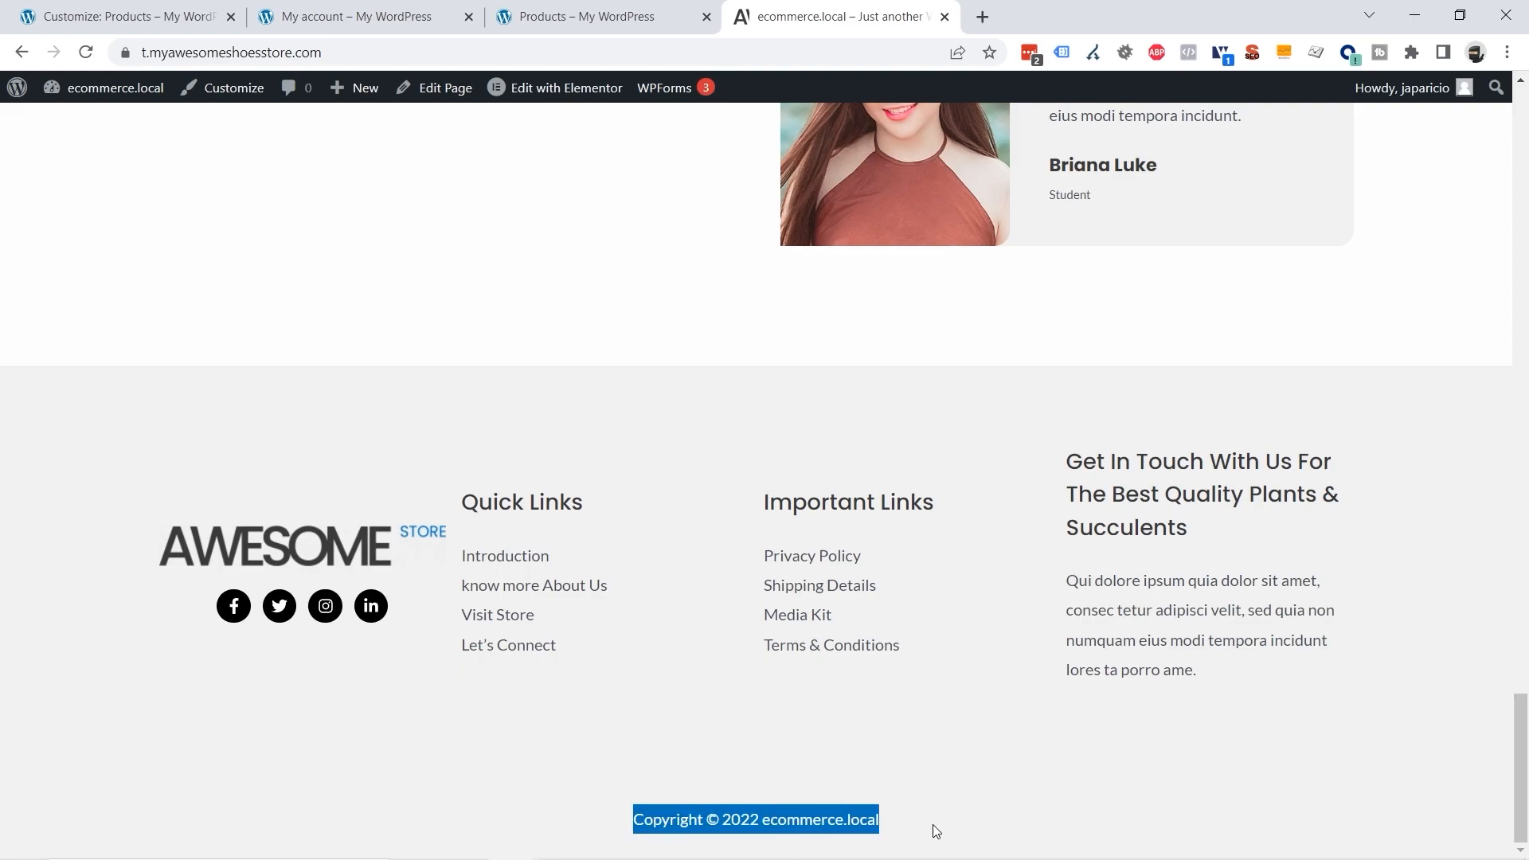
click(849, 775)
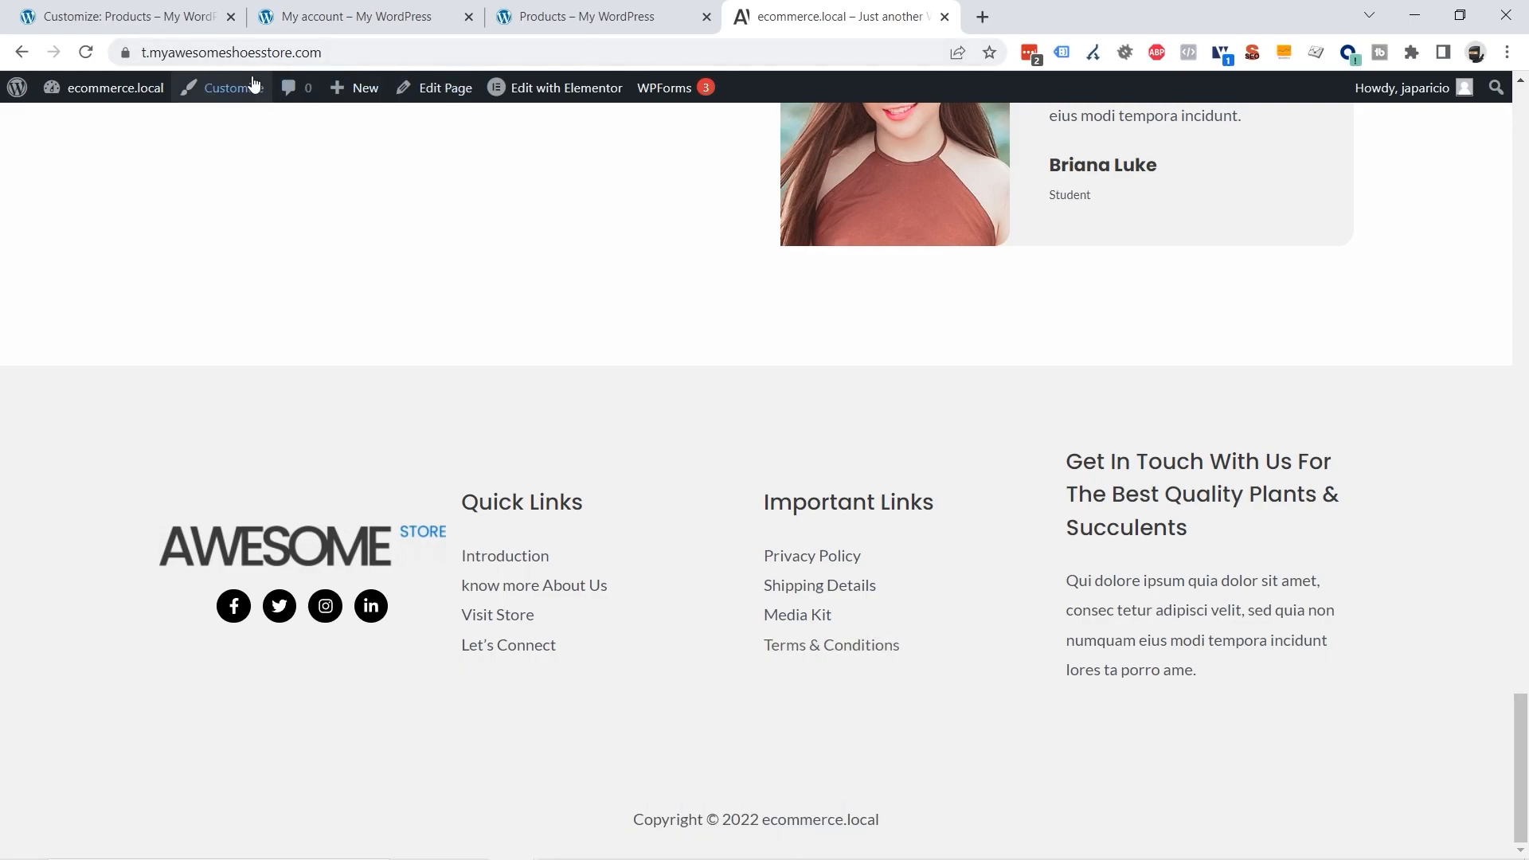
Step: Return to the Customizer and set the primary footer's top border size to 0 px
click(129, 12)
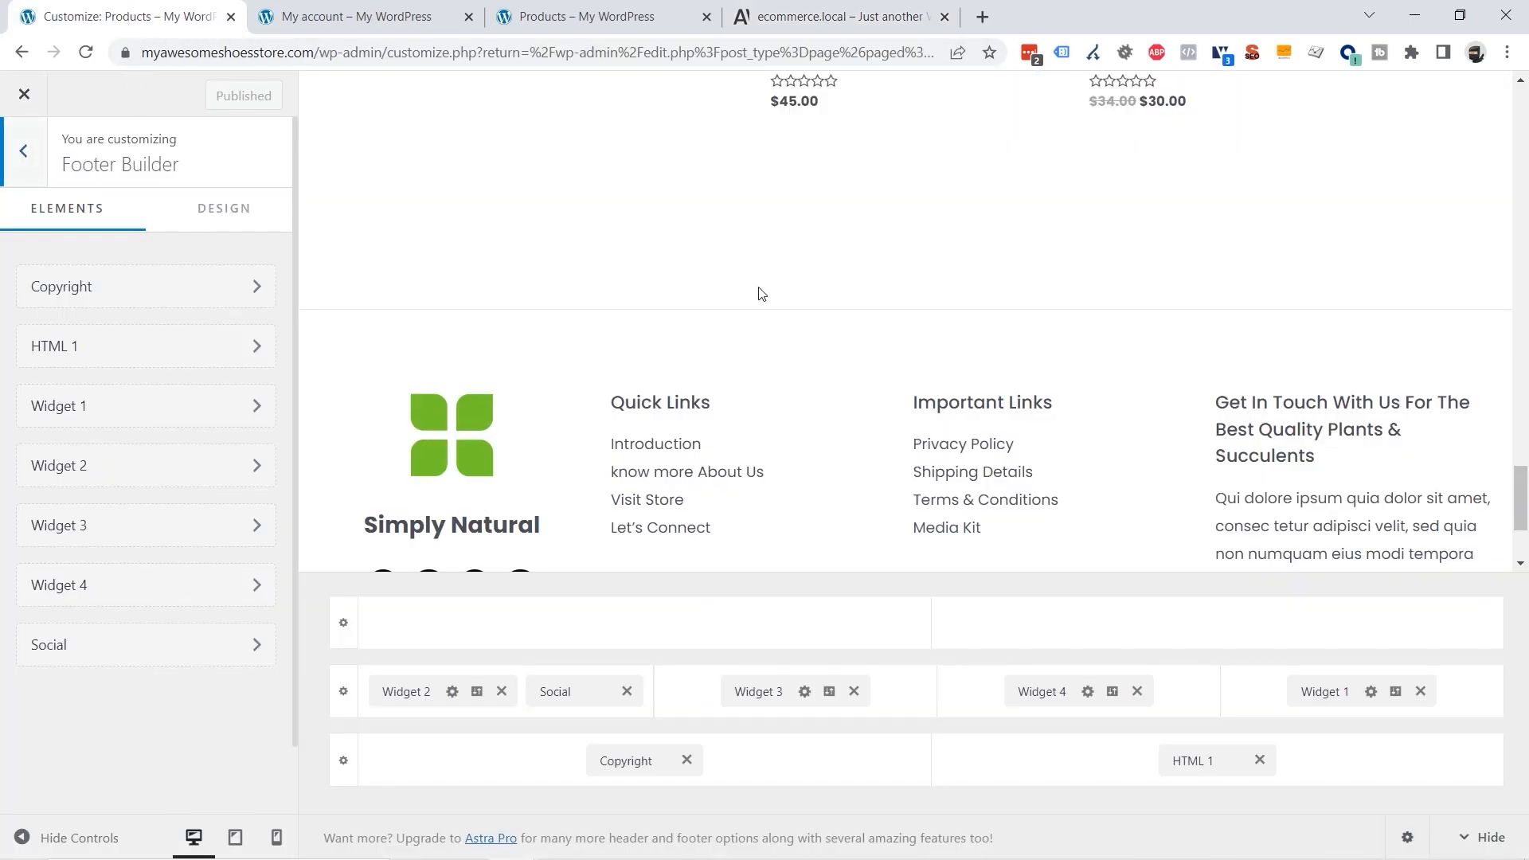
scroll(725, 318, down, 1)
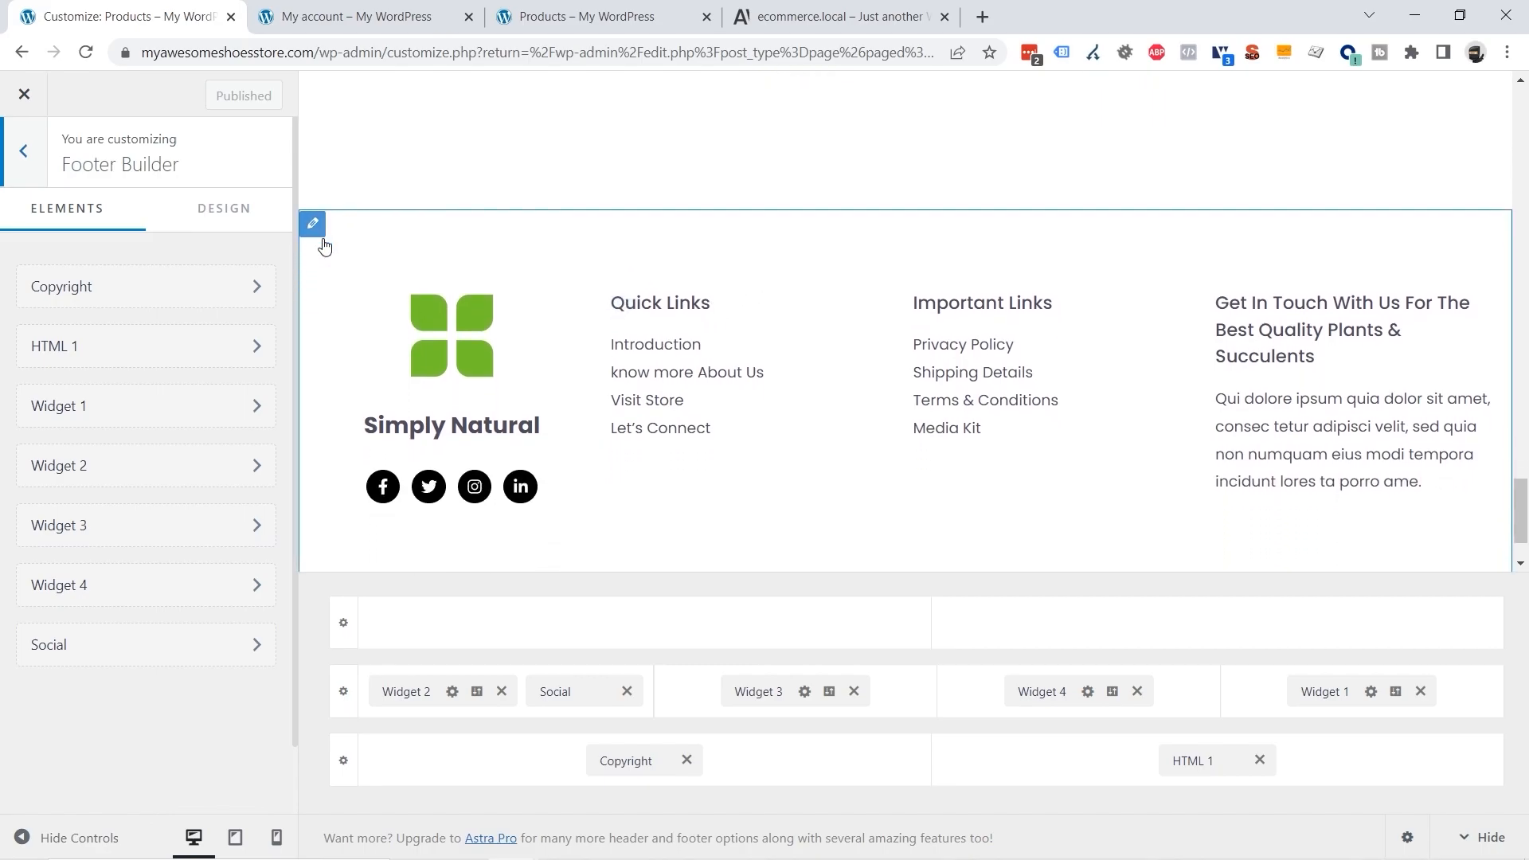
mouse_move(318, 296)
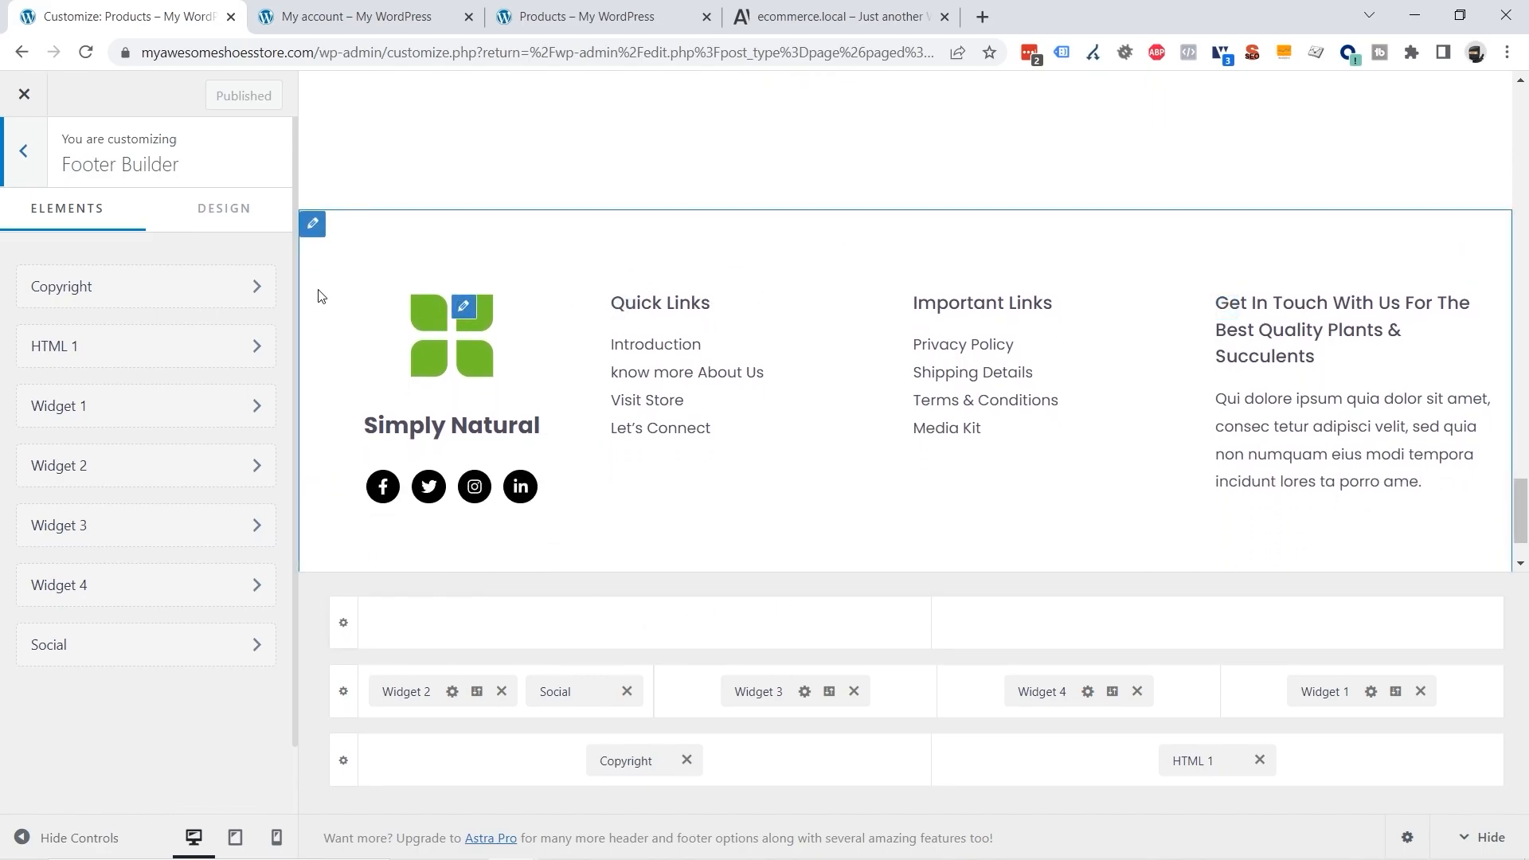
click(317, 227)
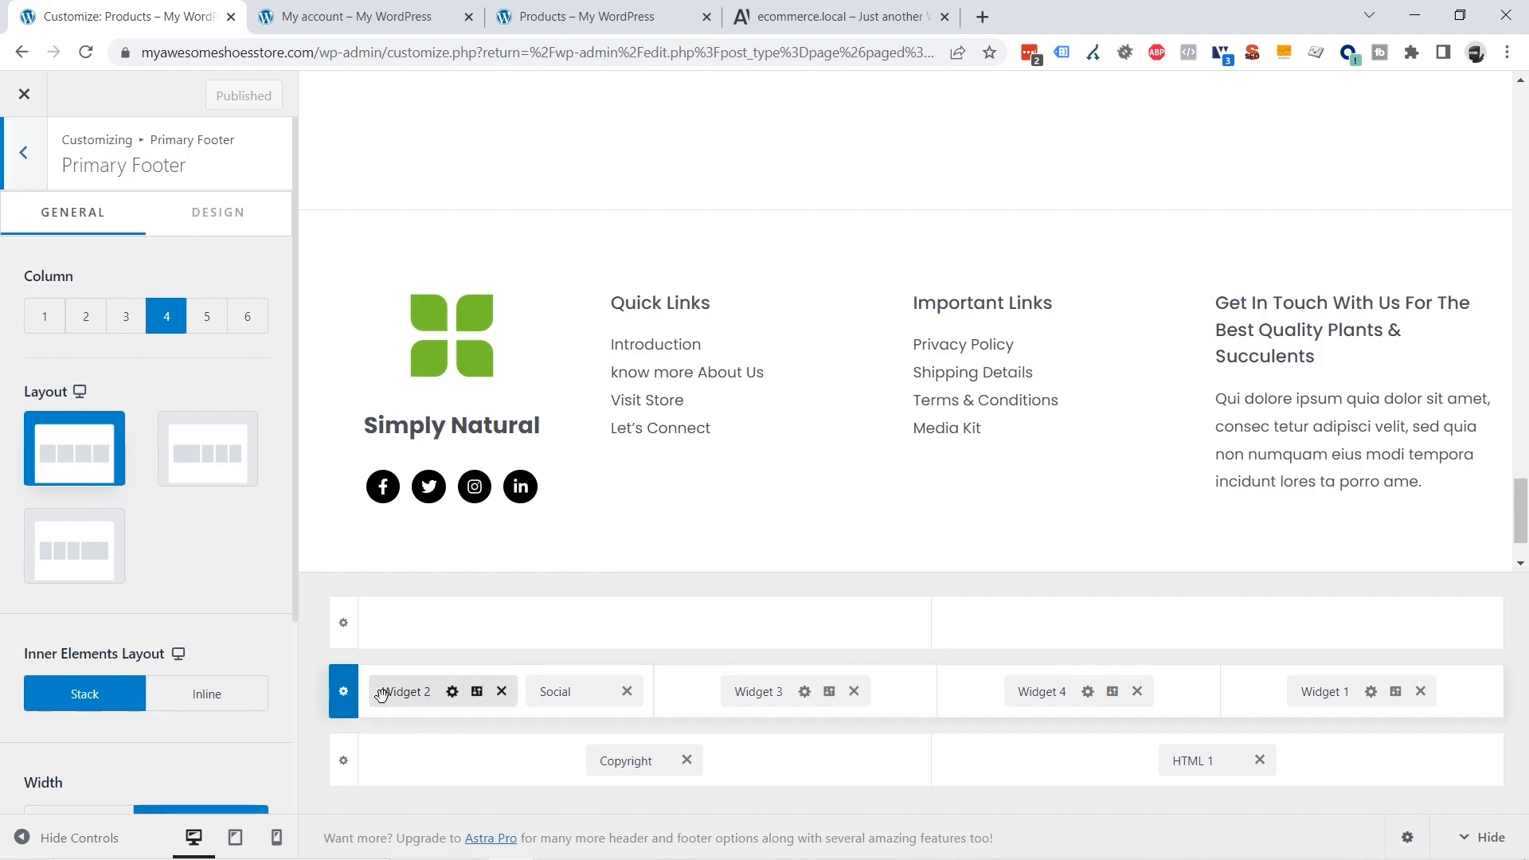
click(230, 215)
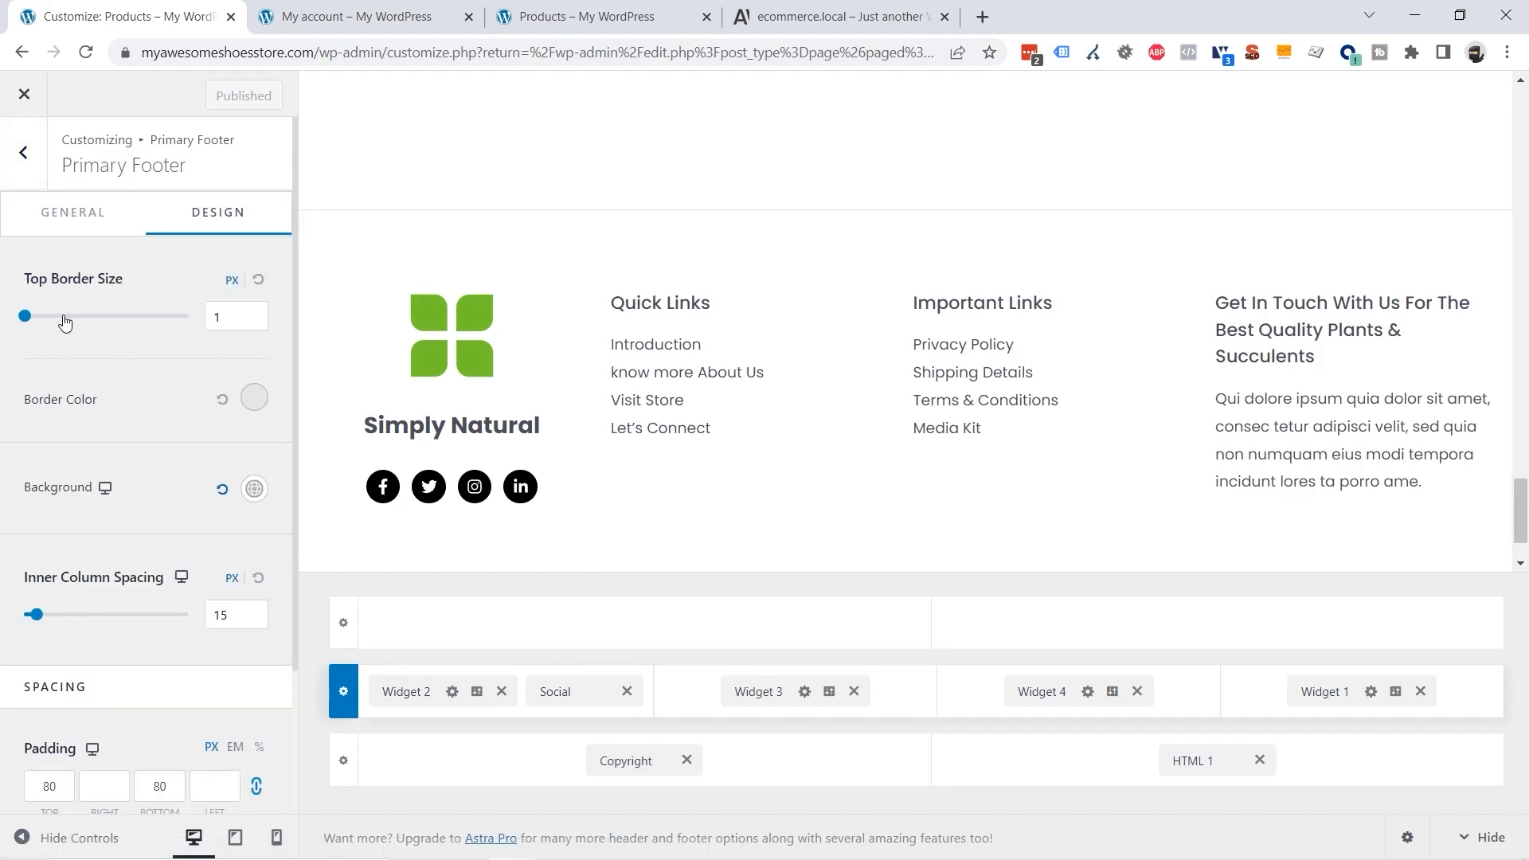
mouse_move(26, 316)
mouse_down()
mouse_move(70, 317)
mouse_move(21, 315)
mouse_up()
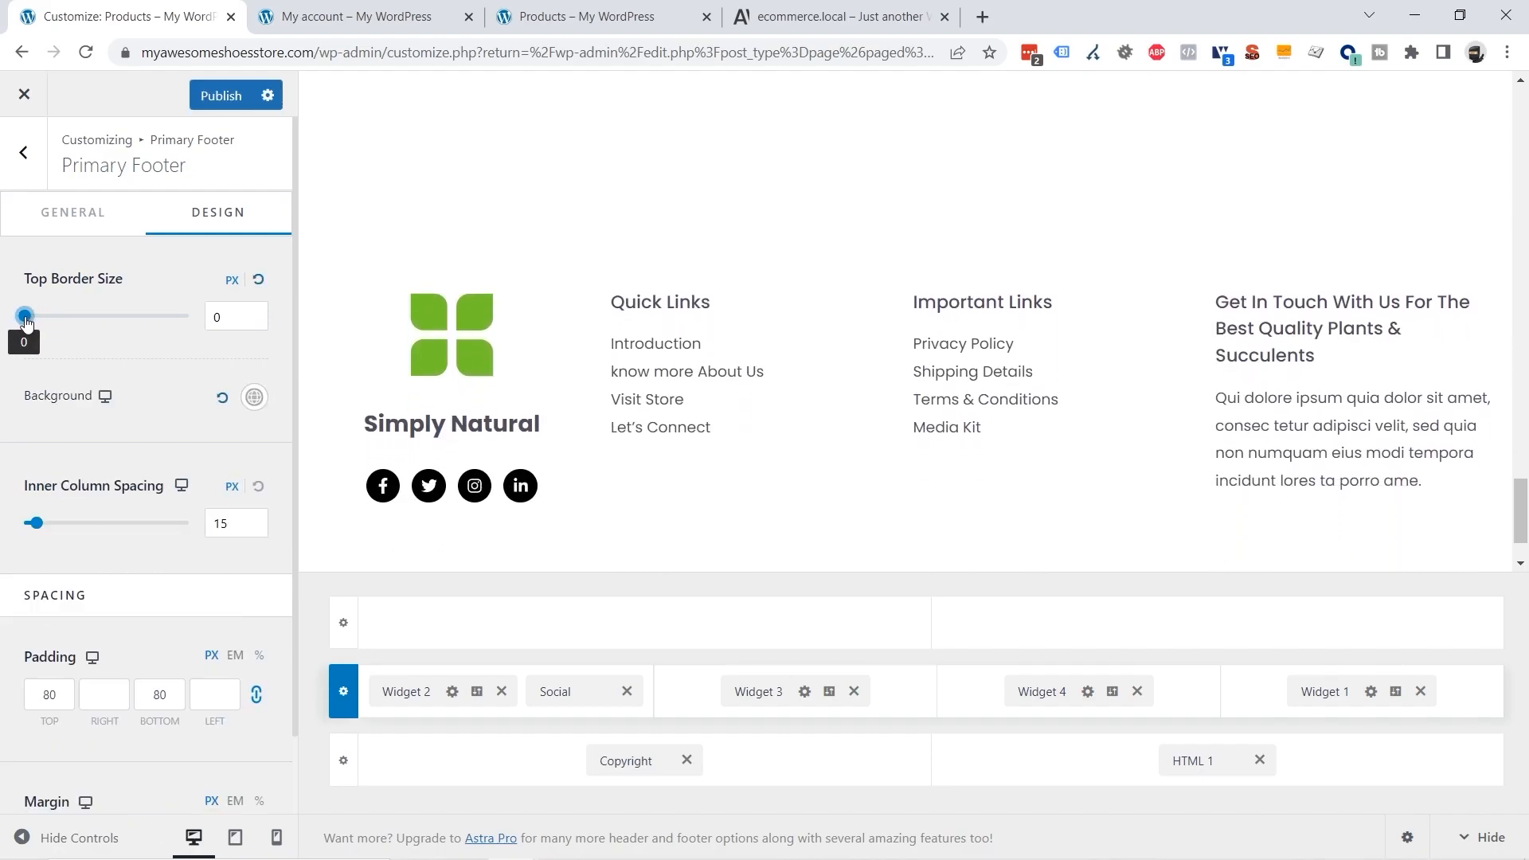
Step: Set the primary footer's background to the light grey preset colour
click(254, 397)
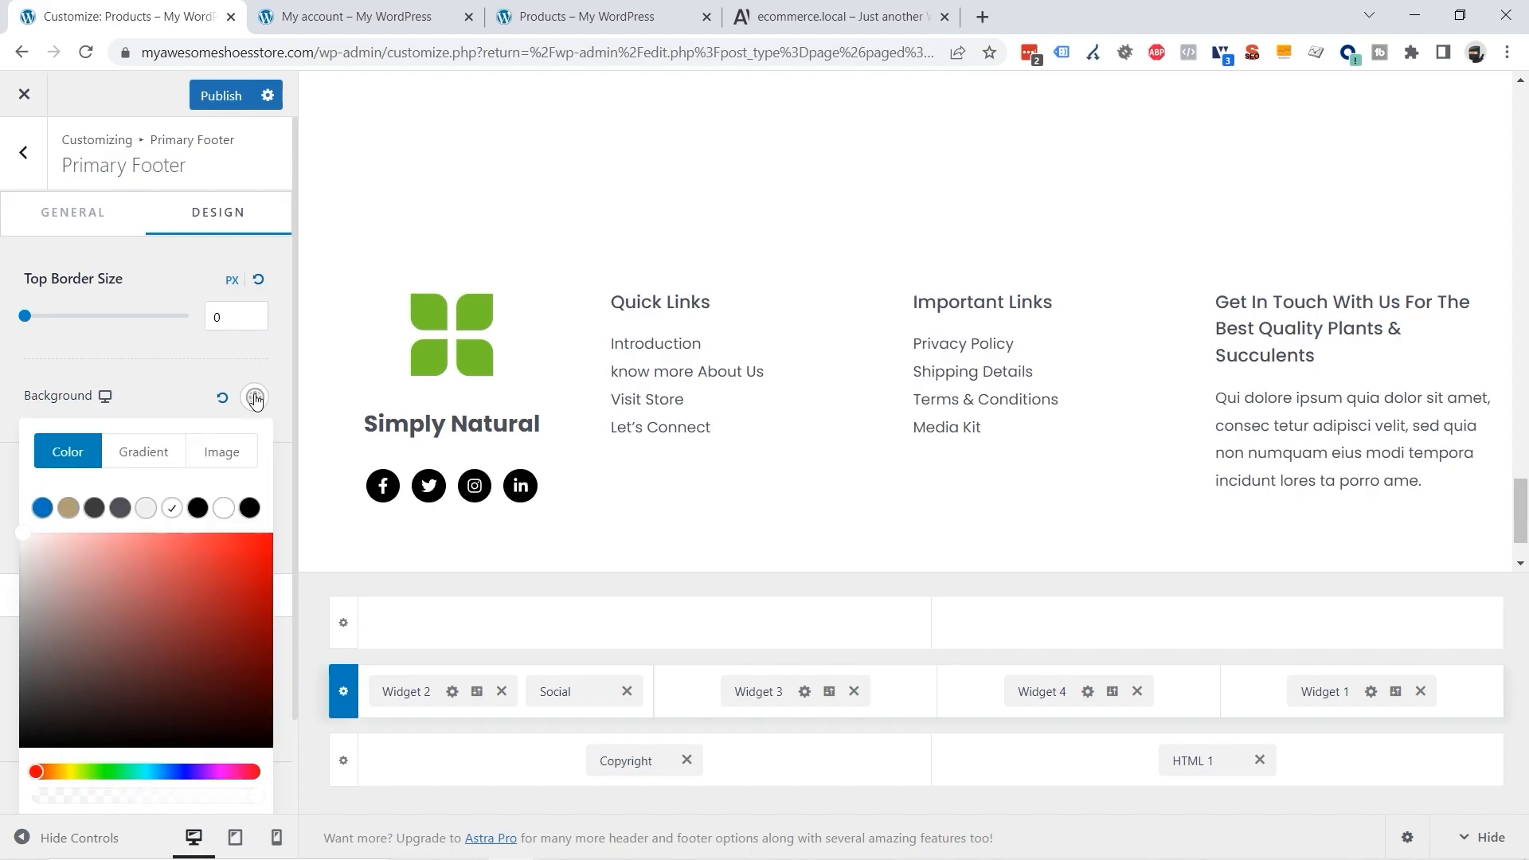
click(146, 507)
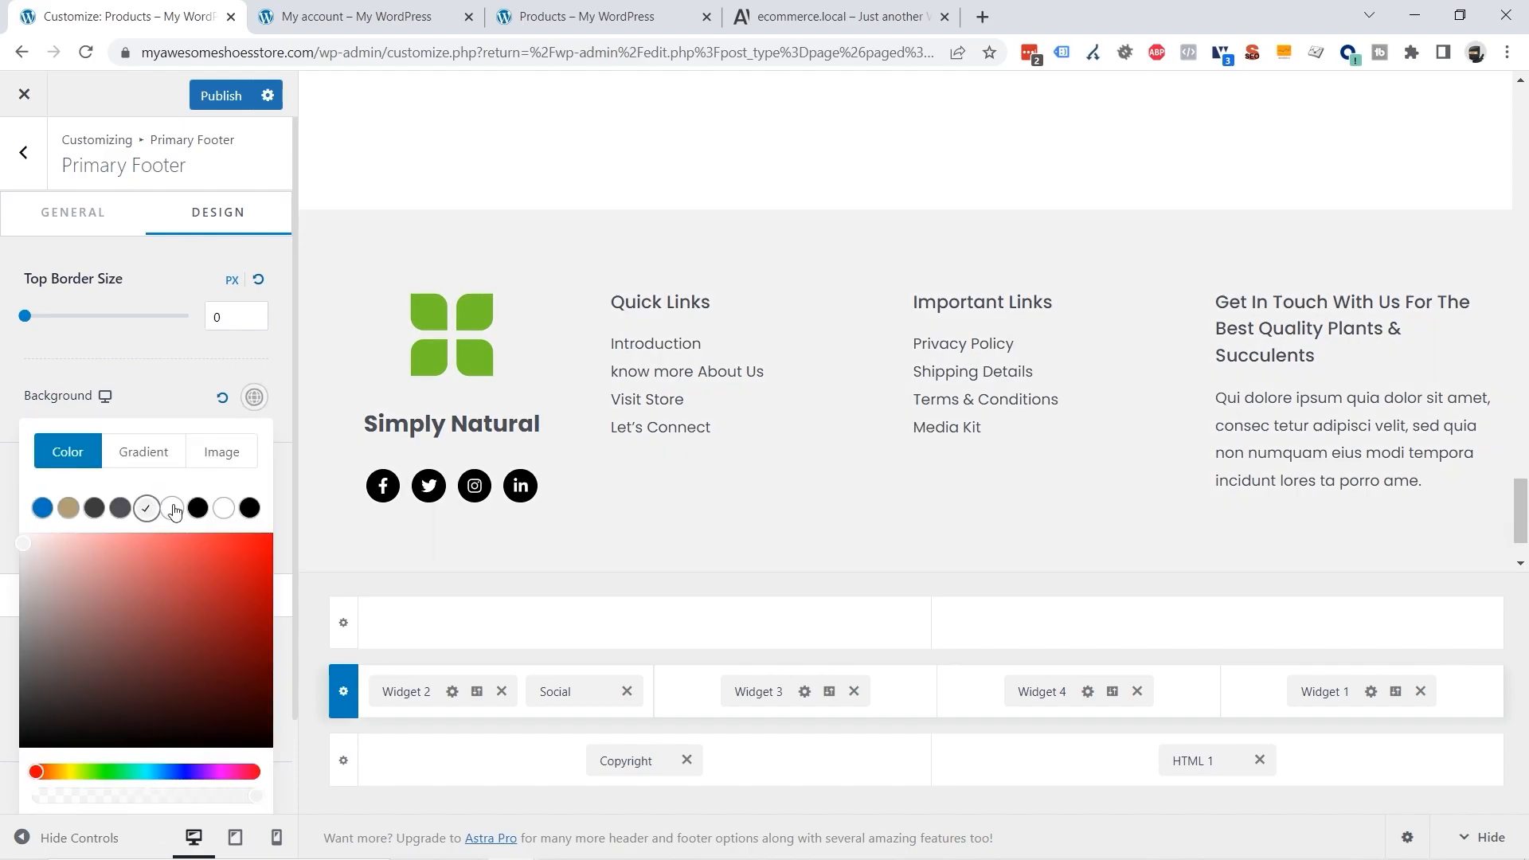
click(255, 354)
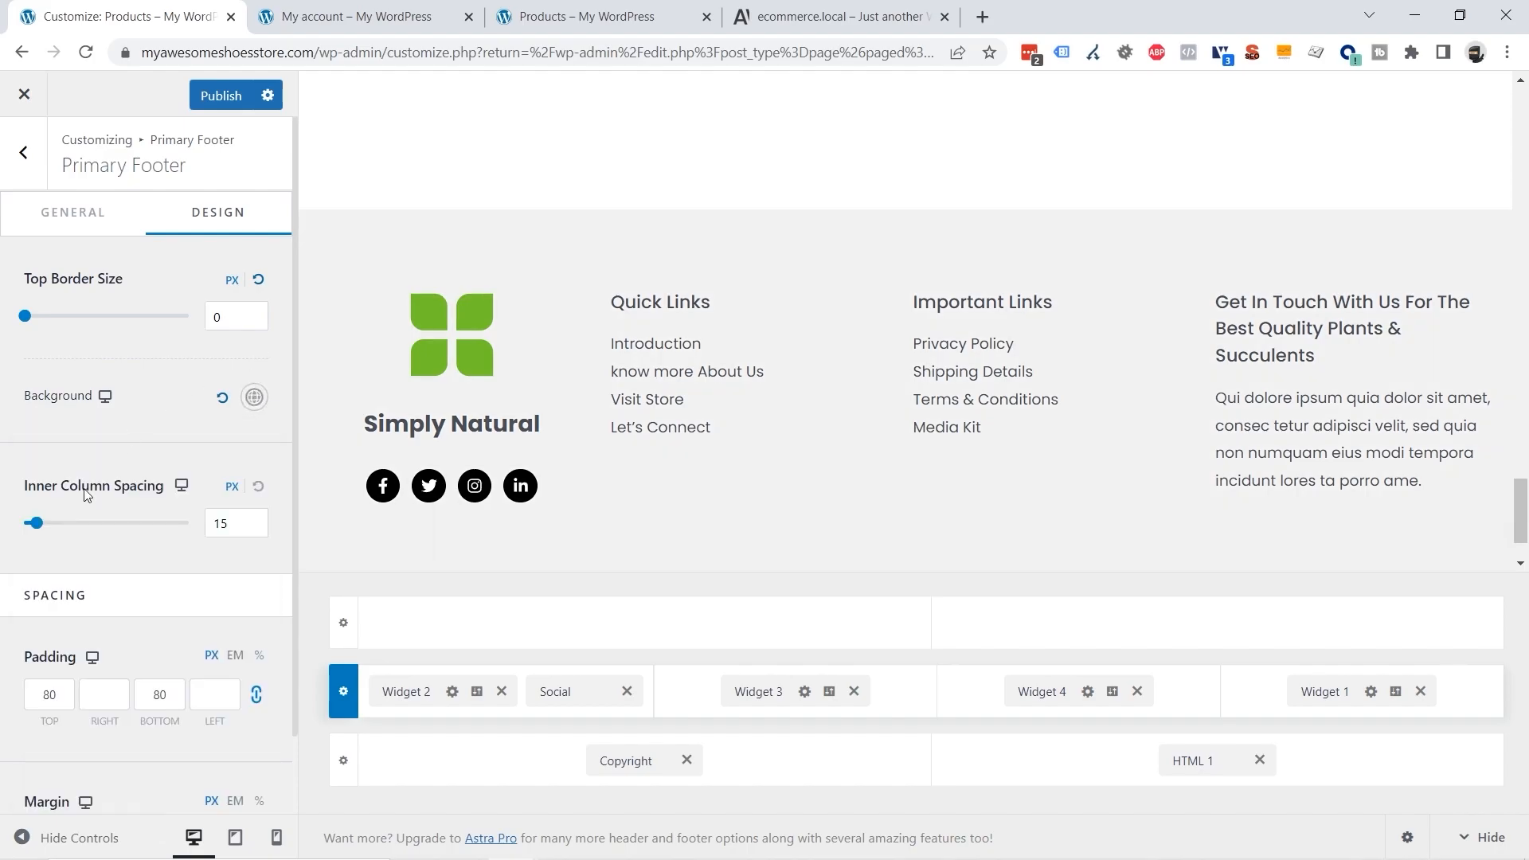
Step: Set the primary footer's inner column spacing to 10 px and review its column, layout and width options
scroll(177, 488, down, 1)
scroll(165, 480, up, 1)
scroll(132, 505, down, 1)
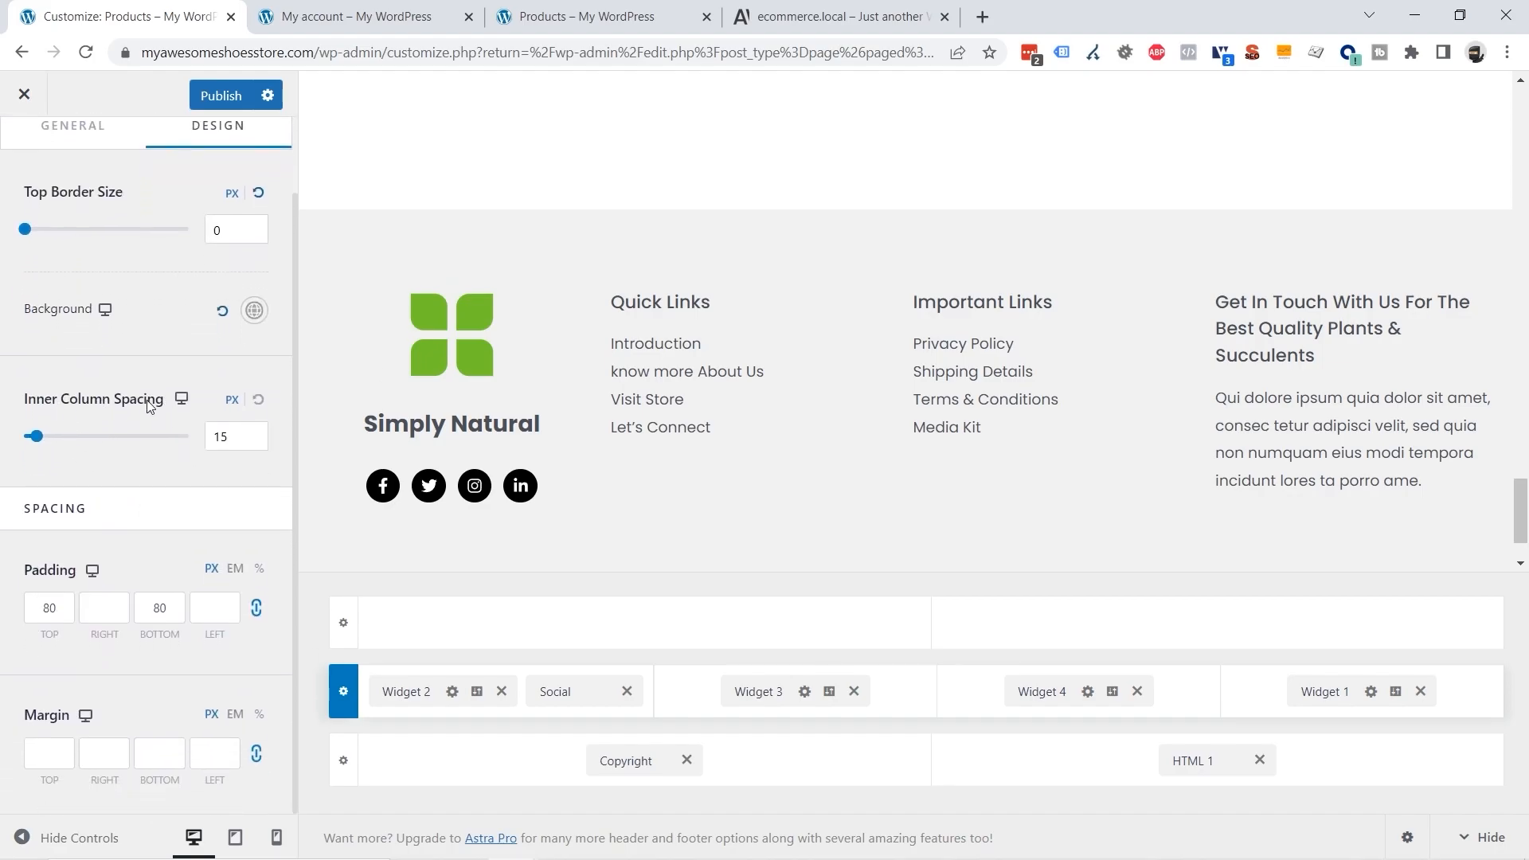
mouse_move(35, 435)
mouse_down()
mouse_move(21, 435)
mouse_move(40, 440)
mouse_up()
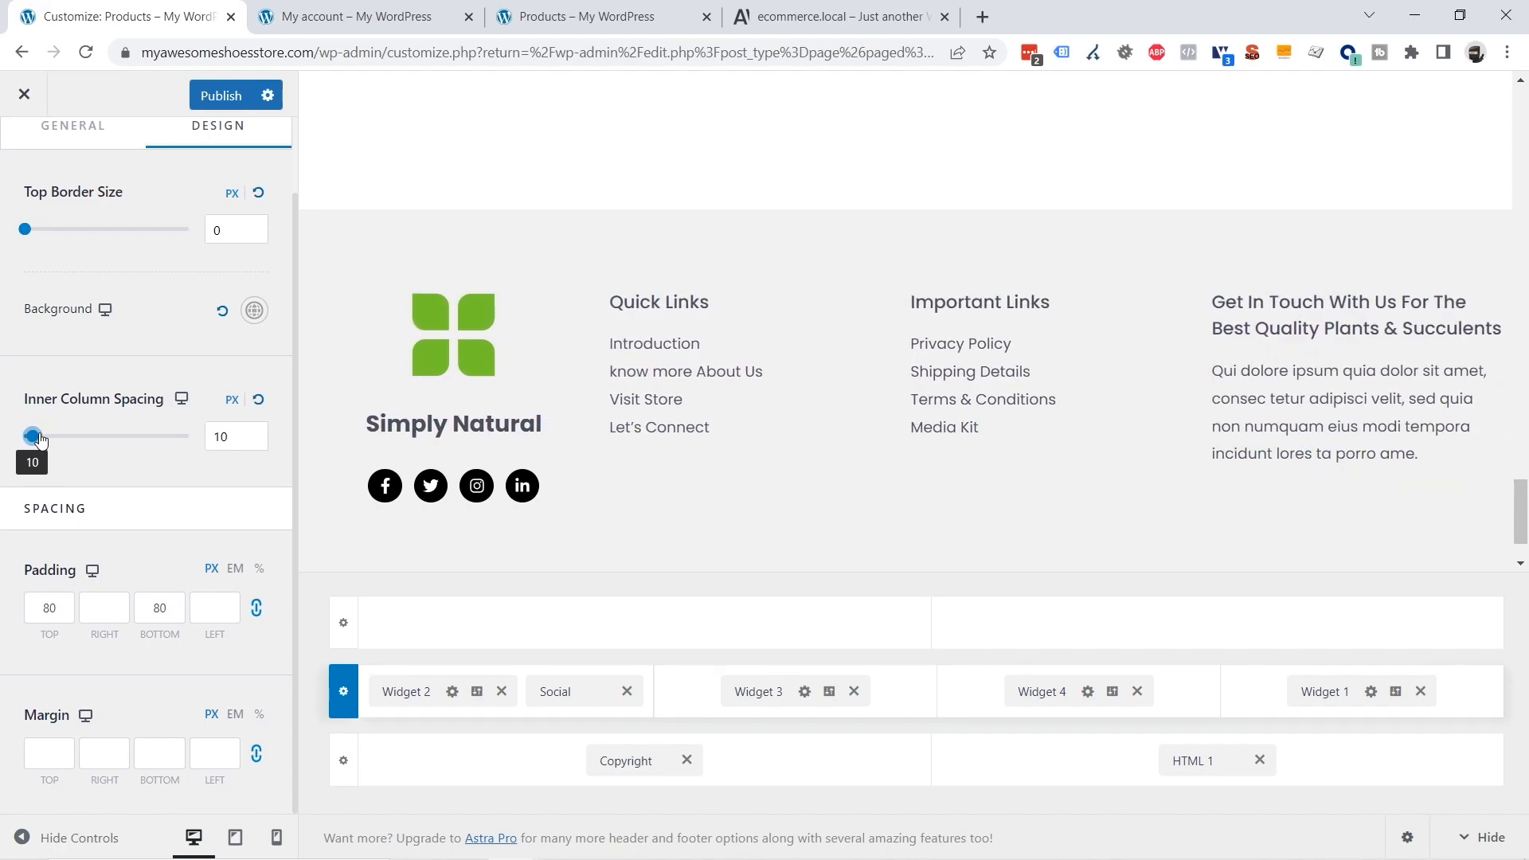
scroll(157, 464, up, 1)
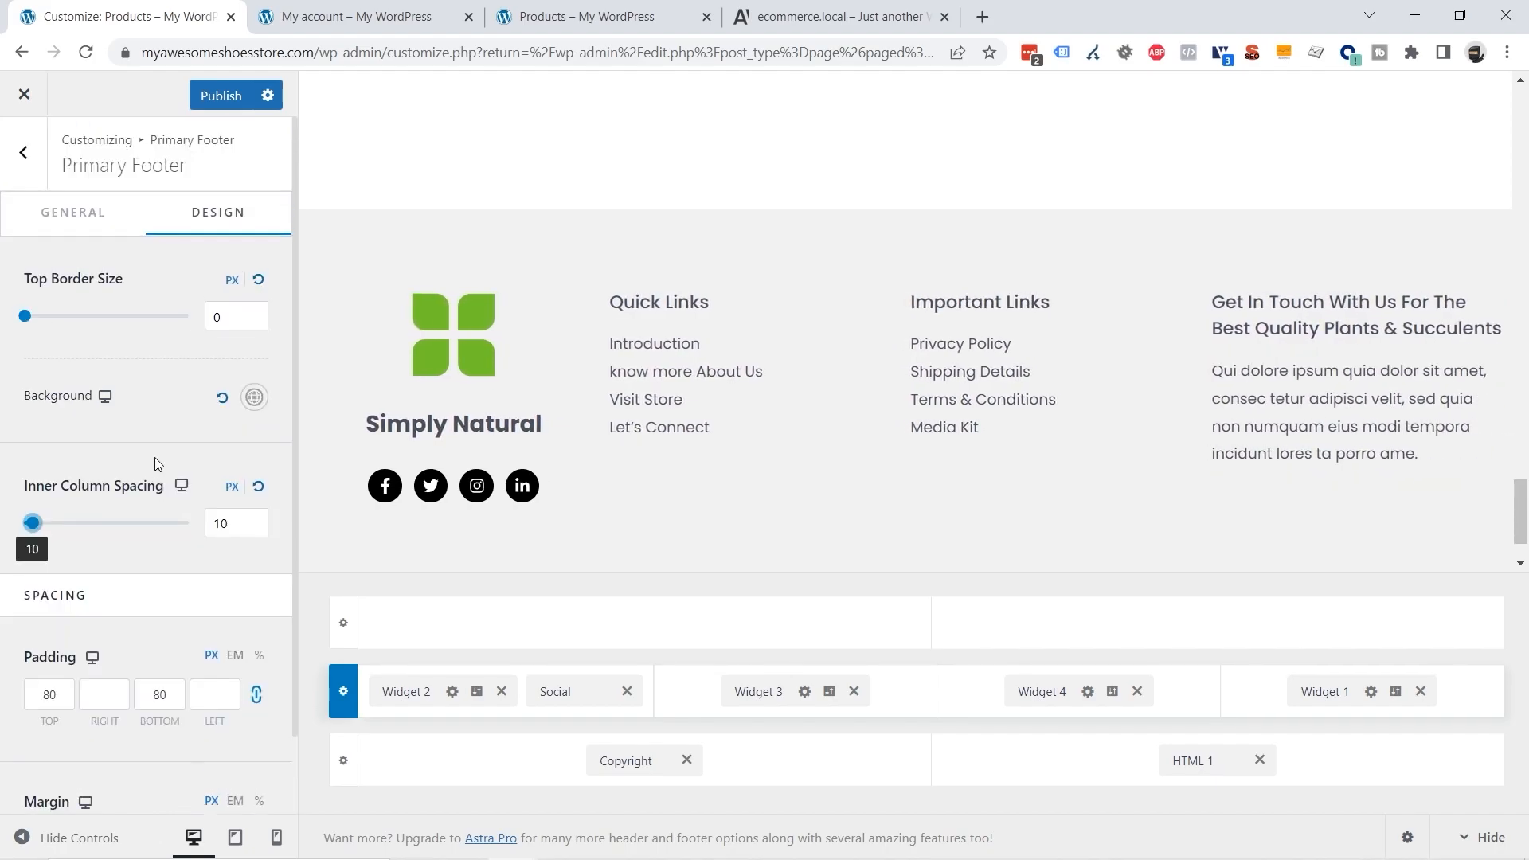
click(90, 223)
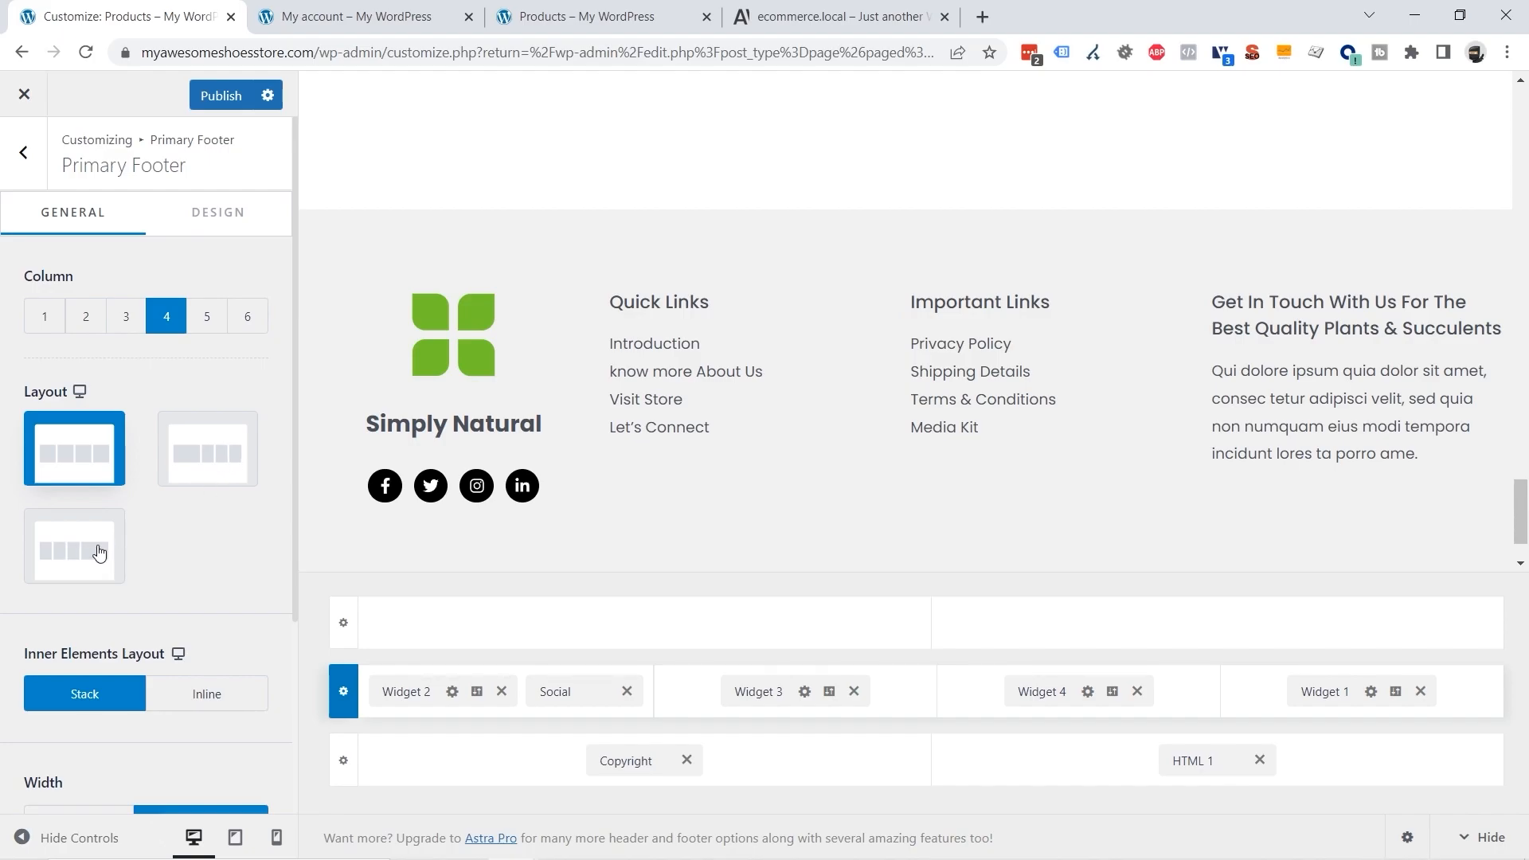
scroll(91, 577, down, 1)
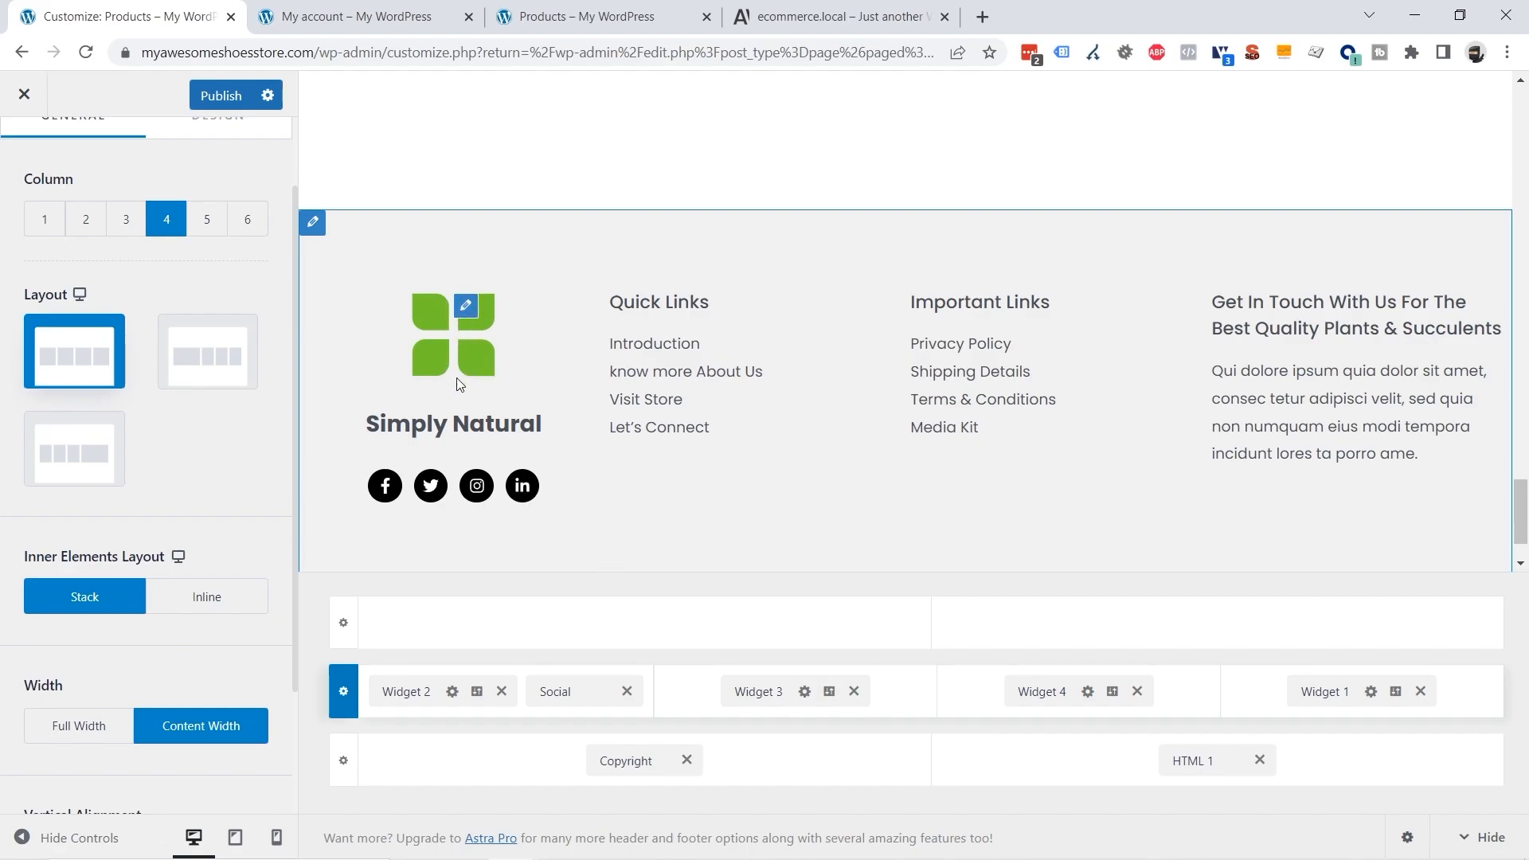
Step: Open the footer's logo widget, dismiss the block widgets introduction, and delete the green logo and Simply Natural text
click(469, 312)
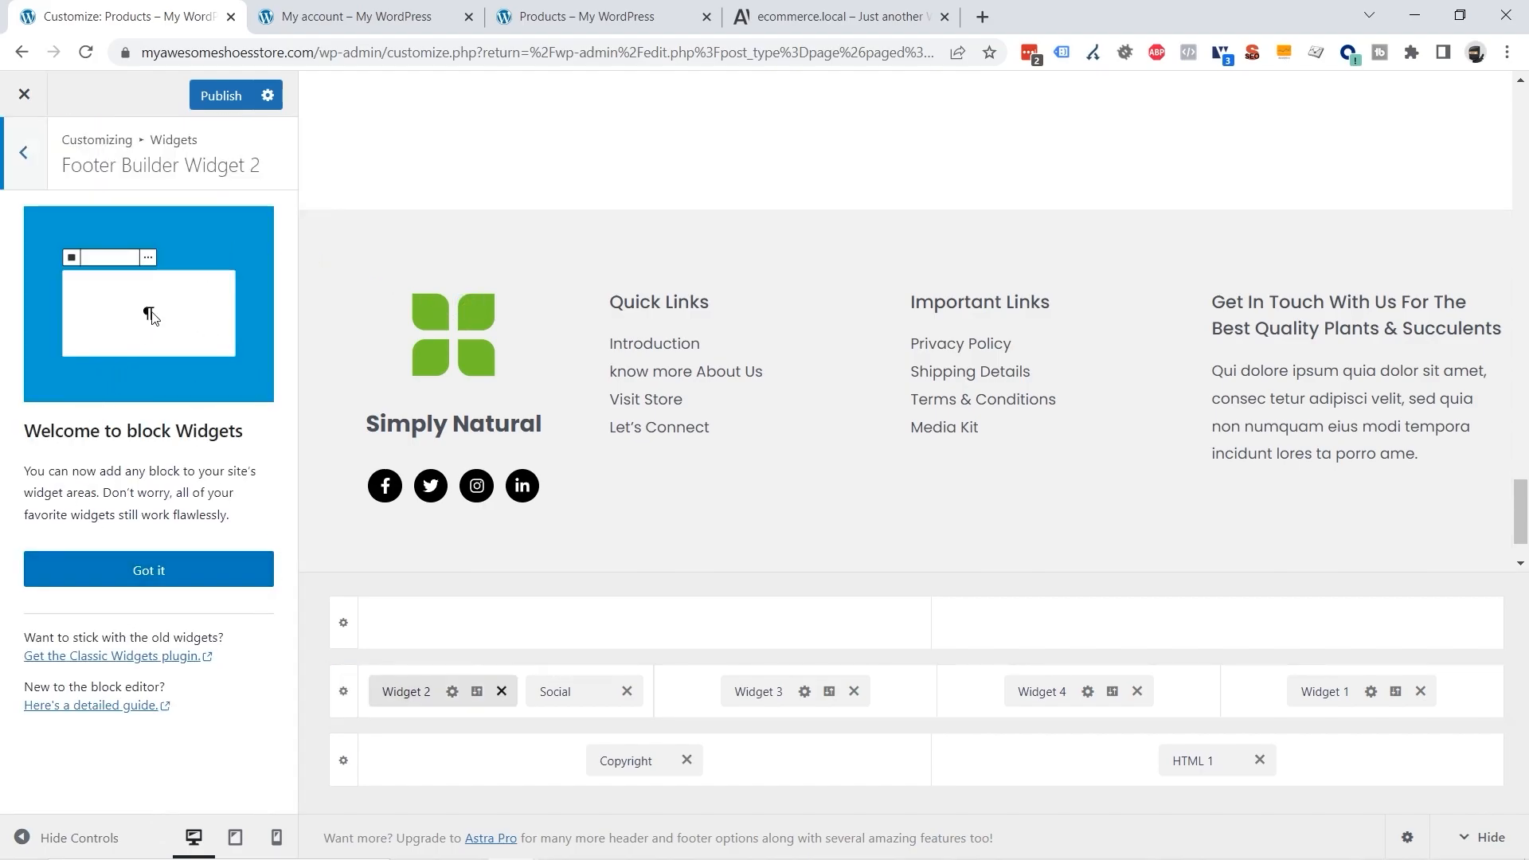
click(161, 572)
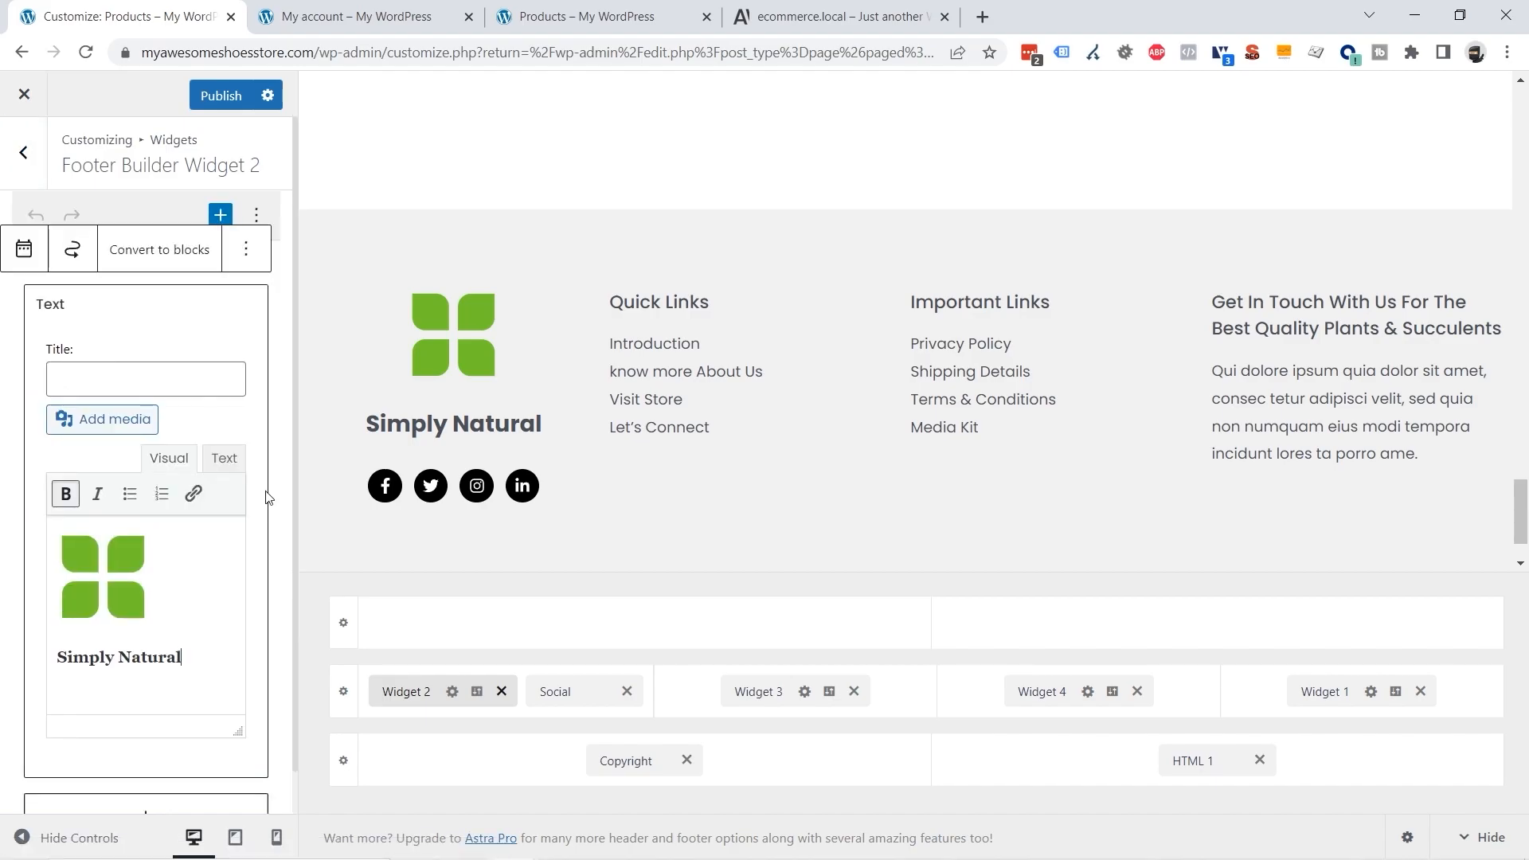
drag(211, 662, 86, 571)
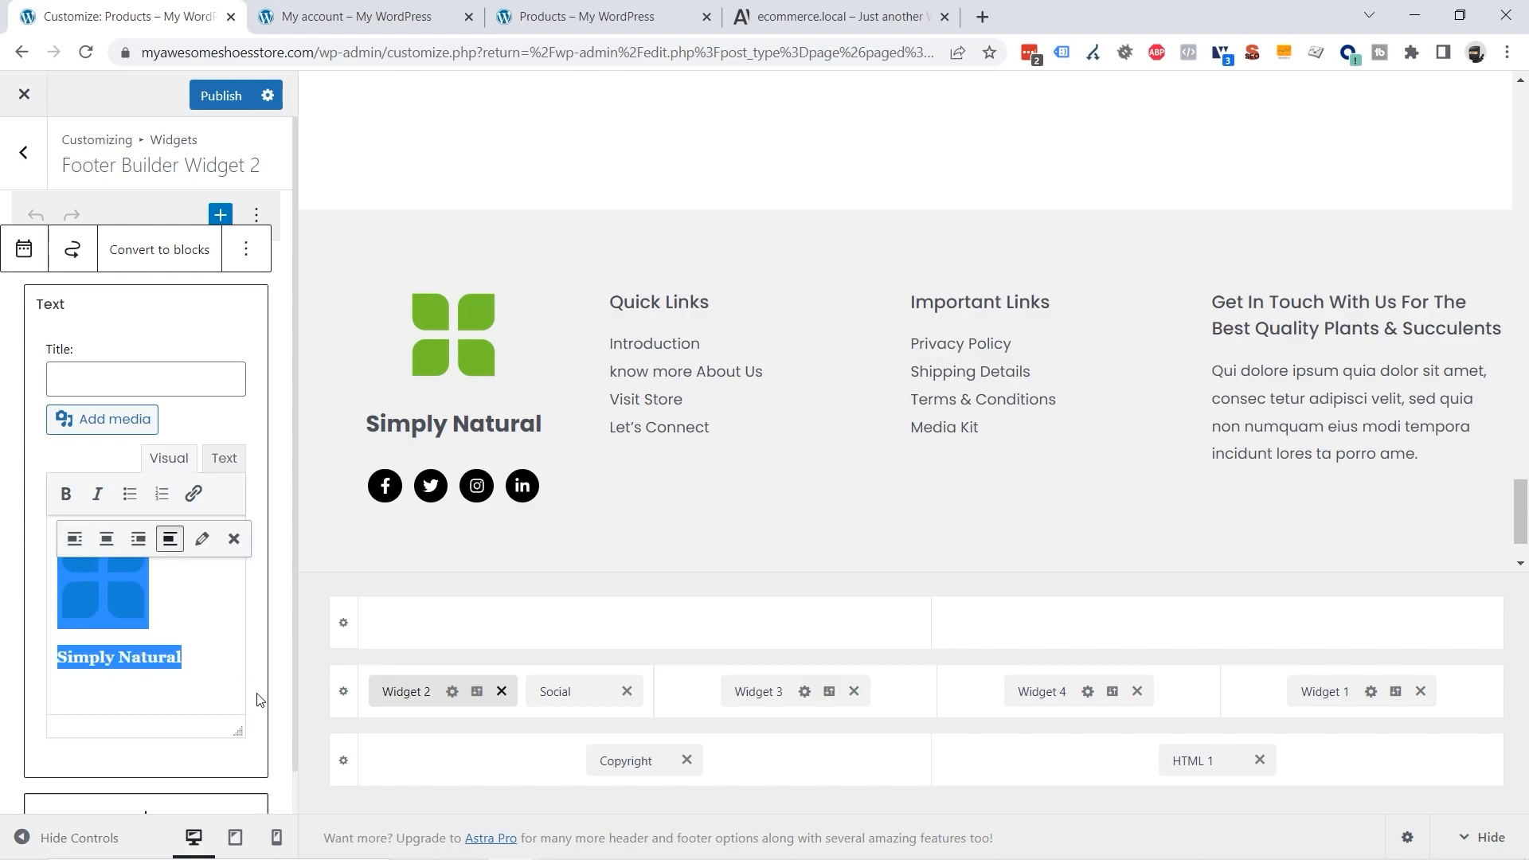
key(Delete)
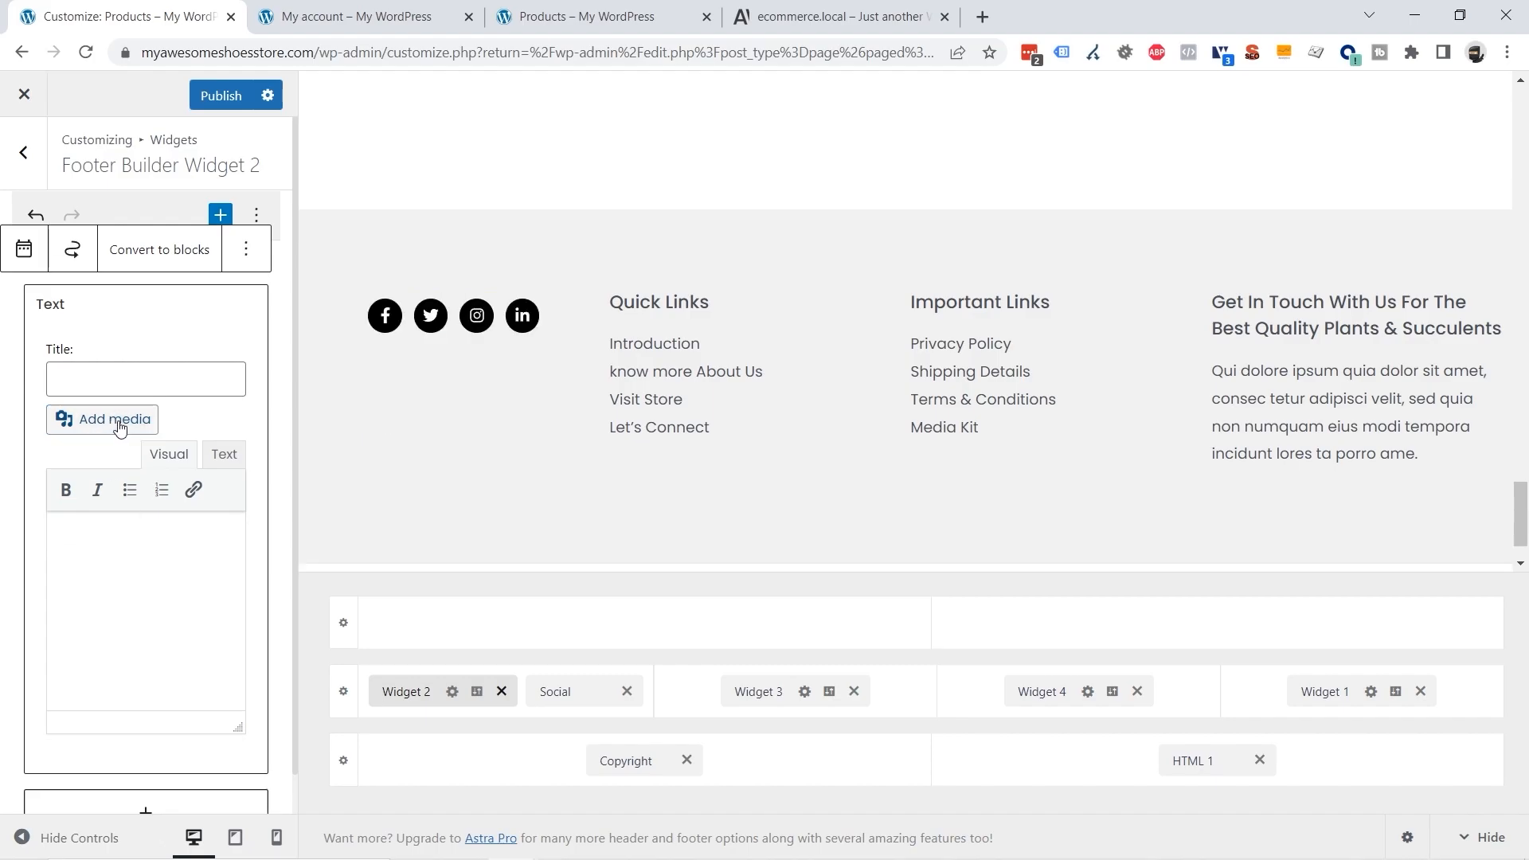
Step: Insert the Awesome Store image logo.png from the media library into the emptied footer widget
click(119, 428)
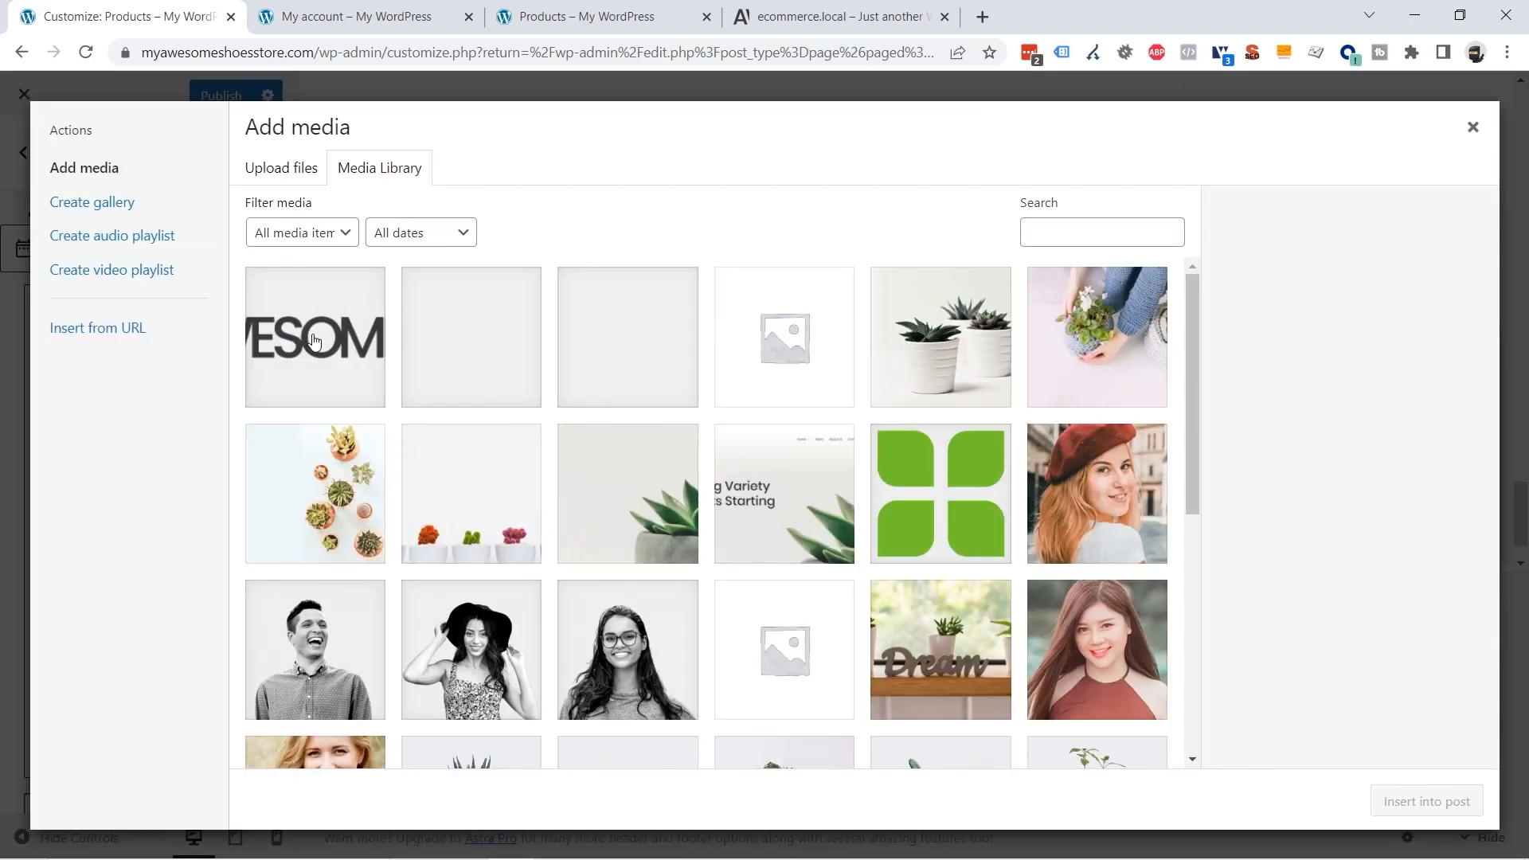
click(317, 339)
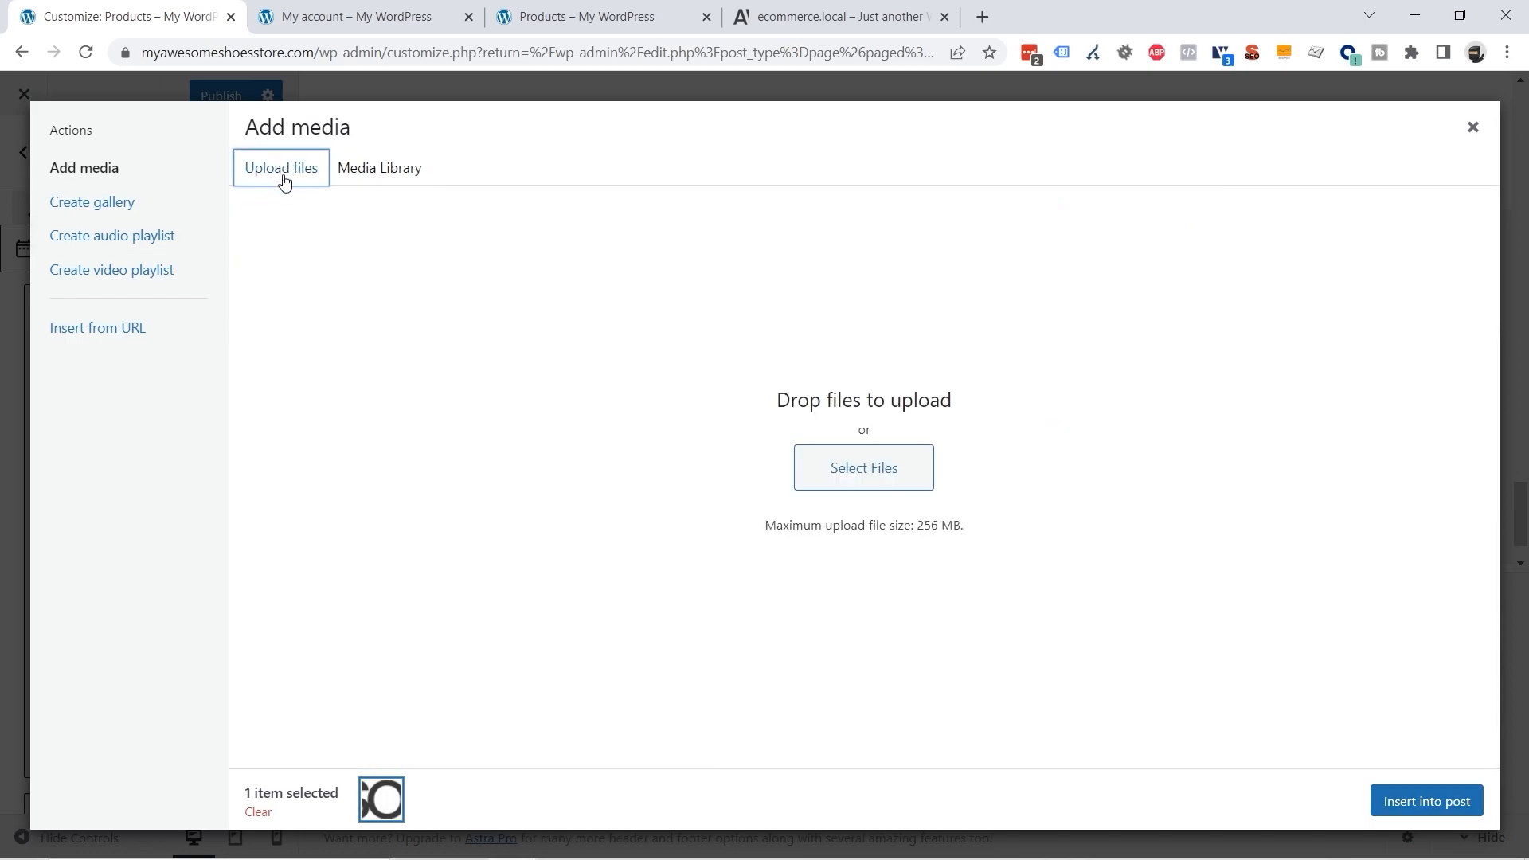
click(392, 173)
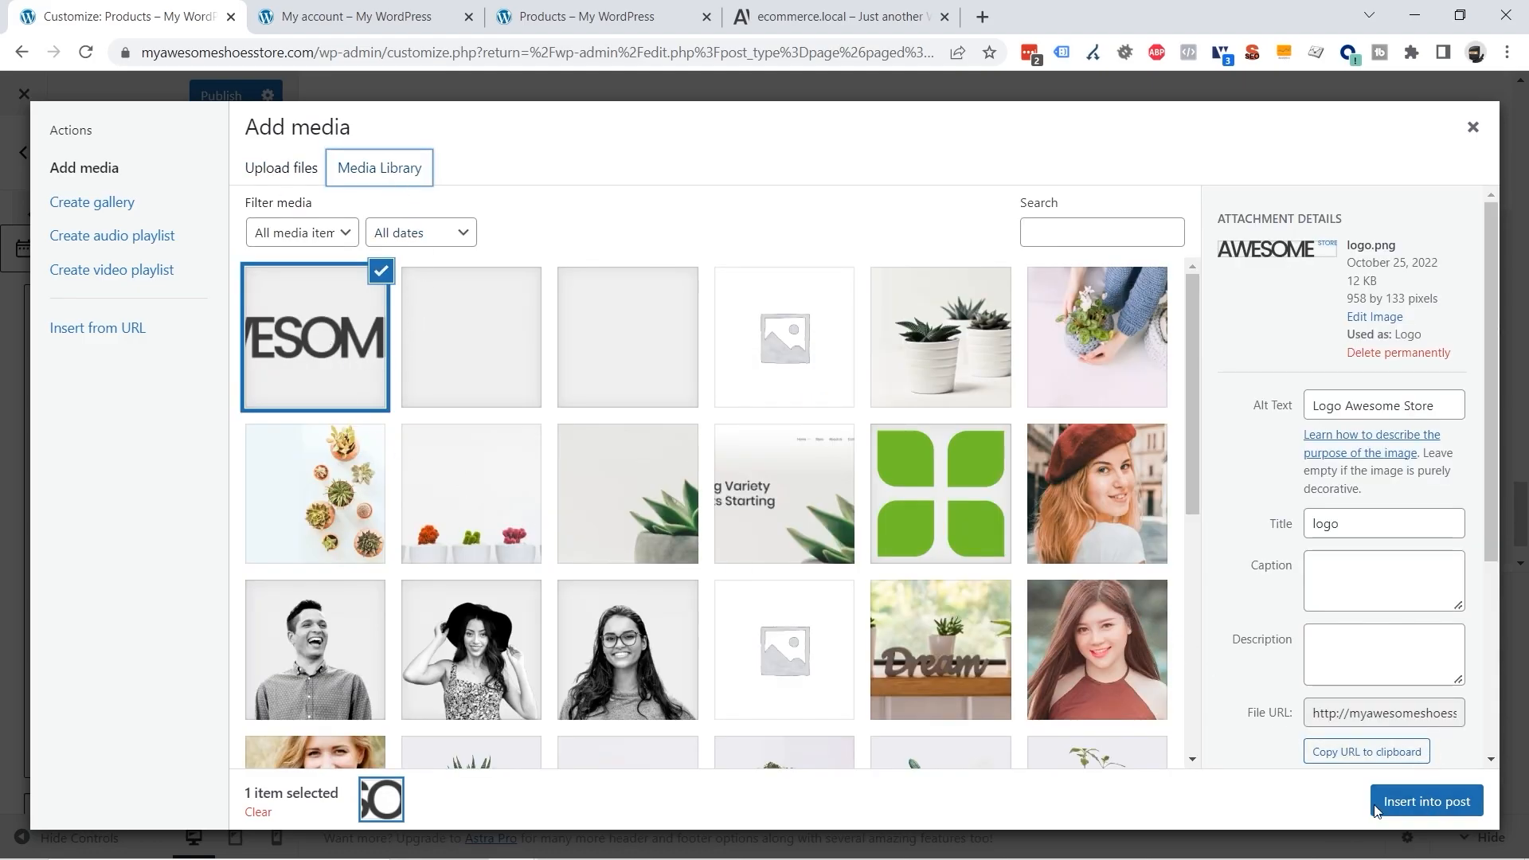
click(1424, 801)
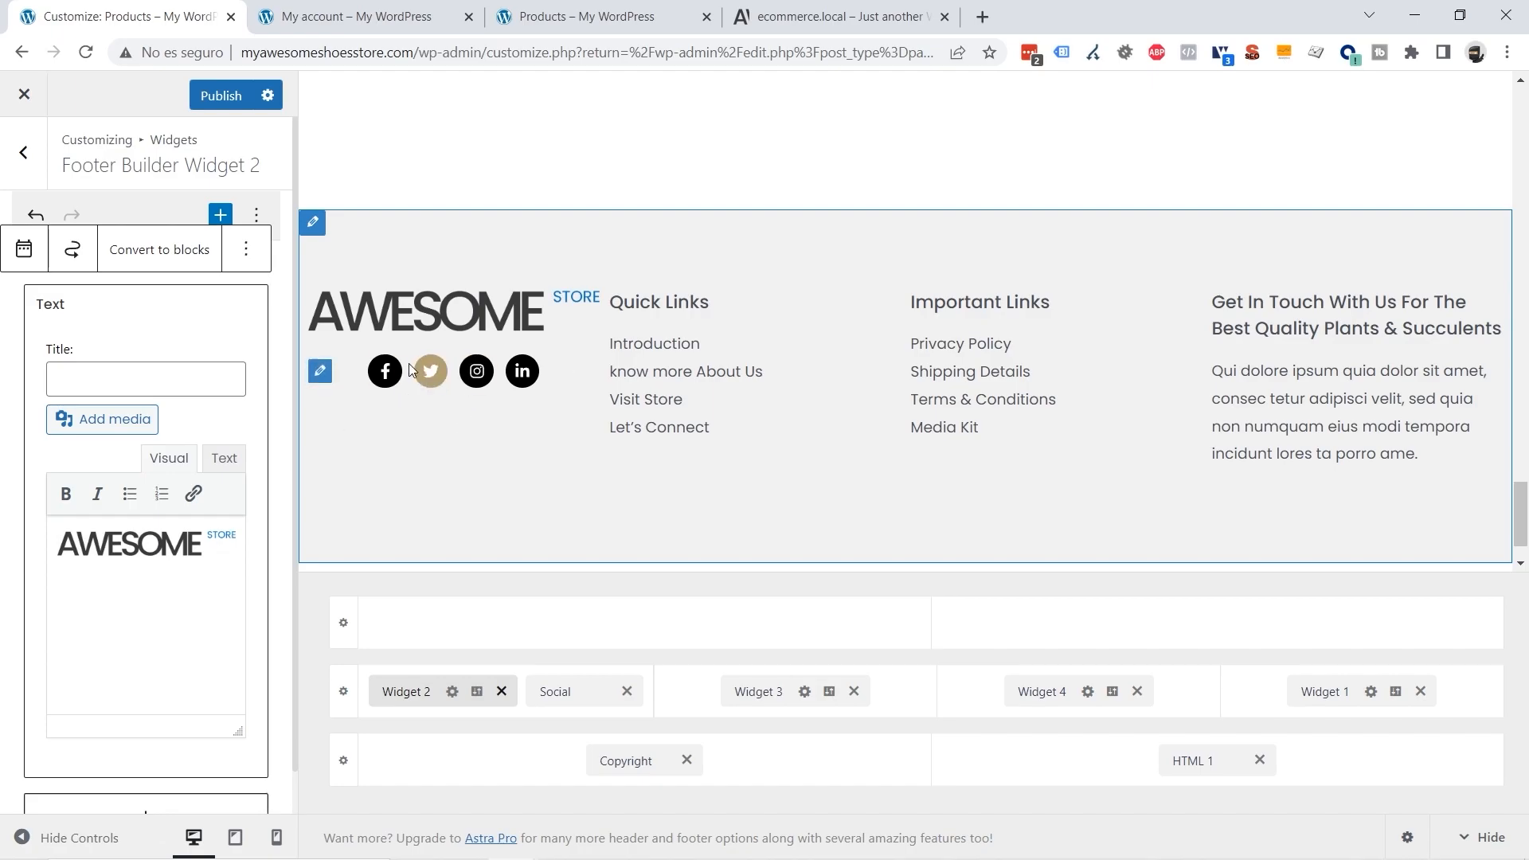
Step: In the footer's social icons, place Twitter before Facebook and hide the Twitter icon
click(320, 375)
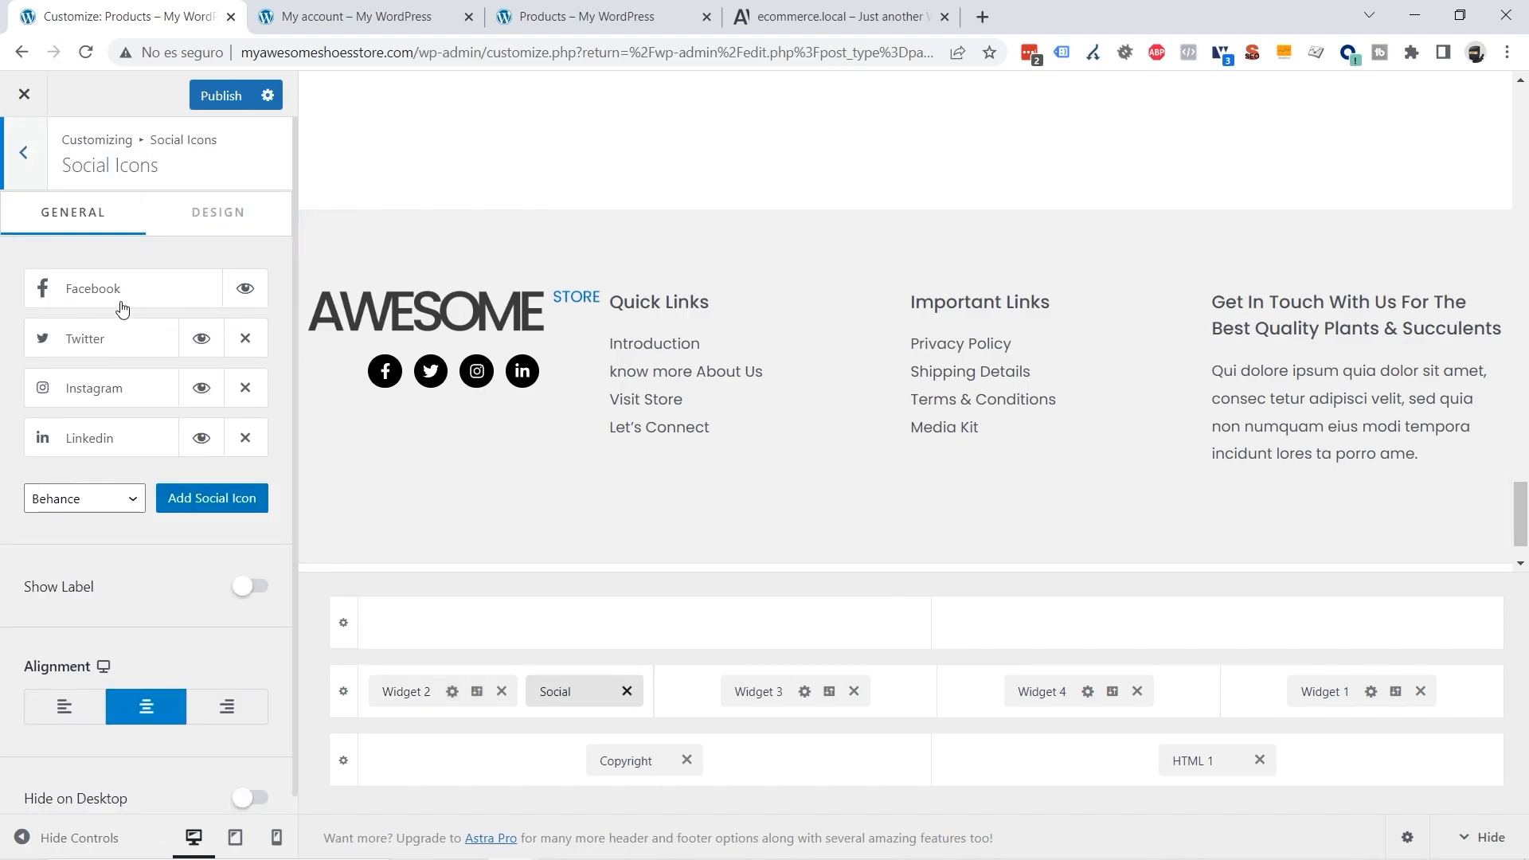
drag(137, 288, 136, 343)
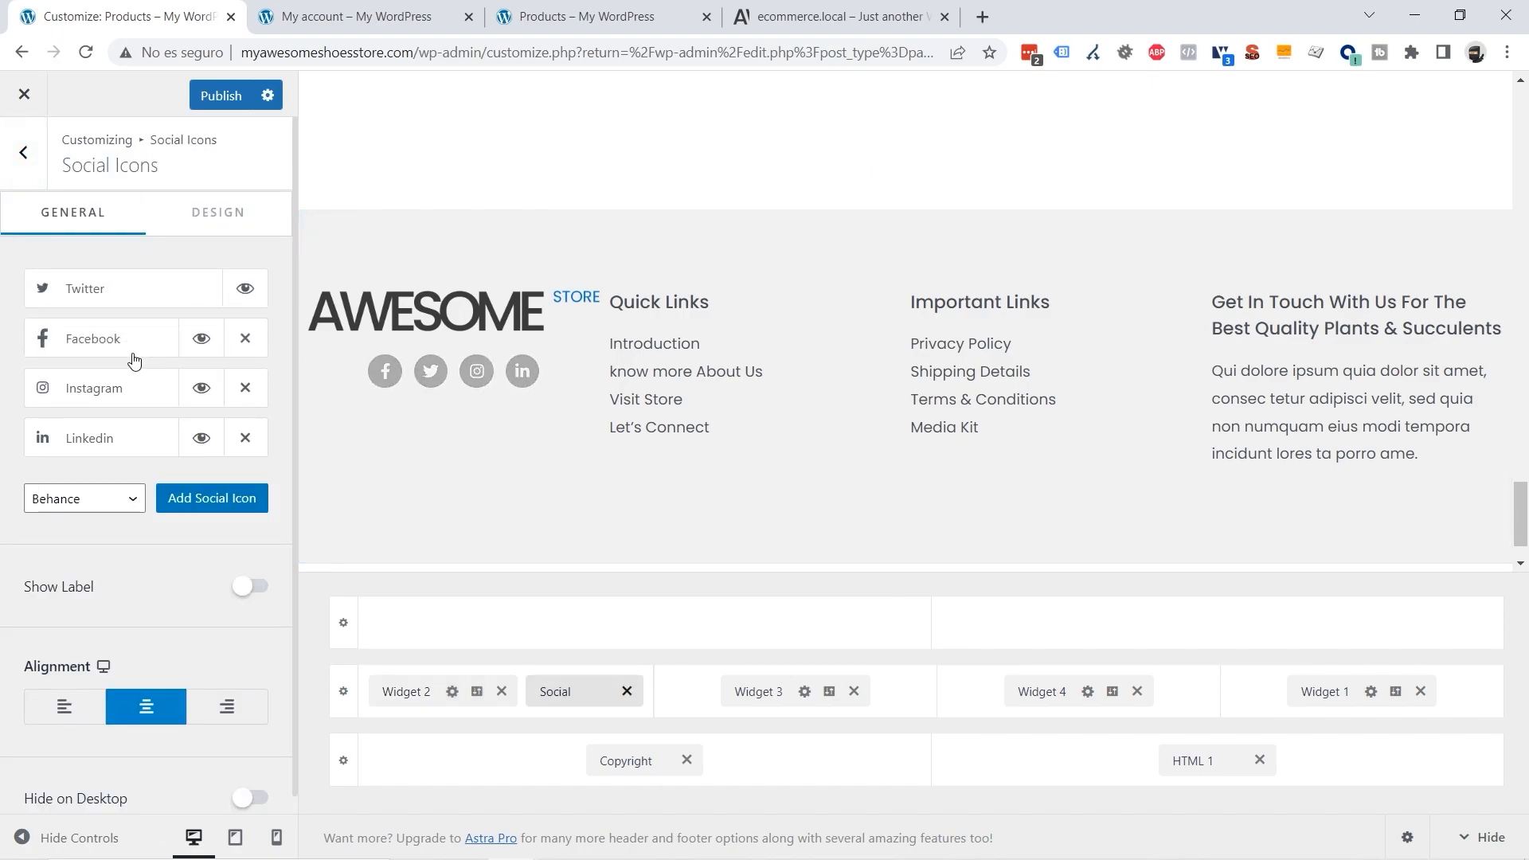
click(244, 290)
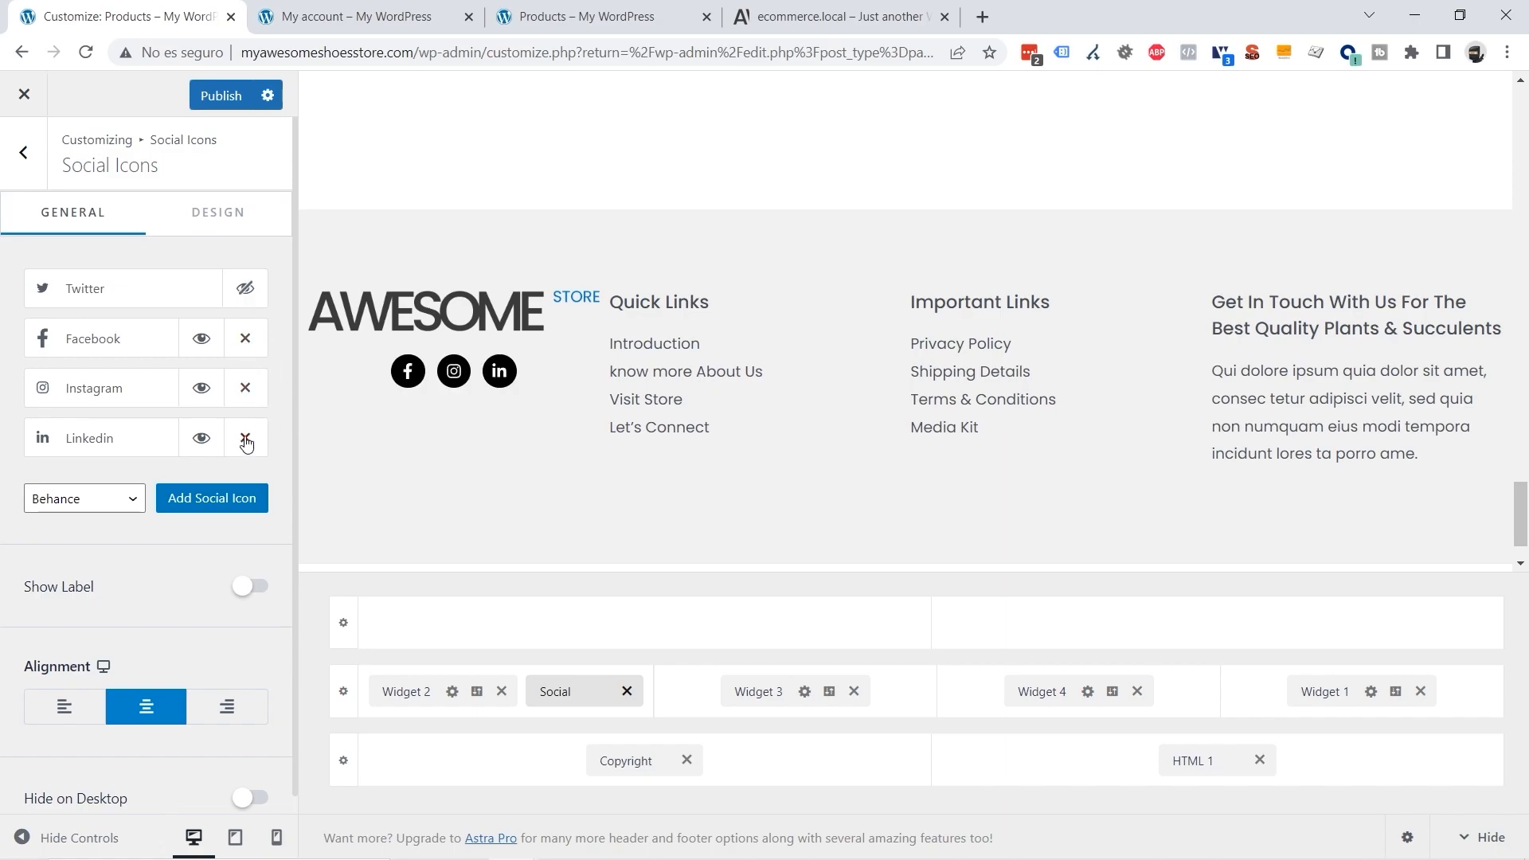
Step: Browse the additional social networks available and try showing labels on the footer's social icons
click(83, 507)
scroll(83, 358, down, 3)
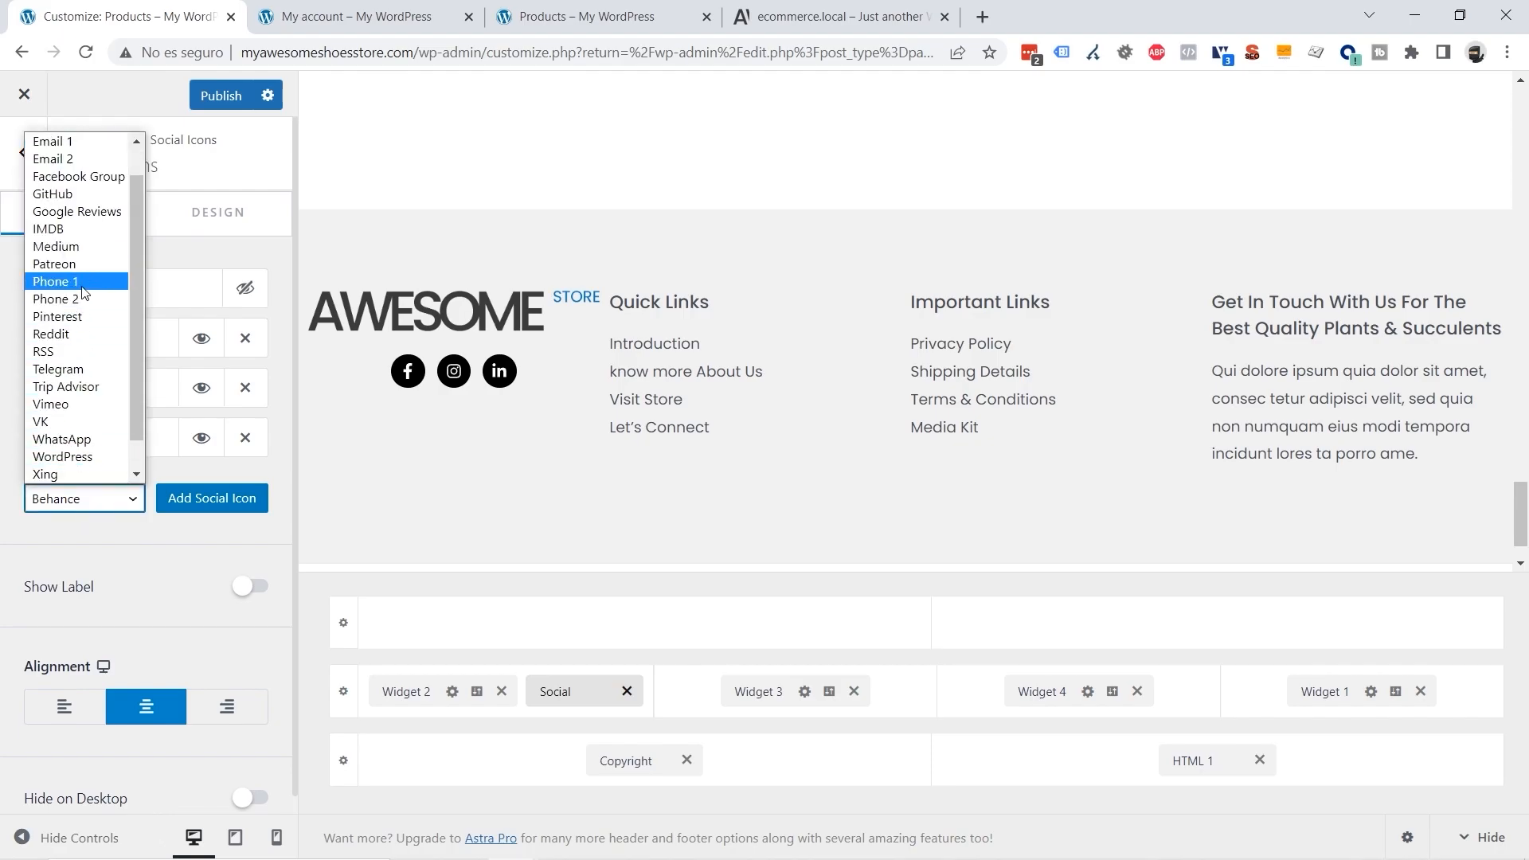
scroll(234, 525, down, 1)
click(192, 532)
click(257, 578)
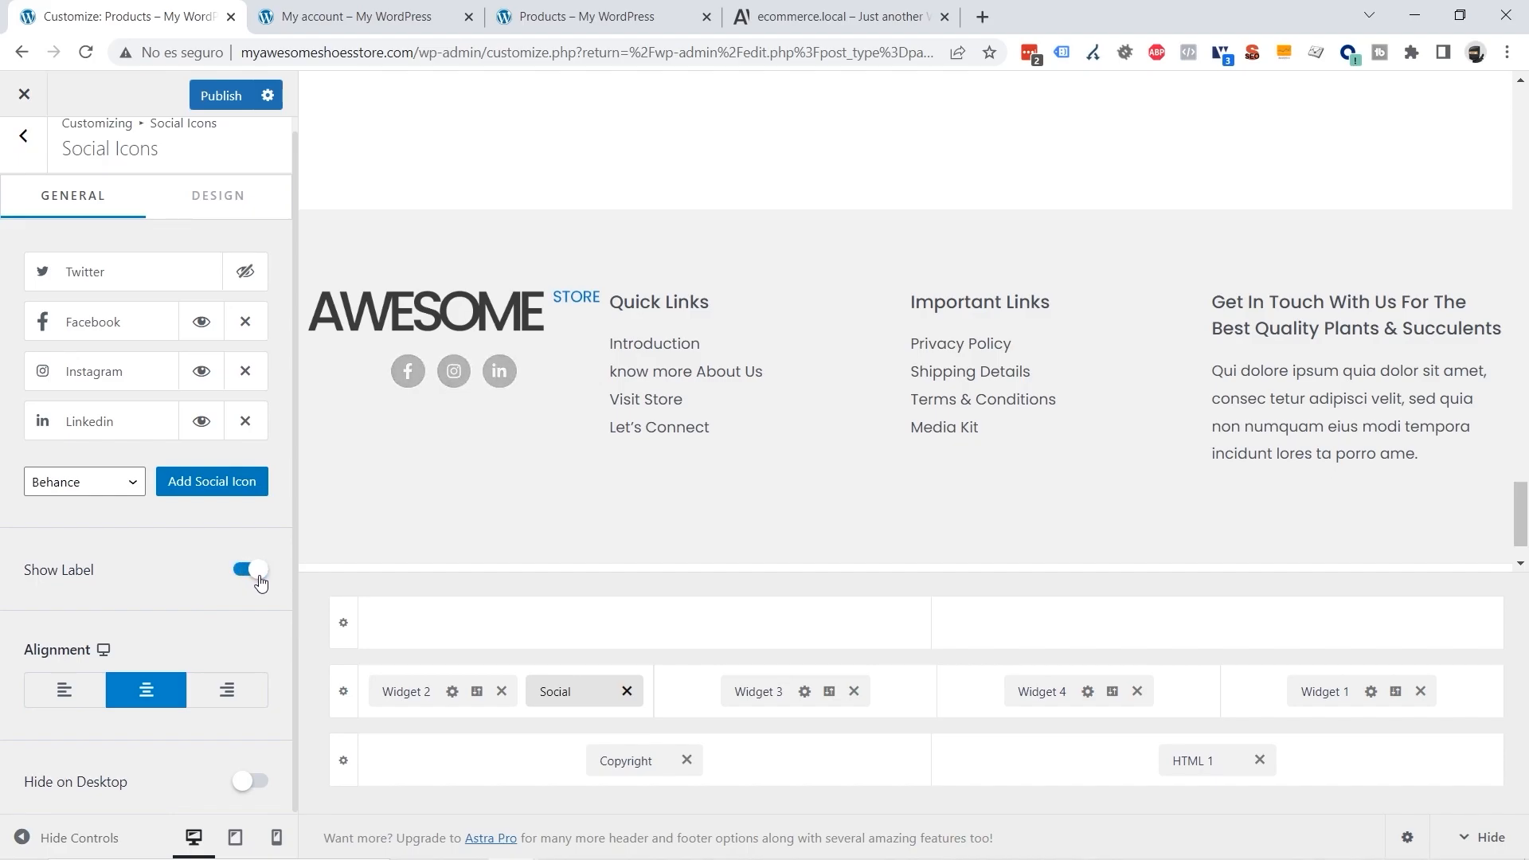
click(256, 577)
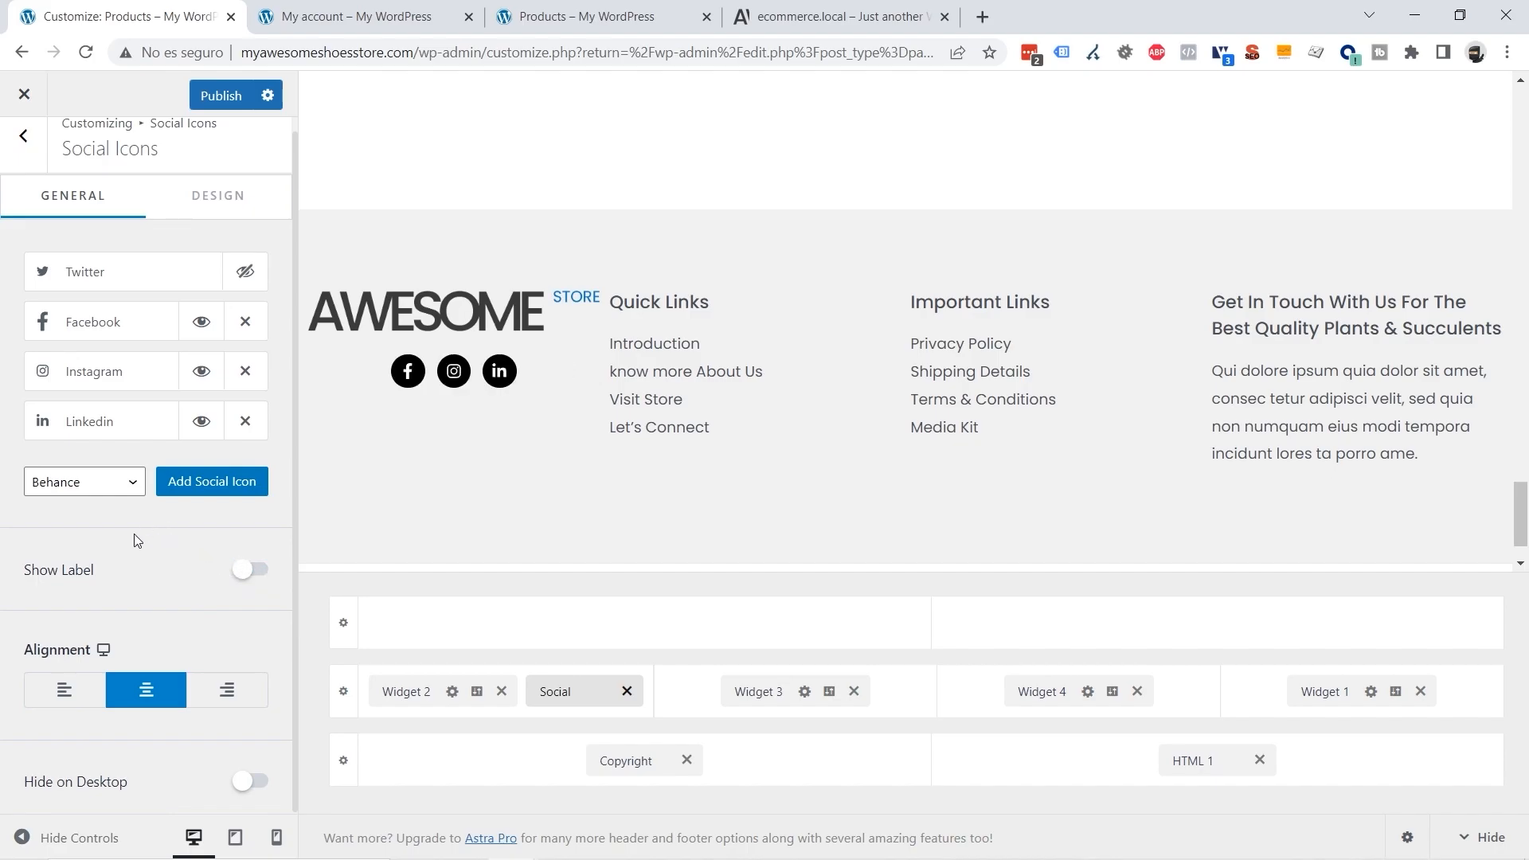
Step: Try left and right alignment for the footer's social icons, then restore centre alignment
click(70, 689)
click(226, 689)
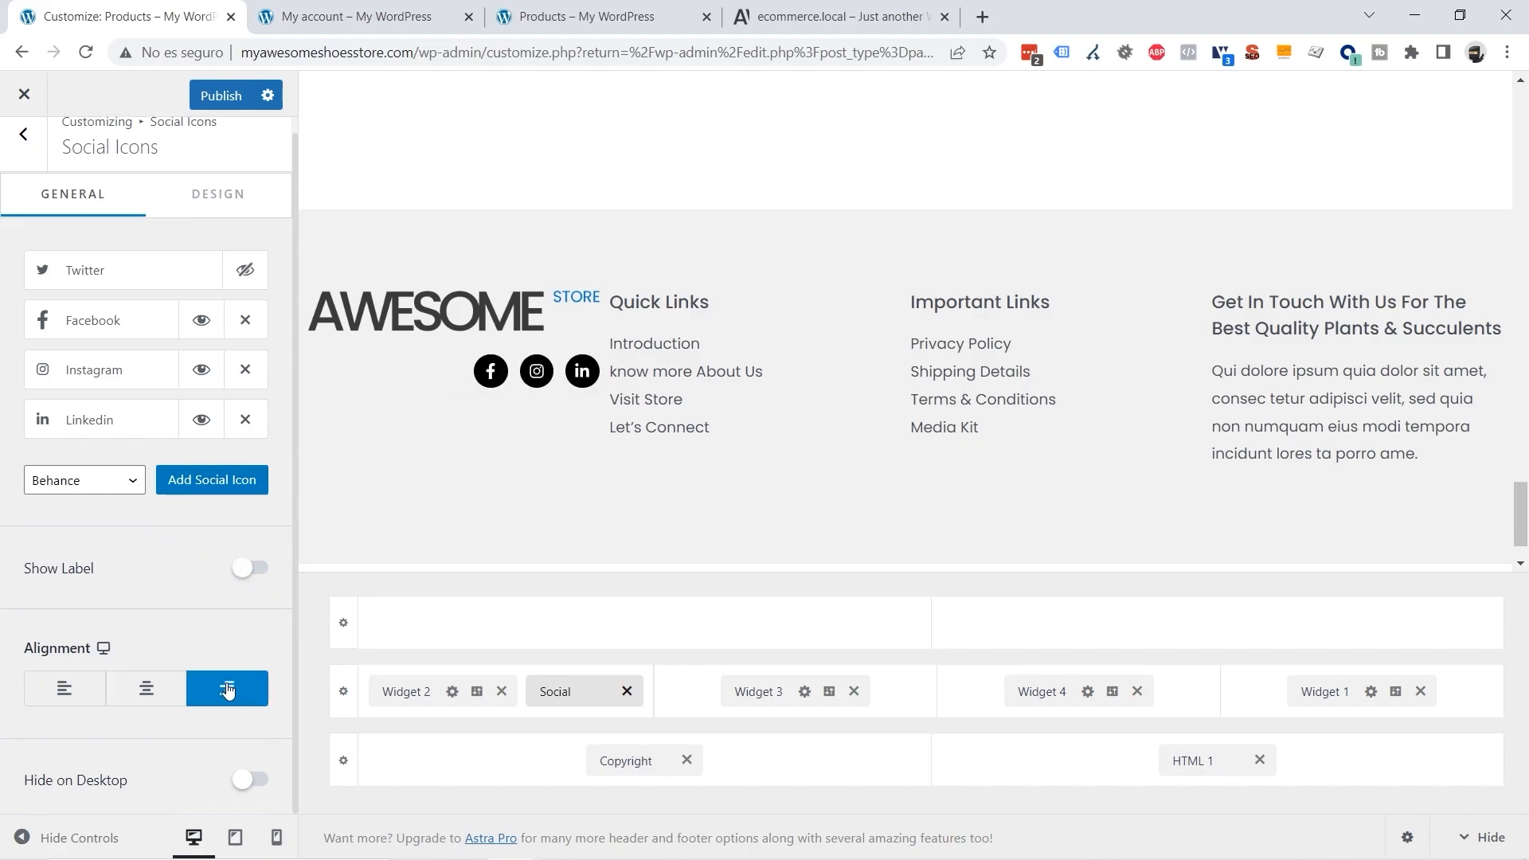
click(153, 693)
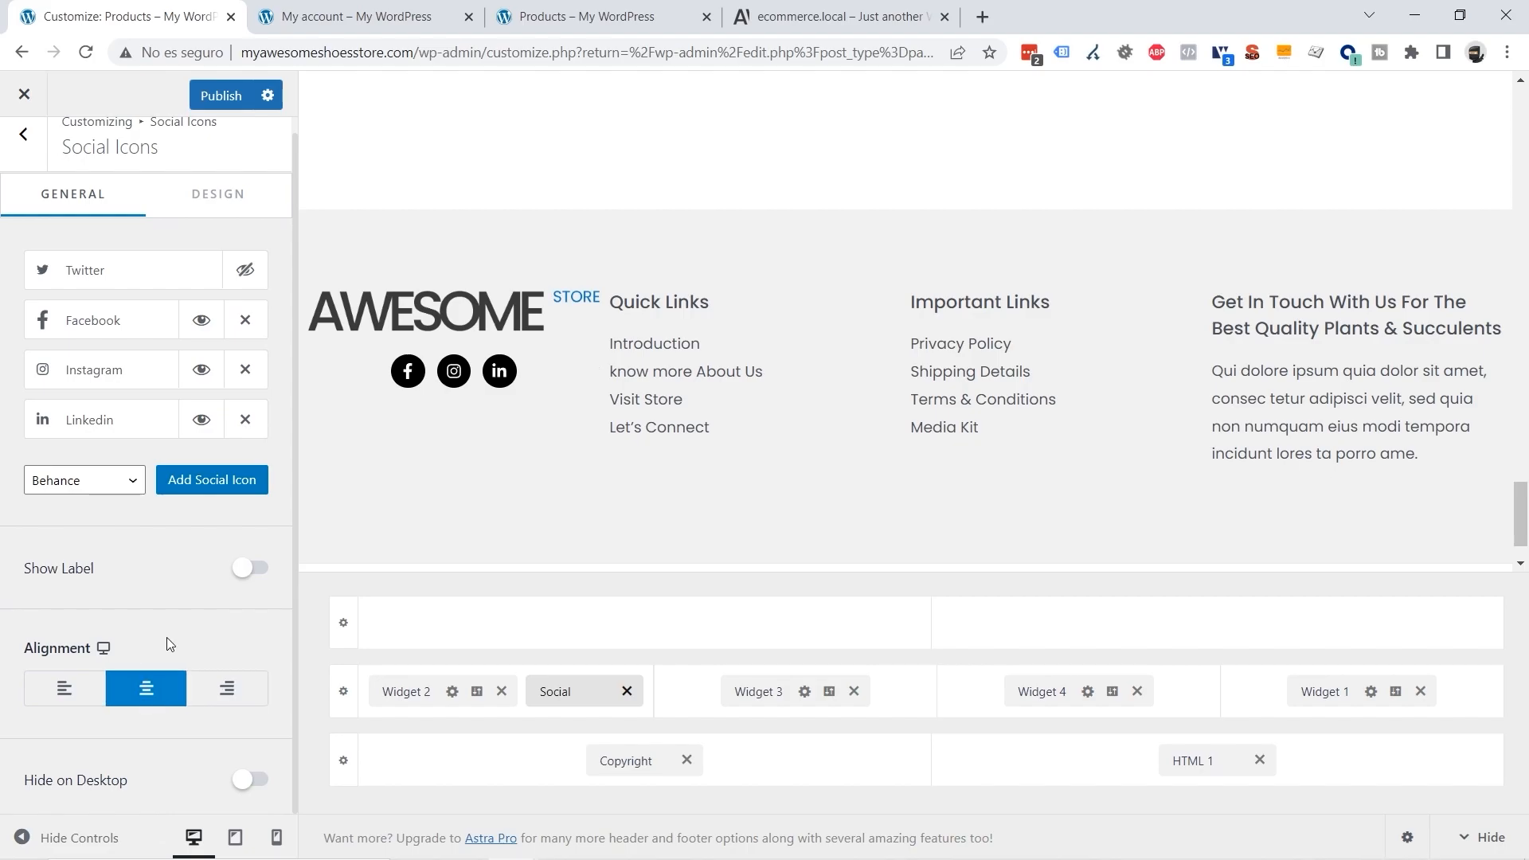
Step: Review the social icons' colour, size, spacing and radius settings, and reopen the Primary Footer settings
scroll(159, 621, up, 1)
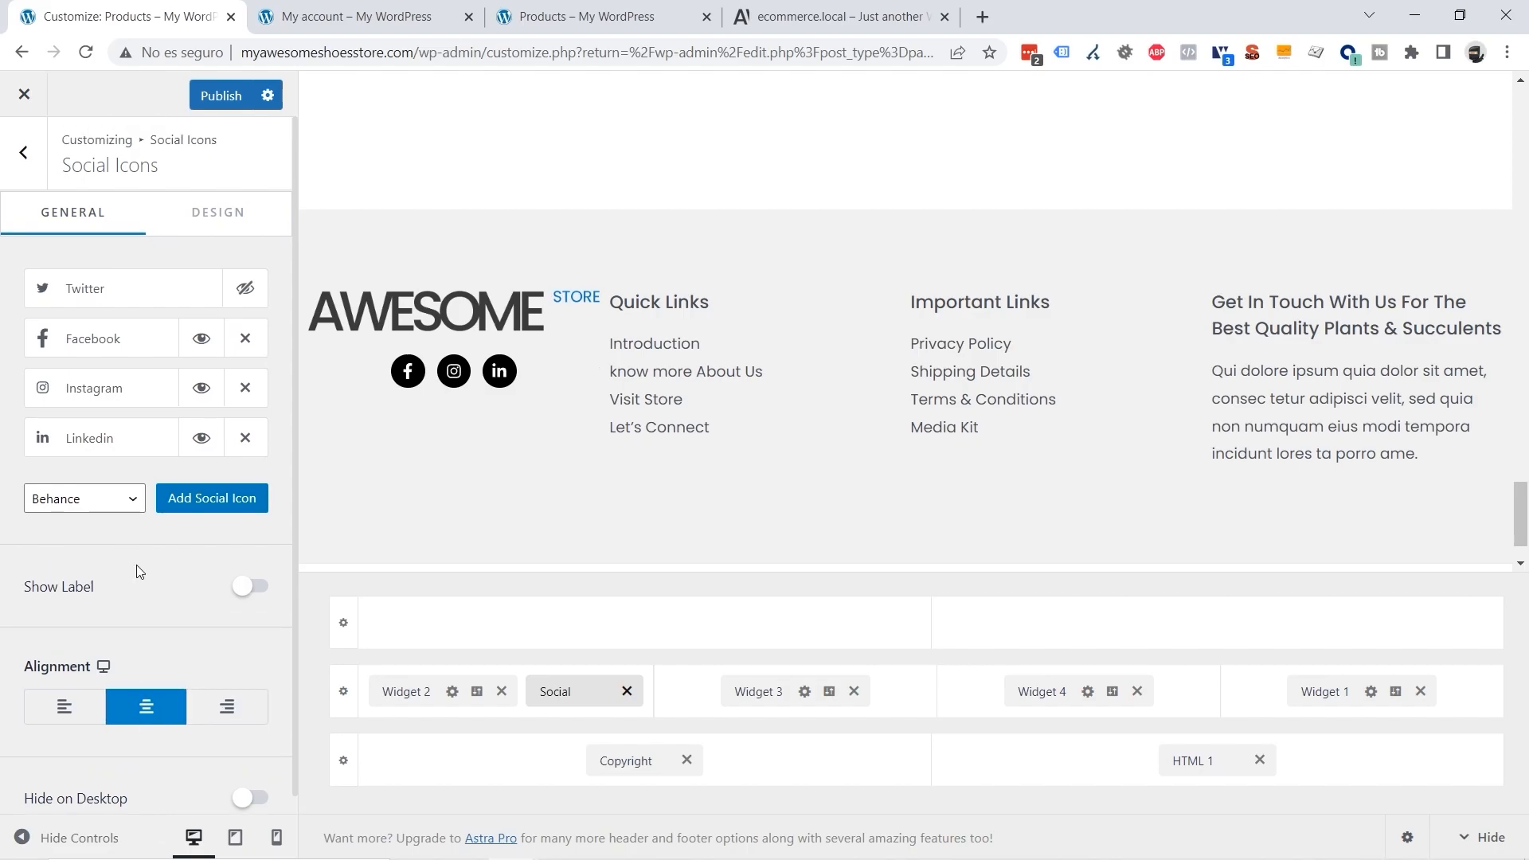
click(212, 219)
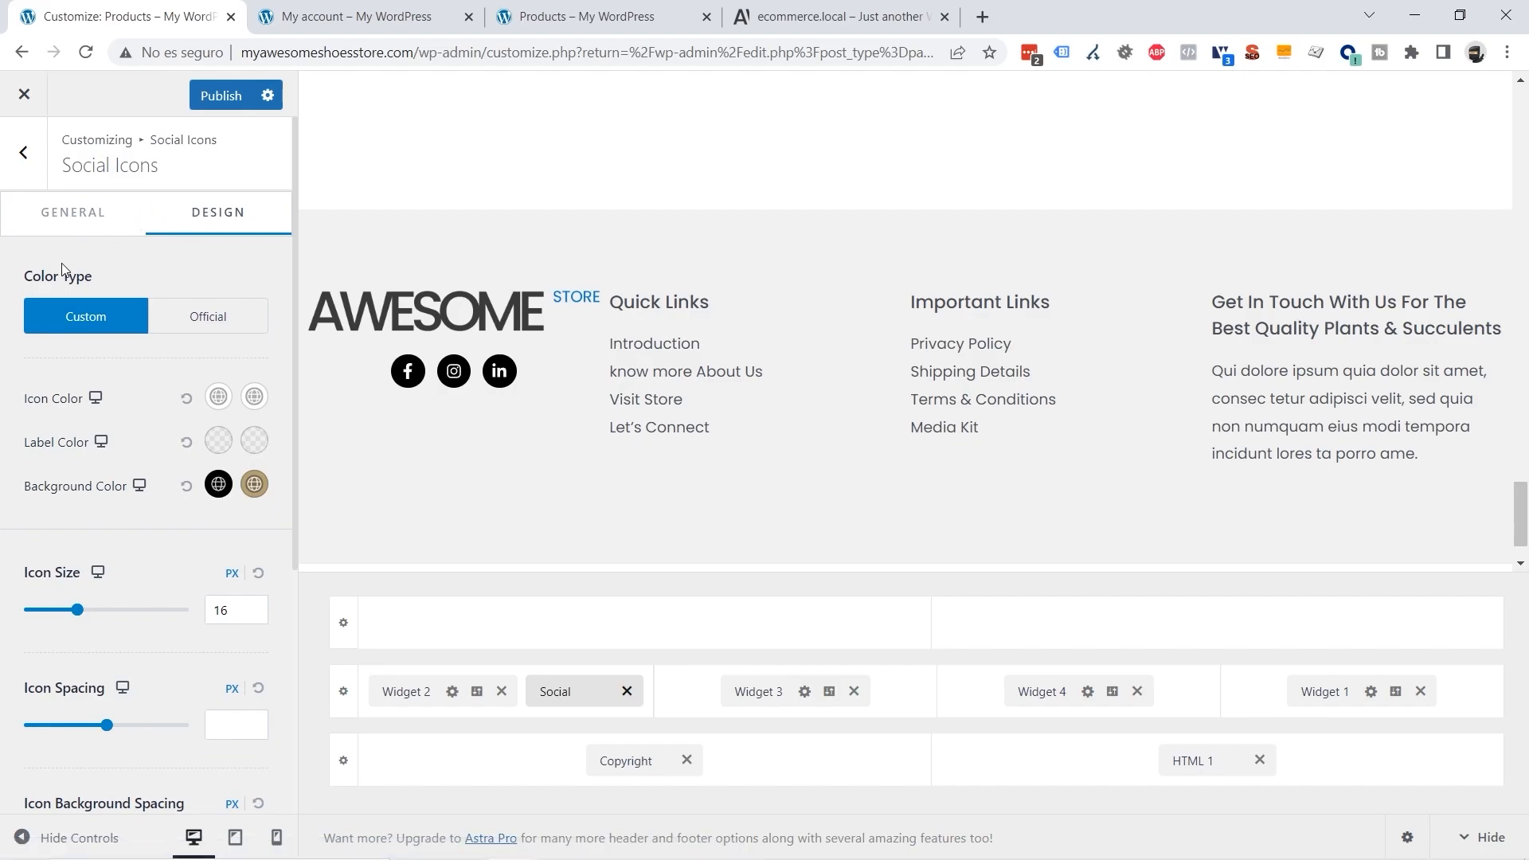
scroll(155, 671, down, 2)
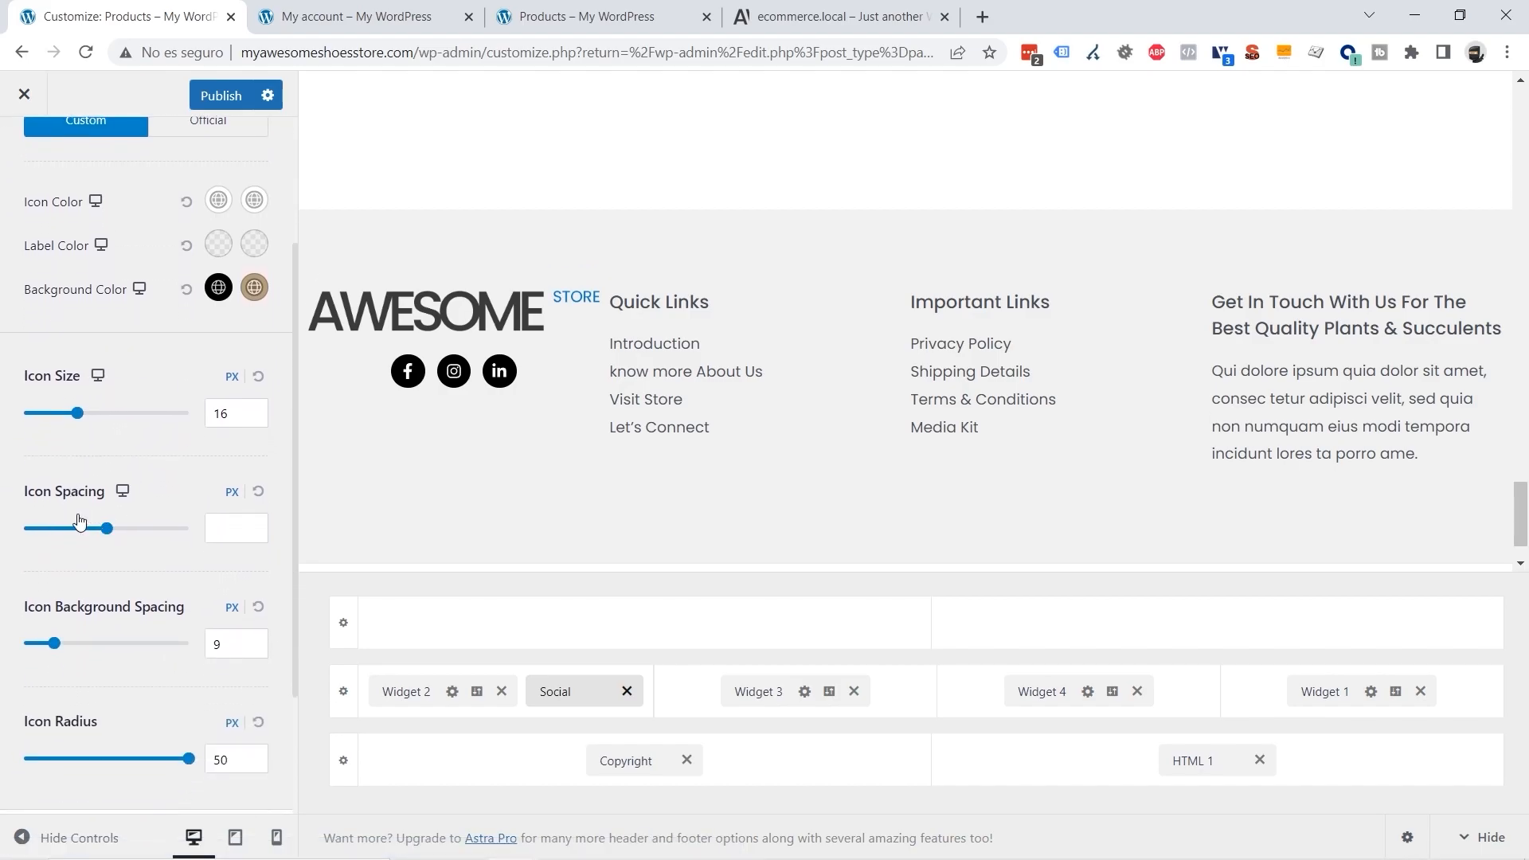
scroll(100, 557, up, 2)
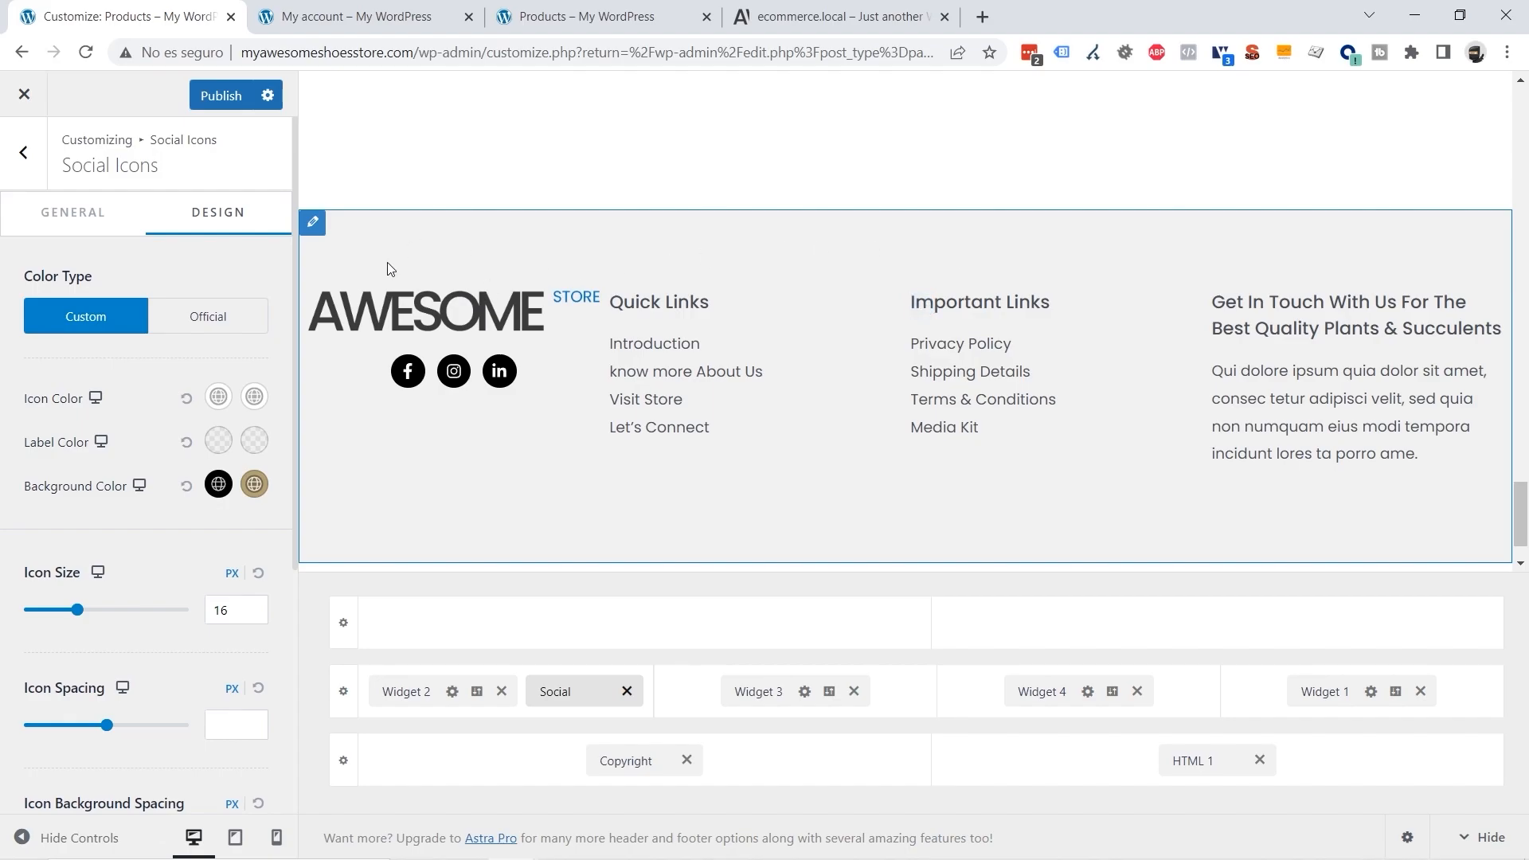
click(315, 231)
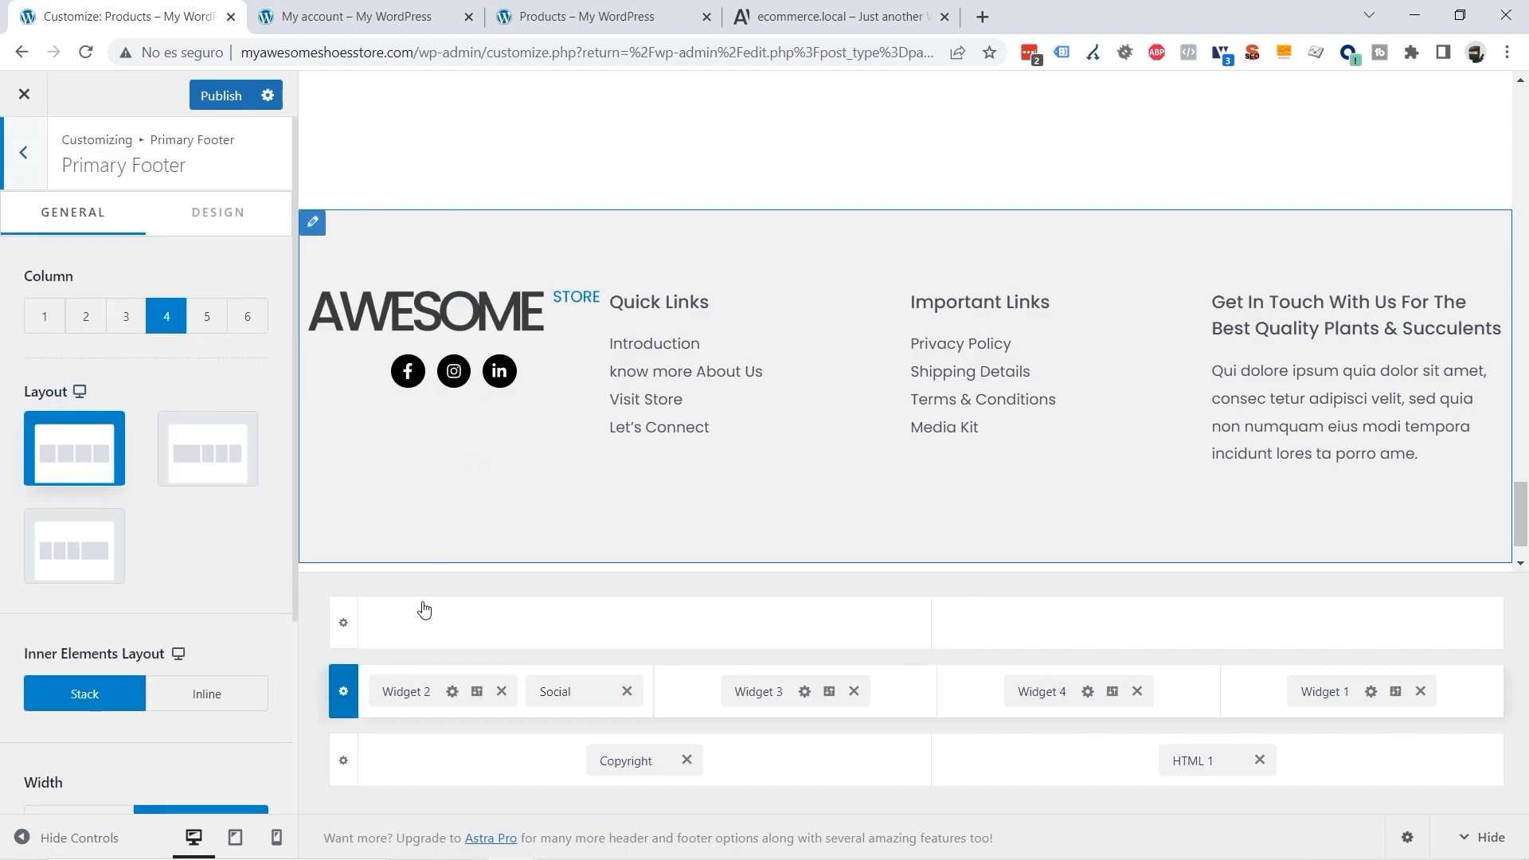
Step: Reduce the Primary Footer to three columns and choose the layout with a wide first column and two narrow ones
click(125, 319)
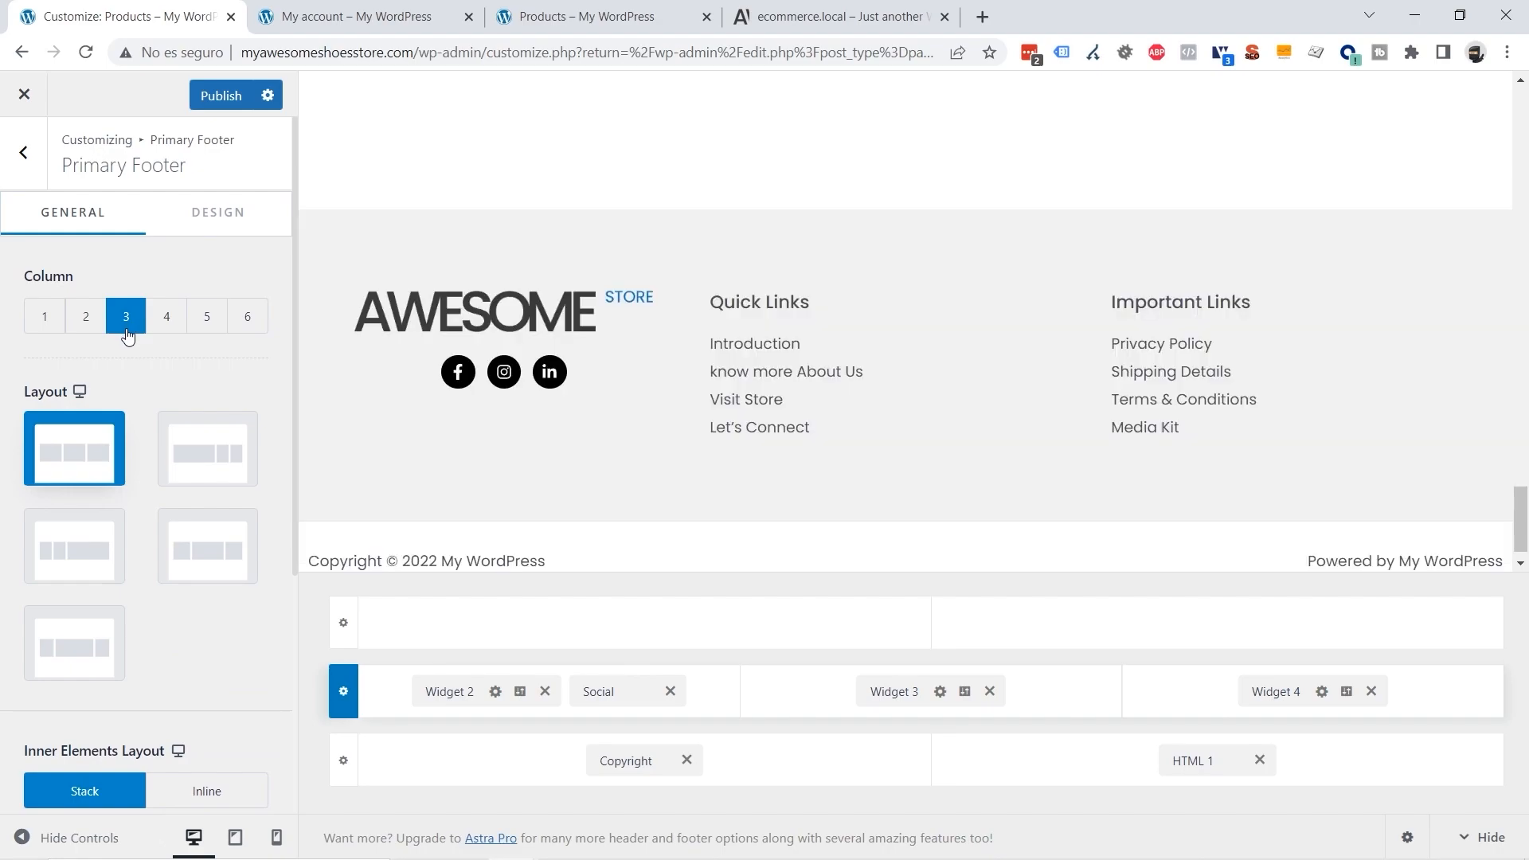
scroll(952, 500, down, 1)
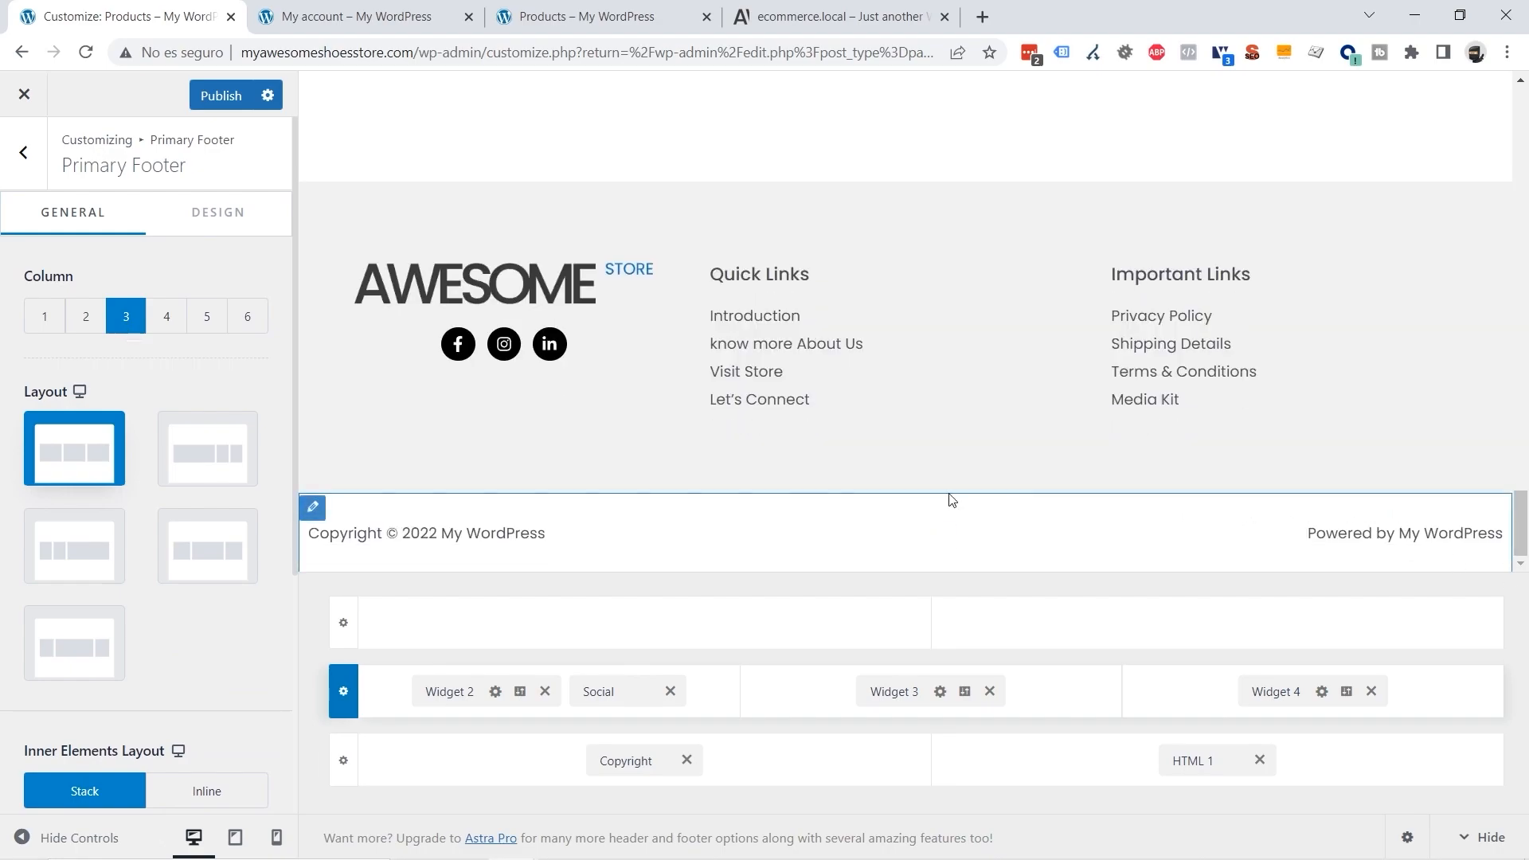
click(203, 464)
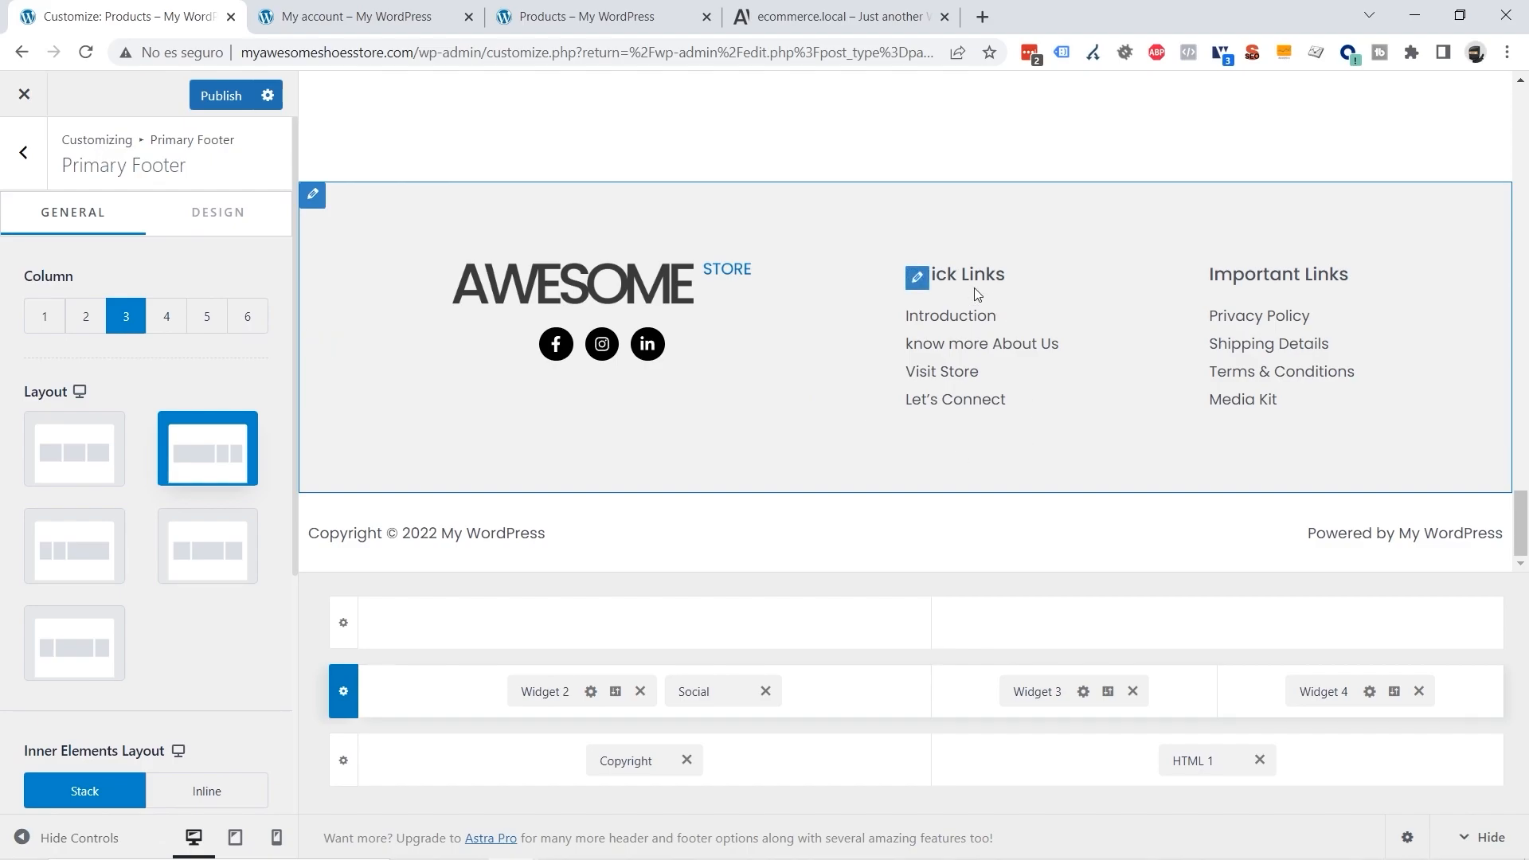
Step: Open the footer's Quick Links menu for editing and view the items that can be added to it
click(916, 278)
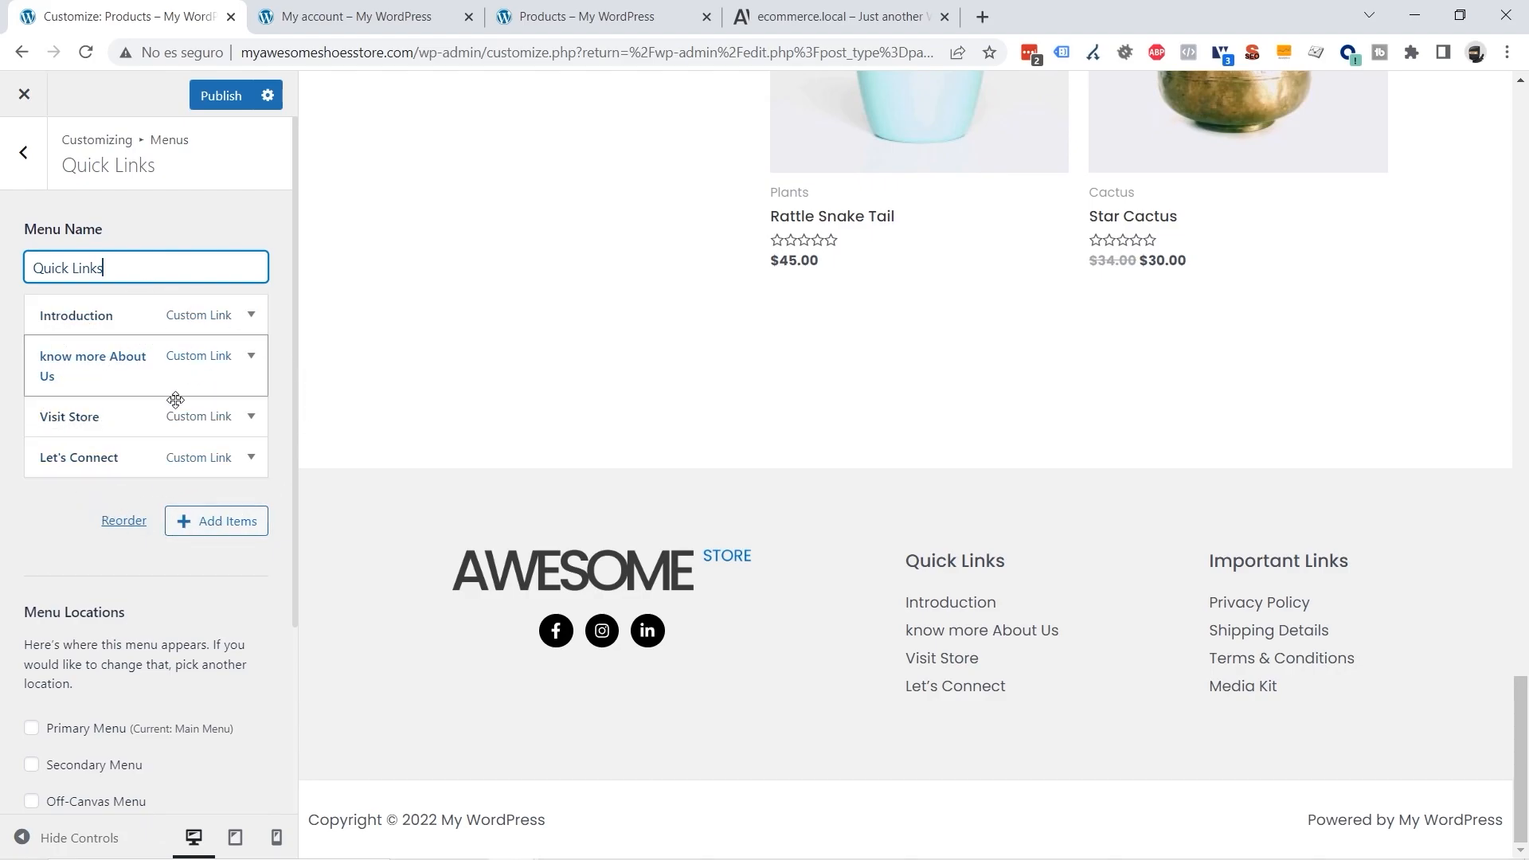
click(222, 527)
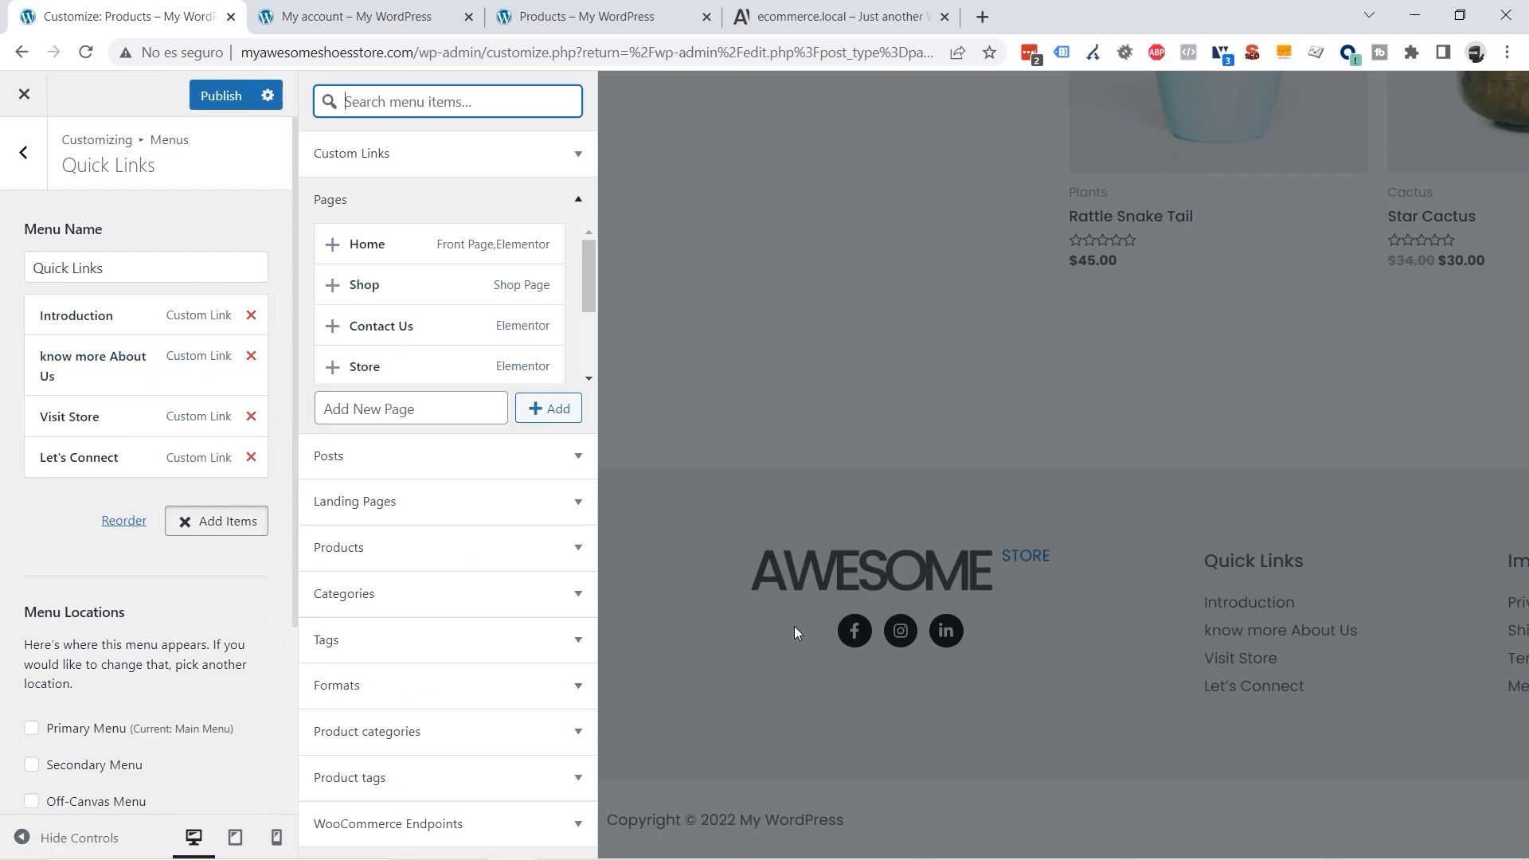
click(734, 552)
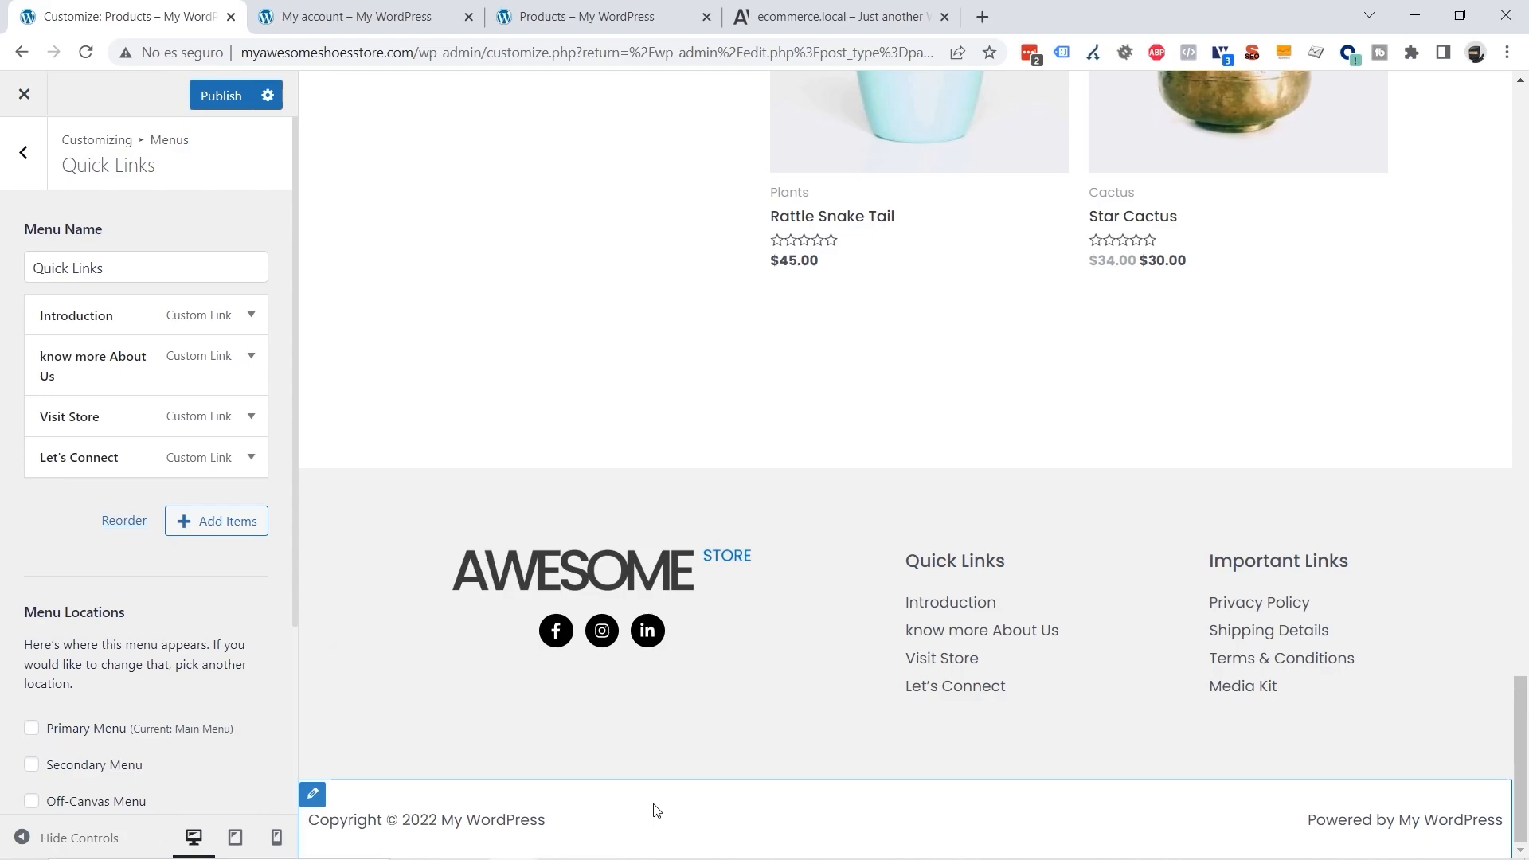
Step: Set the Below Footer row to a single column, dropping the HTML 1 element
click(313, 796)
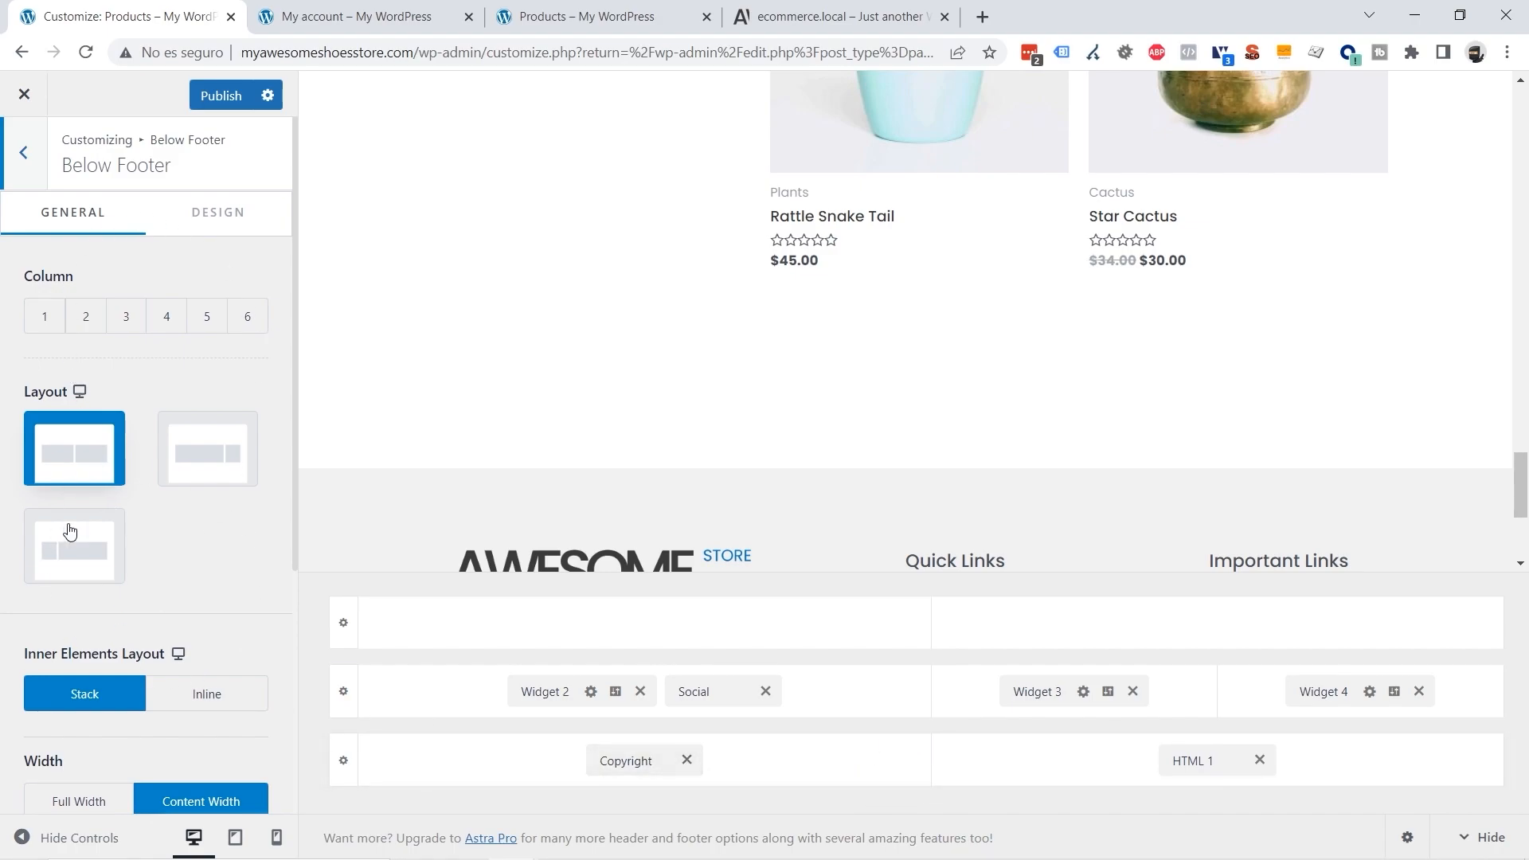
scroll(914, 313, down, 4)
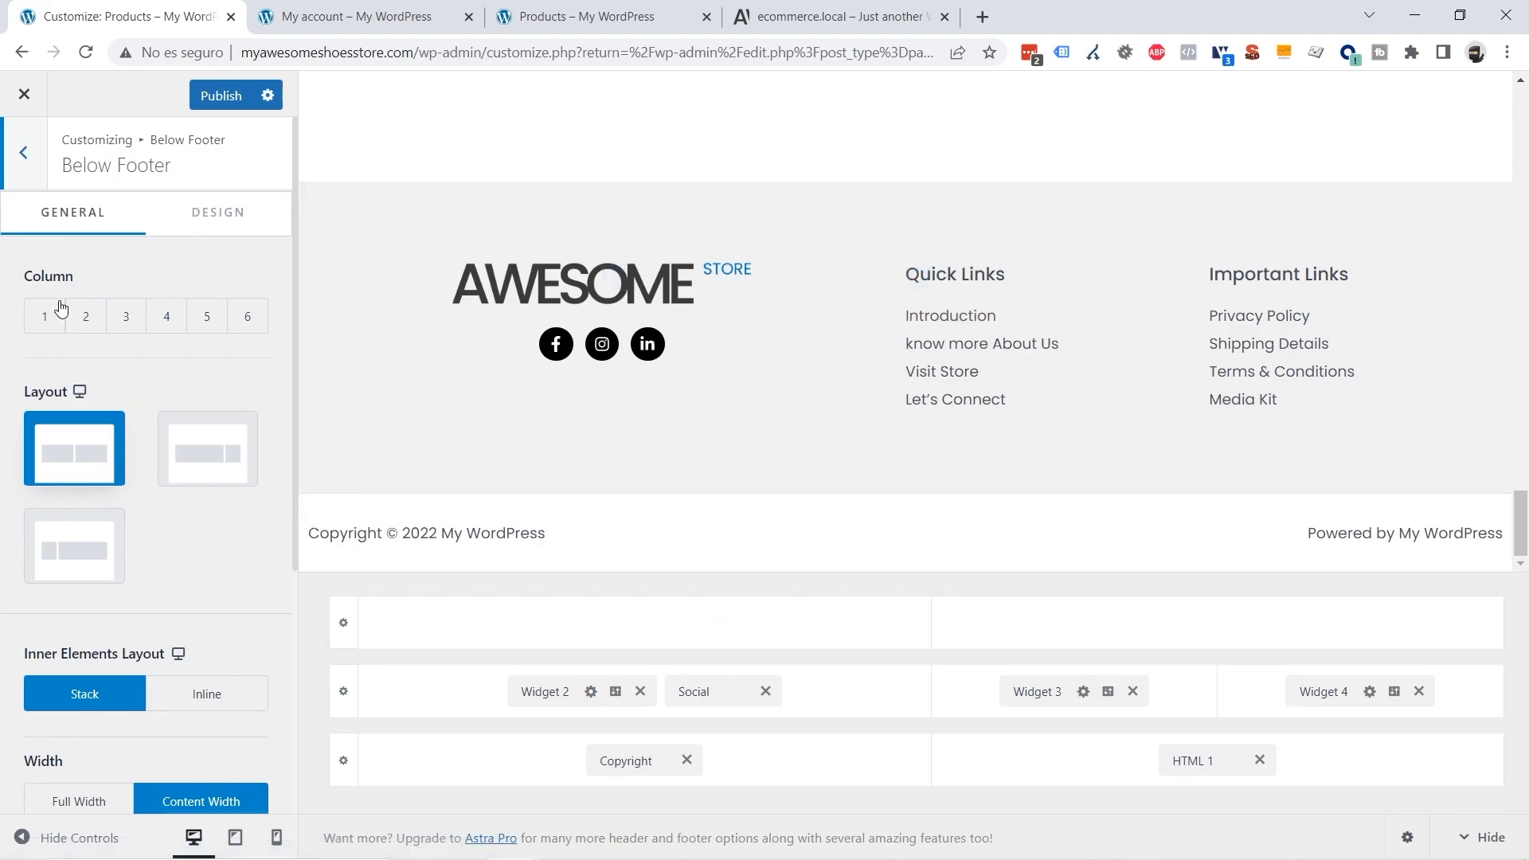
click(38, 326)
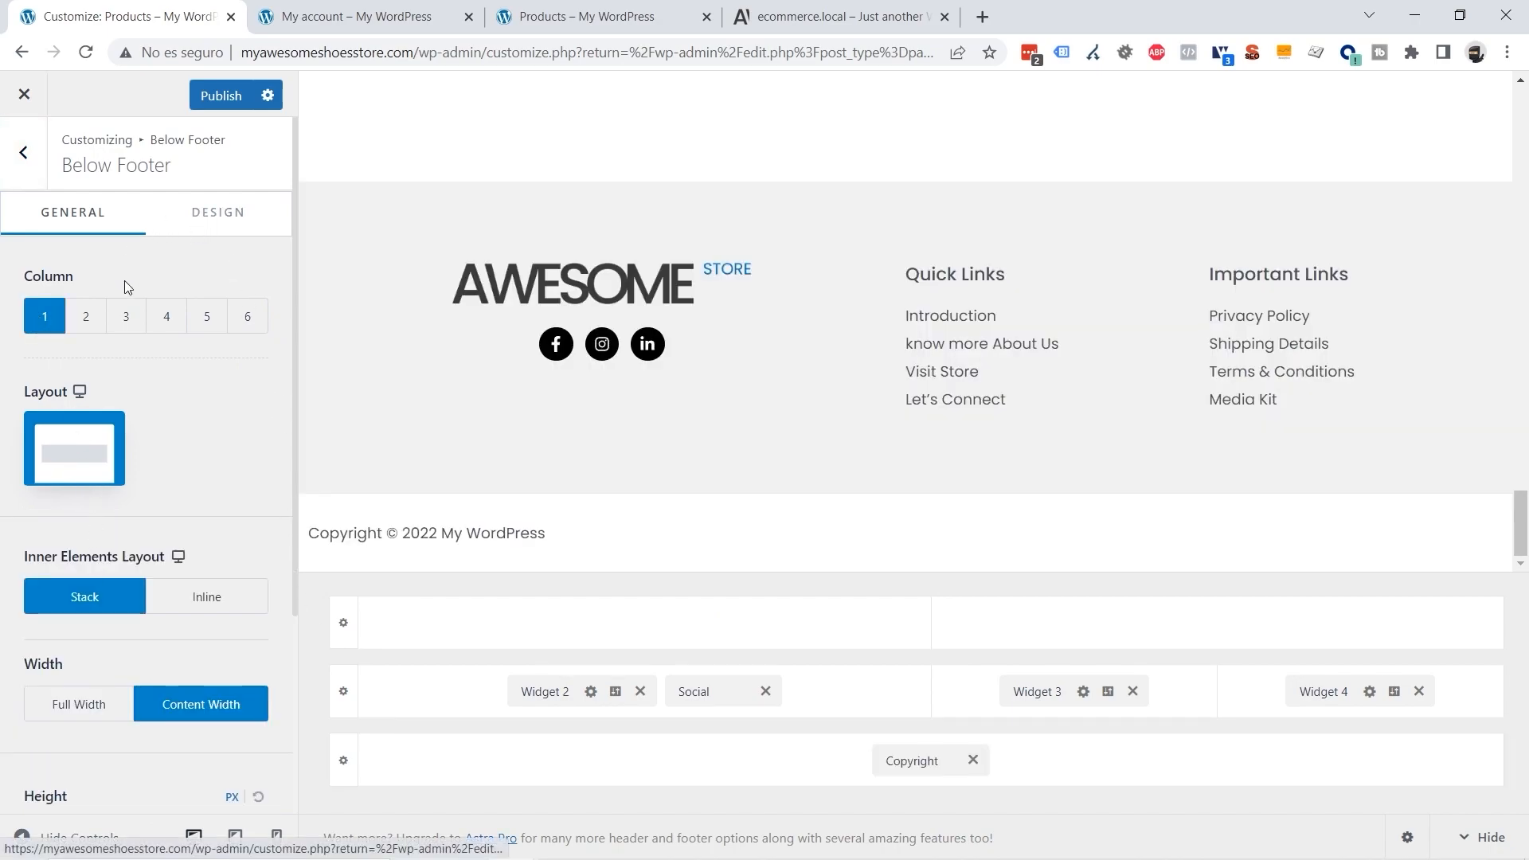
Step: Give the Below Footer the light grey palette background and set its top border size to 0 px
click(228, 221)
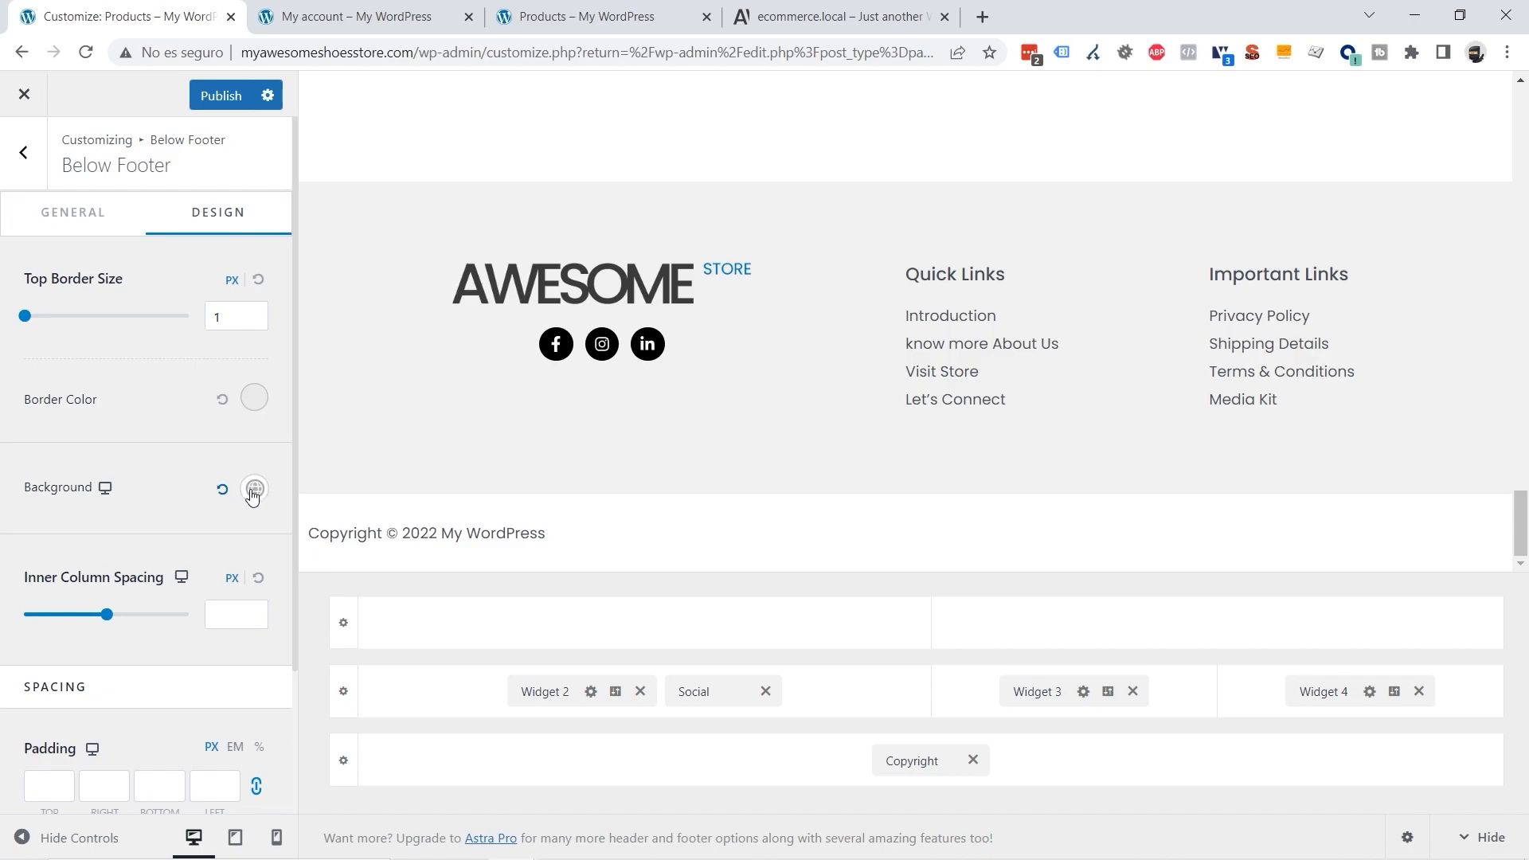
click(254, 490)
click(145, 602)
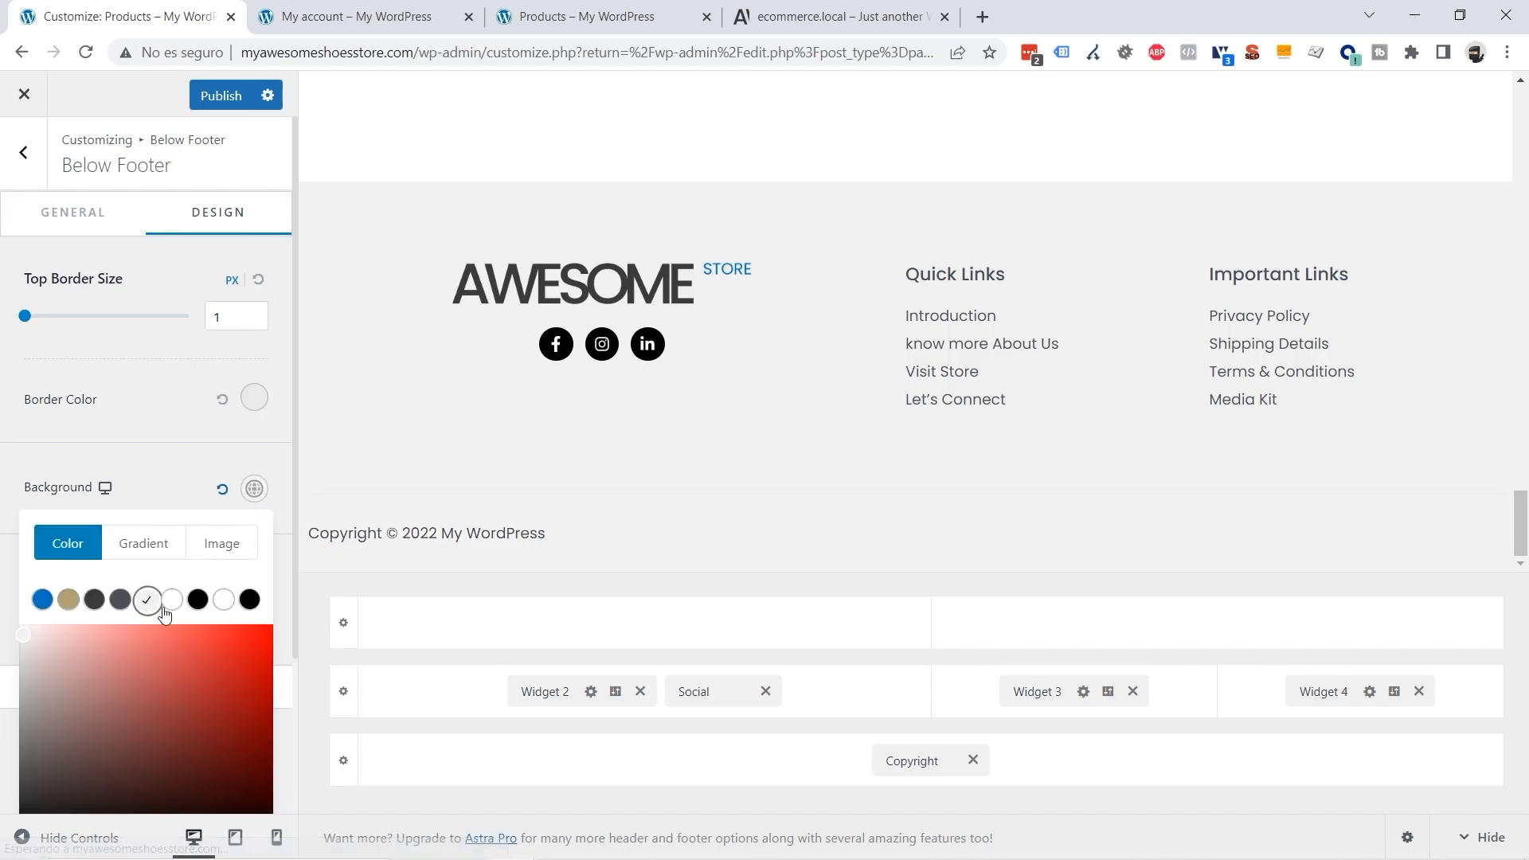
click(60, 348)
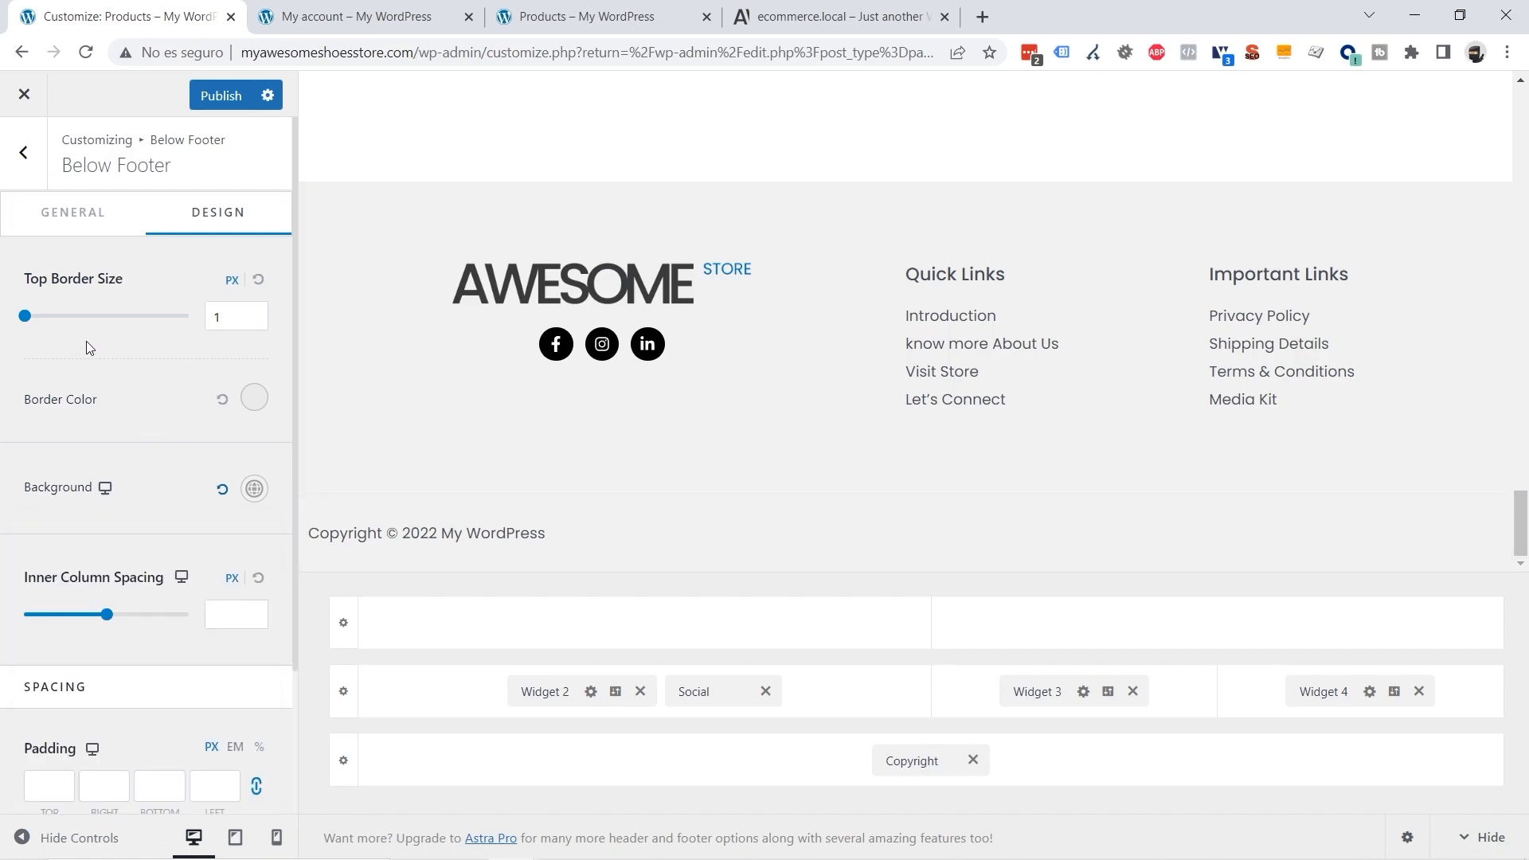
drag(25, 316, 17, 316)
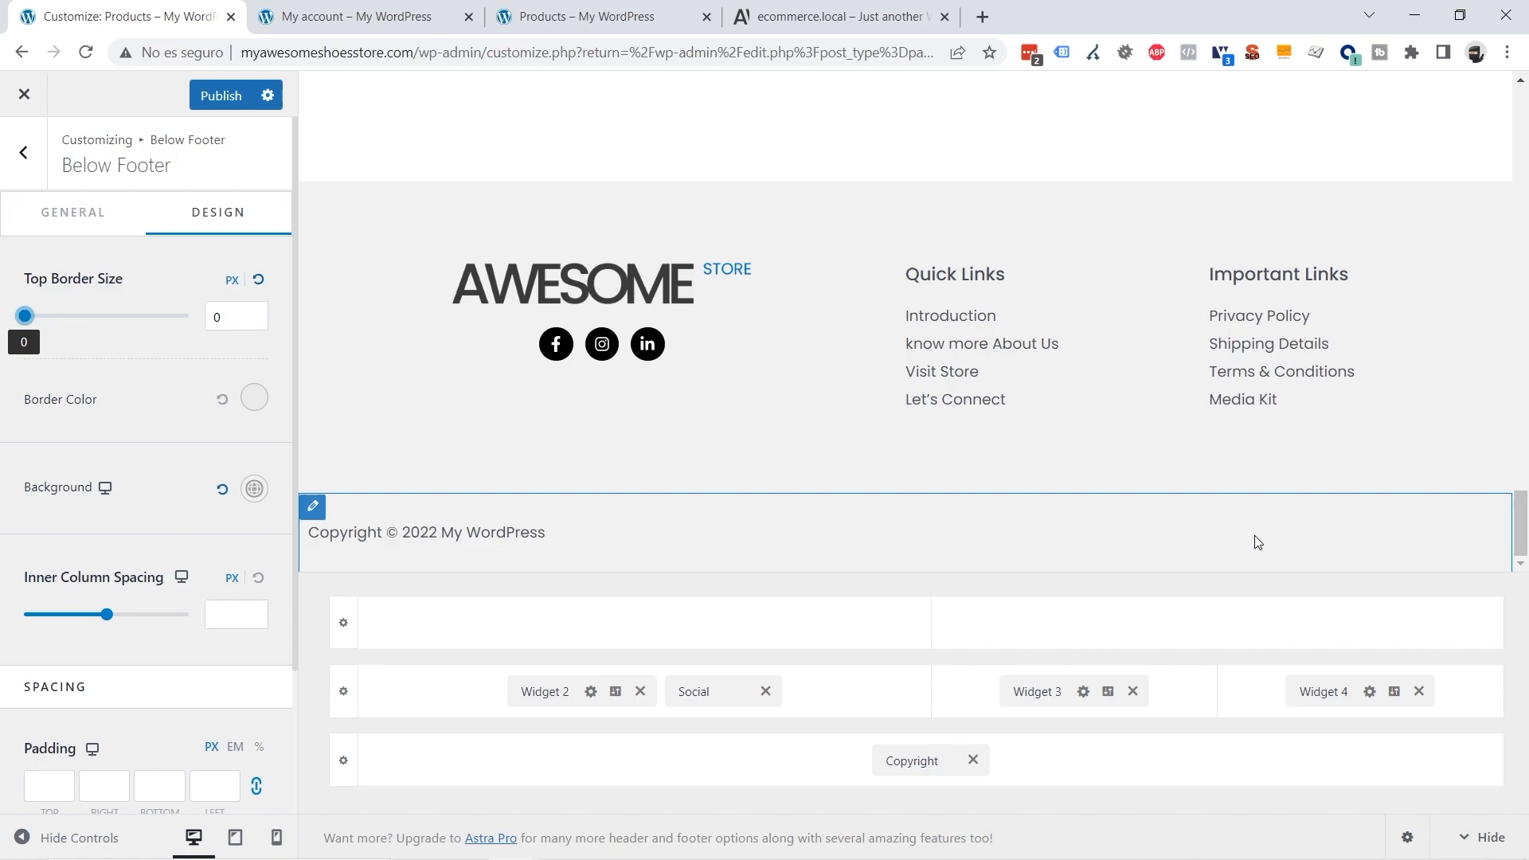
Step: Centre-align the footer's copyright text and publish the customizations
click(913, 761)
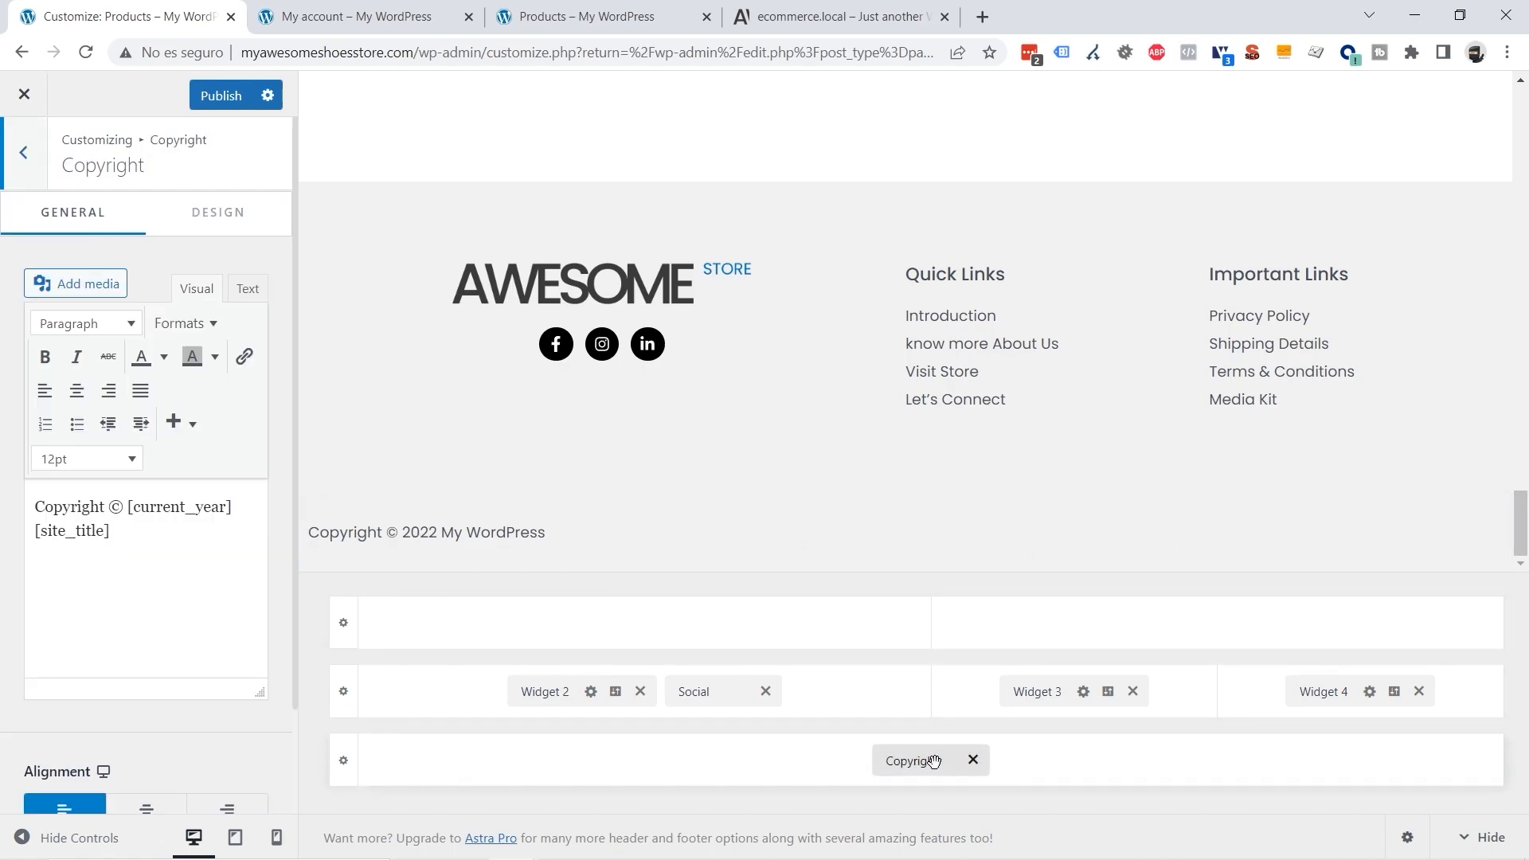
scroll(143, 484, down, 2)
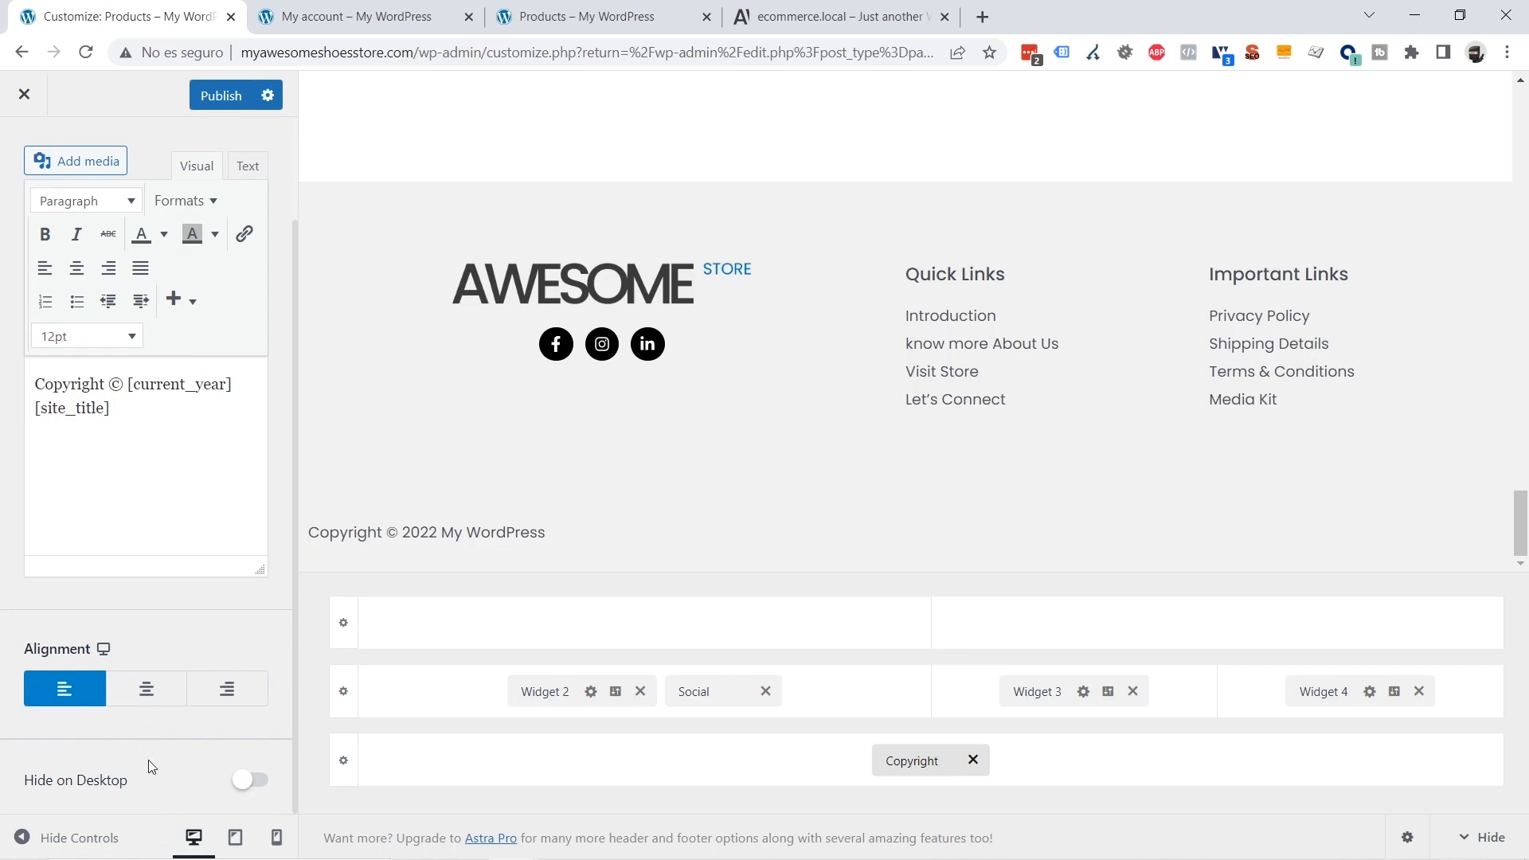
click(149, 694)
click(219, 99)
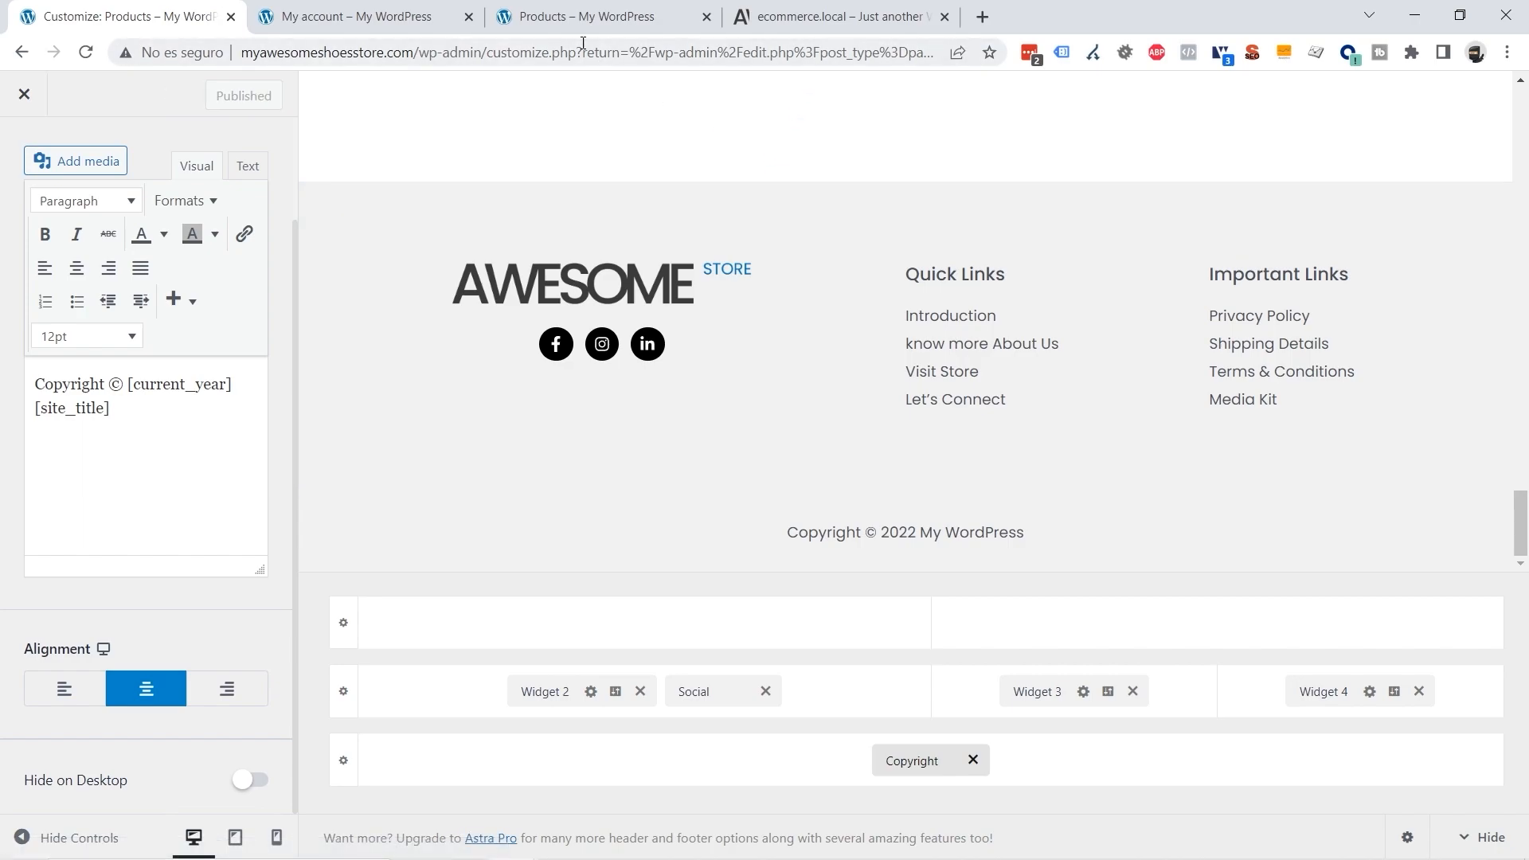
Step: Reload the live shop page and check the published footer at its end
click(589, 19)
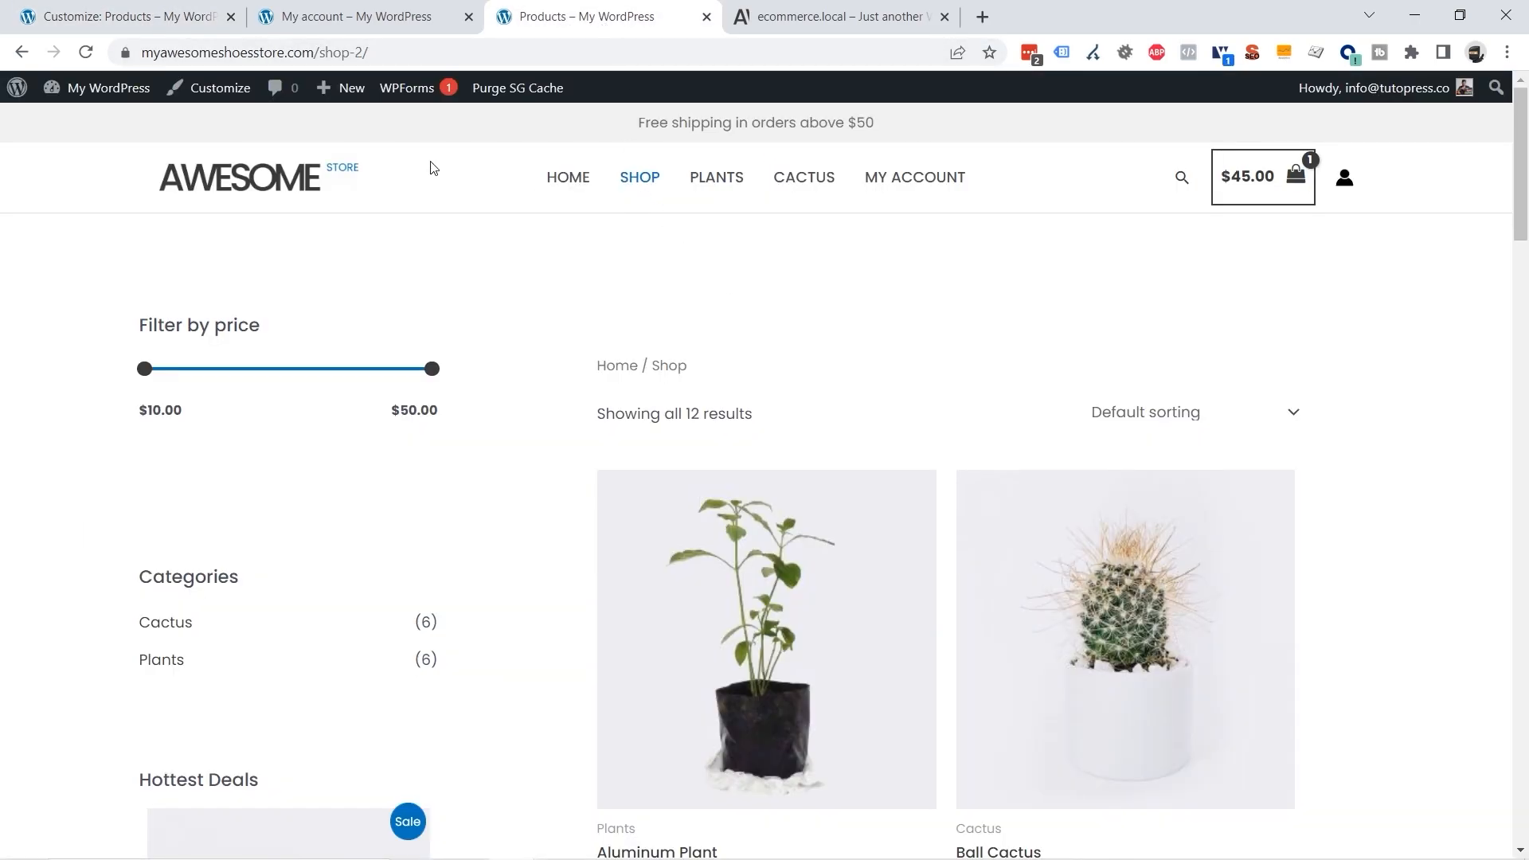
click(85, 52)
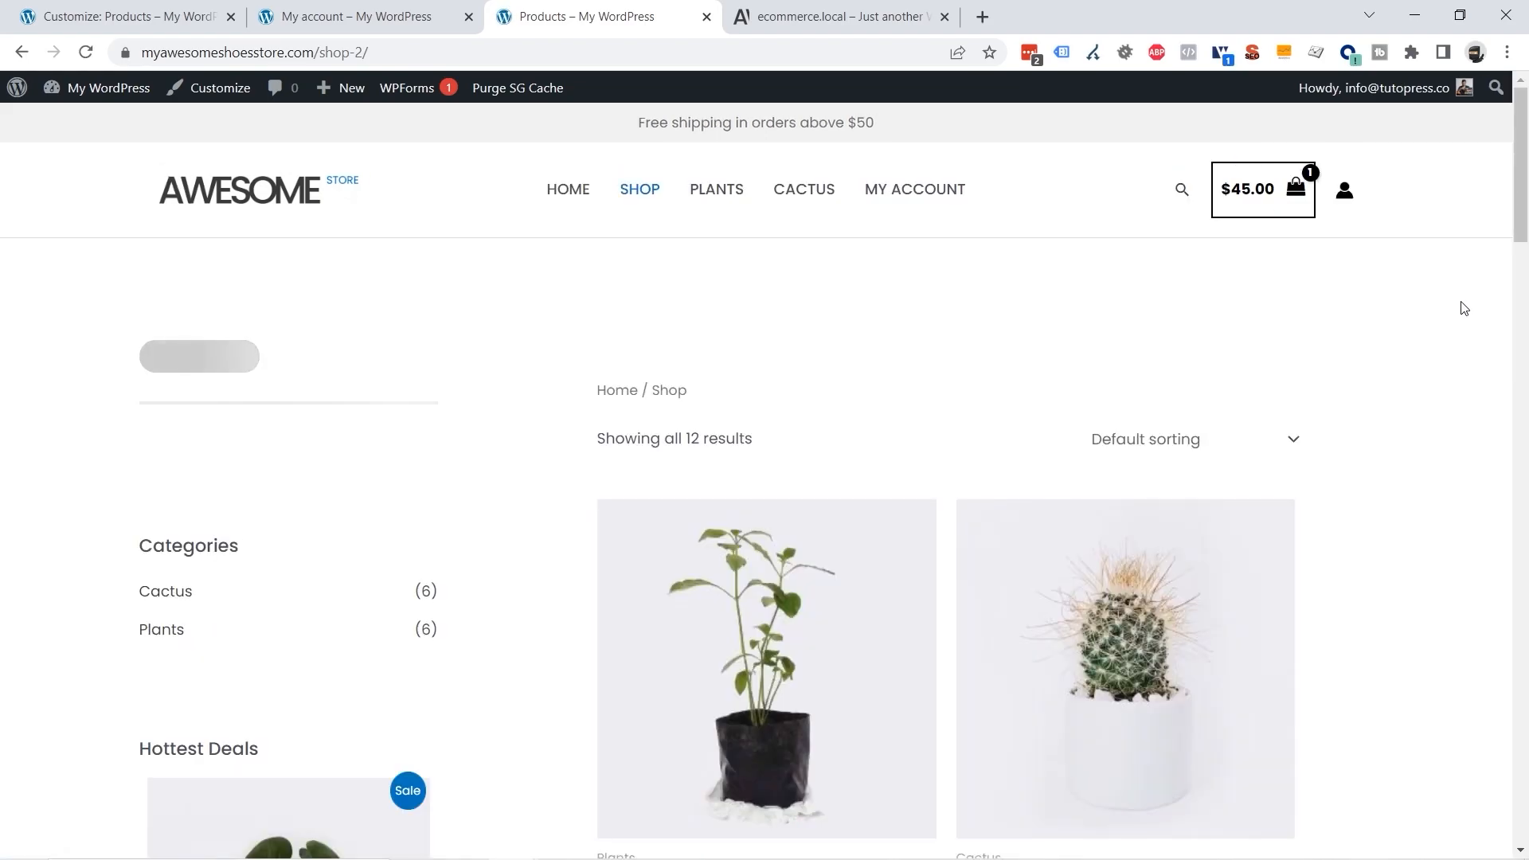
scroll(1464, 308, down, 20)
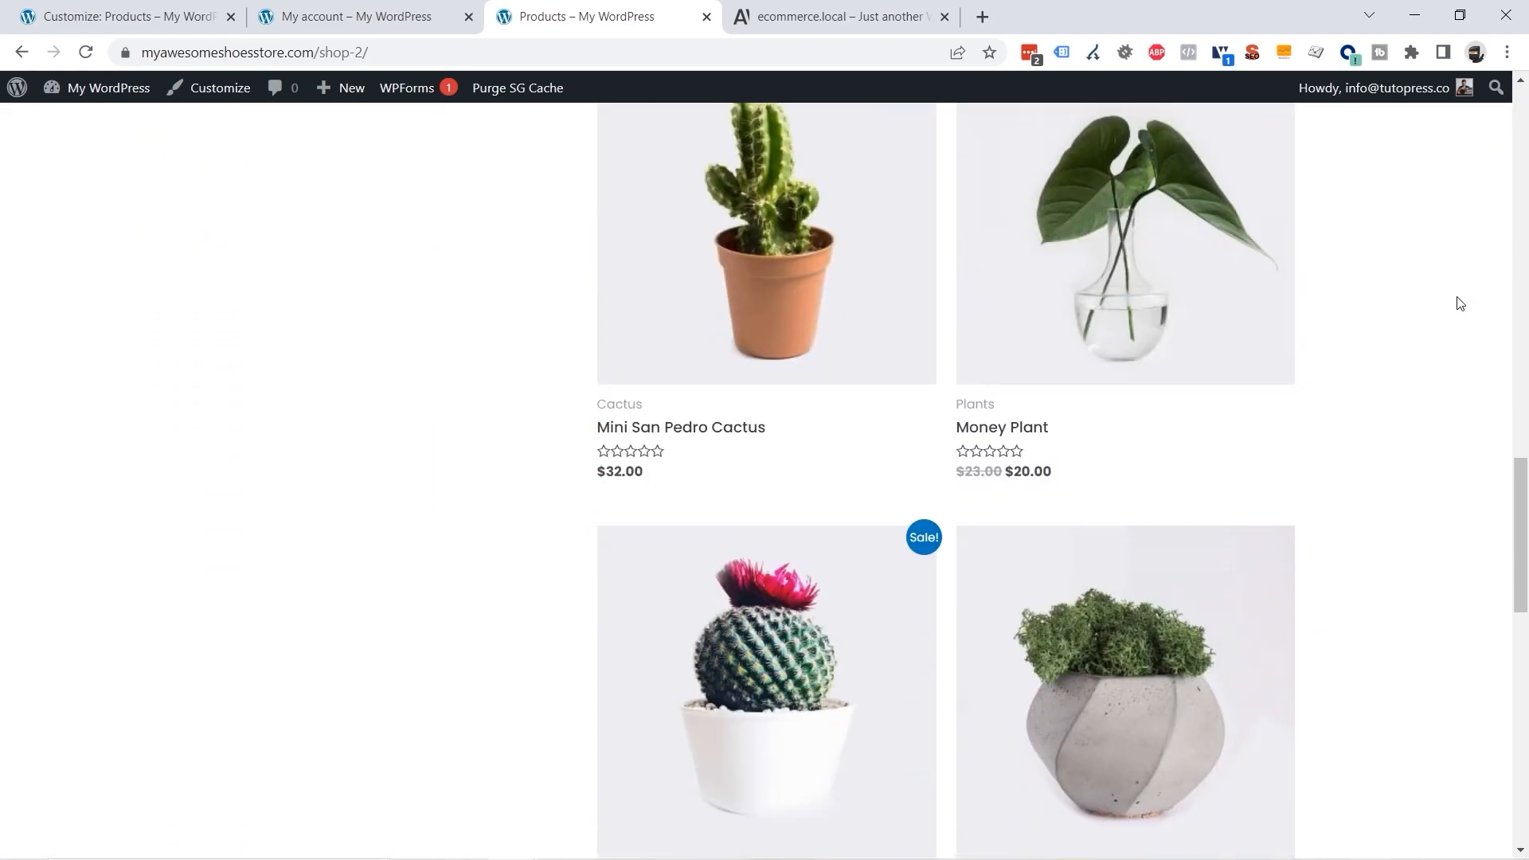
scroll(1457, 301, down, 5)
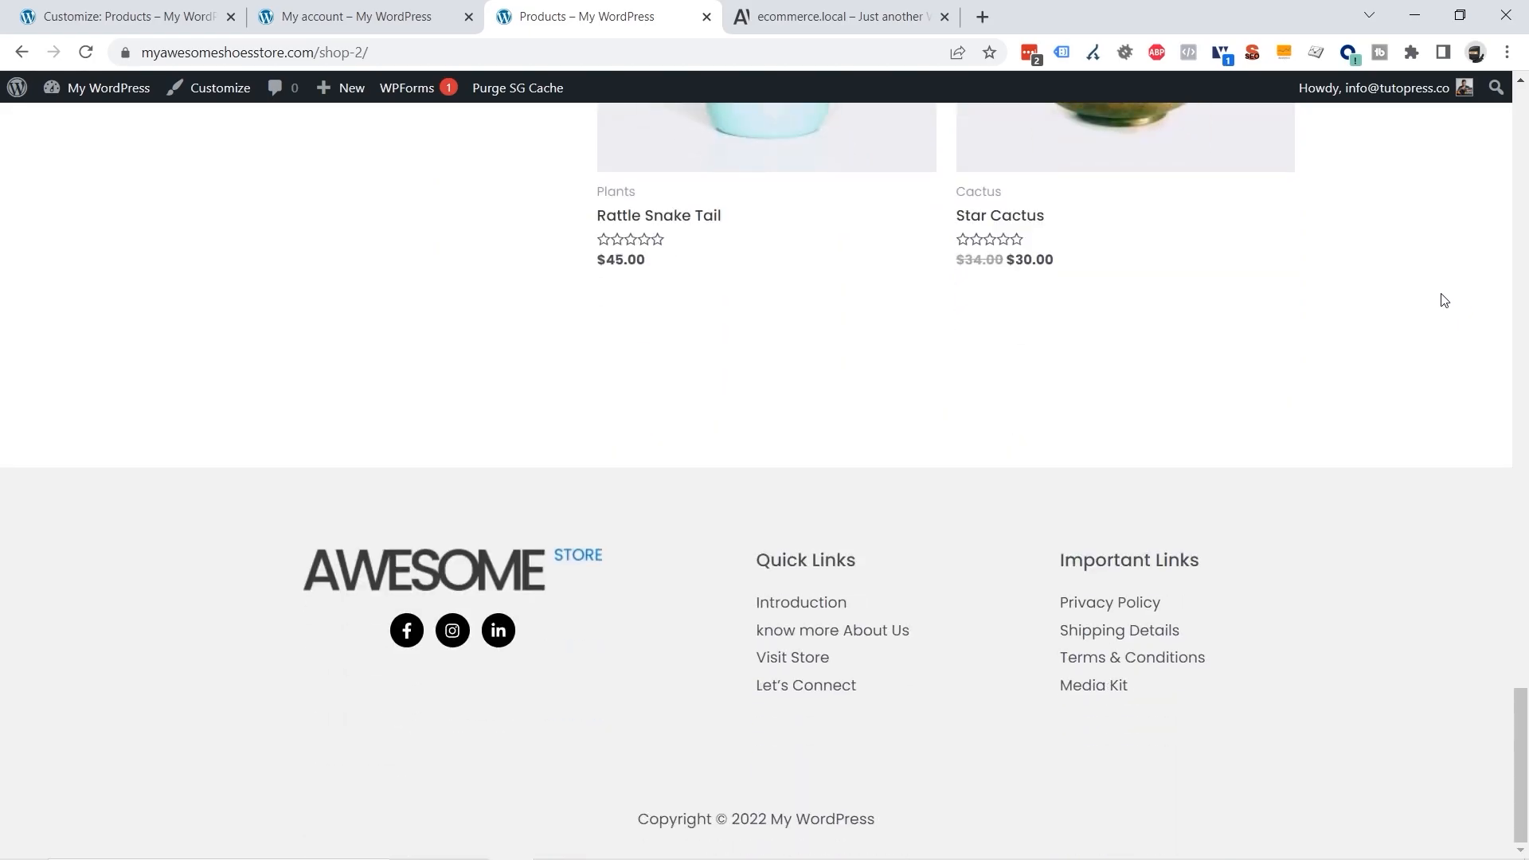